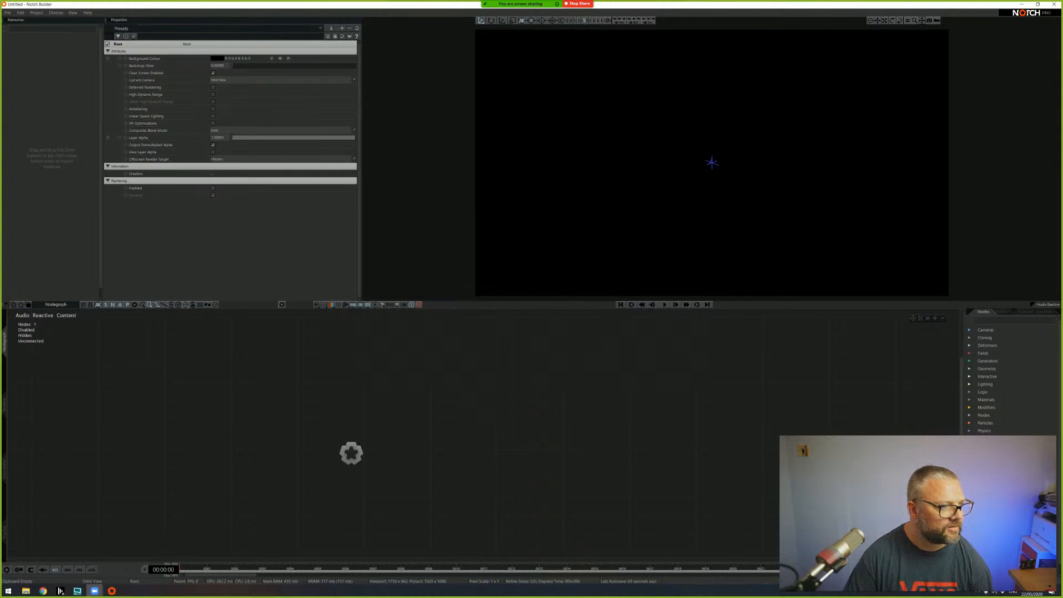
- Bring the finished AudioReactive.dfx project on screen and play it with its whole node network in view
left_click_drag(0, 138, 545, 2)
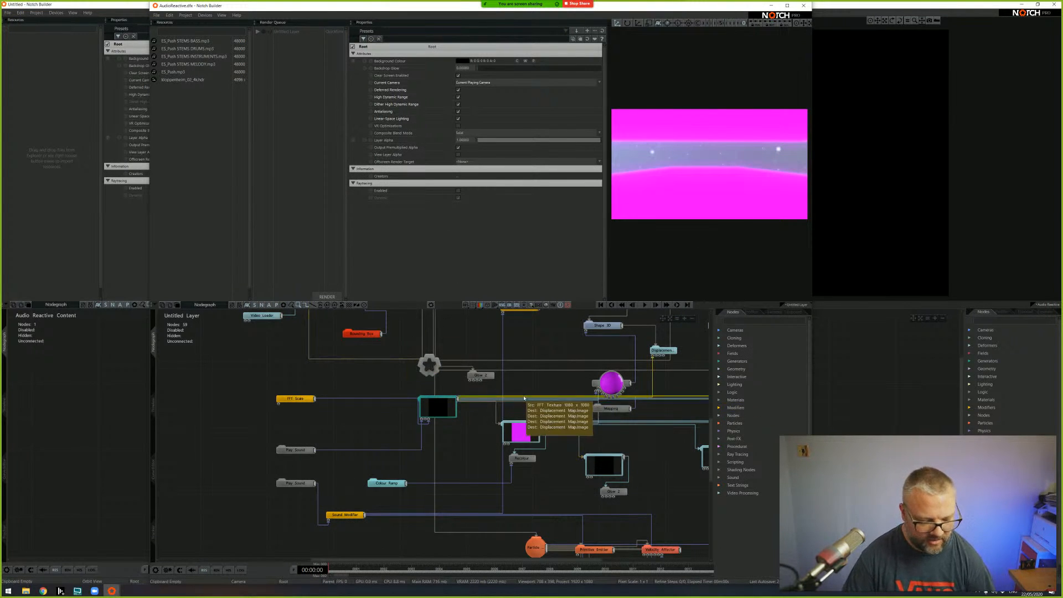
scroll(637, 426, "down", 5)
middle_click_drag(637, 425, 500, 457)
left_click(645, 305)
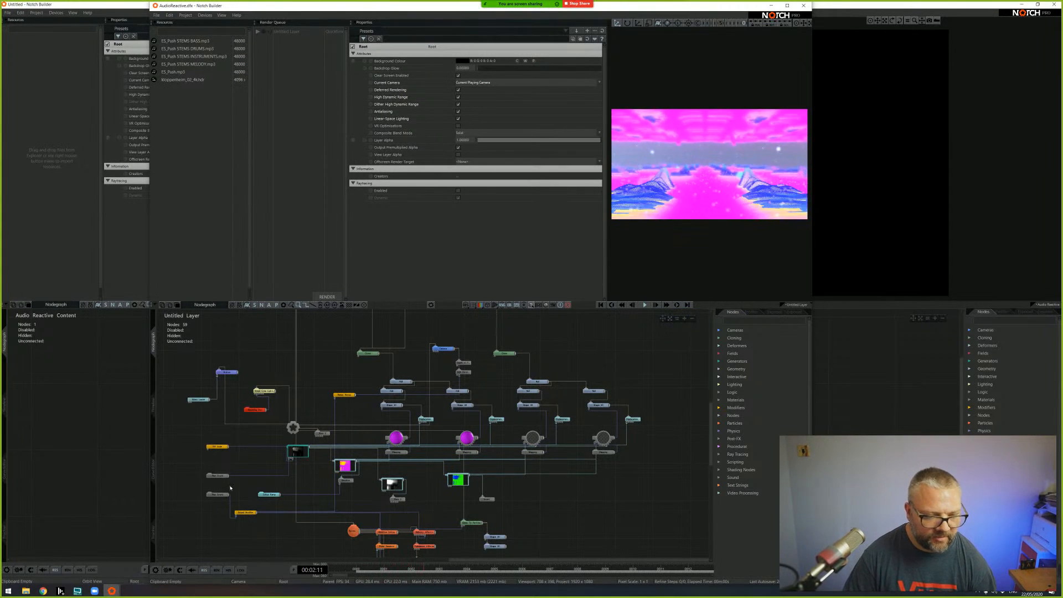
- Lower the volume of the ES_Push.mp3 Play Sound node in AudioReactive.dfx and put that project window away
left_click_drag(177, 471, 224, 516)
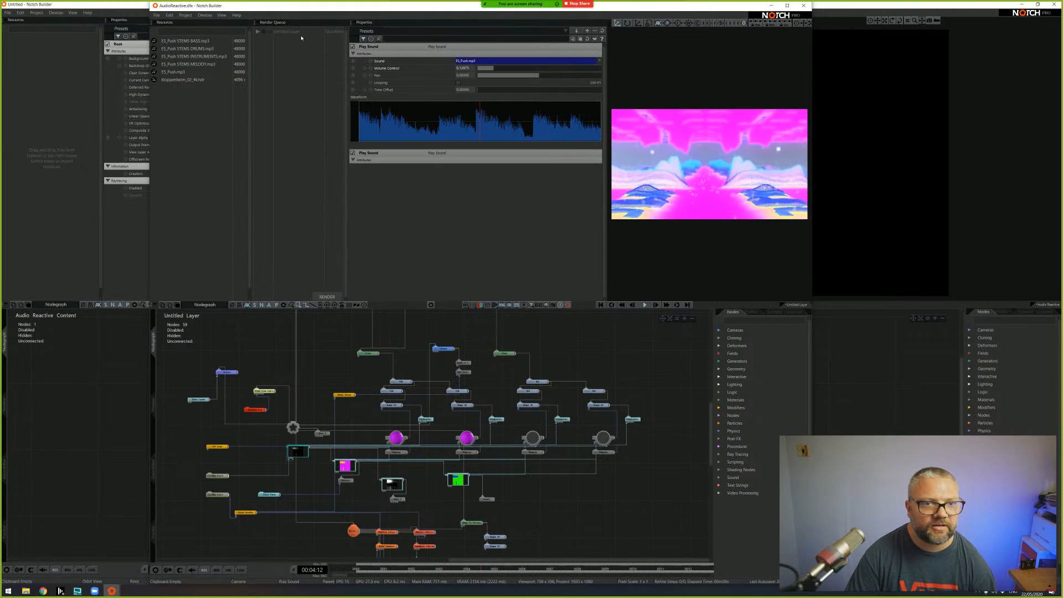
left_click_drag(254, 11, 253, 92)
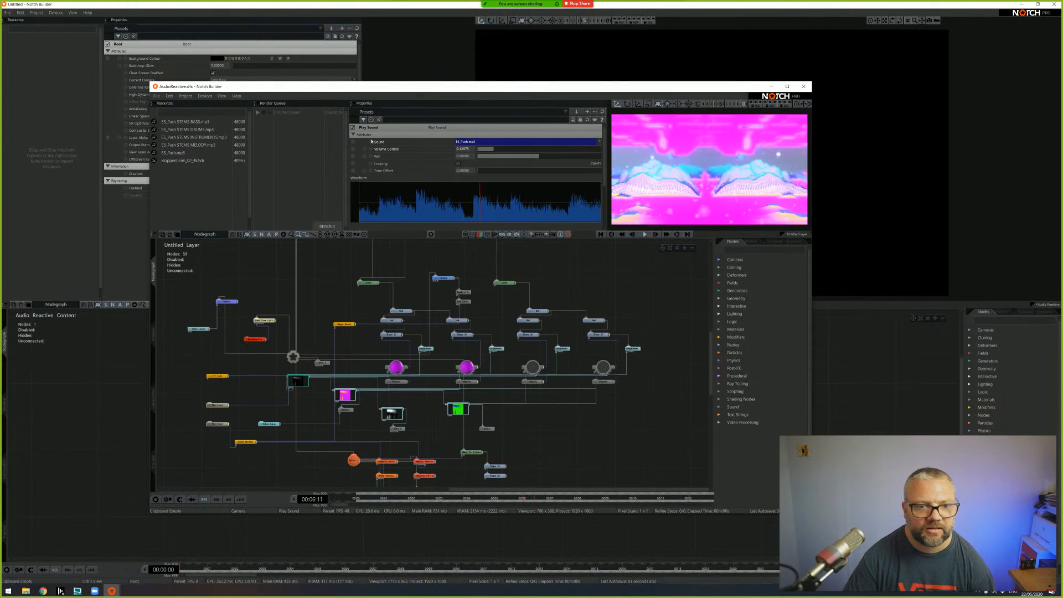
left_click_drag(490, 150, 479, 149)
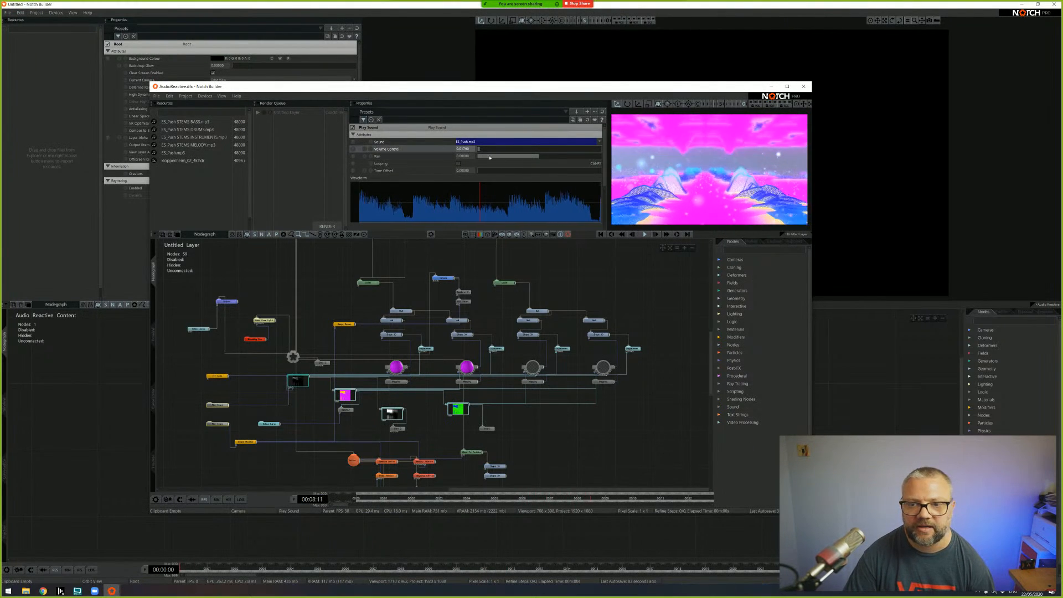
left_click(788, 87)
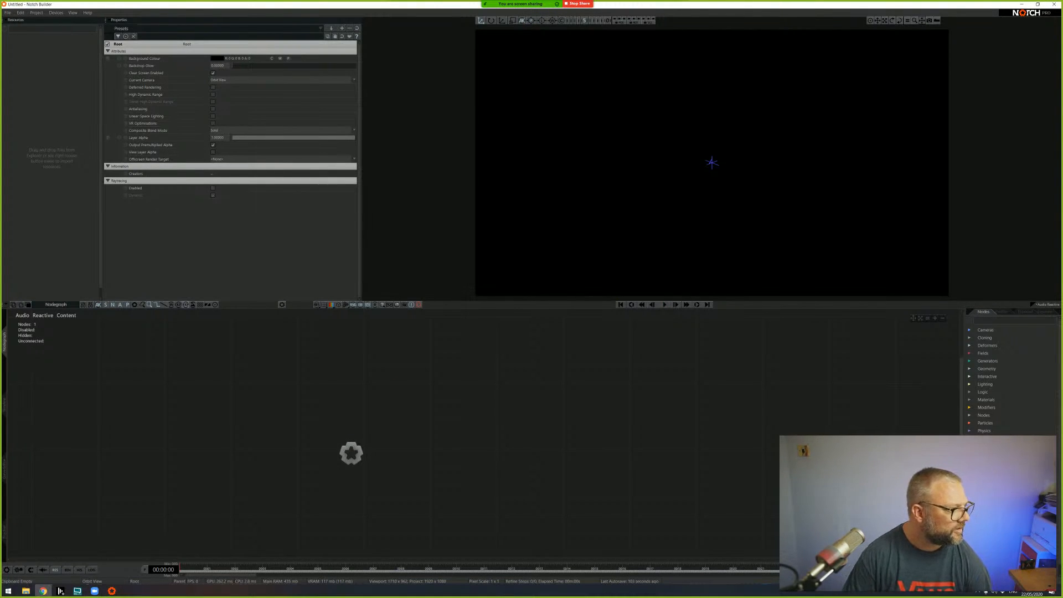
- Switch to the browser showing epidemicsound.com at full size and look through the home page's Staff Picks and music categories
left_click_drag(1, 65, 624, 100)
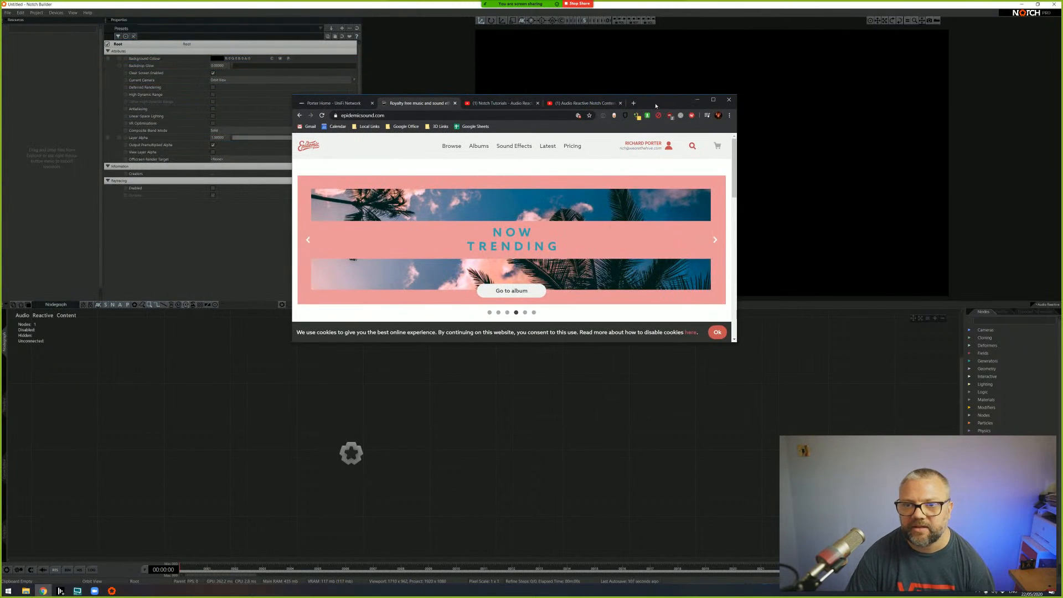
double_click(656, 106)
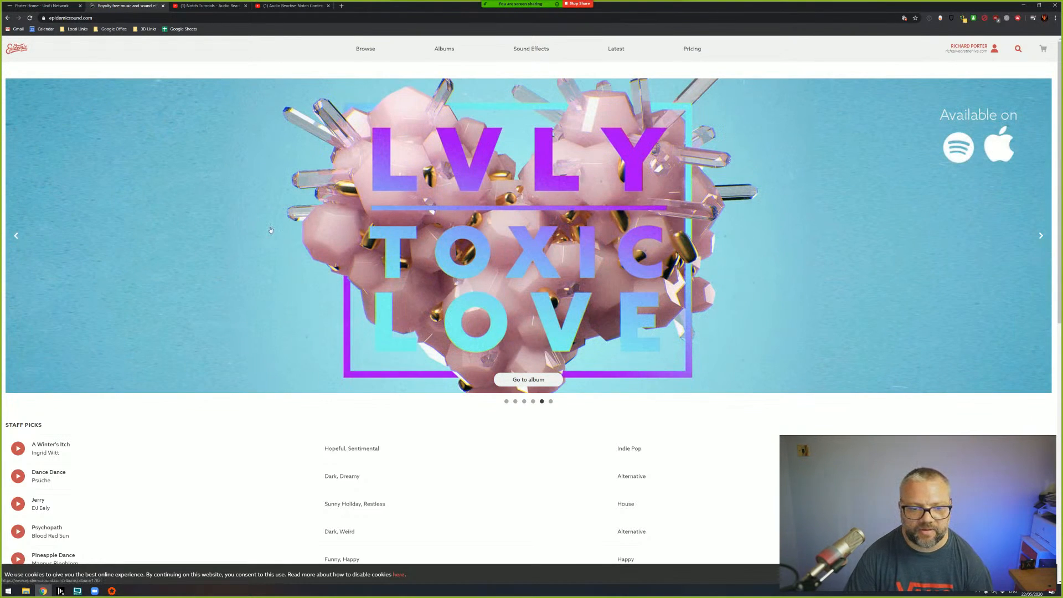
scroll(282, 268, "down", 3)
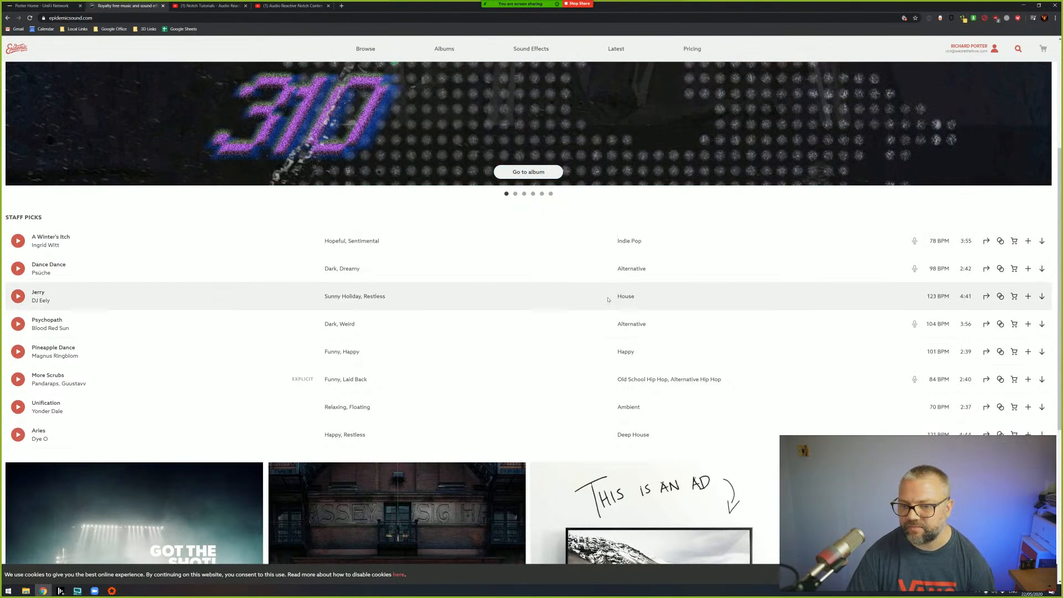
right_click(221, 308)
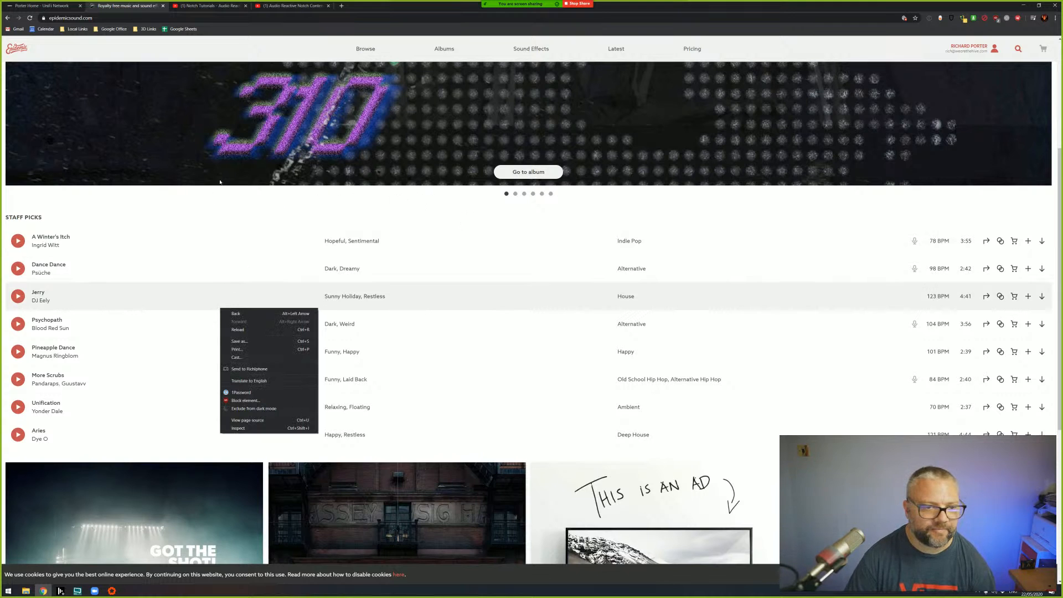
left_click(114, 200)
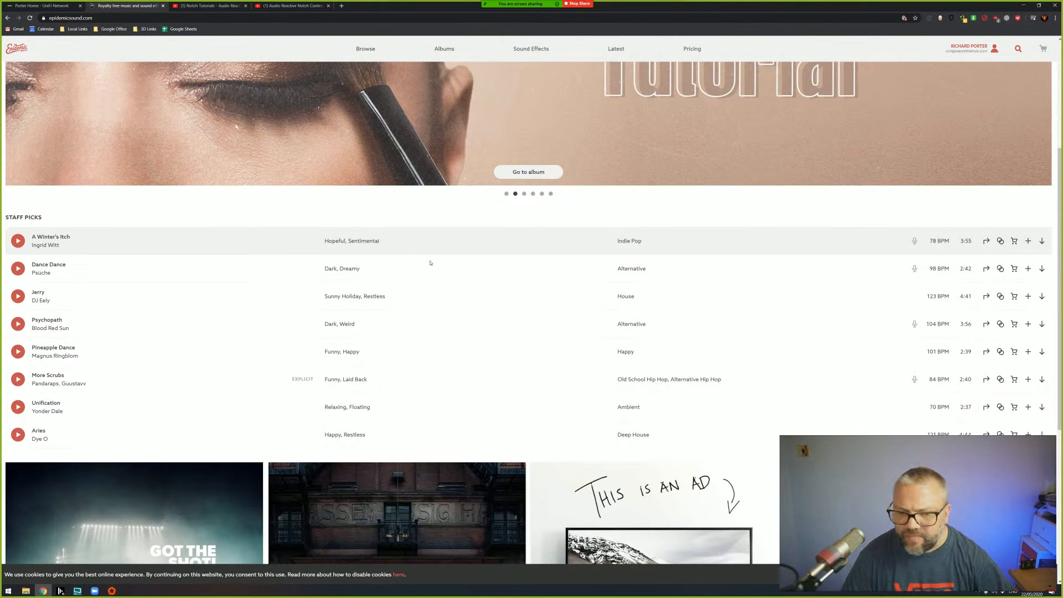
scroll(419, 310, "down", 4)
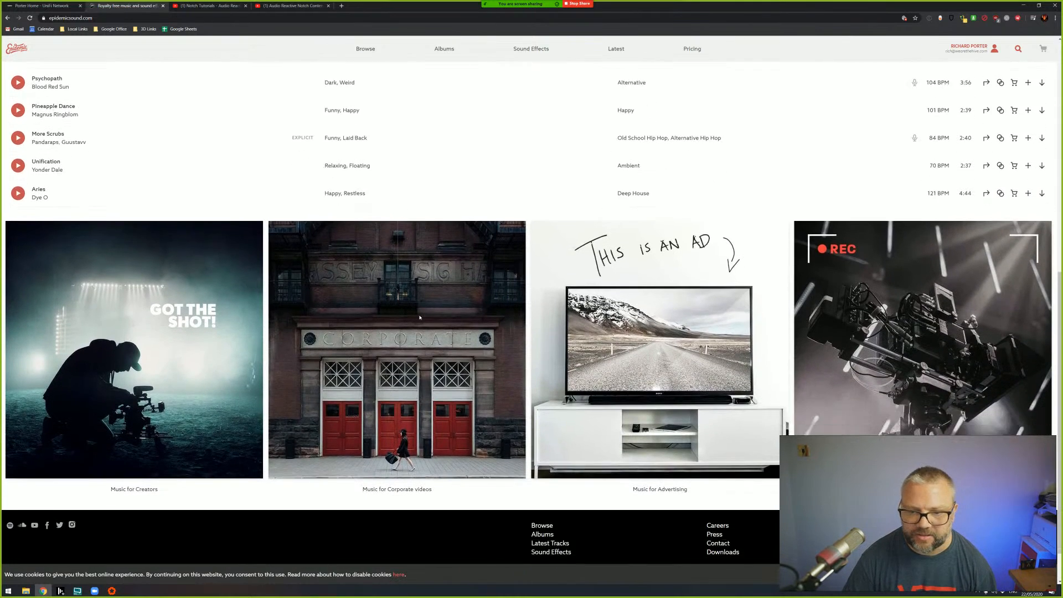
scroll(419, 316, "up", 6)
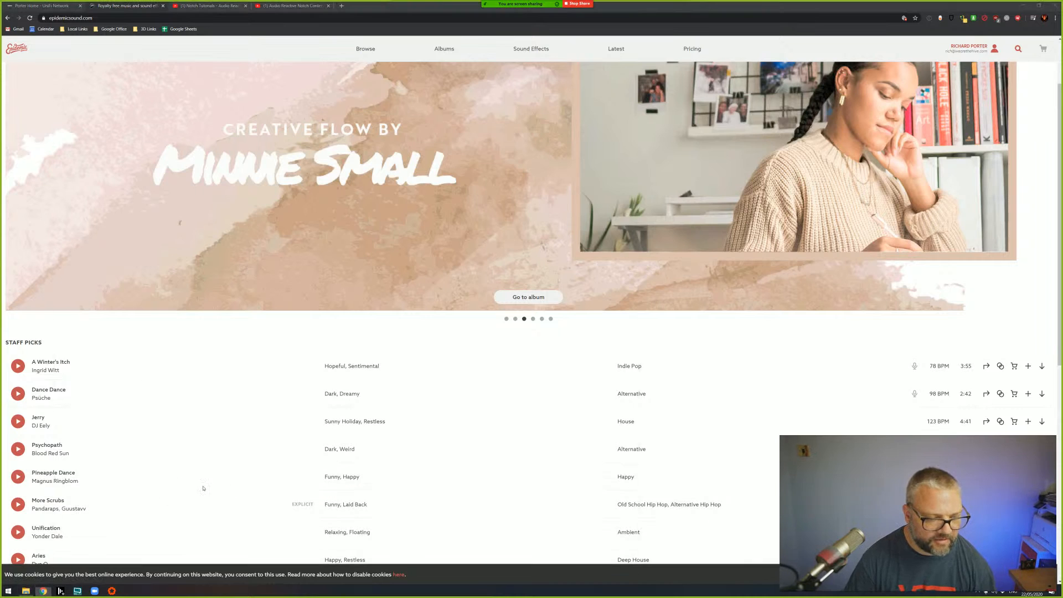
- Open the ES_Push - [ocean jams] folder in Downloads, examine its track and stem files, and put the file window away
left_click(26, 591)
left_click(111, 193)
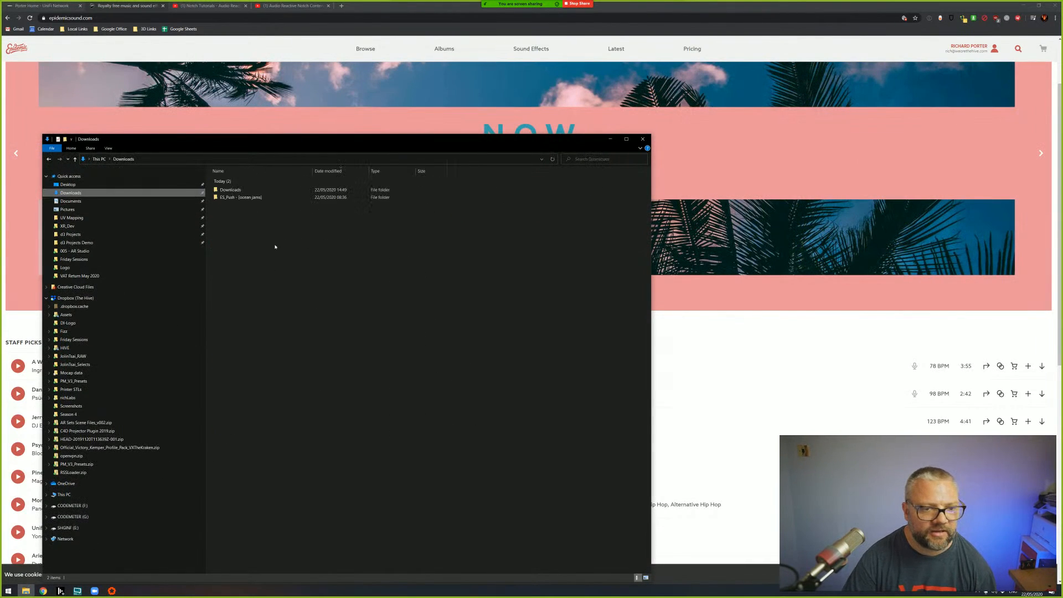
left_click(246, 197)
left_click_drag(308, 135, 562, 78)
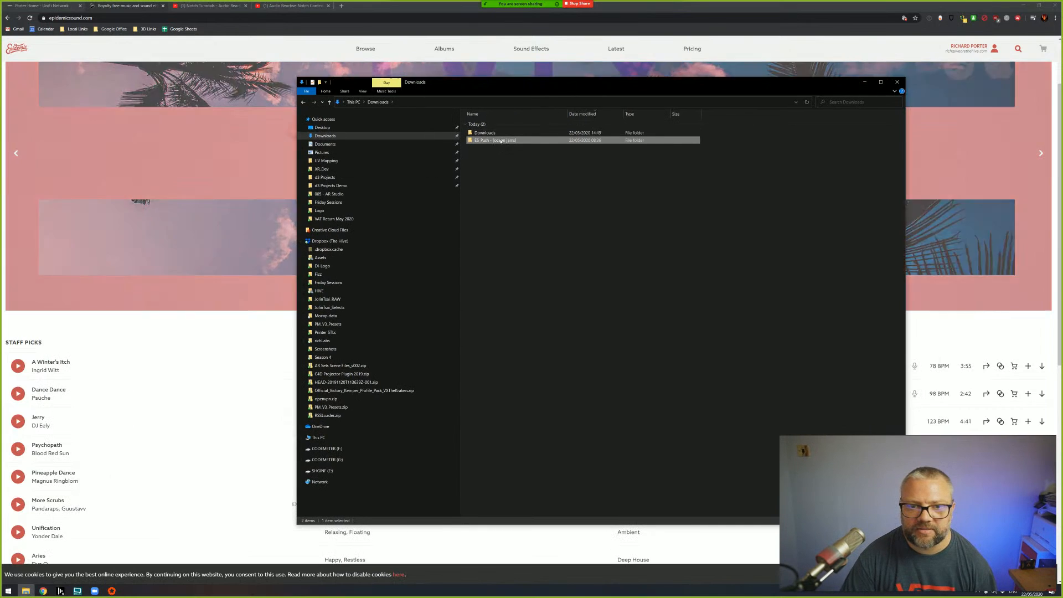
double_click(501, 142)
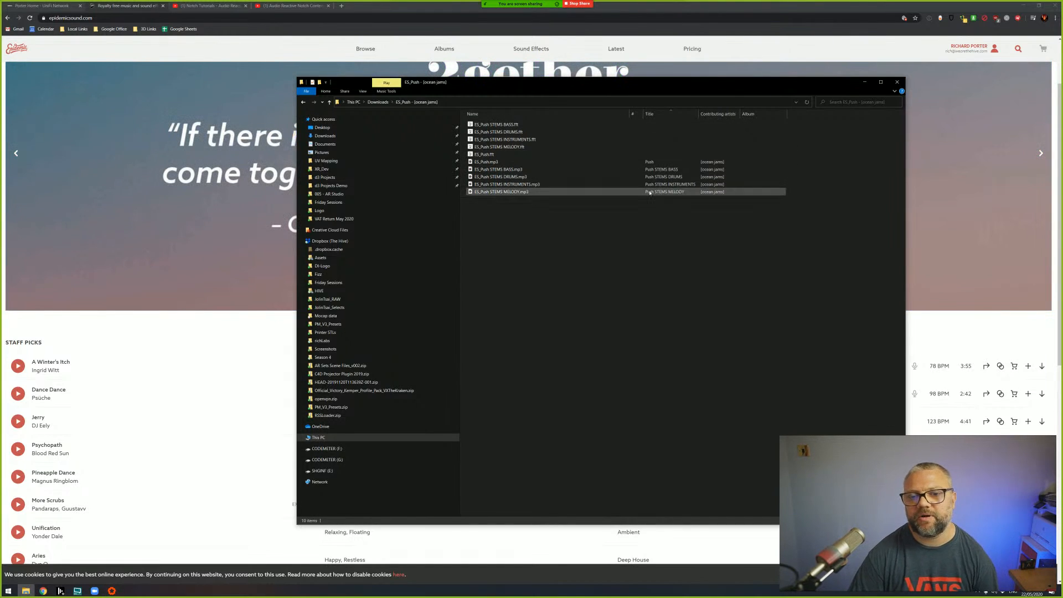
left_click_drag(618, 85, 612, 92)
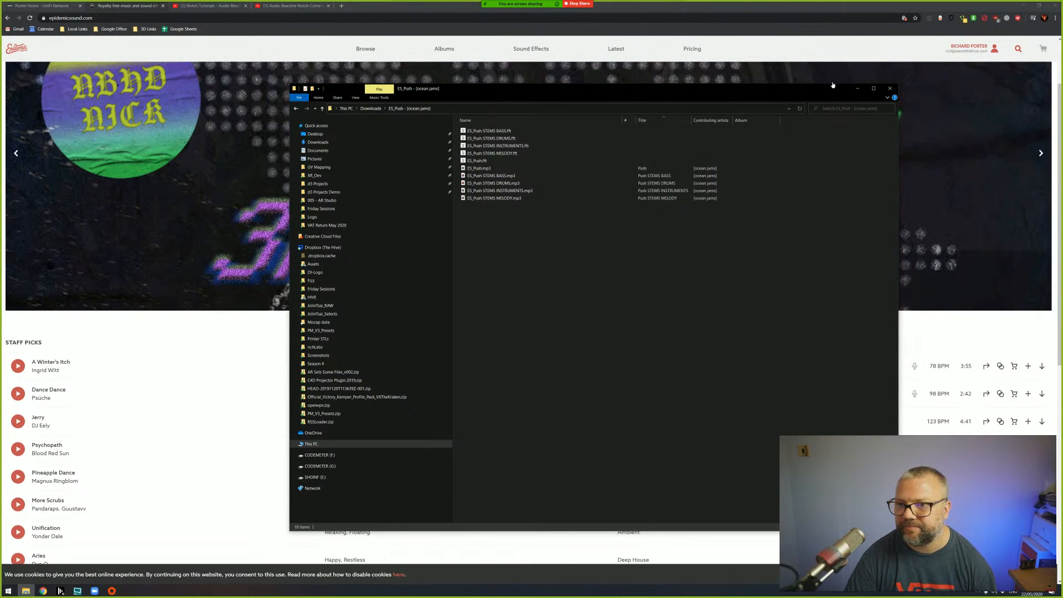
left_click_drag(851, 89, 670, 90)
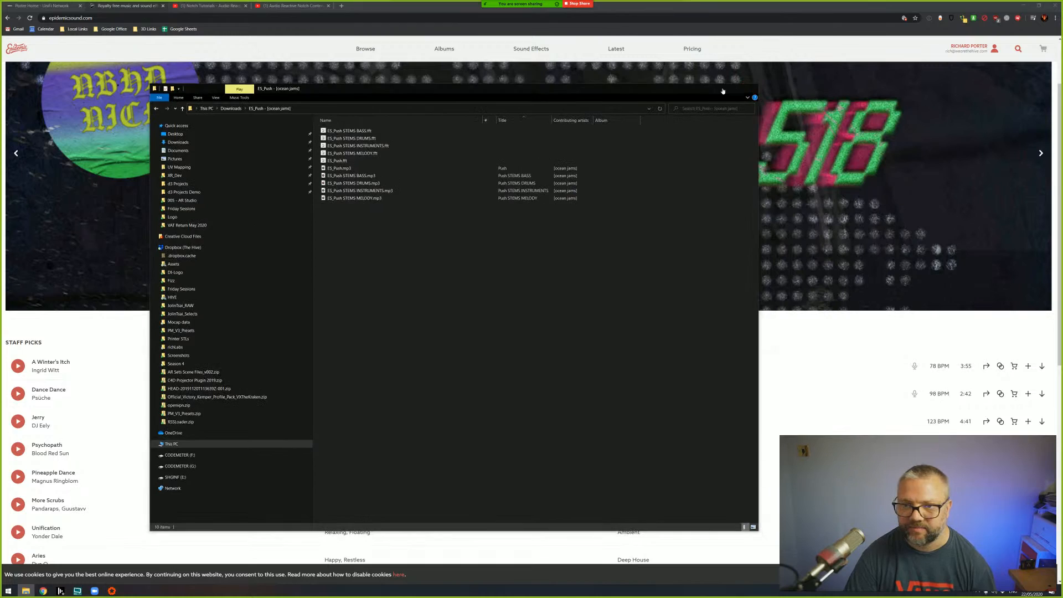
left_click(717, 89)
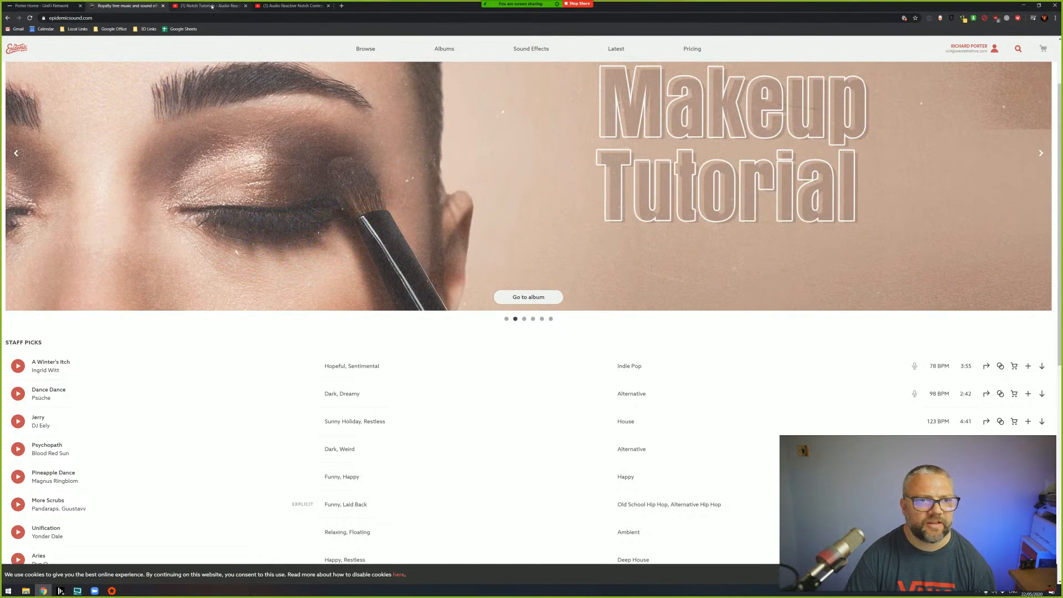
- View the YouTube page of Notch Tutorials - Audio Reactivity and return to the empty Notch project
left_click(212, 6)
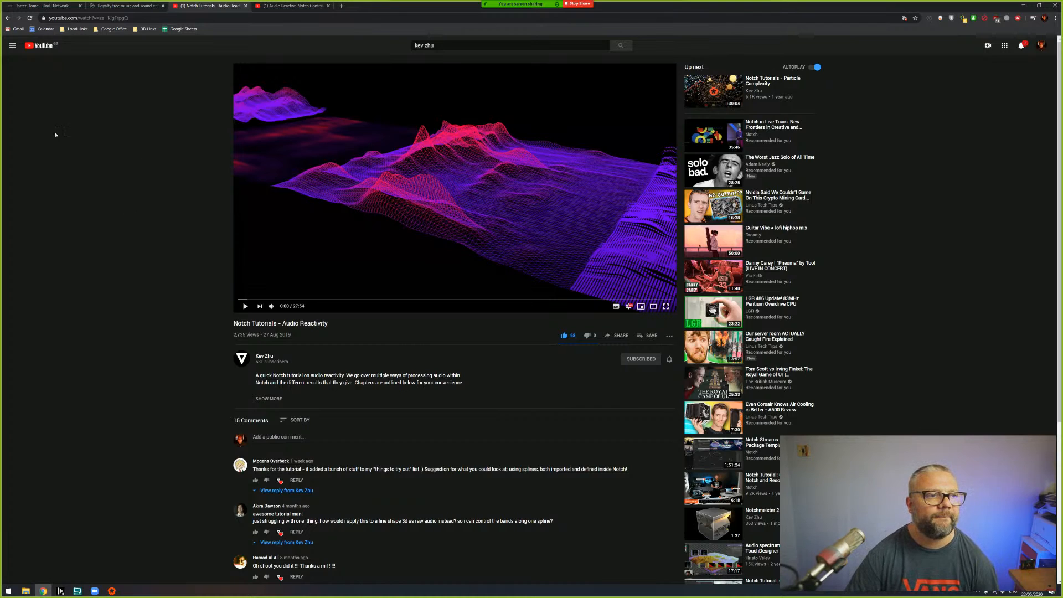
left_click_drag(413, 10, 0, 81)
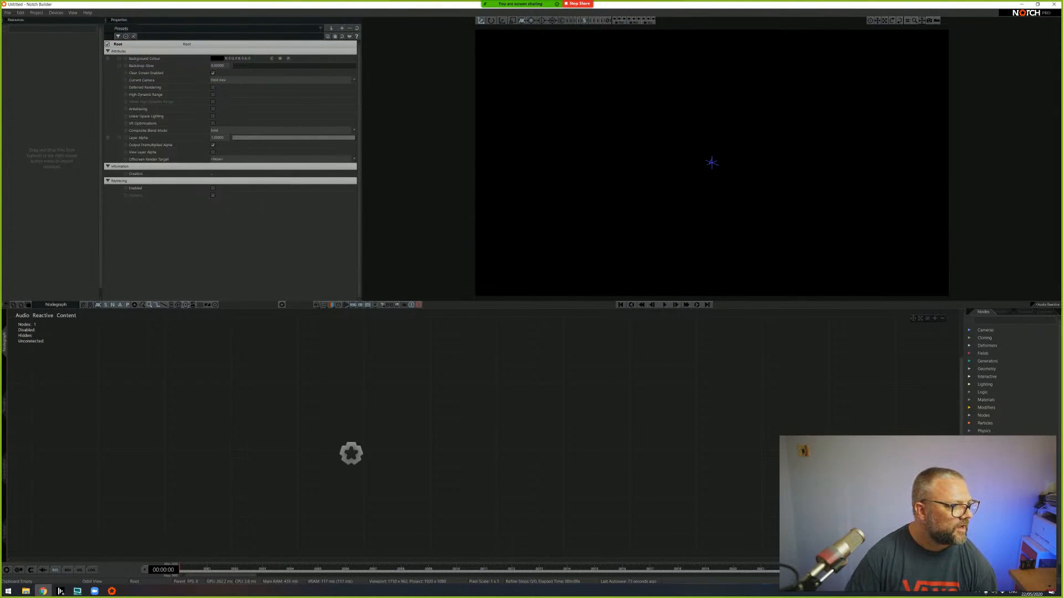
- Import the ES_Push track and its four stem MP3s as resources, and place a Play Sound node using ES_Push.mp3 below the root
left_click(26, 591)
left_click_drag(374, 242, 59, 65)
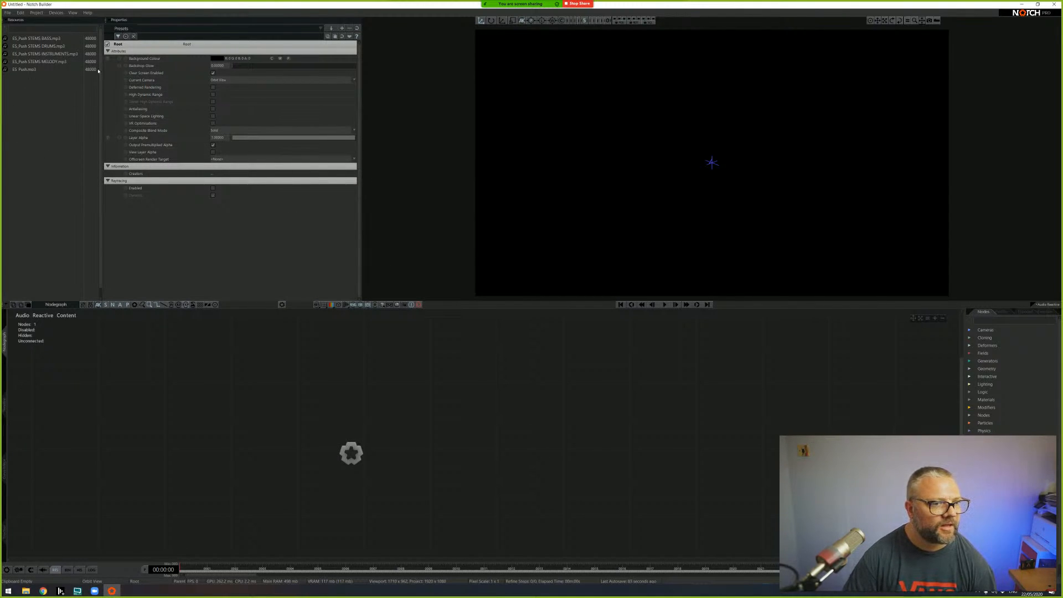
left_click_drag(19, 72, 273, 481)
middle_click_drag(244, 400, 219, 382)
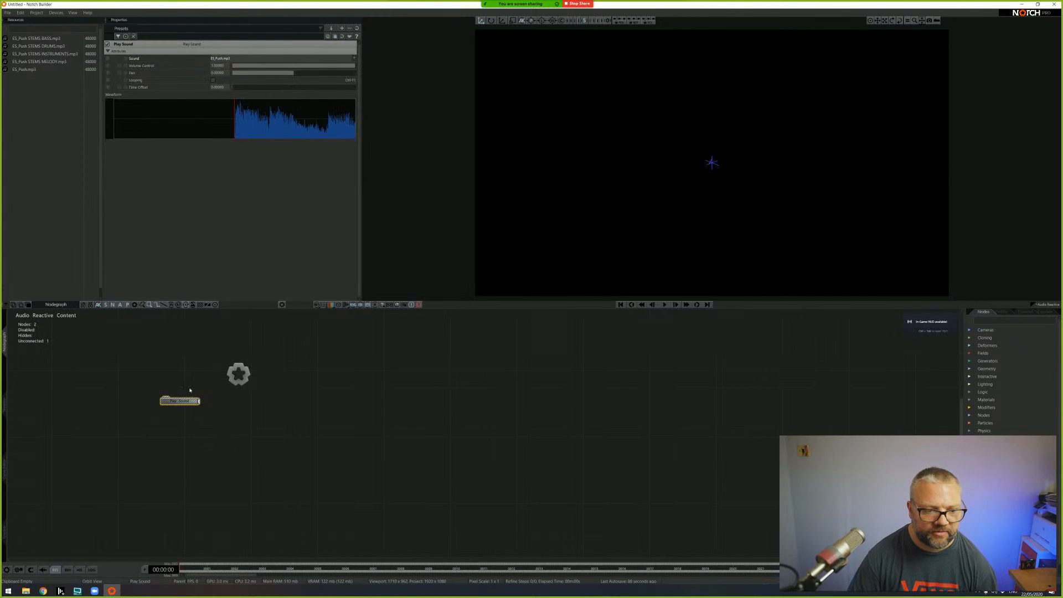
left_click_drag(184, 402, 210, 410)
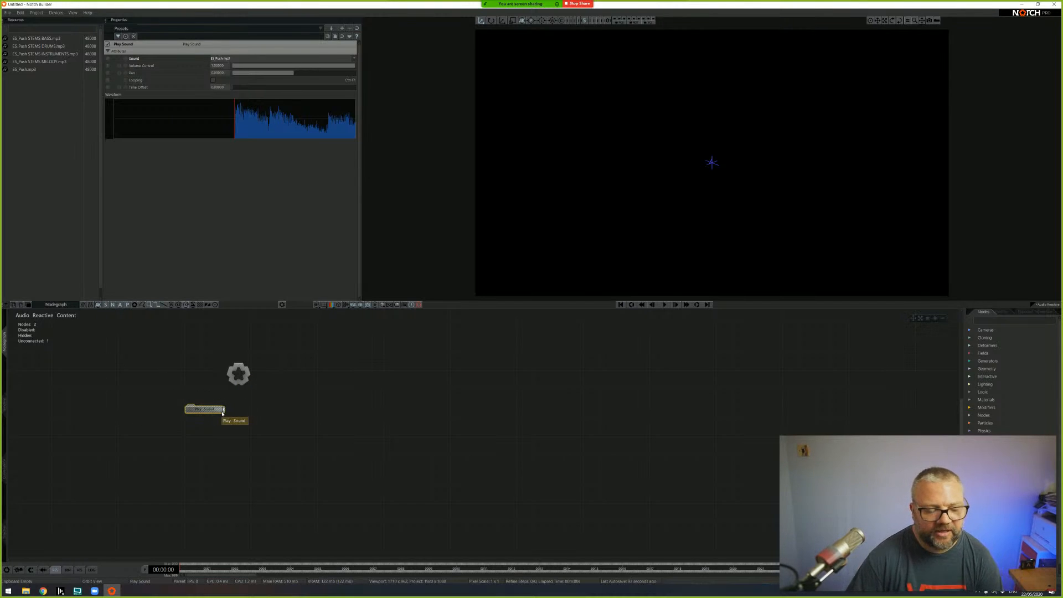
mouse_move(208, 409)
left_mouse_down()
mouse_move(206, 427)
mouse_move(216, 426)
left_mouse_up()
- Lower the Play Sound node's volume to nearly zero while previewing ES_Push.mp3 on the timeline
left_click(238, 66)
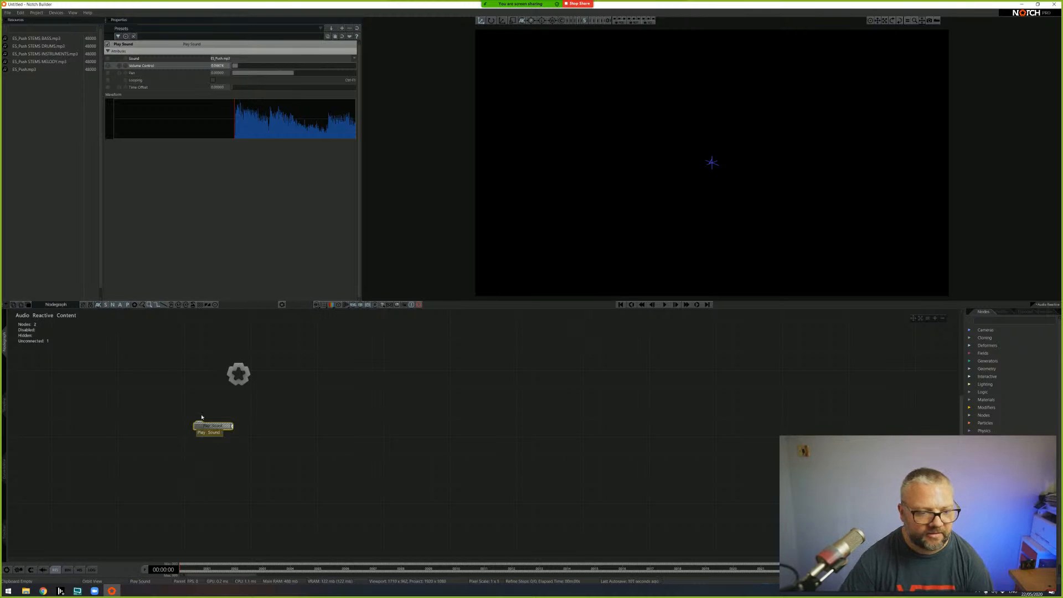
left_click_drag(215, 427, 223, 434)
left_click(664, 305)
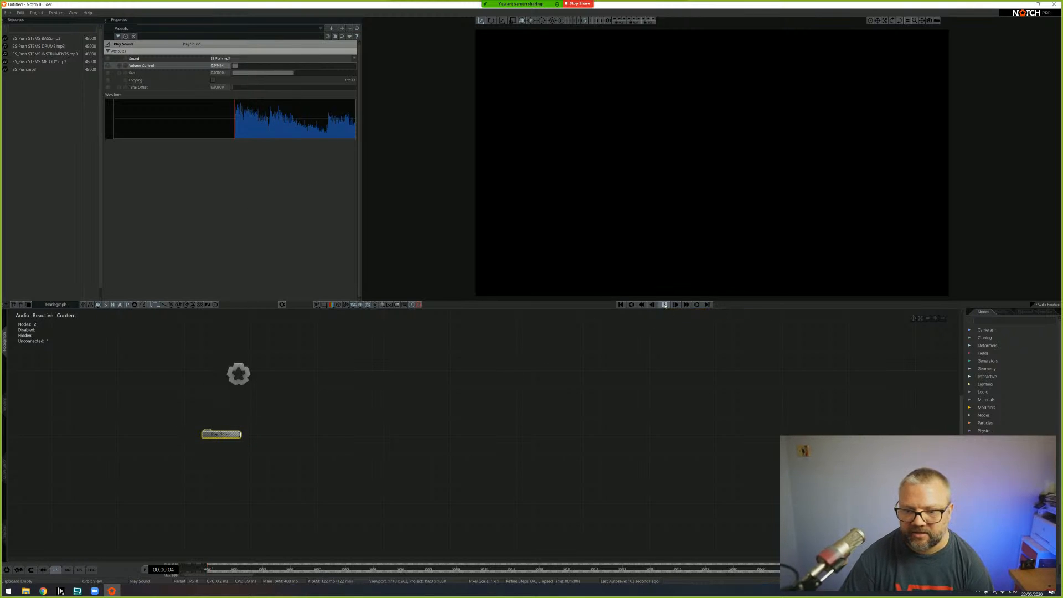
left_click(235, 67)
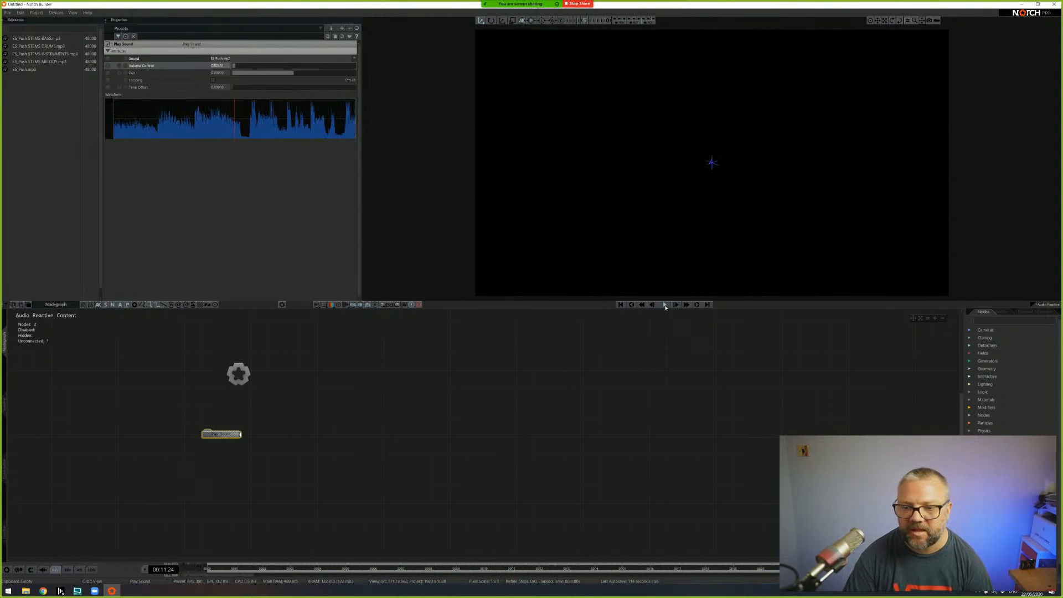
- Add an FFT Texture node beside the Play Sound node and connect the Play Sound output to its sound input
type("fft")
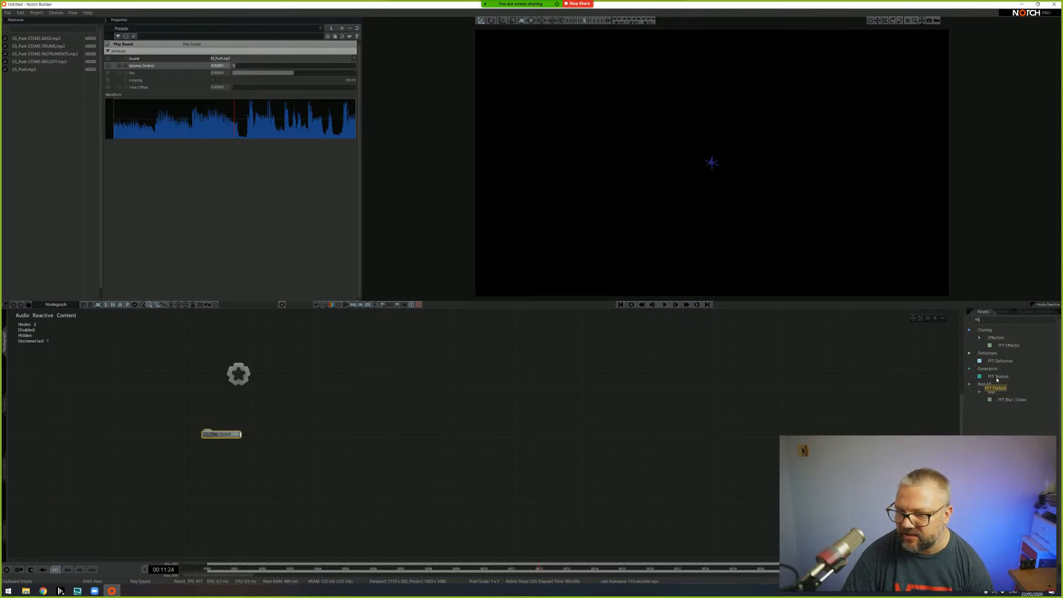
left_click_drag(997, 377, 719, 400)
left_click_drag(316, 426, 316, 425)
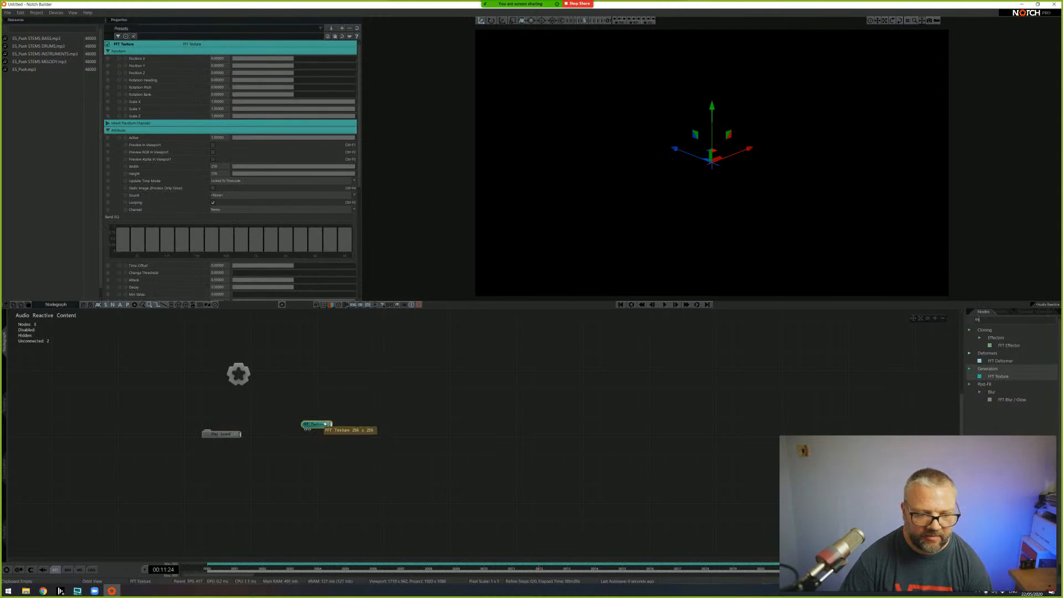
left_click_drag(240, 435, 339, 425)
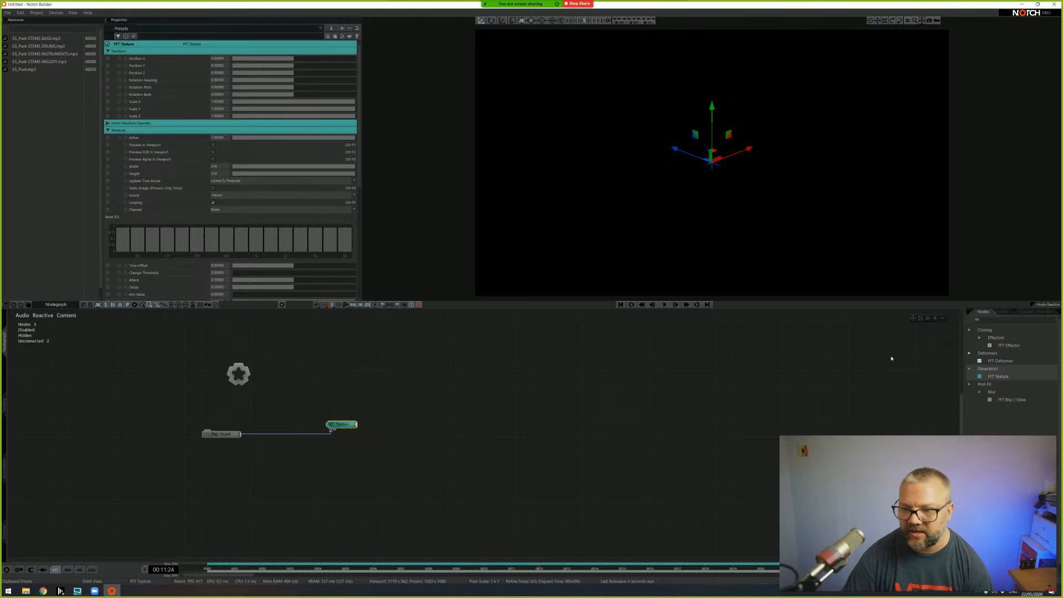
- Add a Shape 3D node above the FFT Texture and connect it to the root node
left_click(989, 320)
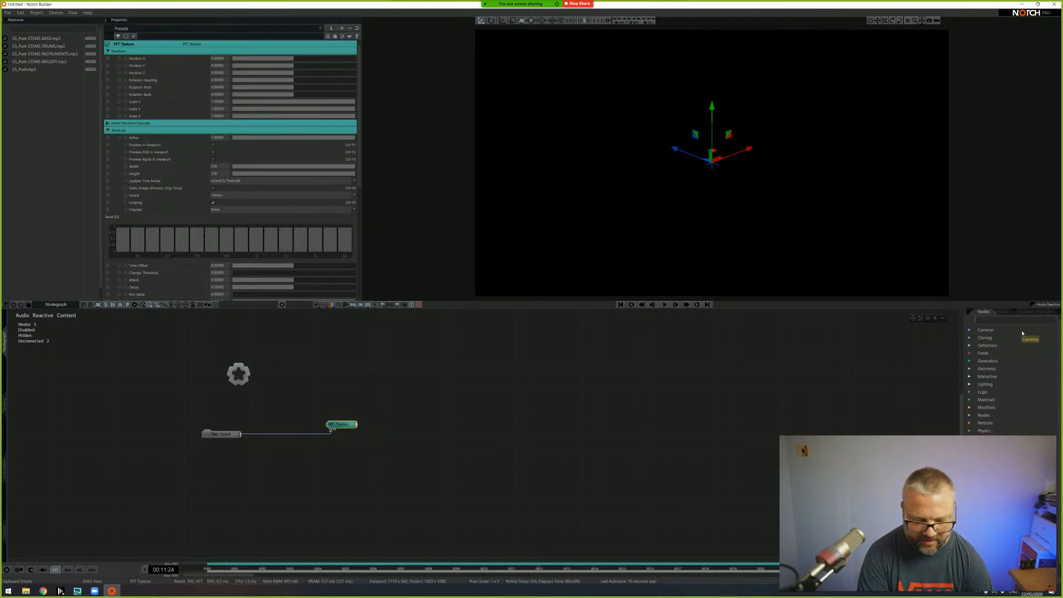
type("shape3d")
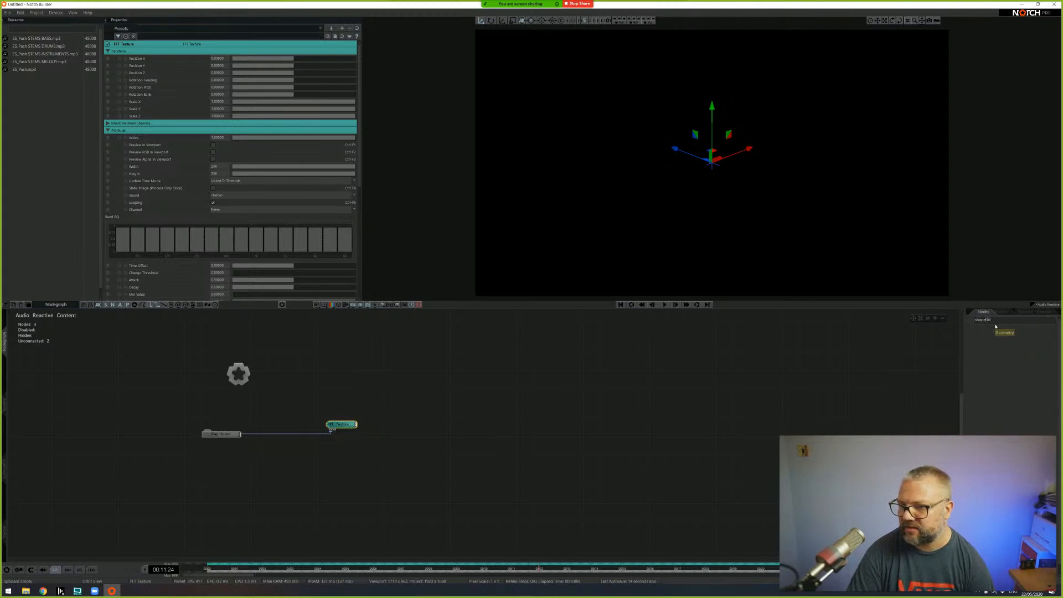
left_click_drag(997, 337, 342, 372)
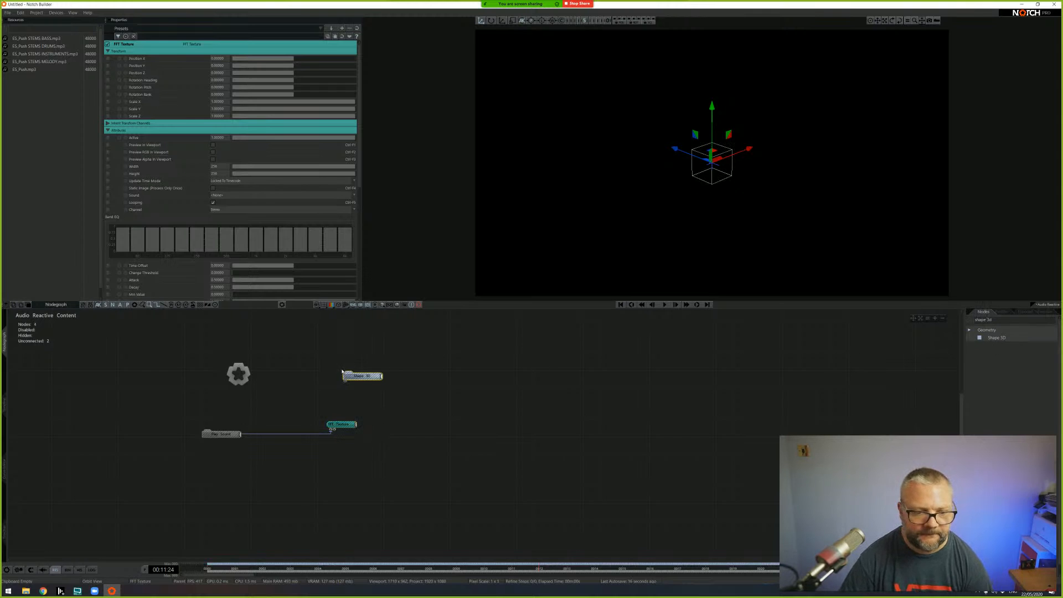
left_click_drag(239, 374, 348, 375)
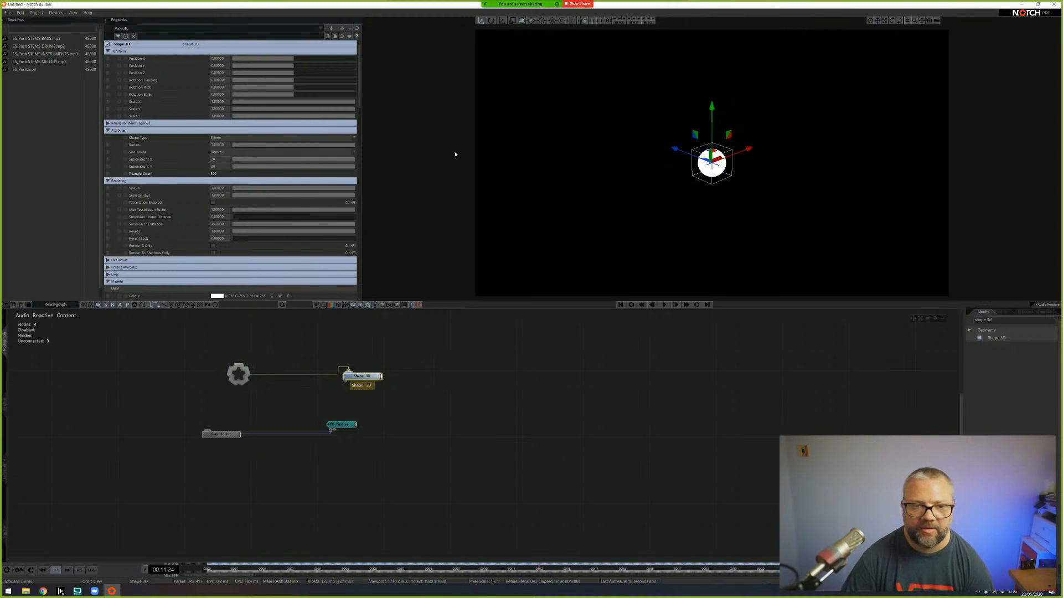
- Turn on the viewport's floor grid and wireframe display
left_click(345, 305)
left_click(339, 305)
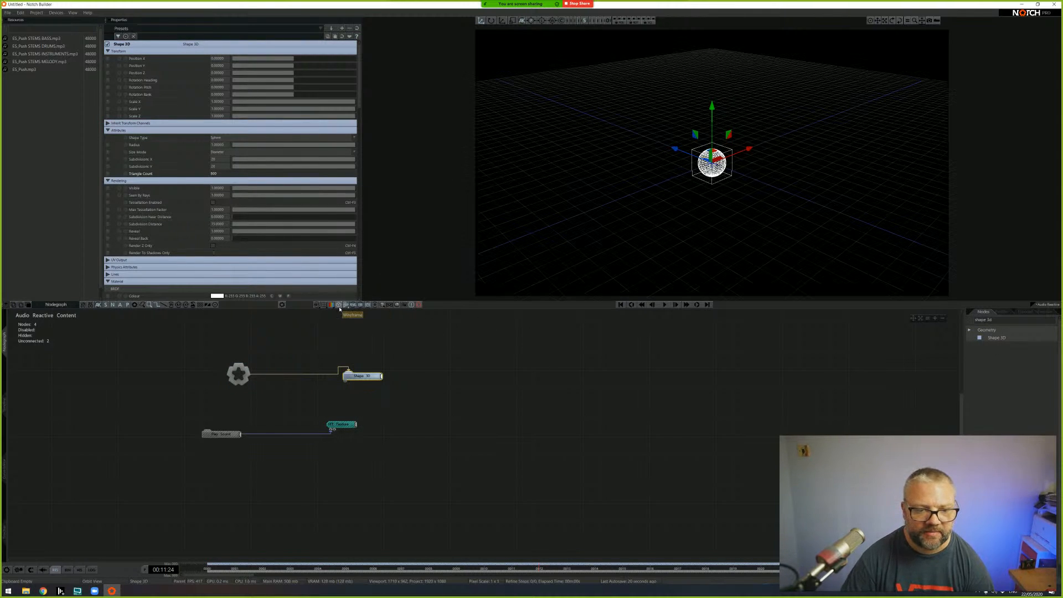
- Turn off the wireframe display and change the Shape 3D node's shape type to Plane
left_click(338, 305)
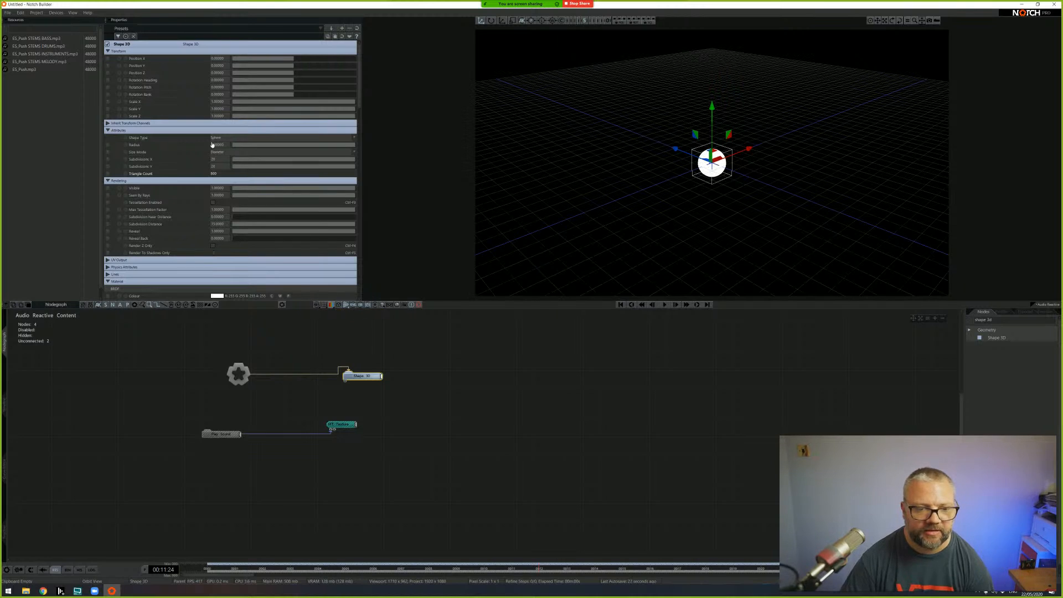
left_click(221, 138)
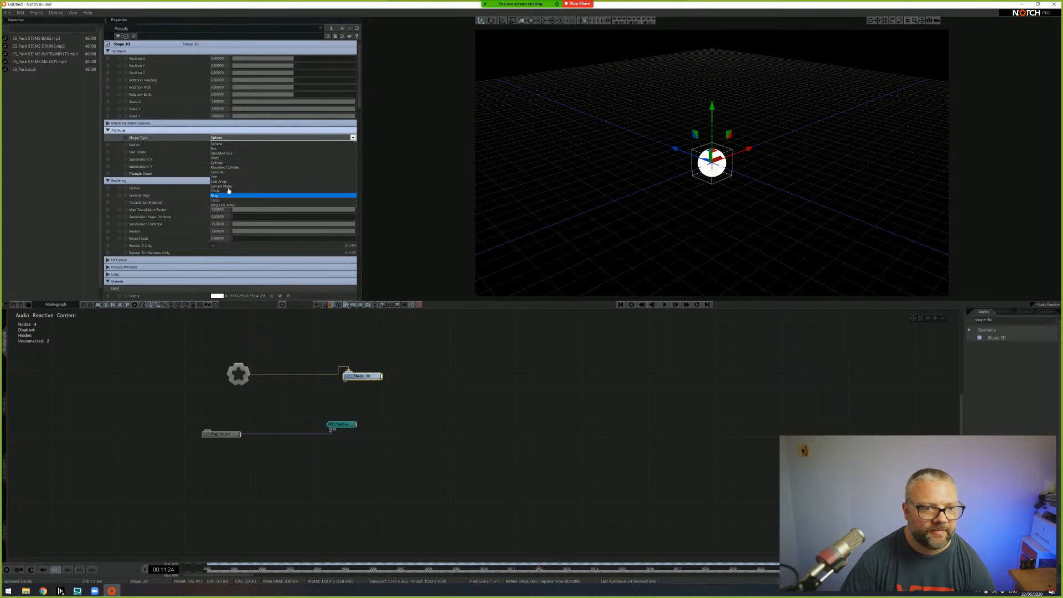
left_click(227, 158)
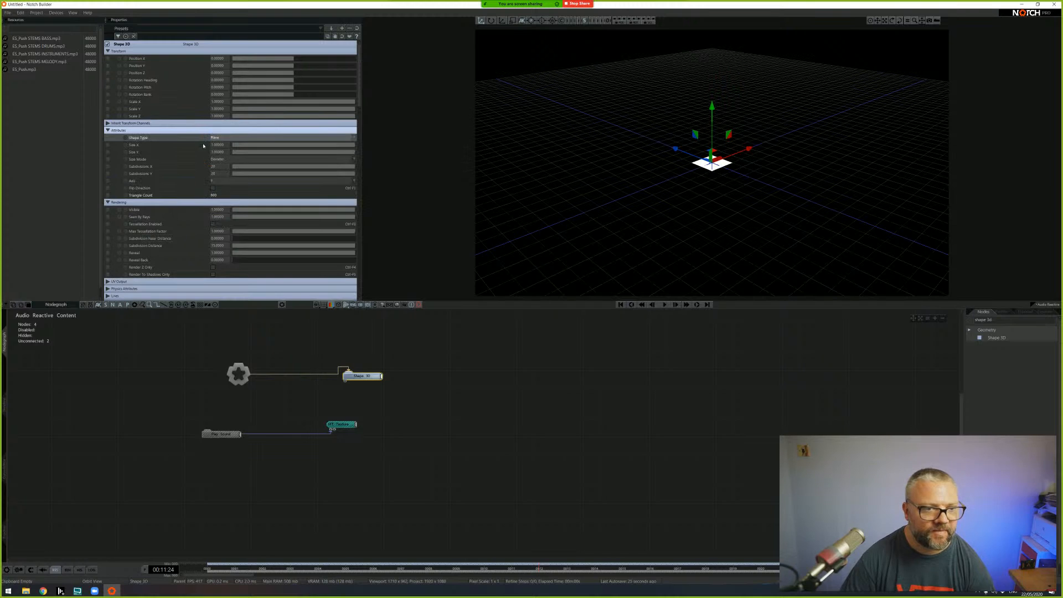
- Set the plane's Size X and Size Y to 10 and its Subdivisions X and Y to 100
double_click(224, 145)
type("10")
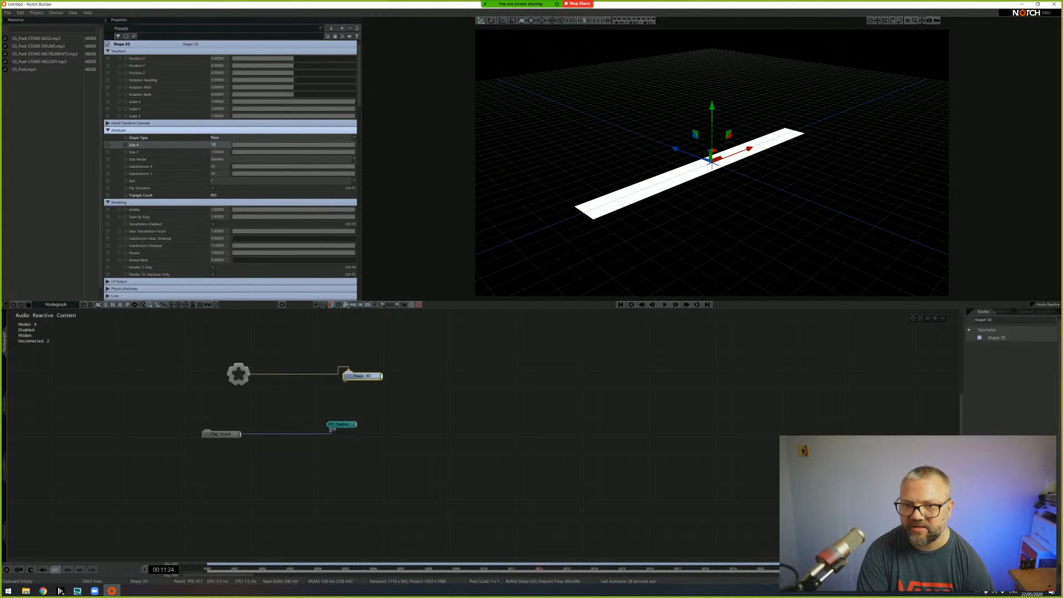
key("Tab")
type("10")
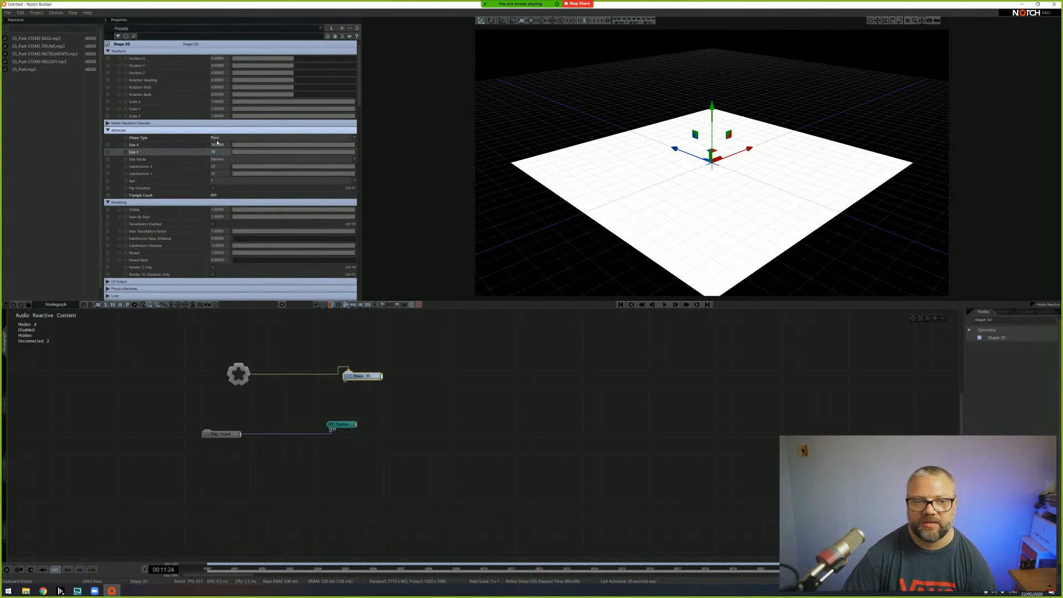
key("Tab")
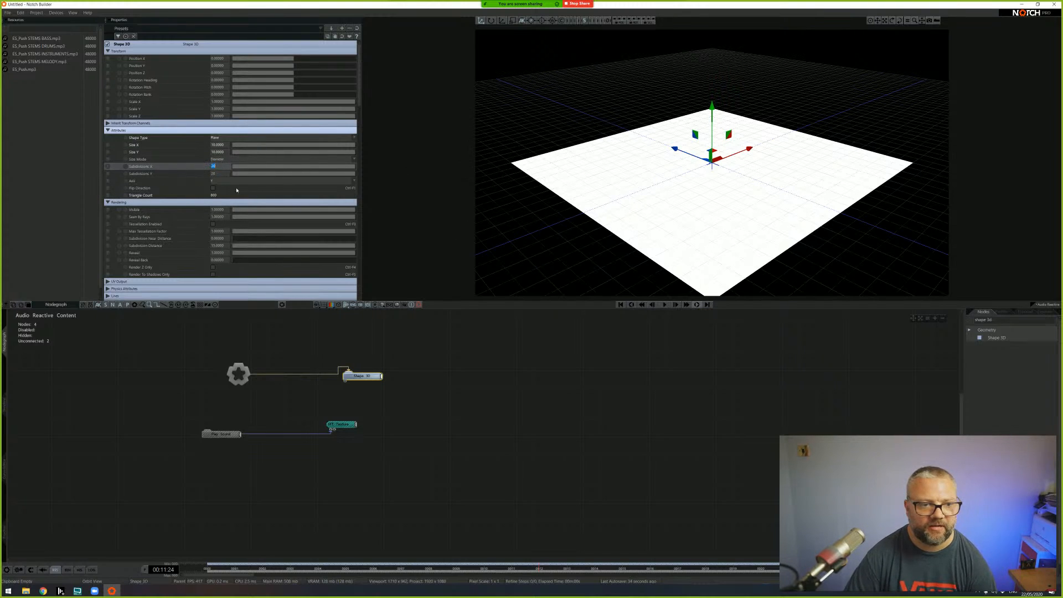
type("100")
key("Tab")
type("100")
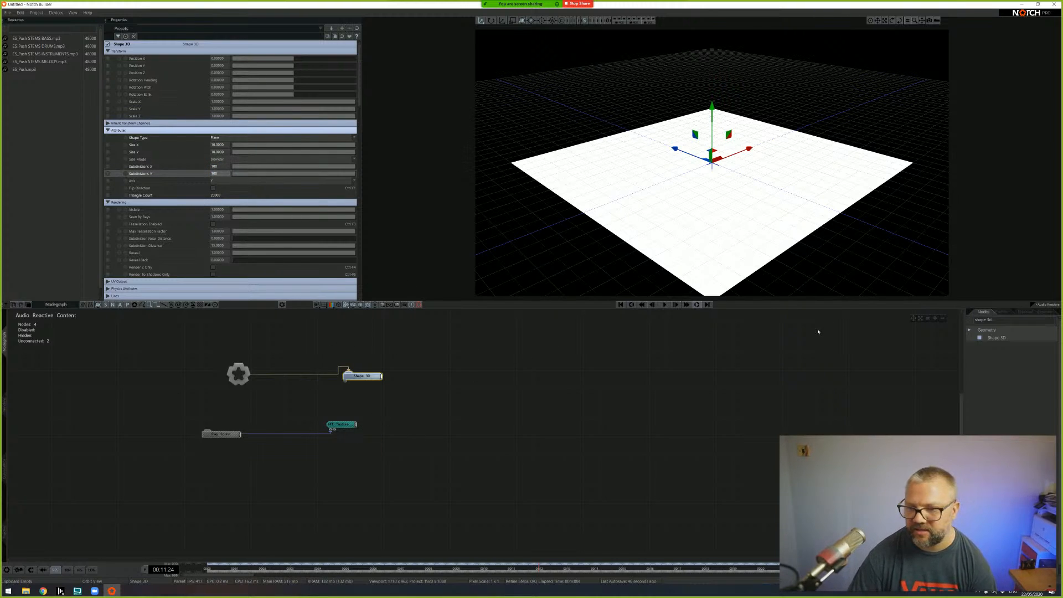
- Find the Displacement Map deformer in the node library and add it to the node graph beside the Shape 3D and FFT Texture nodes
left_click(995, 320)
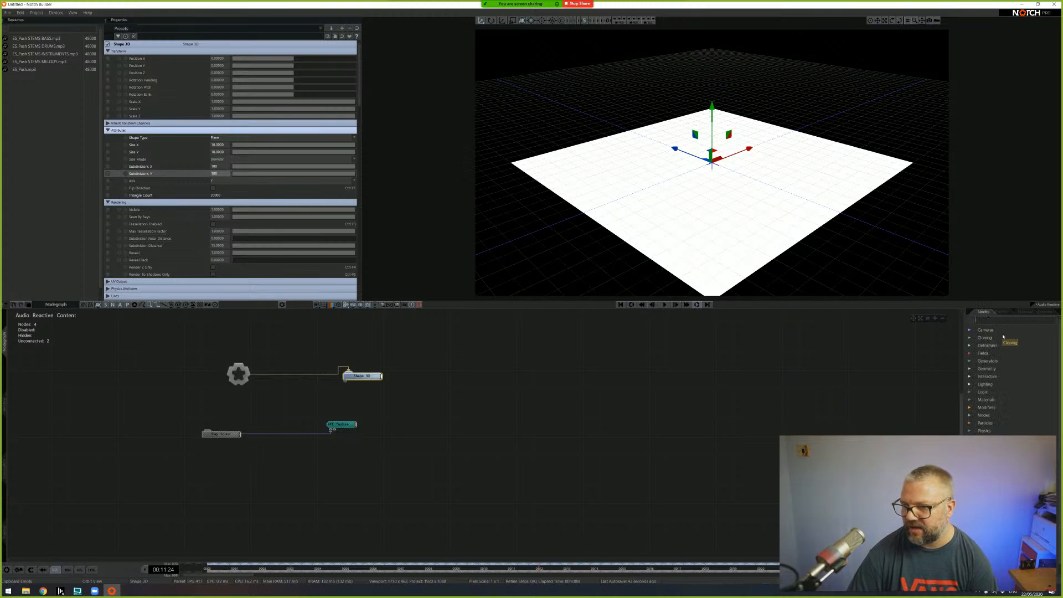
type("de")
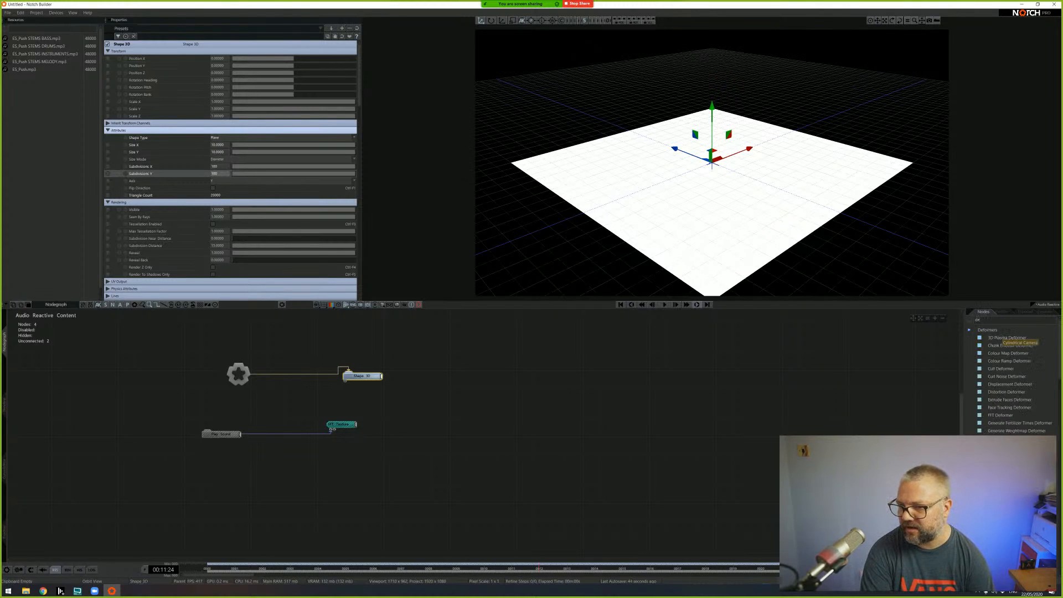
key("BackSpace")
type("isp")
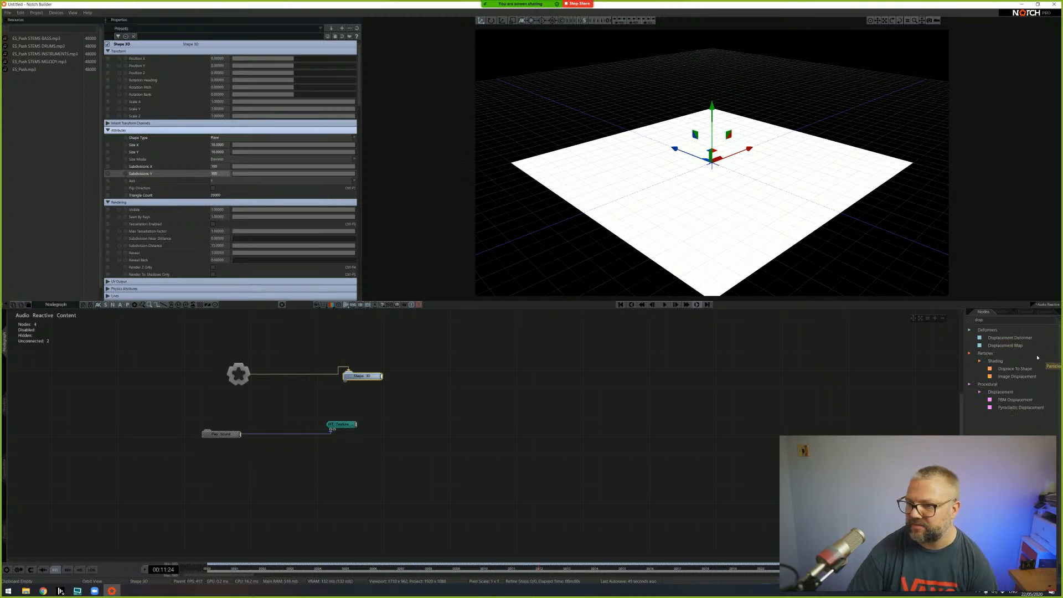
left_click_drag(1005, 345, 416, 402)
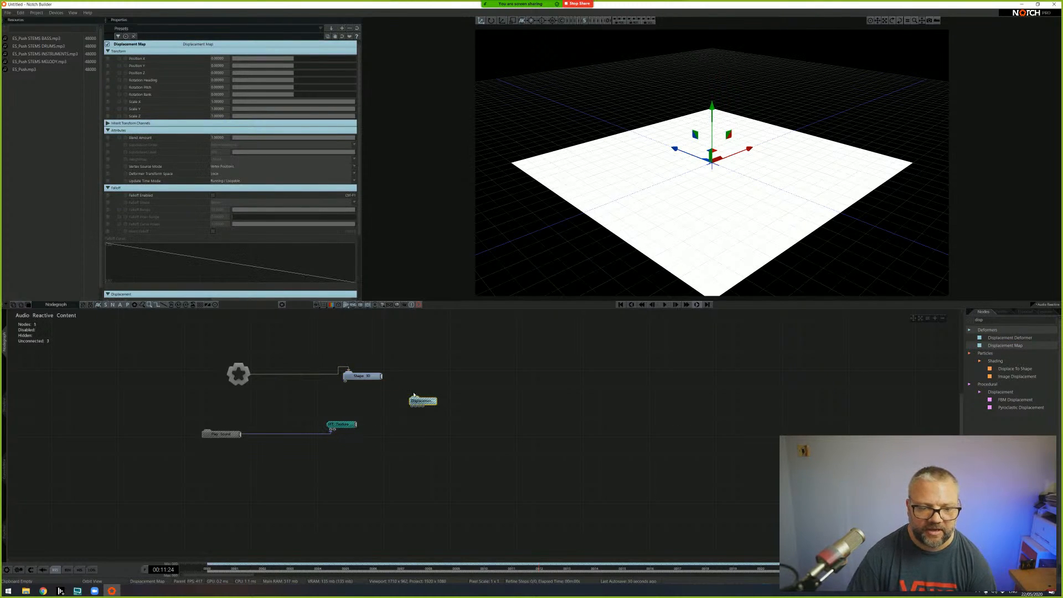
- Preview the FFT Texture in the viewport during playback and raise its Scale to 5
left_click(342, 424)
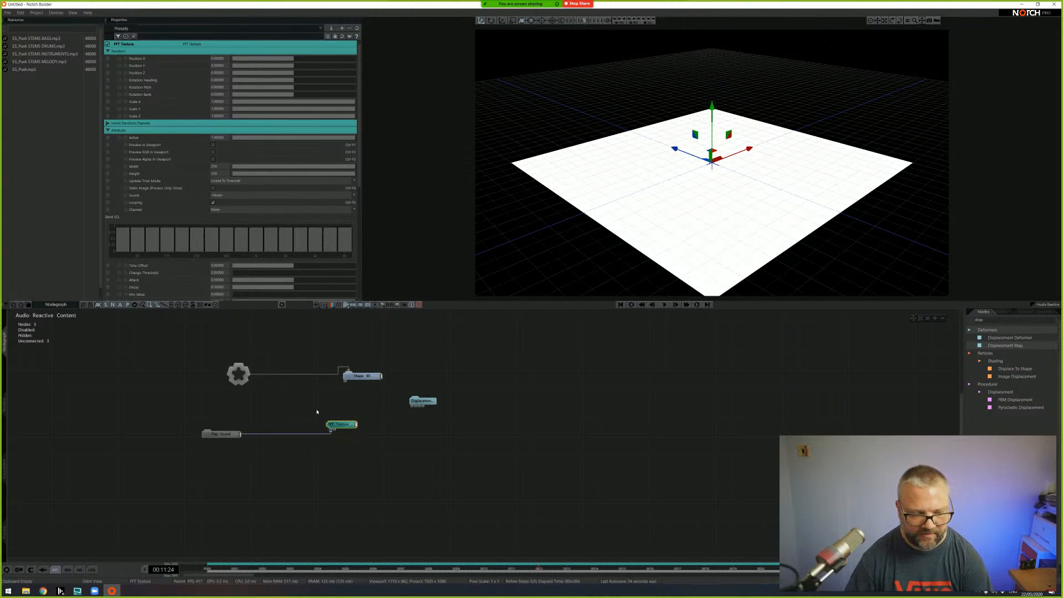
key("ctrl+F1")
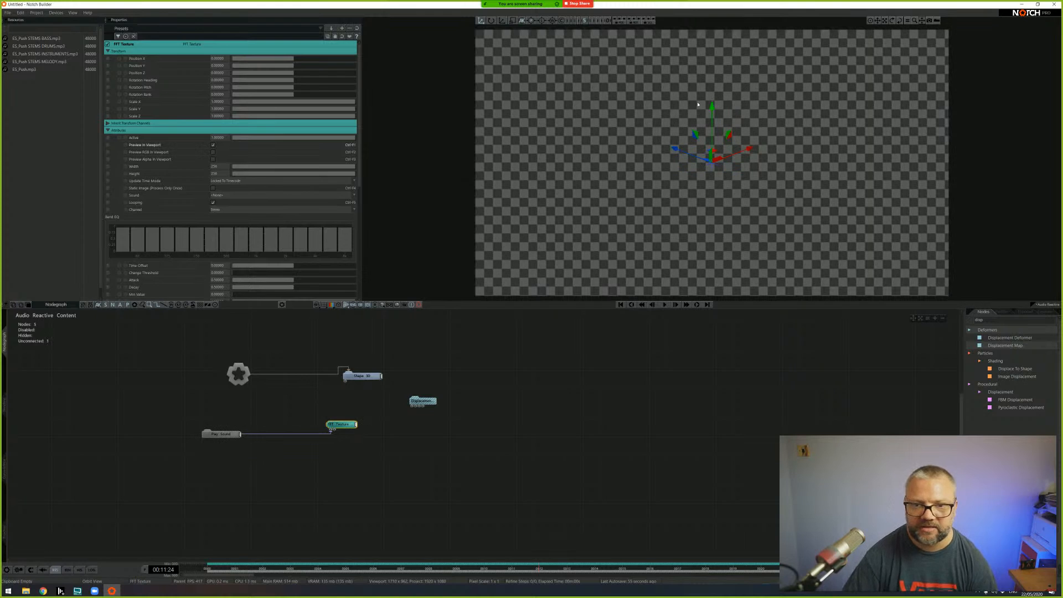
left_click(665, 304)
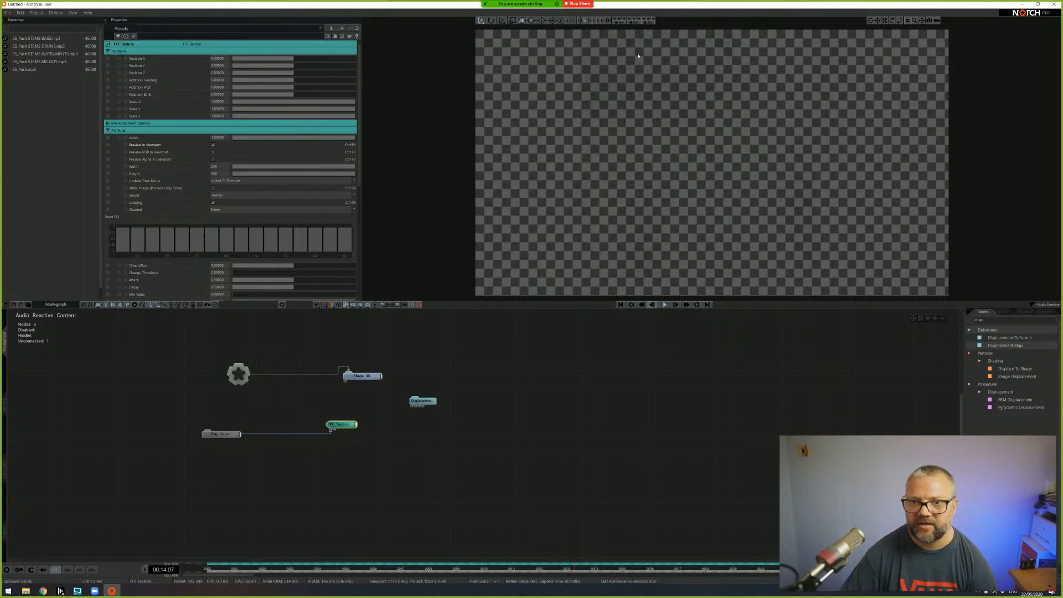
scroll(241, 214, "down", 5)
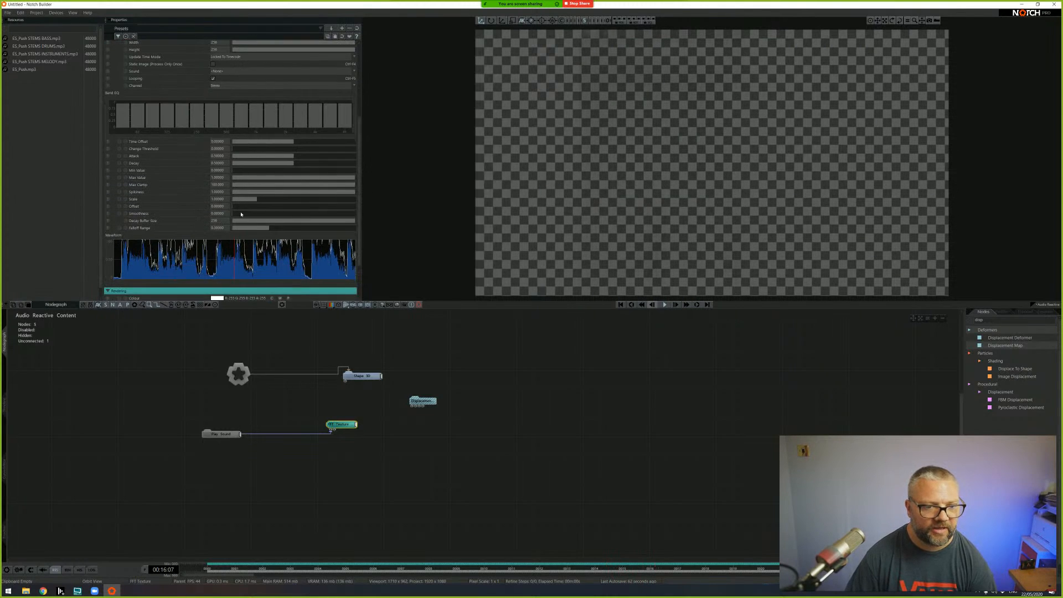
scroll(240, 214, "down", 2)
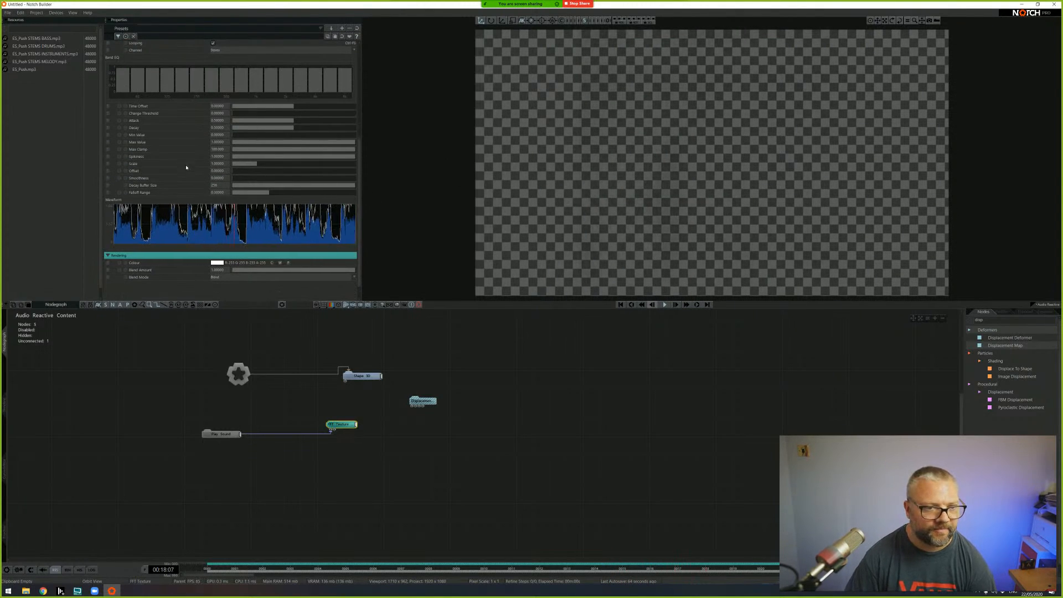
left_click_drag(259, 165, 391, 181)
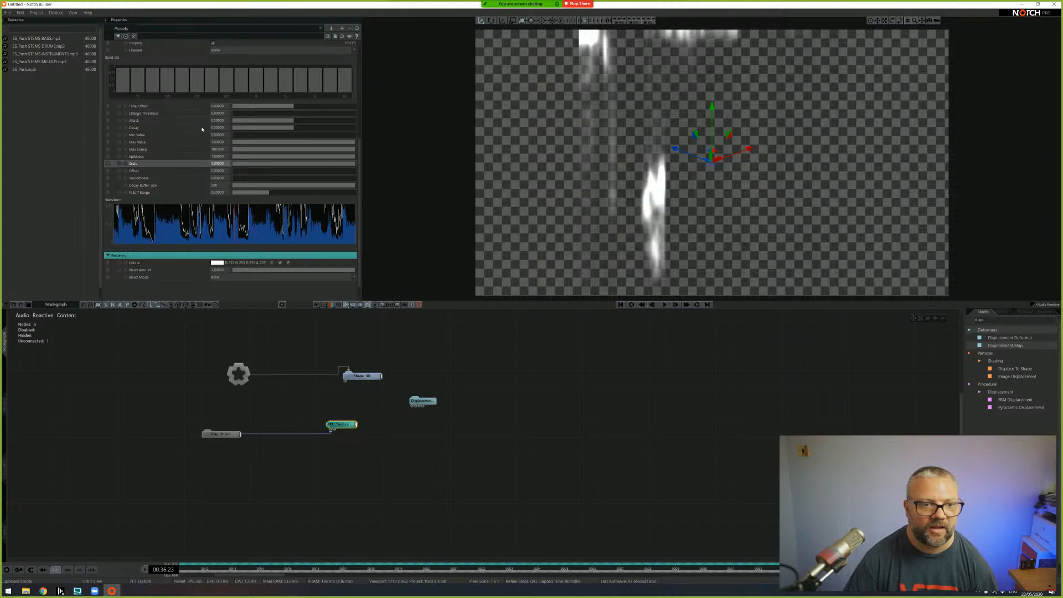
- Set the FFT Texture's width and height to 1080 and play a few seconds to check the texture
scroll(245, 171, "up", 3)
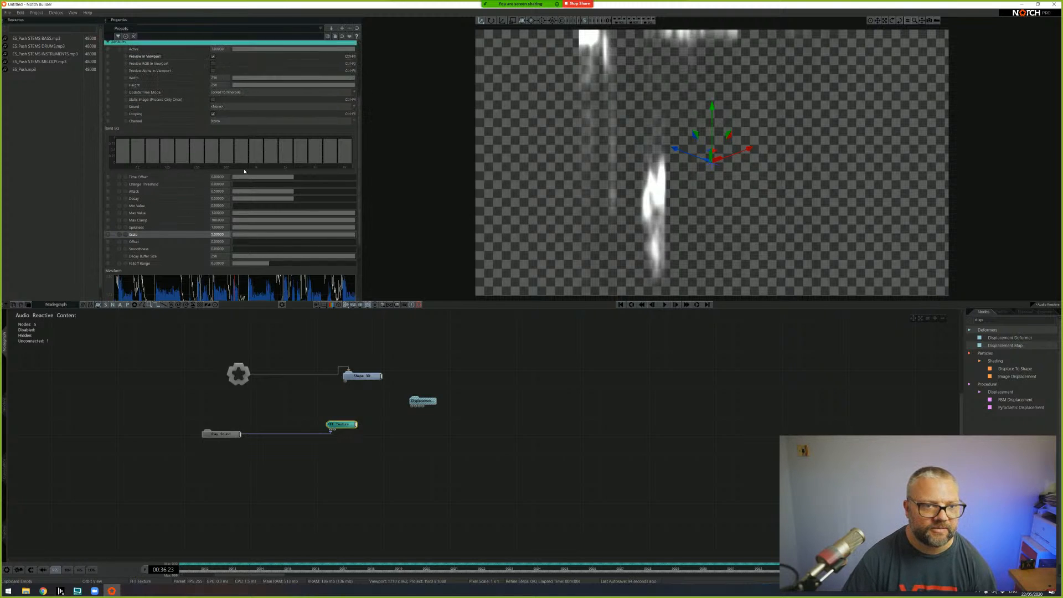
left_click(221, 88)
type("1080")
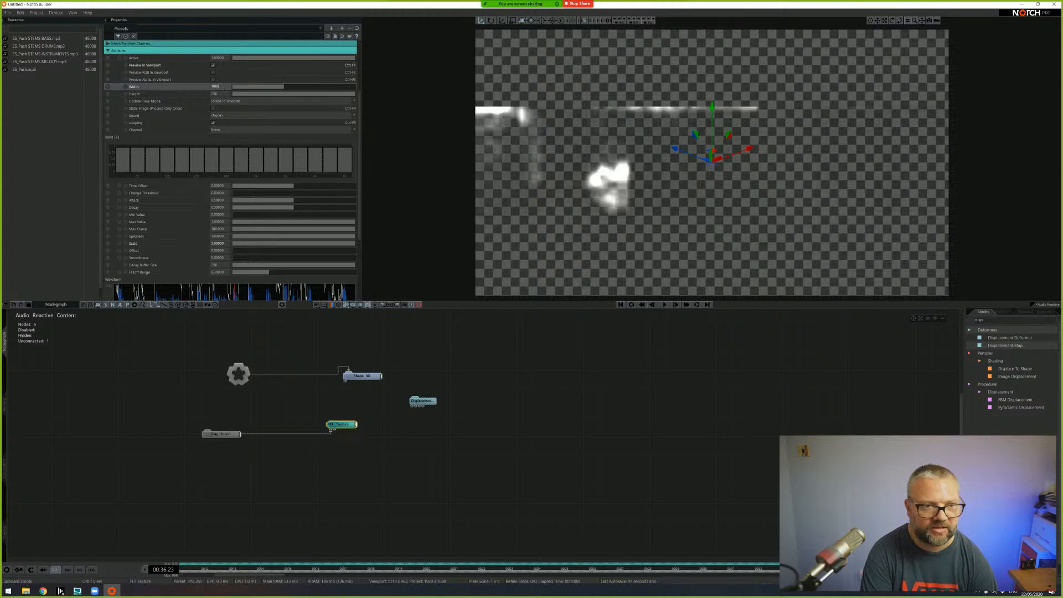
key("Tab")
type("1080")
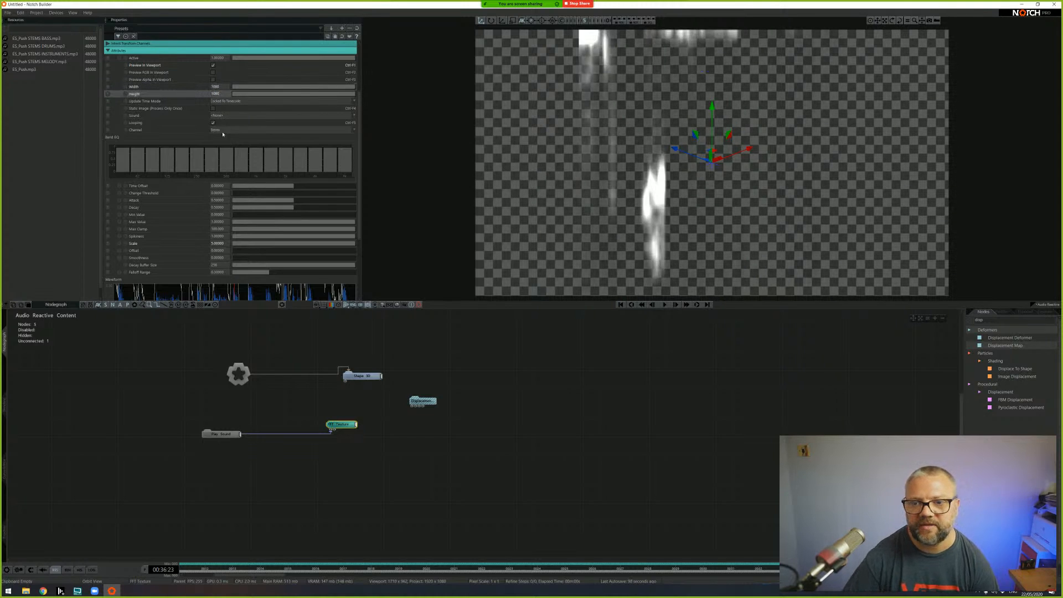
left_click(665, 305)
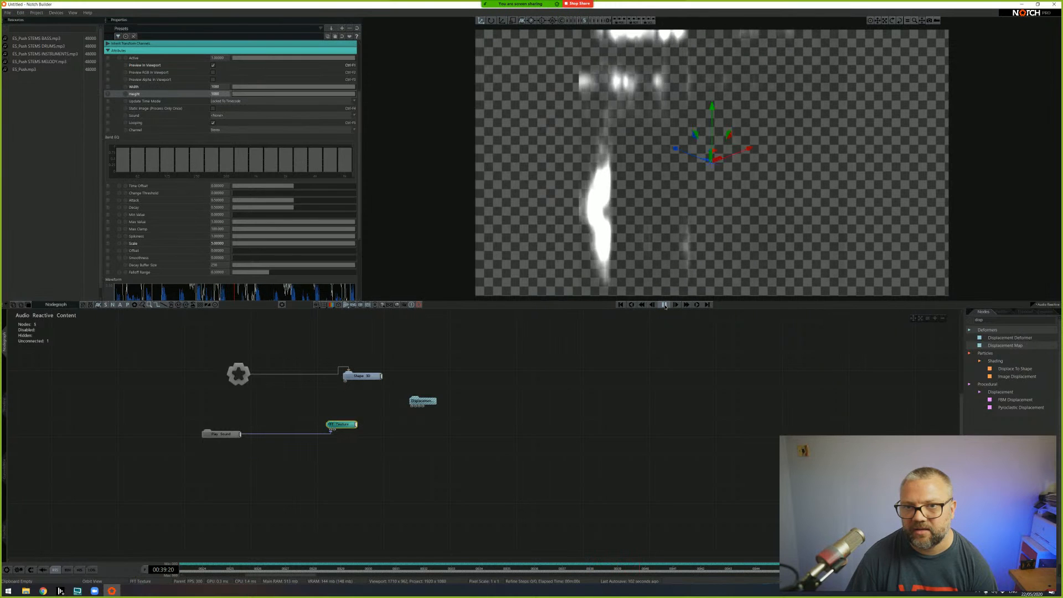
left_click(665, 305)
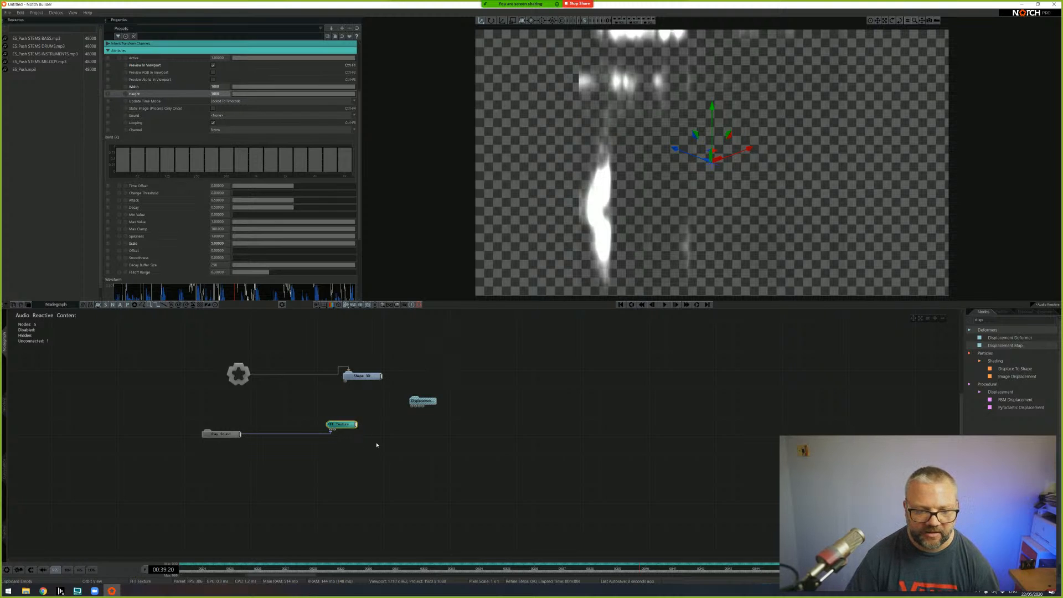
- Connect the FFT Texture to the Displacement Map's Image input, attach the Displacement Map to the Shape 3D node, and preview the plane in playback
left_click_drag(356, 424, 416, 406)
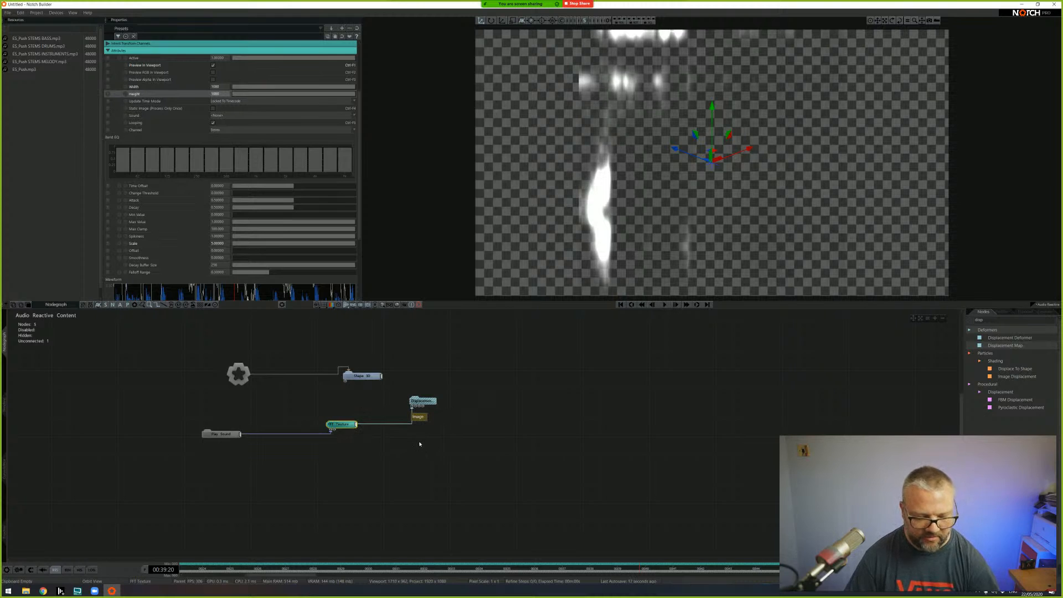
key("ctrl+F1")
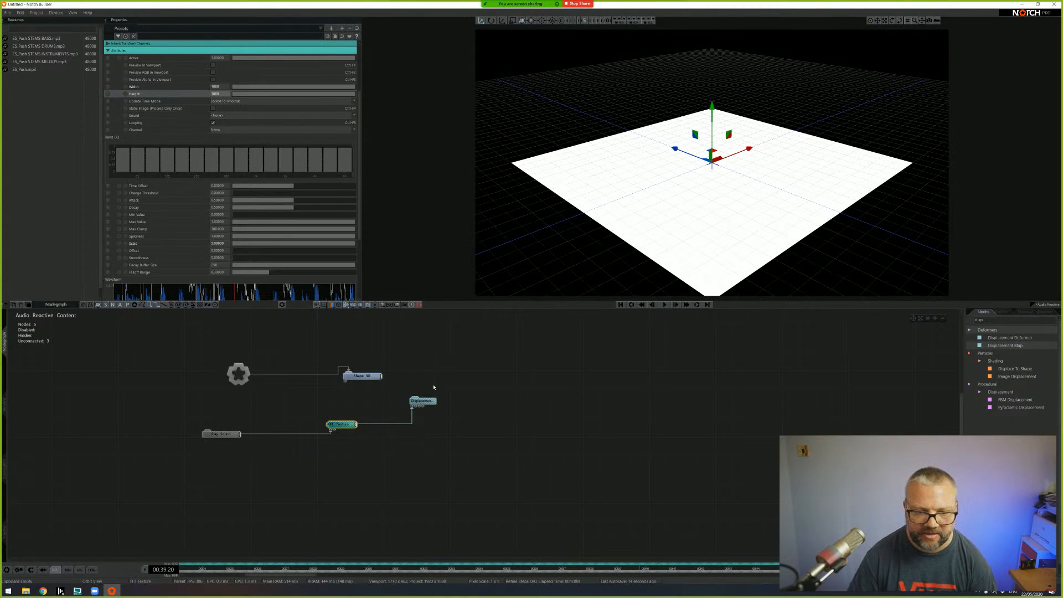
left_click_drag(382, 376, 416, 402)
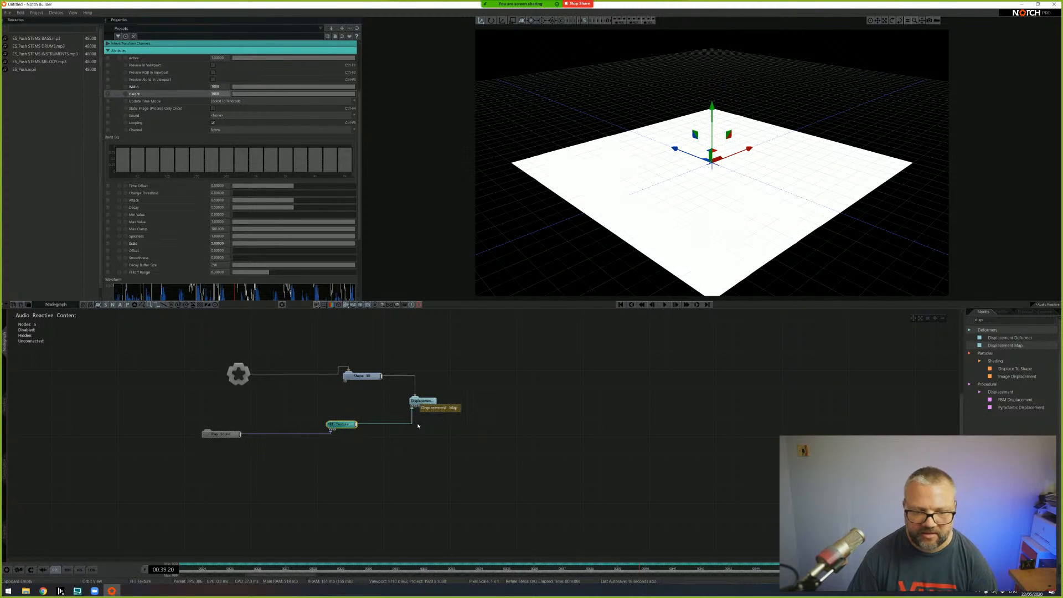
left_click(666, 304)
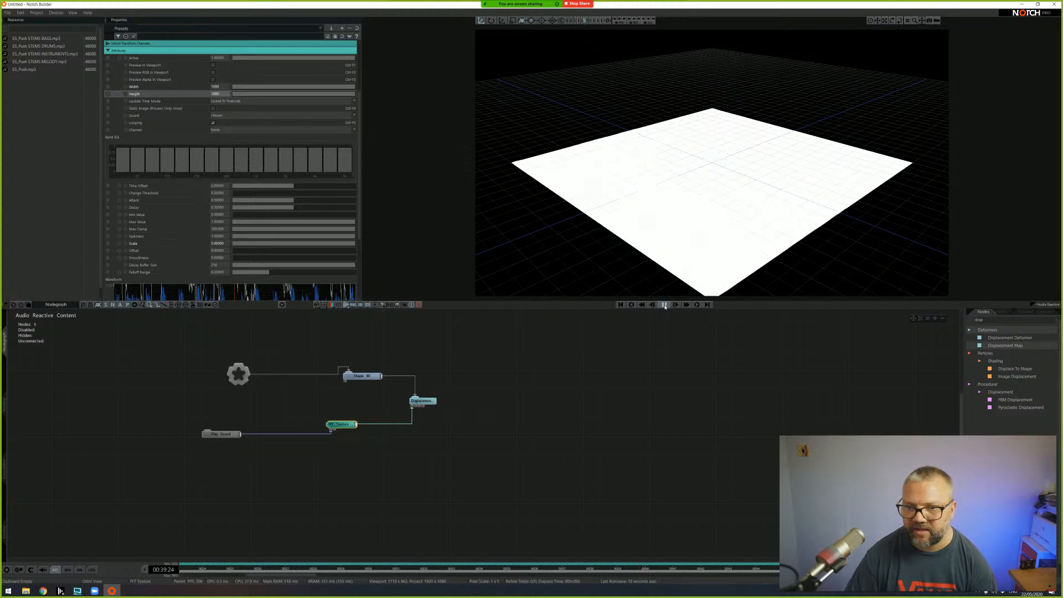
right_click_drag(672, 218, 705, 221)
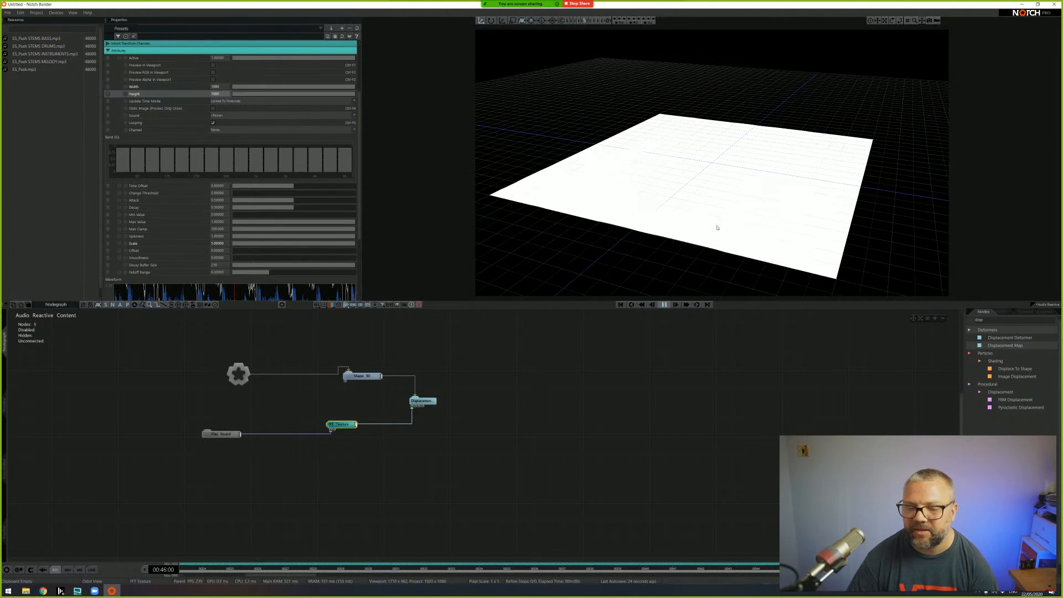
key("space")
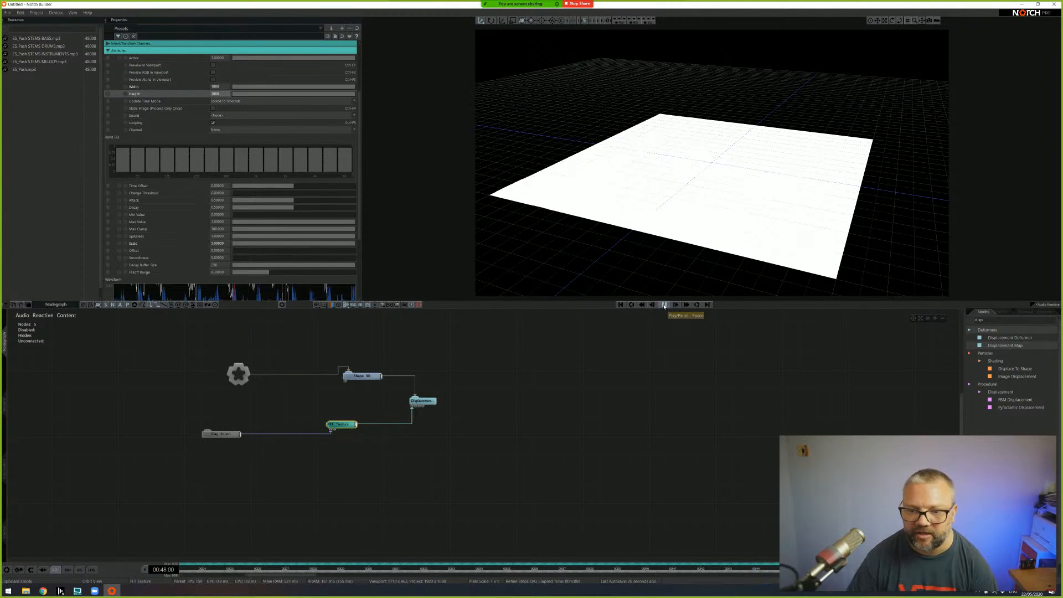
left_click(665, 305)
- Raise the Displacement Map's Displacement Amount to about 0.7 and play the timeline to check the plane's deformation
left_click(423, 401)
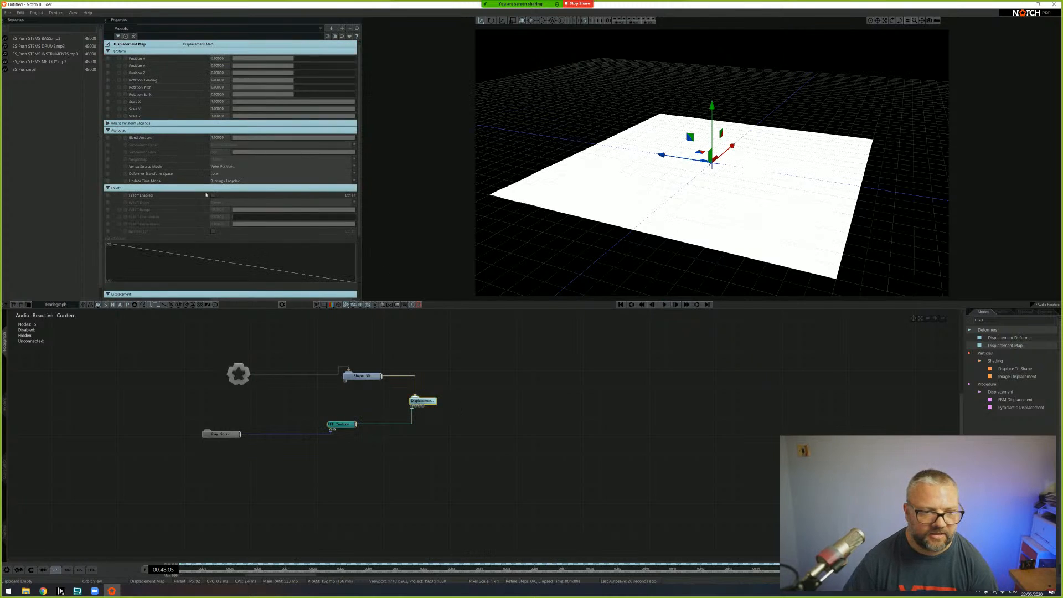
scroll(232, 170, "down", 3)
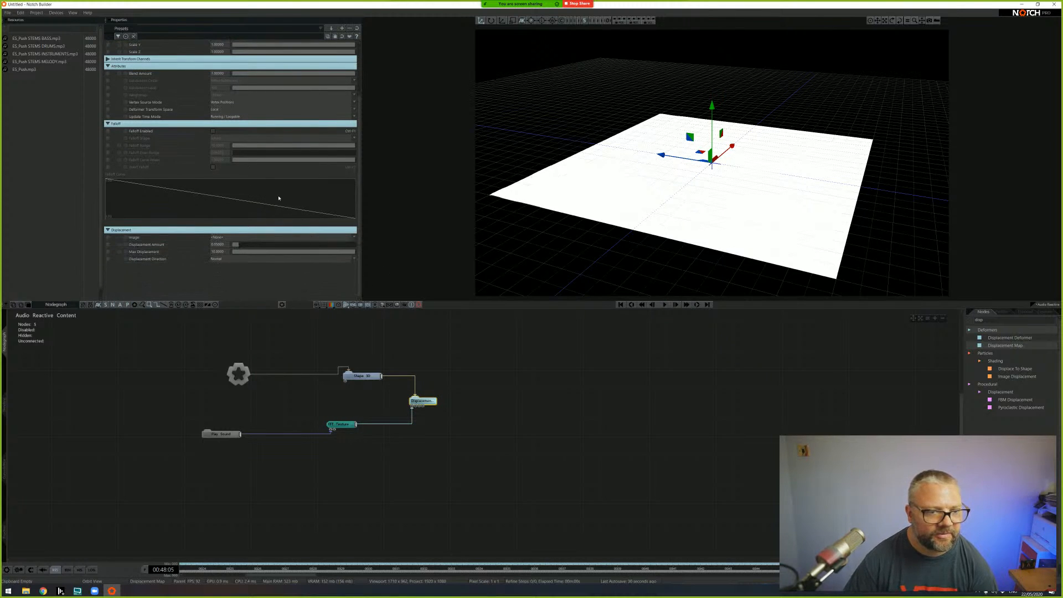
left_click_drag(241, 245, 321, 248)
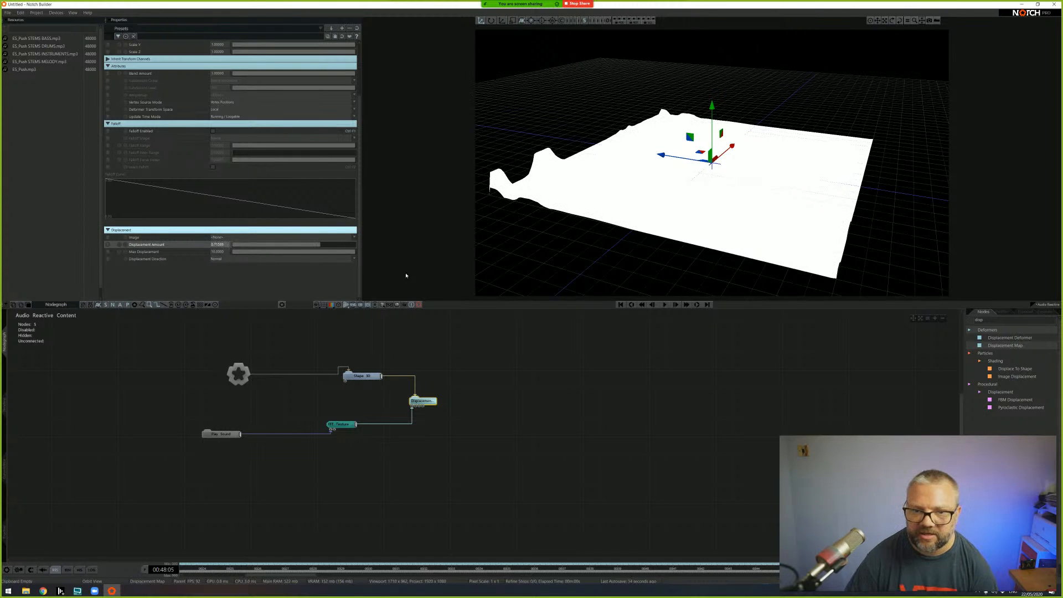
left_click(665, 306)
scroll(754, 214, "up", 2)
left_click_drag(754, 213, 779, 216)
left_click(665, 306)
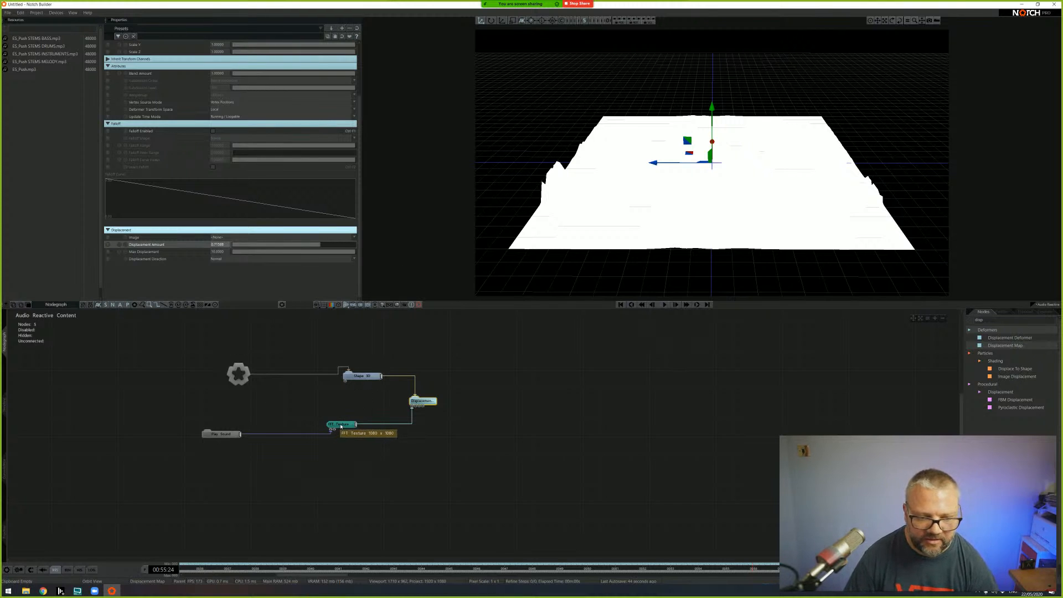
- Move the Play Sound and FFT Texture nodes farther from the Displacement Map to make room in the graph, and select the Shape 3D node
left_click_drag(362, 376, 346, 376)
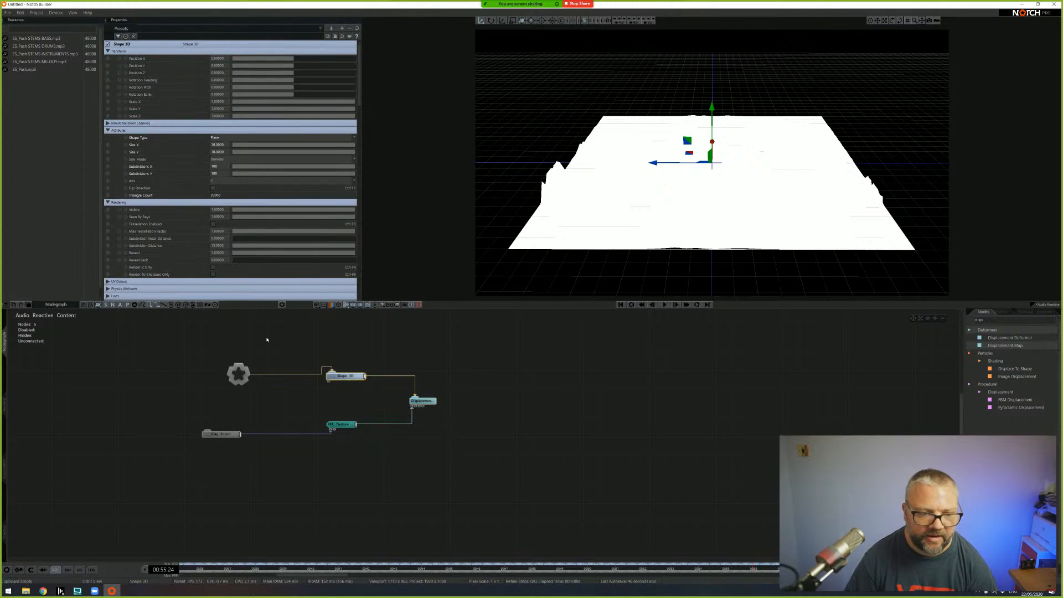
left_click_drag(224, 435, 91, 434)
left_click_drag(350, 425, 175, 442)
mouse_move(345, 374)
left_mouse_down()
mouse_move(385, 366)
mouse_move(361, 375)
left_mouse_up()
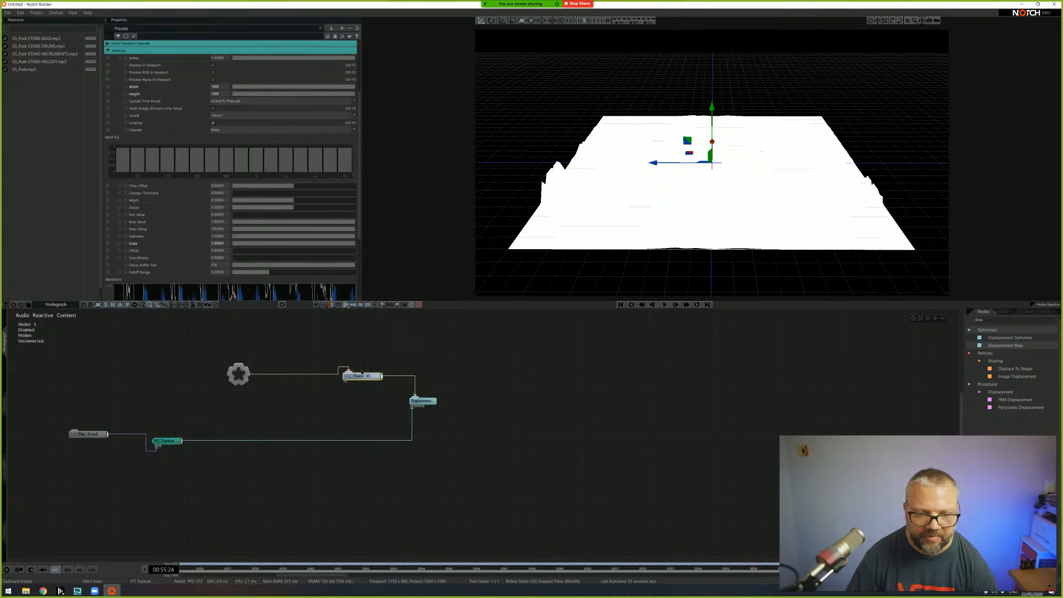
left_click(361, 375)
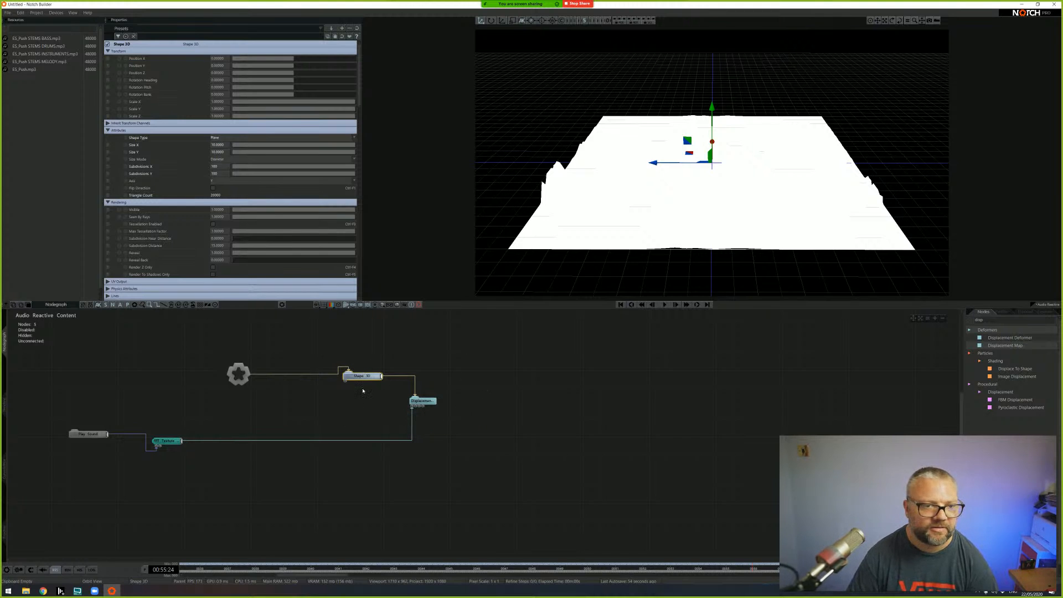
- Move the Displacement Map node lower in the graph, select the FFT Texture node, and play from the start to check the texture
left_click_drag(422, 400, 423, 418)
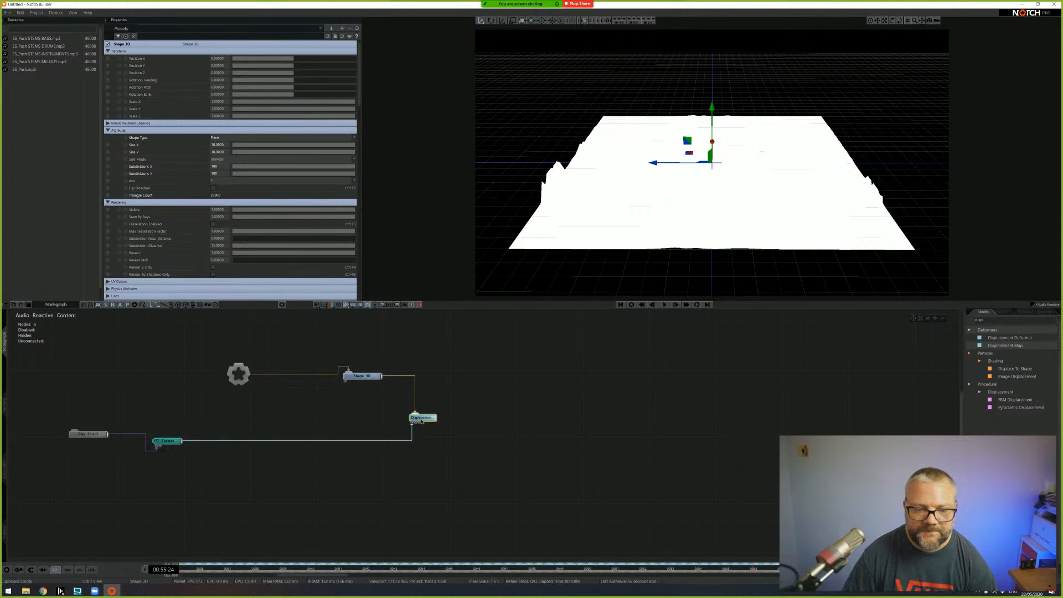
left_click(167, 440)
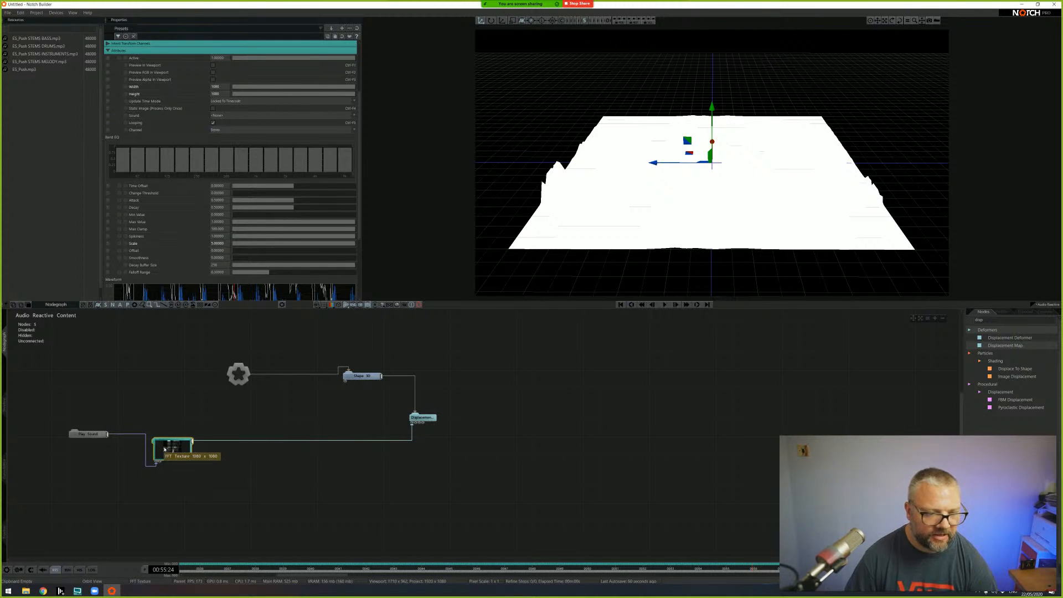
left_click(621, 305)
left_click(665, 305)
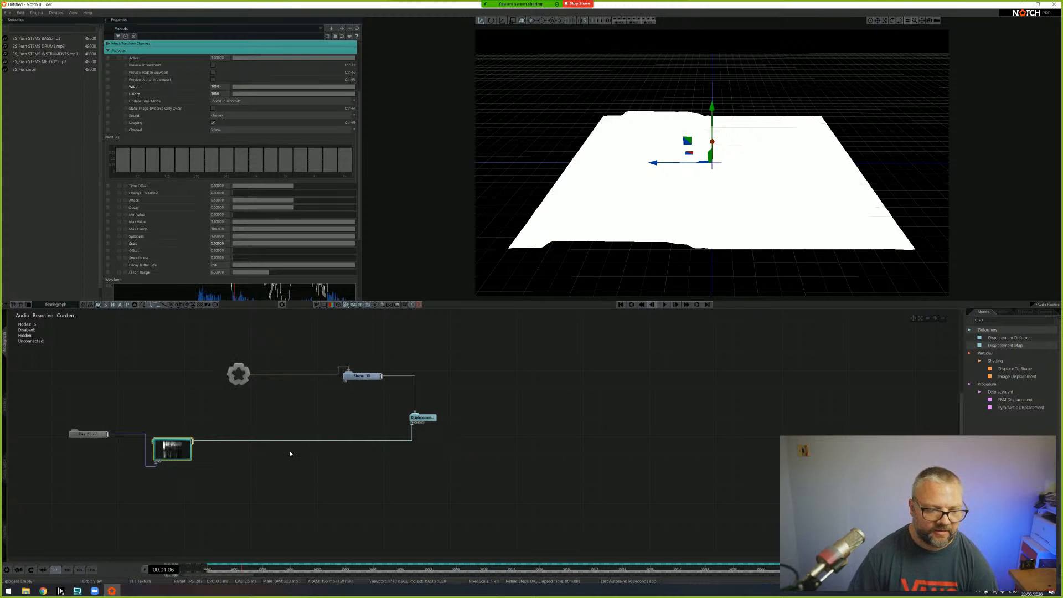
- Add a Material node fed by the FFT Texture, attach it to the Shape 3D node, and preview the textured plane in playback
left_click(978, 321)
type("mati")
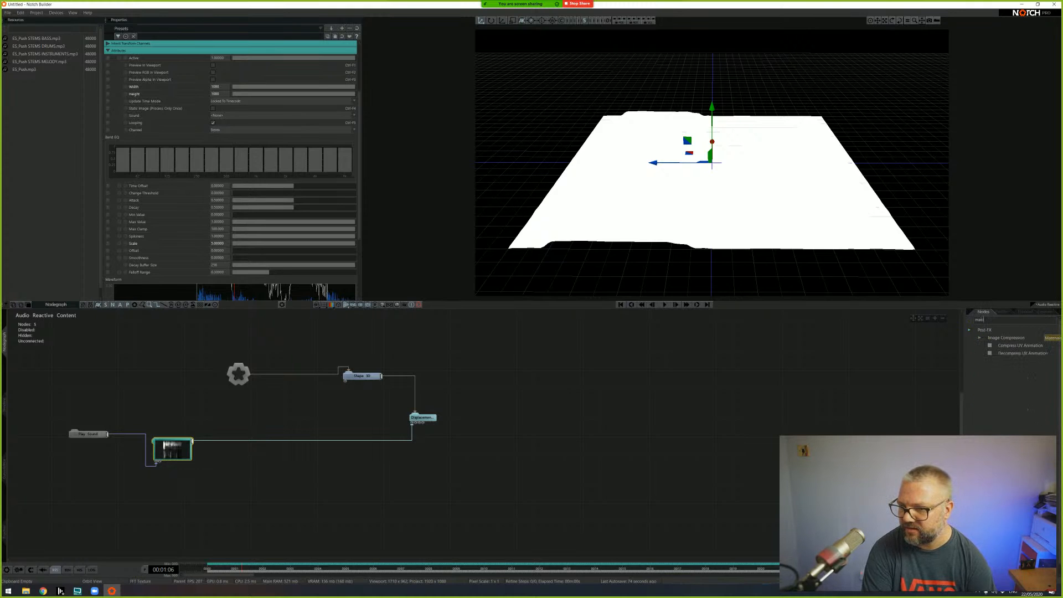
key("ctrl+a")
key("Escape")
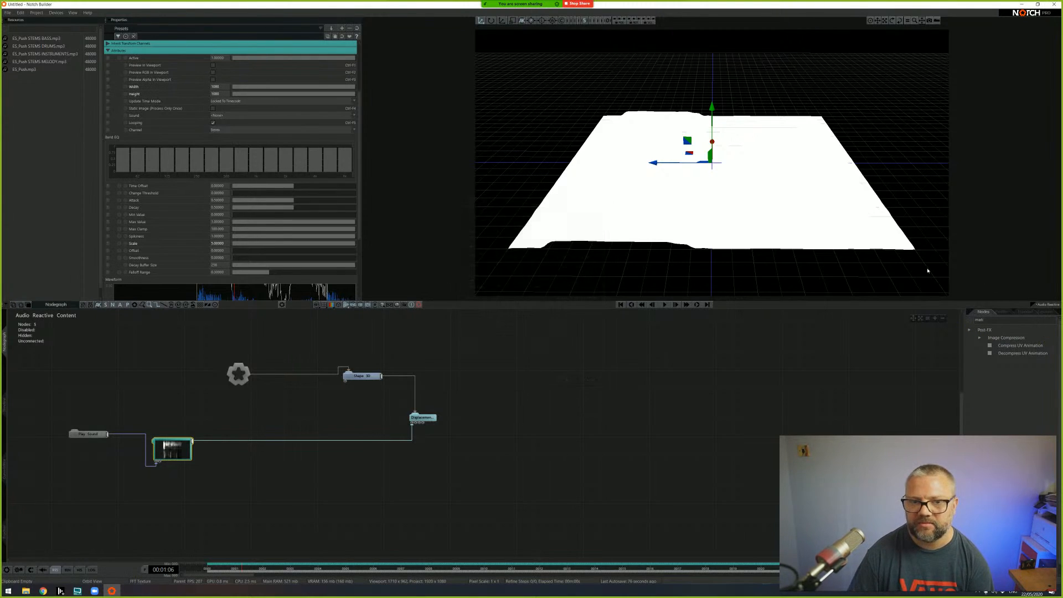
type("mater")
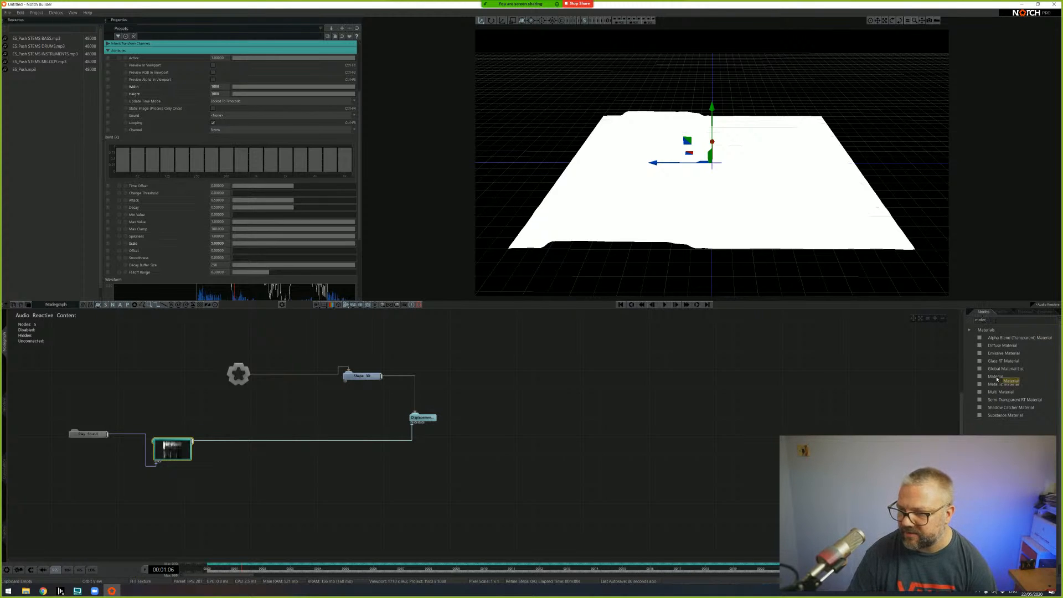
left_click_drag(995, 376, 350, 432)
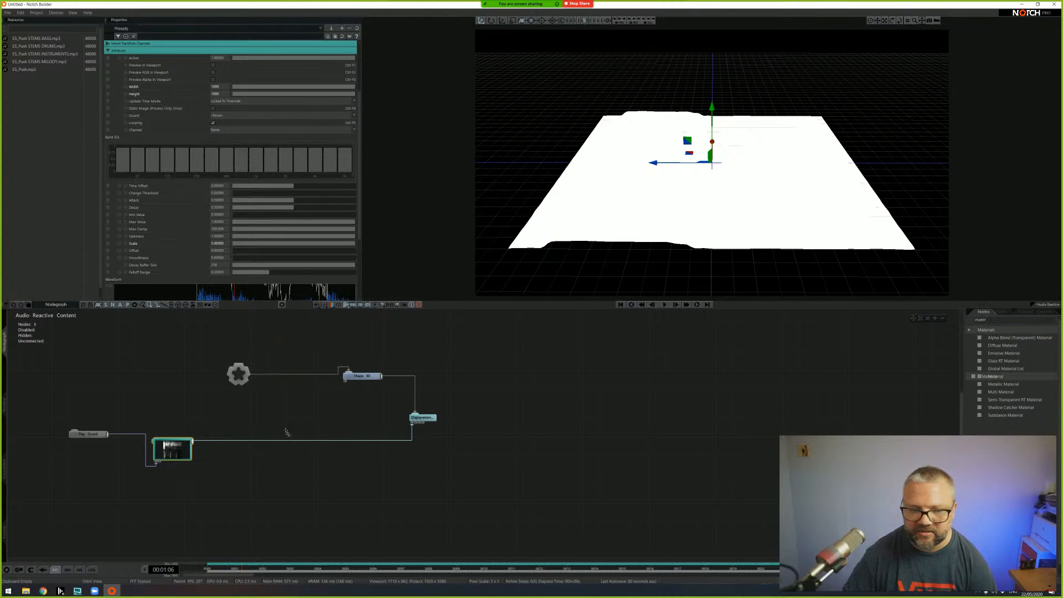
left_click_drag(339, 478, 339, 477)
left_click_drag(192, 440, 363, 382)
left_click_drag(730, 234, 662, 275)
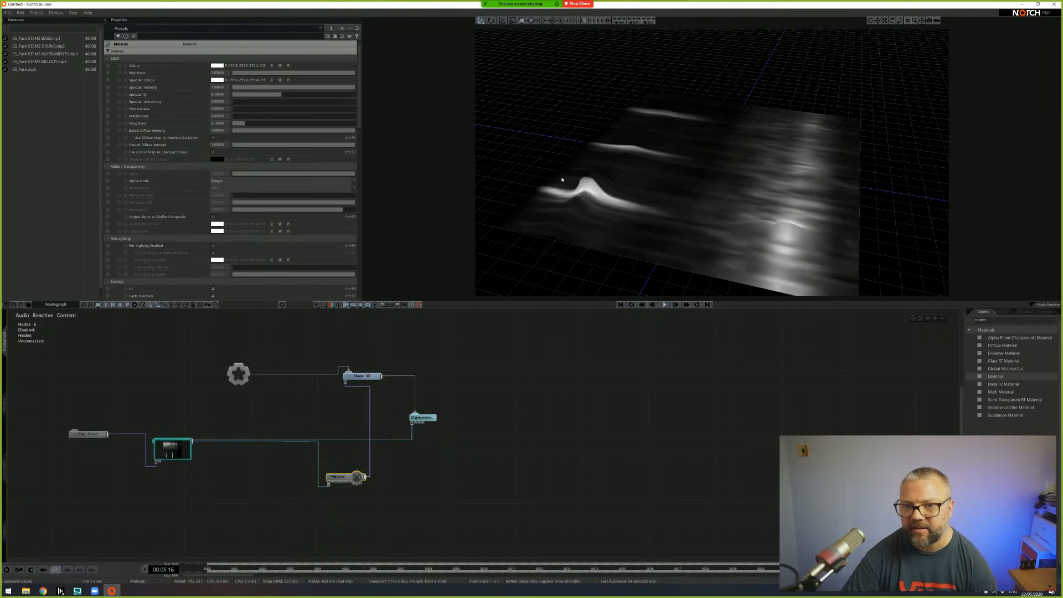
left_click_drag(688, 207, 733, 189)
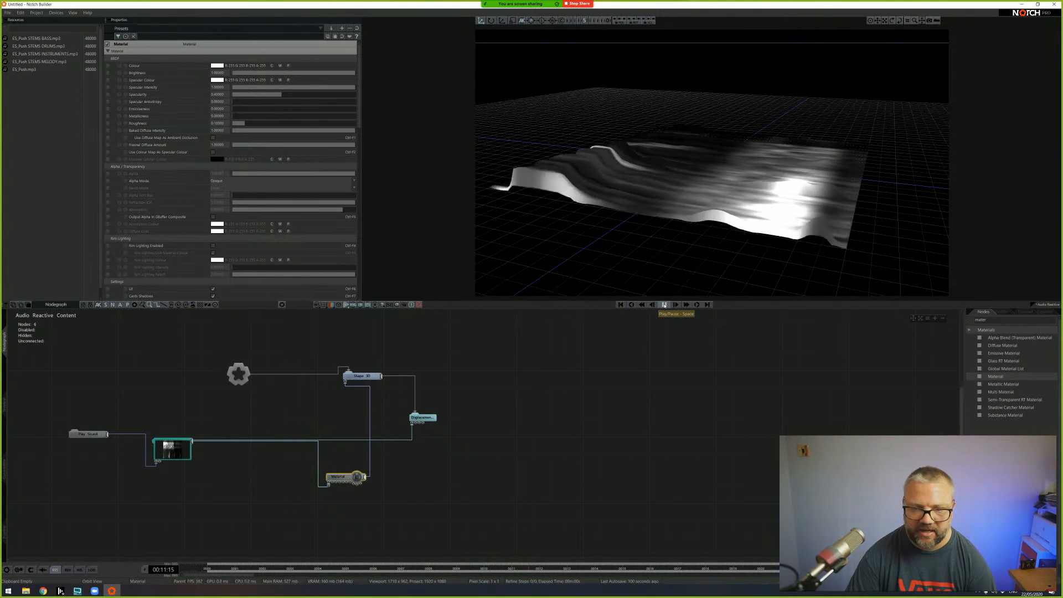
left_click(665, 305)
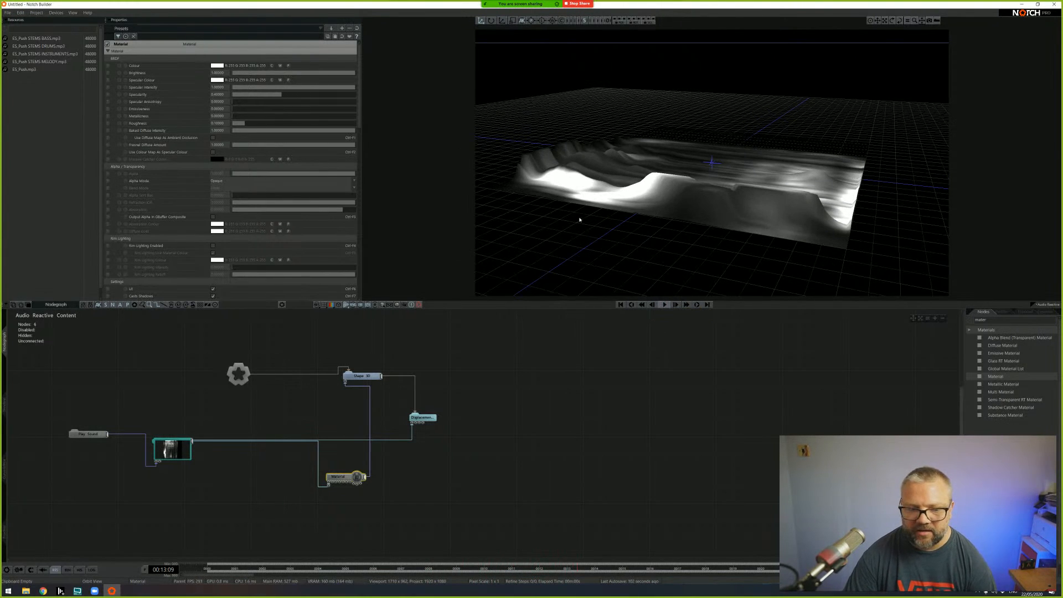
left_click_drag(678, 199, 723, 245)
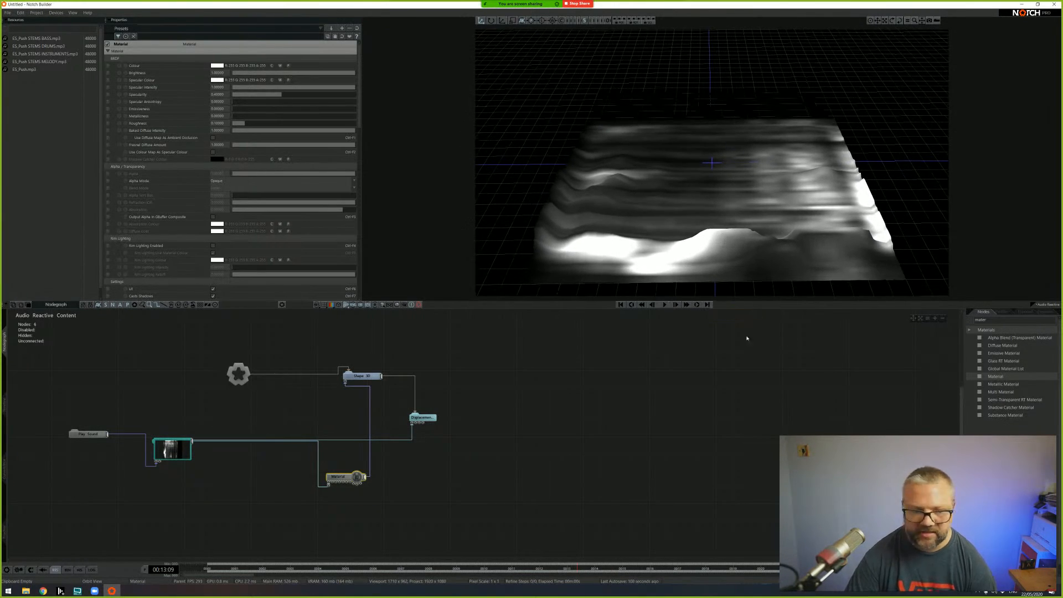
- Insert a Video Null node between the FFT Texture and the Material so that it passes the texture to the Material
left_click(173, 448)
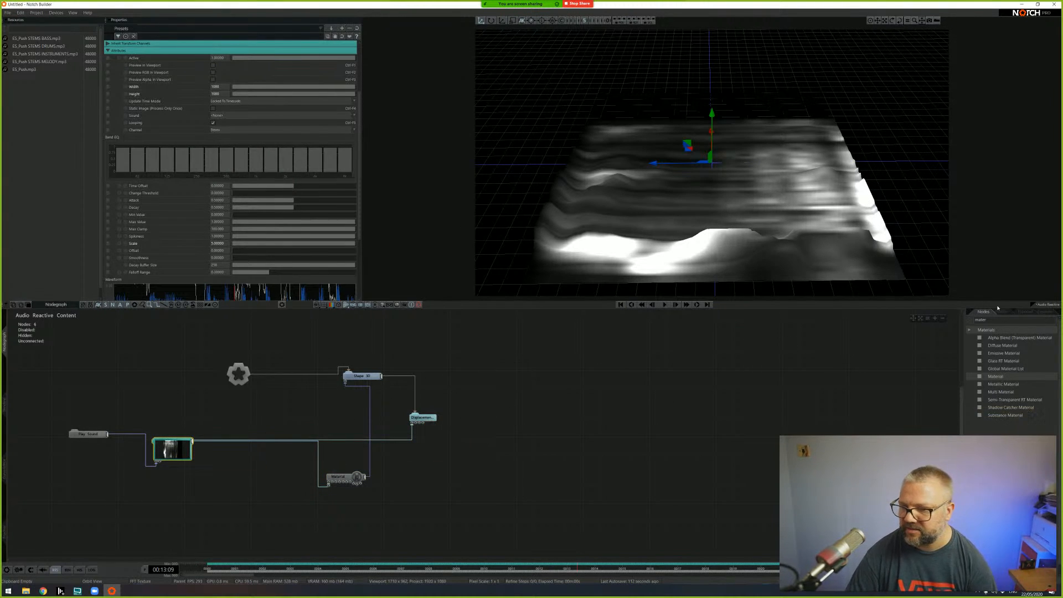
type("video")
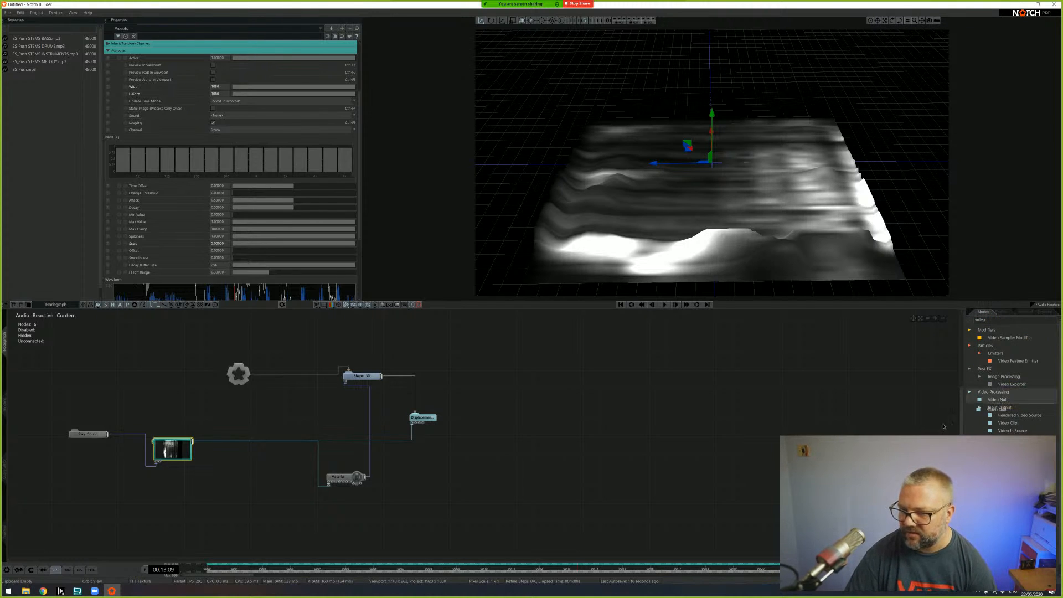
left_click_drag(355, 469, 254, 459)
left_click_drag(193, 443, 238, 458)
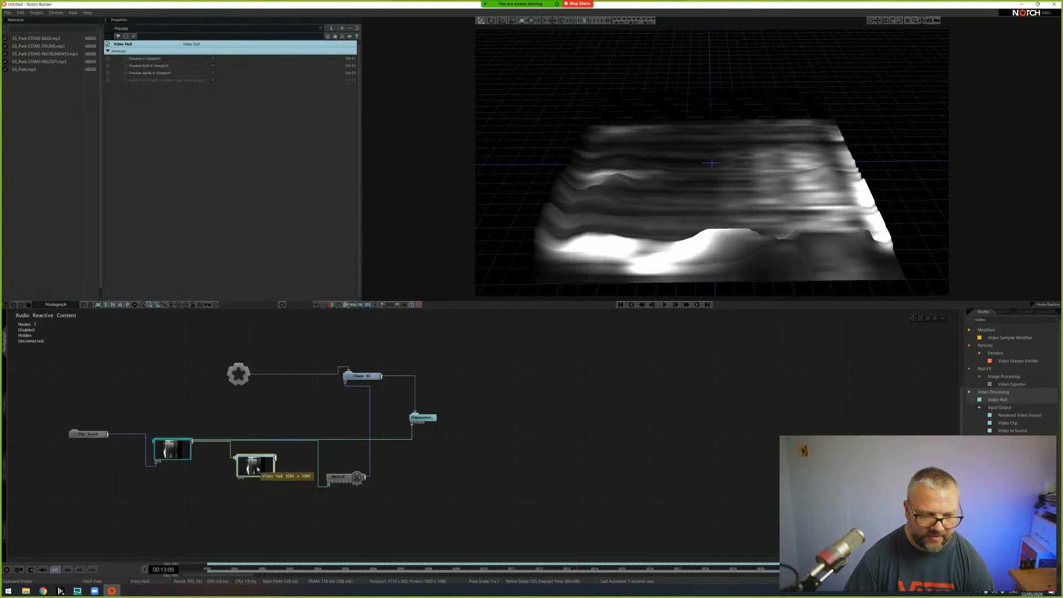
left_click_drag(262, 453, 328, 485)
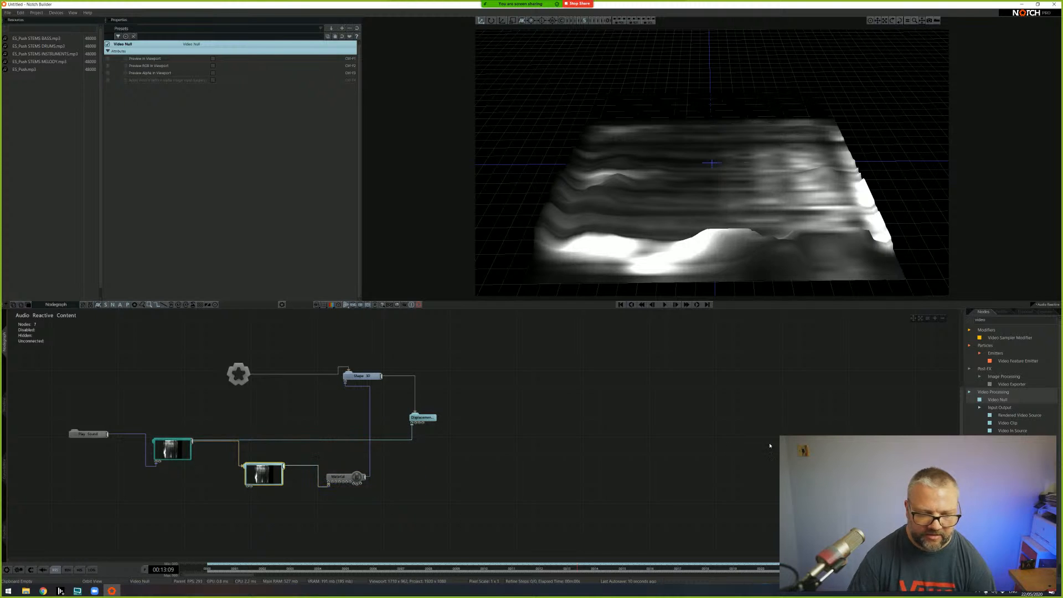
- Attach a Recolour node to the Video Null and connect a new Colour Ramp node to the Recolour's input
type("recol")
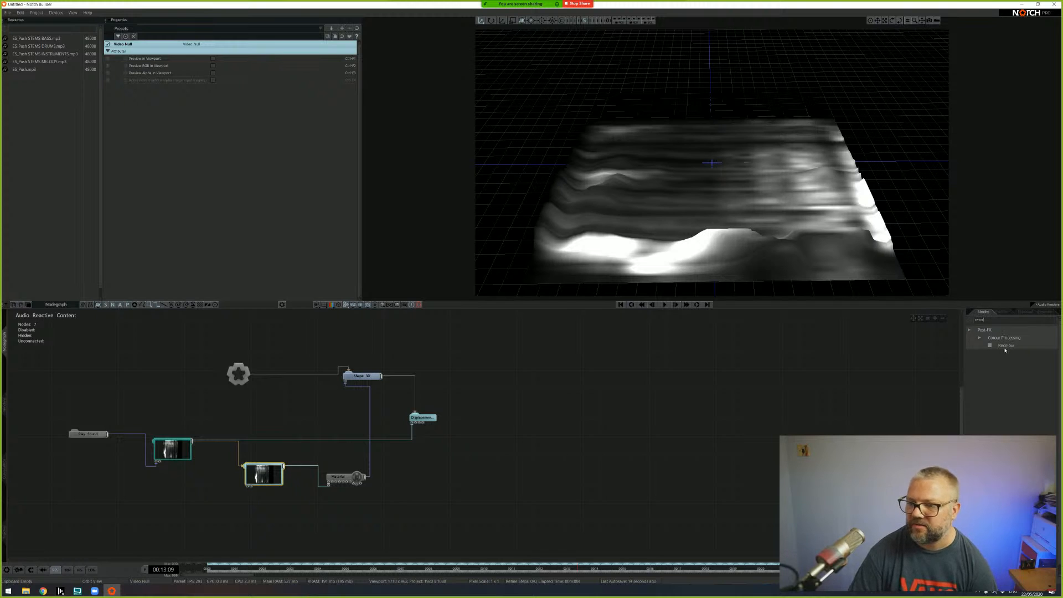
left_click_drag(490, 500, 206, 543)
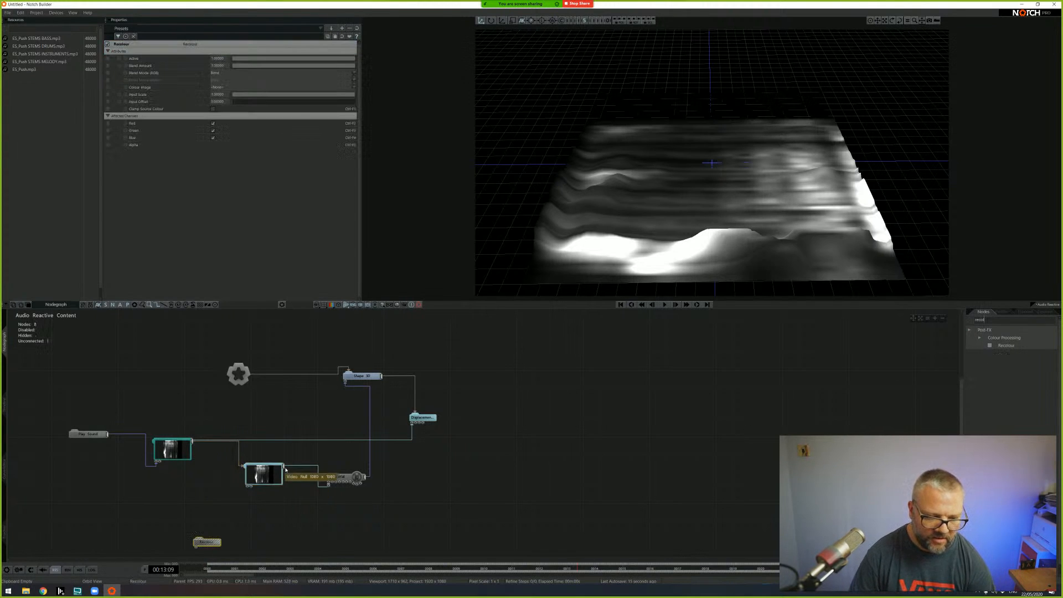
left_click_drag(284, 466, 263, 506)
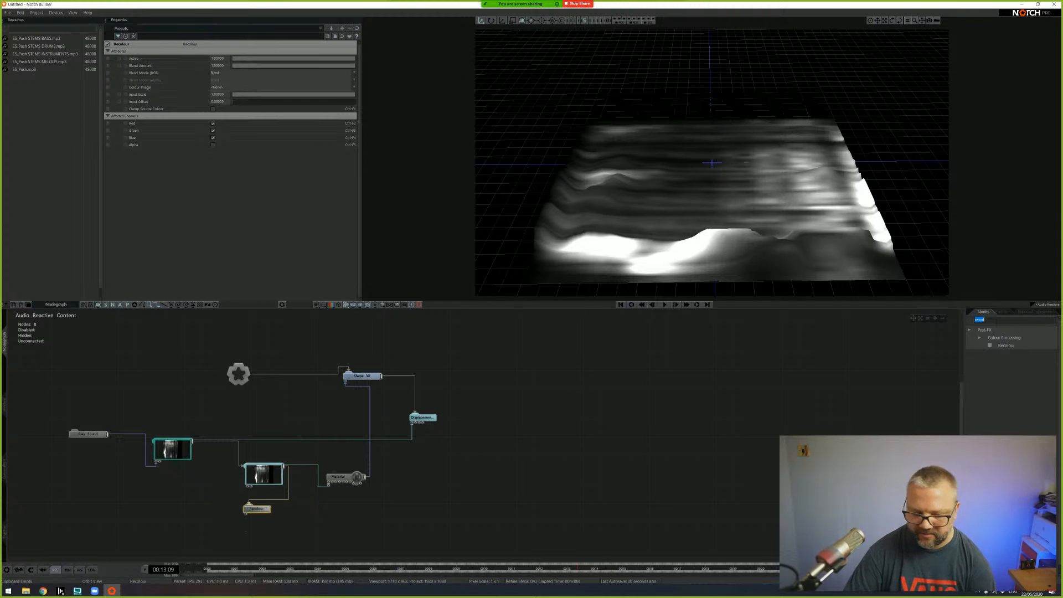
type("ramp")
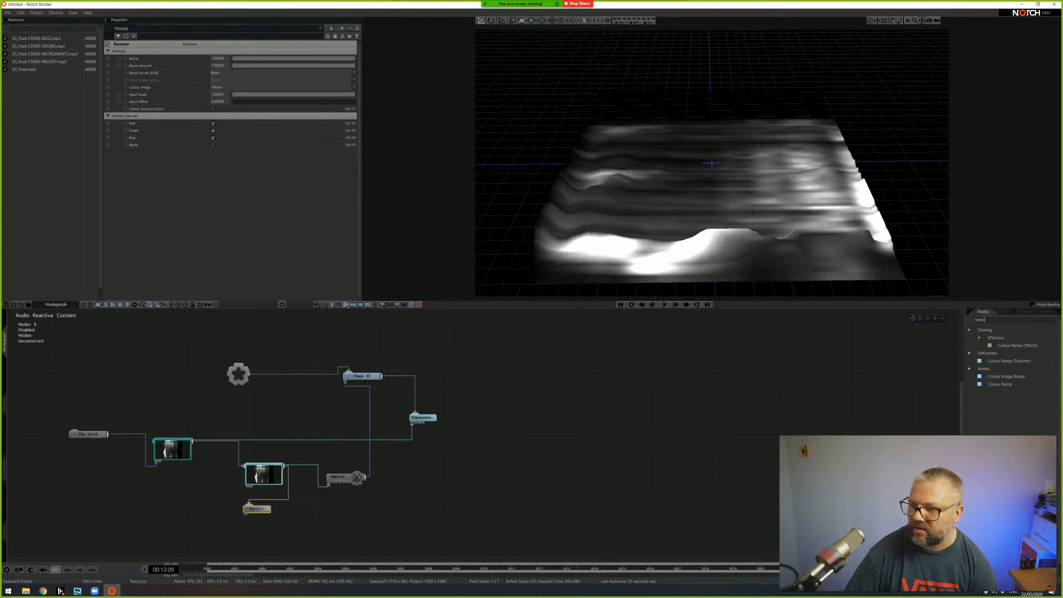
left_click_drag(992, 384, 246, 515)
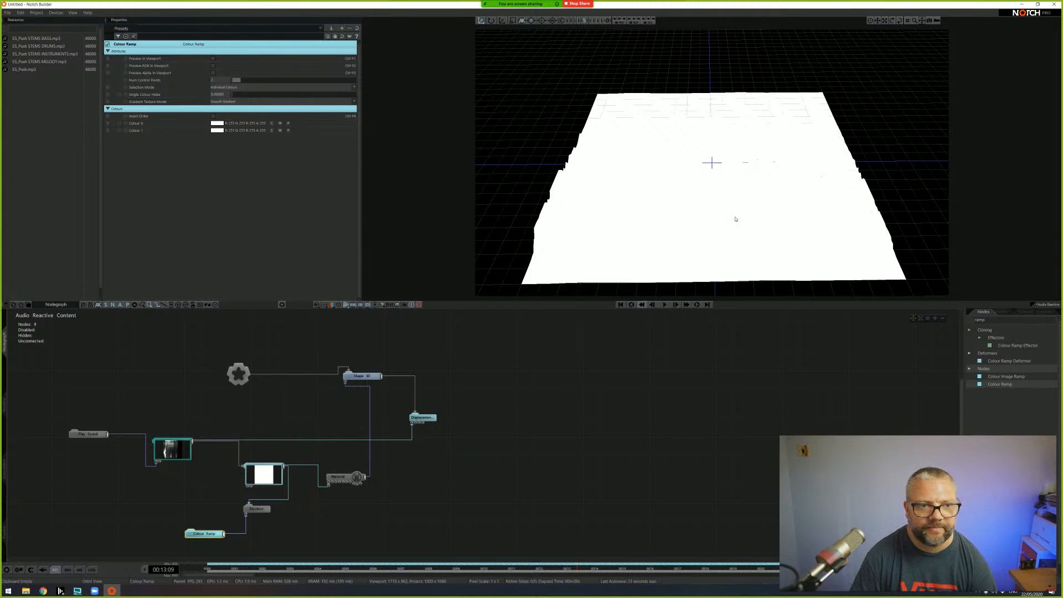
- Set the Colour Ramp's number of control points to 4
double_click(214, 79)
type("4")
key("Return")
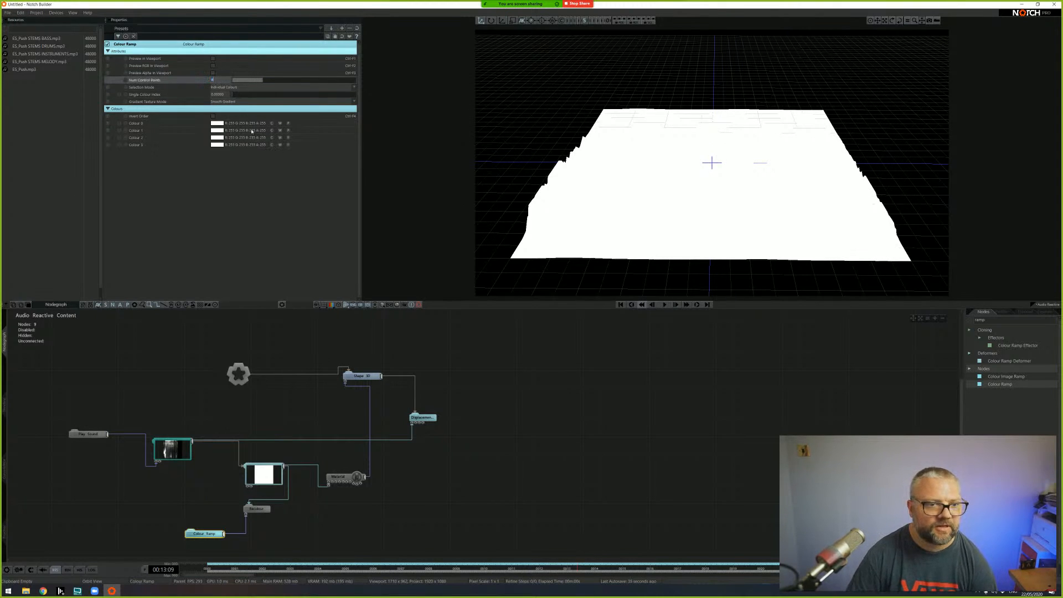
- Set the Colour Ramp's colours 0 to 3 to green, yellow, orange and red
left_click(218, 124)
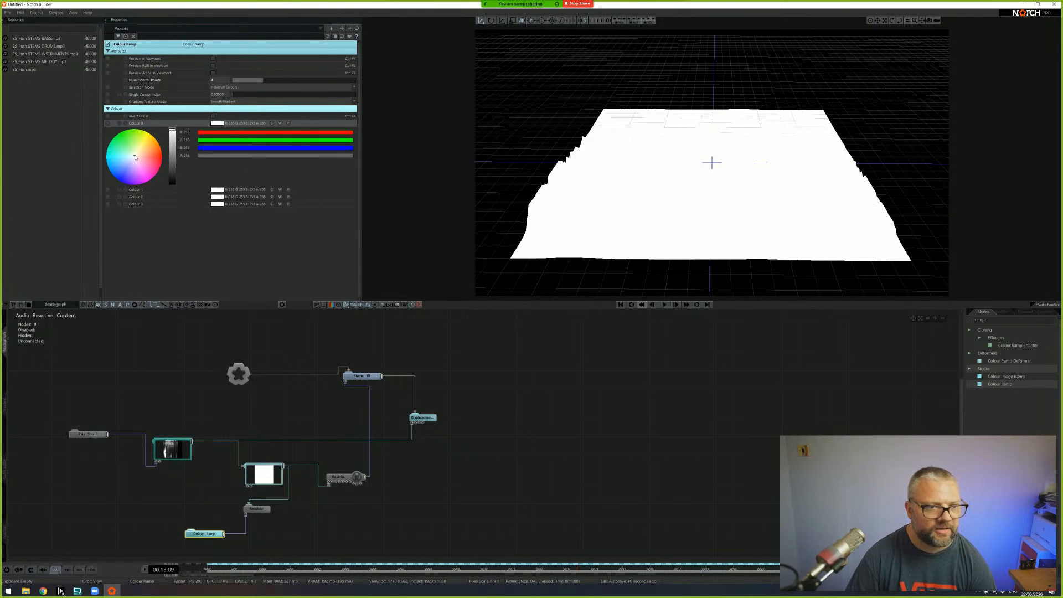
left_click_drag(135, 158, 113, 136)
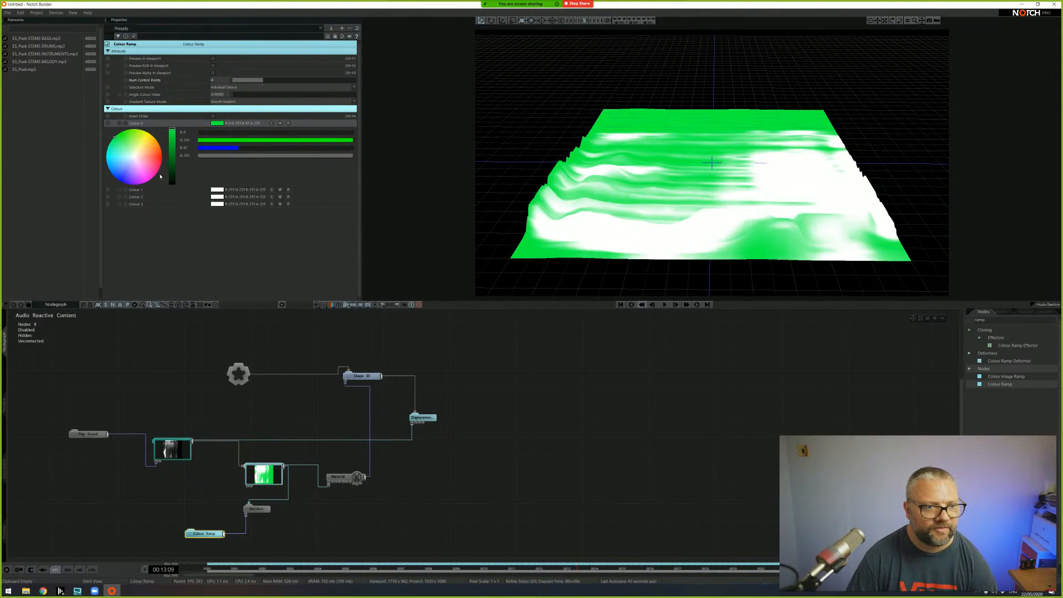
left_click(218, 190)
left_click_drag(136, 203, 143, 199)
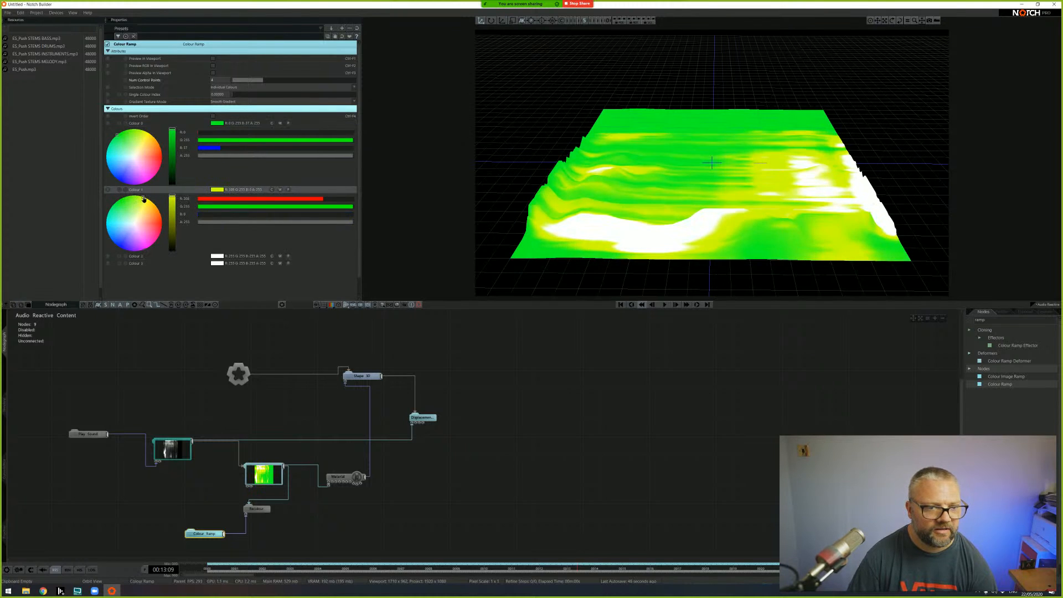
left_click(217, 256)
left_click_drag(143, 280, 160, 278)
scroll(224, 255, "down", 2)
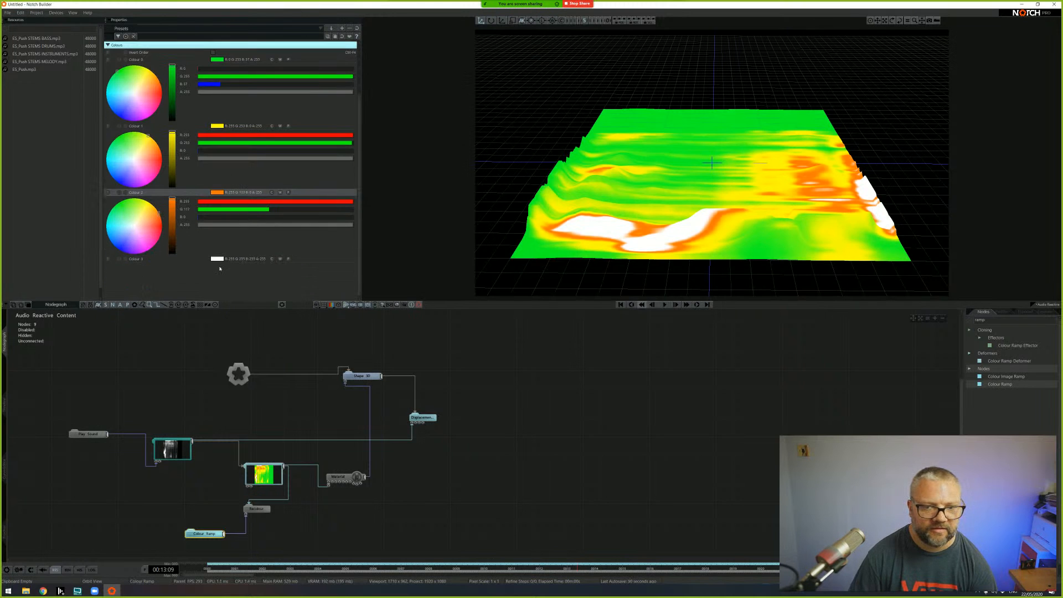
left_click(213, 259)
left_click_drag(160, 296, 169, 297)
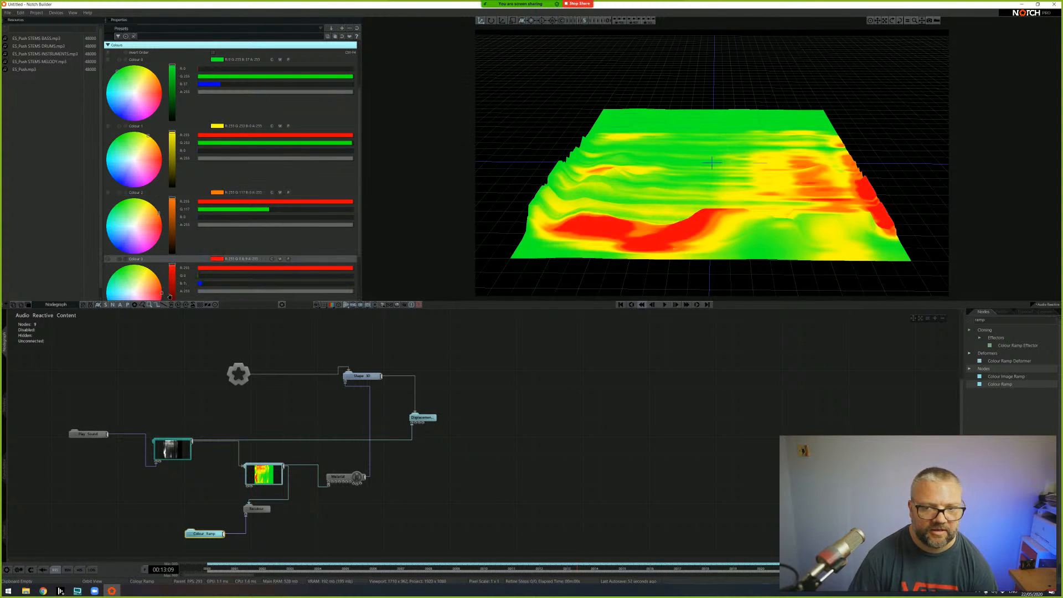
- Examine the recoloured plane from several angles and place the Material node just below the Shape 3D node
mouse_move(805, 206)
right_mouse_down()
mouse_move(739, 180)
mouse_move(792, 147)
mouse_move(809, 217)
mouse_move(797, 212)
right_mouse_up()
right_click_drag(699, 180, 715, 196)
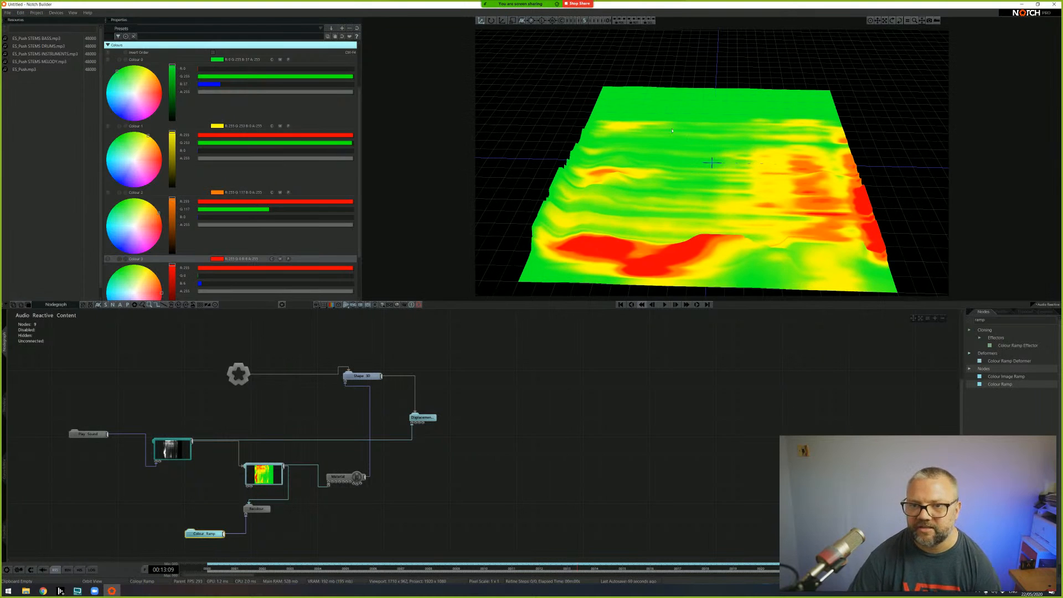
right_click_drag(699, 169, 689, 136)
right_click_drag(747, 160, 670, 191)
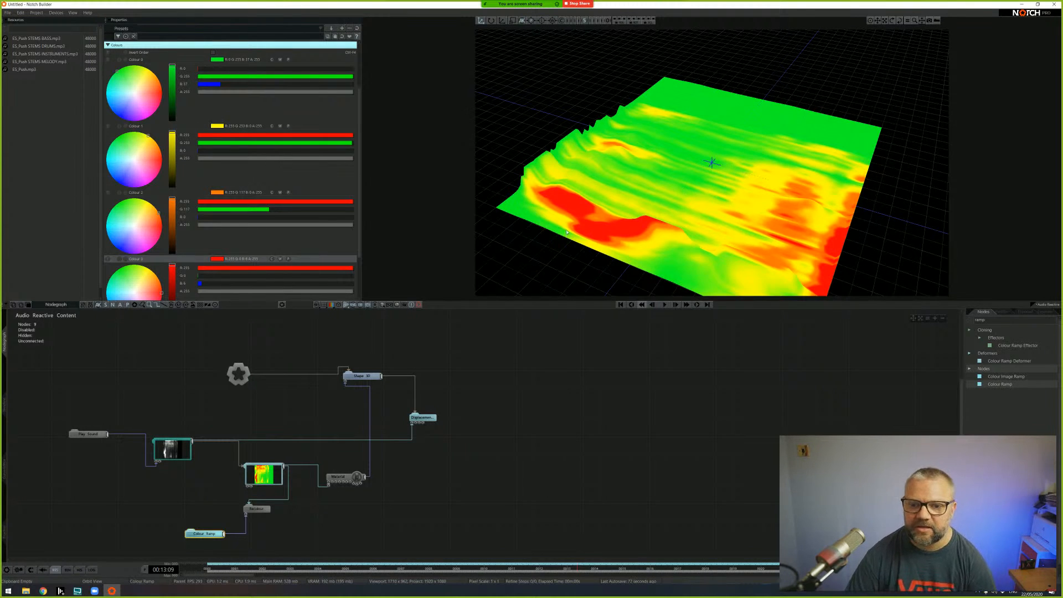
right_click_drag(637, 229, 710, 169)
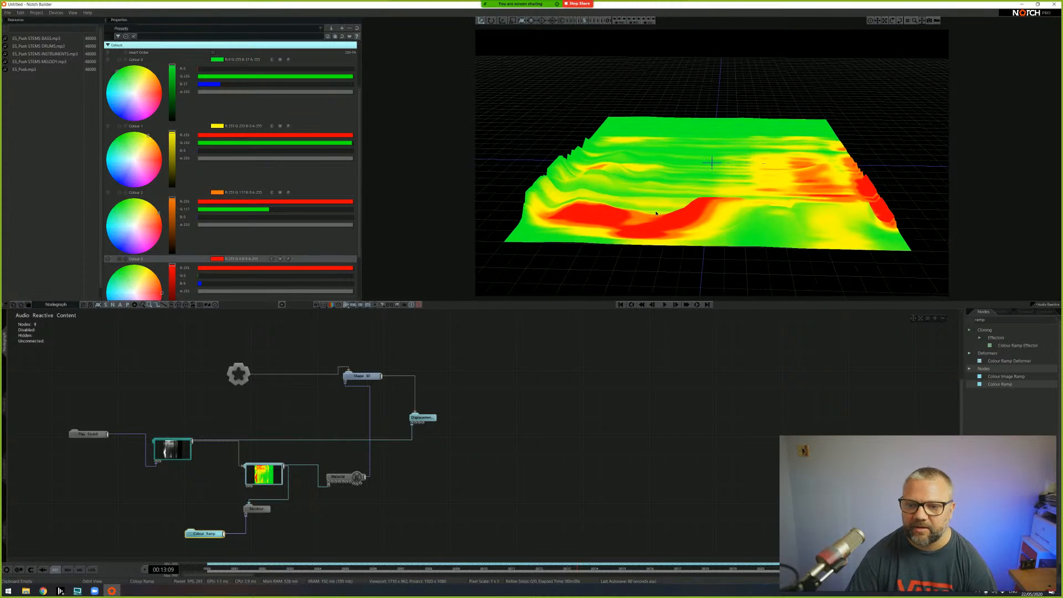
left_click_drag(340, 474, 357, 400)
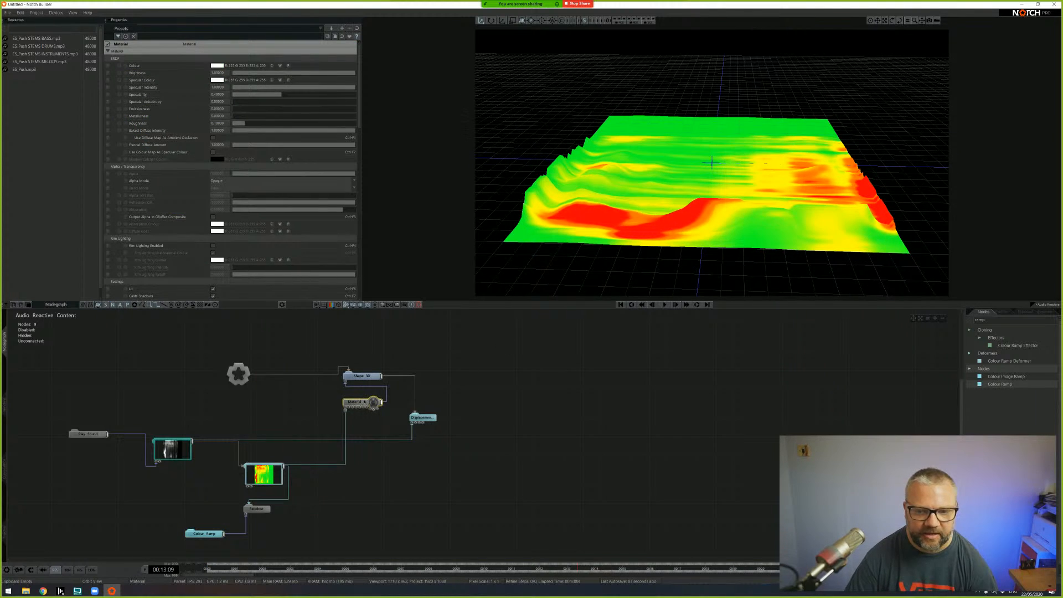
- Play the timeline, examine from several angles how the ramp colours follow the plane's displacement, and select the Video Null node
left_click(664, 304)
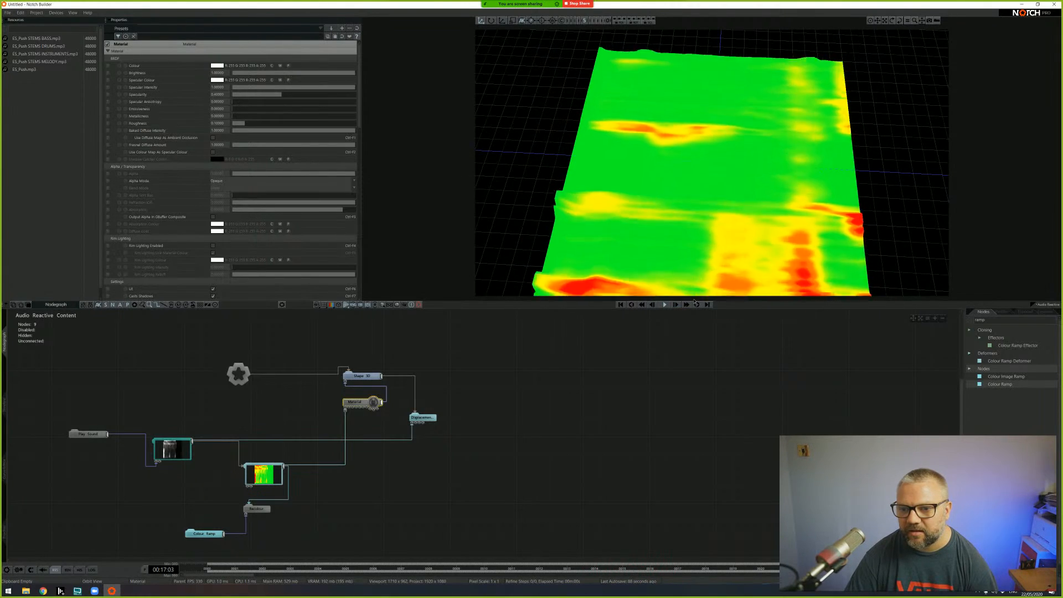
right_click_drag(694, 287, 688, 237)
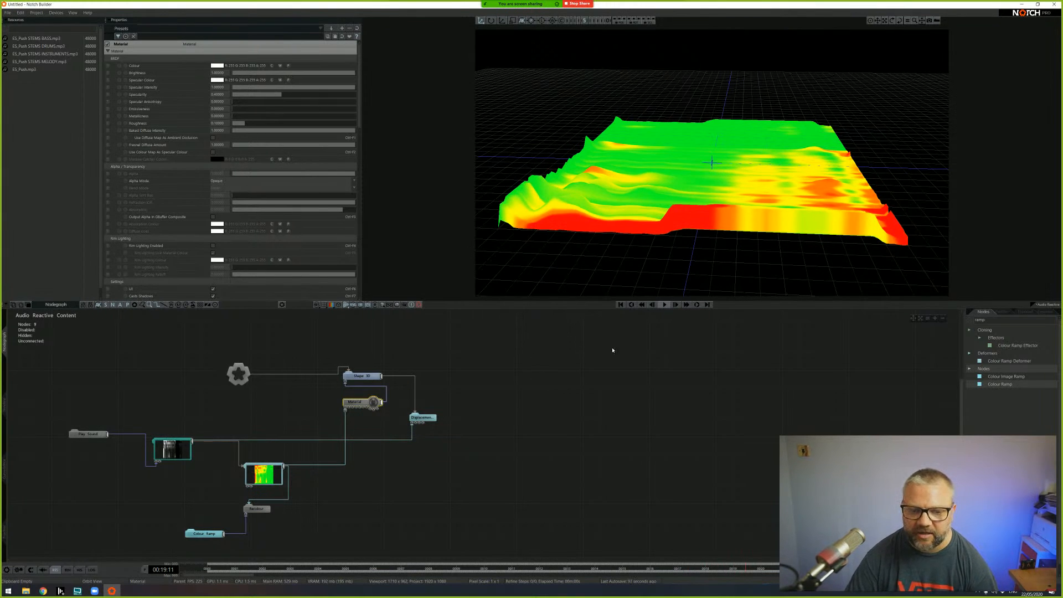
mouse_move(675, 196)
right_mouse_down()
mouse_move(676, 168)
mouse_move(705, 228)
mouse_move(688, 249)
mouse_move(692, 218)
mouse_move(654, 245)
mouse_move(682, 203)
right_mouse_up()
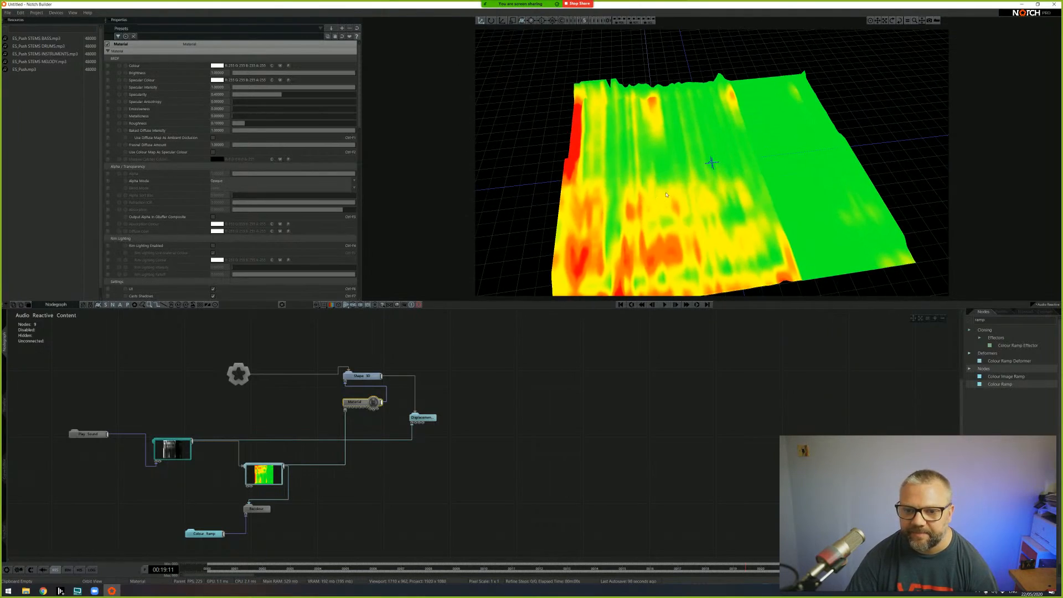
right_click_drag(603, 234, 749, 163)
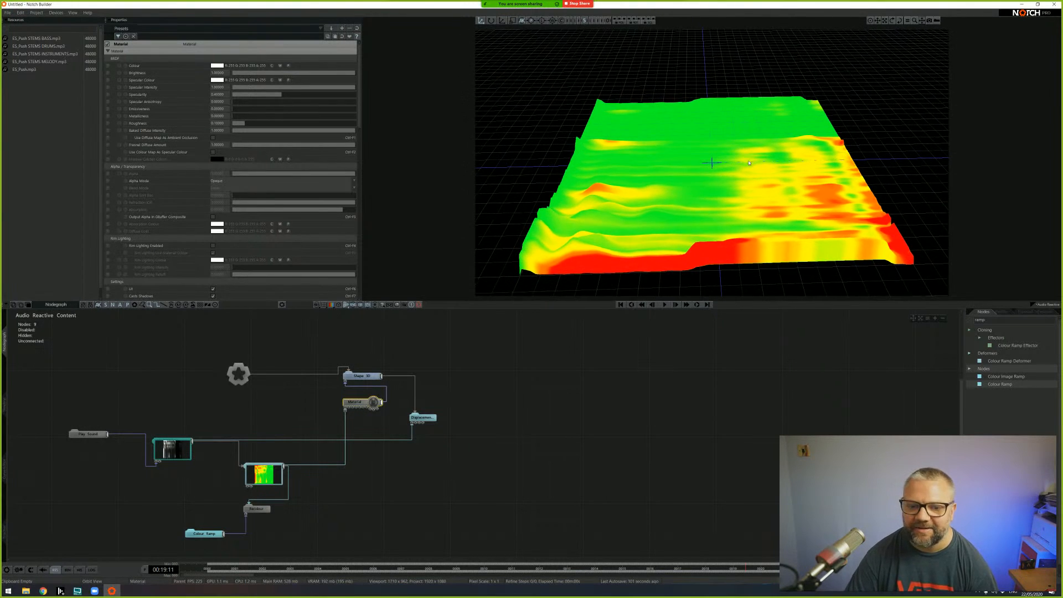
left_click(265, 475)
left_click(665, 306)
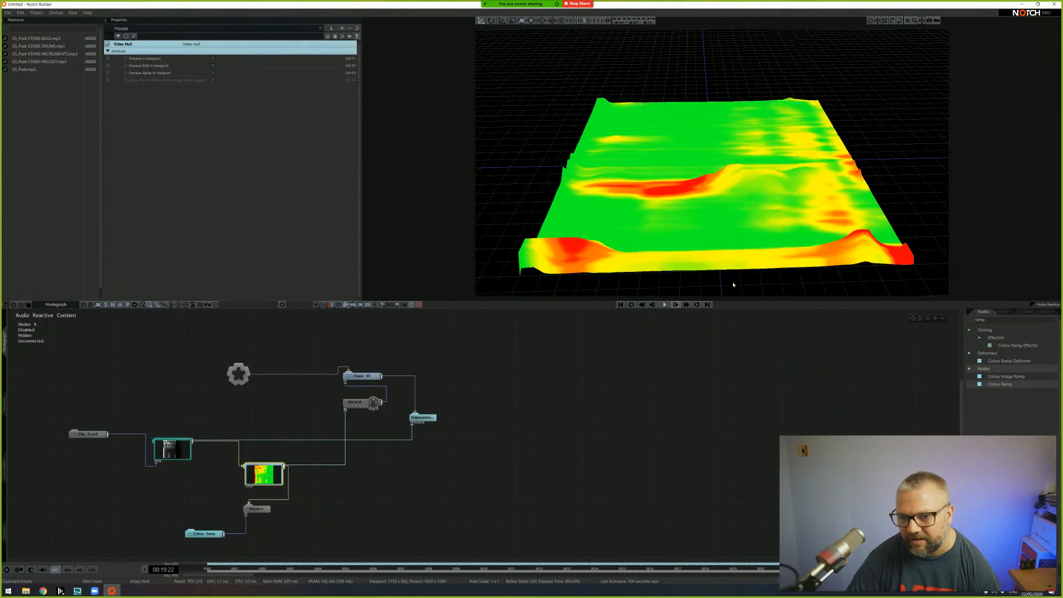
- Set the Displacement node's Displacement Amount to 1
right_click_drag(705, 205, 694, 200)
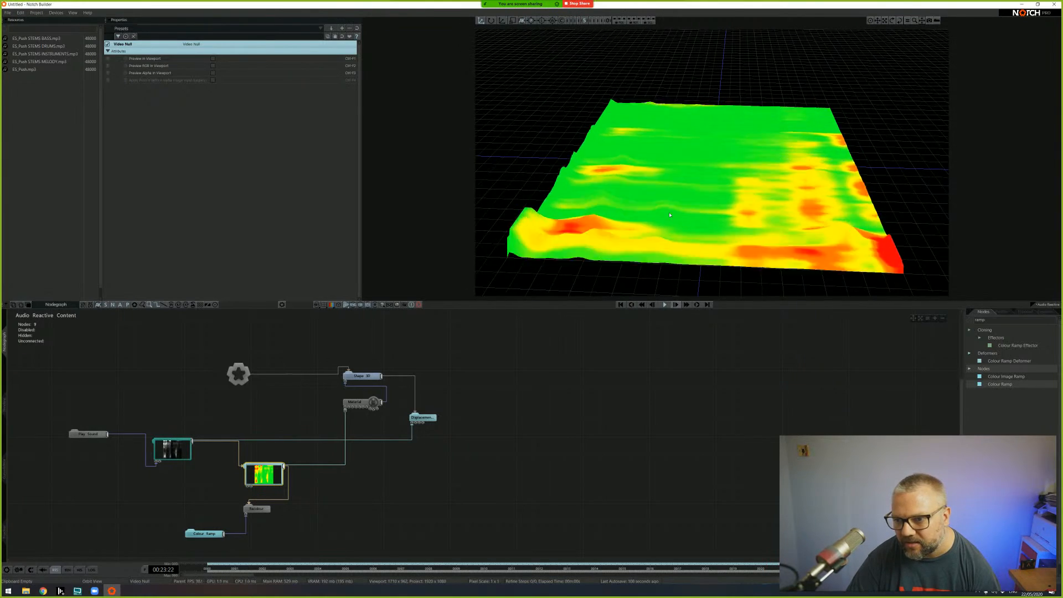
right_click_drag(711, 215, 735, 210)
left_click(423, 417)
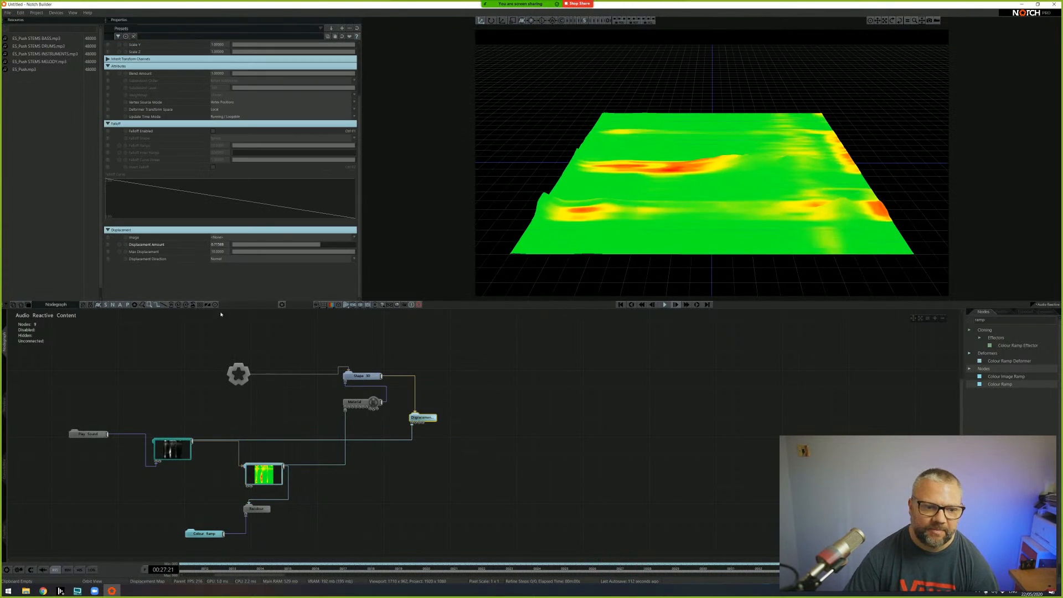
left_click_drag(338, 244, 409, 249)
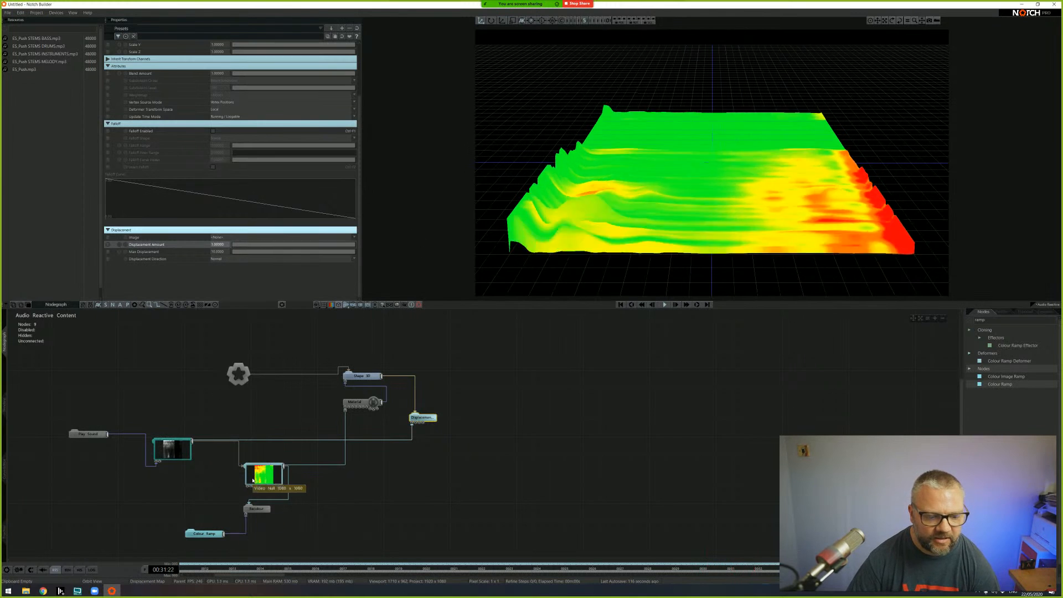
- Set the FFT texture node's Smoothness to about 0.53 and pause the timeline
left_click(172, 449)
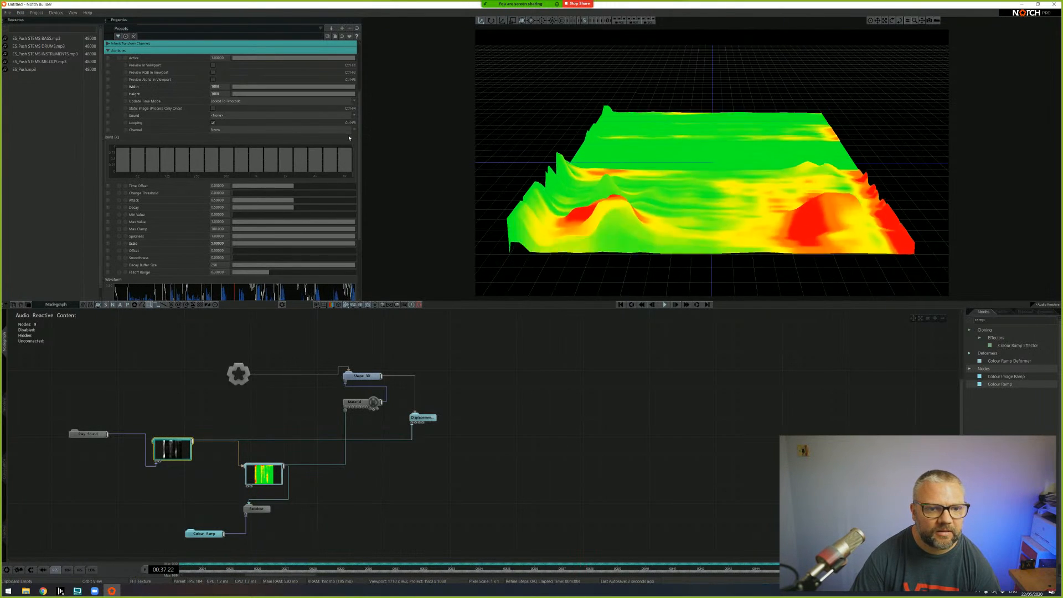
scroll(359, 131, "down", 3)
left_click_drag(243, 165, 298, 168)
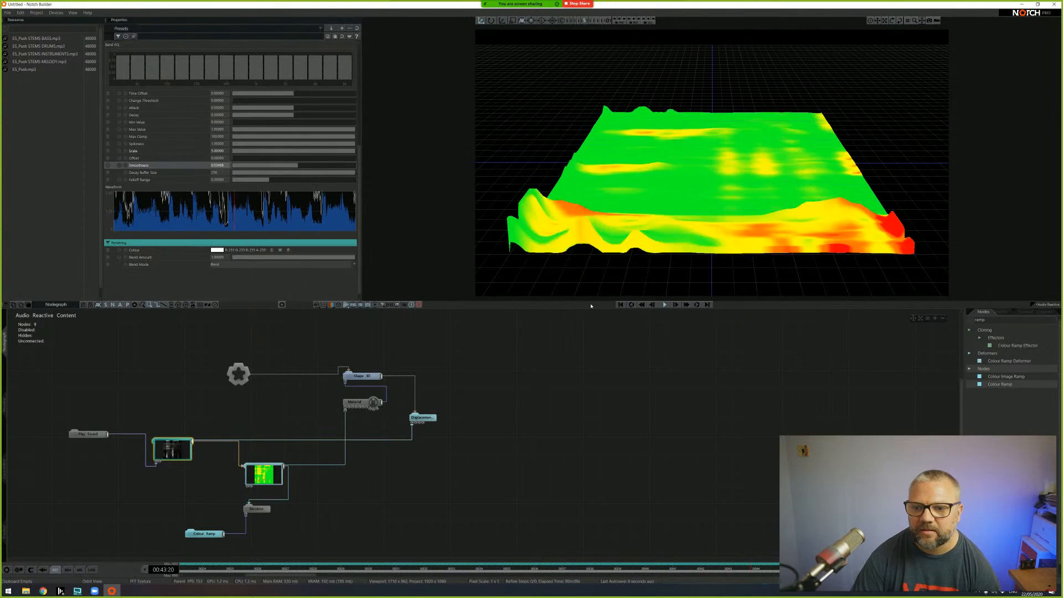
left_click(665, 305)
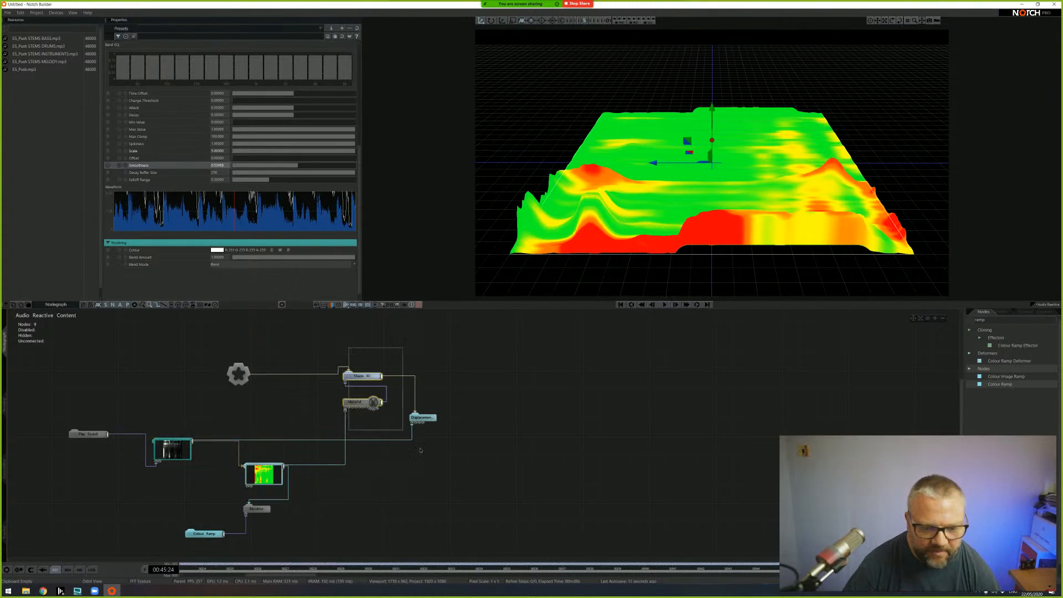
- Move the Shape 3D, Material and Displacement nodes together, farther away from the Root node
left_click(362, 376)
left_click_drag(365, 376, 407, 385)
scroll(638, 264, "down", 5)
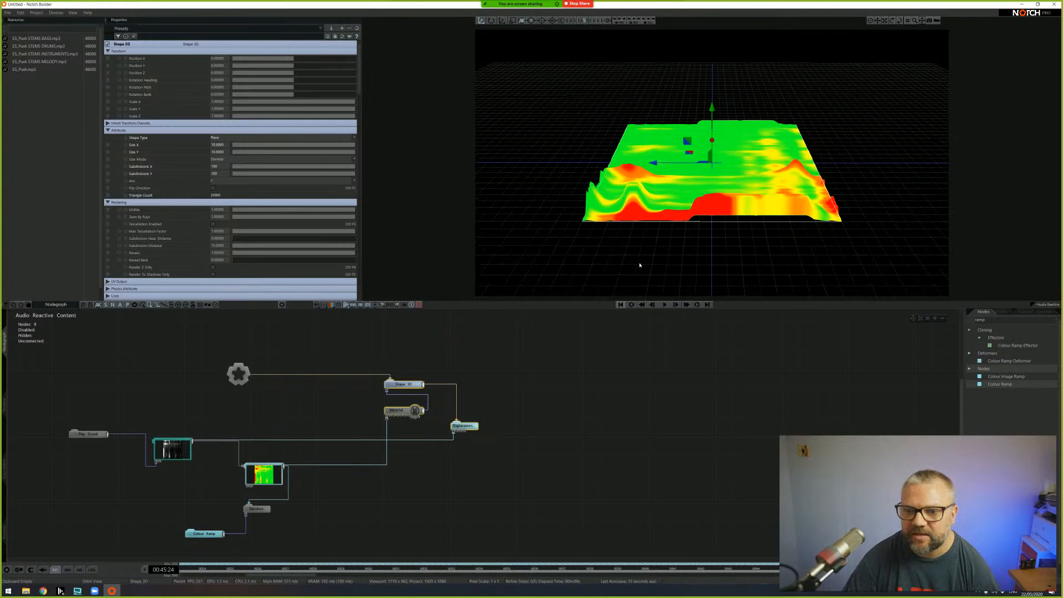
mouse_move(654, 193)
middle_mouse_down()
mouse_move(514, 294)
mouse_move(698, 180)
mouse_move(657, 189)
middle_mouse_up()
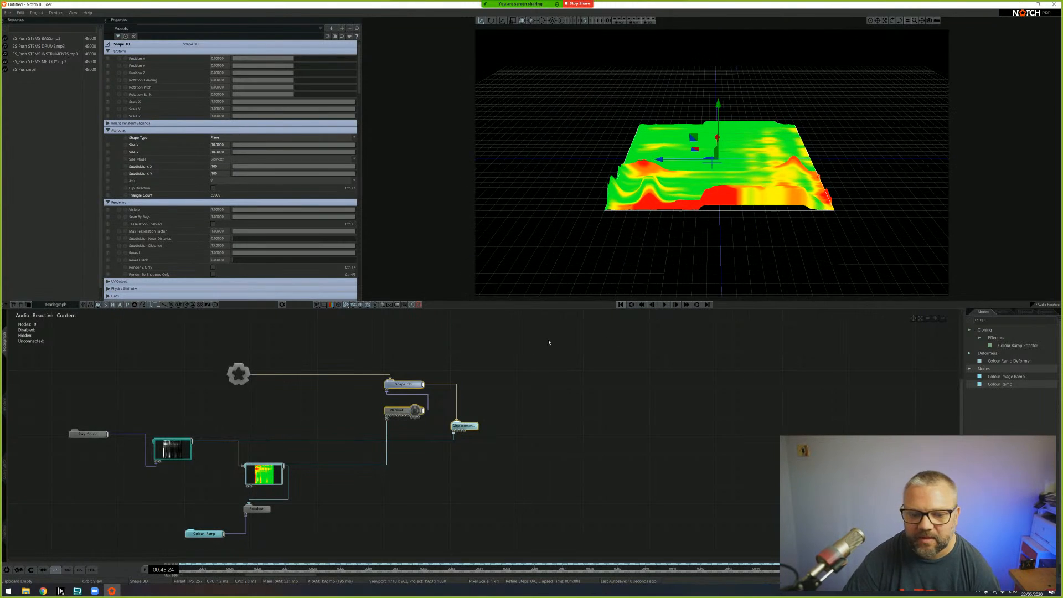
- Add a geometry Null node between the Root and the Shape 3D node as the shape's parent
left_click(987, 320)
type("null")
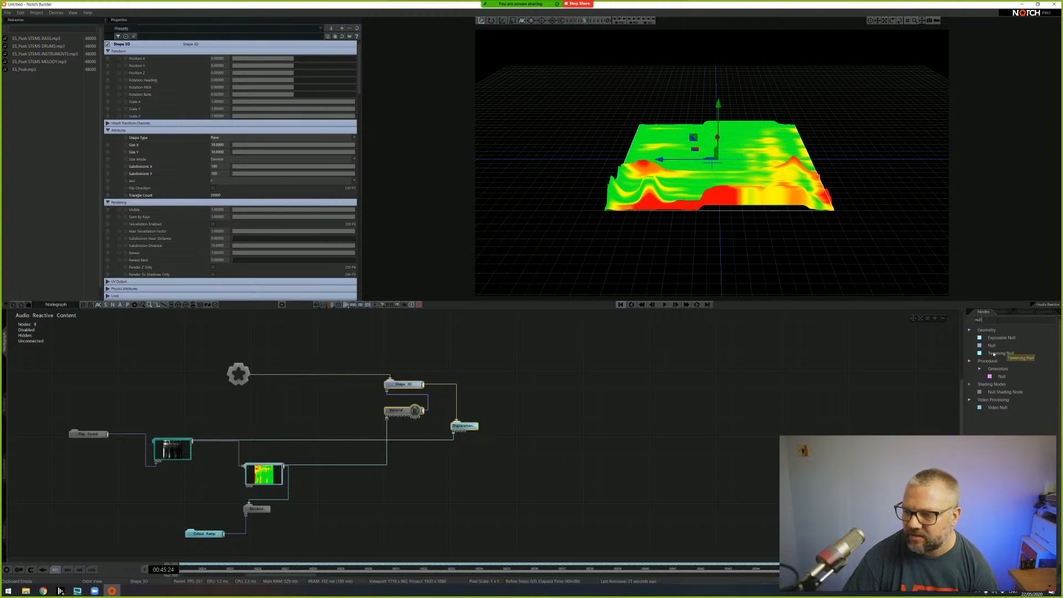
left_click_drag(991, 345, 391, 381)
left_click_drag(252, 375, 370, 365)
left_click(412, 385)
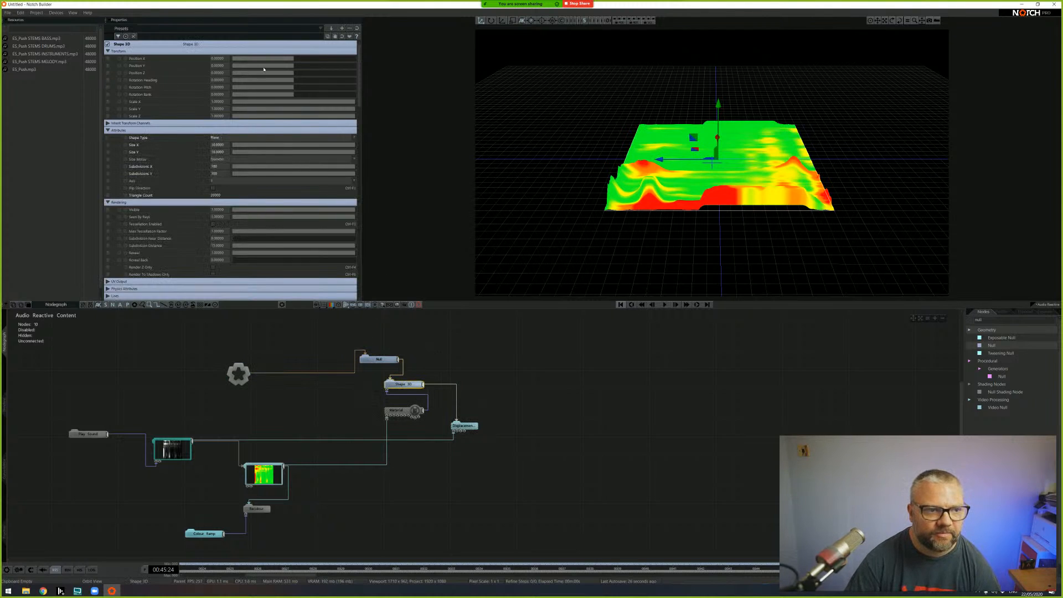
- Set the Null node's Position X to 5 to shift the displaced plane sideways
left_click(391, 358)
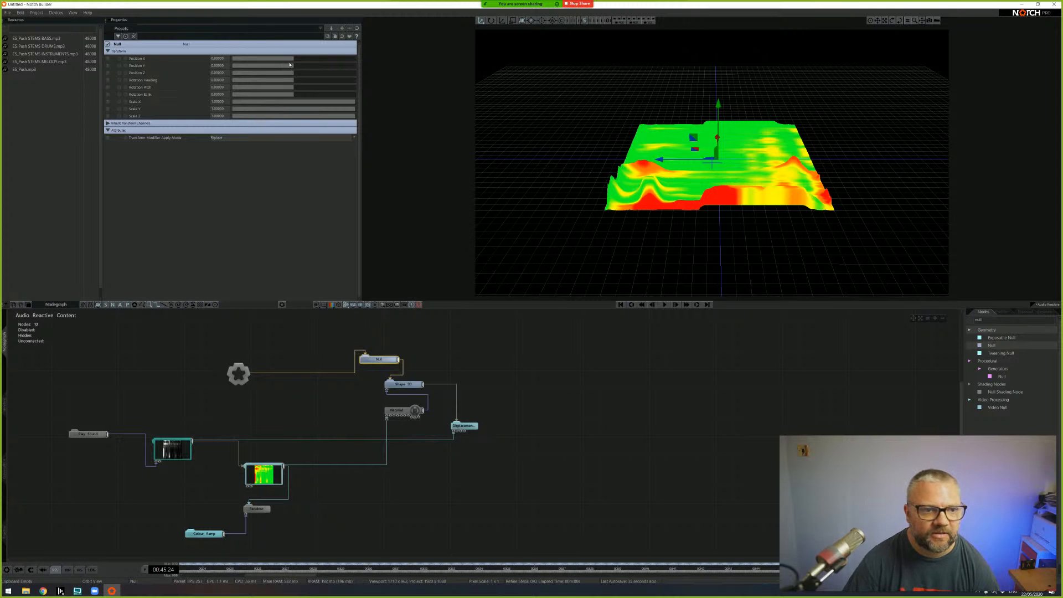
left_click_drag(752, 166, 571, 149)
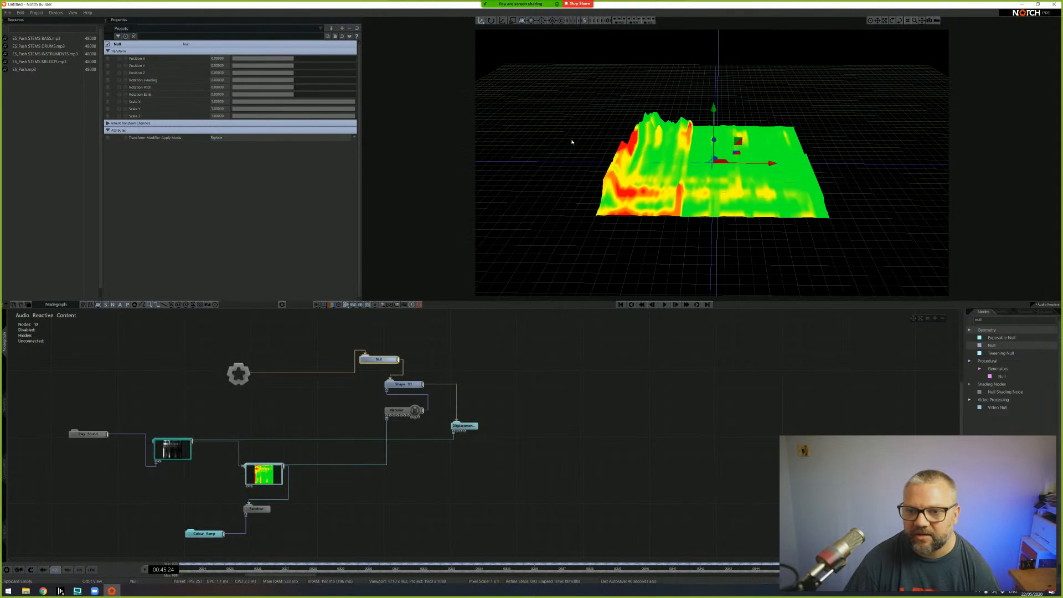
left_click_drag(718, 154, 677, 153)
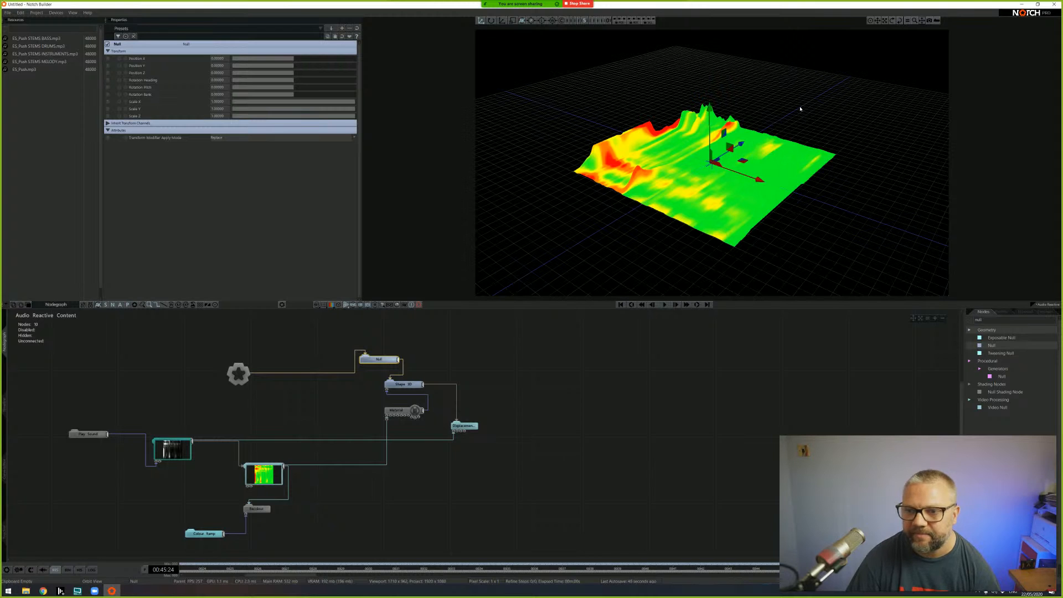
left_click_drag(731, 170, 720, 188)
right_click_drag(764, 171, 727, 182)
mouse_move(727, 181)
middle_mouse_down()
mouse_move(746, 188)
mouse_move(733, 182)
middle_mouse_up()
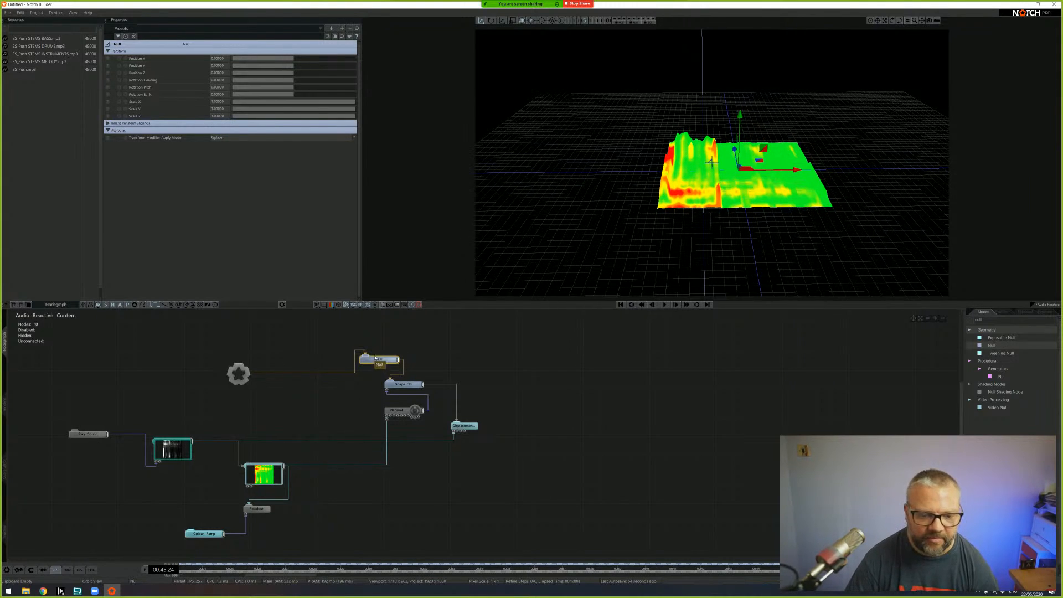
left_click_drag(294, 61, 325, 65)
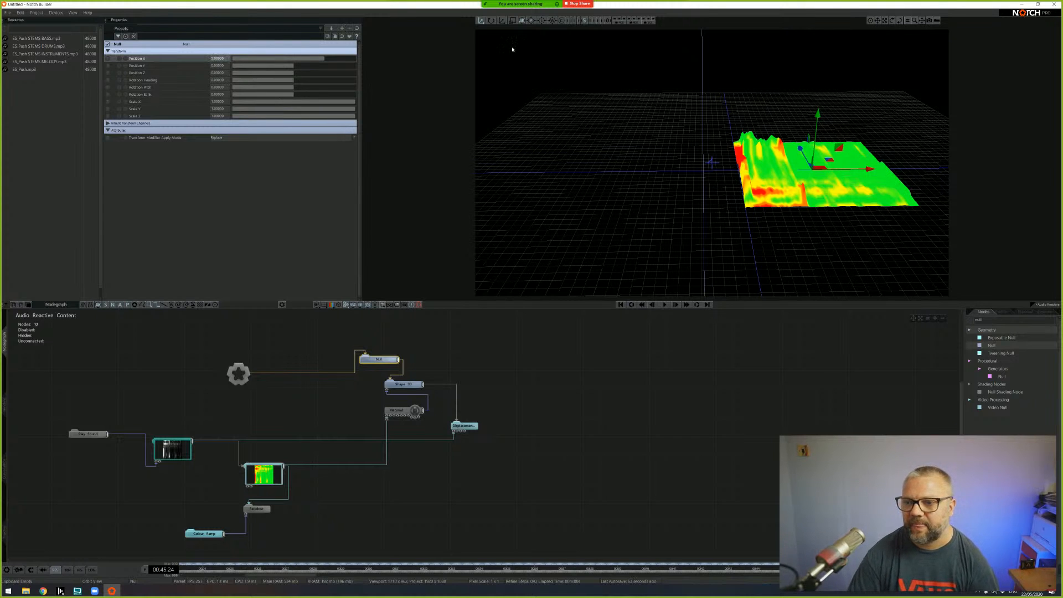
middle_click_drag(715, 177, 700, 162)
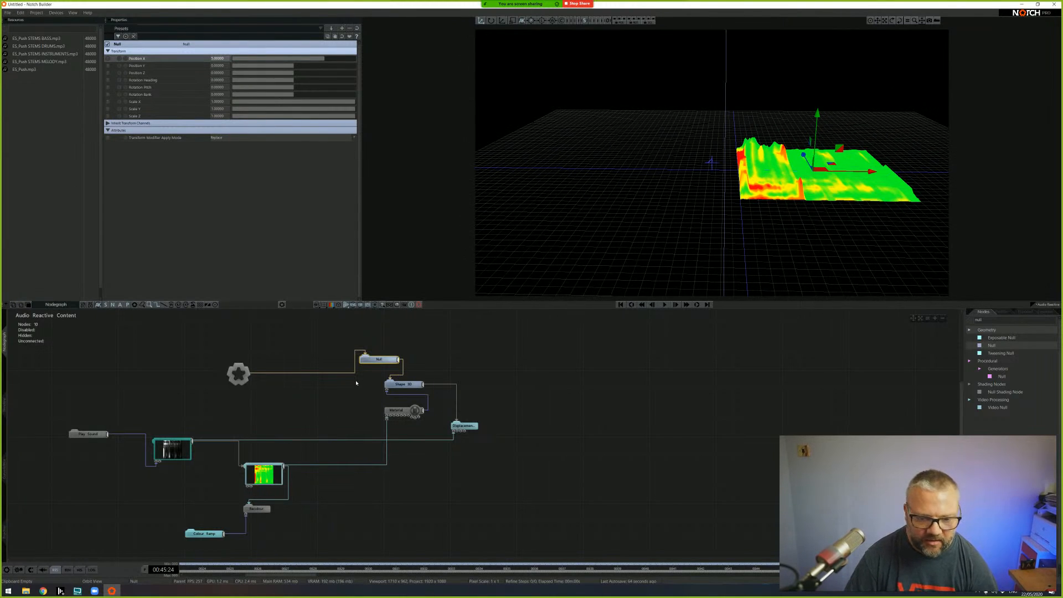
- Duplicate the Null, Shape 3D, Material and Displacement nodes and place the copies level with the originals
left_click(356, 383)
left_click_drag(513, 460, 379, 337)
key("ctrl+c")
key("ctrl+v")
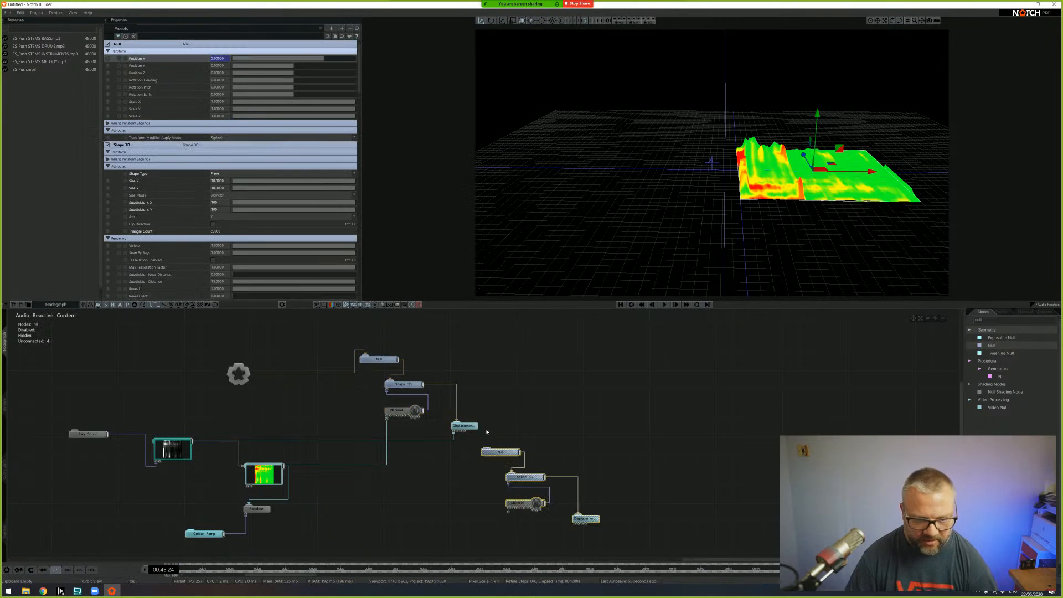
left_click_drag(496, 452, 500, 359)
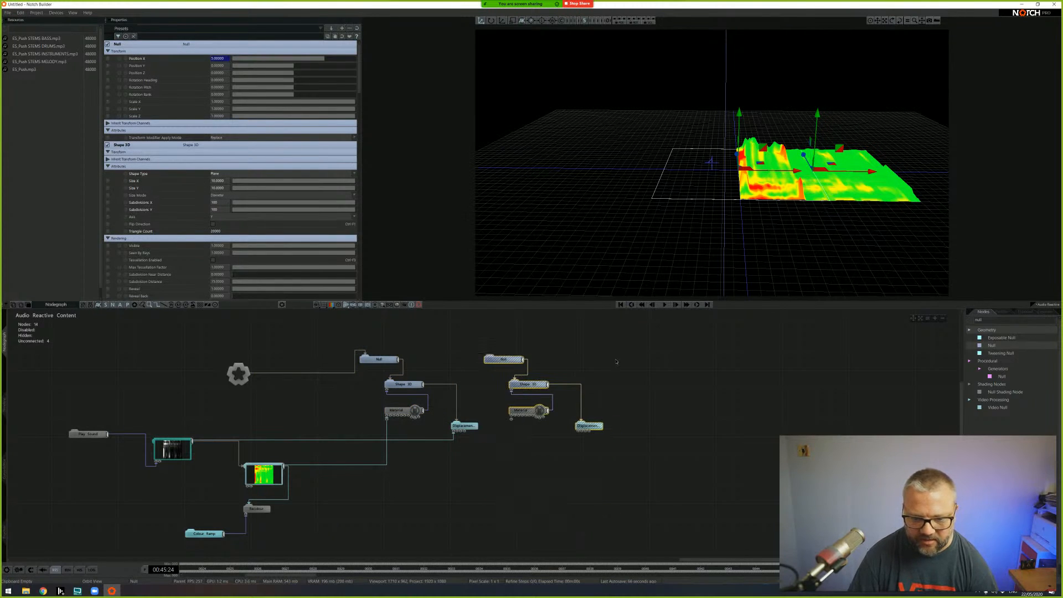
- Connect the copied Null node to the Root
left_click(503, 361)
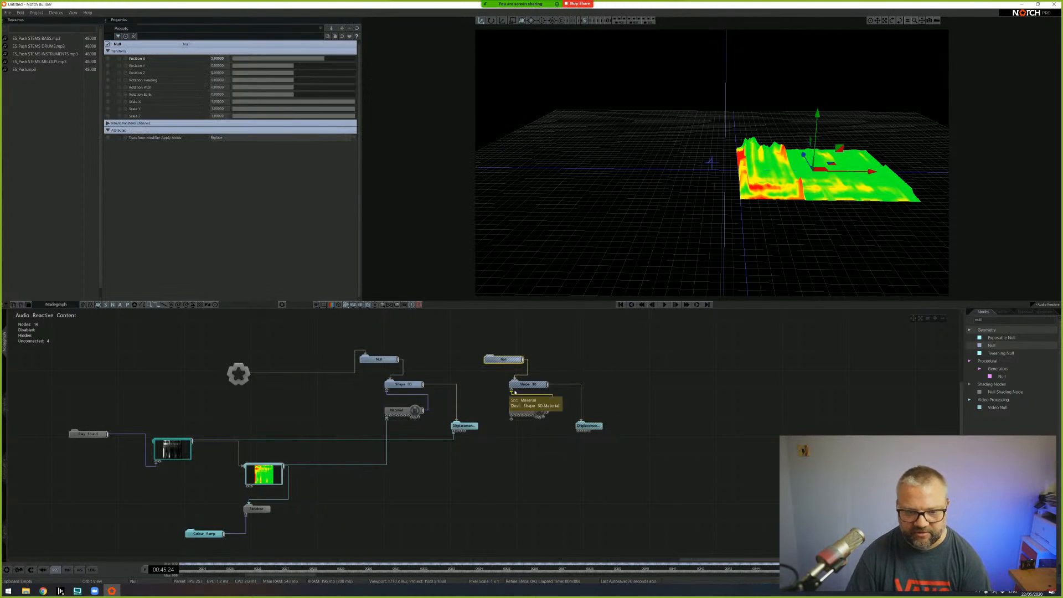
key("r")
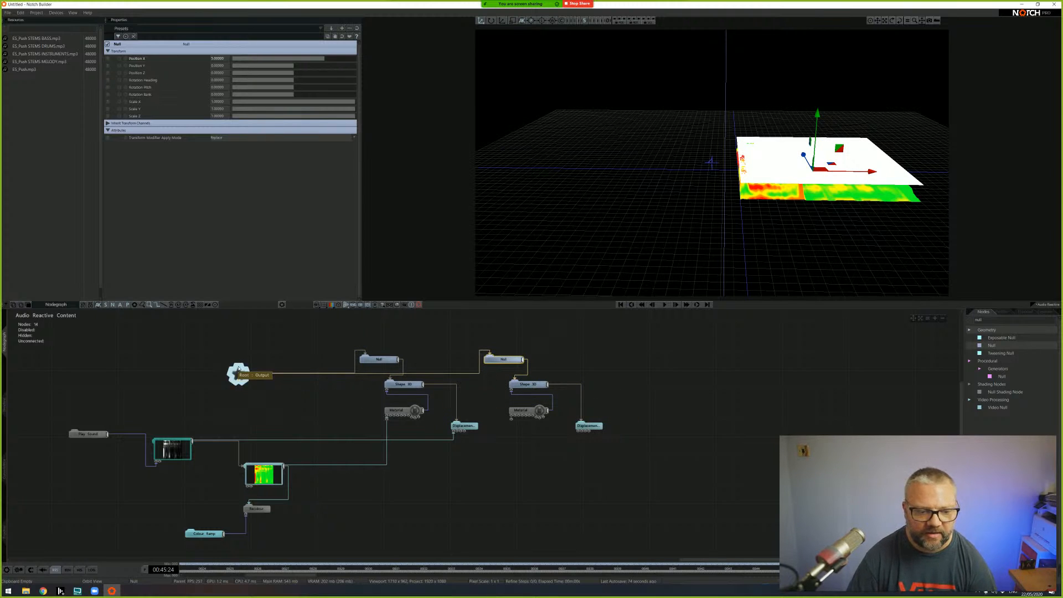
middle_click_drag(535, 336, 487, 314)
mouse_move(808, 180)
right_mouse_down()
mouse_move(833, 162)
mouse_move(823, 188)
right_mouse_up()
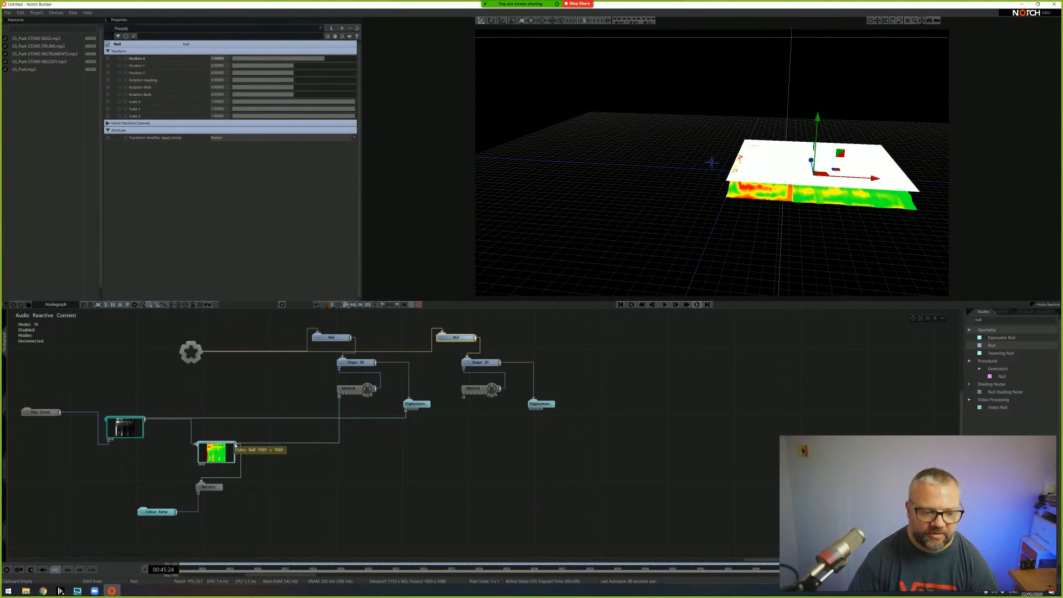
- Link the FFT texture to the copied Displacement node's image input and the Video Null to the copied Material node
left_click_drag(144, 419, 533, 411)
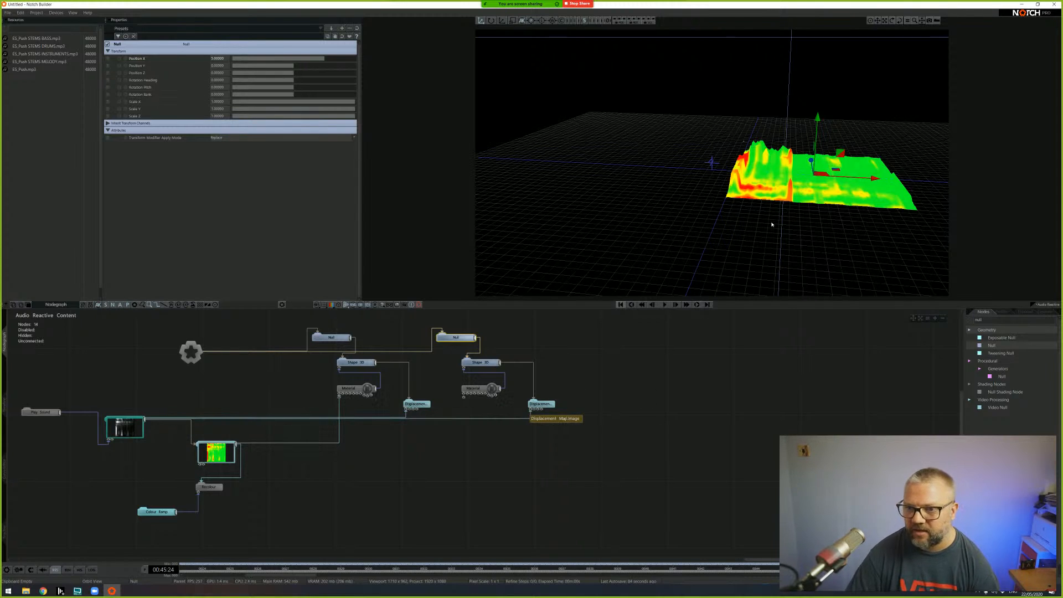
left_click(664, 304)
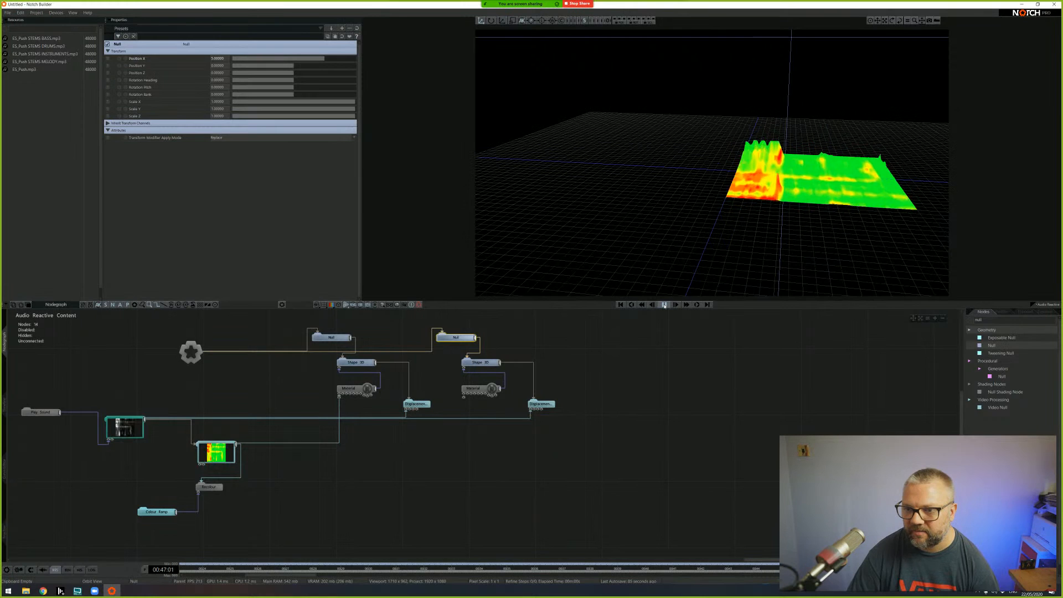
left_click(664, 305)
left_click_drag(236, 444, 464, 394)
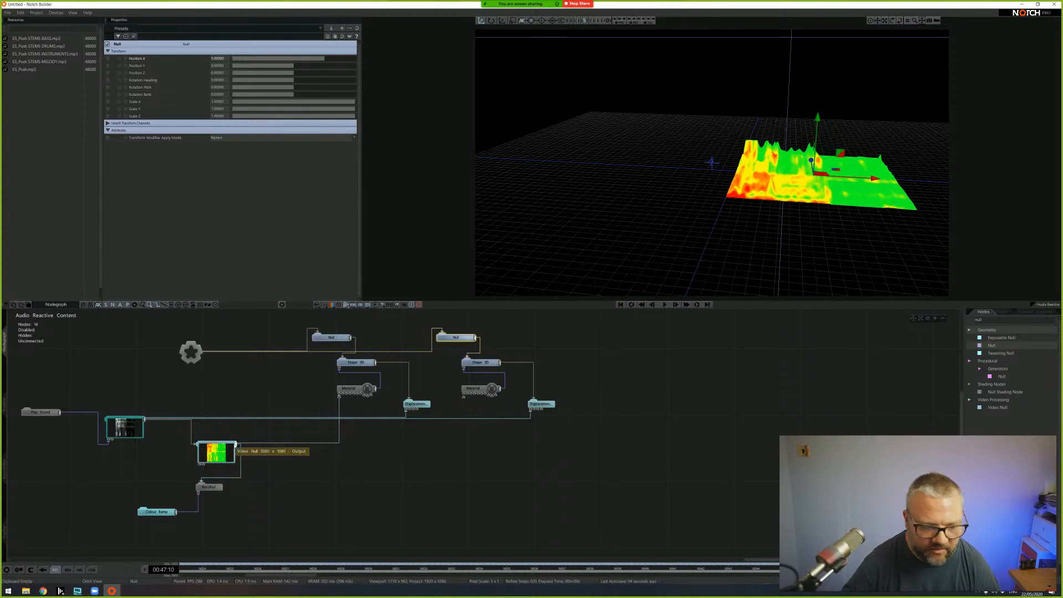
left_click_drag(236, 444, 464, 396)
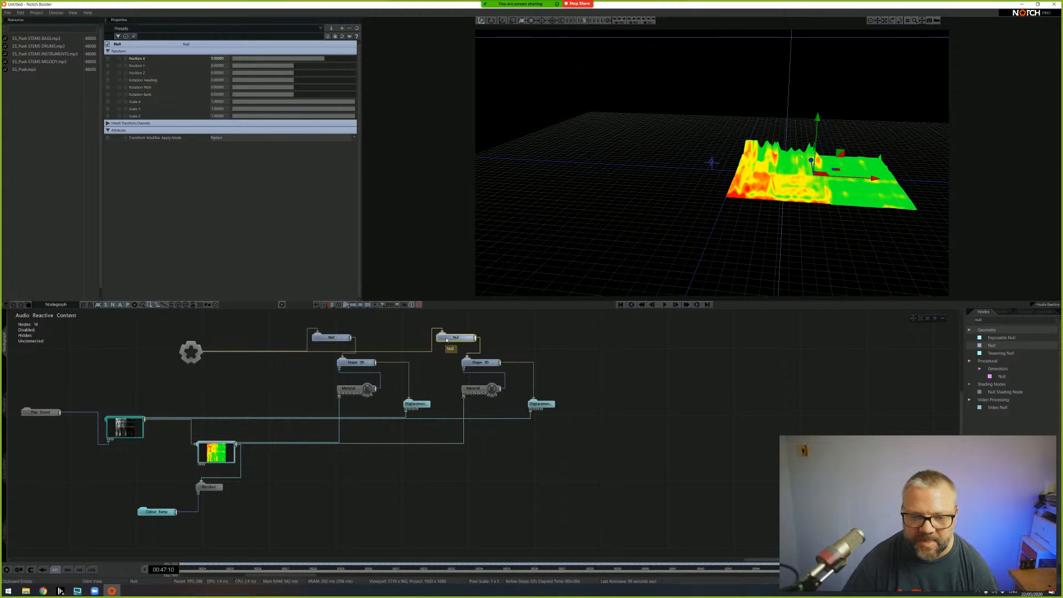
- Set the copied Null's Position X to -5 and check both planes in playback
left_click(230, 59)
type("-56")
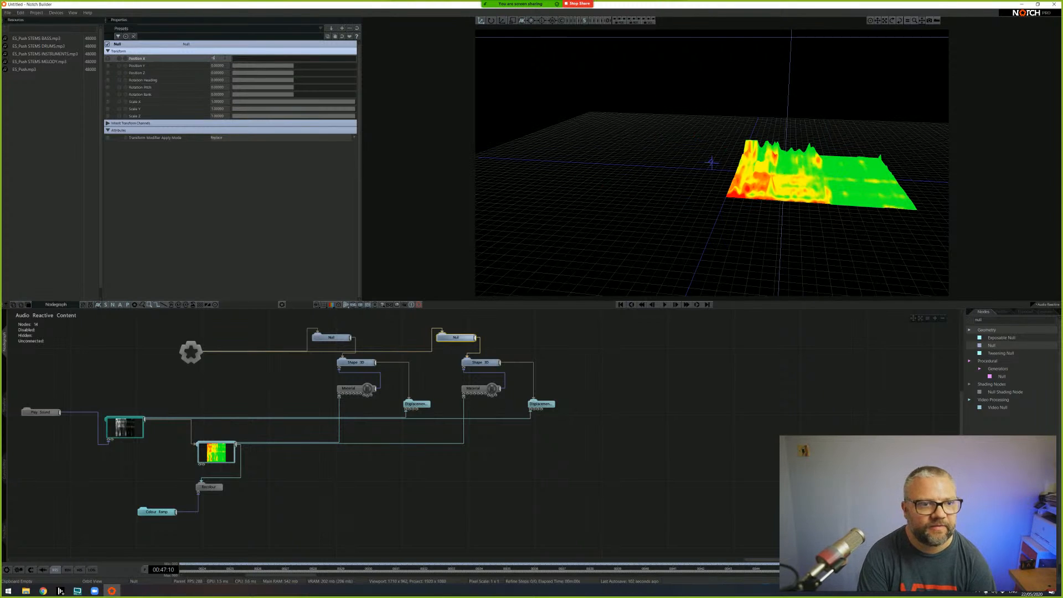
key("BackSpace")
key("Return")
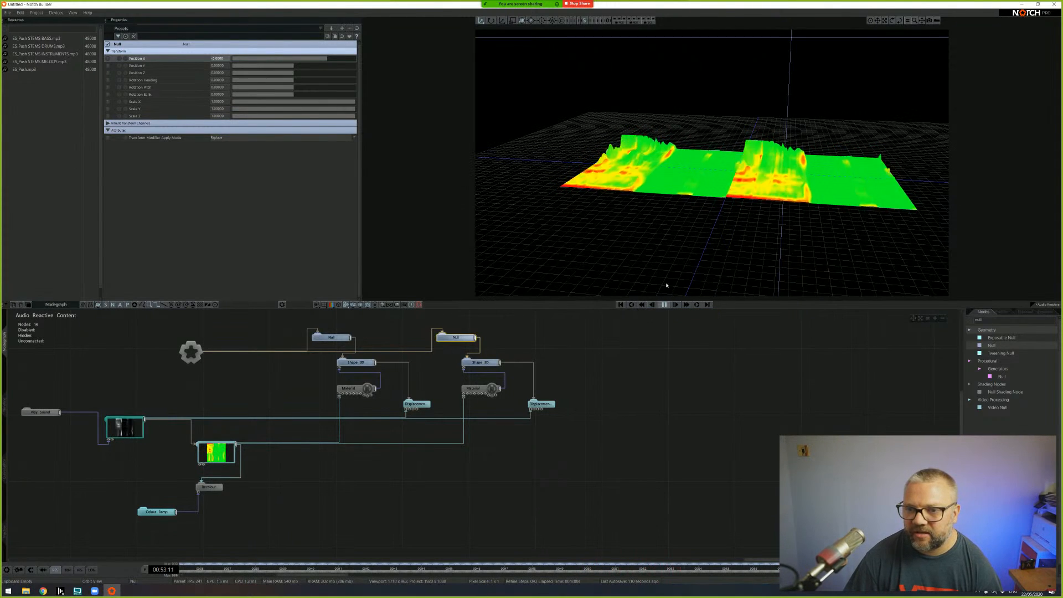
left_click(665, 305)
right_click_drag(638, 197, 674, 201)
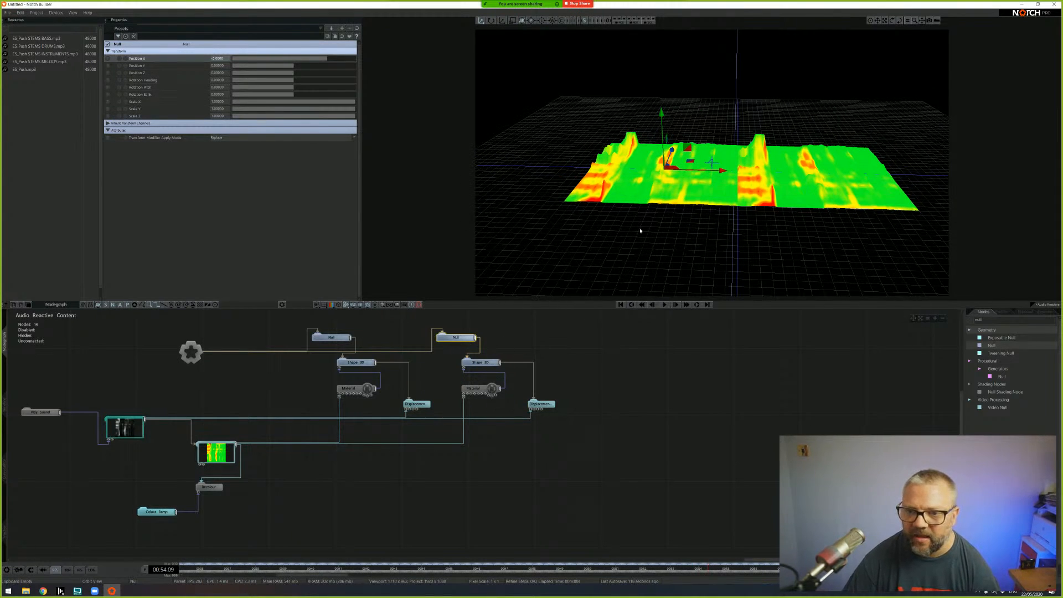
mouse_move(688, 226)
right_mouse_down()
mouse_move(646, 209)
mouse_move(681, 223)
mouse_move(690, 241)
mouse_move(688, 232)
right_mouse_up()
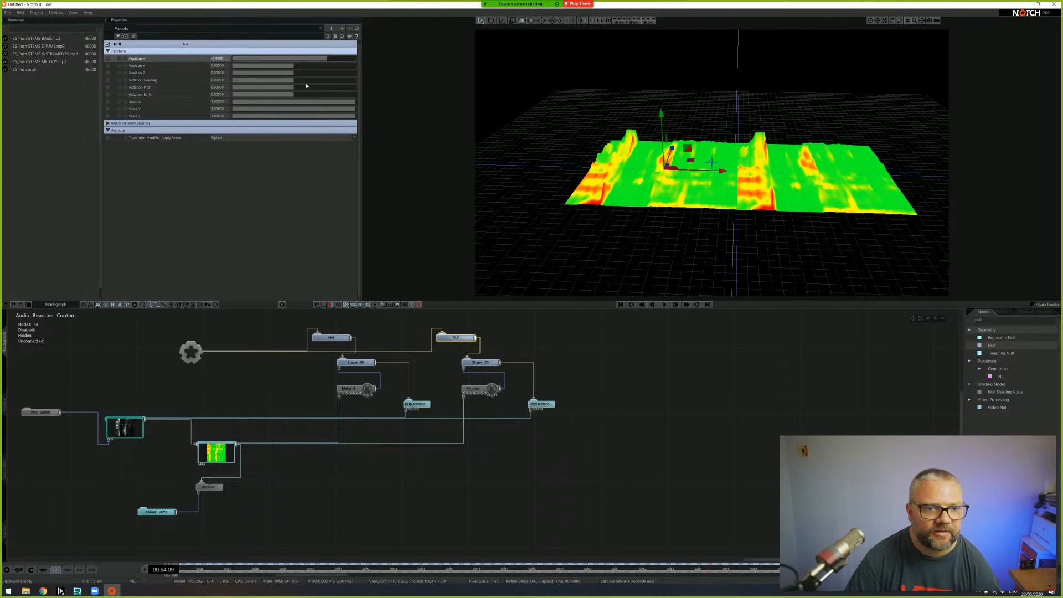
- Try a Rotation Heading of 90 on the copied Null and preview it in playback
left_click(222, 80)
type("90")
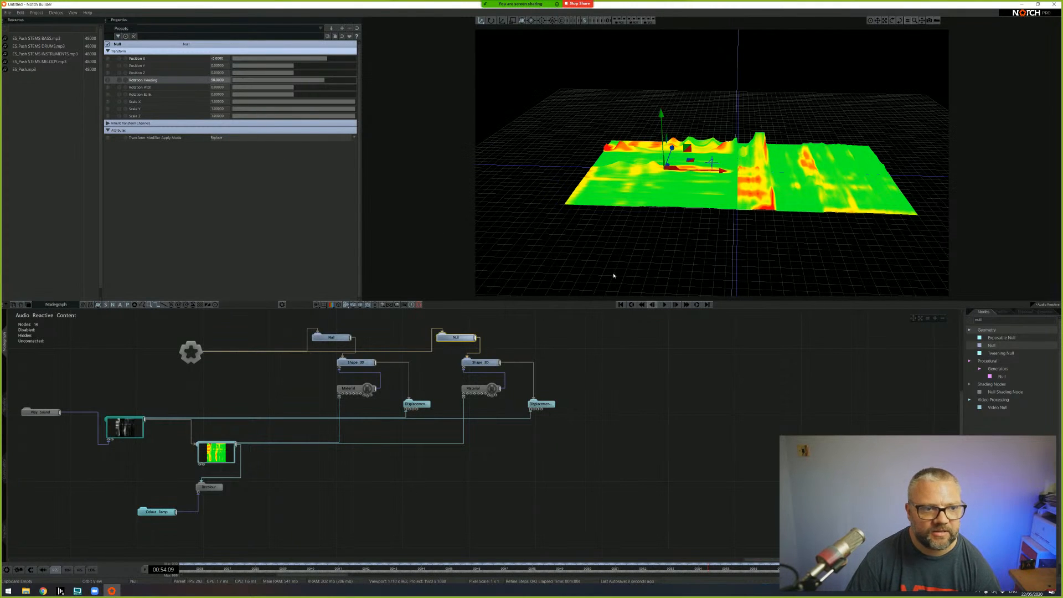
left_click(666, 305)
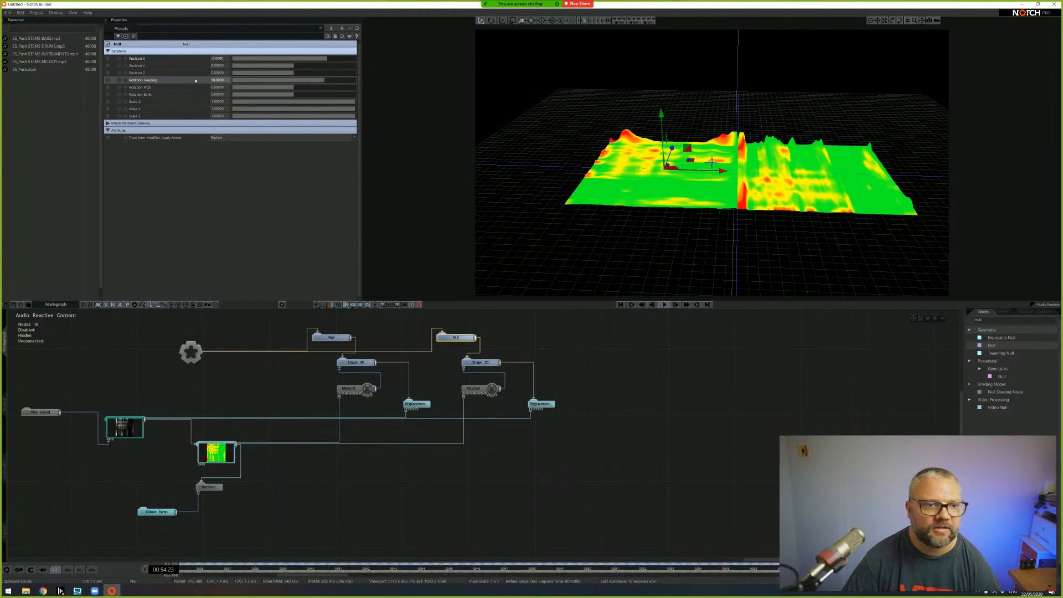
- Set the copied Null's Rotation Heading to -90 and preview the rotated plane in playback
type("-90")
key("Return")
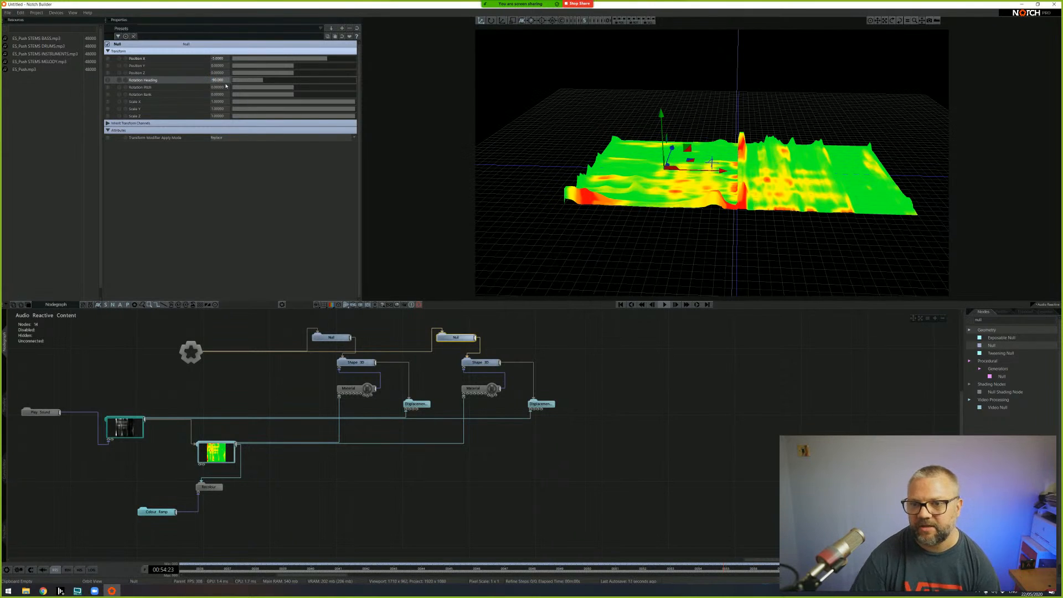
key("space")
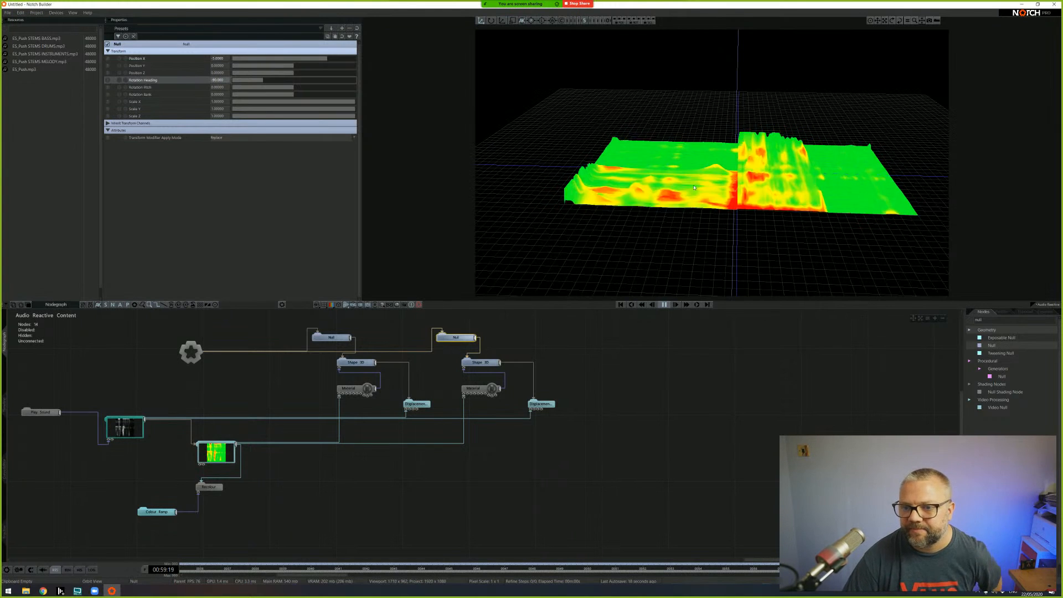
key("space")
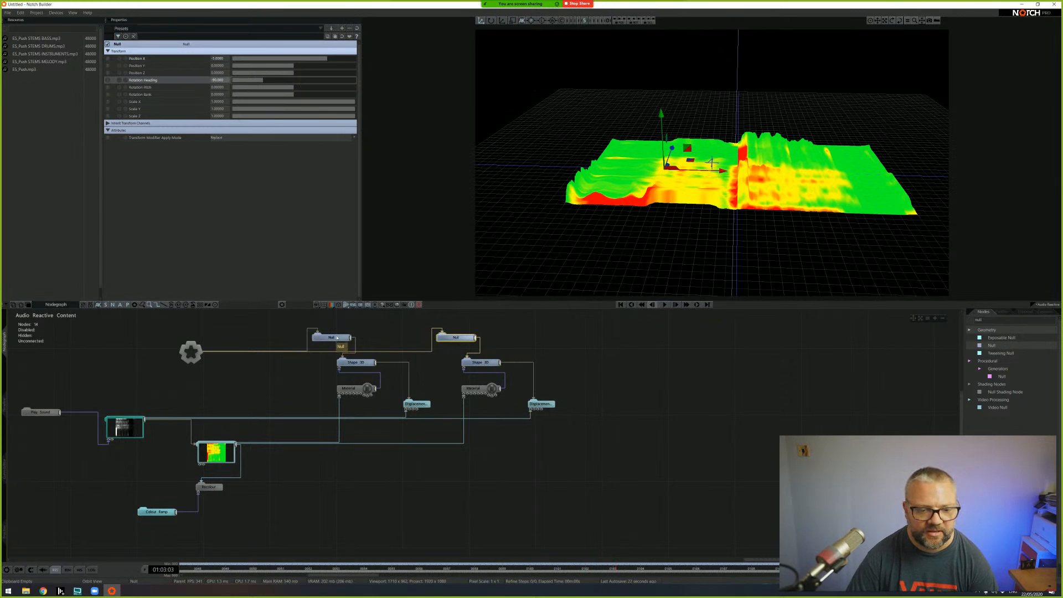
- Set the original Null's Rotation Heading to -90
left_click(331, 338)
left_click(217, 80)
type("-90")
key("Return")
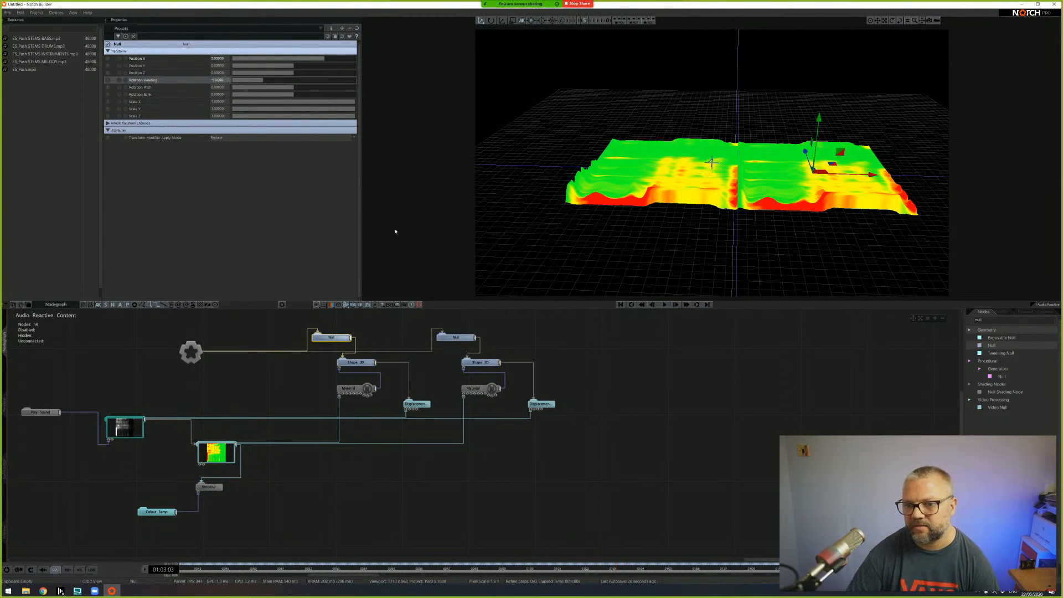
- Check both planes in playback and connect a new Mapping node to the original plane's Material node
left_click(665, 305)
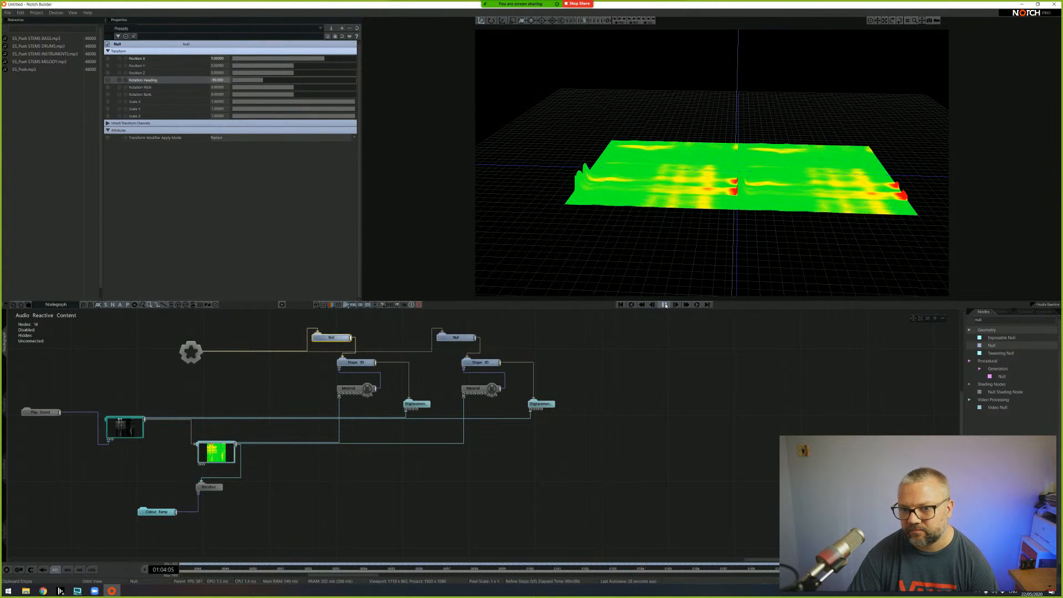
left_click(665, 305)
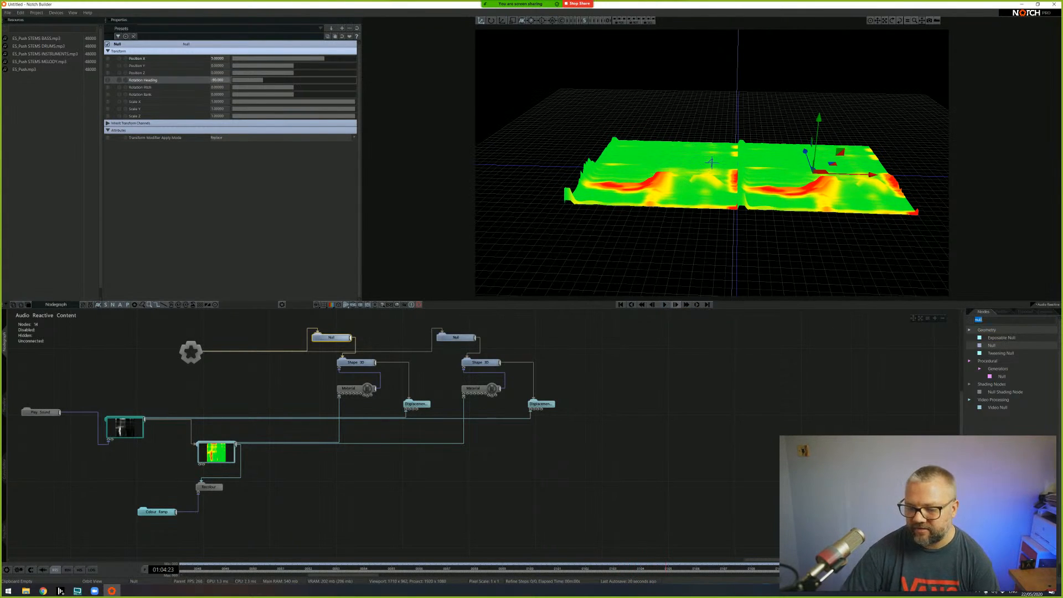
type("mappin")
left_click_drag(1004, 339, 340, 394)
mouse_move(368, 457)
left_mouse_down()
mouse_move(335, 457)
mouse_move(359, 465)
left_mouse_up()
left_click_drag(803, 119, 760, 217)
left_click_drag(819, 194, 608, 197)
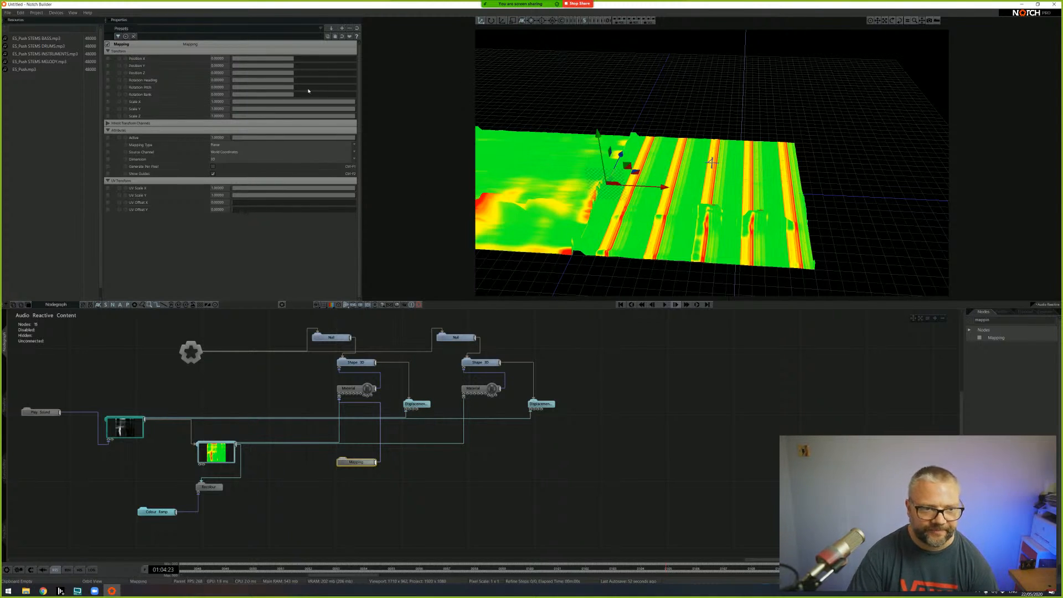
- Set the Mapping node's Rotation Pitch to 90 and move it along X over the original plane
double_click(217, 88)
type("90")
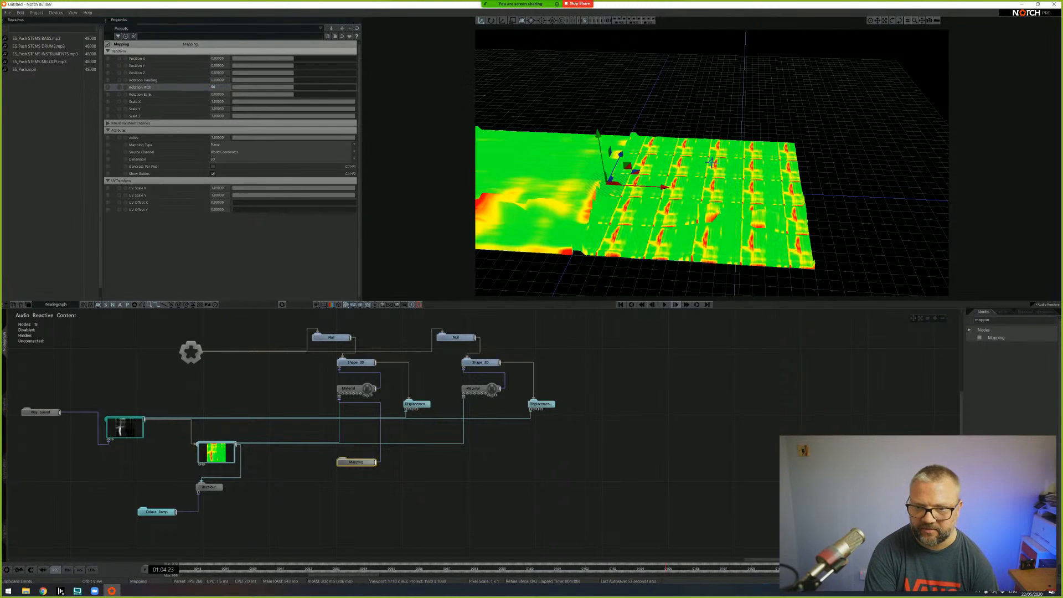
left_click_drag(659, 187, 759, 202)
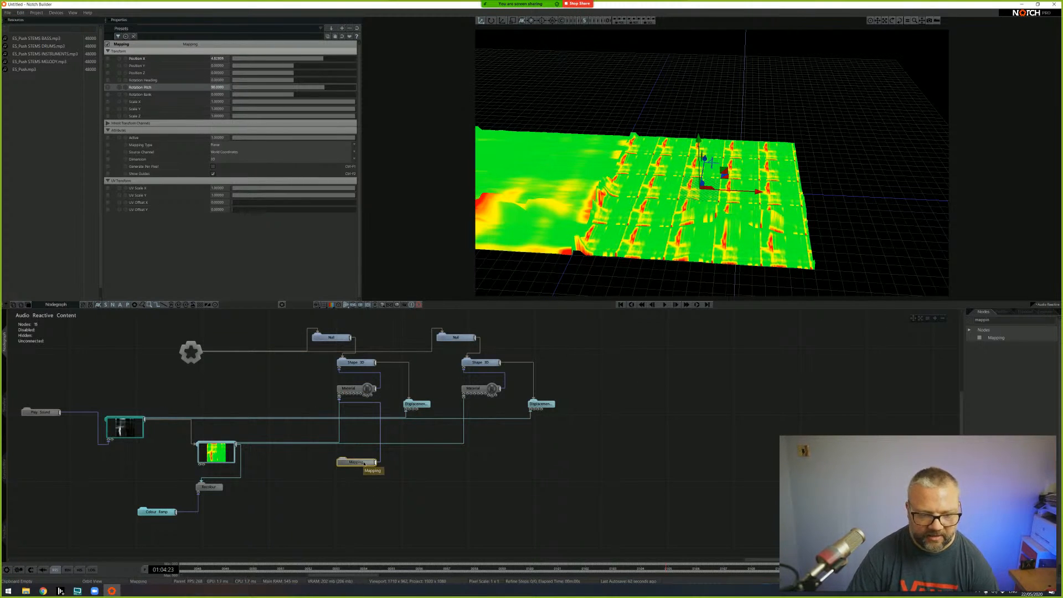
- Set the Mapping node's Scale X and Scale Y to 5
double_click(220, 102)
type("1")
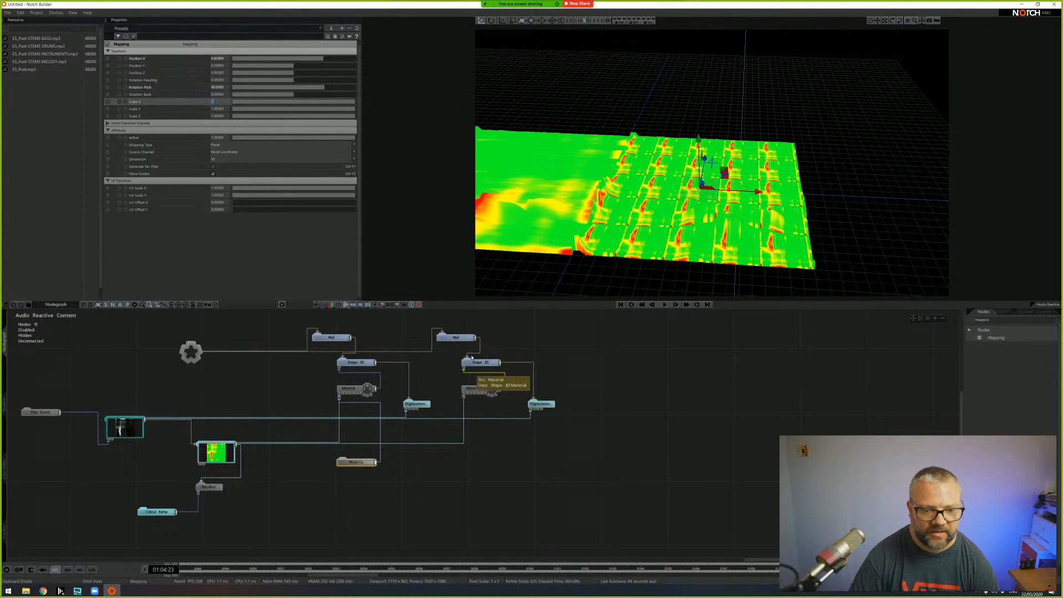
type("5")
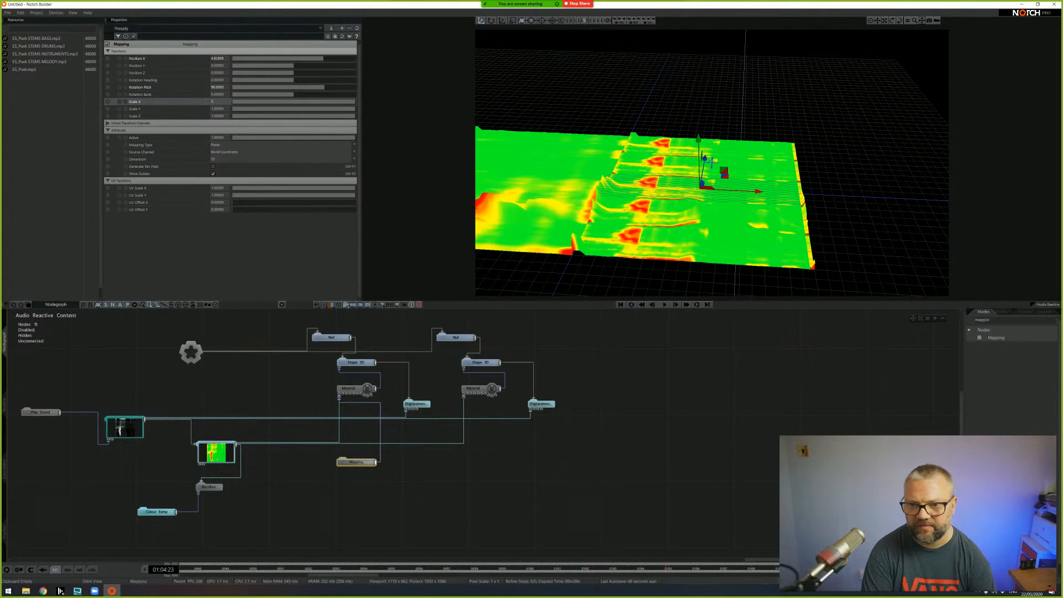
double_click(220, 109)
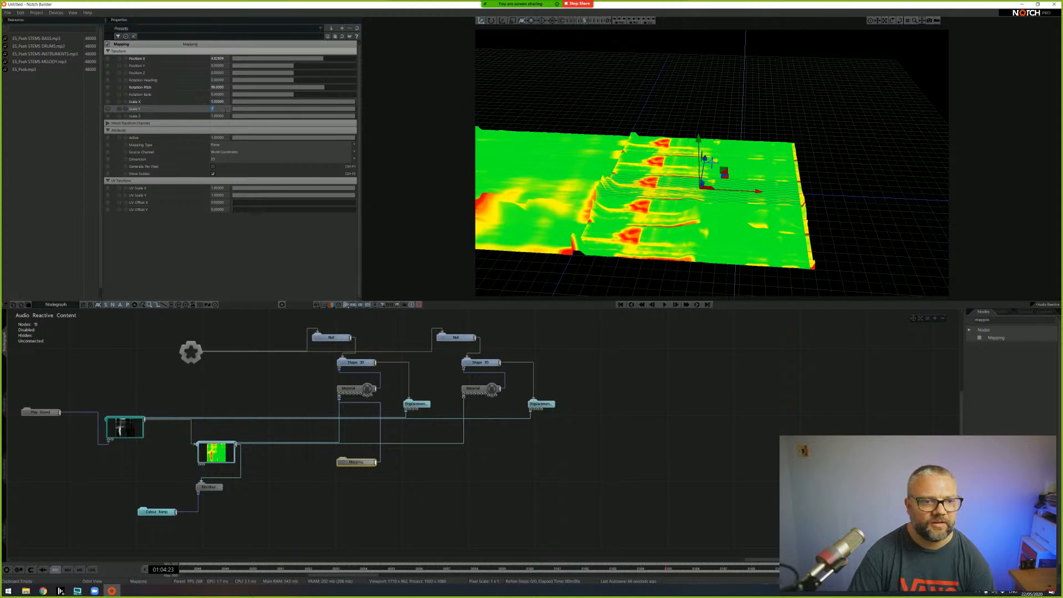
type("5")
key("Return")
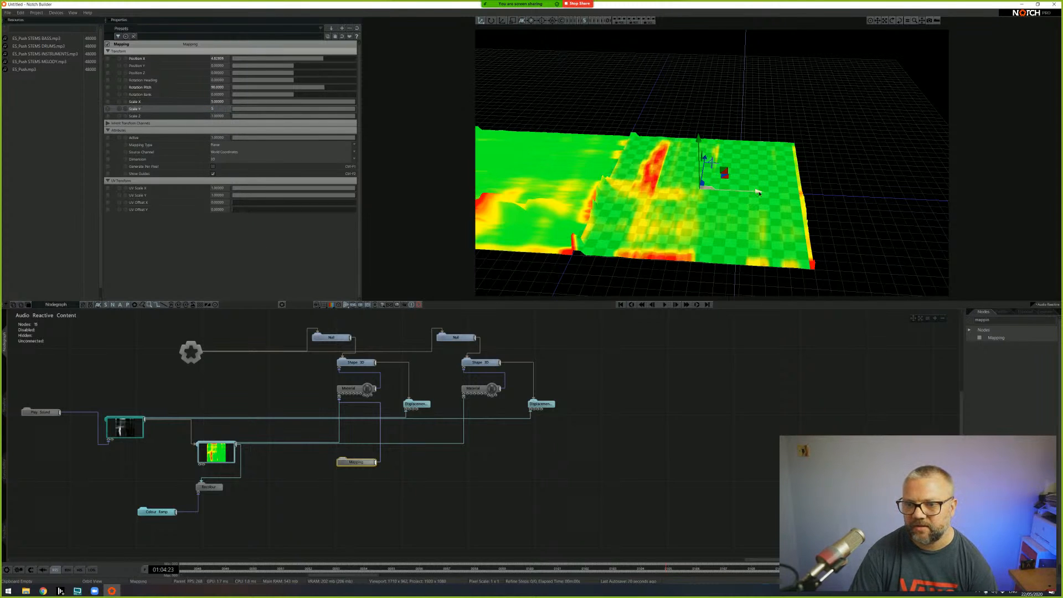
- Set the Mapping node's Position X to 5 and check the plane in playback
double_click(215, 59)
type("5")
left_click(665, 305)
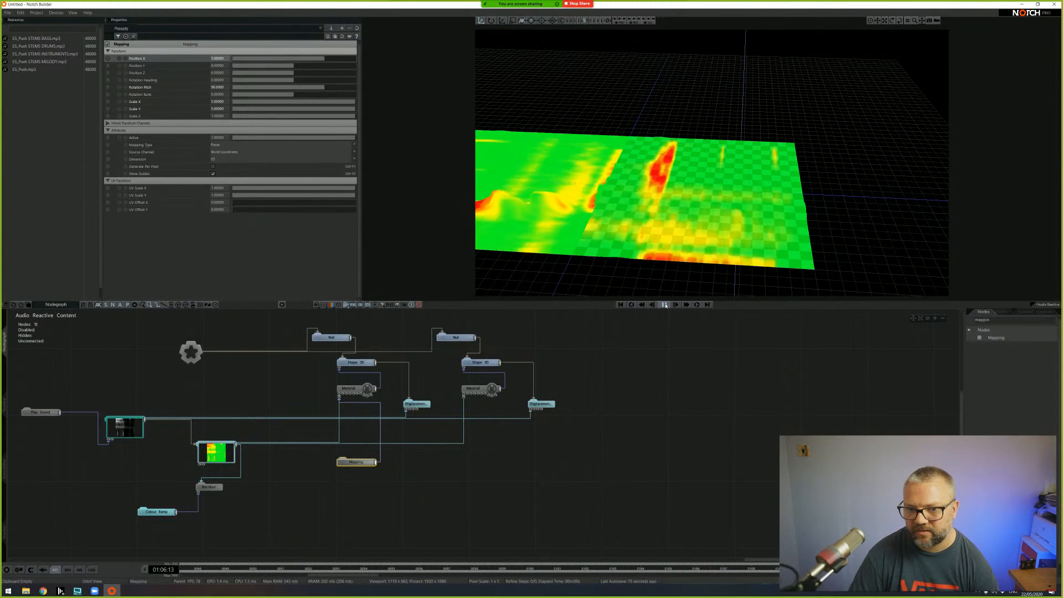
left_click(665, 304)
- Set the Mapping node's Rotation Heading to -90 and inspect both planes in playback
mouse_move(294, 80)
left_mouse_down()
mouse_move(309, 82)
mouse_move(289, 86)
left_mouse_up()
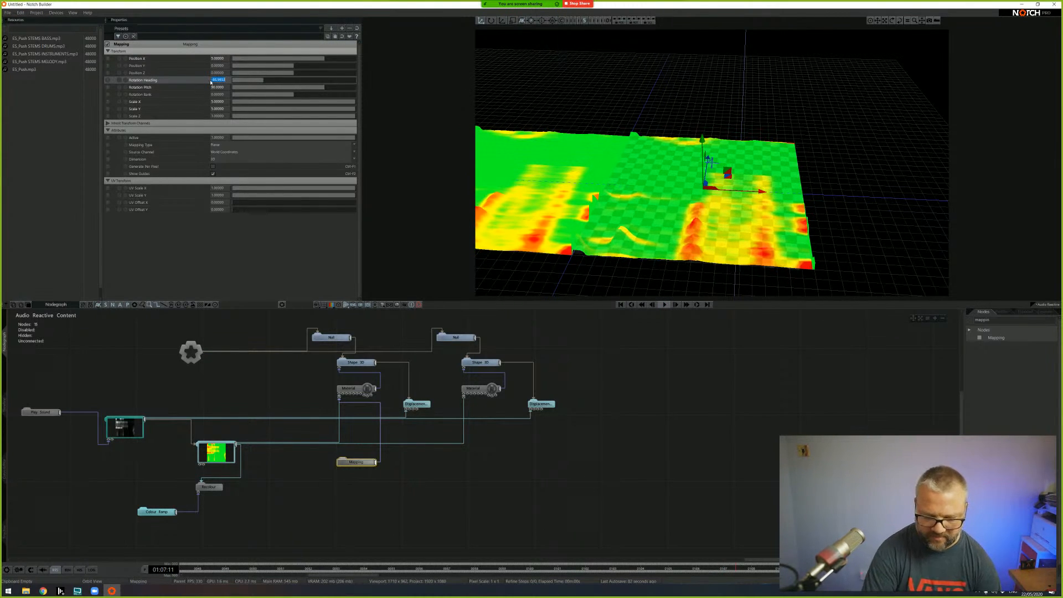
type("0")
key("Return")
left_click(665, 304)
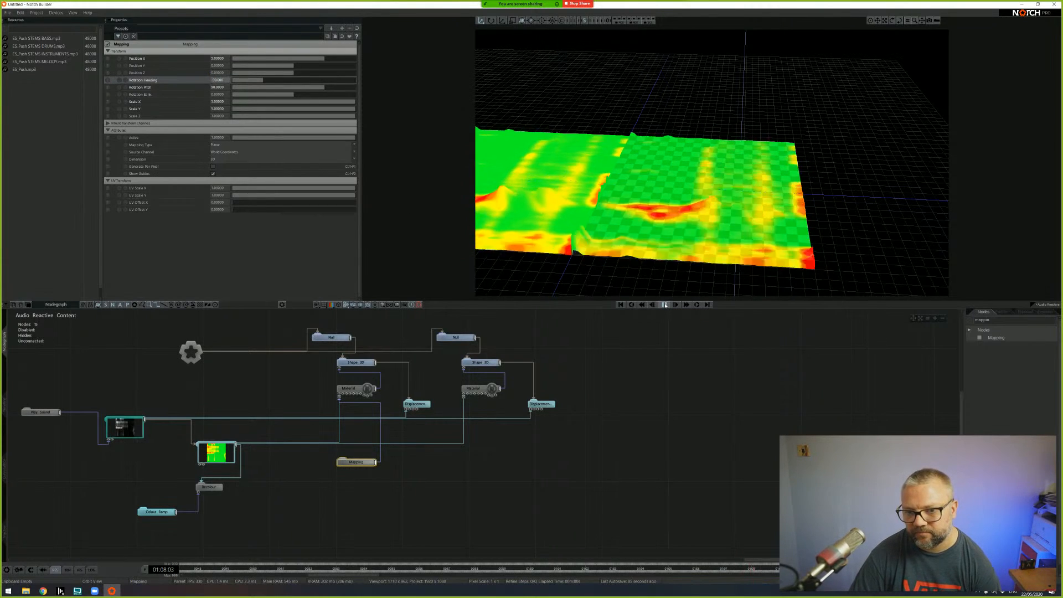
left_click(676, 230)
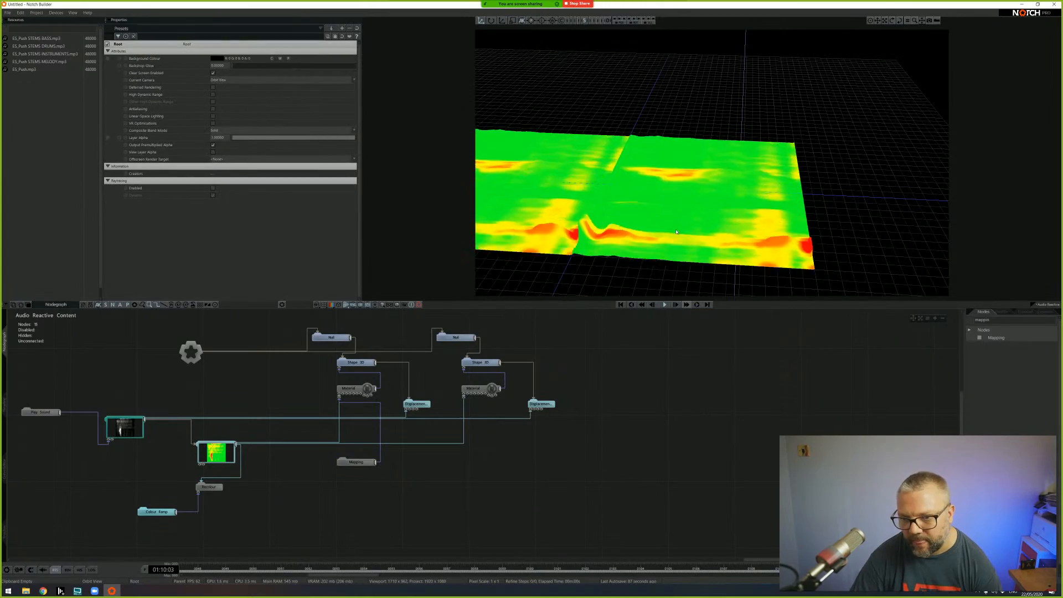
left_click_drag(677, 230, 574, 222)
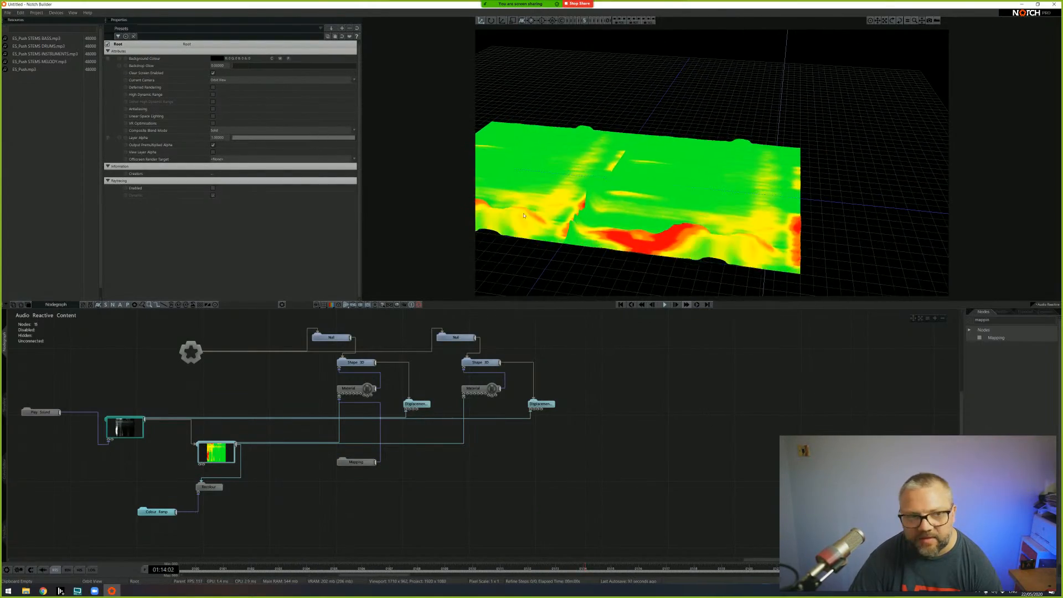
left_click_drag(656, 221, 676, 180)
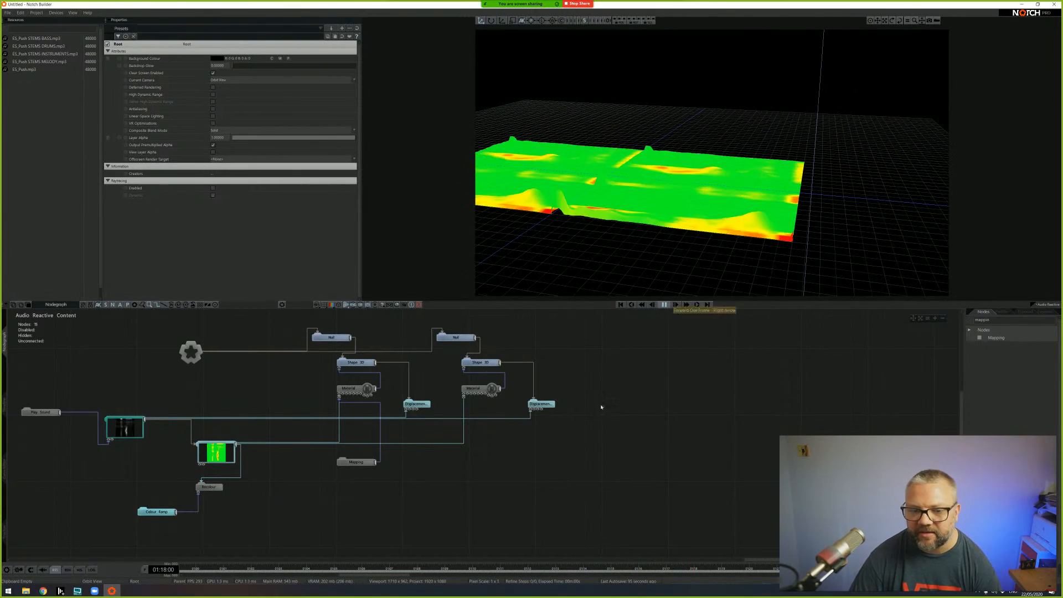
key("space")
- Try a Scale Z of -1 on the Mapping node in playback and restore it to 1
left_click(355, 461)
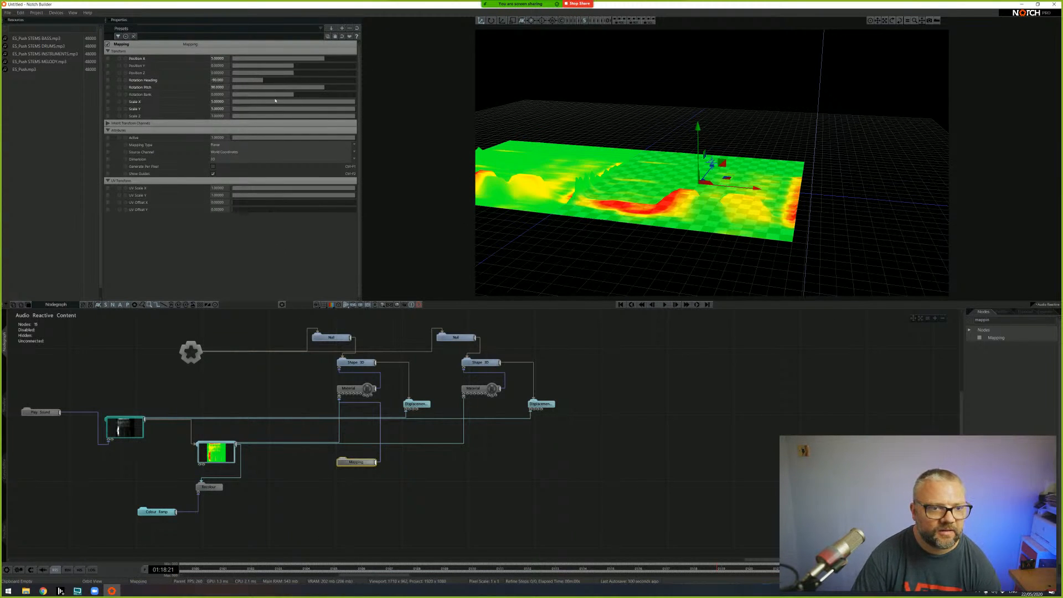
double_click(226, 116)
type("-")
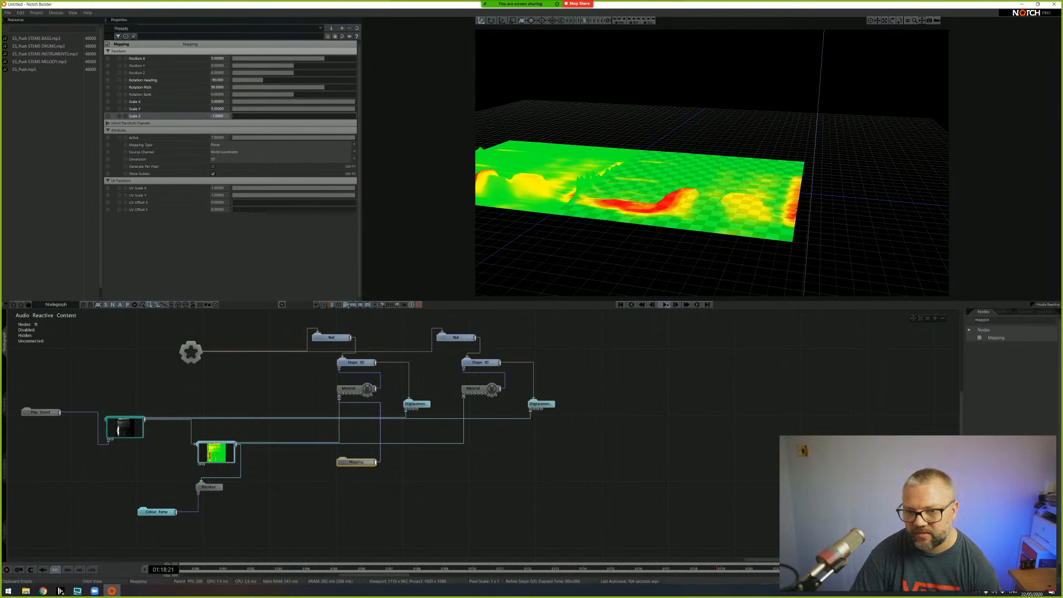
left_click(666, 305)
left_click(712, 325)
right_click_drag(706, 213, 689, 231)
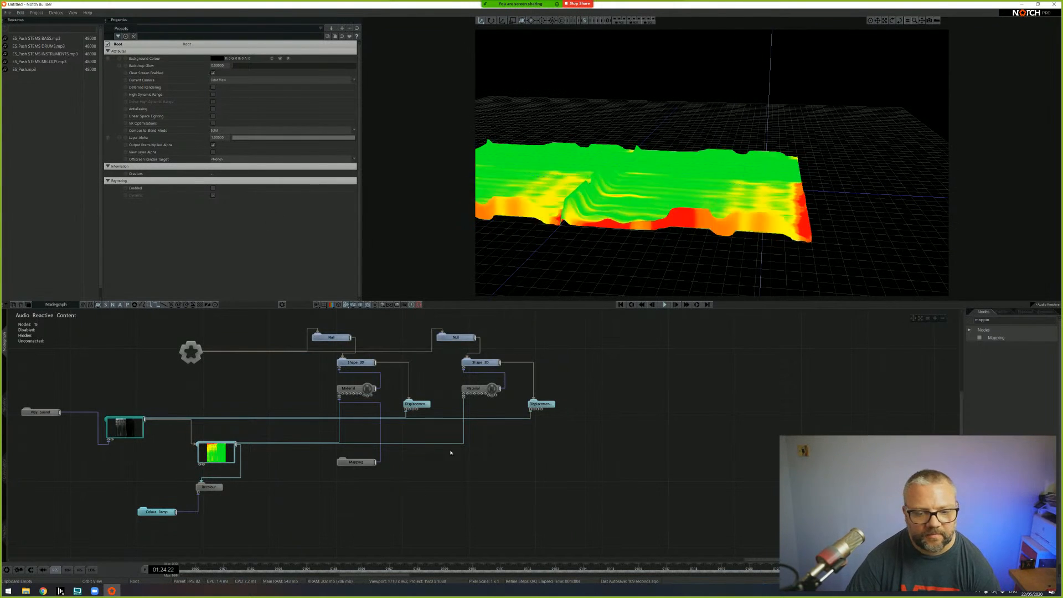
left_click(356, 461)
double_click(224, 117)
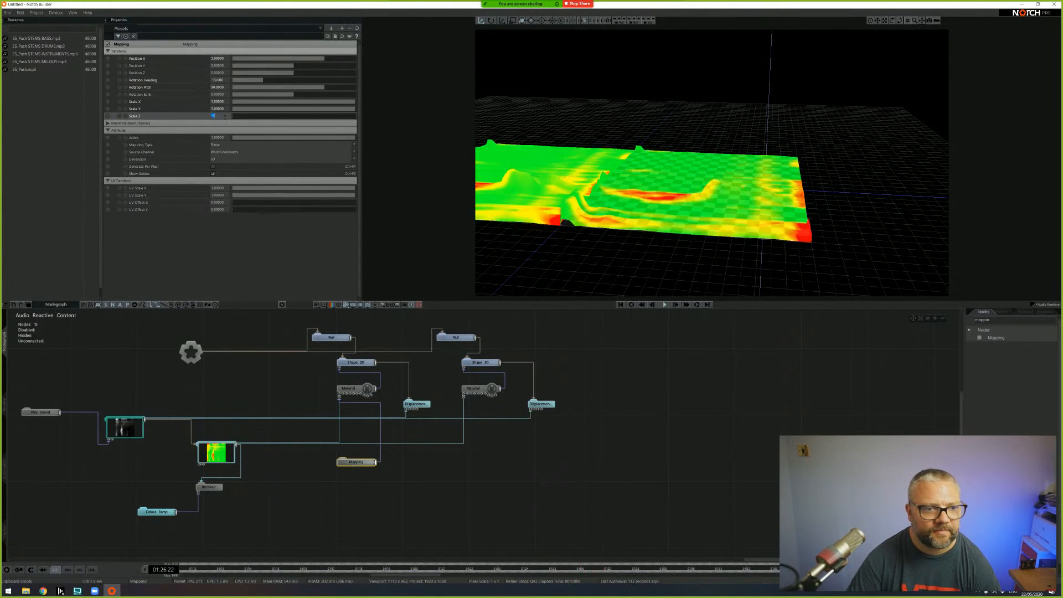
key("Return")
- Set the Mapping node's Rotation Pitch to -90 and inspect the two planes from several angles in playback
right_click_drag(632, 235, 615, 250)
double_click(222, 88)
type("-90")
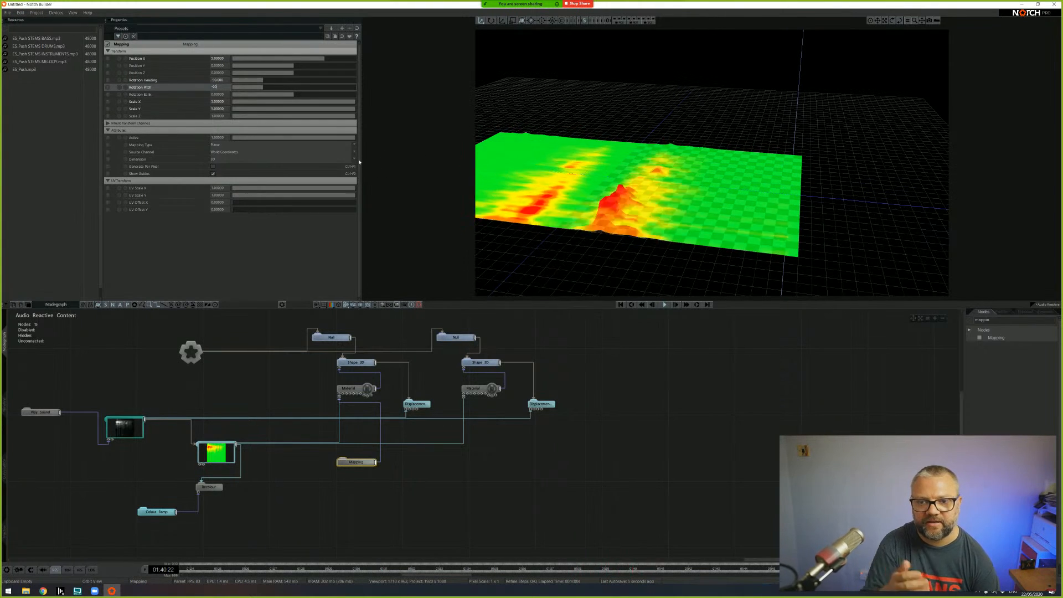
right_click_drag(536, 228, 557, 285)
left_click(578, 255)
right_click_drag(643, 220, 582, 237)
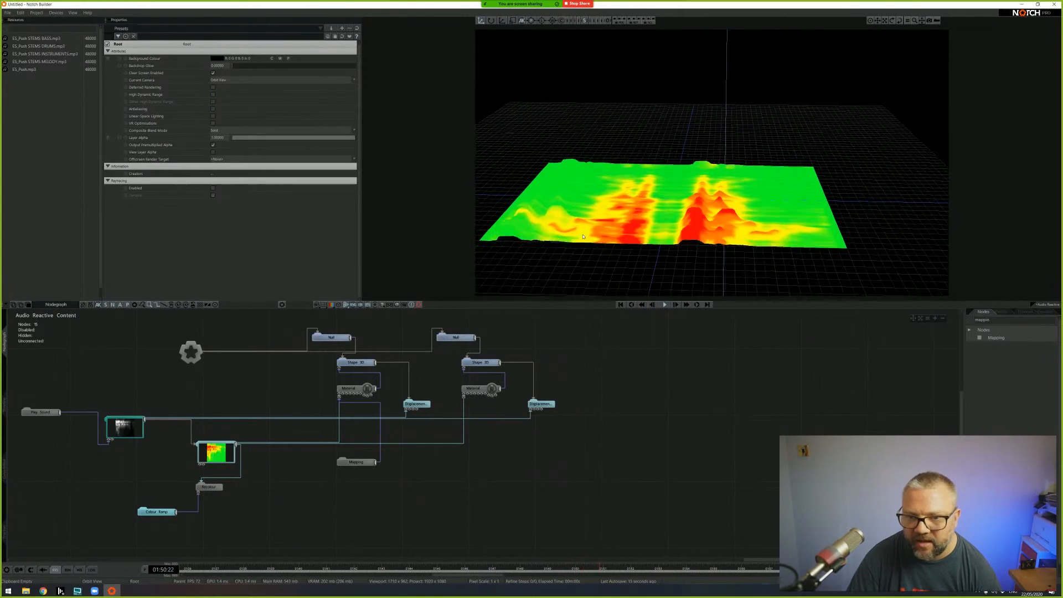
right_click_drag(665, 223, 703, 289)
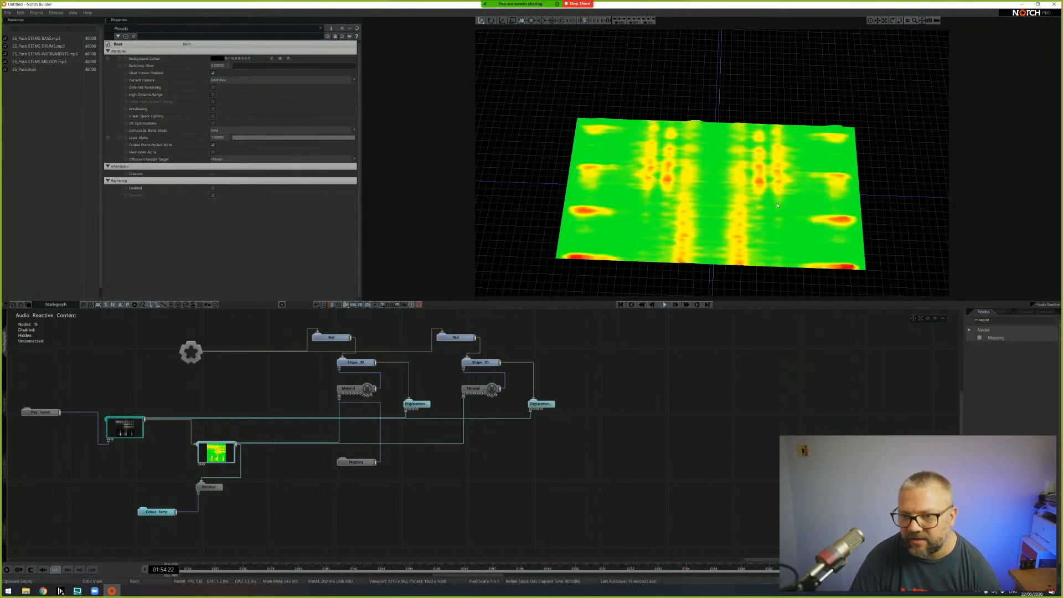
right_click_drag(701, 208, 662, 178)
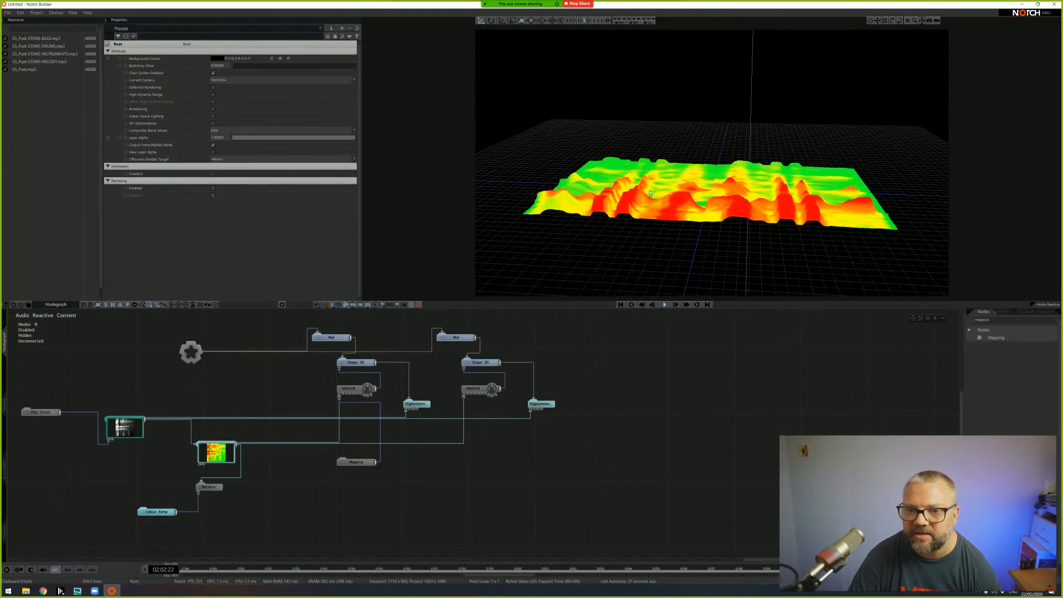
scroll(626, 197, "up", 3)
right_click_drag(673, 193, 692, 227)
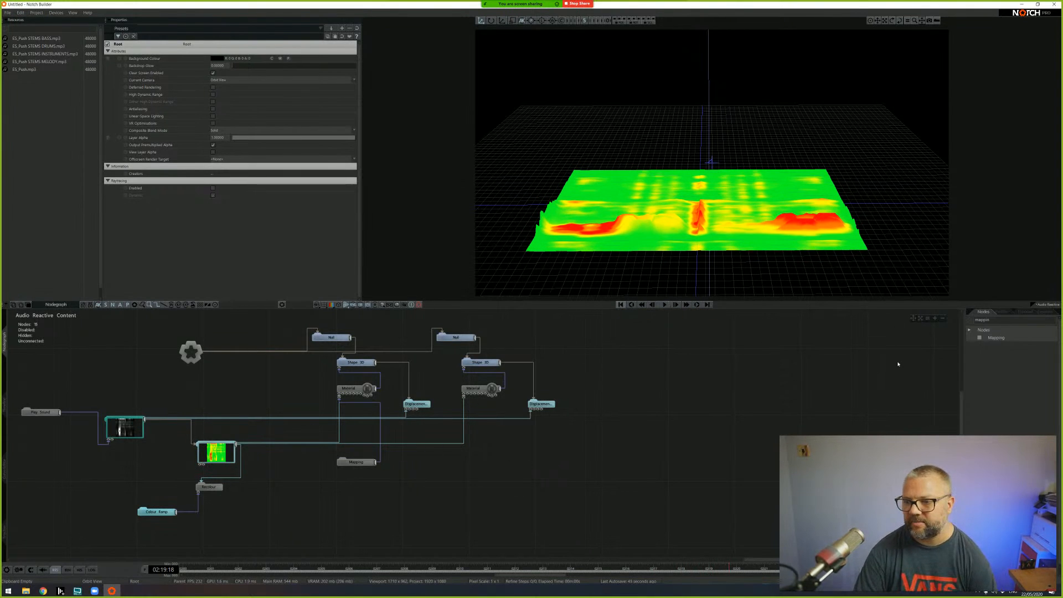
- Connect a second Mapping node to the copied plane's Material node and move it along X over that plane
left_click_drag(586, 463, 476, 390)
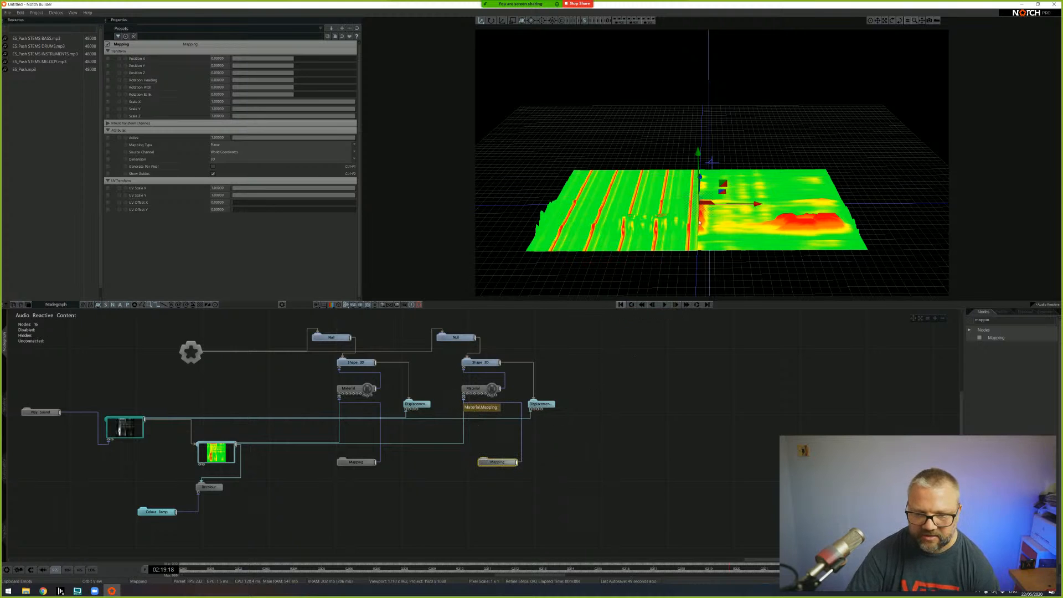
left_click_drag(742, 204, 662, 204)
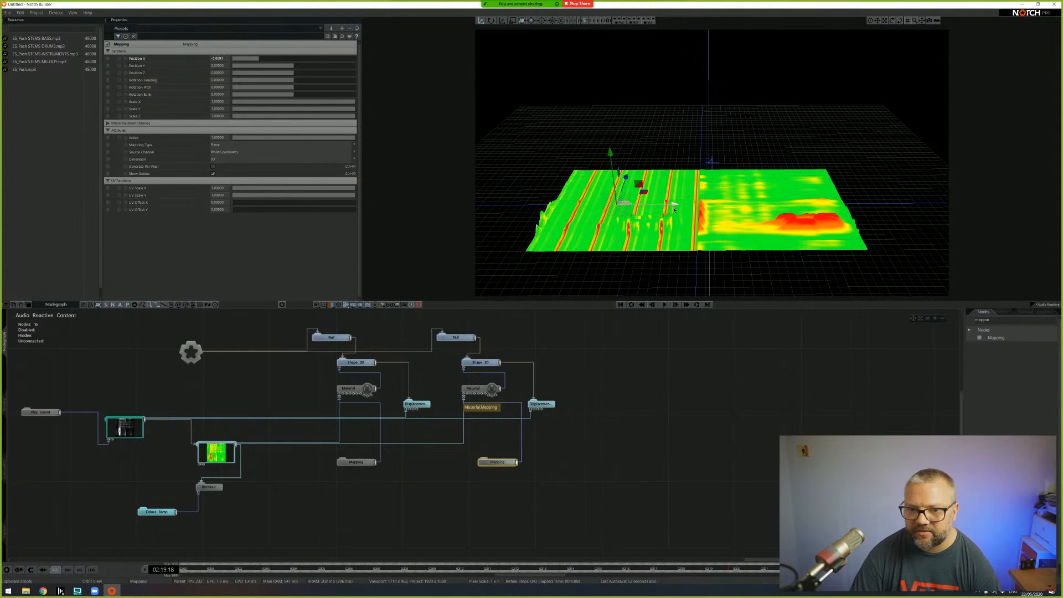
- Set the second Mapping node's Rotation Pitch to 90 and its Scale X and Scale Y to 5
left_click(217, 87)
type("90")
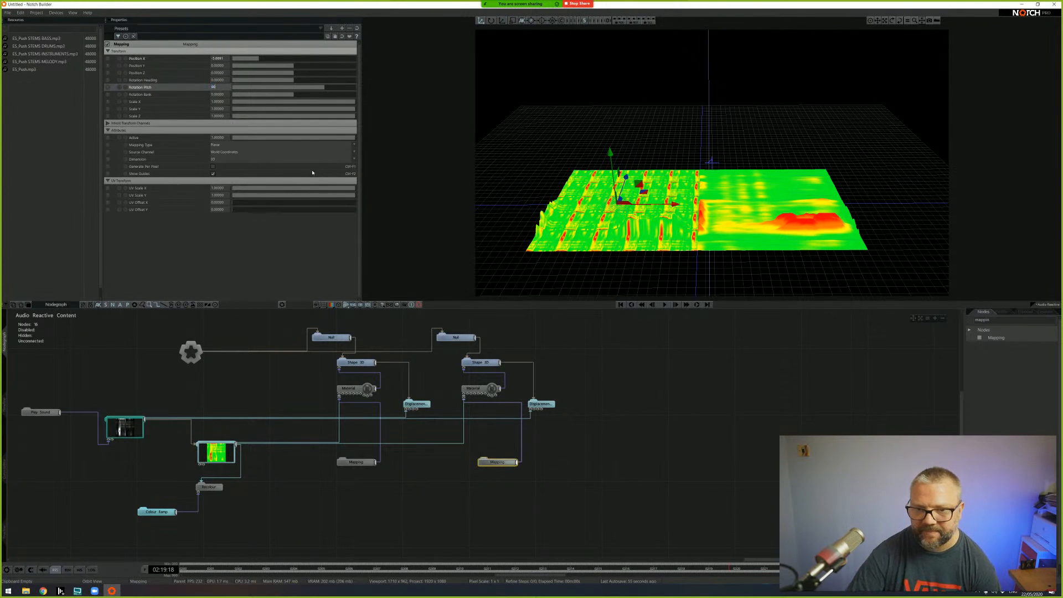
left_click(220, 102)
type("5")
key("Tab")
type("5")
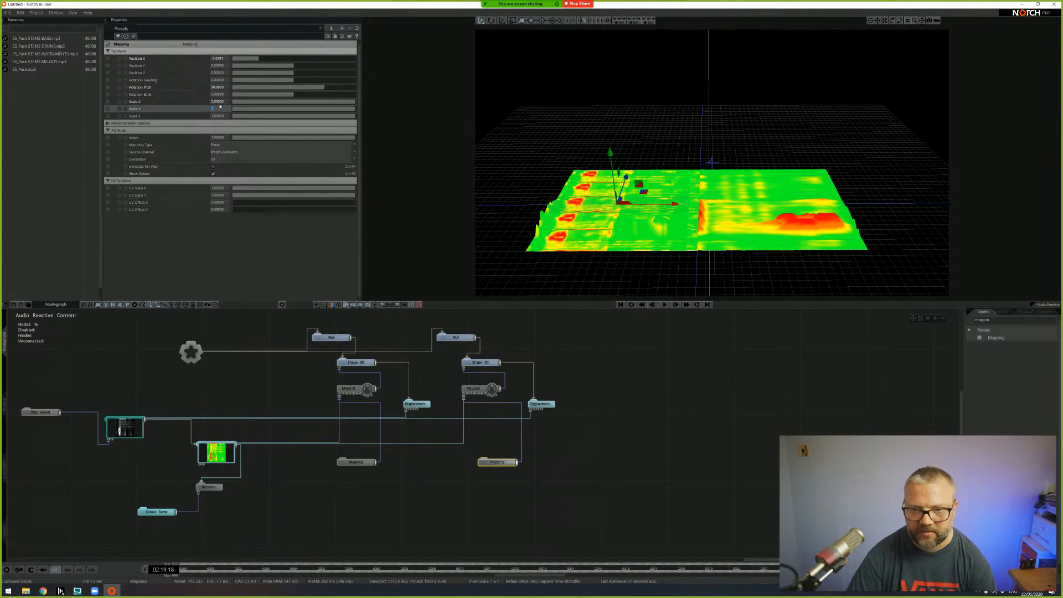
- Set the second Mapping node's Position X to -5 and check the copied plane in playback
left_click(219, 58)
type("5")
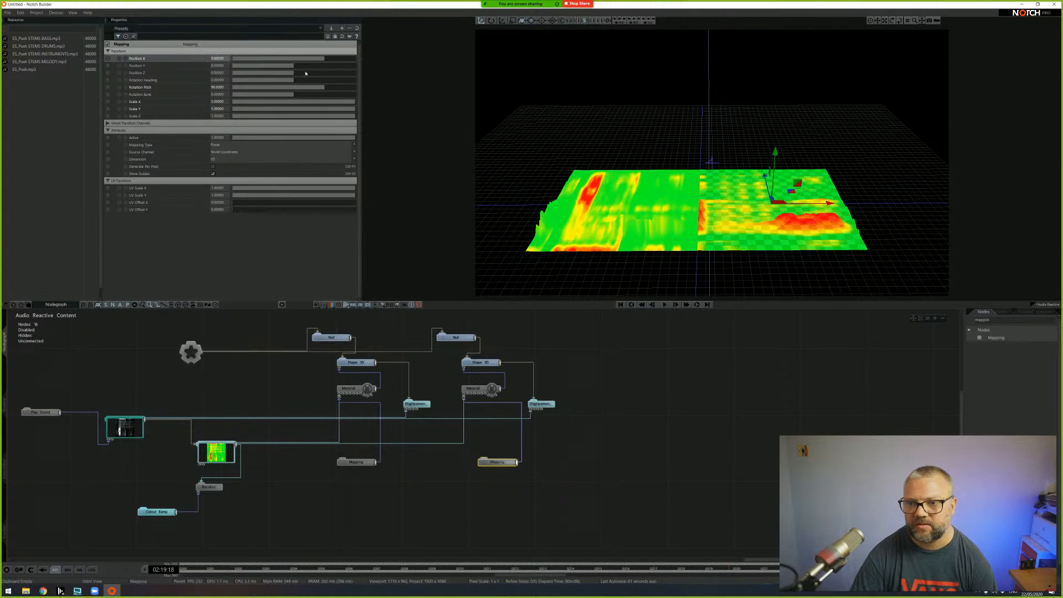
type("-5")
key("Return")
left_click(666, 305)
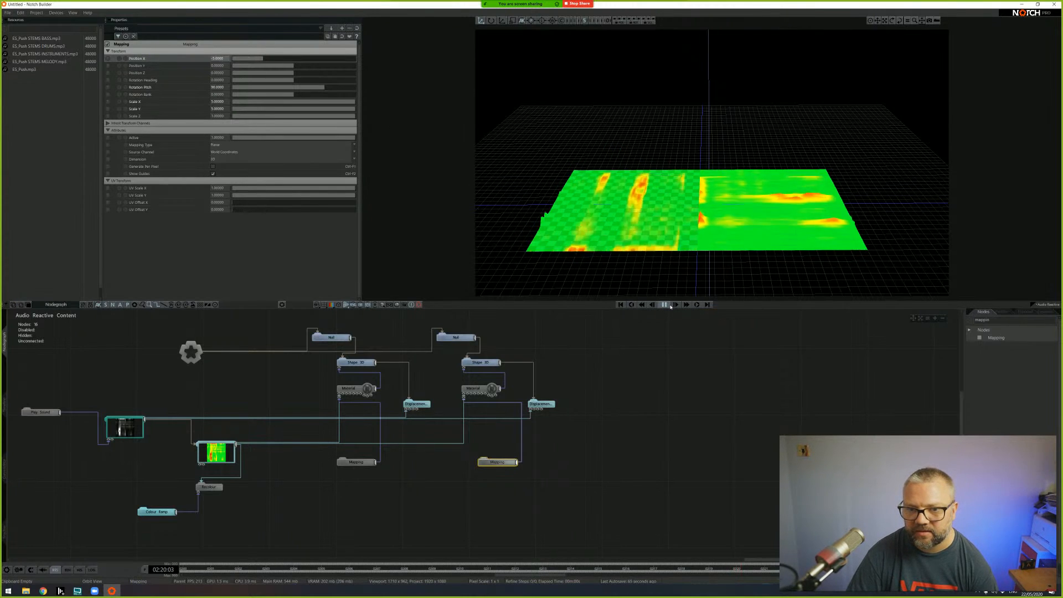
- Try a Rotation Heading of 90 on the second Mapping node
left_click(224, 81)
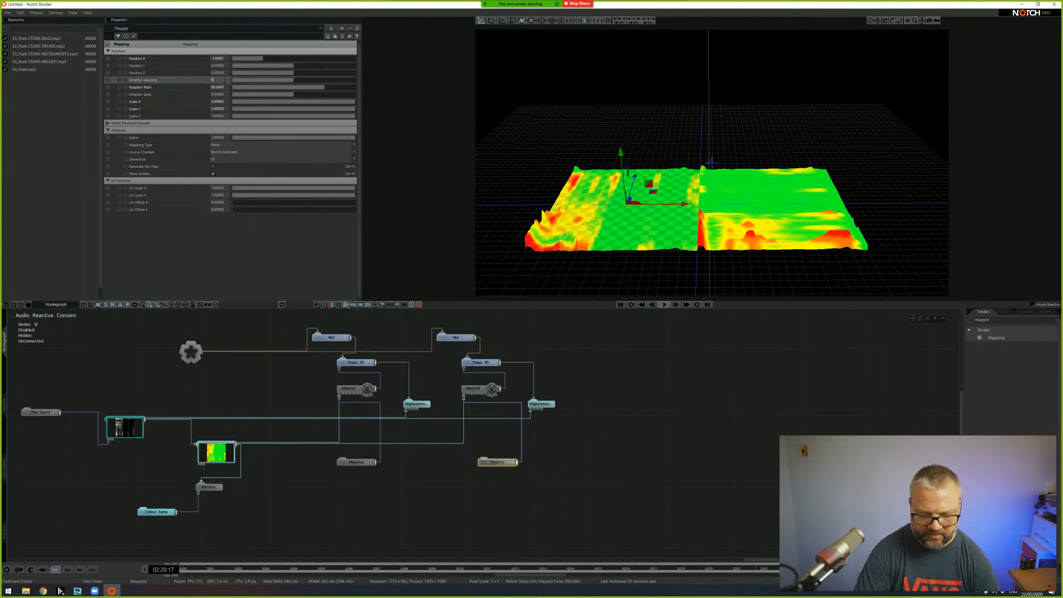
type("90")
key("Return")
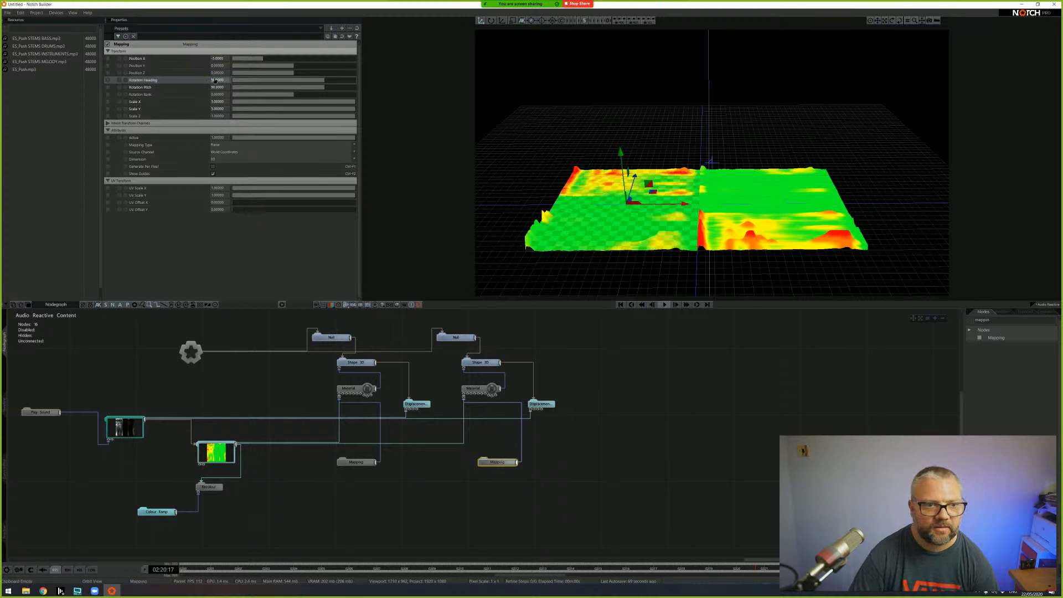
- Set the second Mapping node's Rotation Heading to -90 and preview both planes in playback
type("-90")
key("Return")
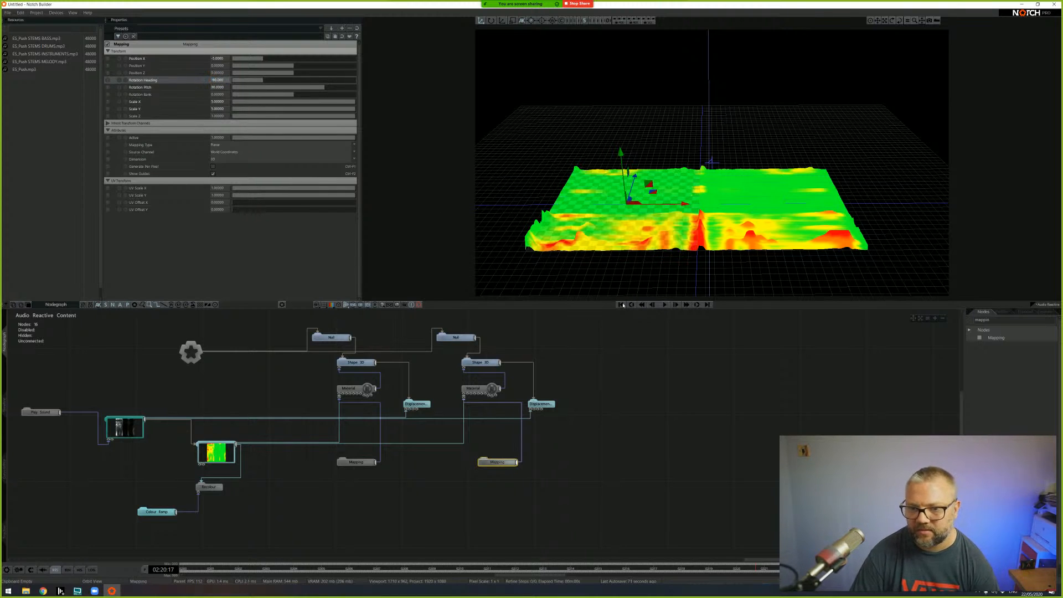
left_click(664, 306)
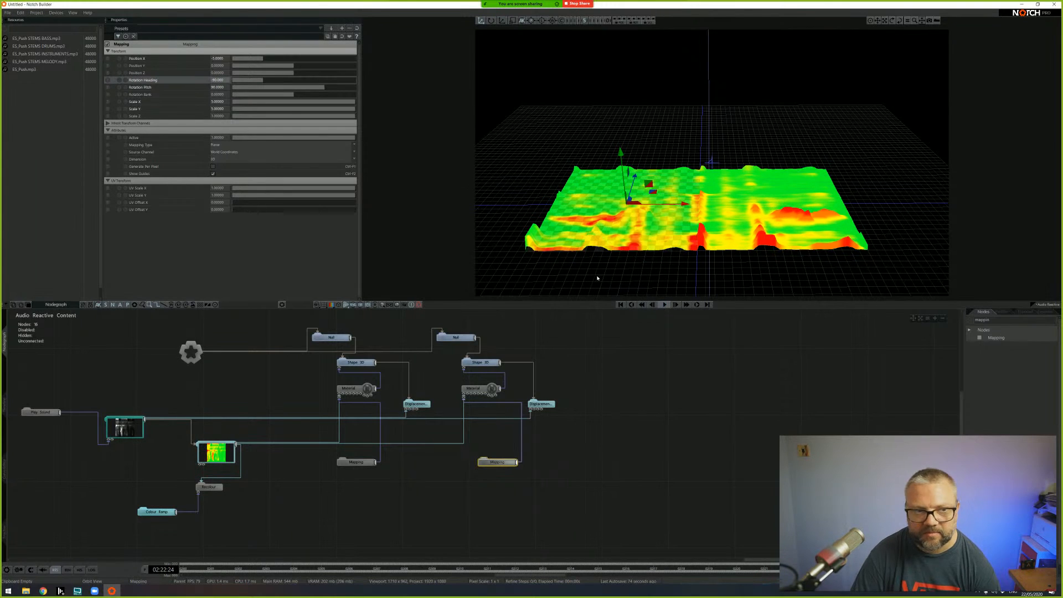
- Set the second Mapping node's Rotation Pitch to -90
double_click(222, 88)
type("-")
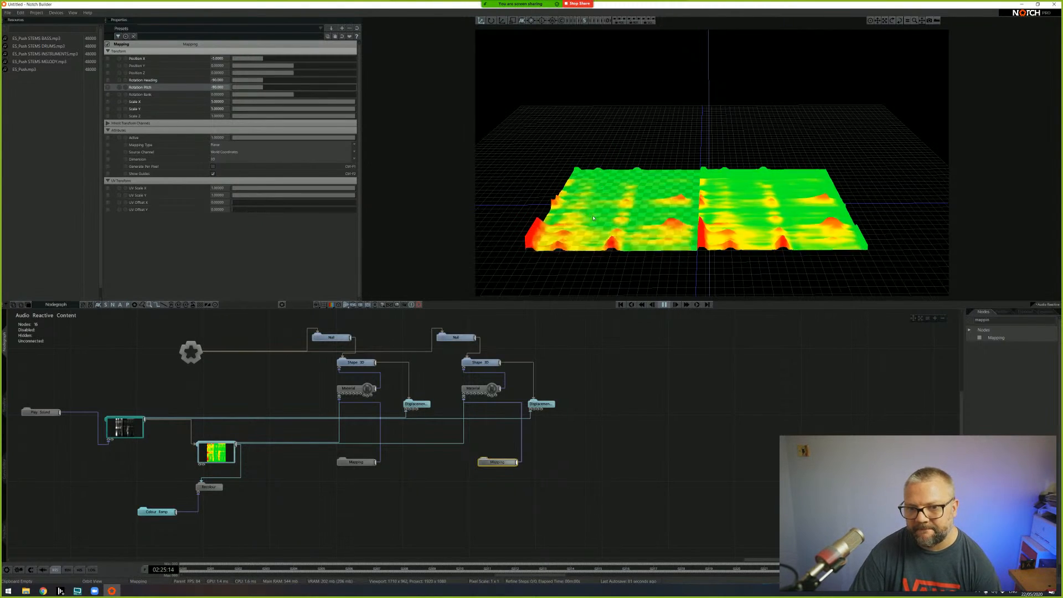
- Stop playback and try a Rotation Pitch of 1980 on the second Shape 3D node
middle_click_drag(595, 201, 551, 199)
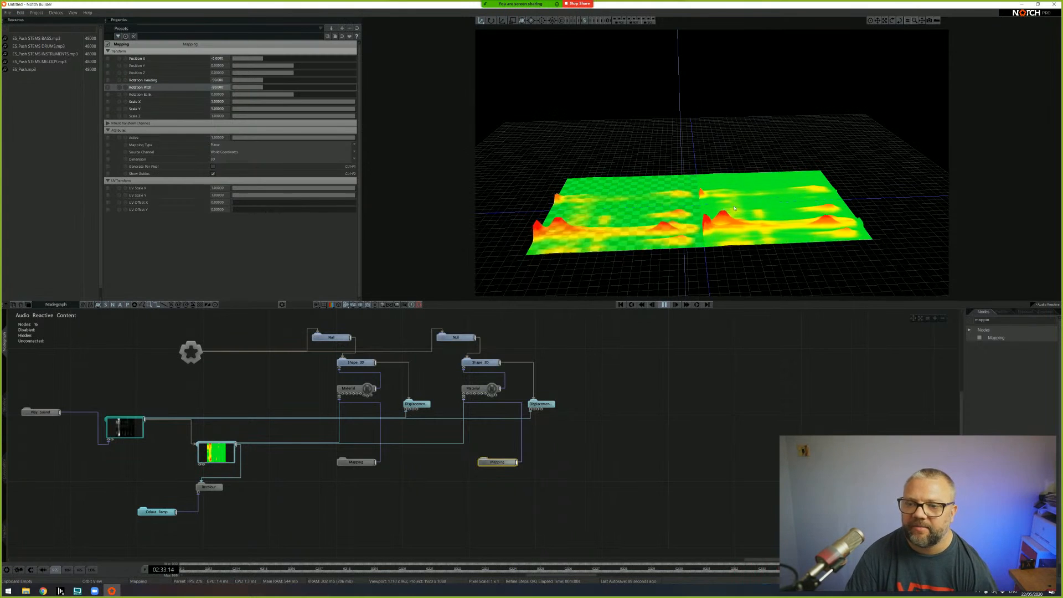
mouse_move(692, 215)
left_mouse_down()
mouse_move(662, 227)
mouse_move(687, 223)
mouse_move(676, 225)
left_mouse_up()
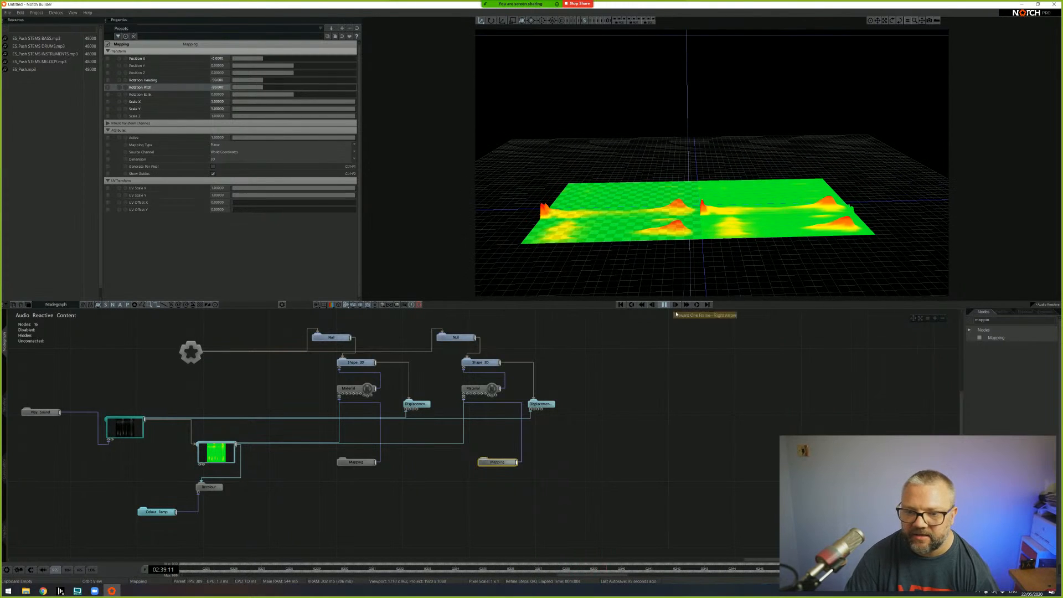
key("space")
left_click(486, 362)
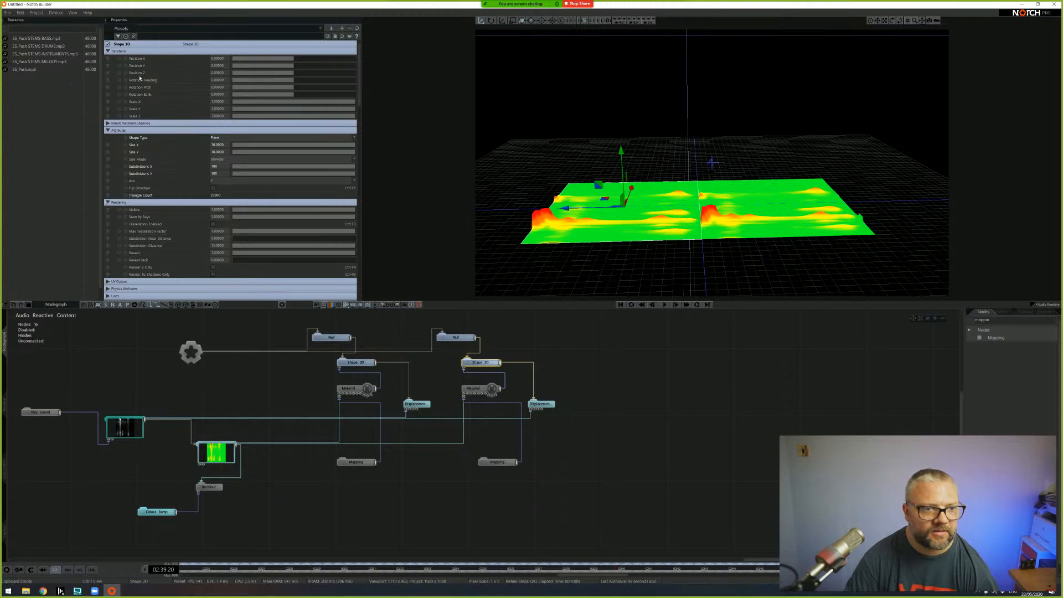
left_click_drag(296, 87, 356, 102)
left_click(223, 89)
type("1980")
key("Return")
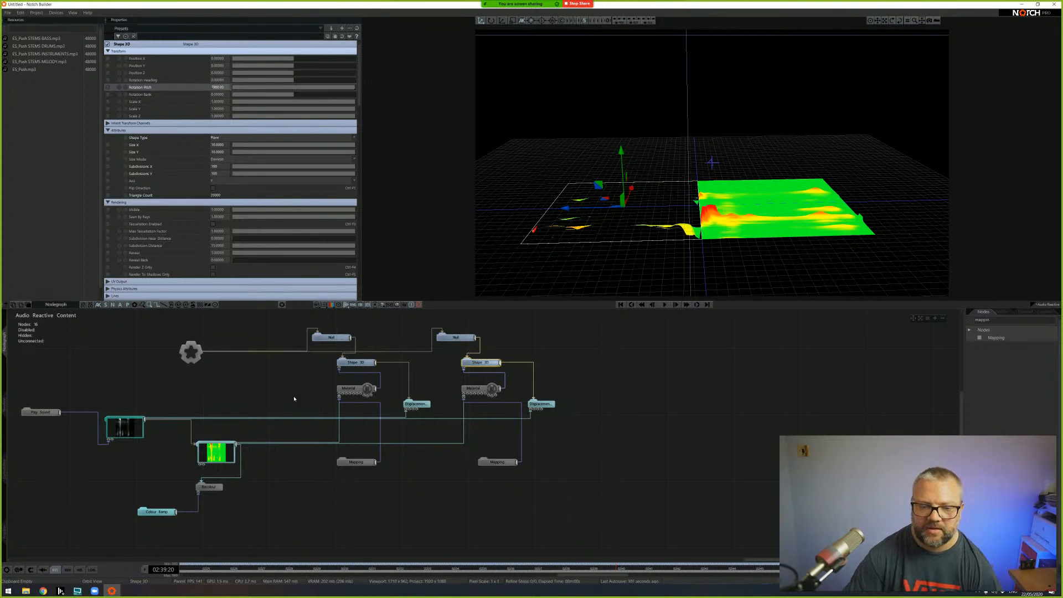
- Set the second Material's Backface Cull Mode to Double Sided and check both planes in playback
left_click(476, 388)
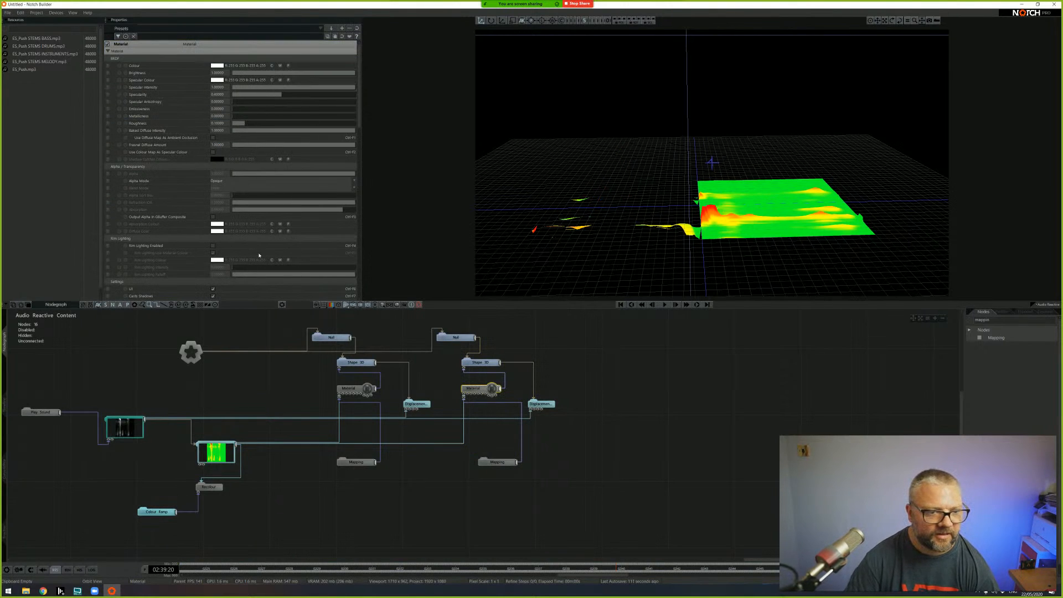
left_click(222, 181)
left_click(222, 182)
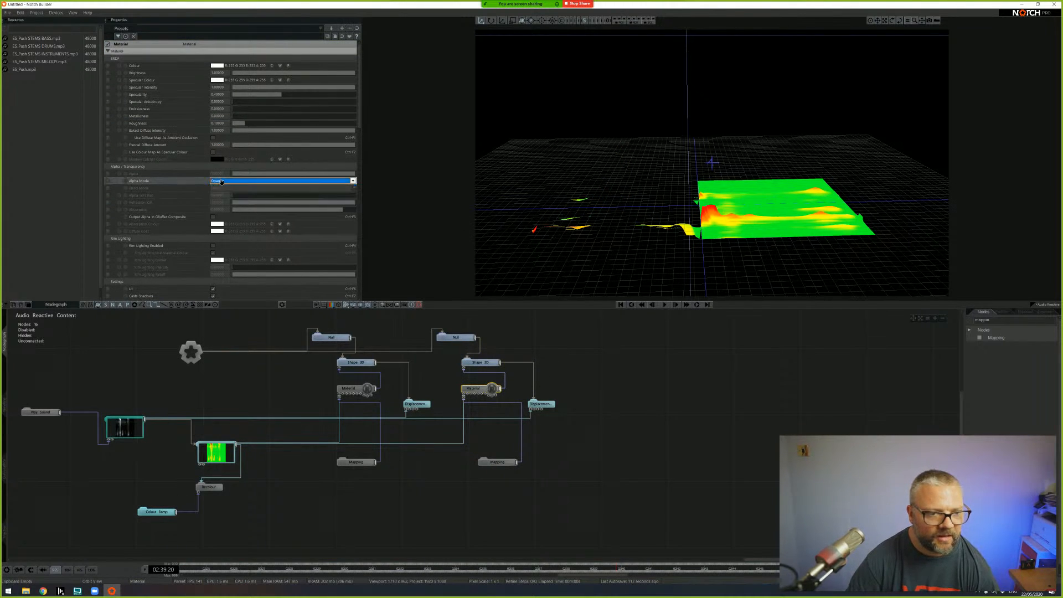
scroll(240, 232, "down", 5)
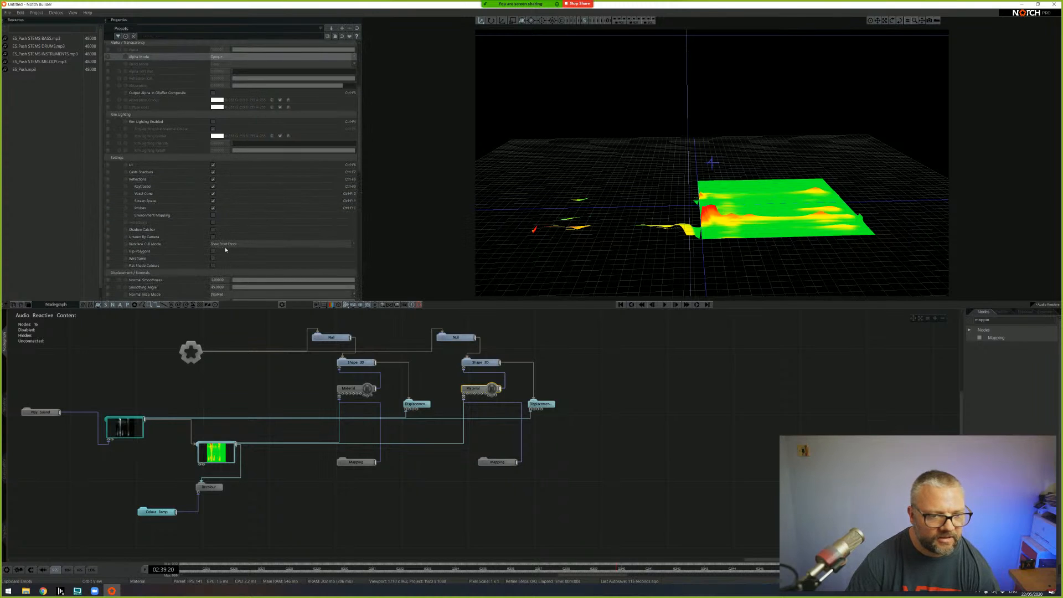
left_click(234, 246)
left_click(294, 252)
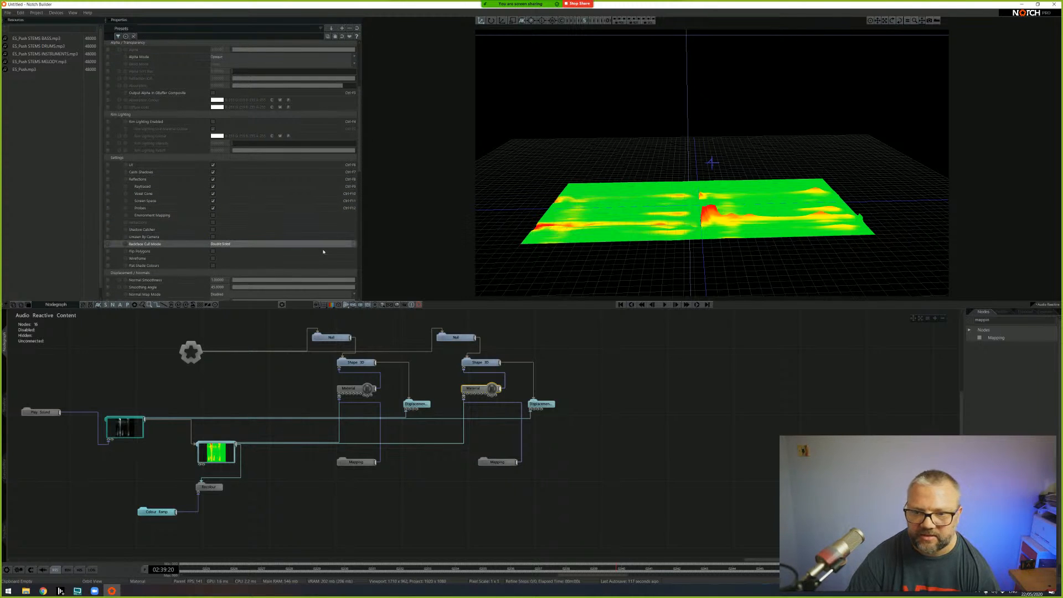
key("space")
left_click_drag(808, 267, 645, 268)
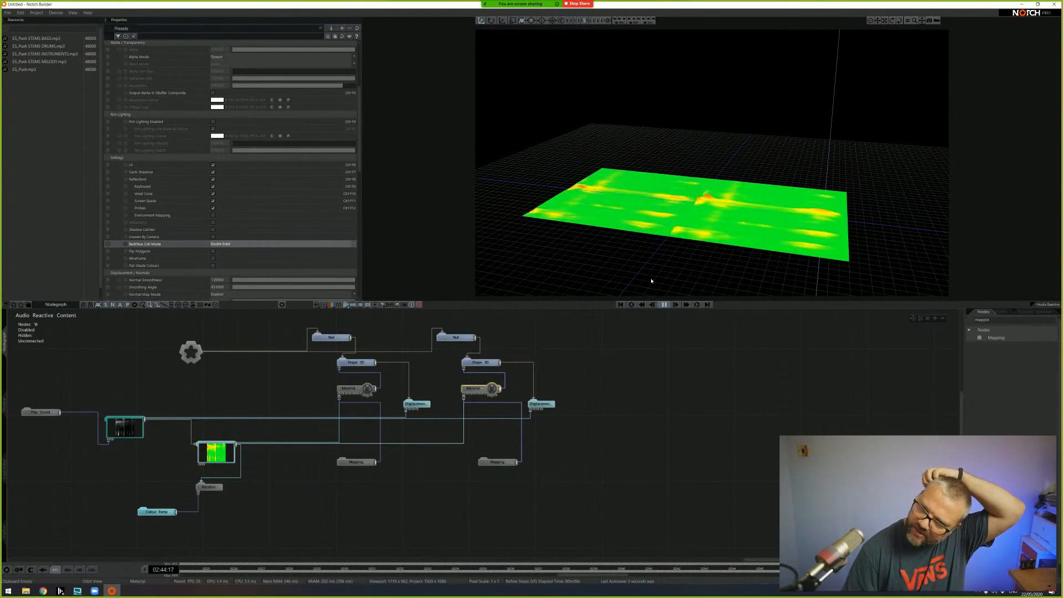
left_click_drag(653, 242, 686, 247)
key("space")
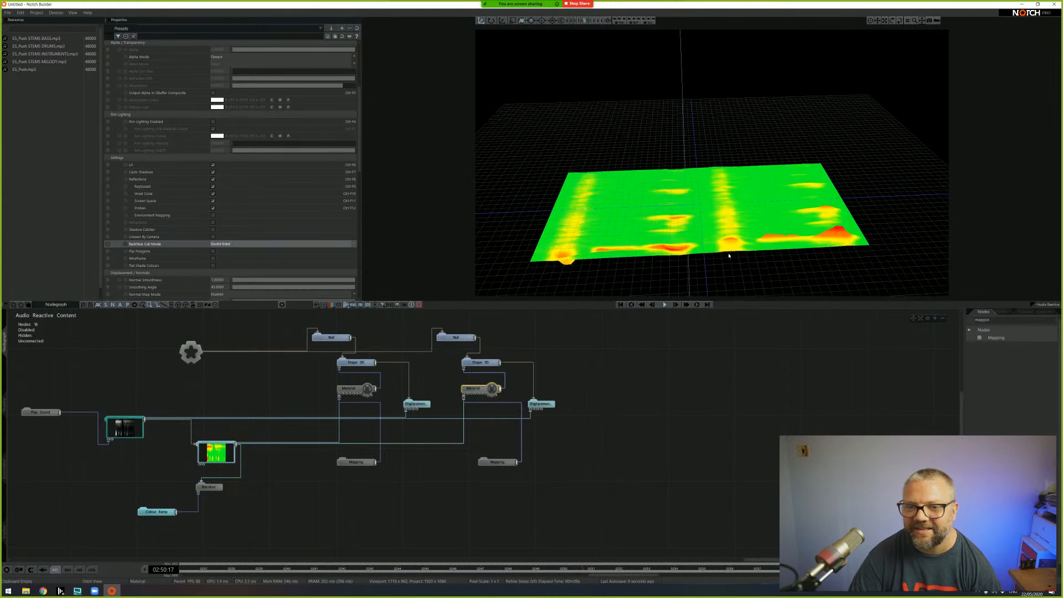
- Reset the second Shape 3D node's Rotation Pitch to 0
left_click(481, 362)
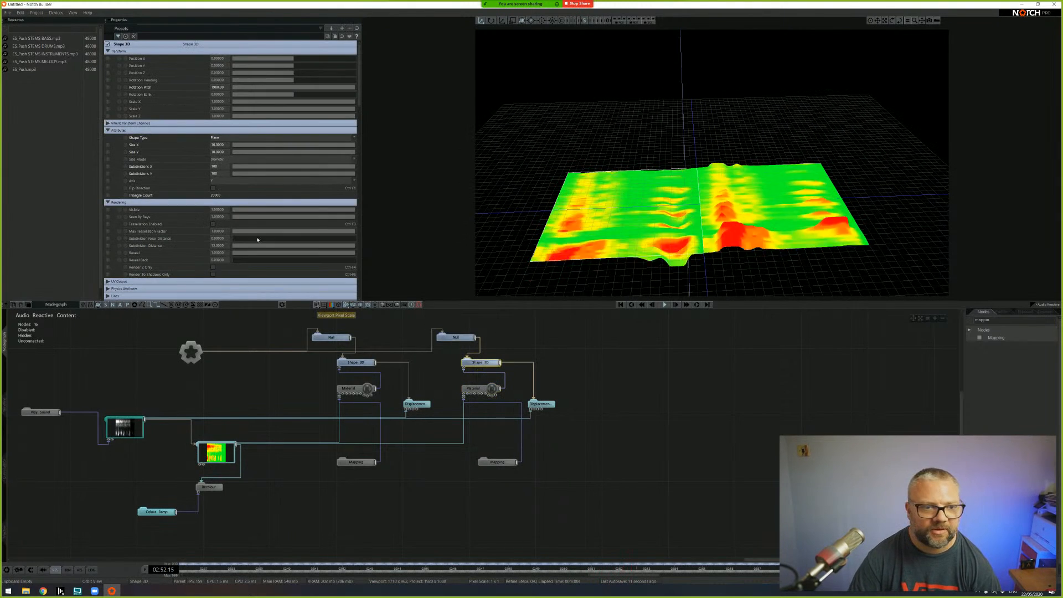
double_click(217, 87)
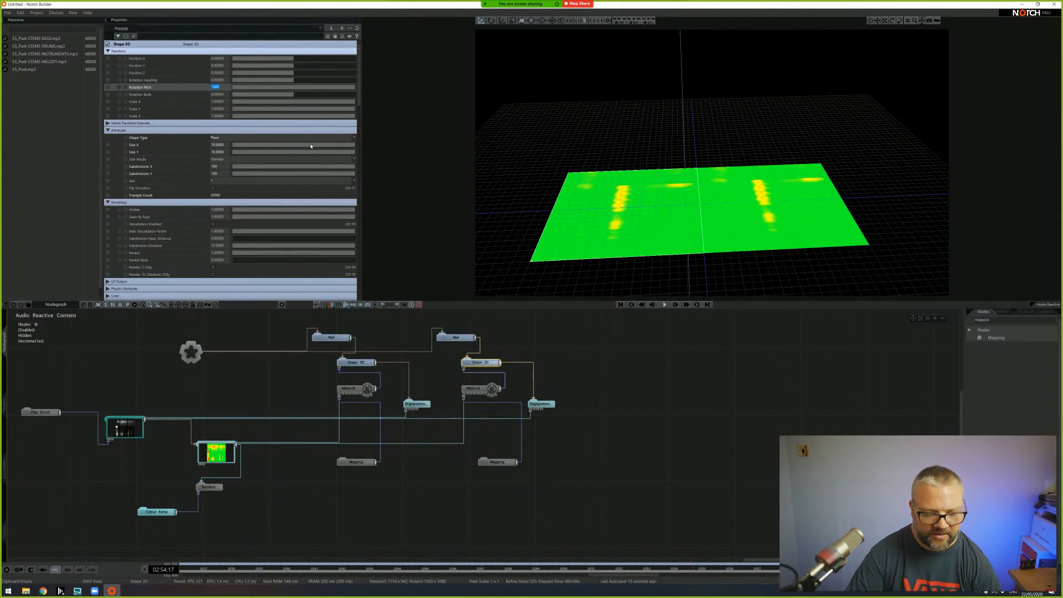
type("0")
key("Return")
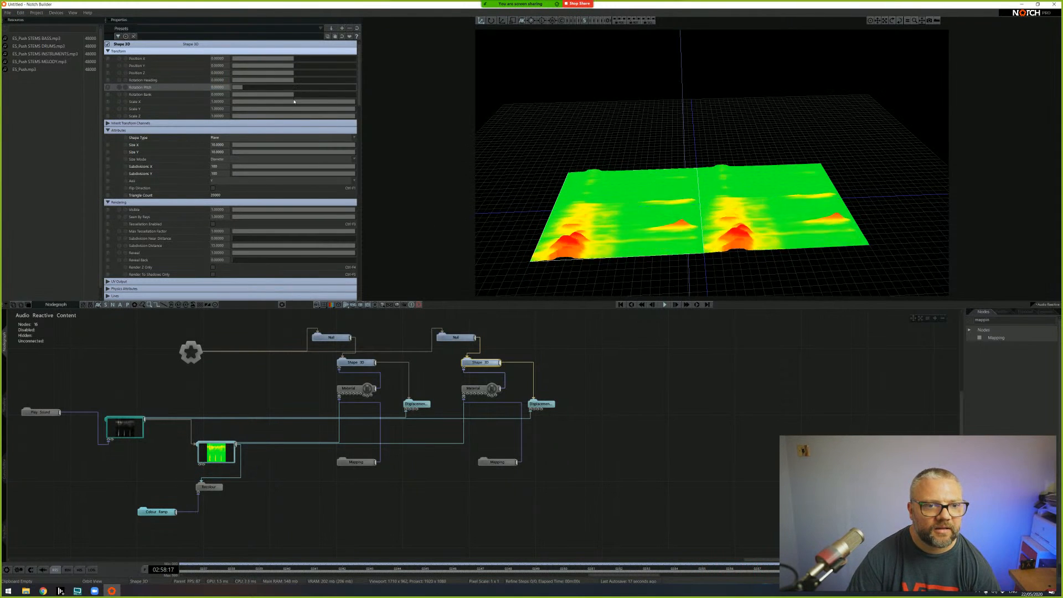
left_click_drag(308, 95, 302, 98)
key("ctrl+z")
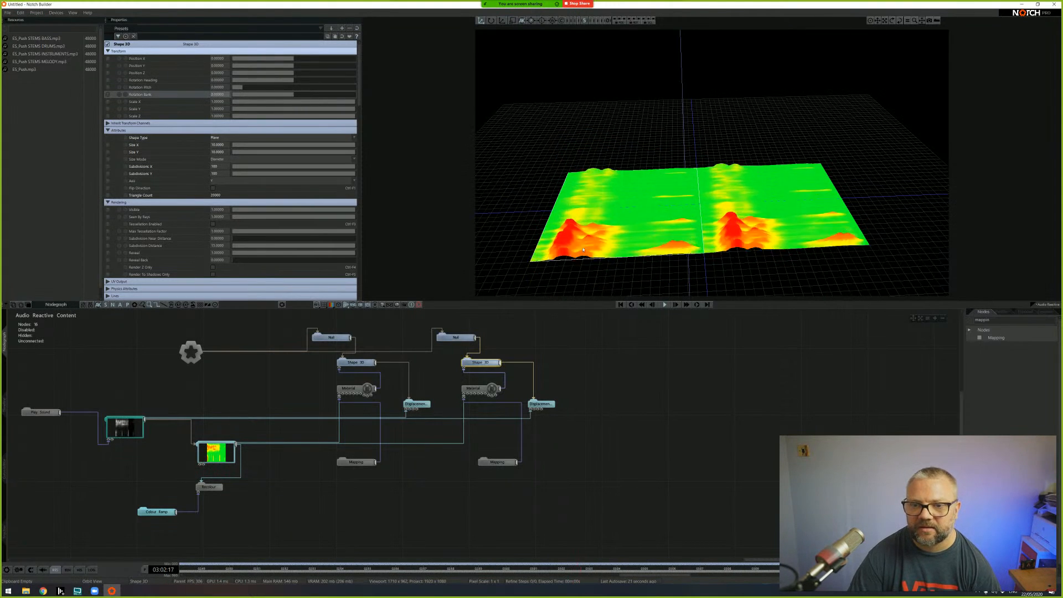
- Try a Scale X of -1 on the second Shape 3D node
double_click(220, 102)
type("-1")
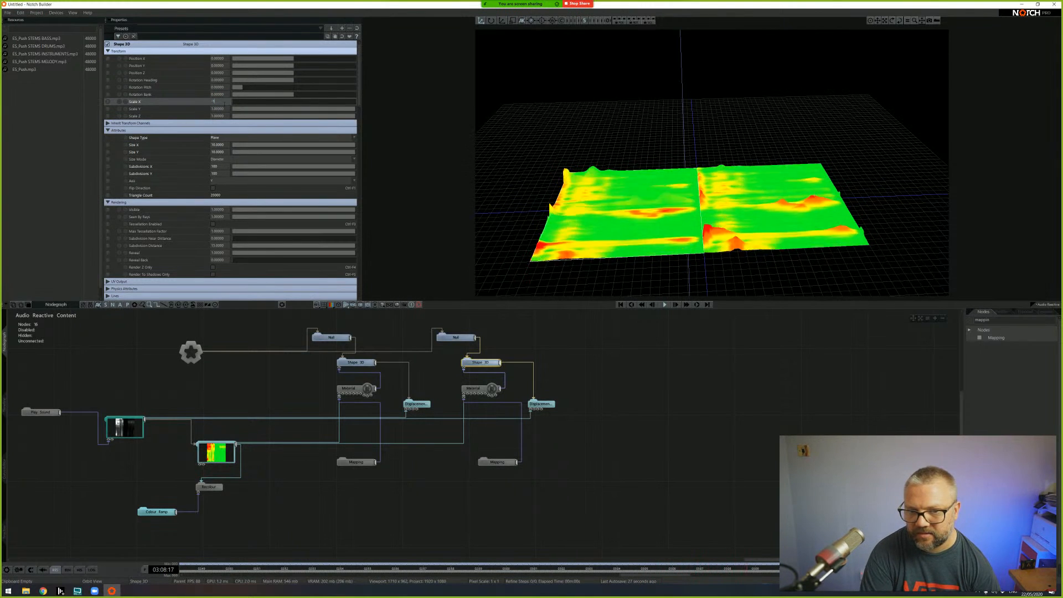
key("Return")
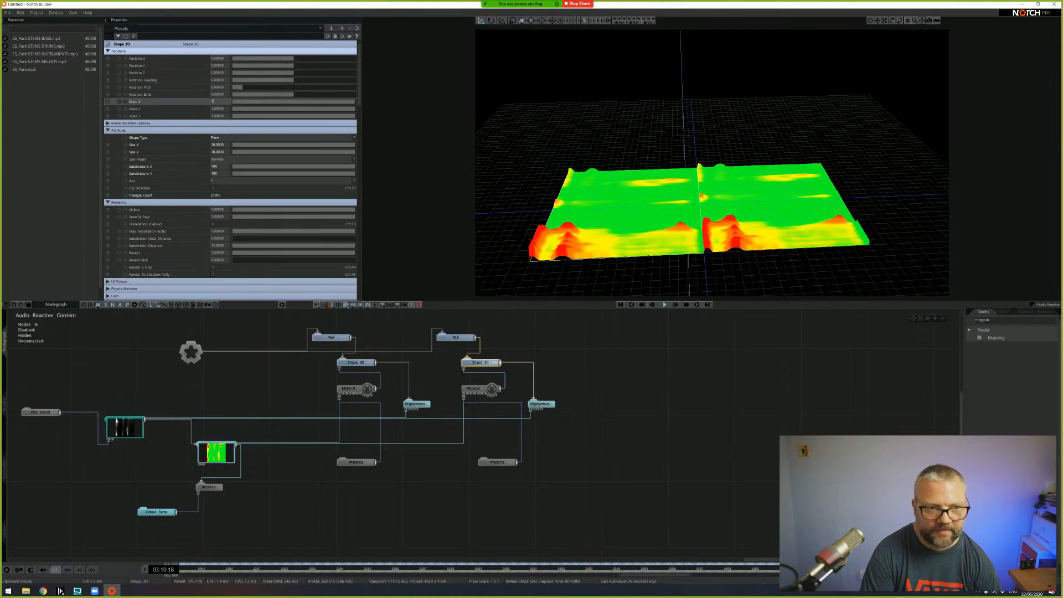
- Set the second Shape 3D node's Scale Z to -1
left_click(224, 116)
type("-1")
key("Return")
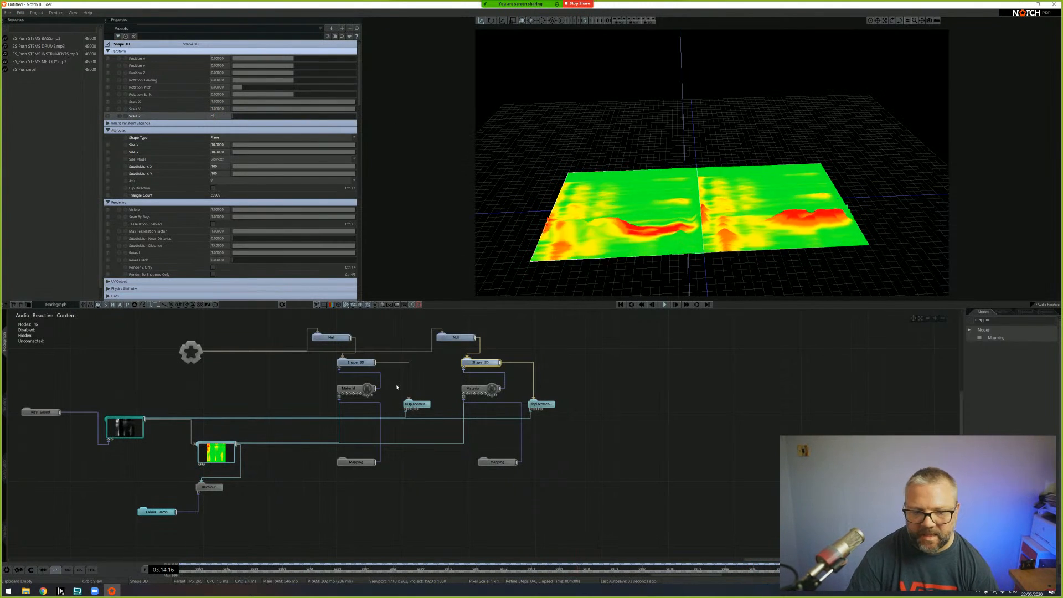
- Set the second Mapping node's Scale Z to -1
left_click(499, 461)
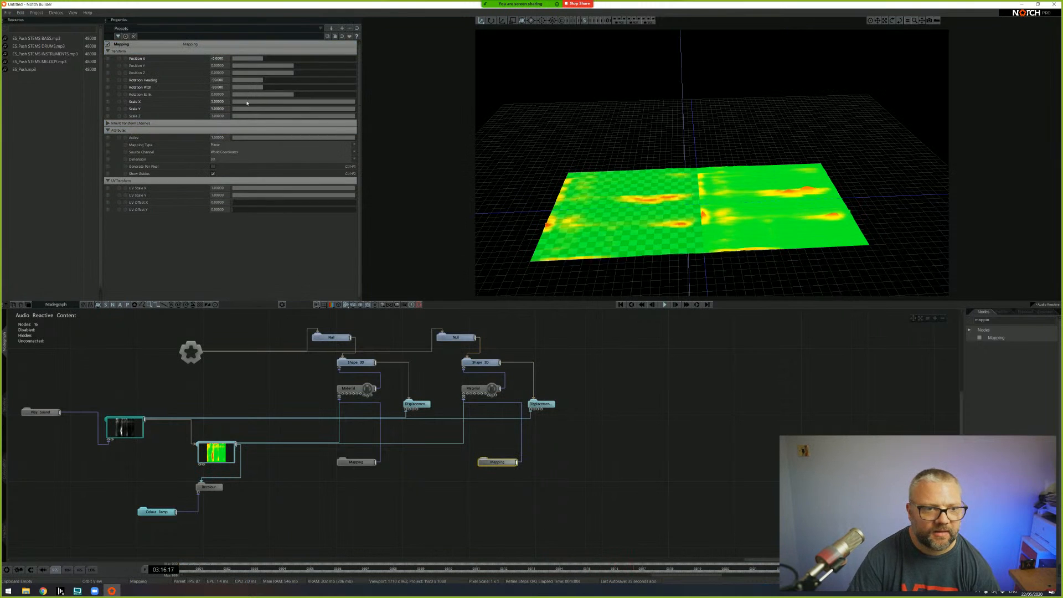
double_click(223, 116)
type("-1")
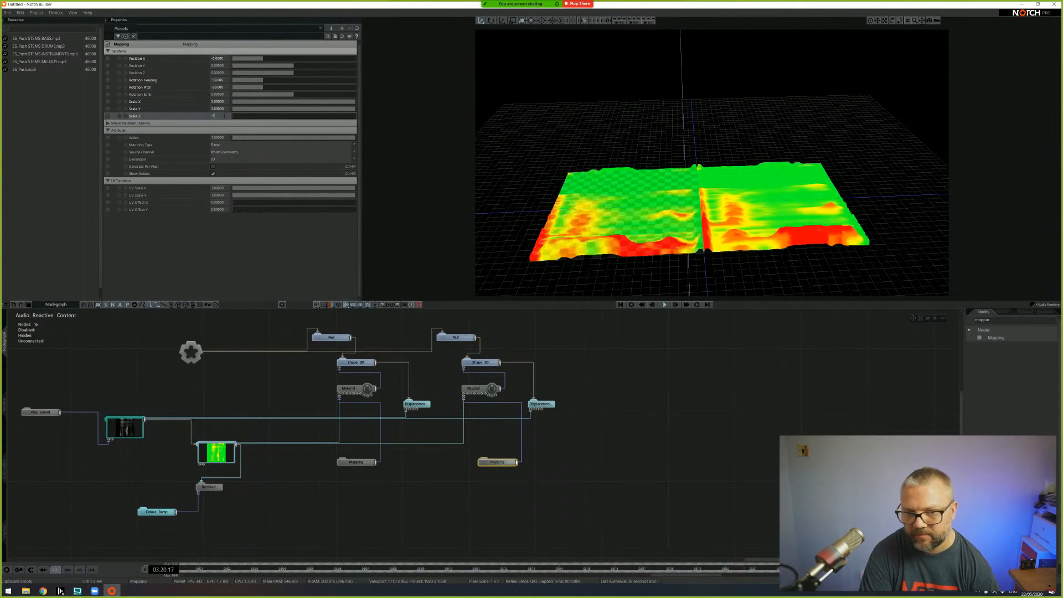
- Try to change the second Mapping node's Rotation Pitch to 90 and inspect the planes from a low angle
double_click(218, 87)
type("90")
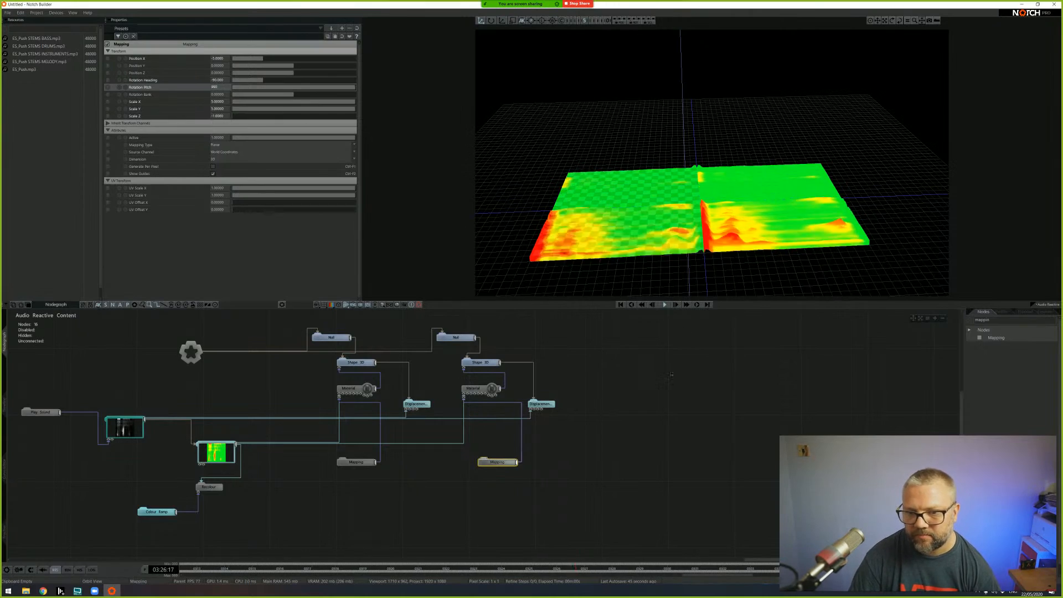
left_click(670, 375)
right_click_drag(654, 193, 657, 222)
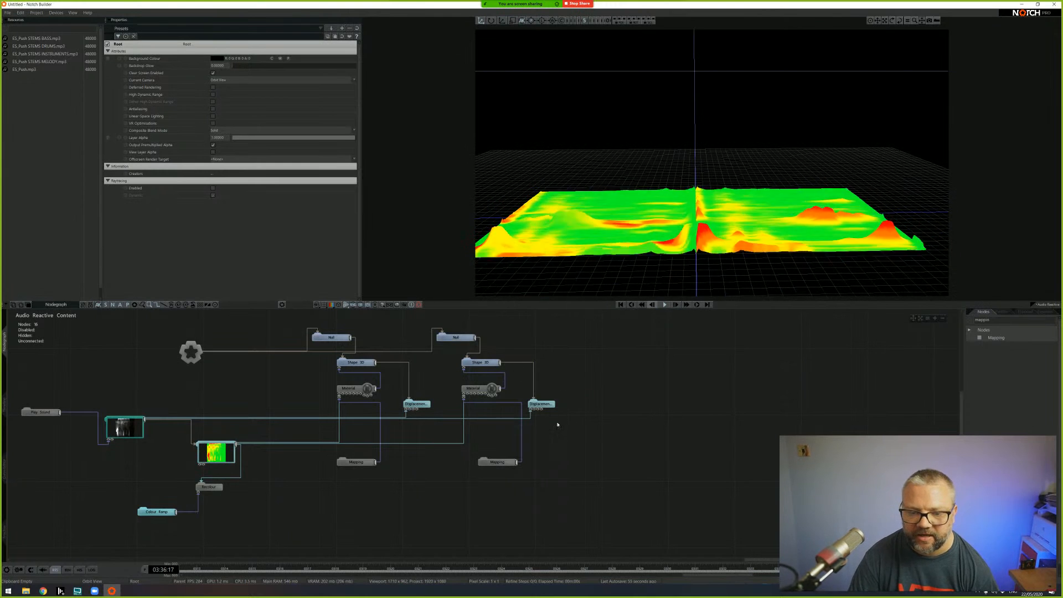
- Set the second Mapping node's Rotation Pitch to 90 and check the symmetry of the two planes
left_click(498, 462)
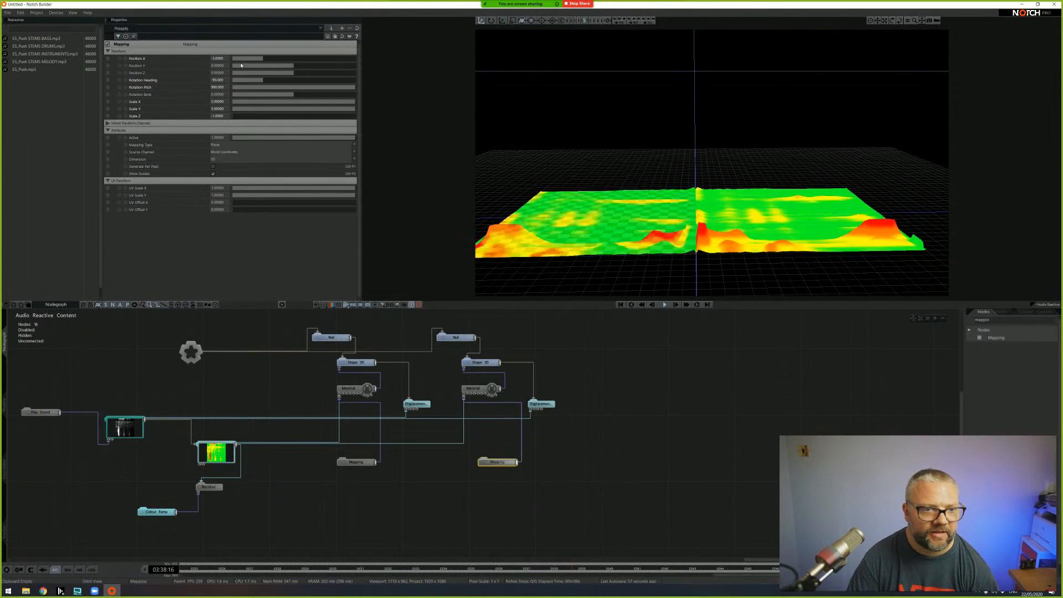
left_click(217, 88)
type("90")
key("Return")
left_click_drag(613, 172, 609, 298)
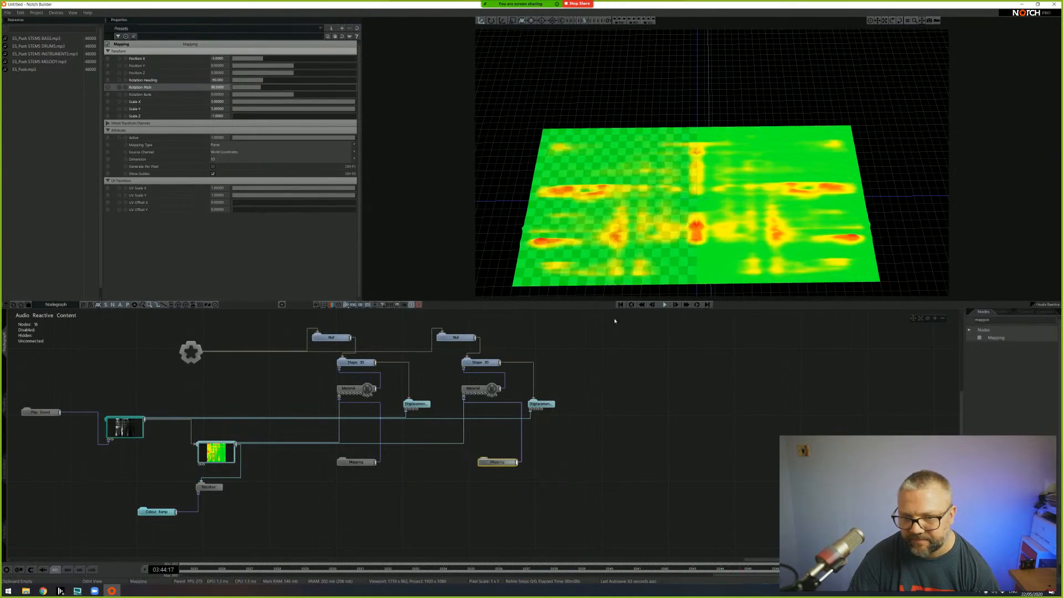
left_click(577, 317)
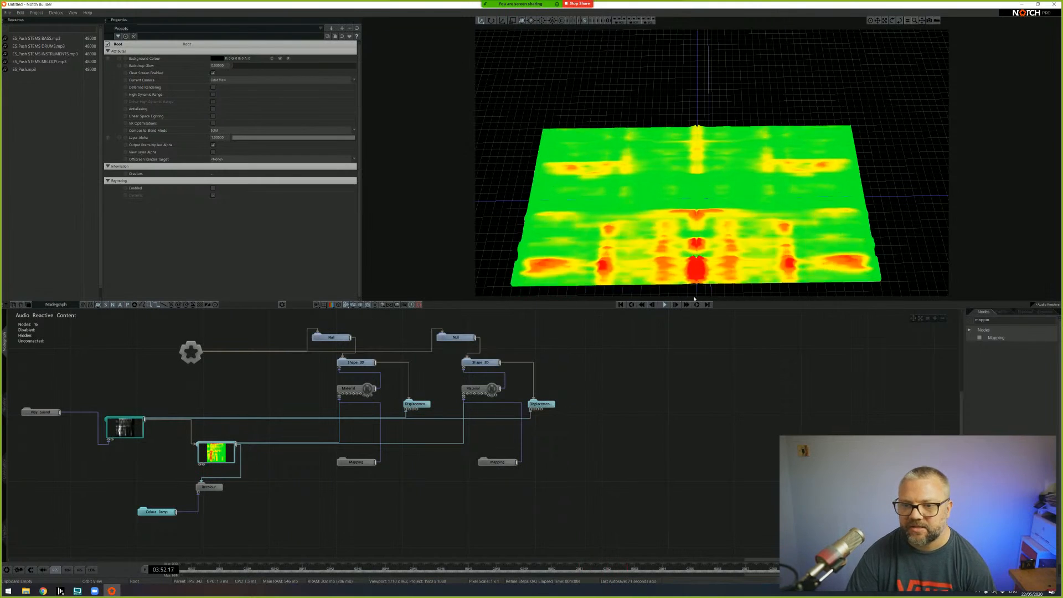
right_click_drag(695, 290, 643, 144)
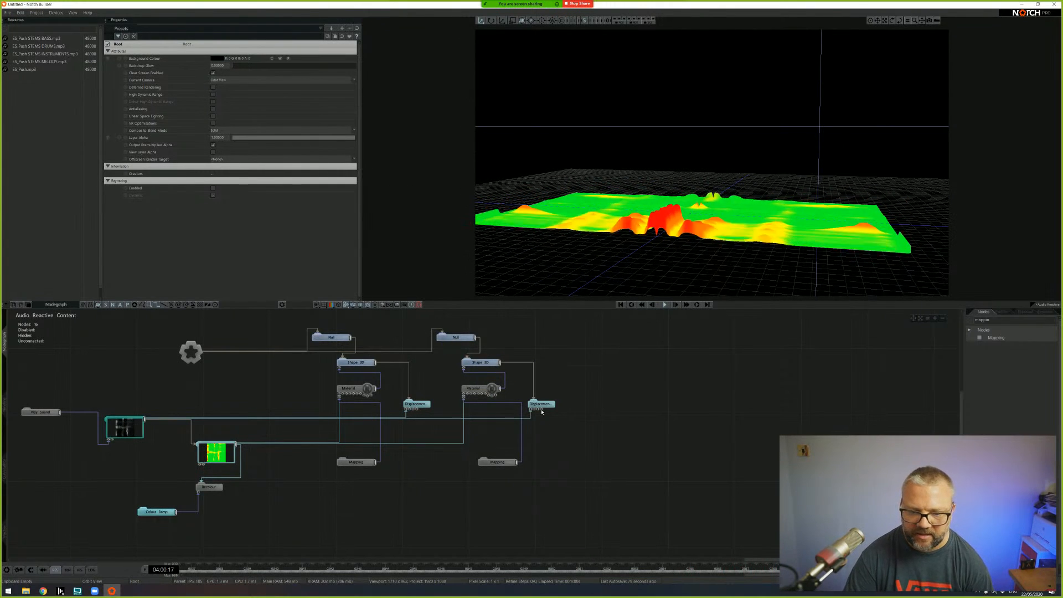
- Review the settings of the first Displacement, second Shape 3D and second Mapping nodes against the displaced planes
left_click(417, 405)
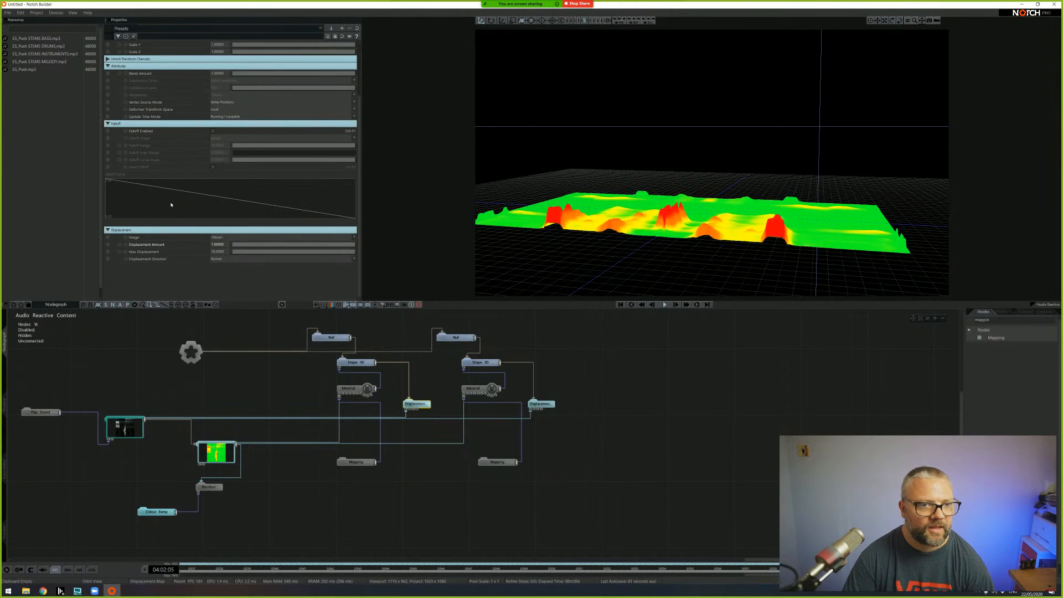
left_click(480, 363)
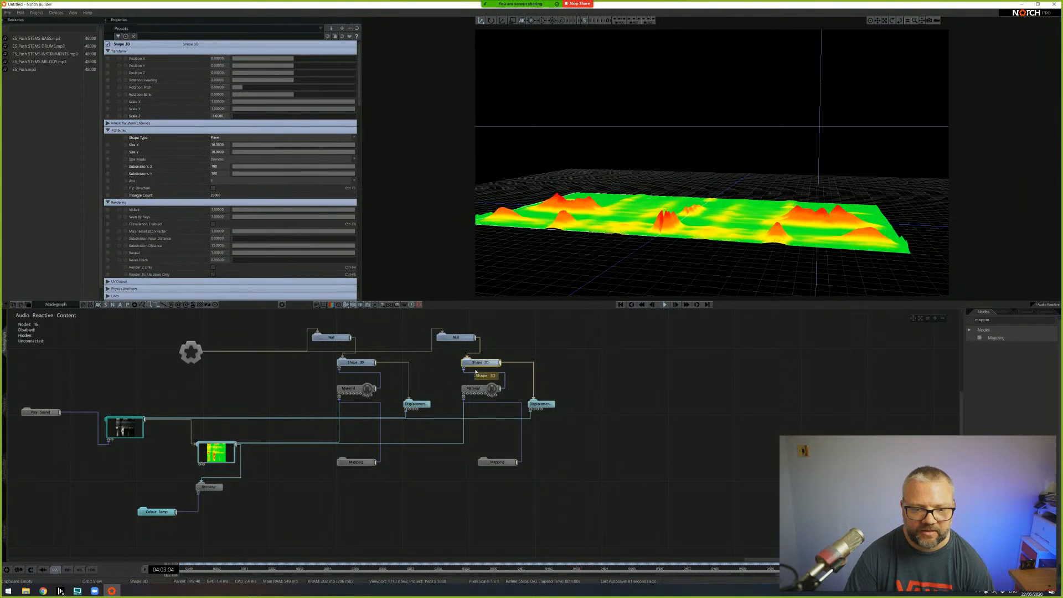
left_click(501, 462)
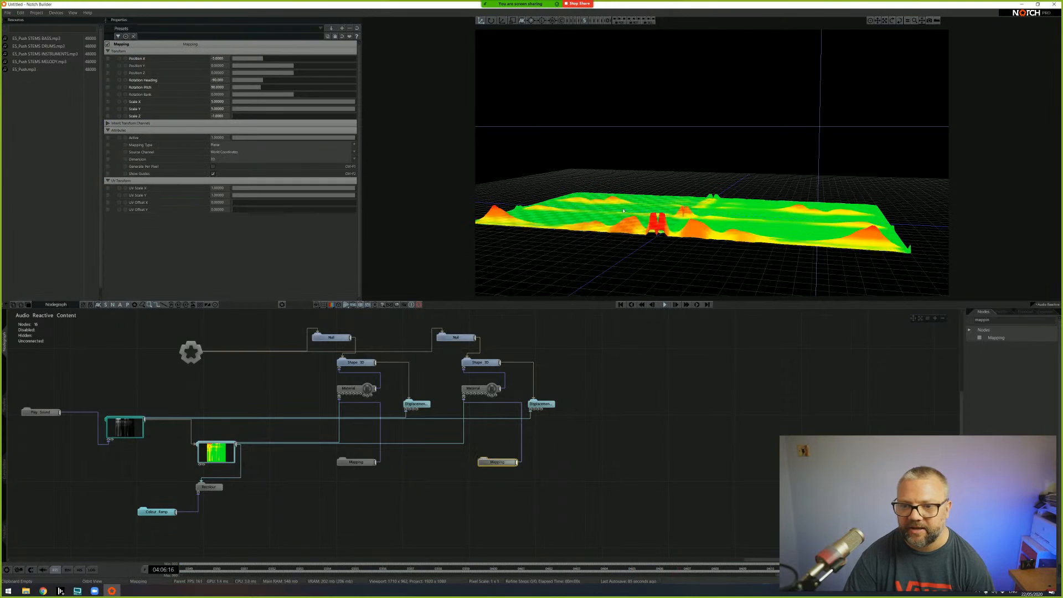
right_click_drag(700, 227, 651, 234)
left_click_drag(616, 286, 673, 268)
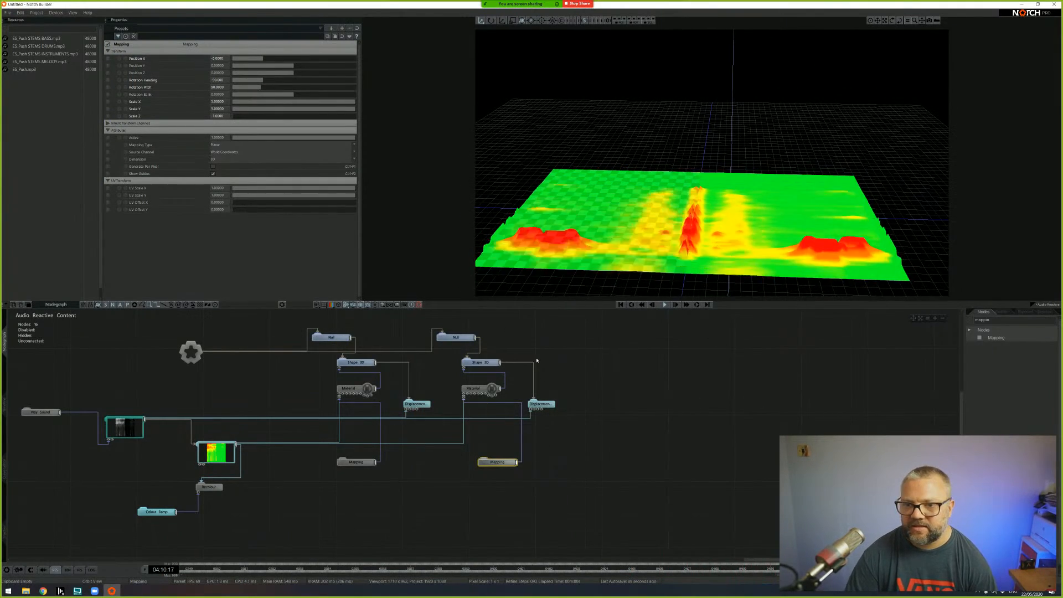
- Search the node library for null and add a Null node above the two existing Null nodes
left_click(971, 322)
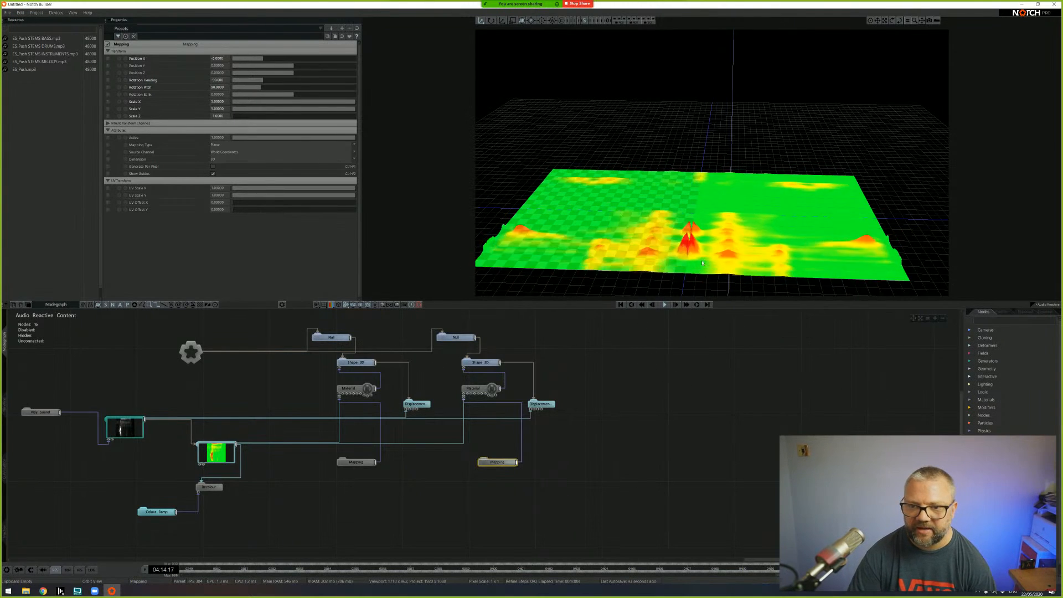
left_click(658, 336)
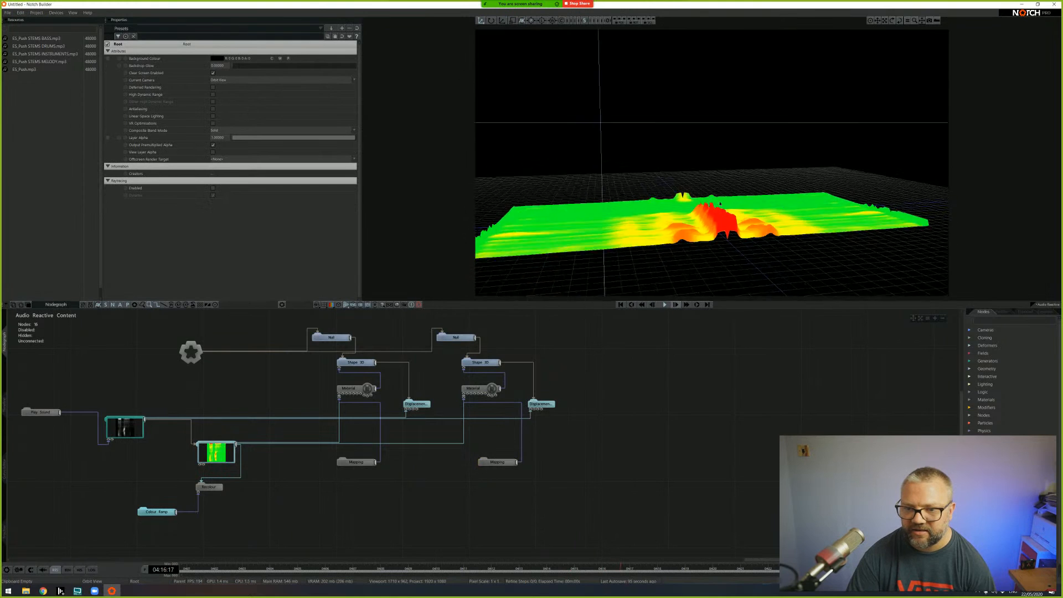
left_click_drag(702, 230, 696, 245)
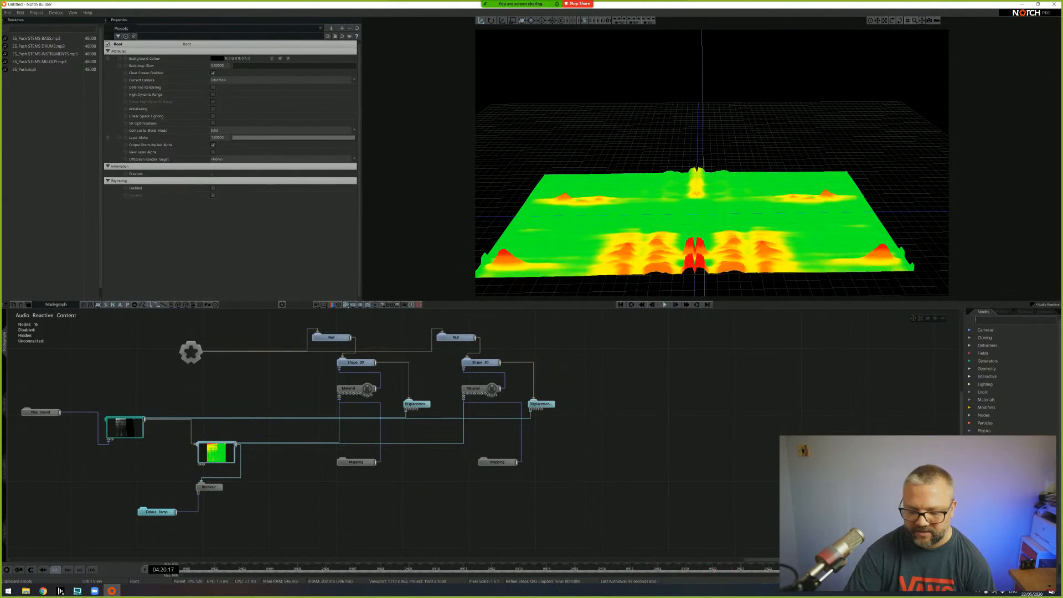
type("null")
left_click_drag(987, 349, 450, 367)
left_click_drag(320, 315, 392, 375)
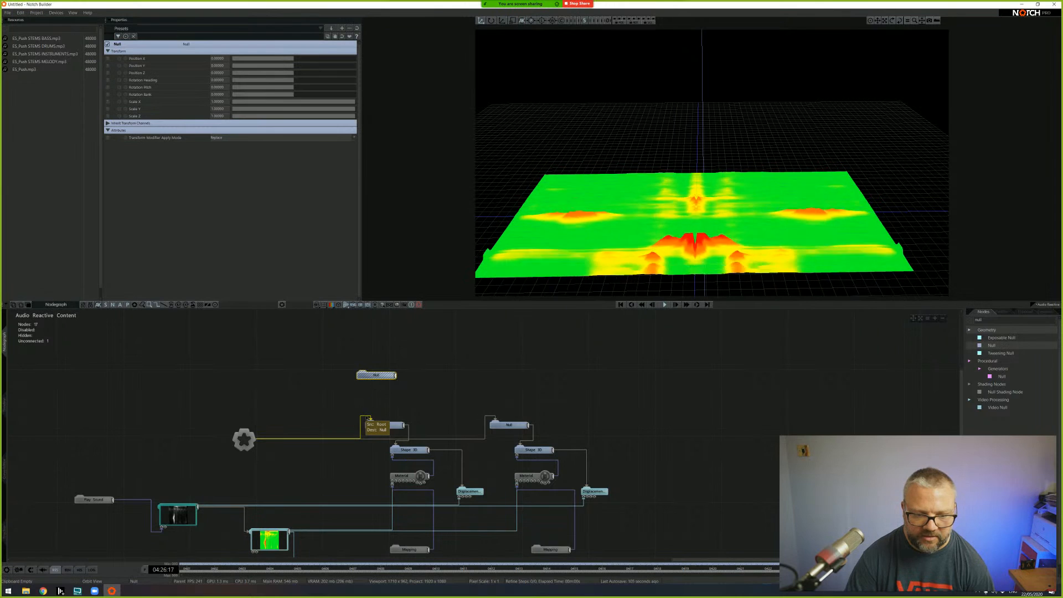
- Detach the two Nulls from the Root, connect both under the new Null, and connect that Null to the Root
right_click(362, 423)
right_click(485, 435)
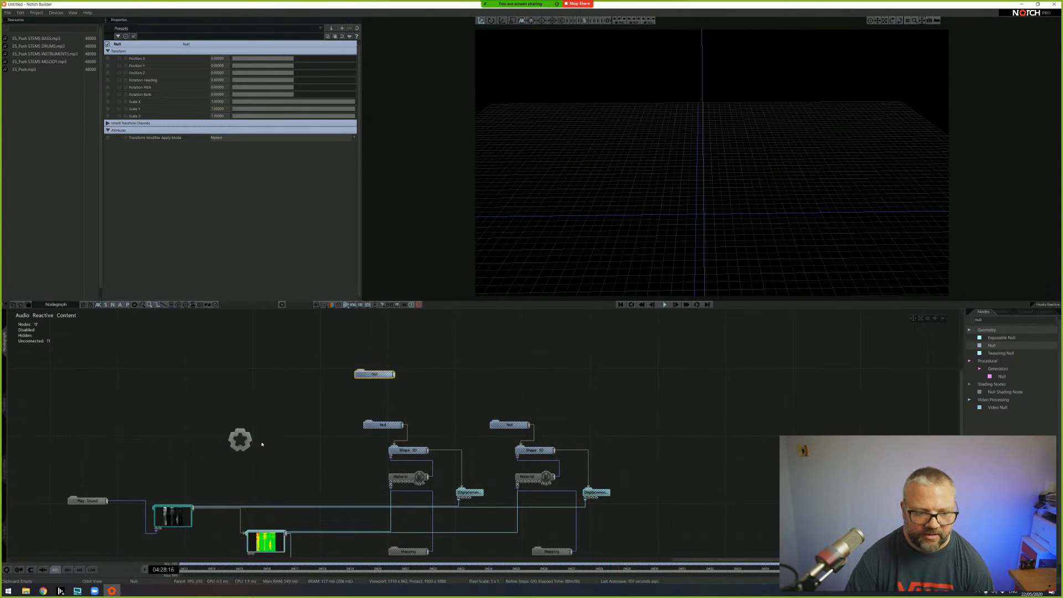
left_click_drag(371, 438, 374, 425)
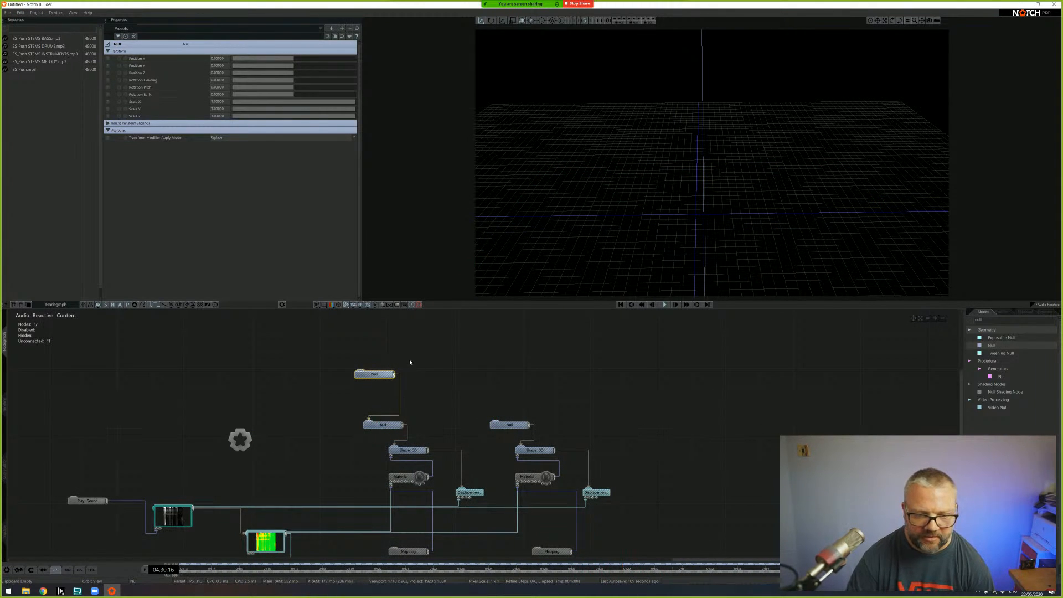
left_click_drag(509, 428, 509, 425)
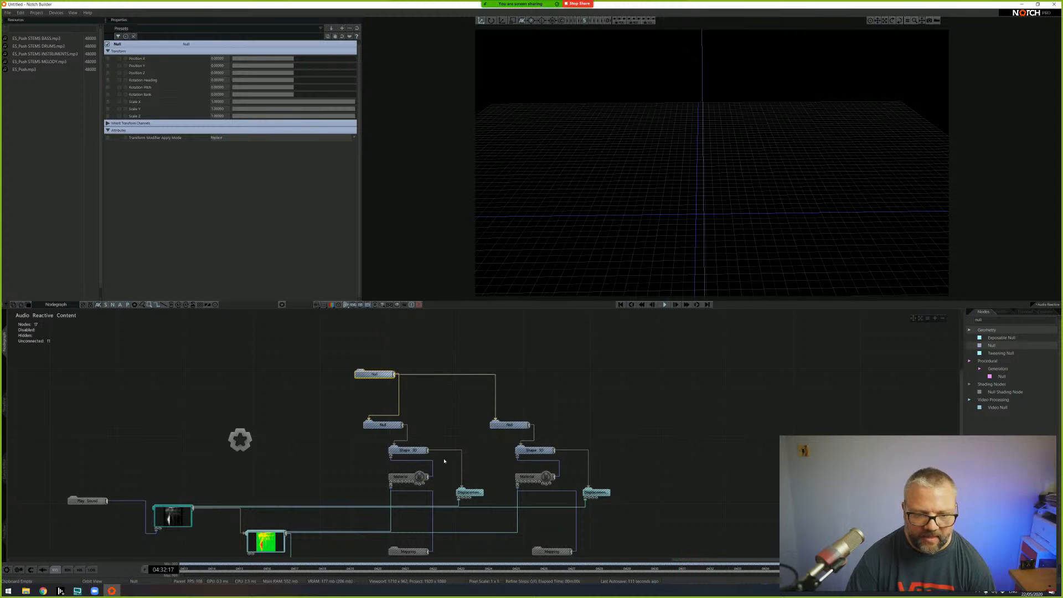
left_click_drag(240, 441, 383, 390)
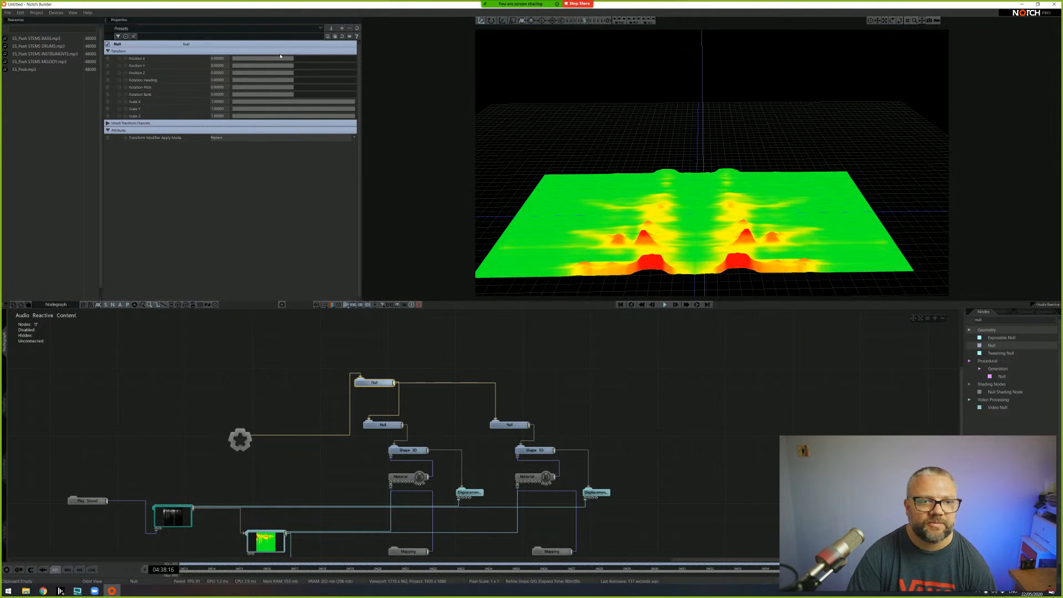
- Try shifting both planes together through the parent Null's Position X and point out the two Mapping nodes
left_click_drag(295, 61, 276, 61)
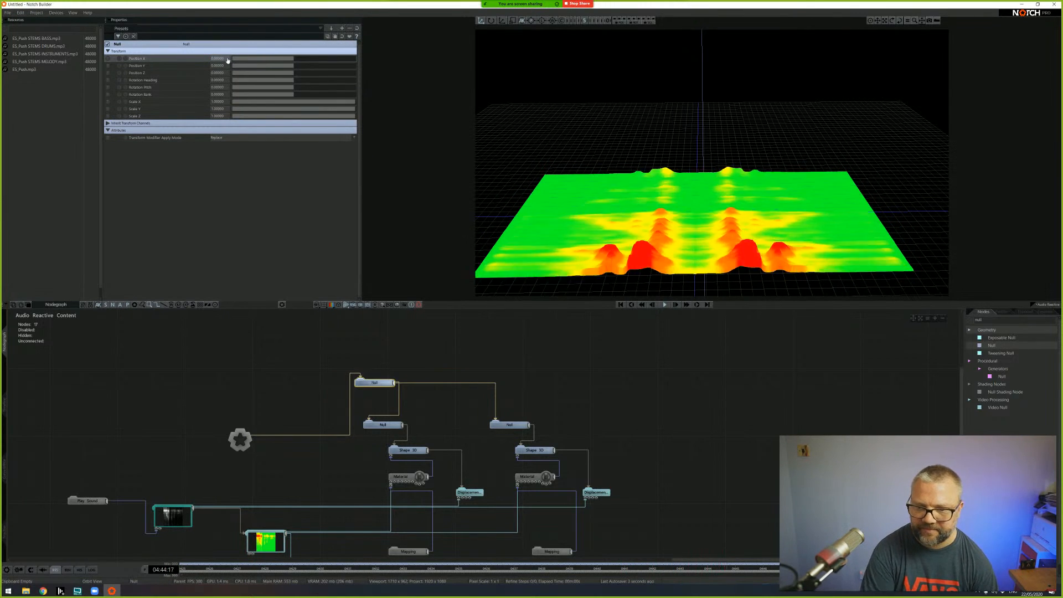
left_click(413, 552)
left_click(552, 551)
left_click(672, 252)
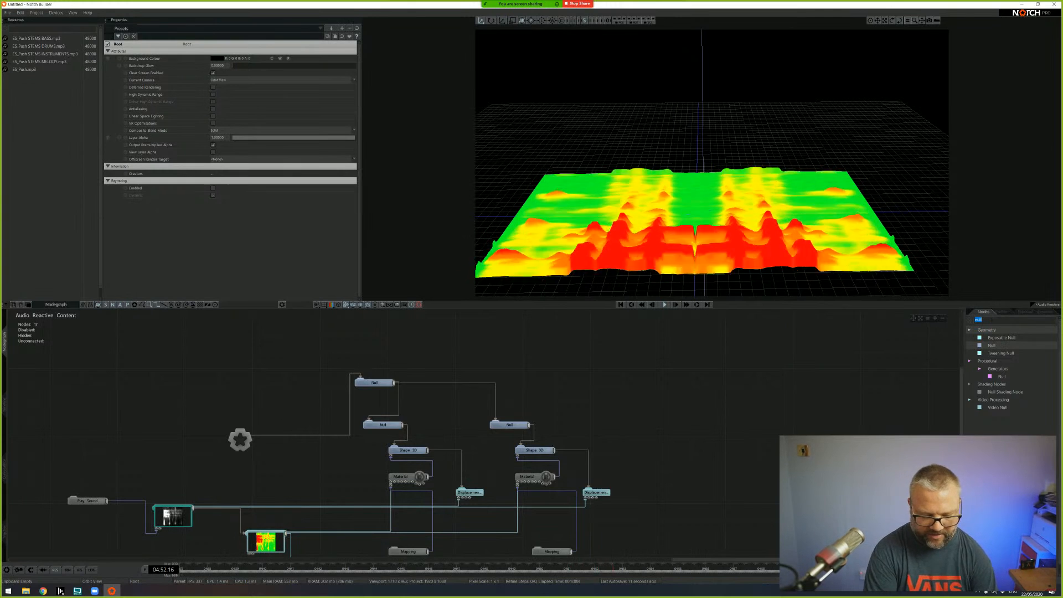
- Search the node library for cloner and insert a Cloner node between the Root and the parent Null
type("cloner")
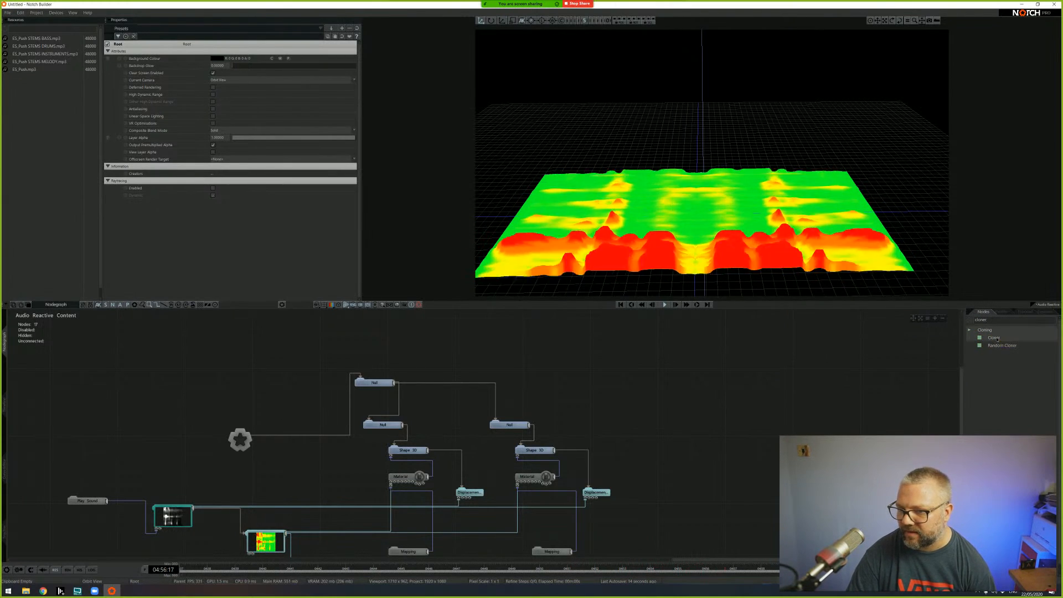
left_click_drag(311, 351, 313, 354)
left_click_drag(241, 439, 319, 355)
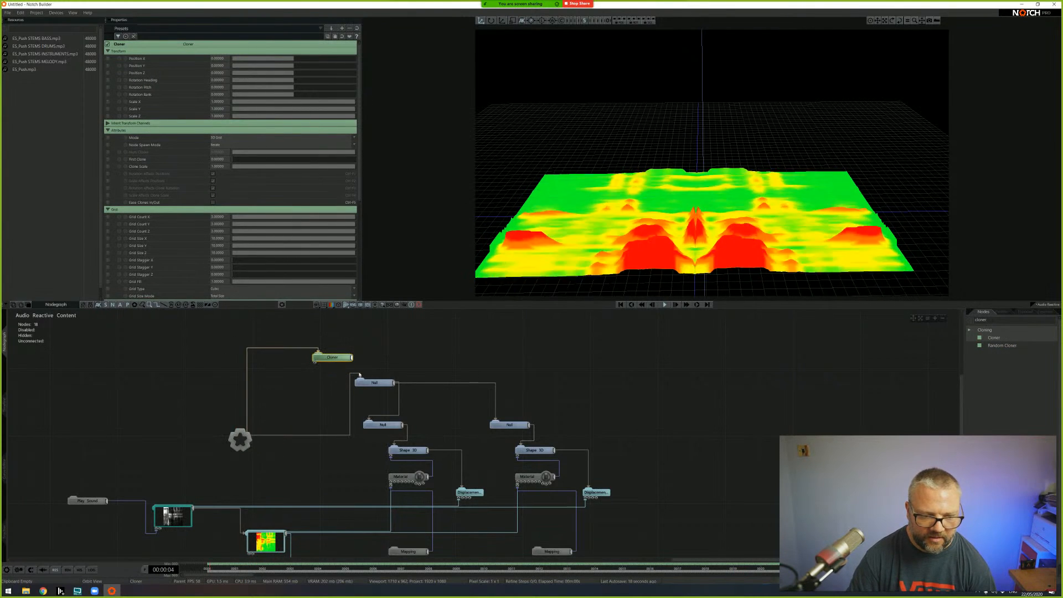
left_click(351, 409)
left_click_drag(351, 358, 370, 386)
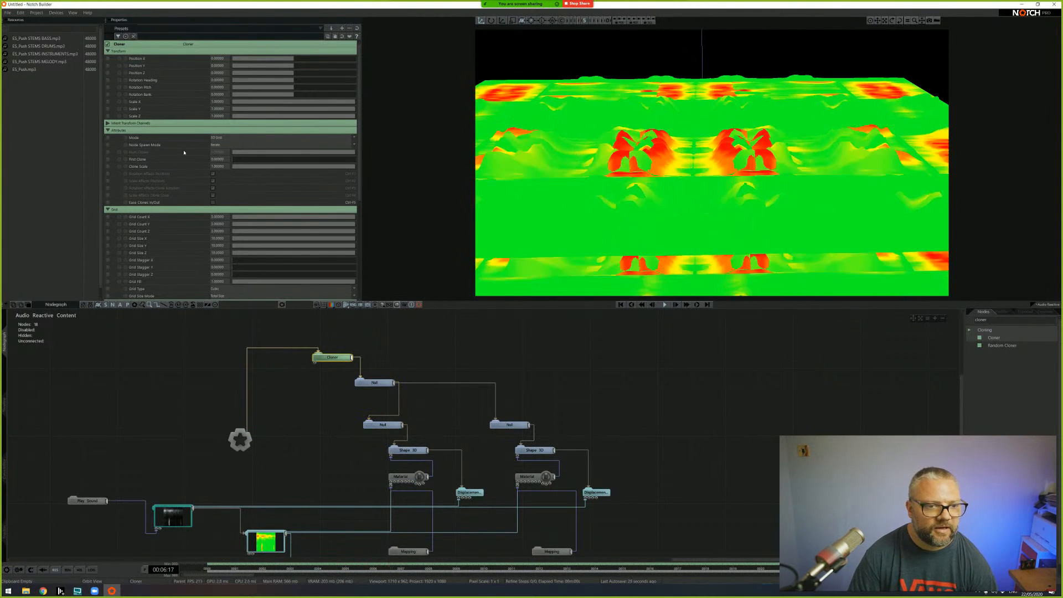
- Set the Cloner's Mode to Relative Cloning and its Num Clones to 10
left_click(280, 138)
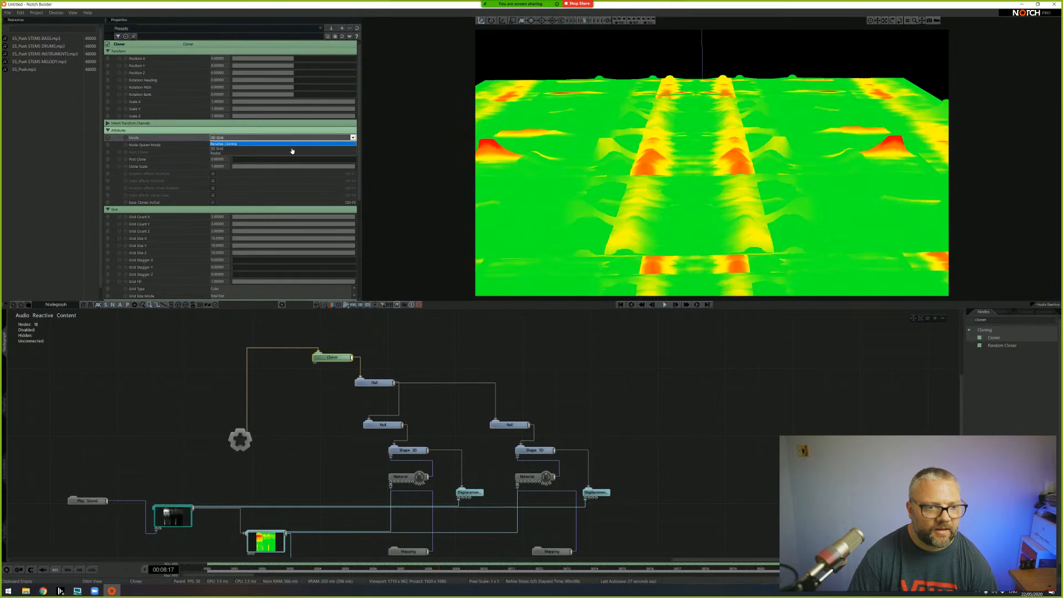
left_click(293, 144)
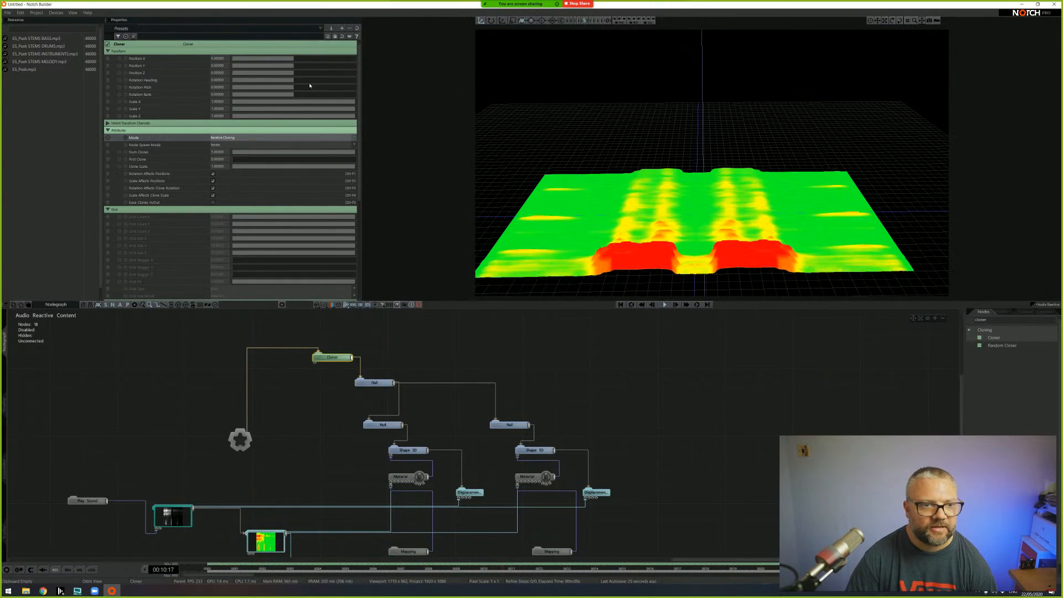
left_click(227, 152)
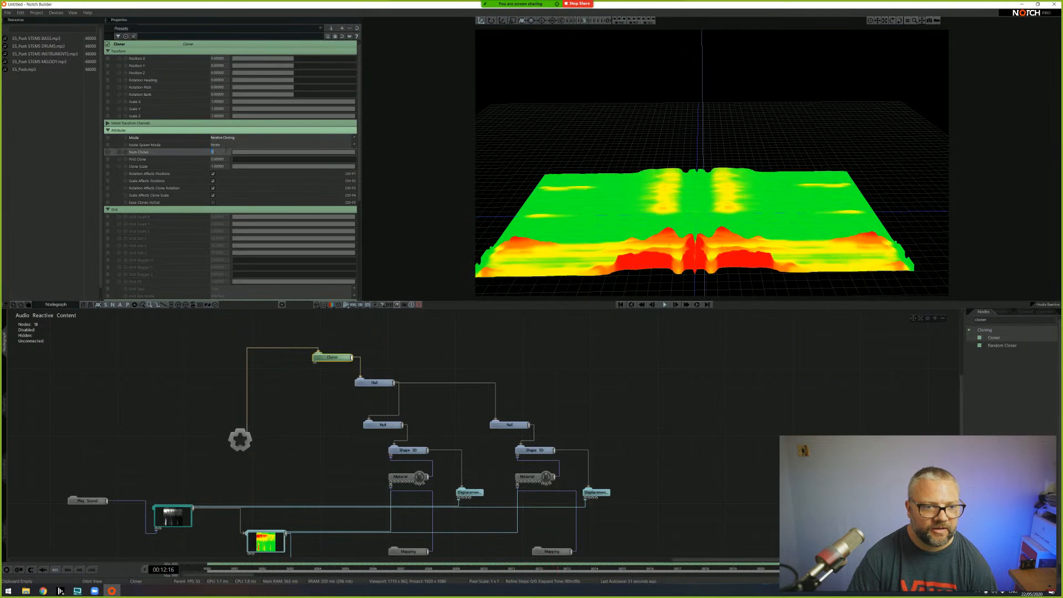
type("10")
key("Return")
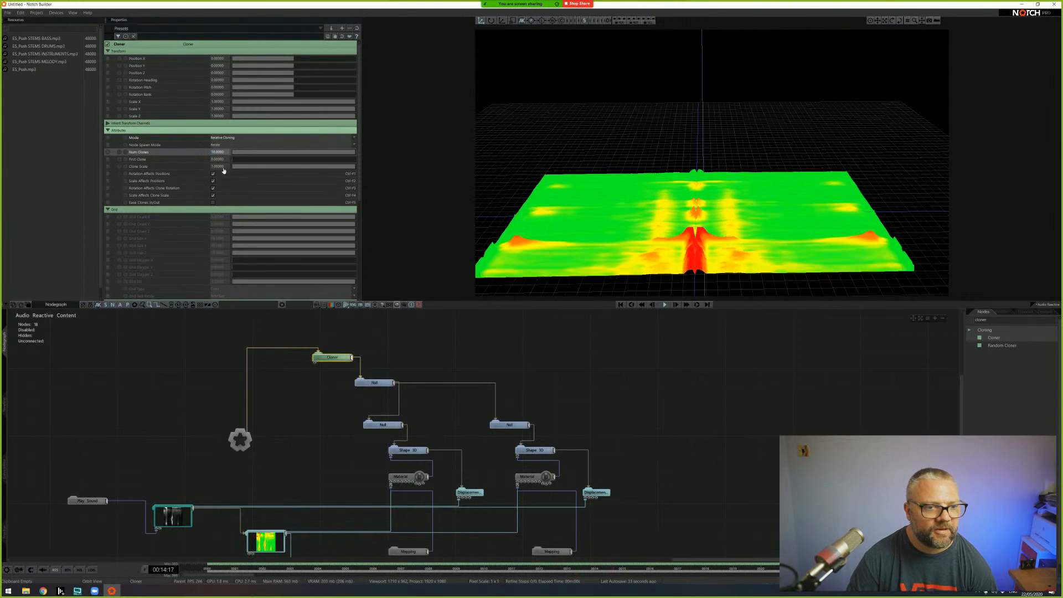
- Try a Cloner Position Z of 5 and inspect the spacing between the cloned planes
double_click(219, 59)
double_click(222, 72)
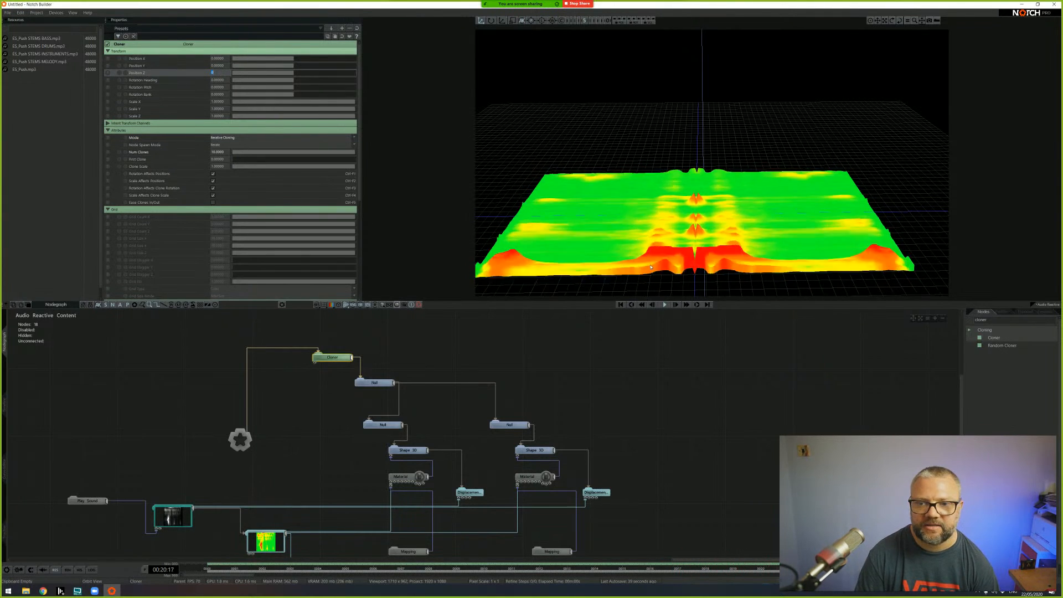
left_click_drag(296, 75, 326, 76)
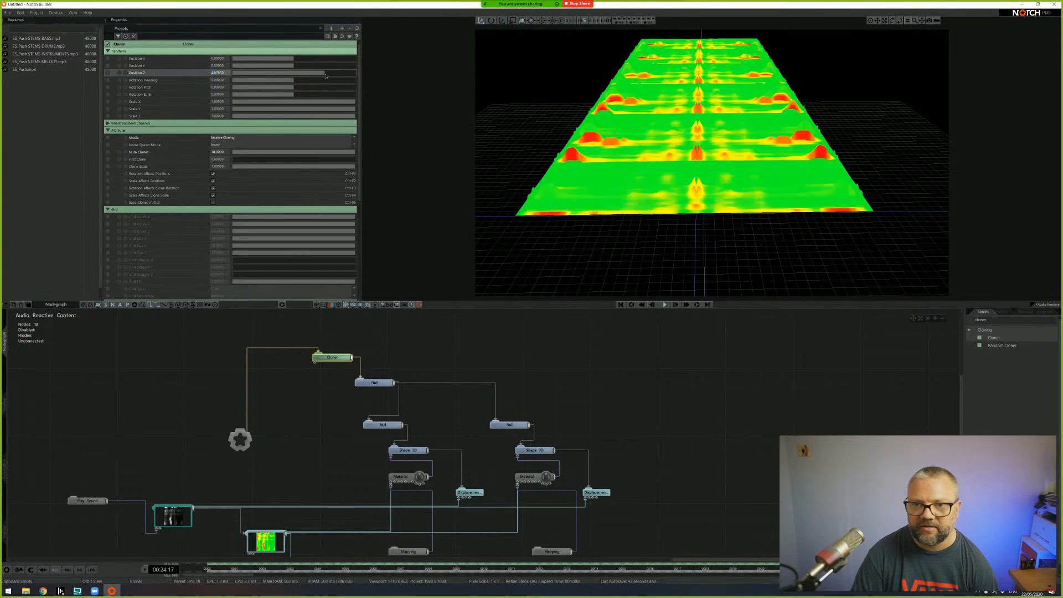
double_click(227, 75)
type("5")
key("Return")
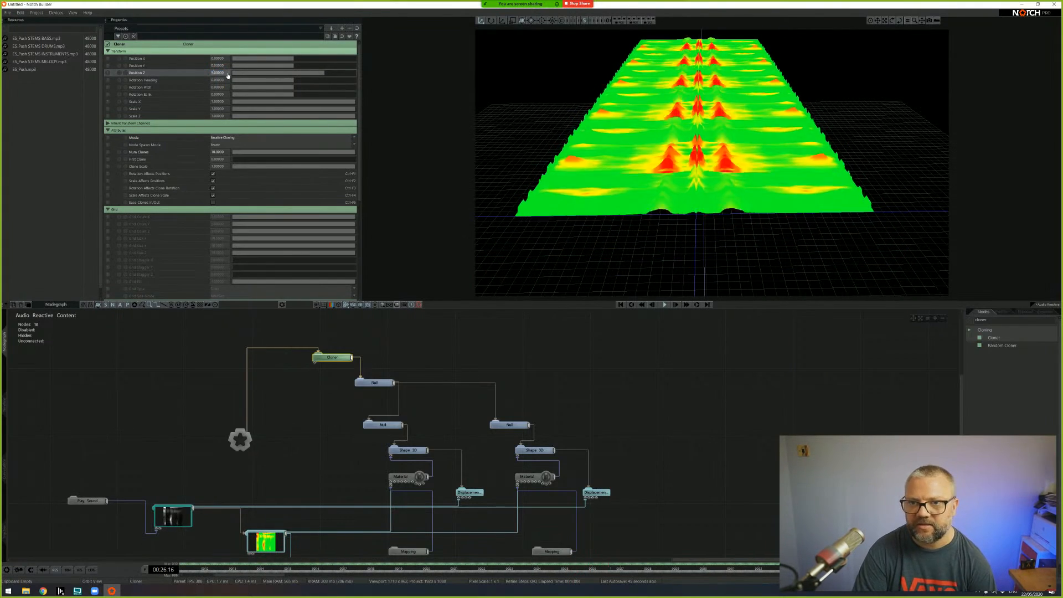
left_click_drag(555, 135, 558, 144)
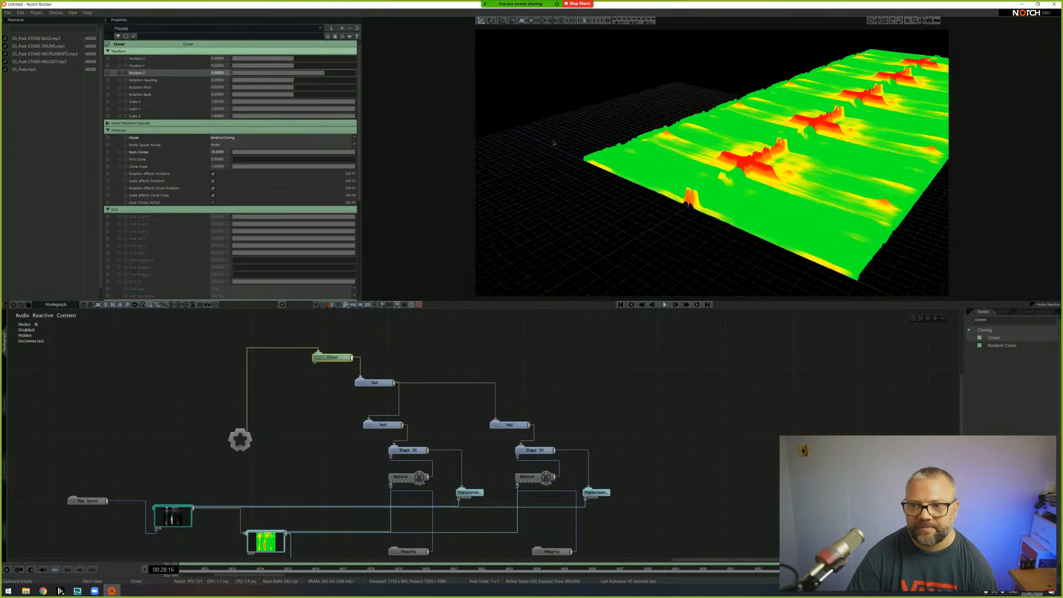
- Set the Cloner's Position Z to 10, and reduce it slightly to close the gaps between clones
double_click(226, 74)
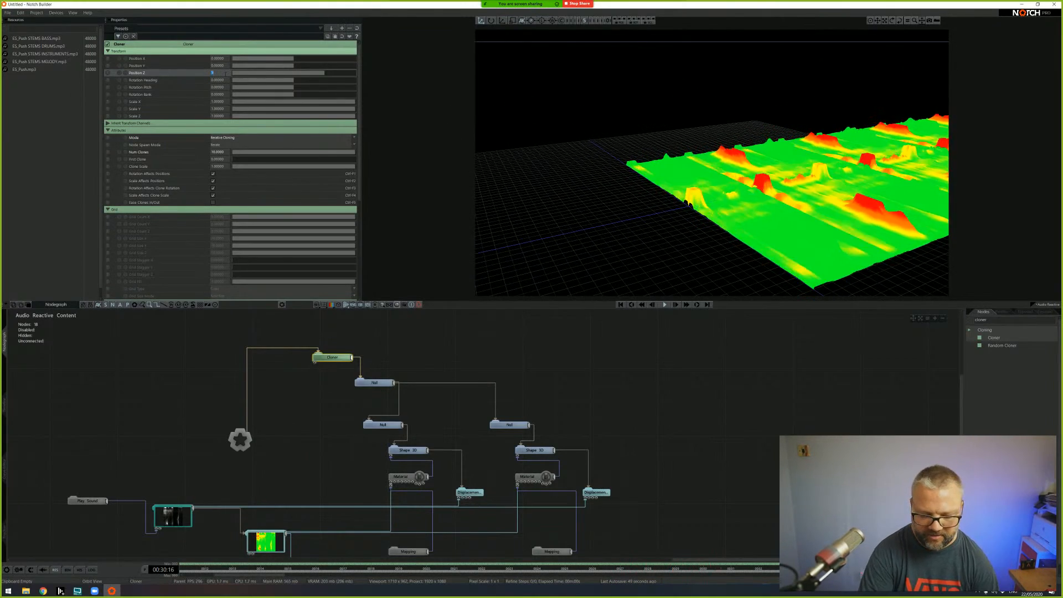
type("10")
key("Return")
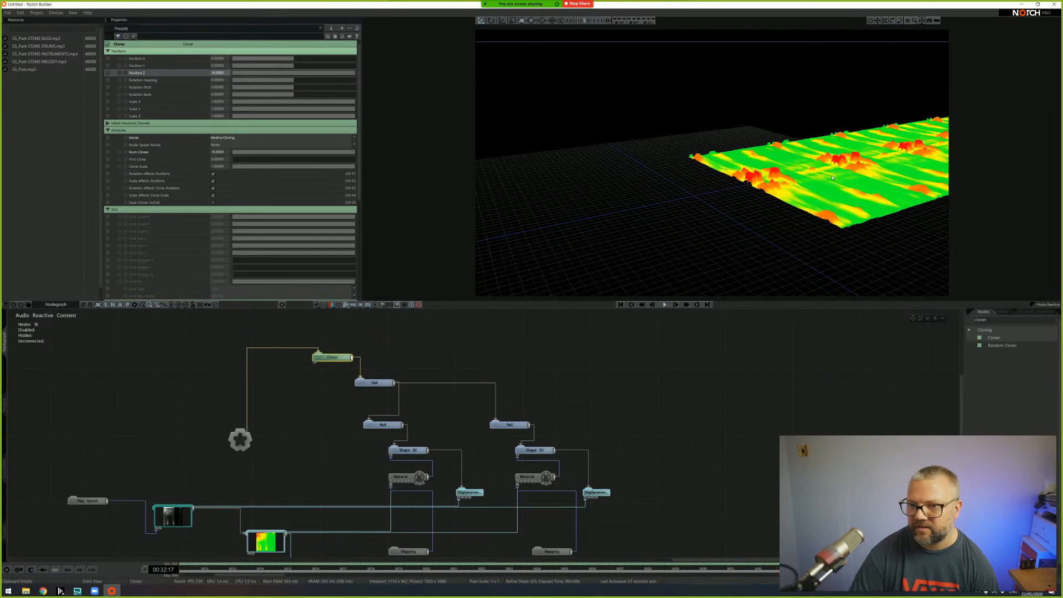
scroll(834, 182, "down", 3)
mouse_move(840, 168)
right_mouse_down()
mouse_move(803, 213)
mouse_move(831, 166)
right_mouse_up()
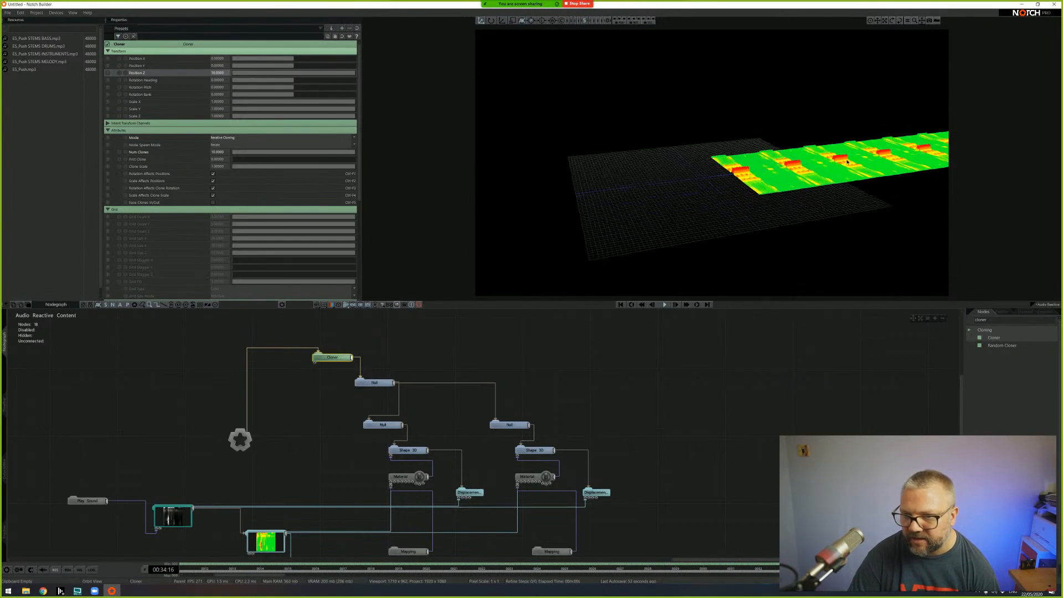
middle_click_drag(852, 165, 794, 180)
right_click_drag(768, 180, 593, 194)
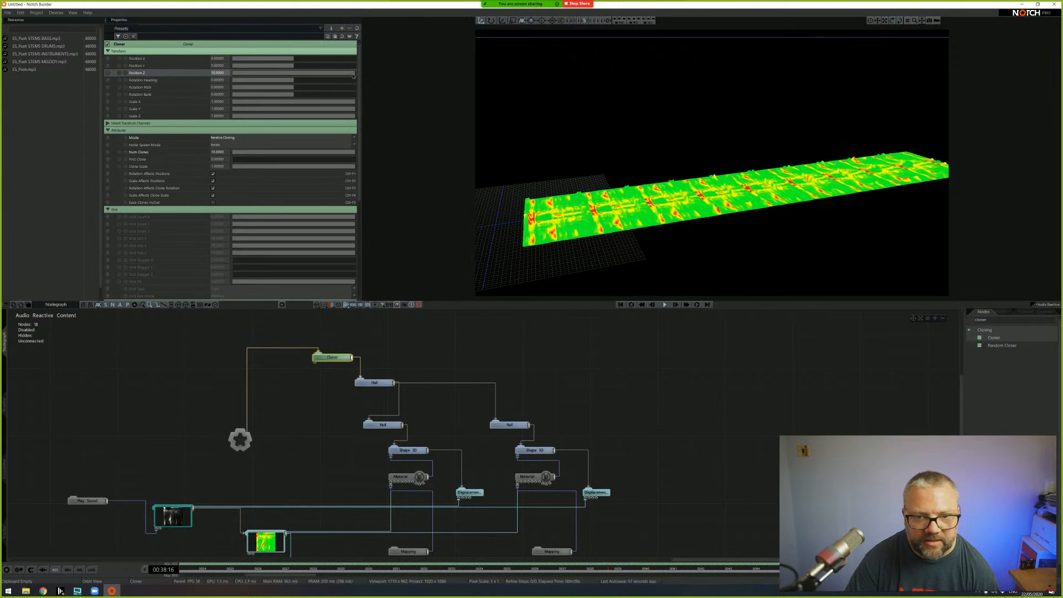
left_click_drag(377, 80, 357, 82)
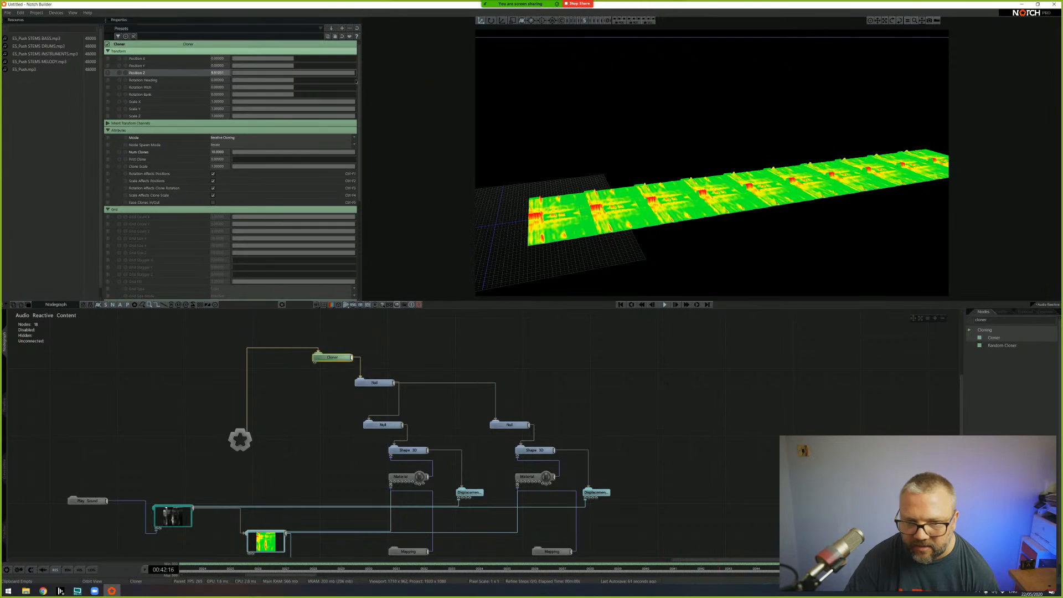
- Inspect the row of cloned planes along its length and pause the playback
mouse_move(518, 211)
left_mouse_down()
mouse_move(515, 201)
mouse_move(666, 283)
mouse_move(641, 230)
mouse_move(547, 207)
mouse_move(604, 252)
mouse_move(576, 192)
mouse_move(644, 196)
mouse_move(680, 266)
mouse_move(668, 260)
mouse_move(664, 224)
left_mouse_up()
scroll(568, 252, "up", 3)
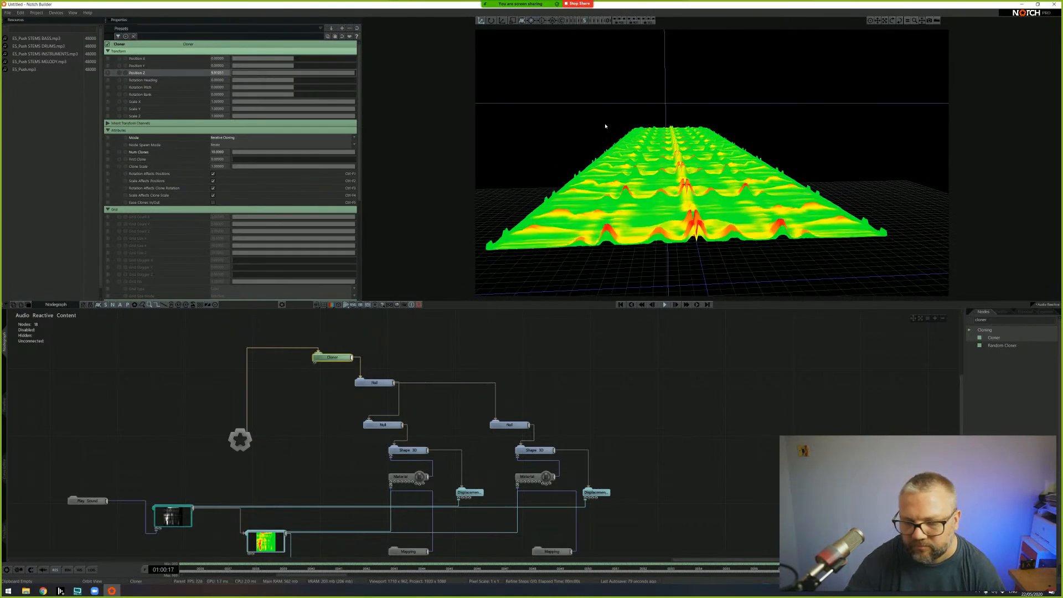
left_click(666, 305)
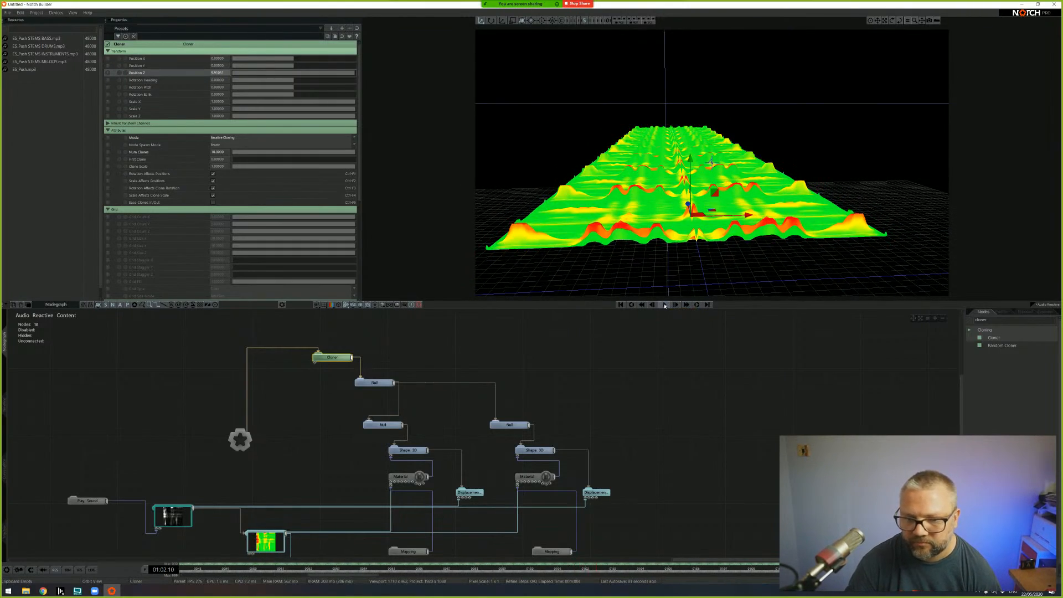
mouse_move(615, 185)
left_mouse_down()
mouse_move(609, 205)
mouse_move(554, 221)
mouse_move(592, 213)
mouse_move(584, 220)
left_mouse_up()
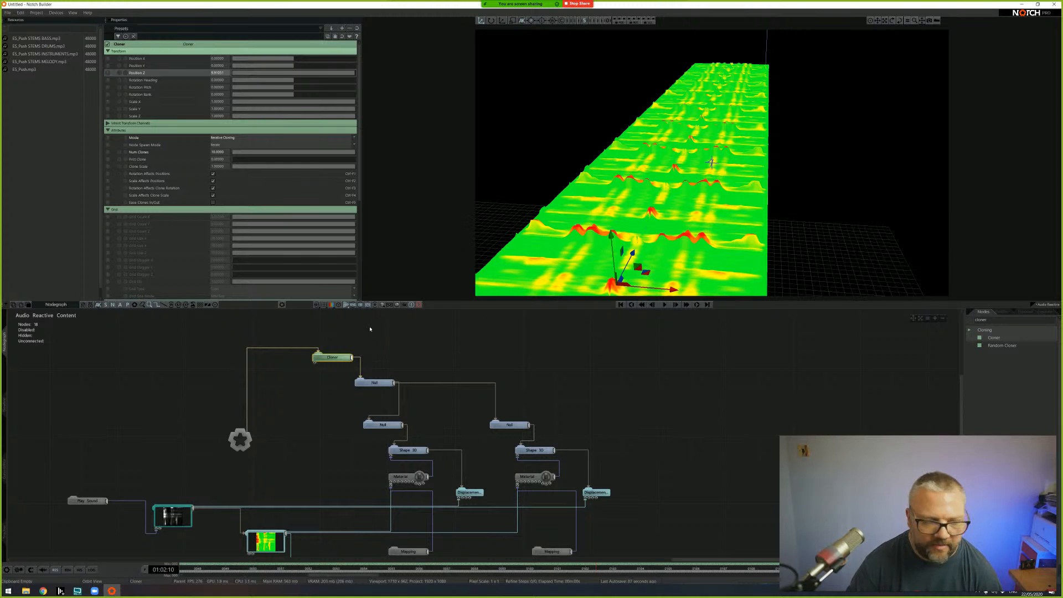
middle_click_drag(629, 455, 447, 404)
left_click_drag(588, 238, 595, 186)
- Duplicate the two plane node groups below the parent Null and place the copies beside the originals
mouse_move(250, 365)
middle_mouse_down()
mouse_move(242, 387)
mouse_move(255, 402)
mouse_move(266, 353)
middle_mouse_up()
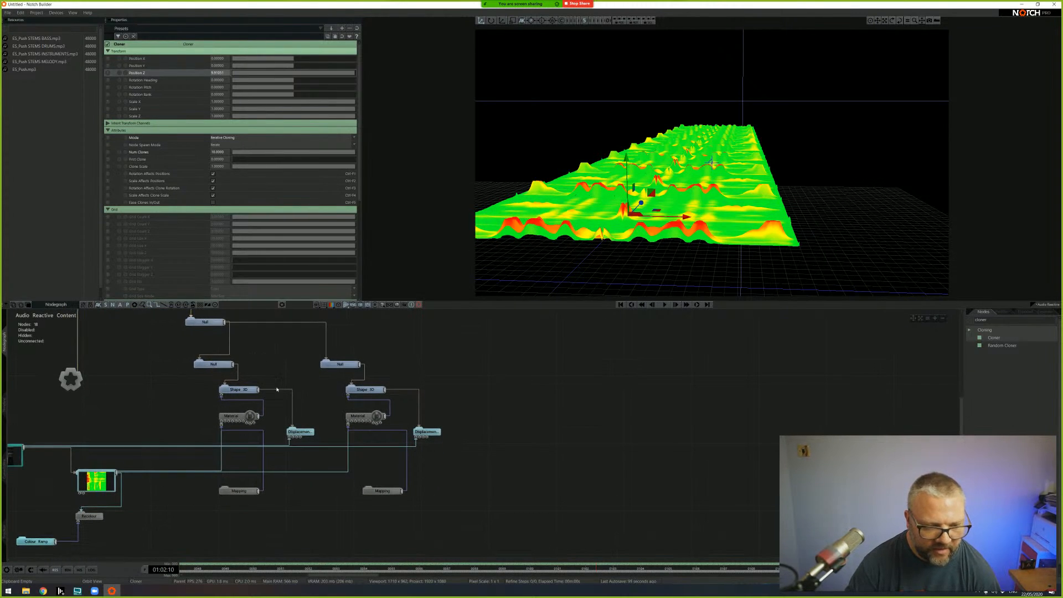
left_click_drag(158, 350, 498, 520)
key("ctrl+d")
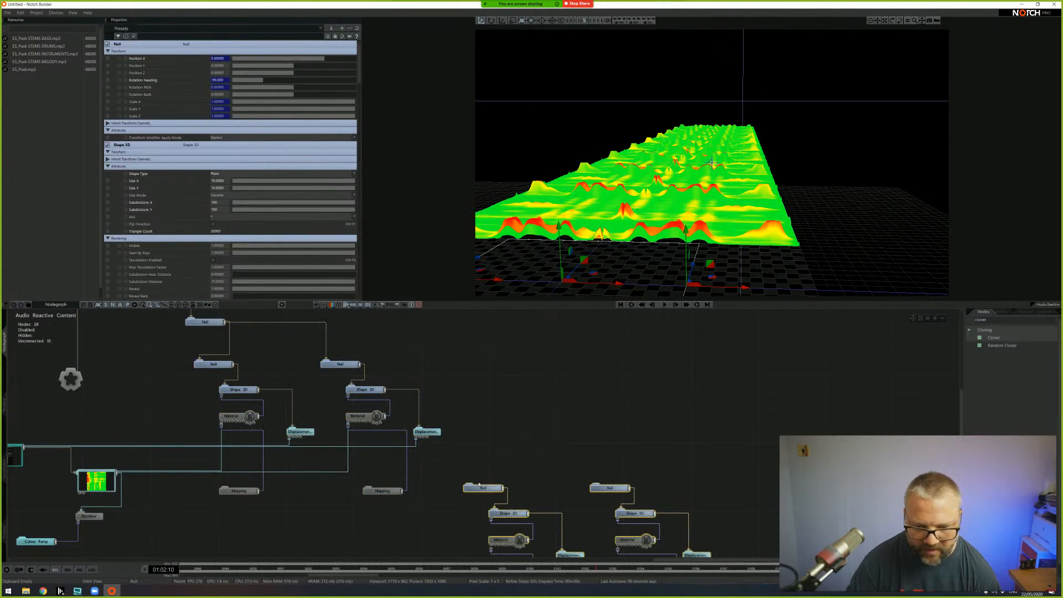
left_click_drag(488, 488, 483, 371)
middle_click_drag(500, 353, 481, 390)
- Copy the parent Null to above the duplicated plane groups and connect the copy to the Root
left_click(461, 357)
left_click_drag(169, 356, 441, 367)
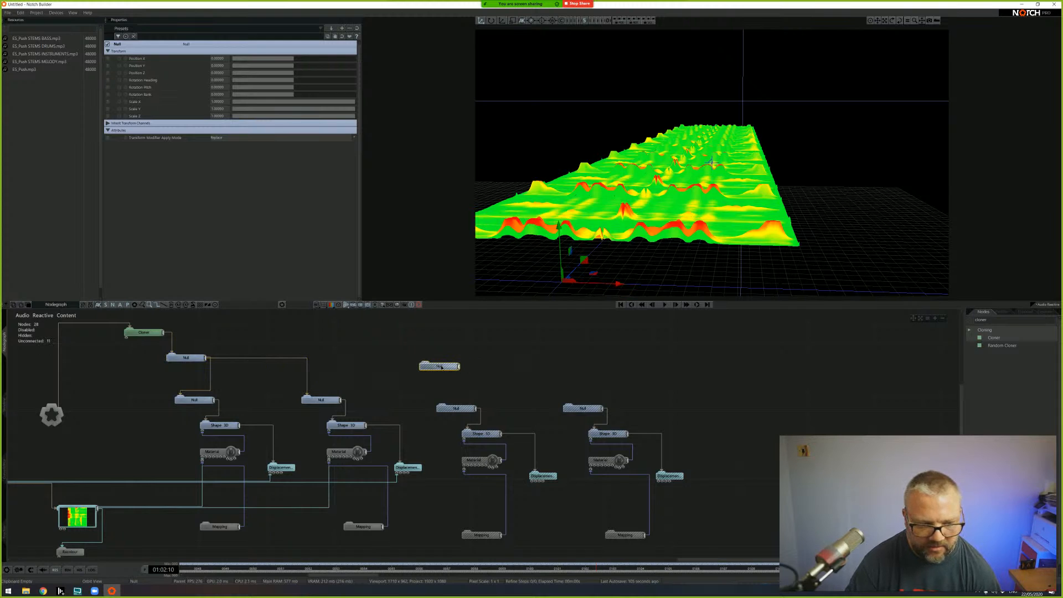
key("r")
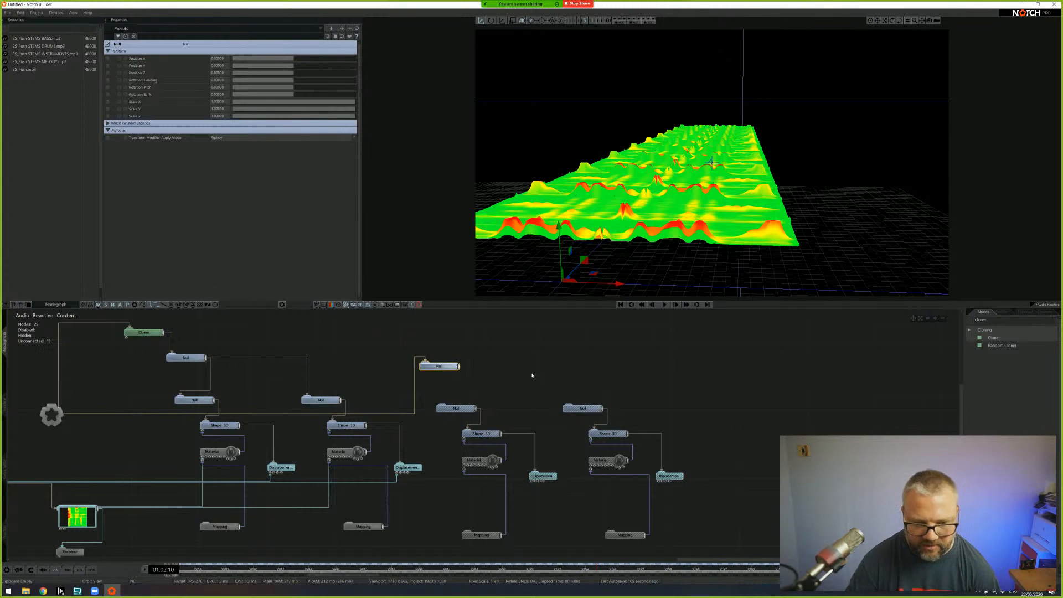
- Disable the Cloner and the copied Null, and reconnect the original parent Null from the Cloner to the Root
left_click(150, 334, "shift")
key("d")
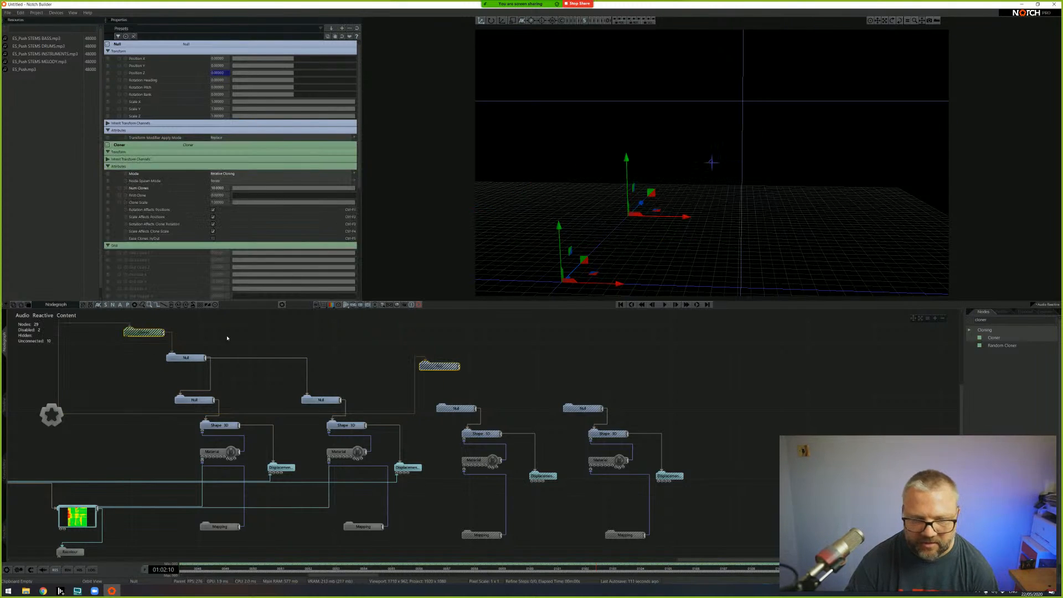
left_click(170, 351)
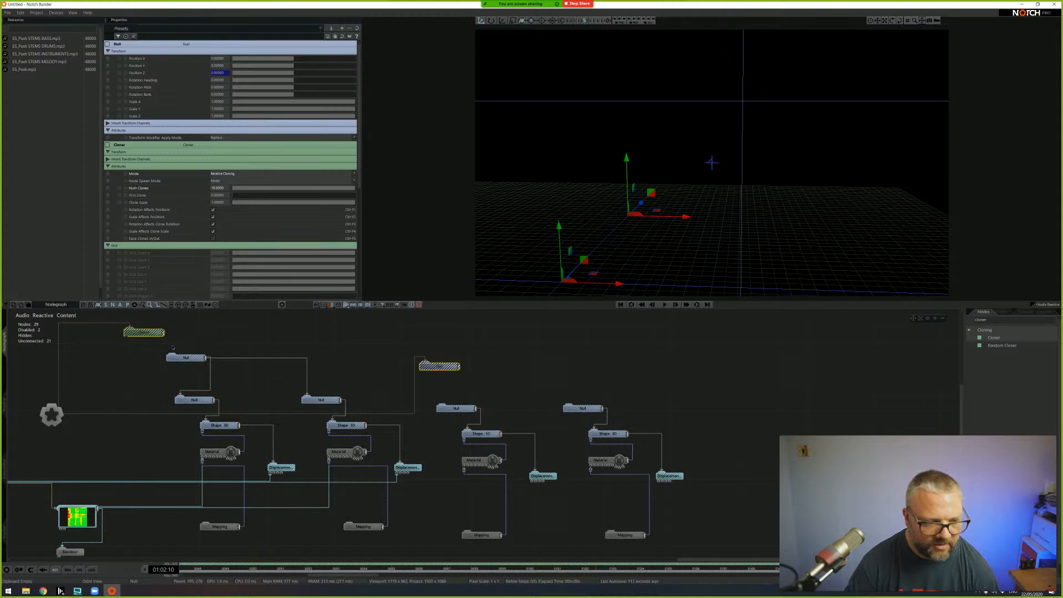
left_click(184, 358)
key("d")
key("d")
key("ctrl+z")
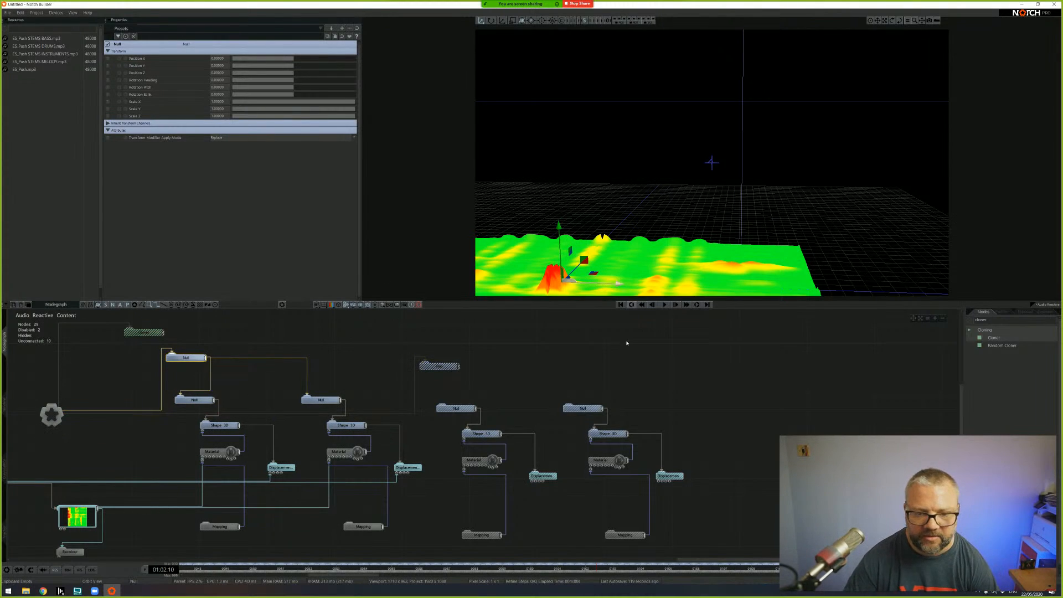
- Enable the copied parent Null and connect the two duplicated plane Nulls under it
left_click(438, 367)
key("d")
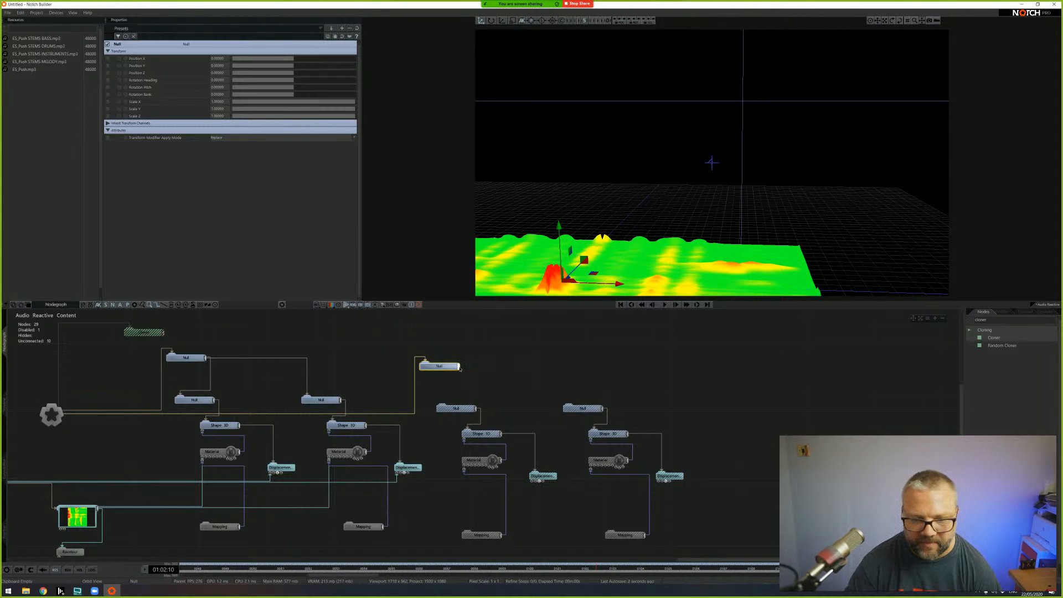
left_click_drag(455, 409, 456, 409)
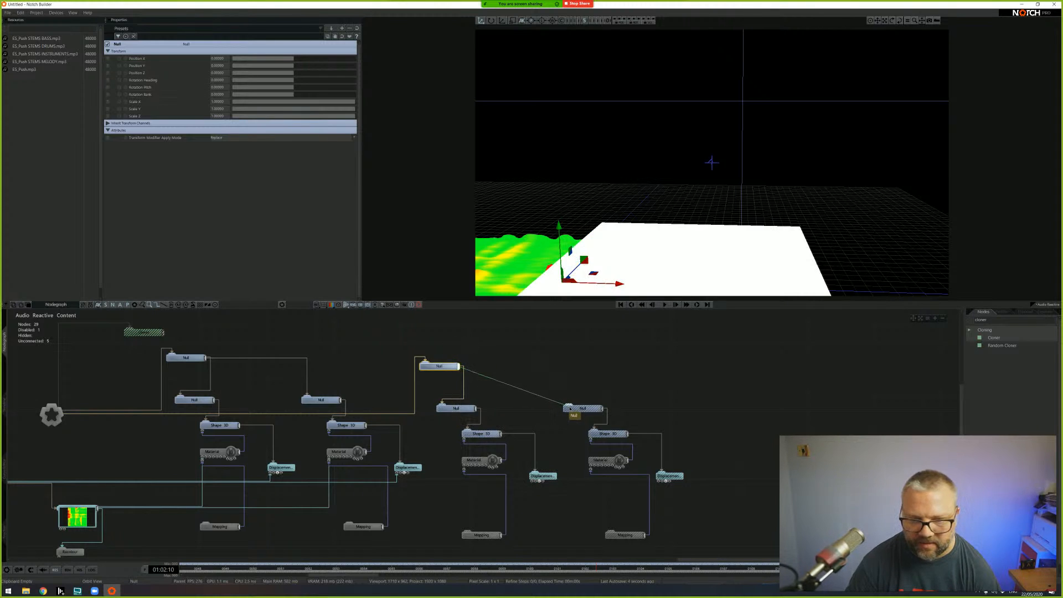
left_click_drag(569, 409, 569, 409)
- Connect the black-and-white sound image node to the Displacement nodes of both duplicated planes
scroll(532, 284, "down", 5)
mouse_move(528, 215)
middle_mouse_down()
mouse_move(633, 223)
mouse_move(609, 160)
middle_mouse_up()
right_click_drag(613, 237, 606, 254)
middle_click_drag(273, 494, 336, 423)
left_click_drag(68, 416, 722, 412)
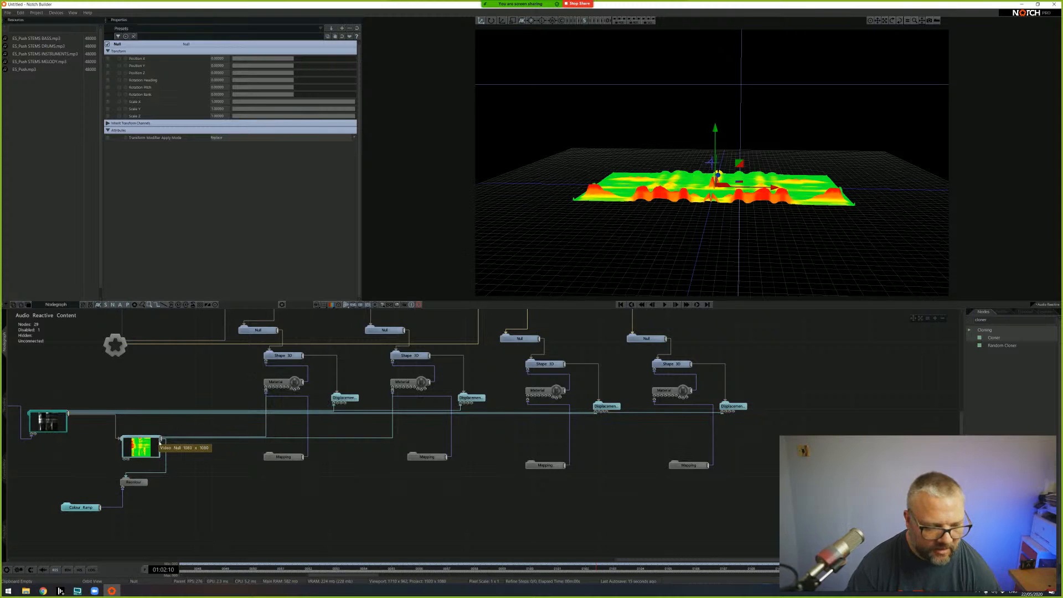
left_click_drag(162, 440, 528, 399)
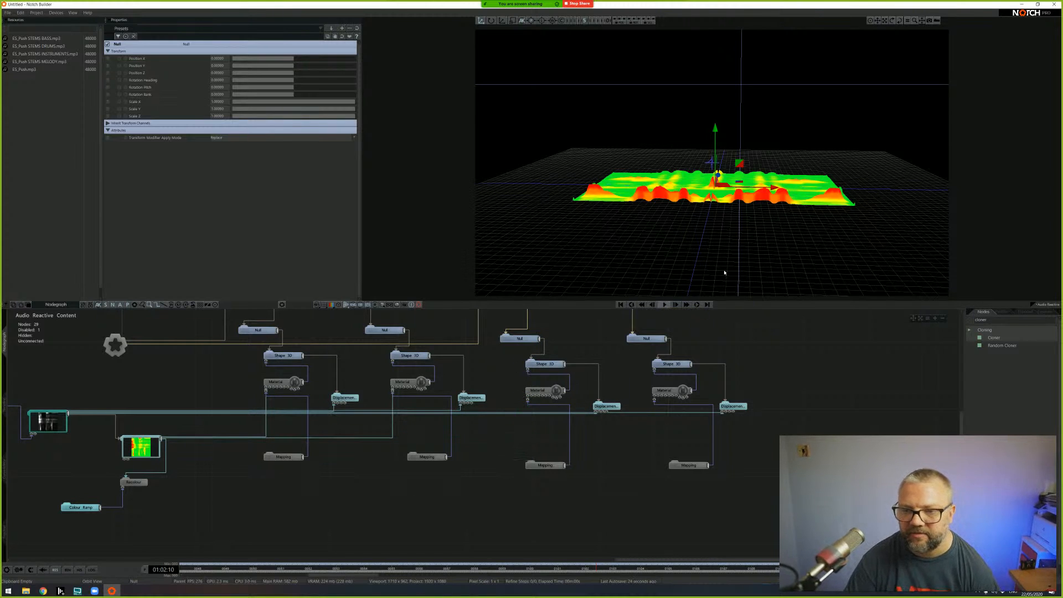
left_click_drag(746, 206, 751, 203)
middle_click_drag(624, 338, 631, 411)
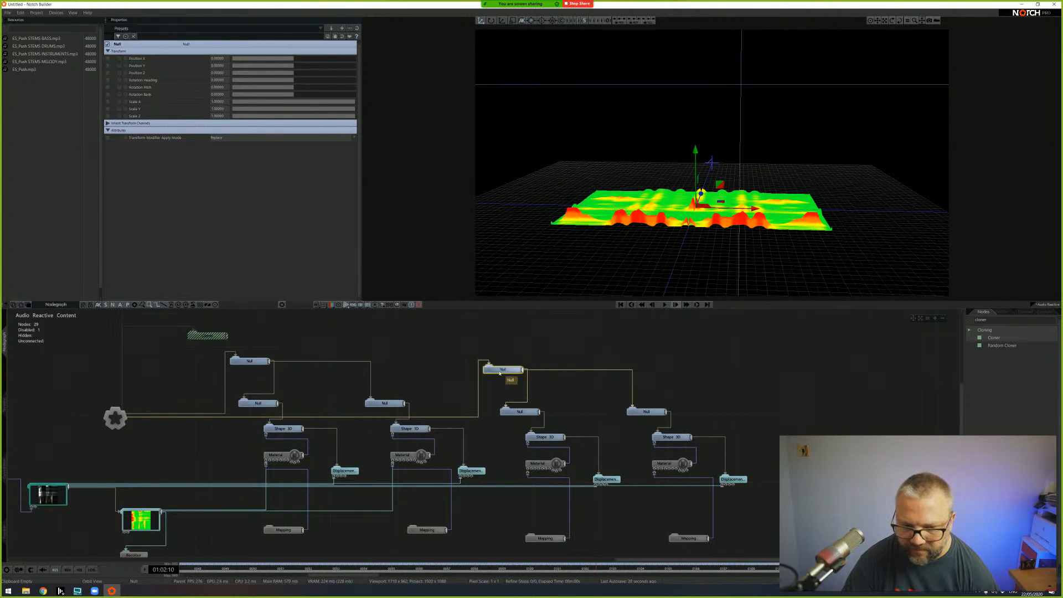
- Enable Wireframe on the Materials of both duplicated planes
left_click(526, 467)
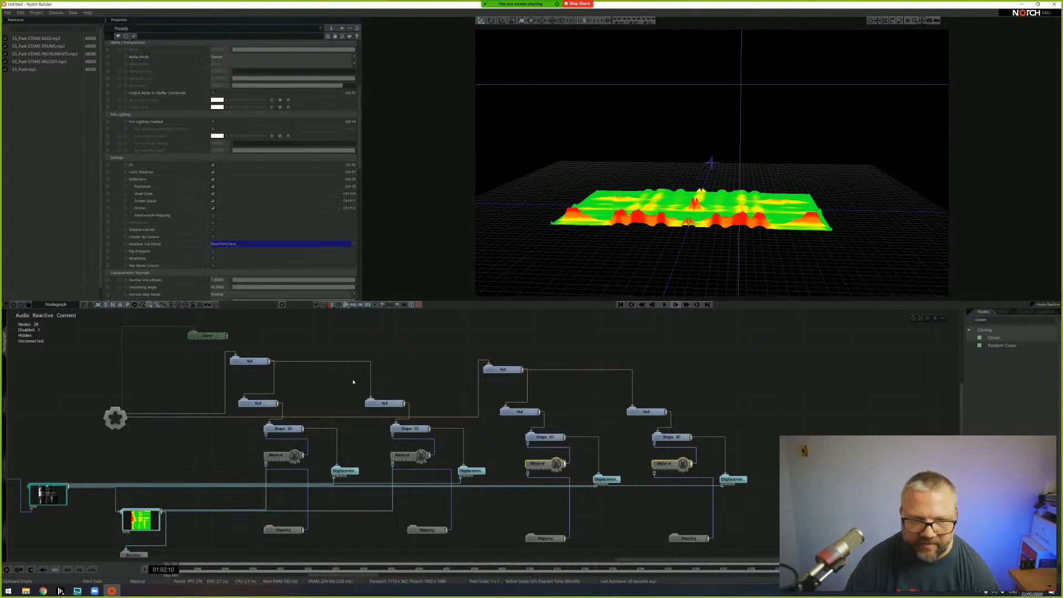
scroll(227, 211, "down", 5)
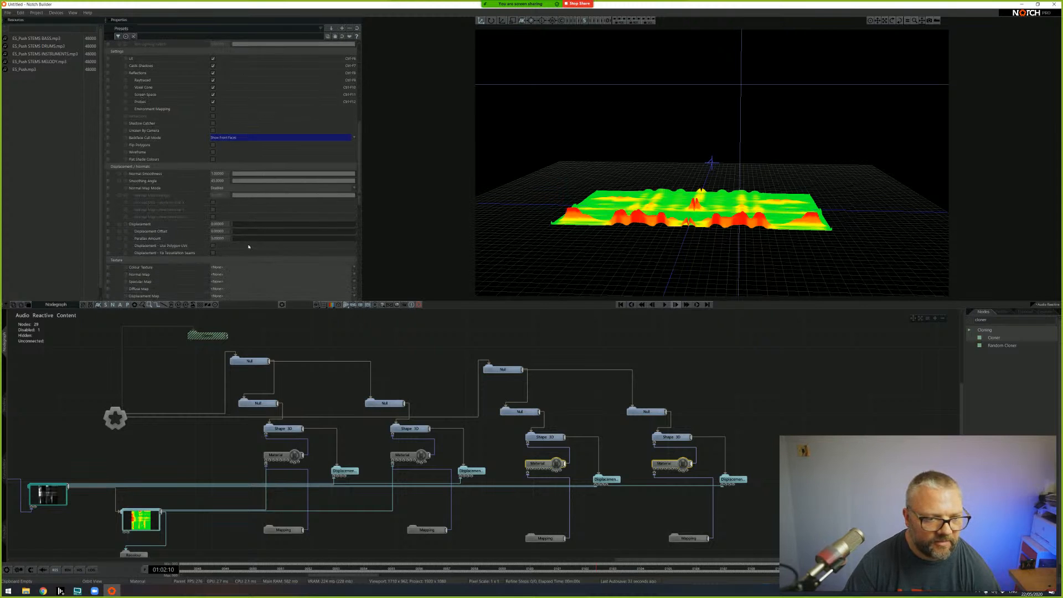
scroll(240, 246, "down", 6)
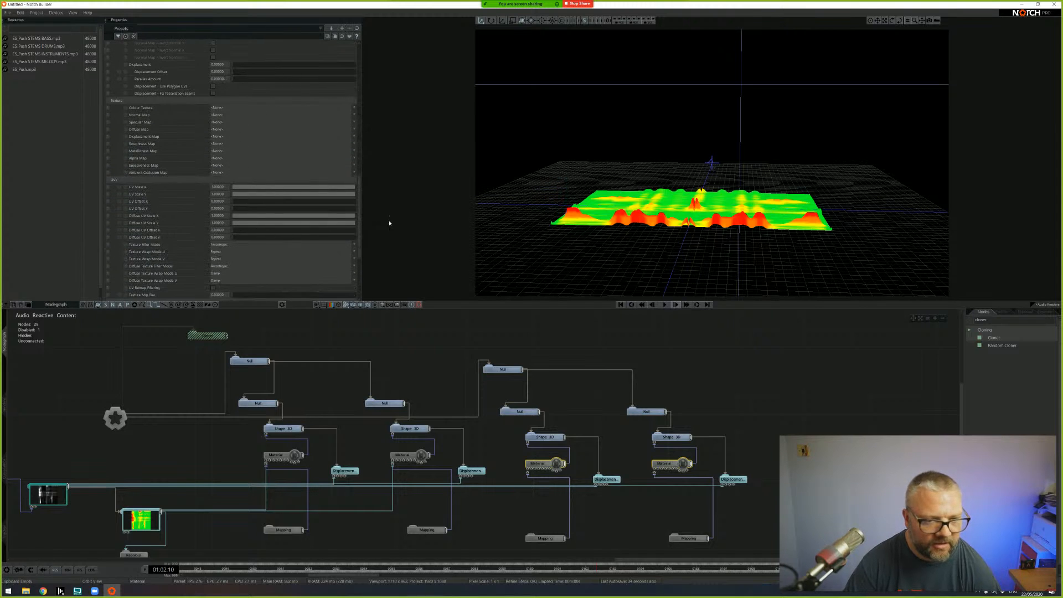
scroll(362, 202, "up", 9)
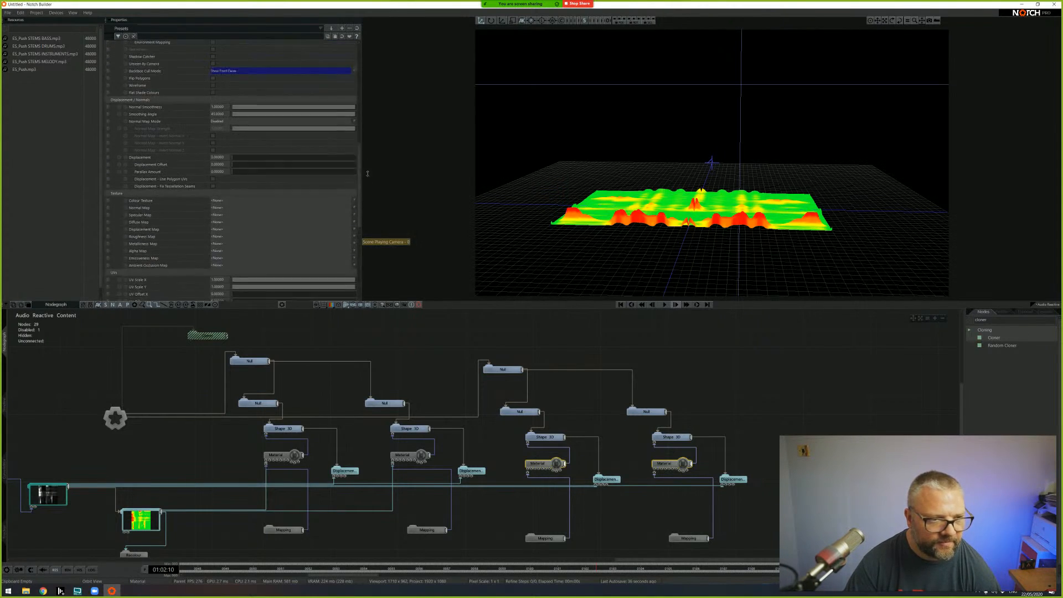
scroll(295, 188, "up", 1)
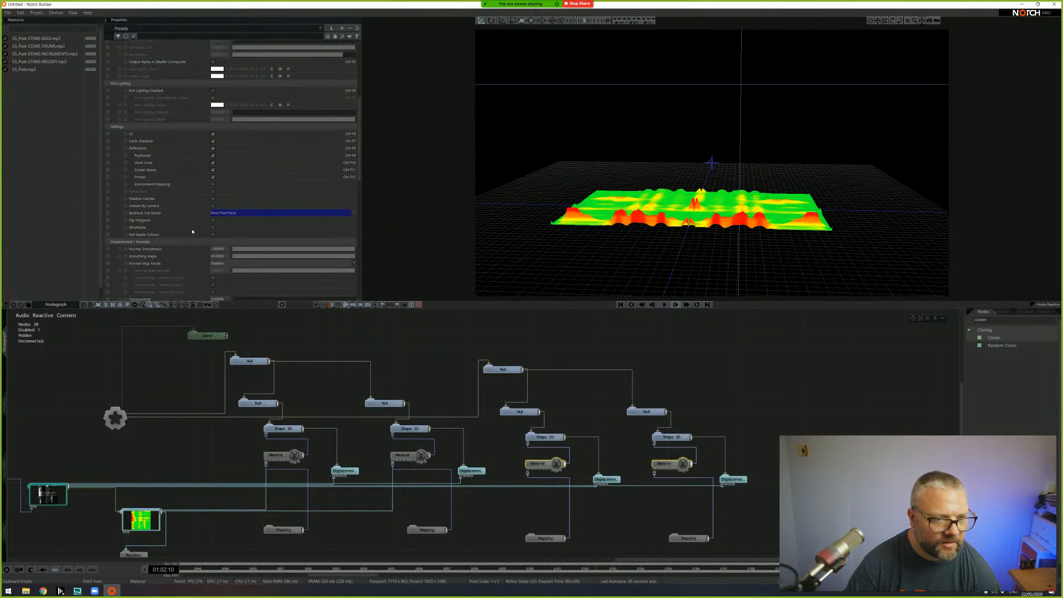
left_click(213, 228)
- Play the timeline and raise the duplicated planes' parent Null slightly along Position Y
left_click(663, 304)
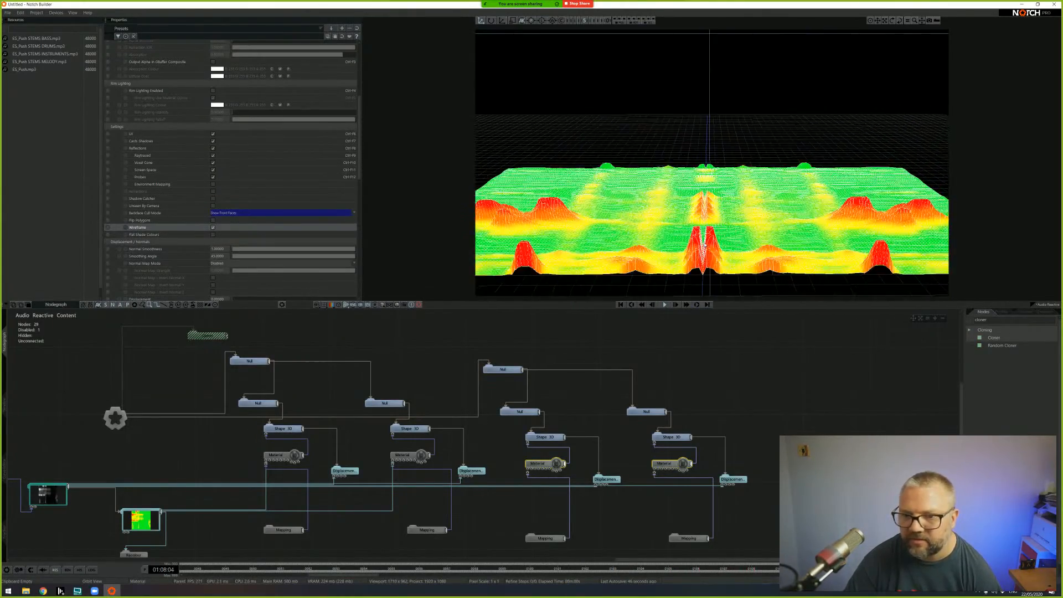
left_click(515, 369)
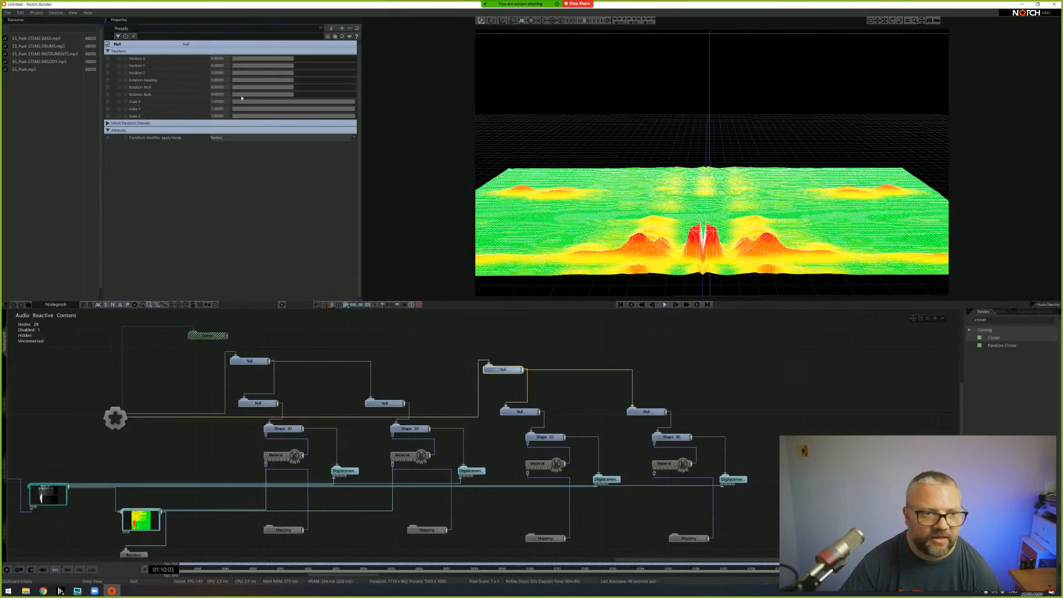
left_click_drag(294, 68, 296, 68)
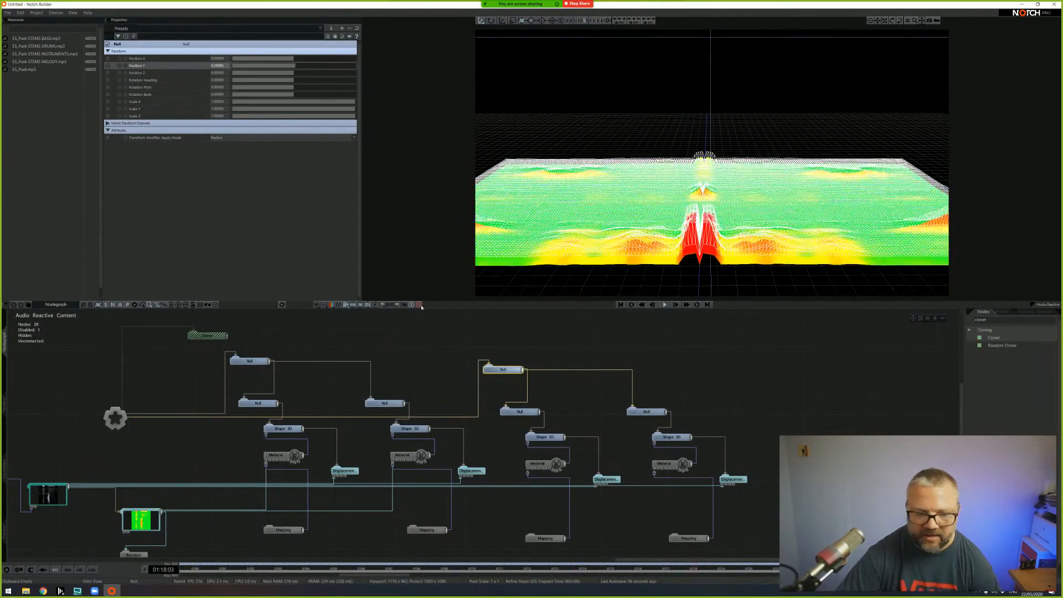
- Add a Video Null below the duplicated planes and connect it to the colour-ramped Video Null
left_click(988, 320)
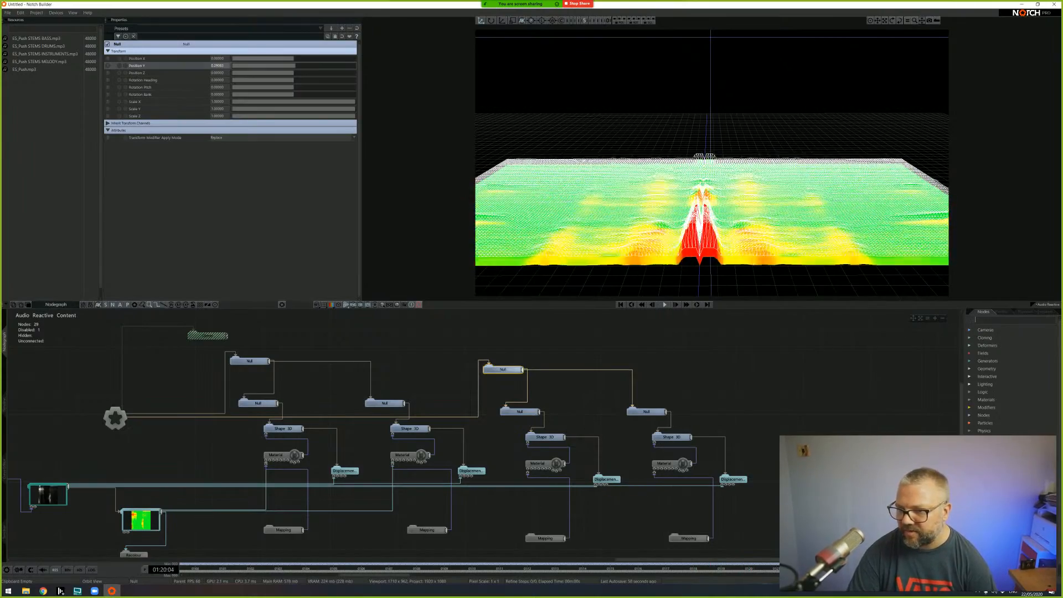
type("null")
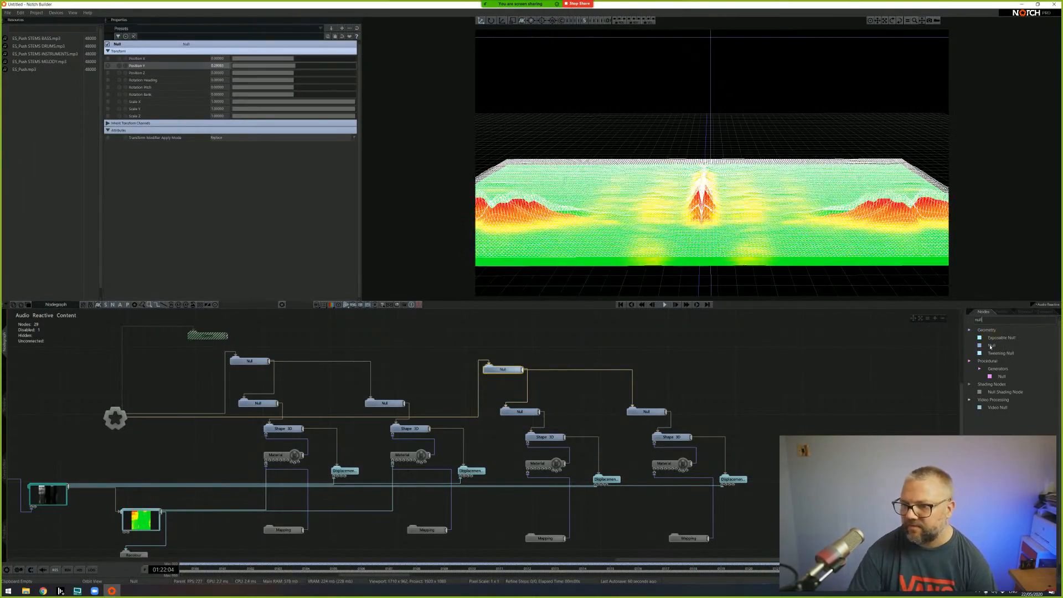
left_click_drag(1003, 410, 973, 414)
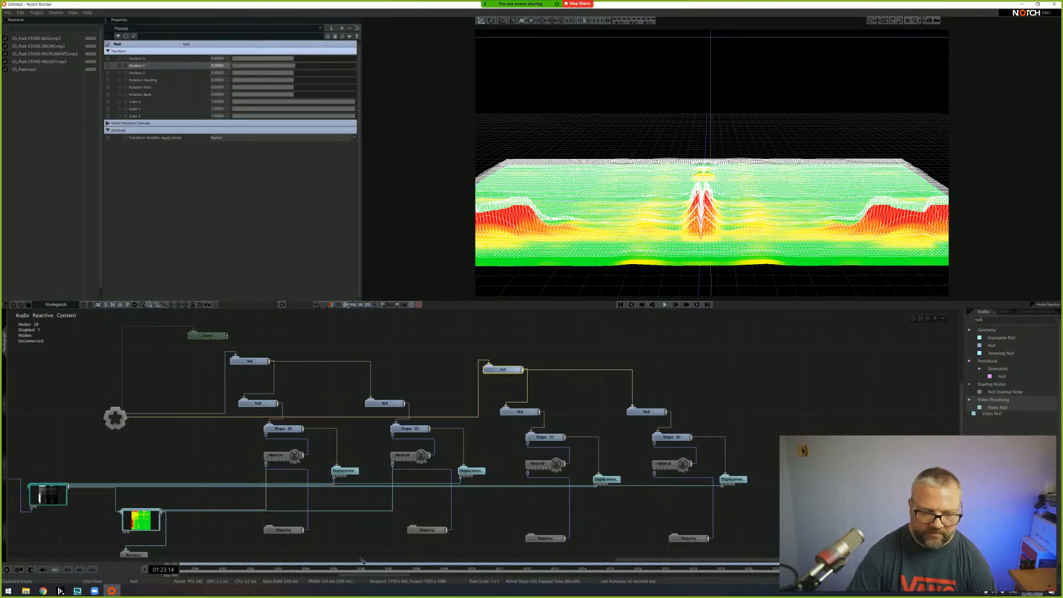
left_click_drag(361, 559, 354, 550)
middle_click_drag(453, 505, 492, 390)
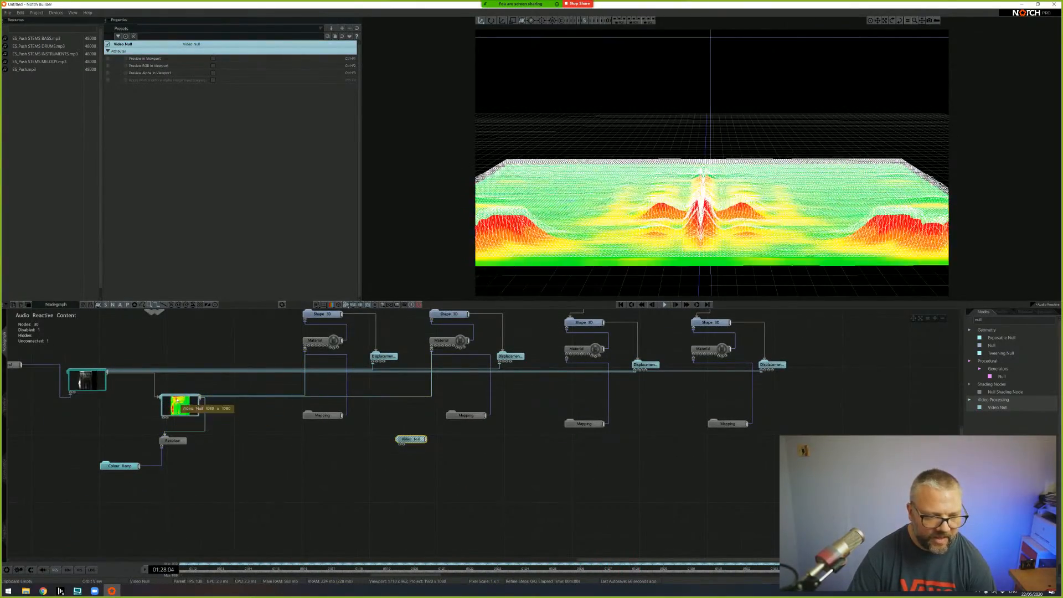
middle_click_drag(105, 399, 127, 387)
left_click_drag(224, 386, 474, 431)
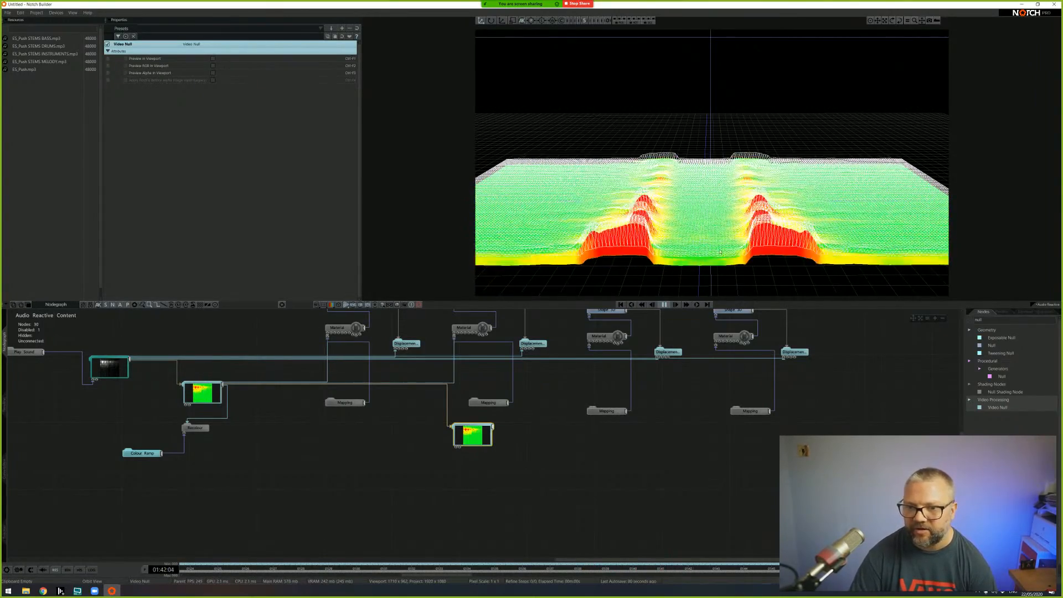
- Add an Invert effect to the new Video Null and connect that Null to the Colour Texture of both duplicated planes' Materials
key("space")
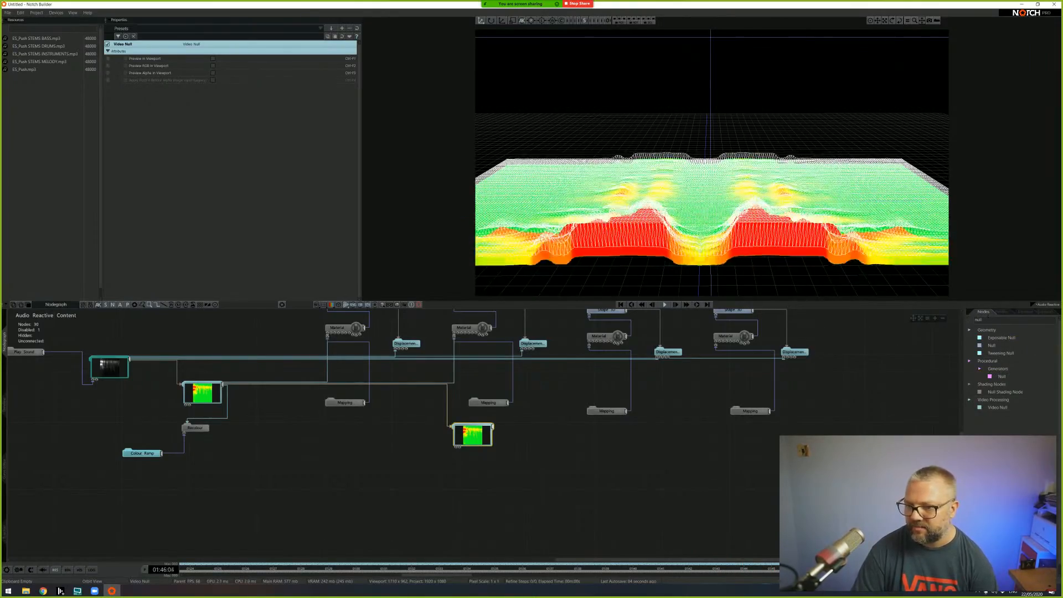
double_click(979, 319)
type("inver")
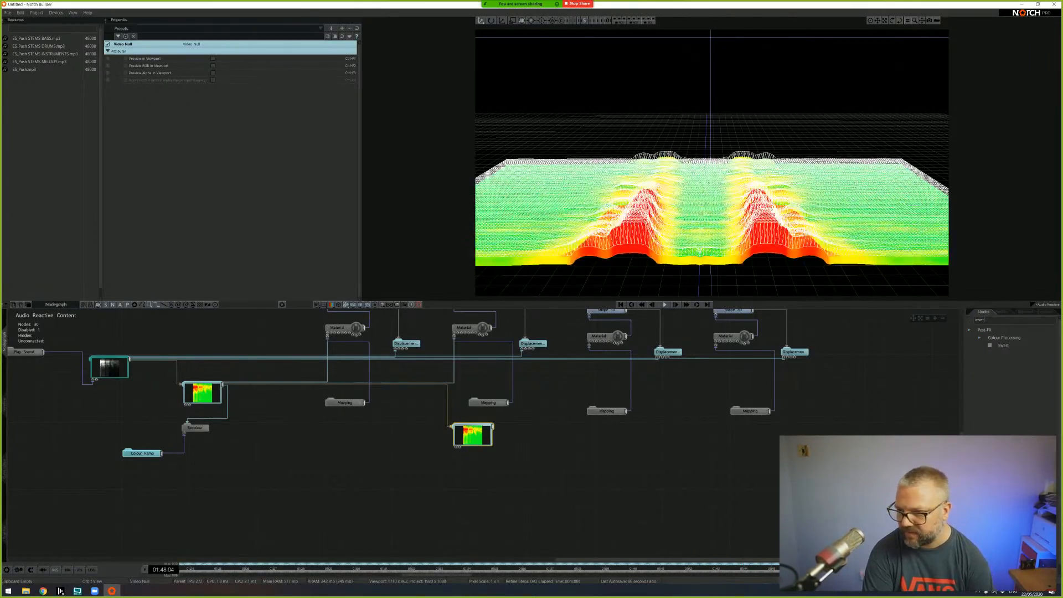
left_click_drag(1004, 347, 492, 471)
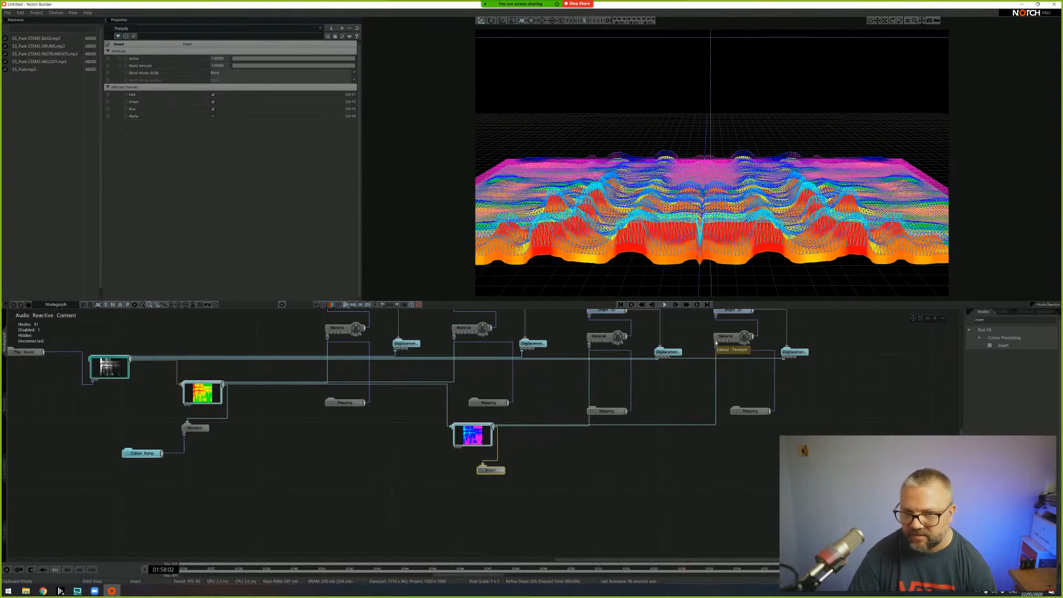
- Disconnect both parent Nulls from the Root node and move the original parent Null slightly to make room
right_click_drag(676, 217, 729, 220)
scroll(727, 229, "up", 3)
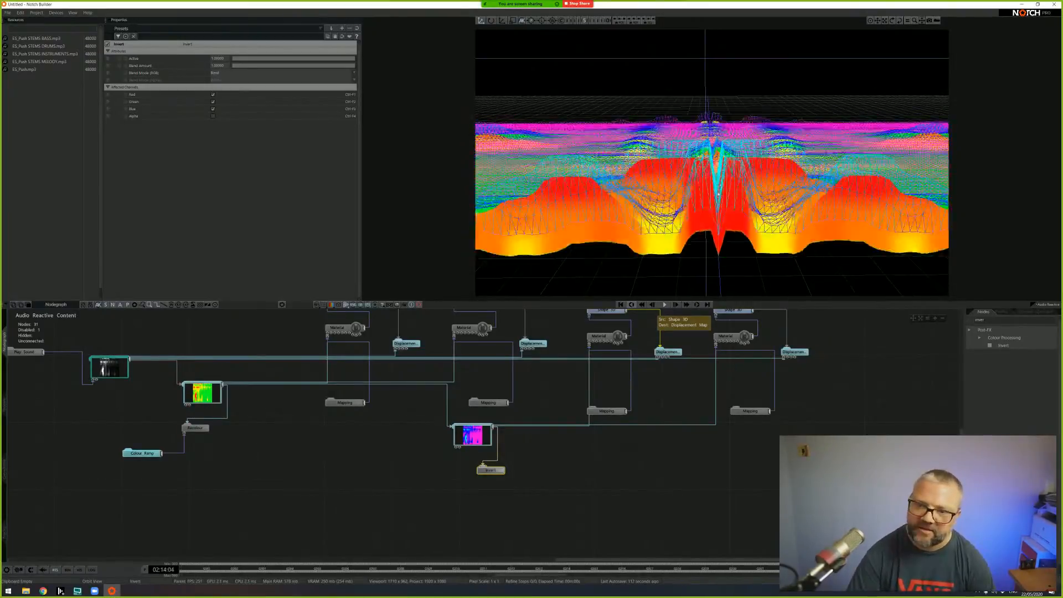
right_click_drag(749, 187, 711, 190)
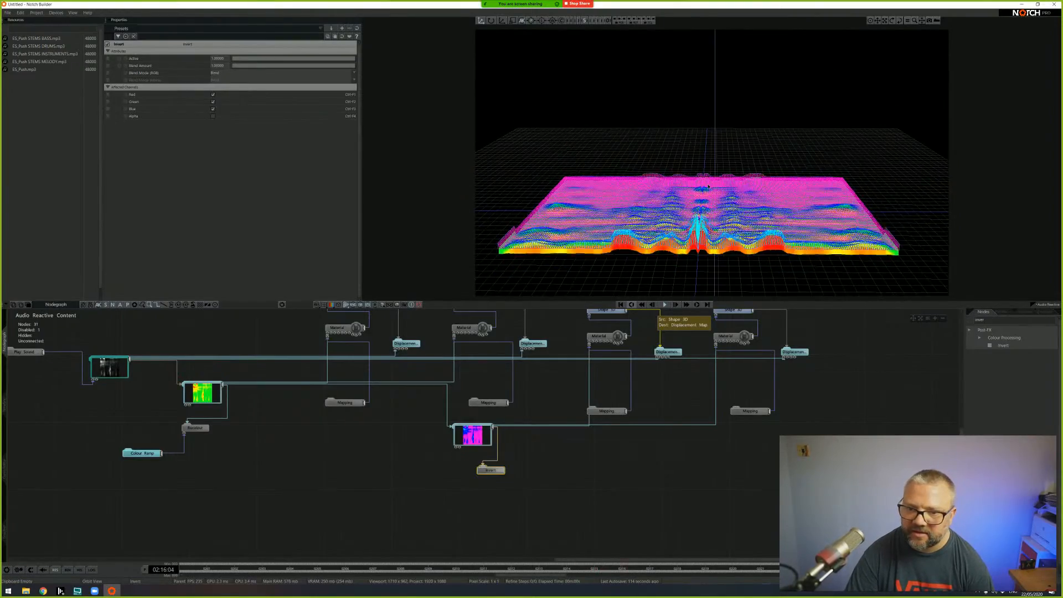
middle_click_drag(482, 364, 477, 489)
middle_click_drag(370, 365, 367, 376)
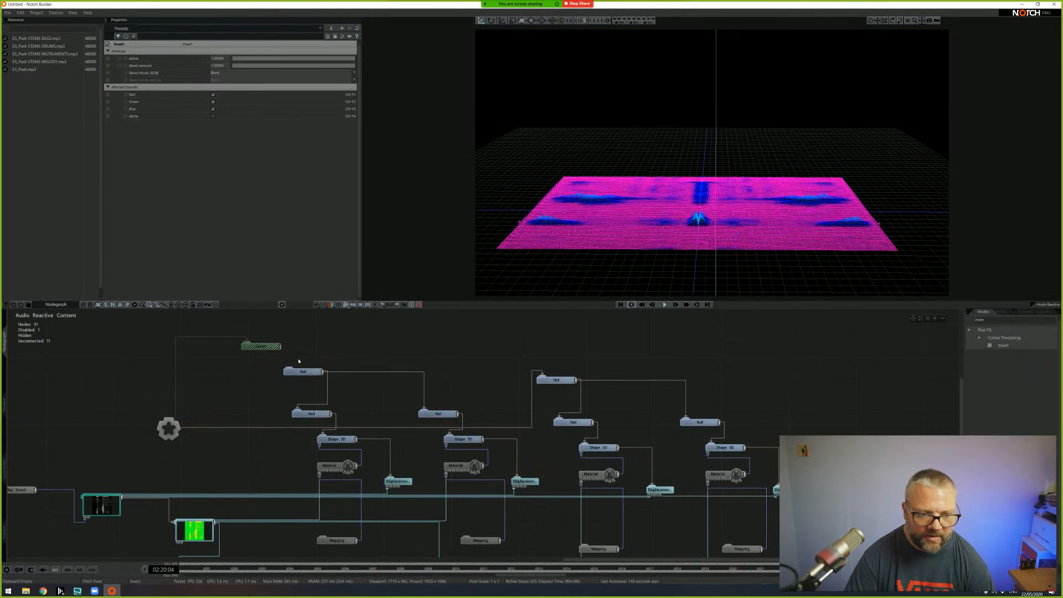
right_click(533, 379)
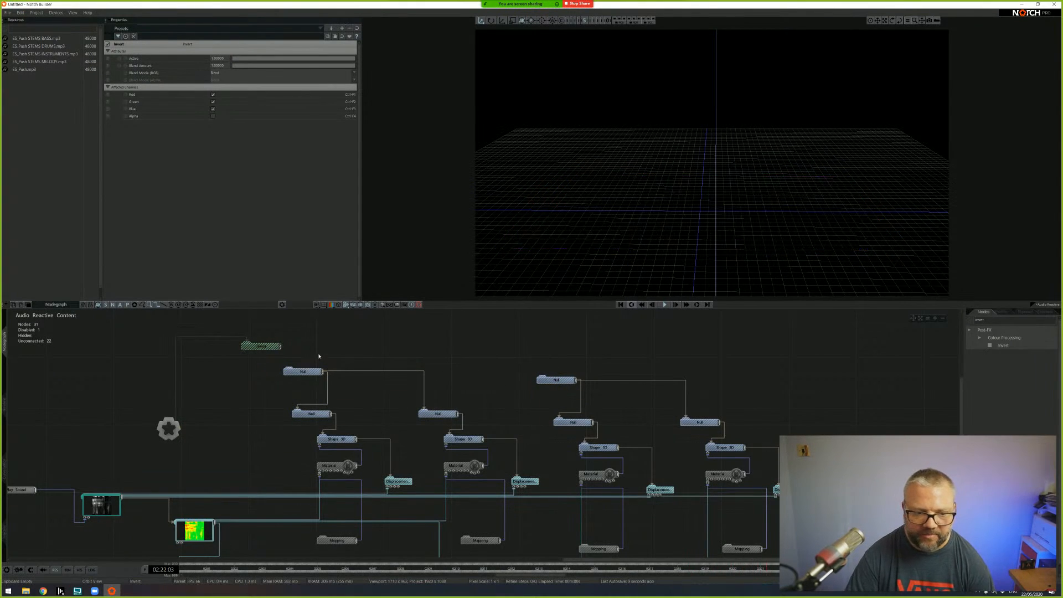
left_click_drag(300, 366, 309, 376)
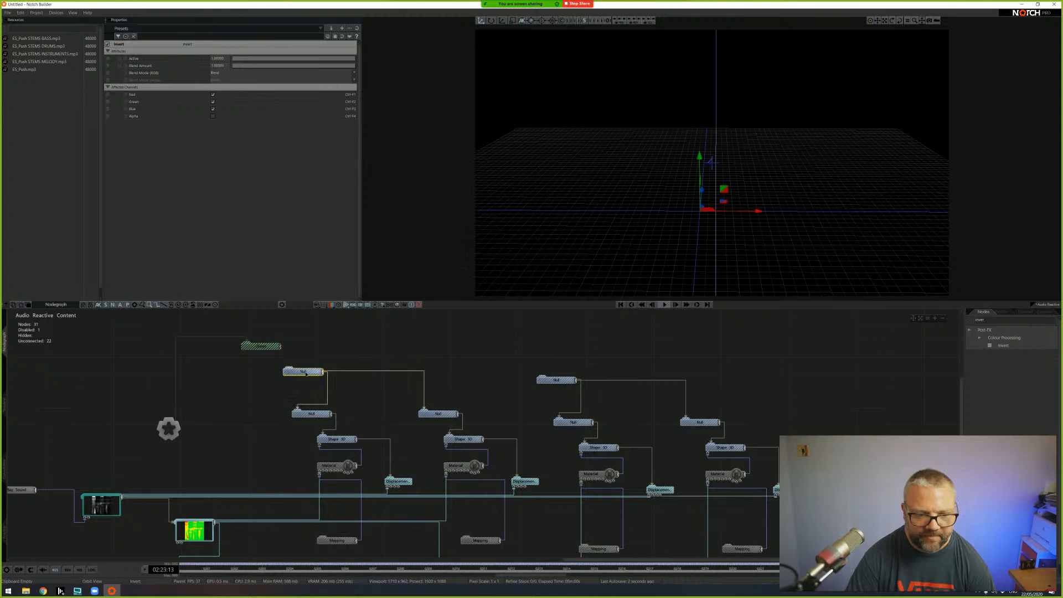
- Enable the Cloner, connect the original parent Null under it, and play the timeline to check the cloned row
left_click(273, 347)
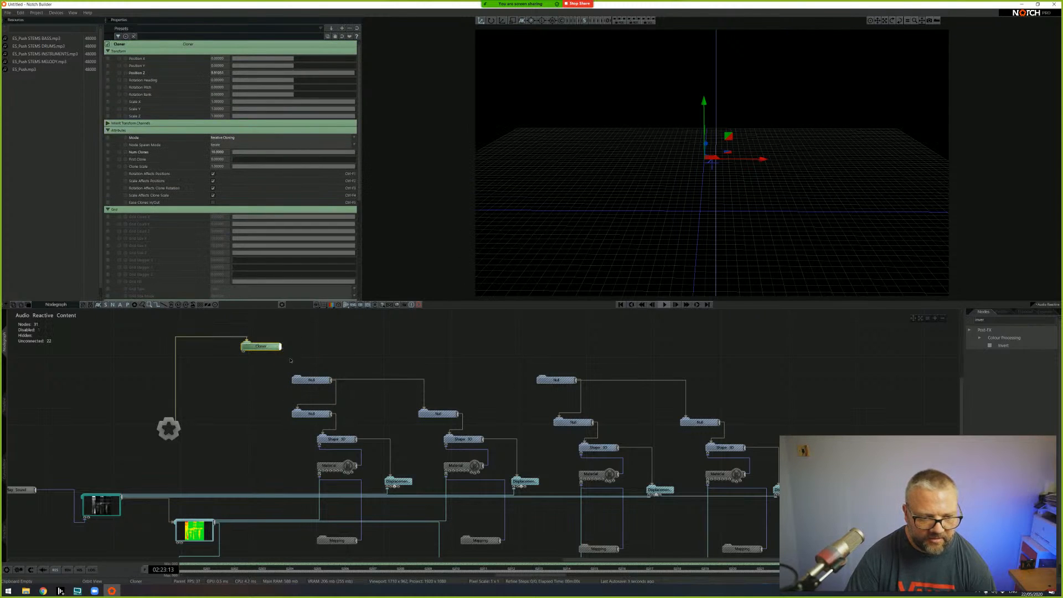
left_click_drag(279, 351, 300, 381)
left_click(665, 304)
middle_click_drag(735, 170, 722, 242)
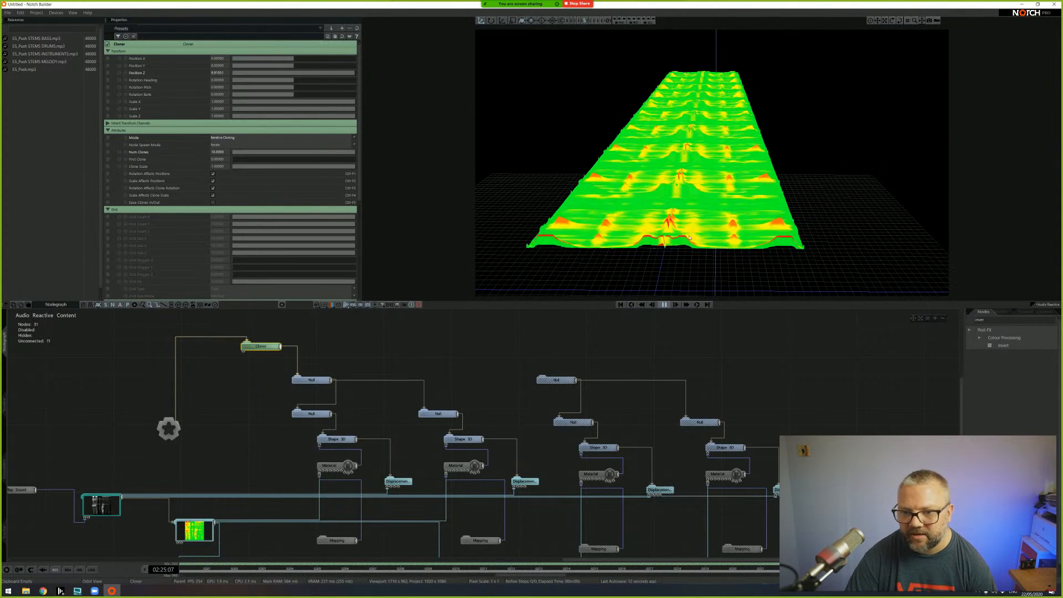
scroll(723, 242, "up", 5)
right_click_drag(822, 162, 819, 250)
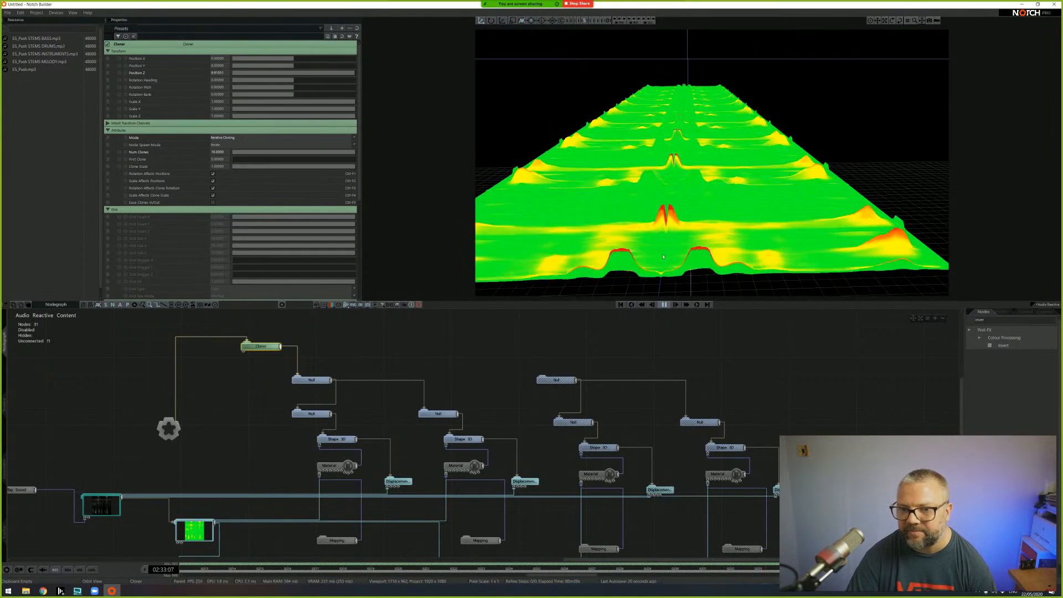
- Duplicate the Cloner, connect the duplicated planes' parent Null under the copy, and connect the copy to the Root
key("ctrl+d")
mouse_move(281, 356)
left_mouse_down()
mouse_move(375, 366)
mouse_move(492, 349)
mouse_move(551, 359)
mouse_move(556, 380)
left_mouse_up()
key("r")
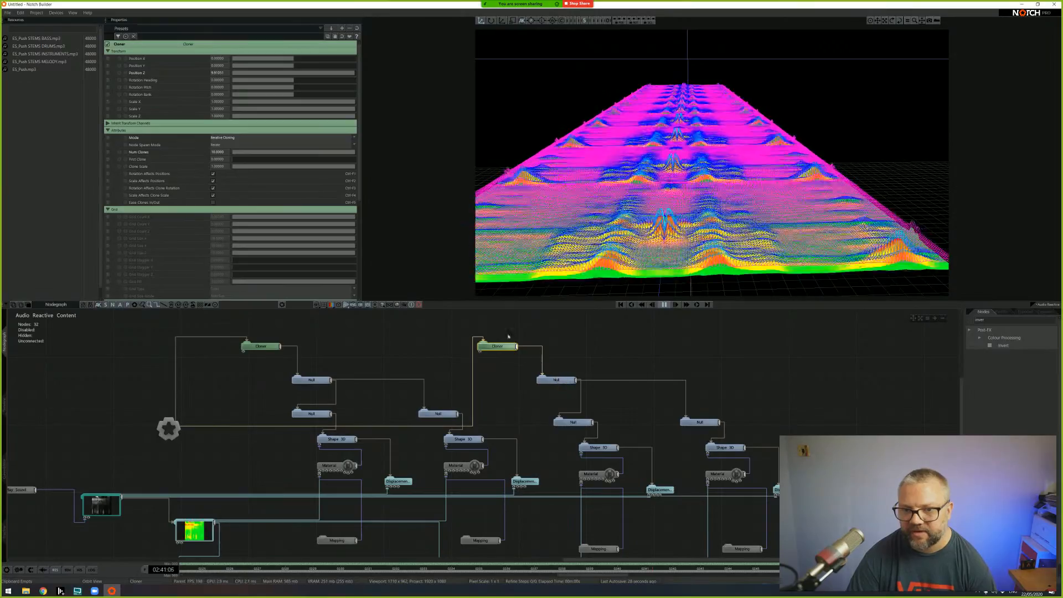
- Try resetting the duplicated parent Null's Position Y to 0 and raising the second Cloner's Position Y instead
left_click(556, 380)
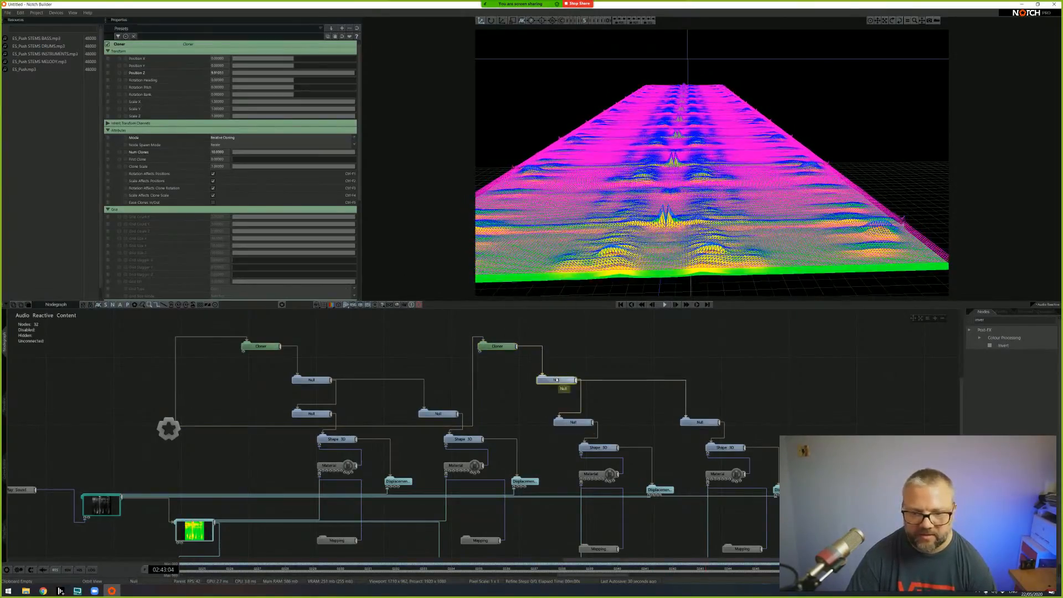
double_click(218, 66)
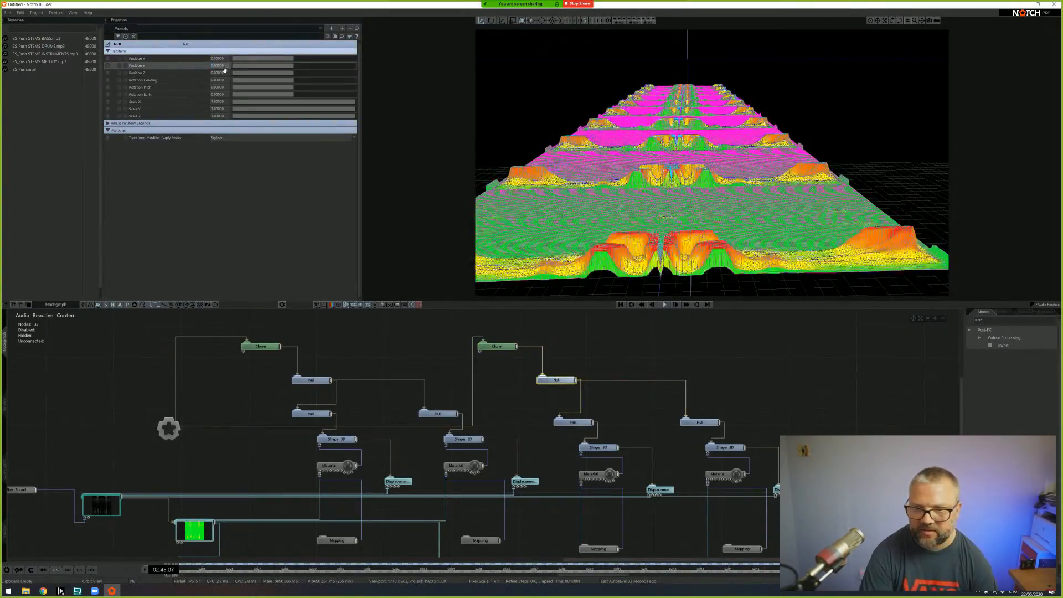
left_click(498, 346)
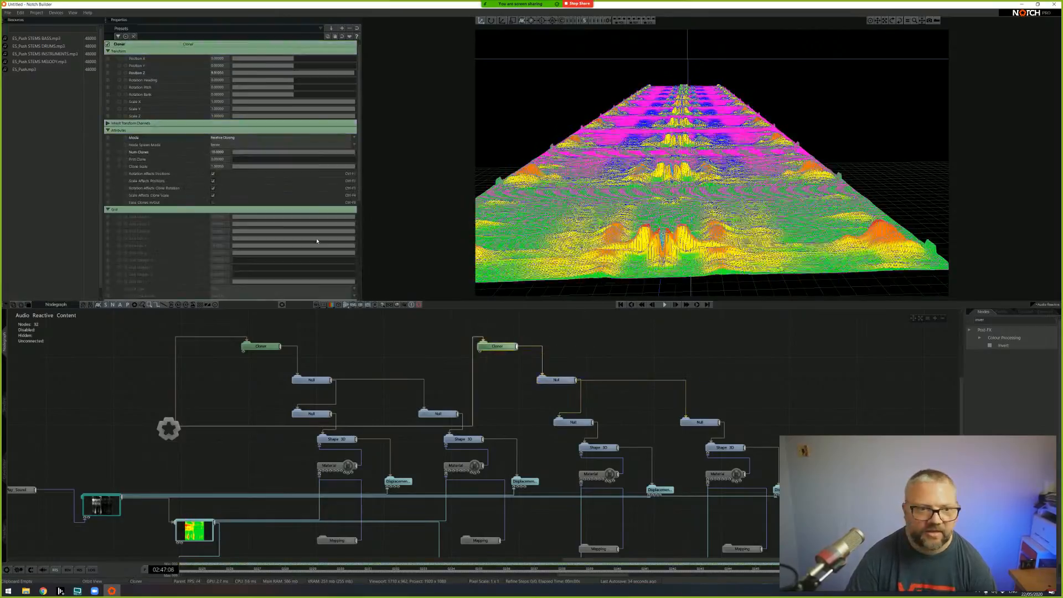
left_click_drag(294, 67, 297, 67)
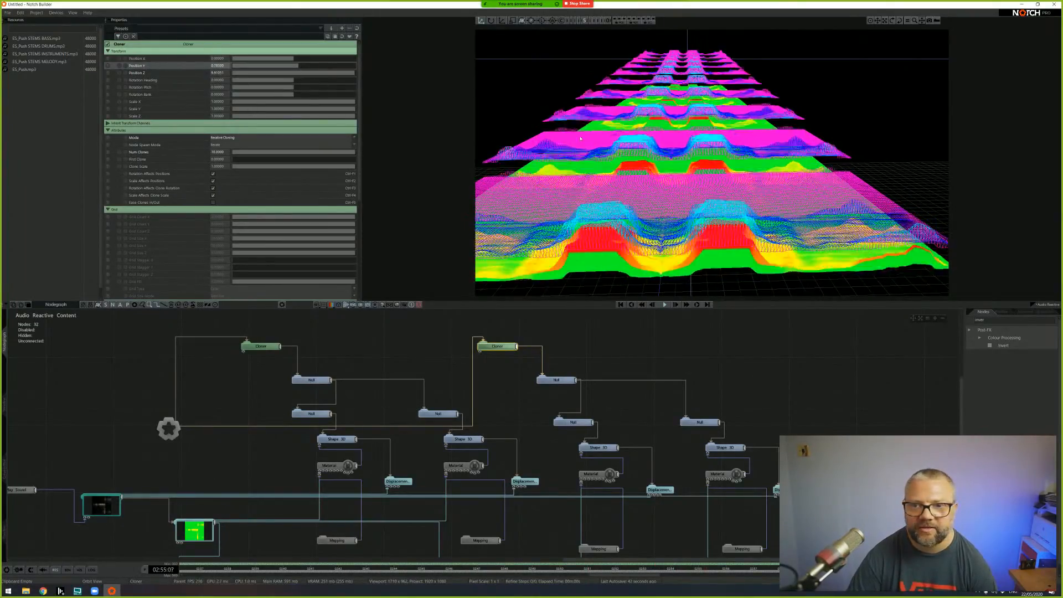
left_click_drag(568, 144, 534, 158)
key("space")
left_click(557, 380)
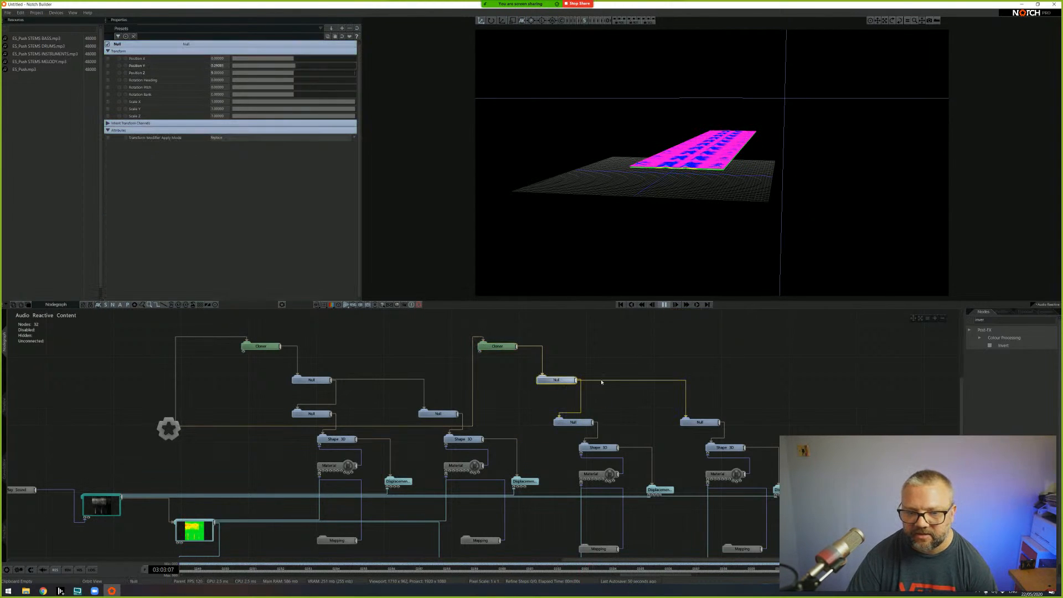
left_click_drag(696, 143, 655, 215)
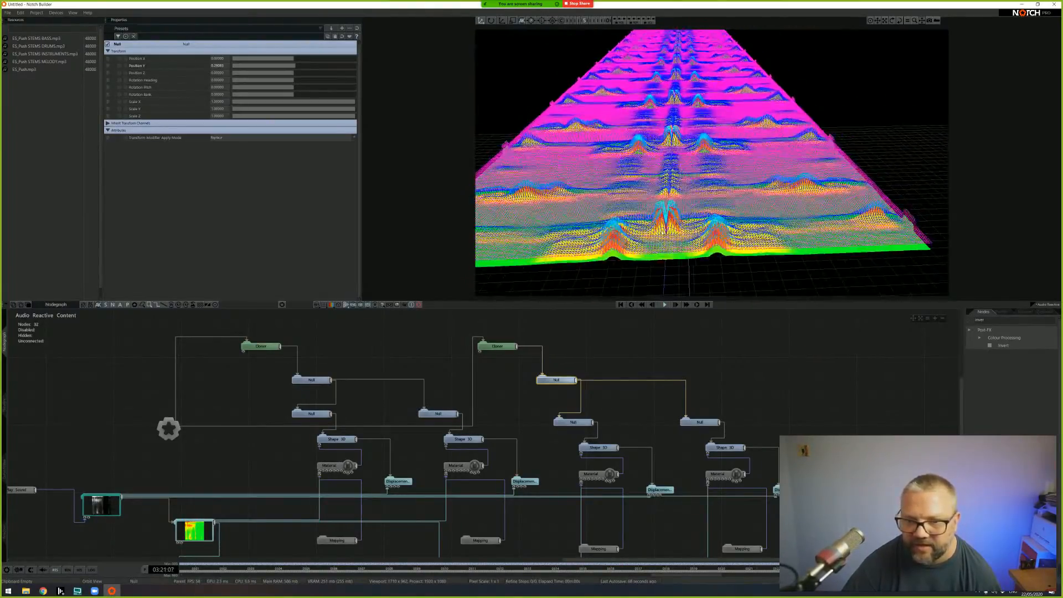
- Add a Video Null node beside the inverted-colour image node and feed it from the black-and-white sound image node
middle_click_drag(551, 465, 550, 370)
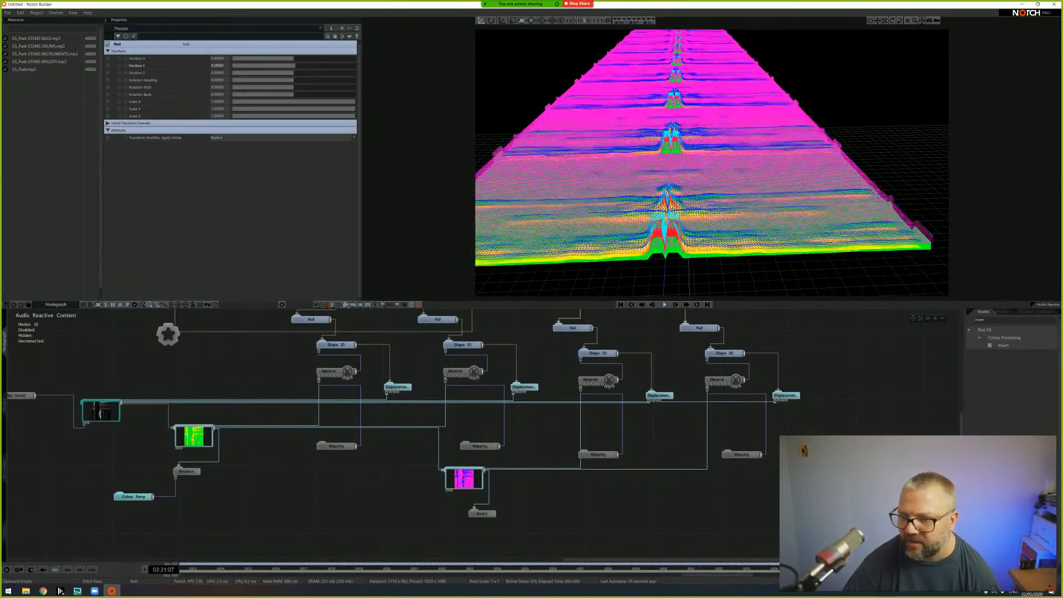
left_click(999, 321)
type("nuljo")
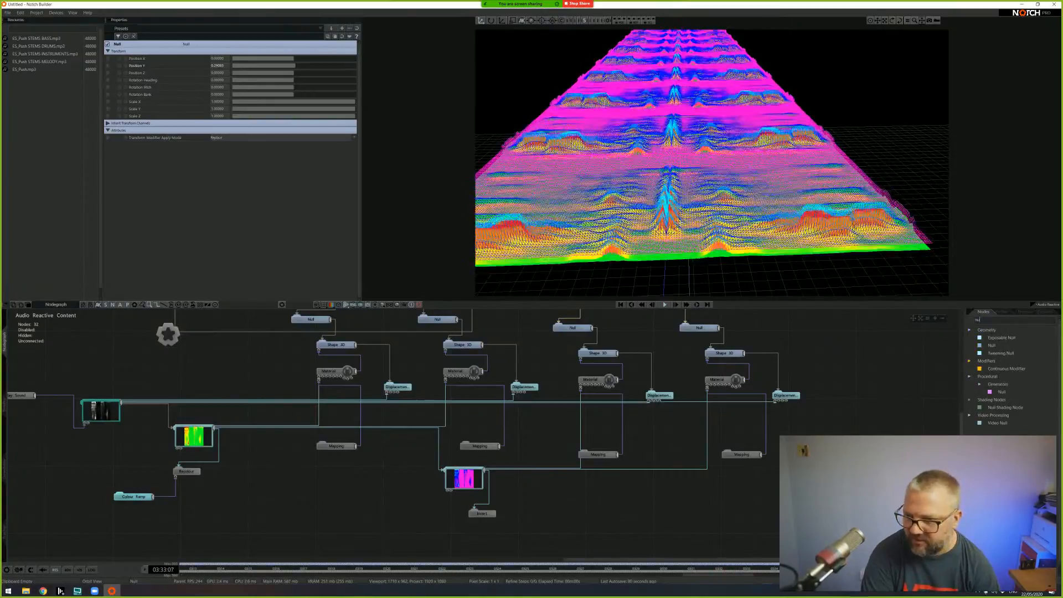
key("BackSpace")
key("BackSpace")
type("ll")
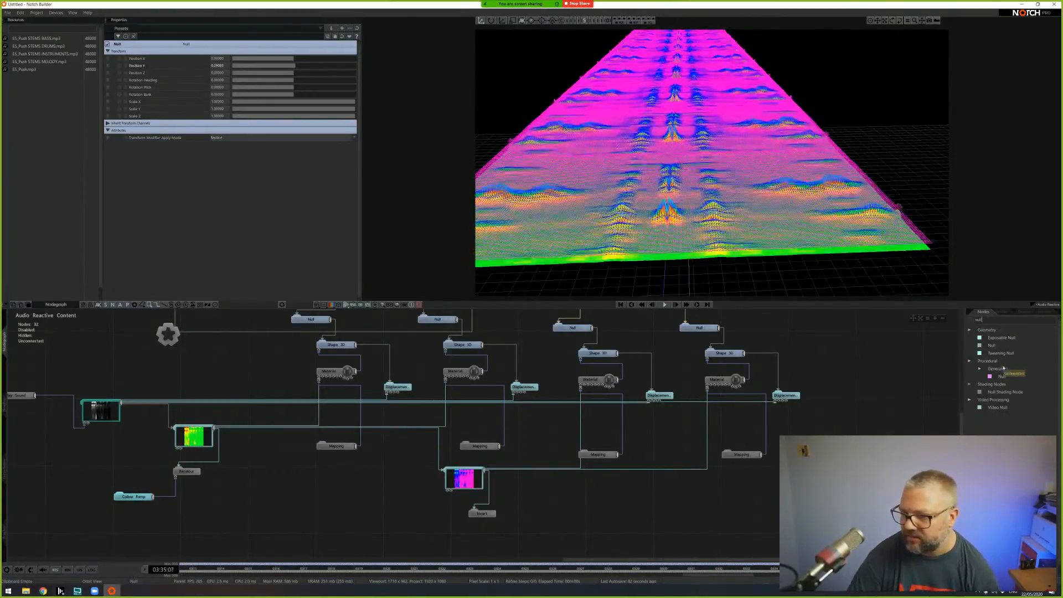
left_click_drag(571, 496, 568, 495)
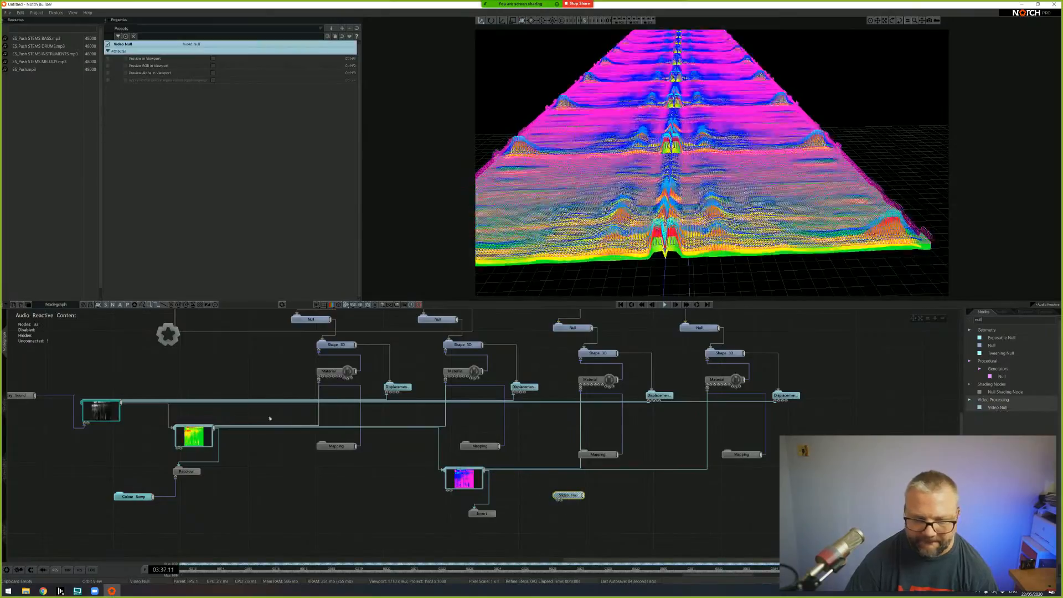
left_click_drag(121, 403, 565, 496)
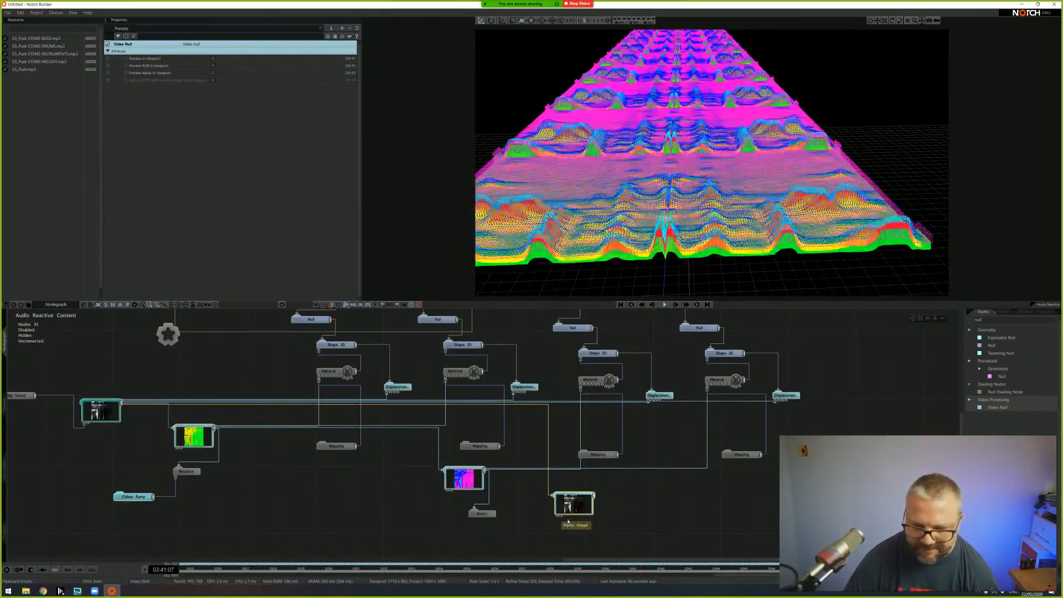
- Connect the Video Null's output to the Alpha Map input of both duplicated wireframe planes' Material nodes
left_click_drag(595, 498, 598, 388)
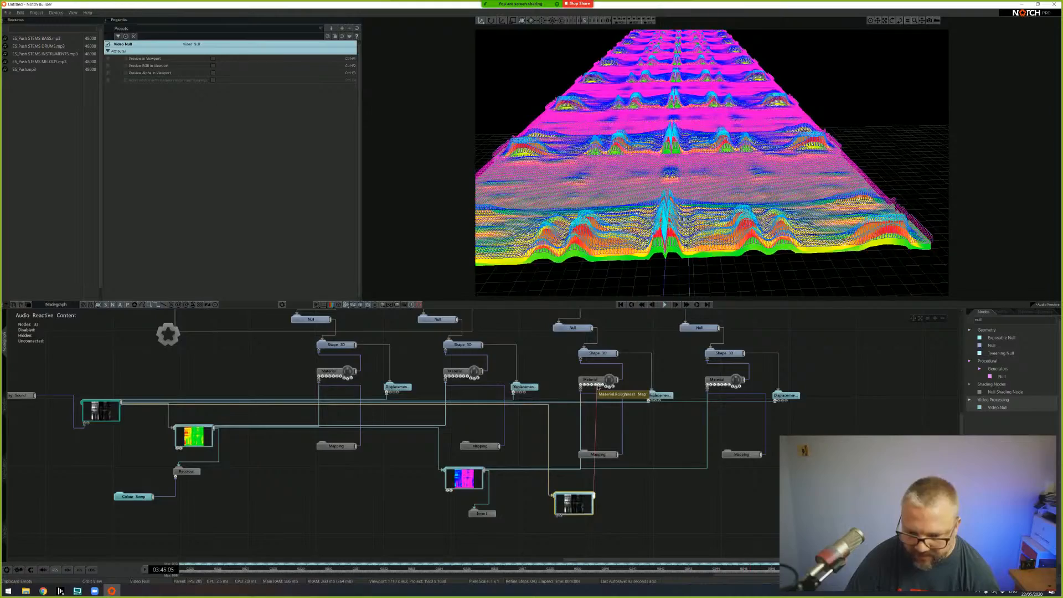
left_click_drag(598, 388, 601, 387)
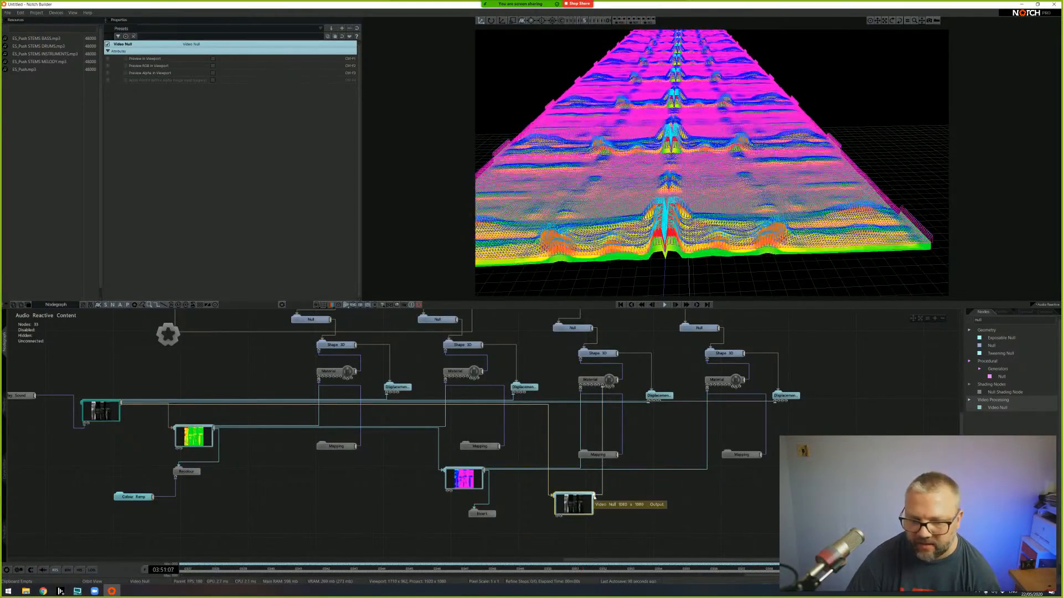
left_click_drag(594, 497, 732, 387)
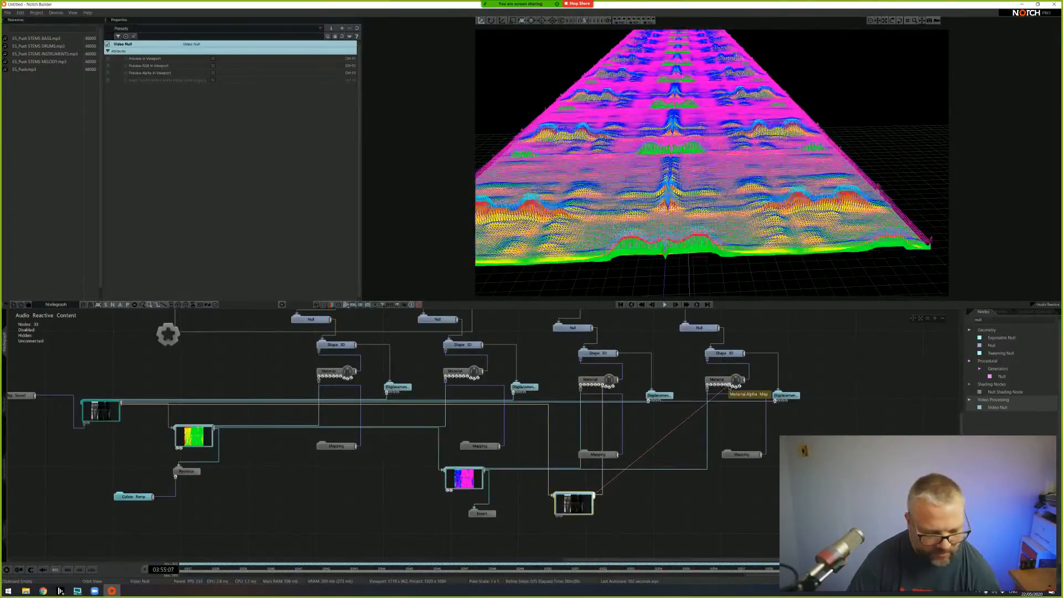
left_click_drag(732, 388, 731, 387)
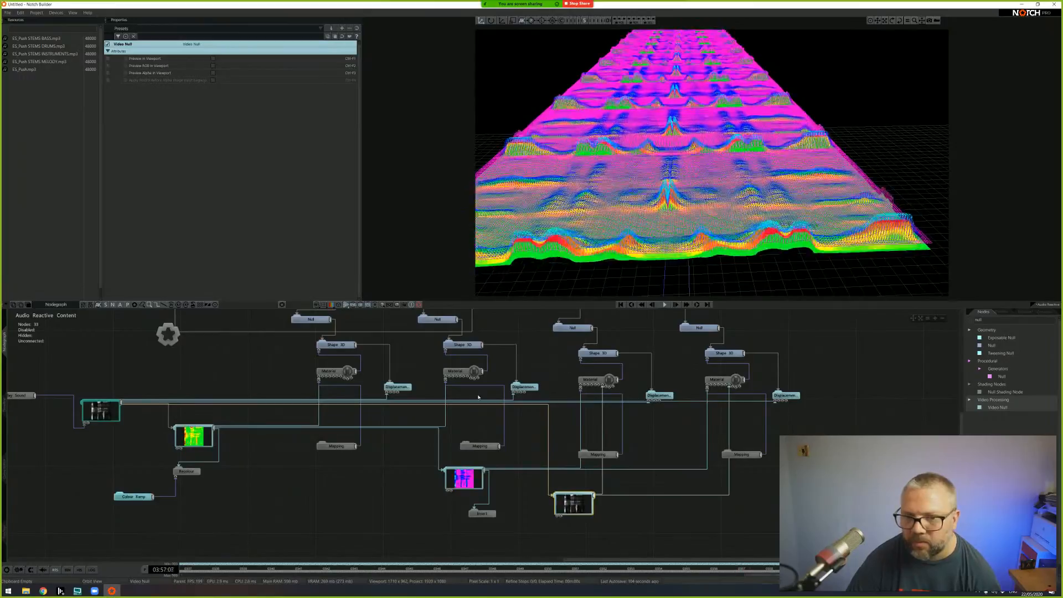
- Select the Material nodes of both duplicated wireframe planes together
left_click(603, 380)
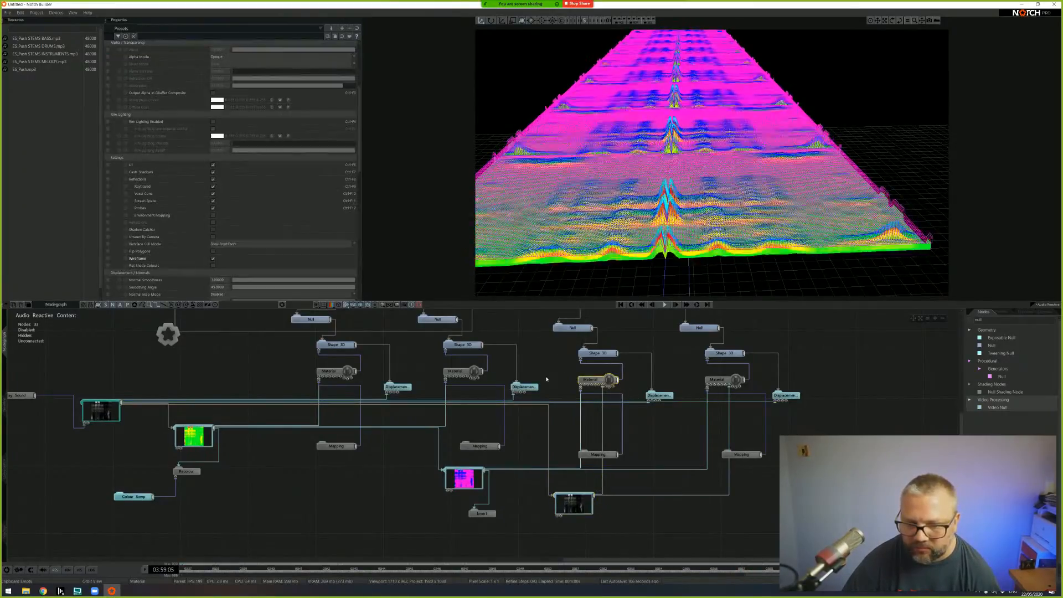
left_click_drag(639, 380, 741, 384)
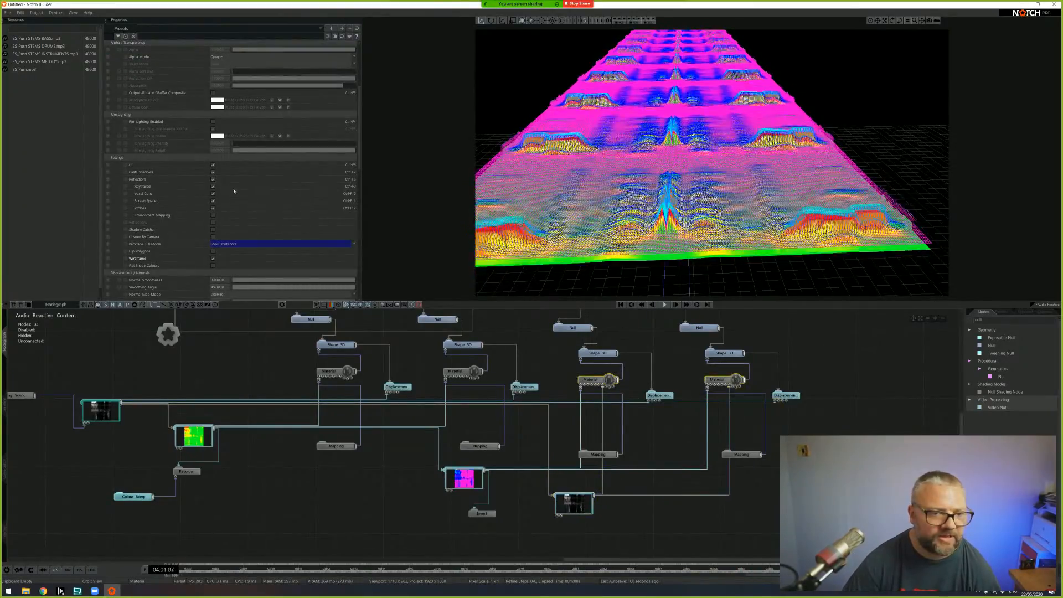
- Set the selected wireframe materials' Alpha Mode to Alpha Blended and lower their Alpha to about 0.11
scroll(262, 213, "up", 5)
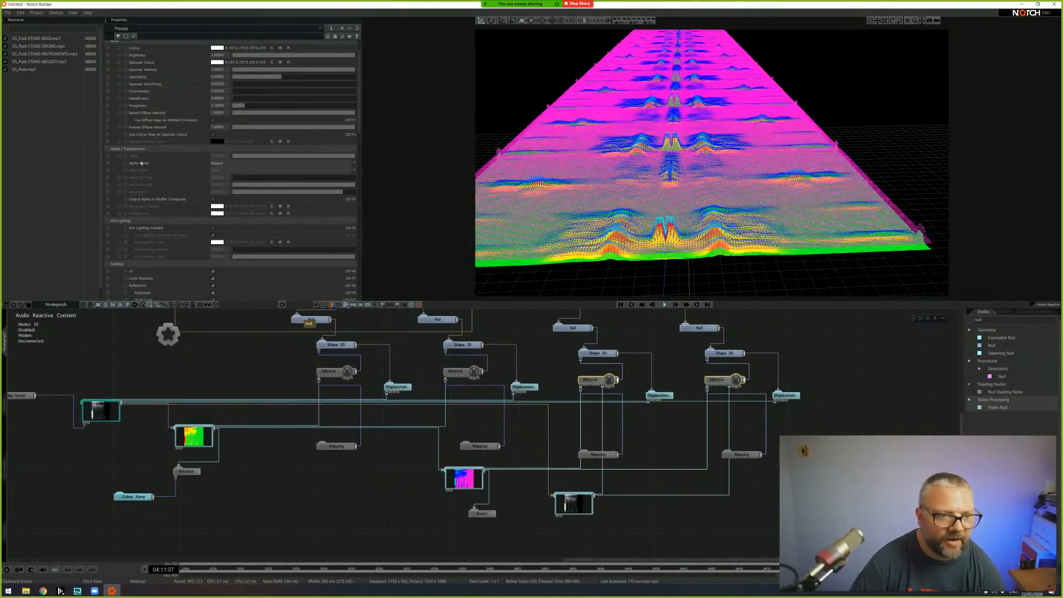
left_click(220, 164)
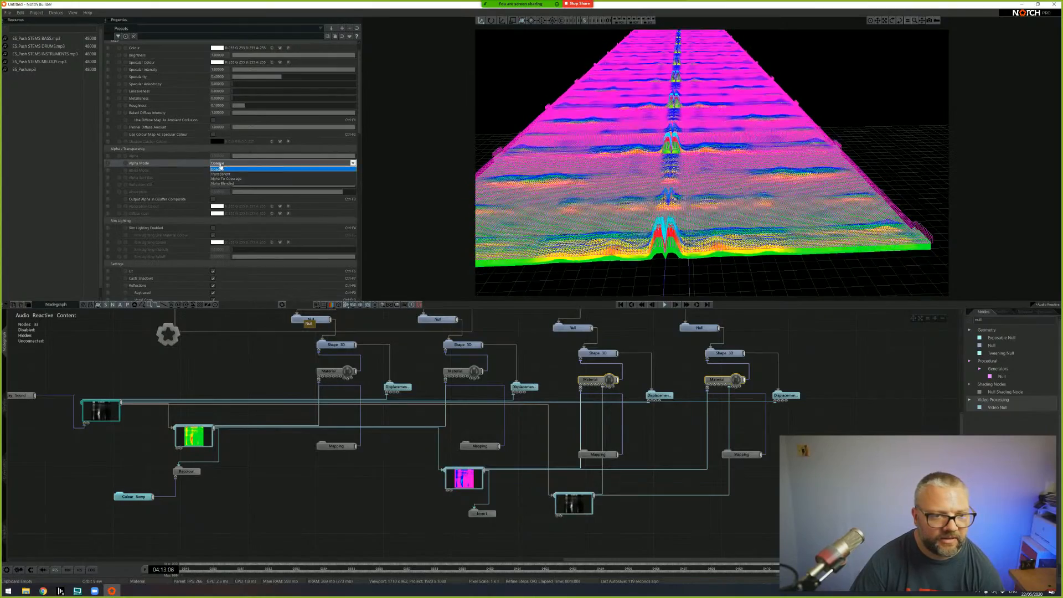
left_click(239, 184)
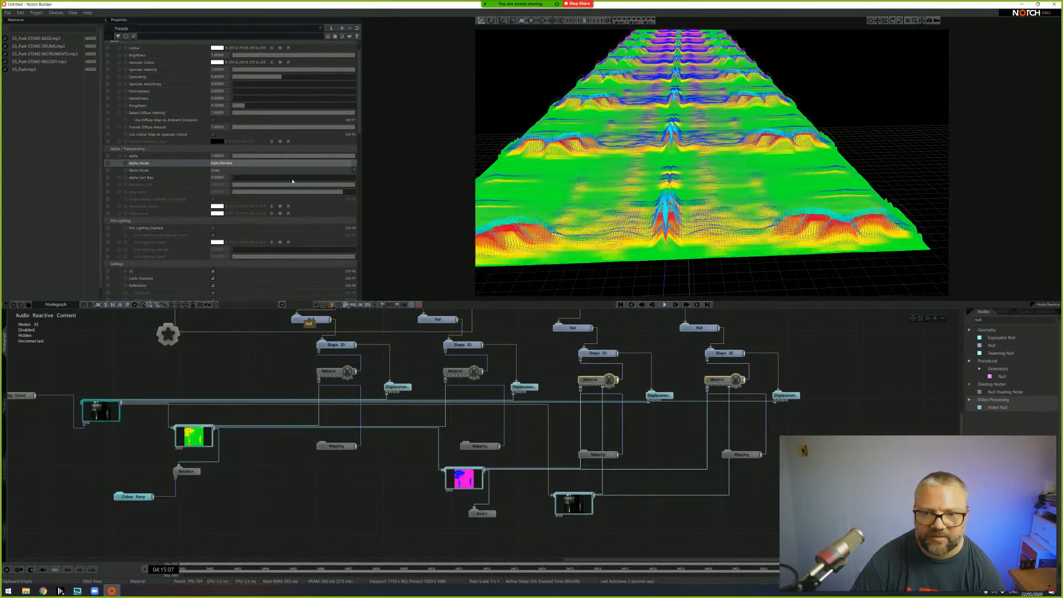
left_click_drag(353, 157, 320, 163)
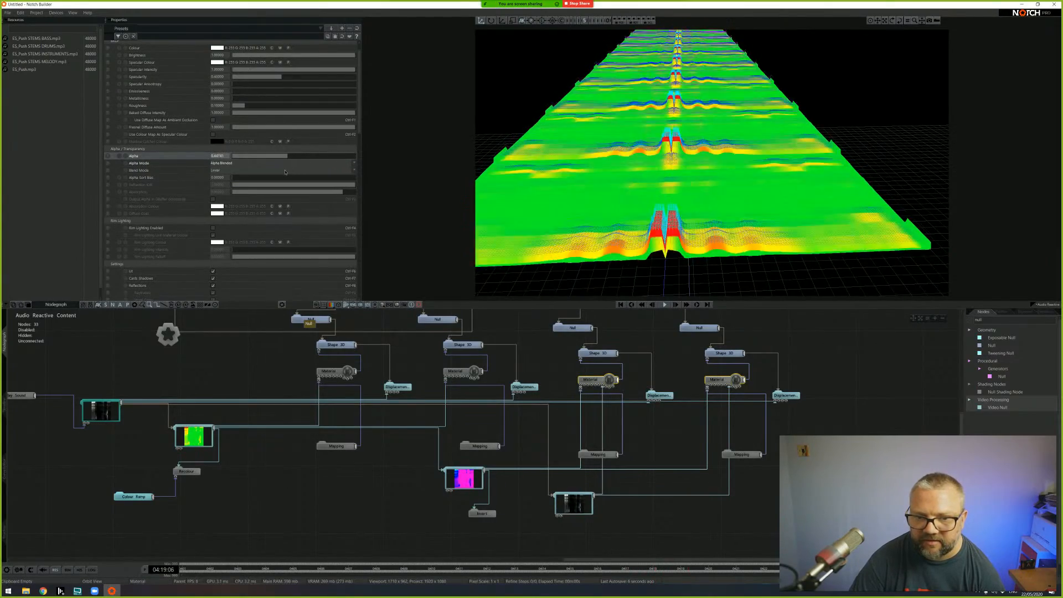
left_click_drag(244, 173, 276, 173)
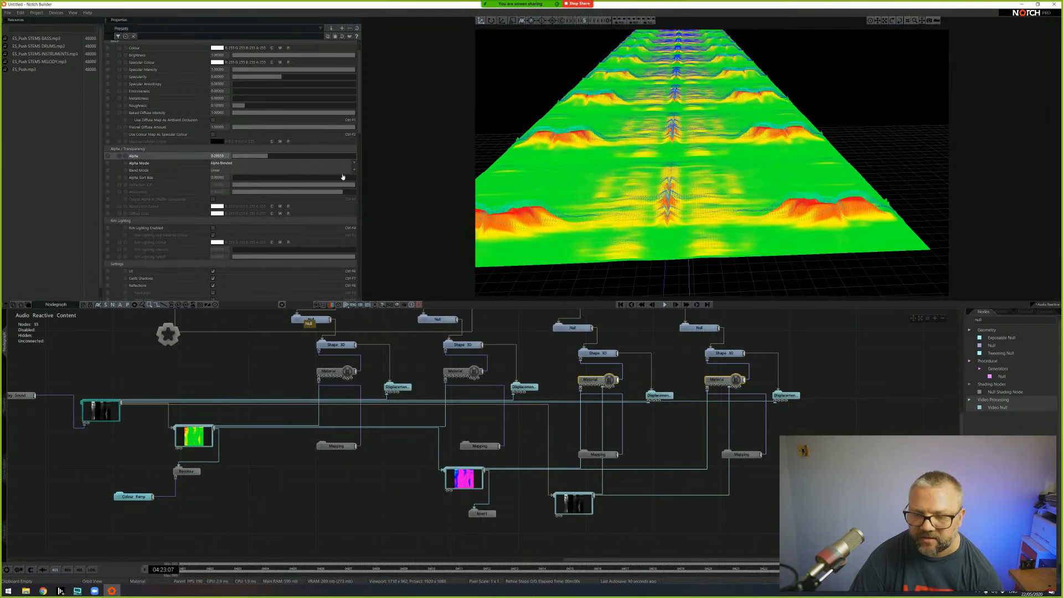
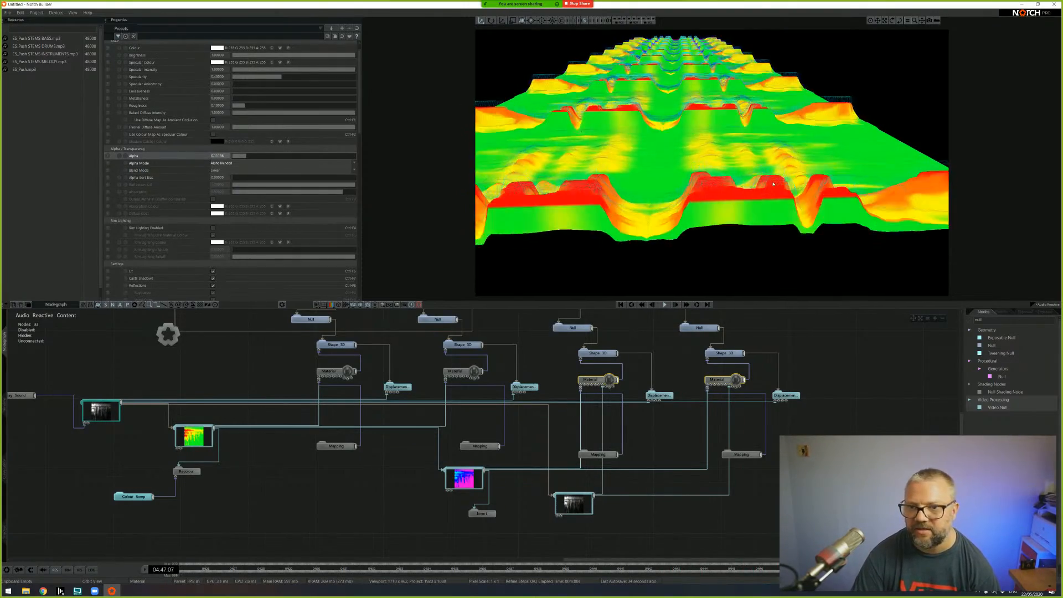
- In the Colour Ramp node feeding the recolour effect, set Colour 0 to pale green and Colour 1 to bright green
left_click(195, 433)
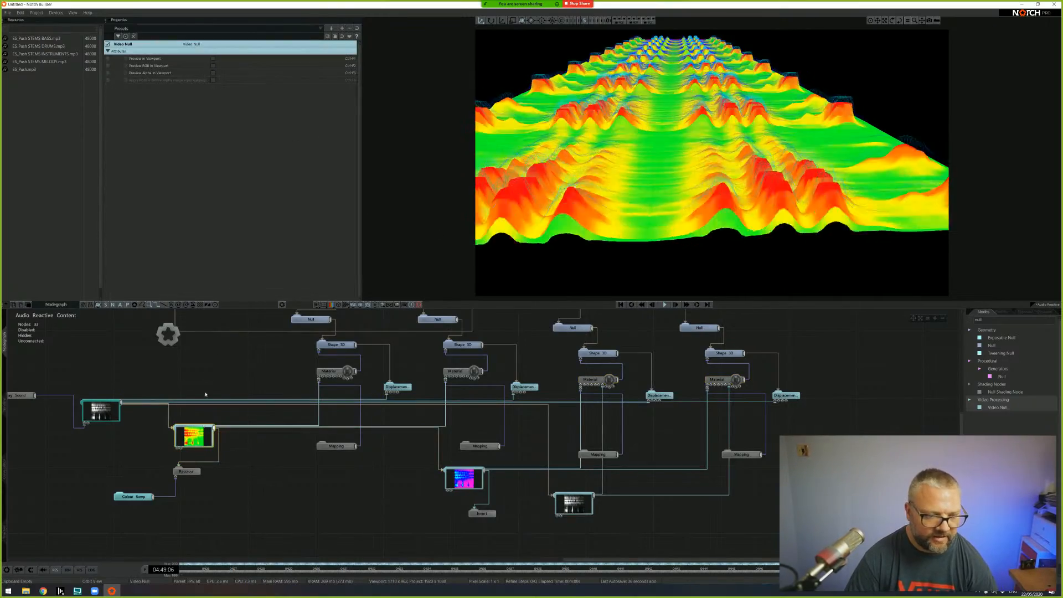
left_click(186, 471)
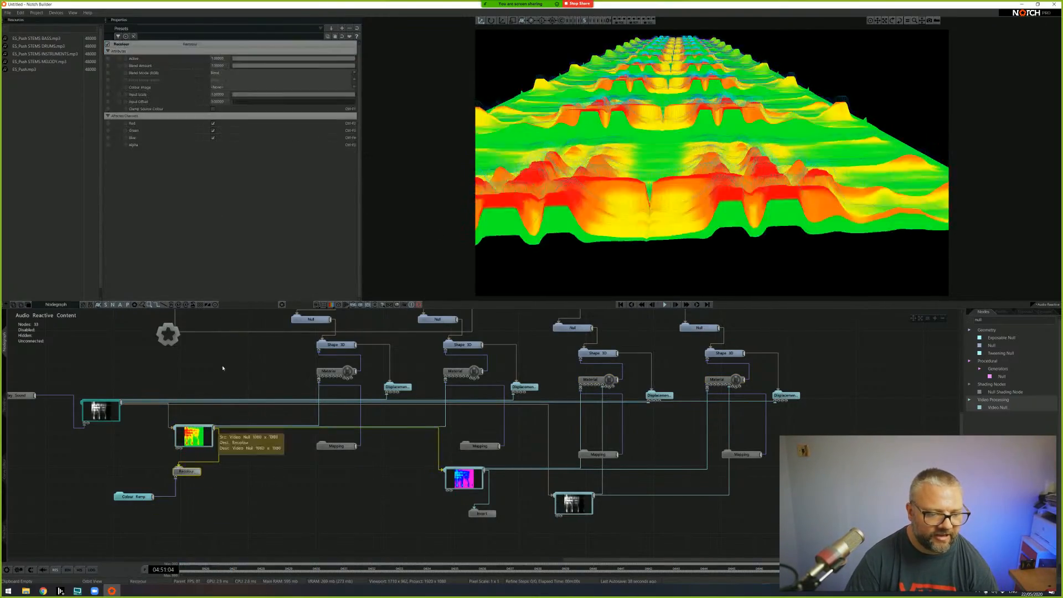
left_click_drag(133, 497, 142, 497)
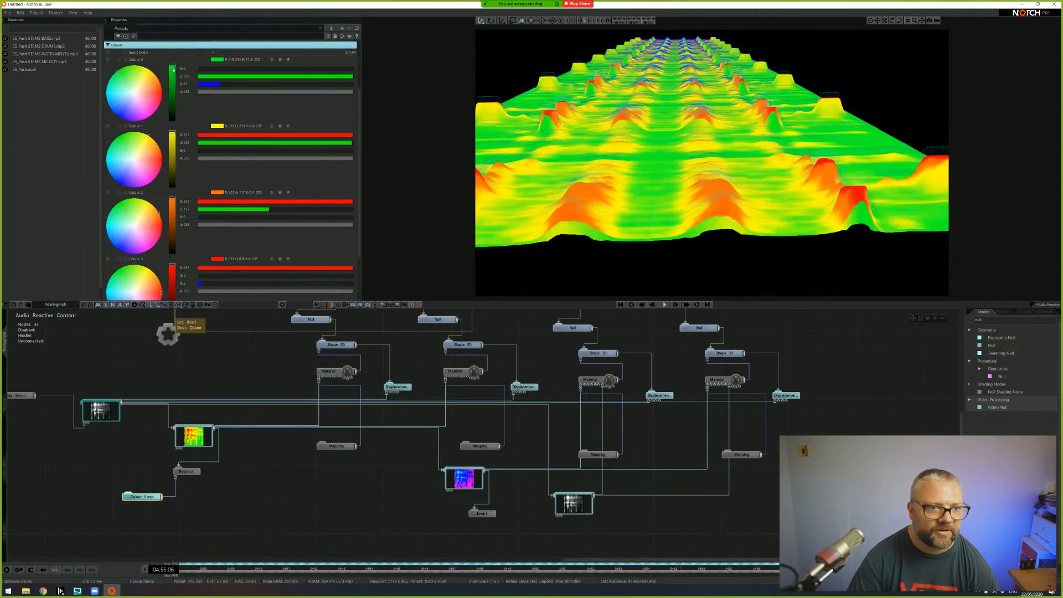
mouse_move(146, 78)
left_mouse_down()
mouse_move(132, 94)
mouse_move(123, 86)
left_mouse_up()
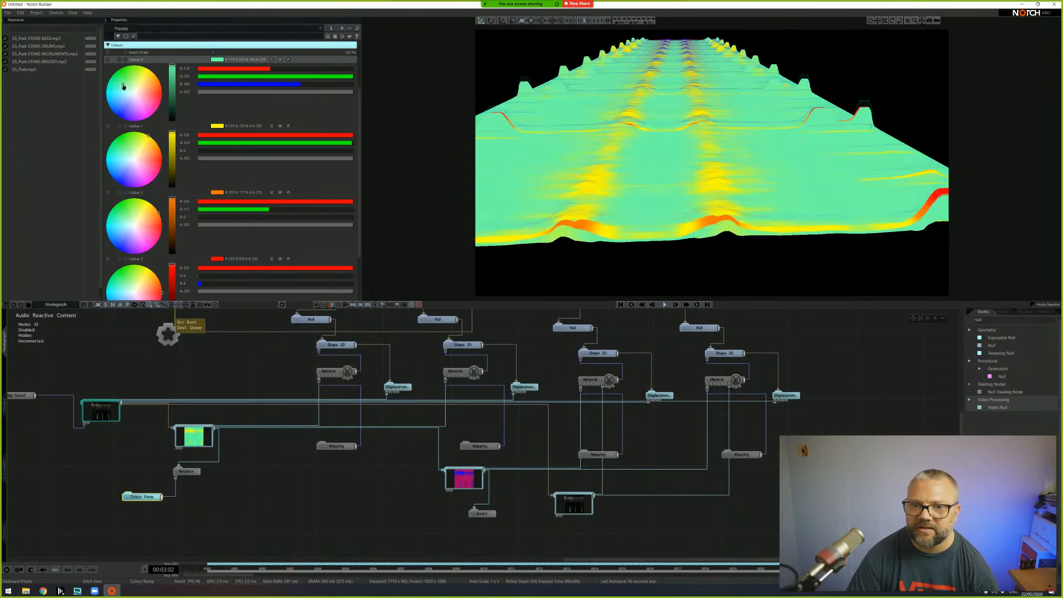
left_click_drag(114, 154, 121, 144)
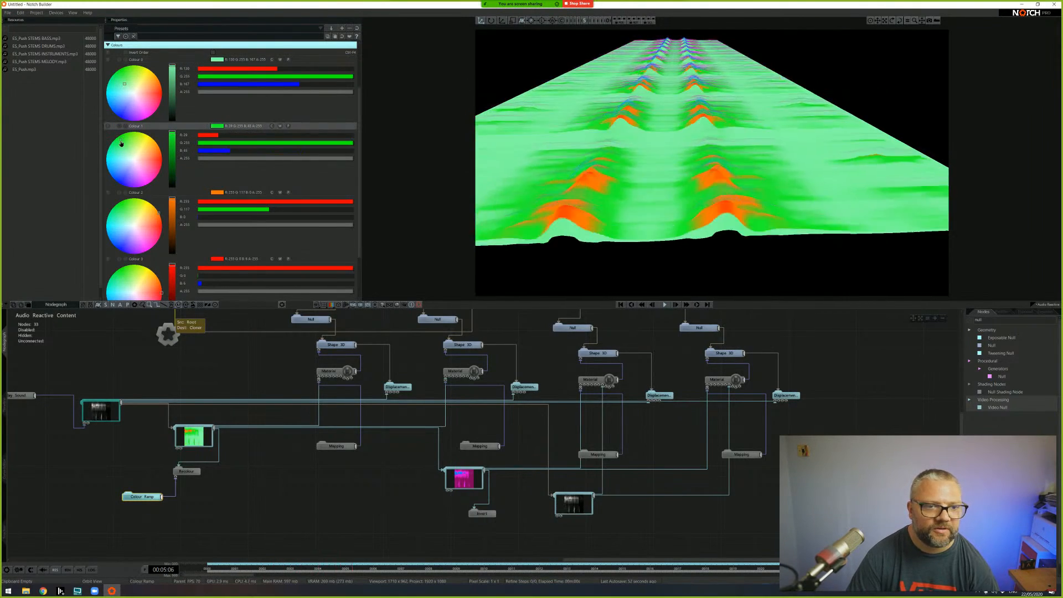
- Change the ramp's Colour 2 to cyan and Colour 3 to blue
left_click_drag(125, 213, 107, 231)
left_click_drag(140, 276, 132, 286)
left_click_drag(308, 268, 288, 269)
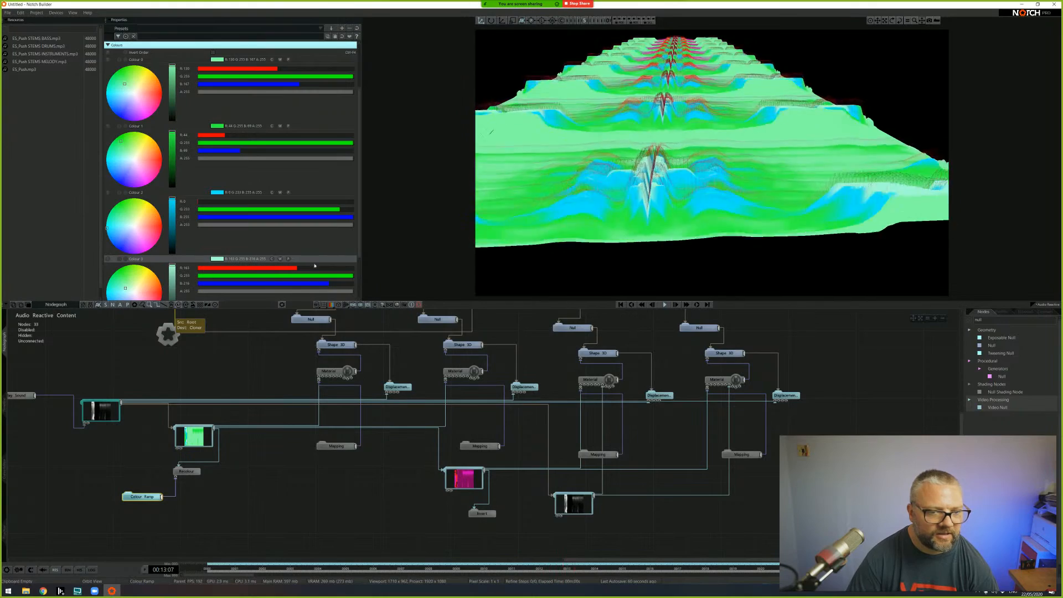
left_click_drag(360, 173, 359, 217)
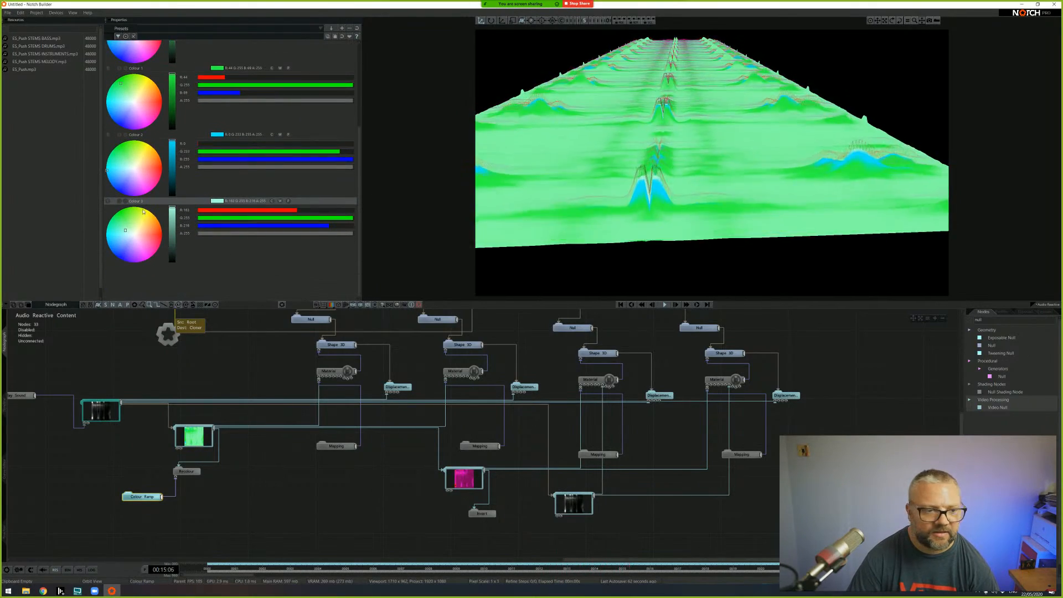
left_click_drag(127, 232, 116, 245)
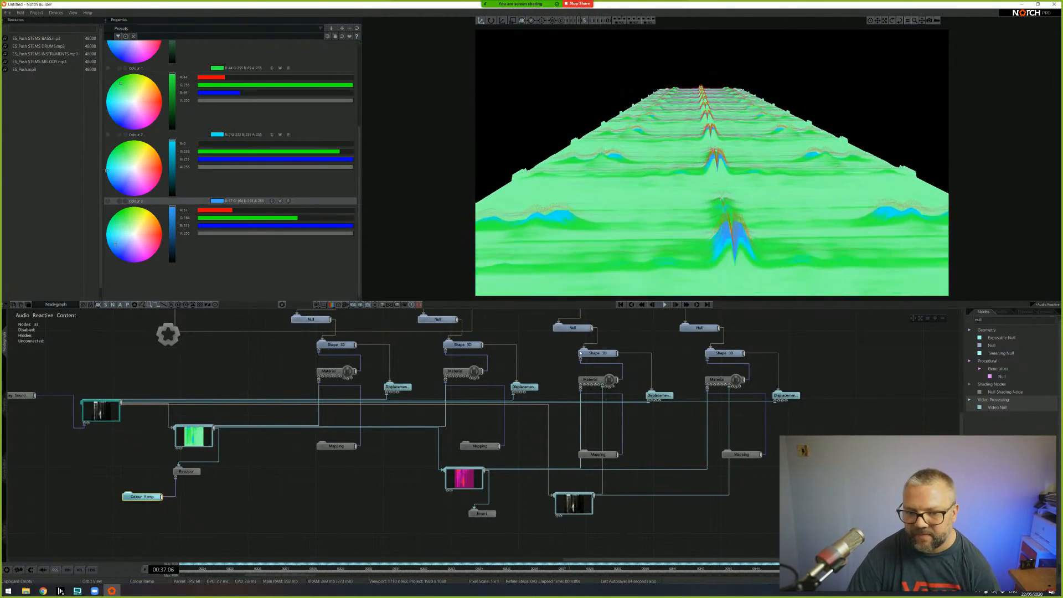
- Add an Exposable Camera node above the Cloner nodes and connect it to the root
scroll(575, 358, "up", 5)
left_click(969, 321)
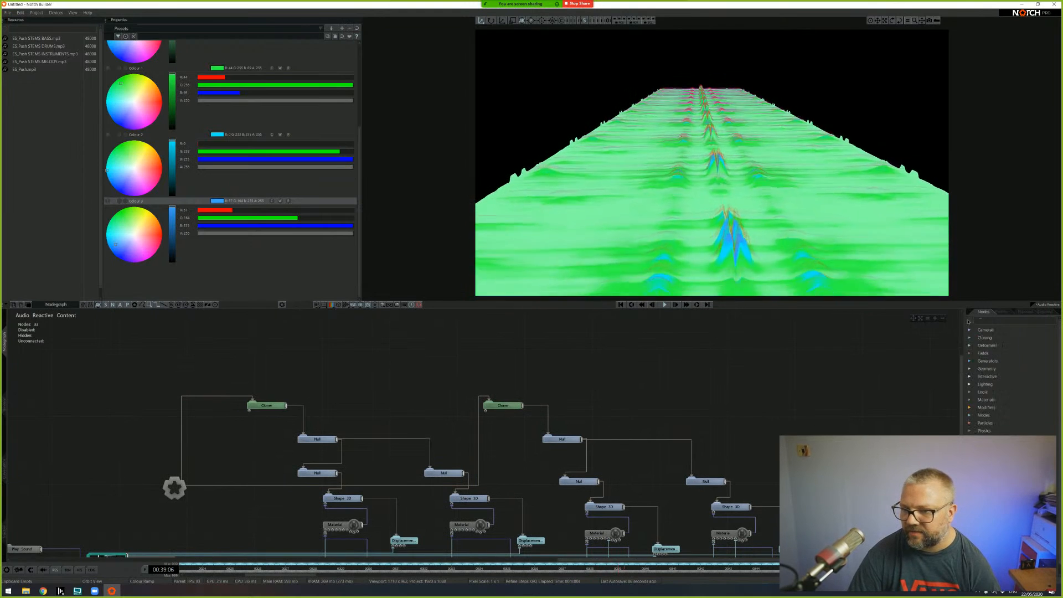
left_click(966, 331)
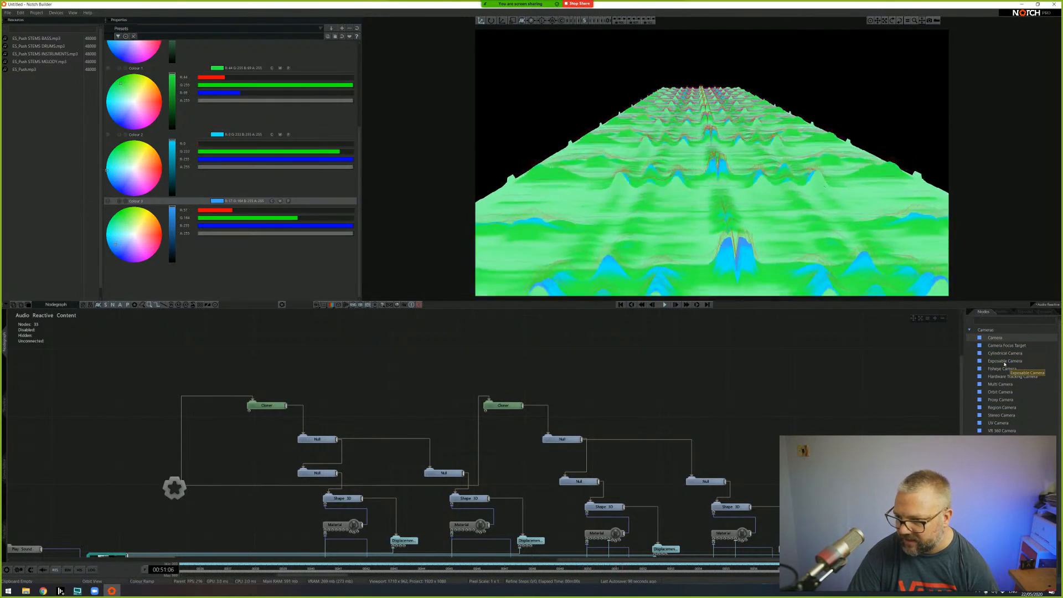
left_click_drag(1005, 361, 771, 397)
left_click_drag(315, 334, 197, 328)
key("r")
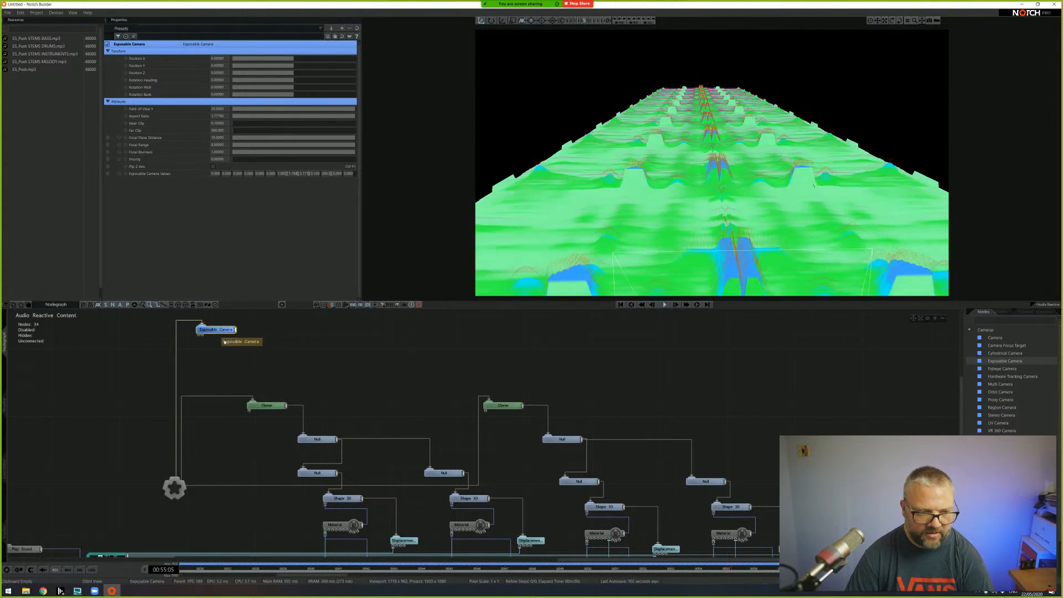
- Frame the terrain in the viewport and set the Exposable Camera to the current view
left_click(193, 411)
left_click(224, 330)
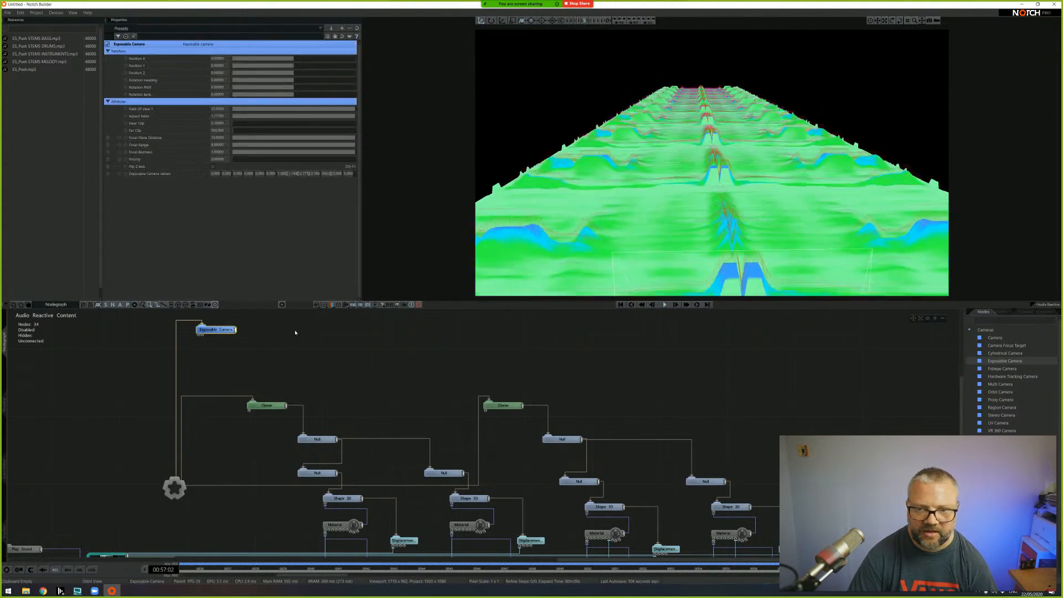
right_click(222, 329)
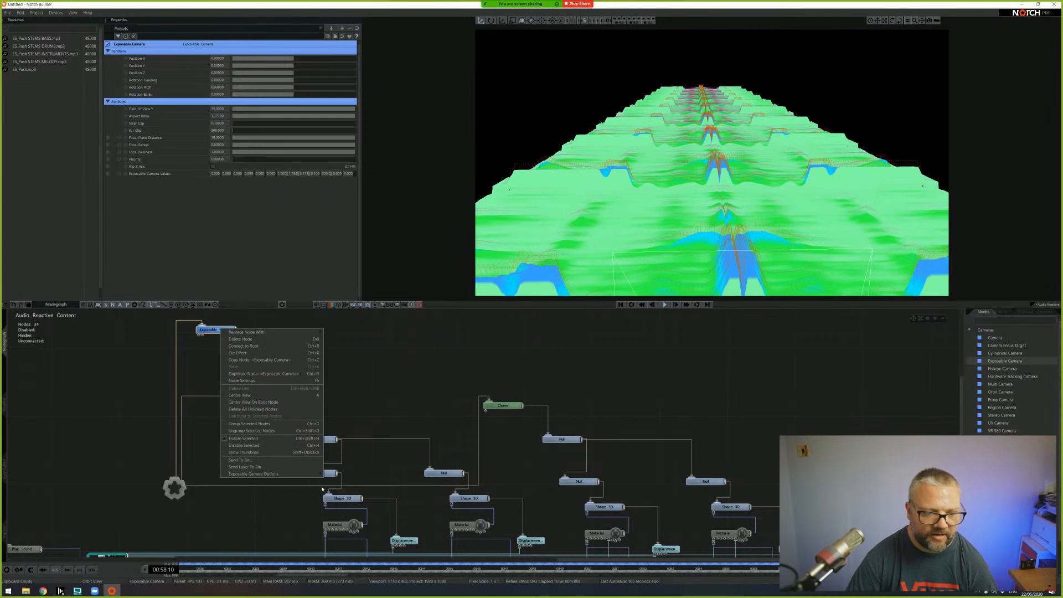
mouse_move(279, 475)
left_click(348, 474)
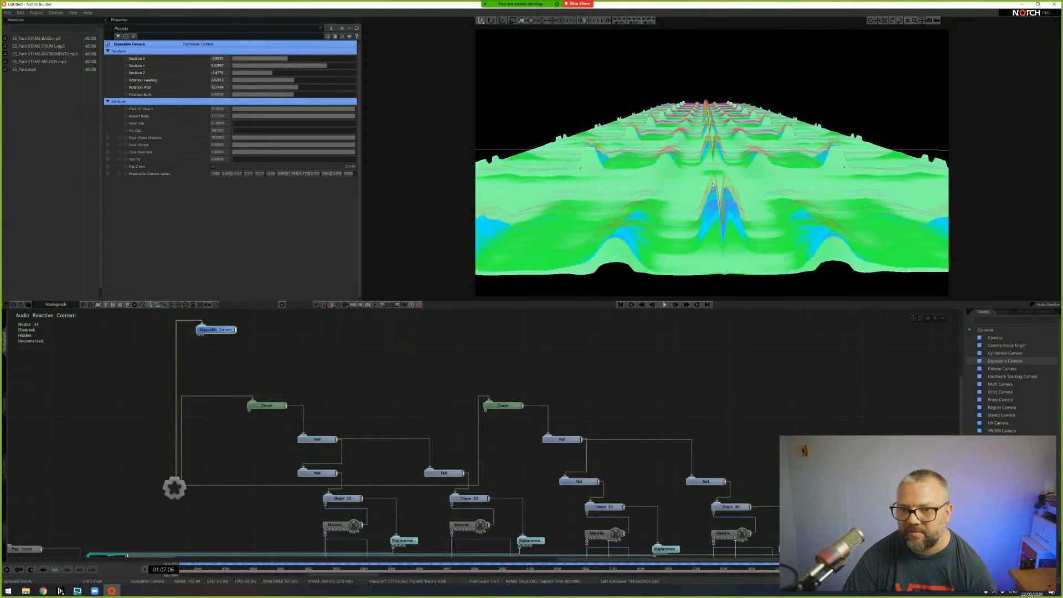
right_click(218, 331)
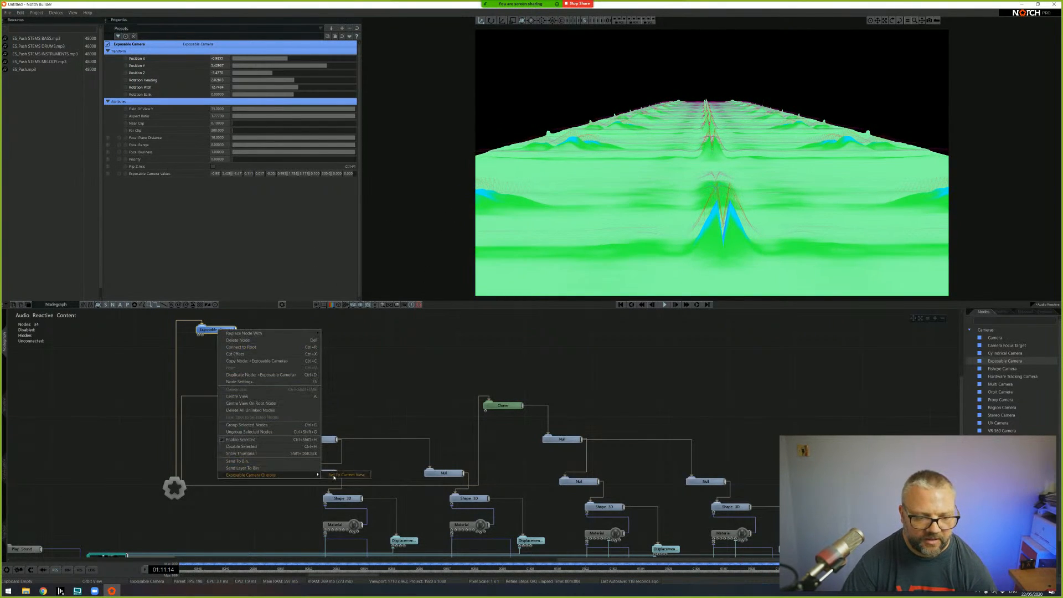
left_click(334, 476)
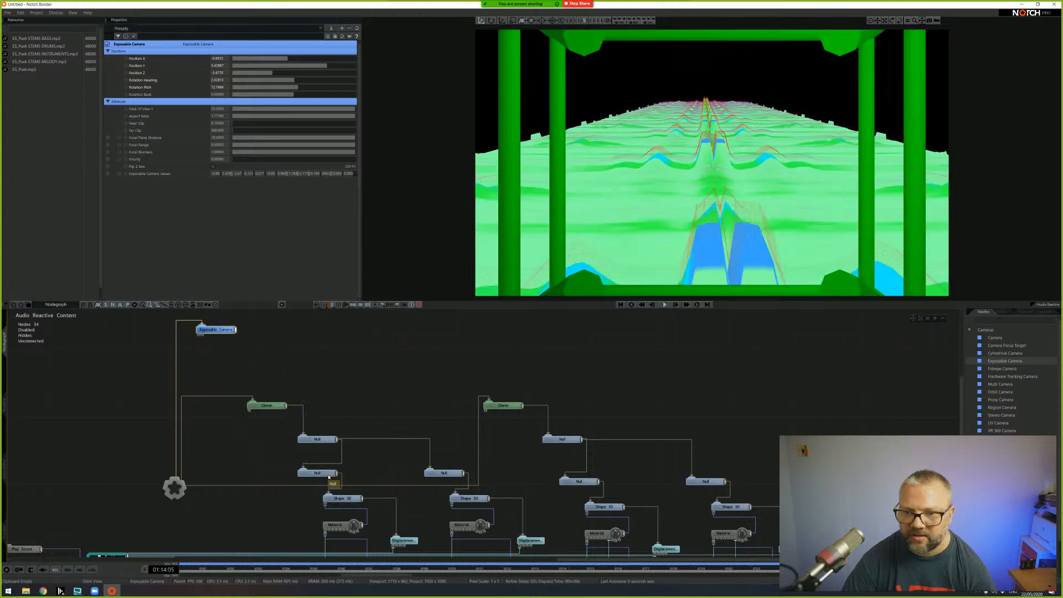
- Pause the playback and add a Null node in the empty area above the Cloner nodes
left_click(665, 305)
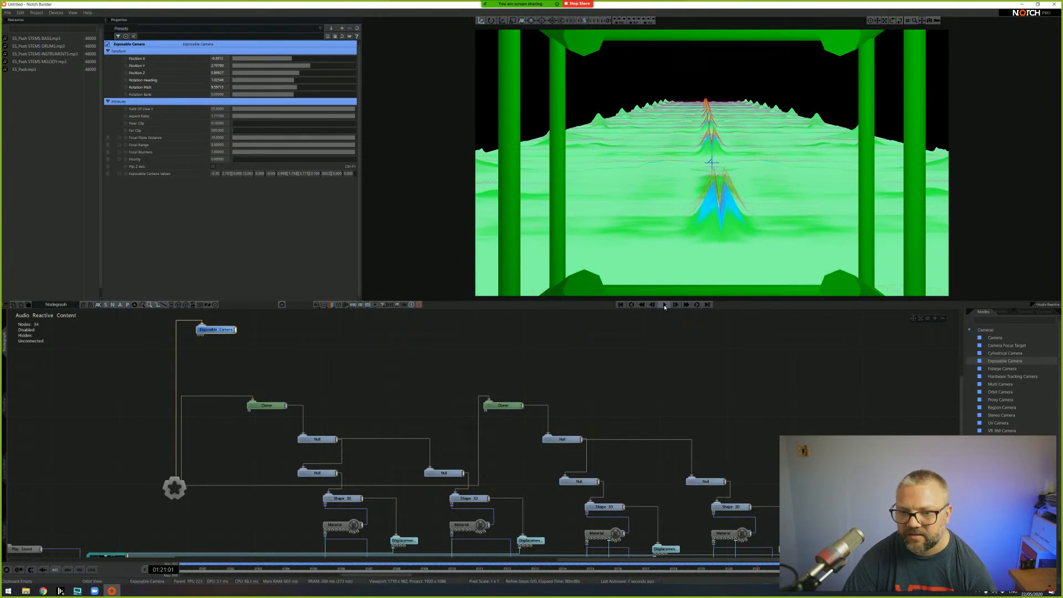
left_click(280, 351)
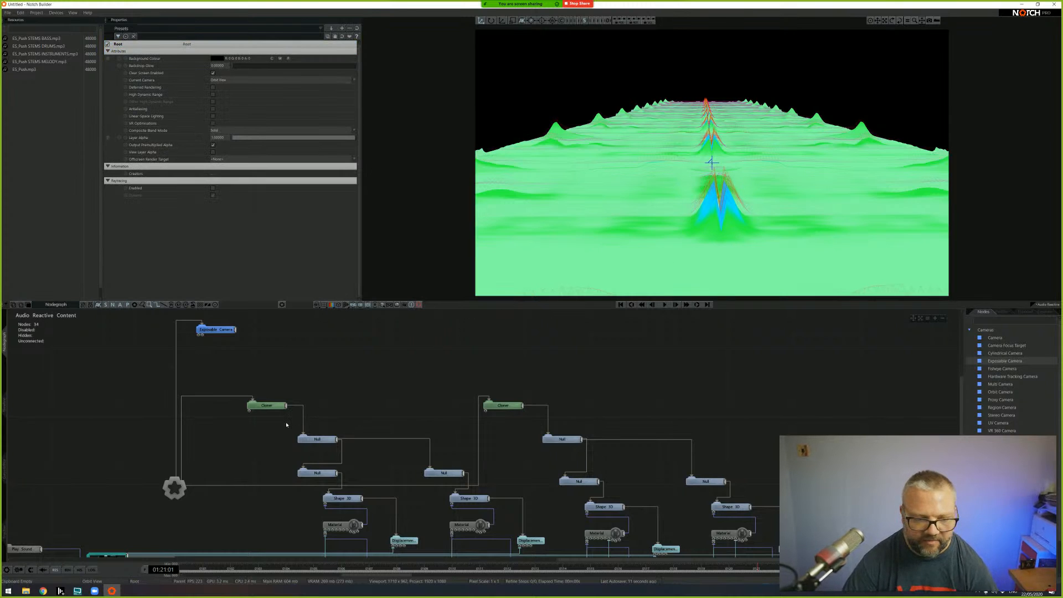
type("null")
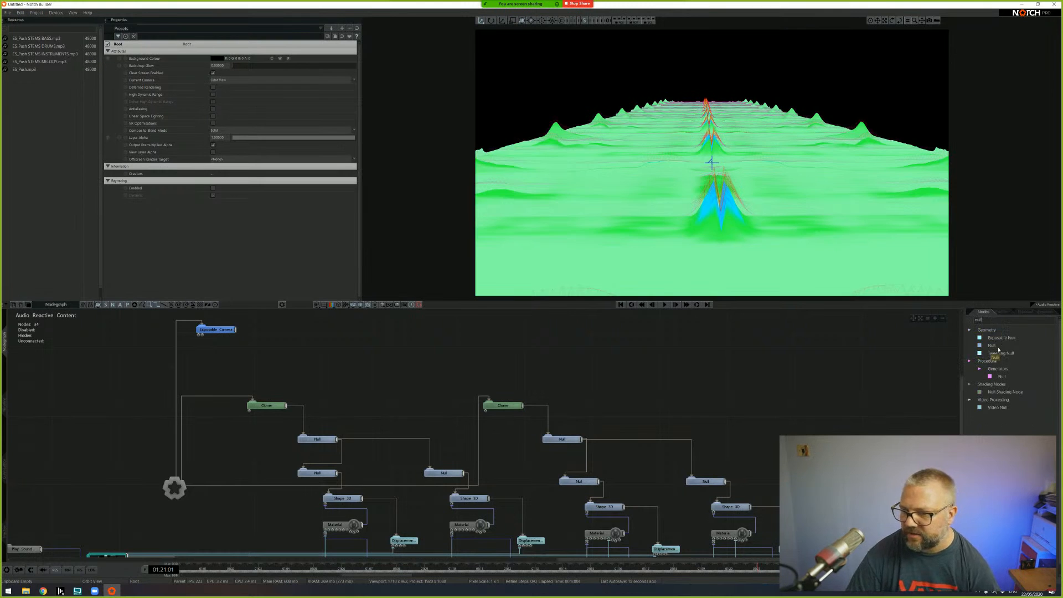
left_click_drag(991, 345, 575, 375)
left_click_drag(352, 343, 351, 344)
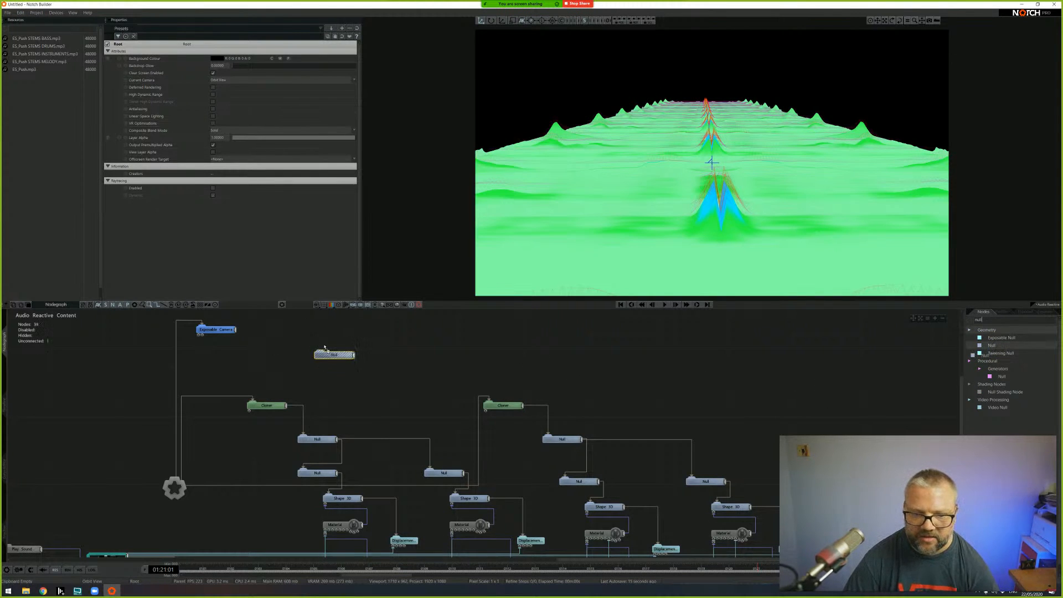
- Connect the new Null to both Cloner nodes and parent it to the root
scroll(513, 455, "down", 3)
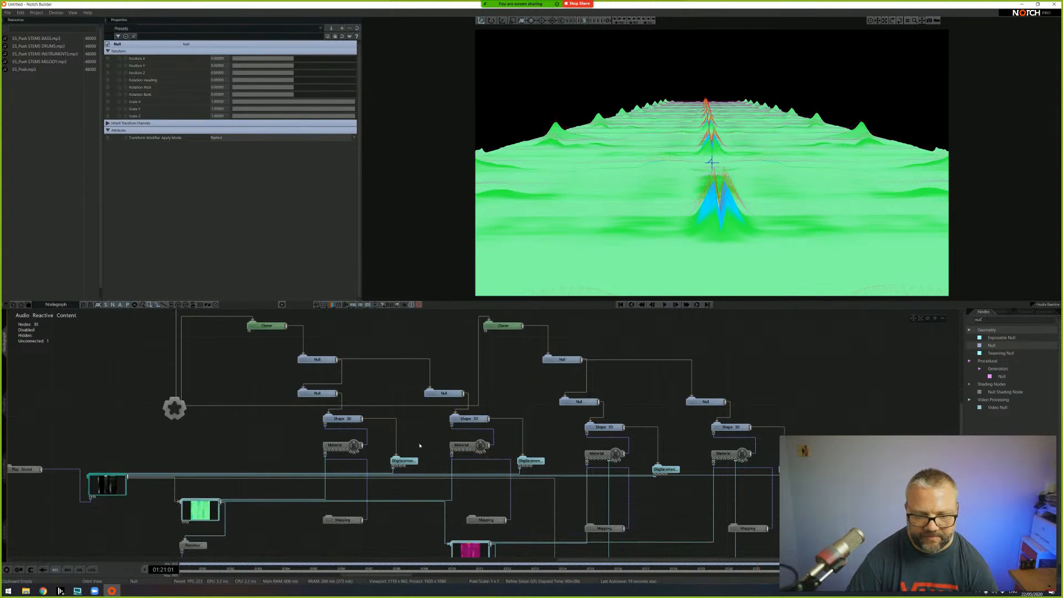
scroll(443, 451, "down", 1)
scroll(416, 395, "up", 2)
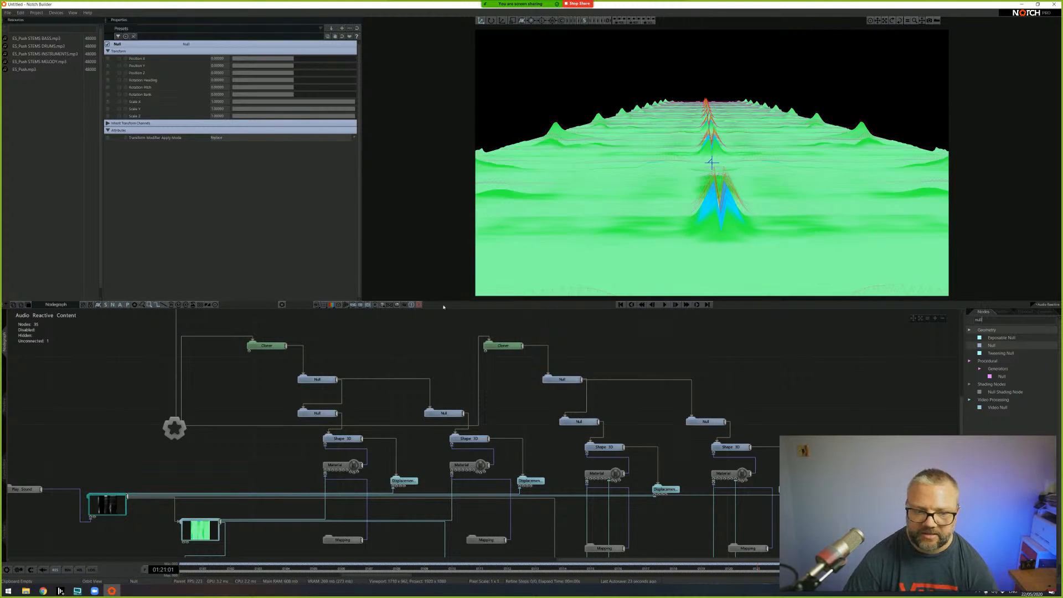
scroll(370, 370, "up", 2)
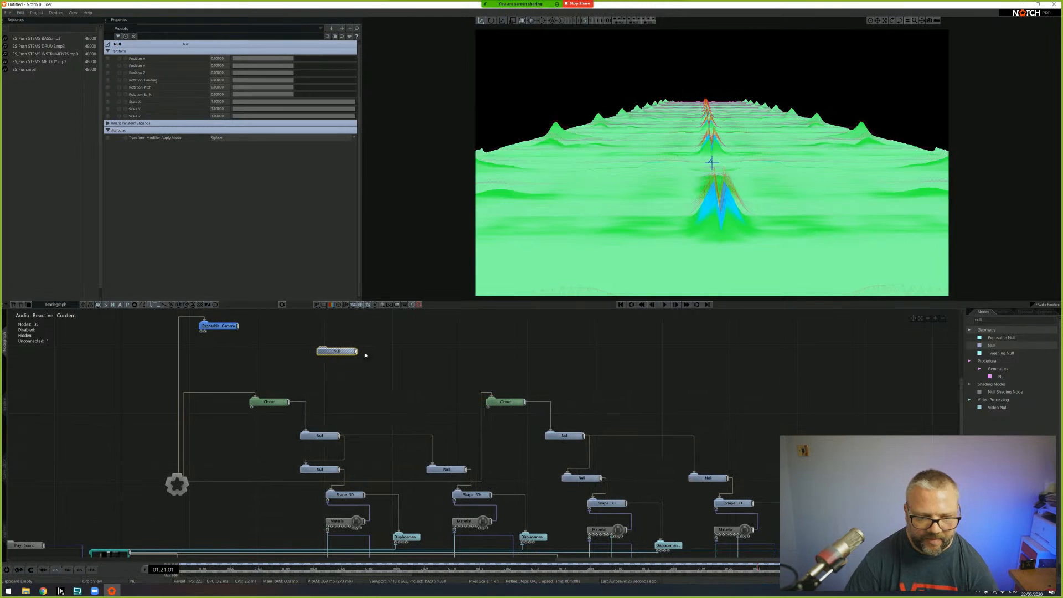
left_click_drag(357, 351, 256, 399)
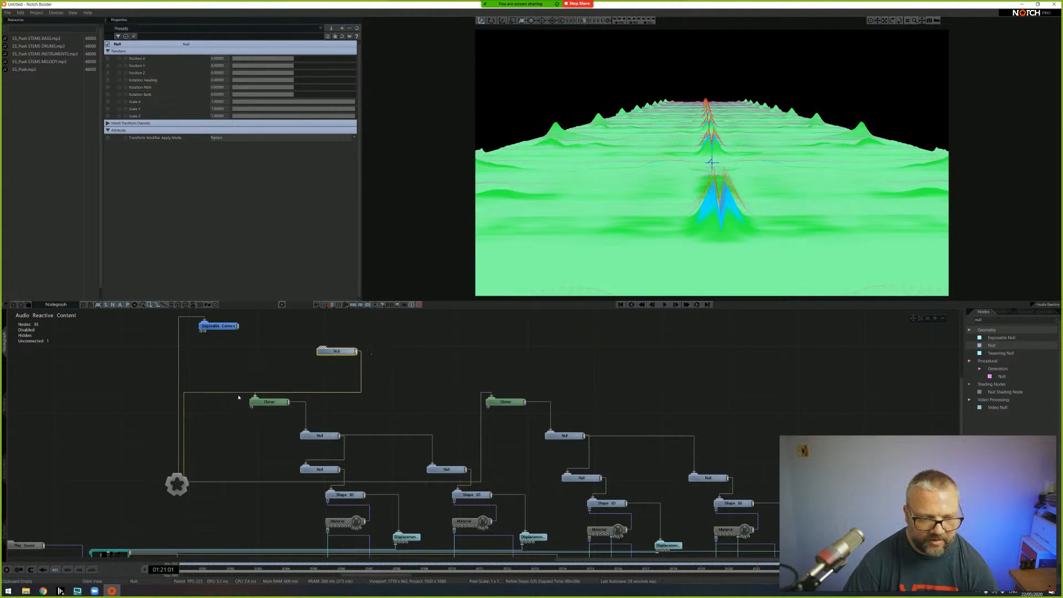
left_click_drag(357, 352, 498, 402)
left_click_drag(193, 488, 360, 352)
- Duplicate the Null and wire the copy to the root and both Cloner nodes
key("ctrl+d")
mouse_move(180, 484)
left_mouse_down()
mouse_move(306, 399)
mouse_move(155, 432)
mouse_move(366, 352)
mouse_move(256, 403)
left_mouse_up()
left_click_drag(390, 353, 500, 403)
- Turn the duplicated Null into a ceiling by setting Rotation Bank to 180 and Position Y to about 5
left_click(383, 353)
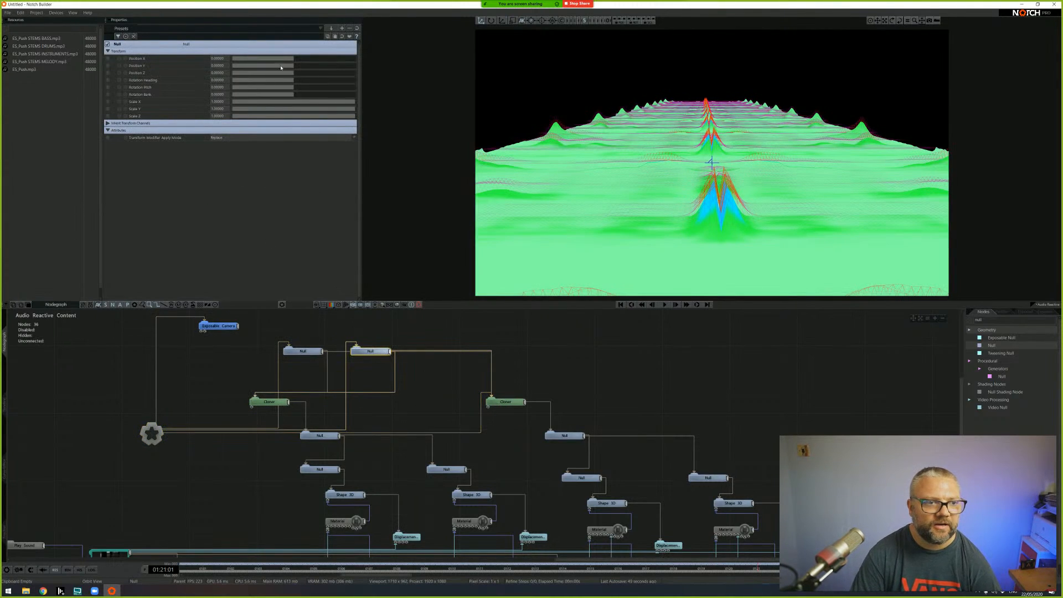
mouse_move(293, 68)
left_mouse_down()
mouse_move(309, 68)
mouse_move(299, 89)
mouse_move(359, 107)
left_mouse_up()
key("ctrl+z")
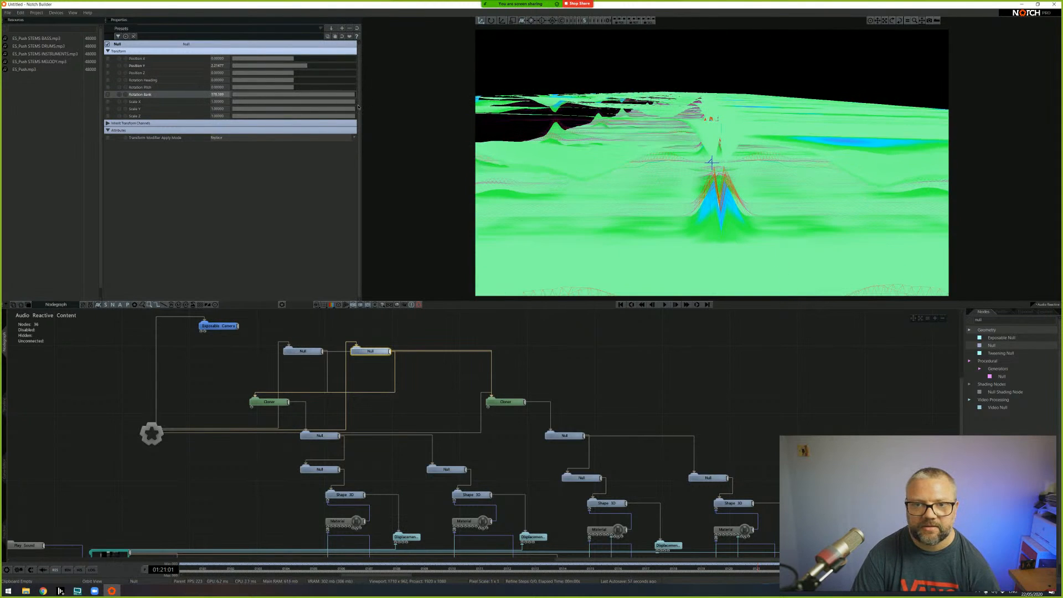
left_click_drag(304, 65, 326, 69)
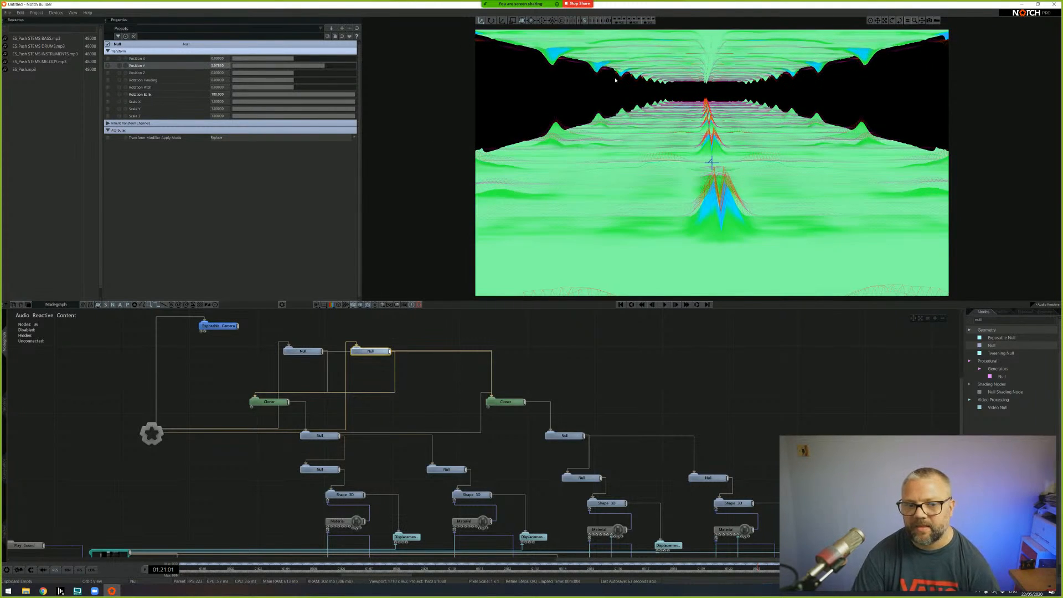
- Switch to File Explorer and try to play Untitled Layer.mov from the Desktop folder
left_click(25, 591)
left_click(175, 133)
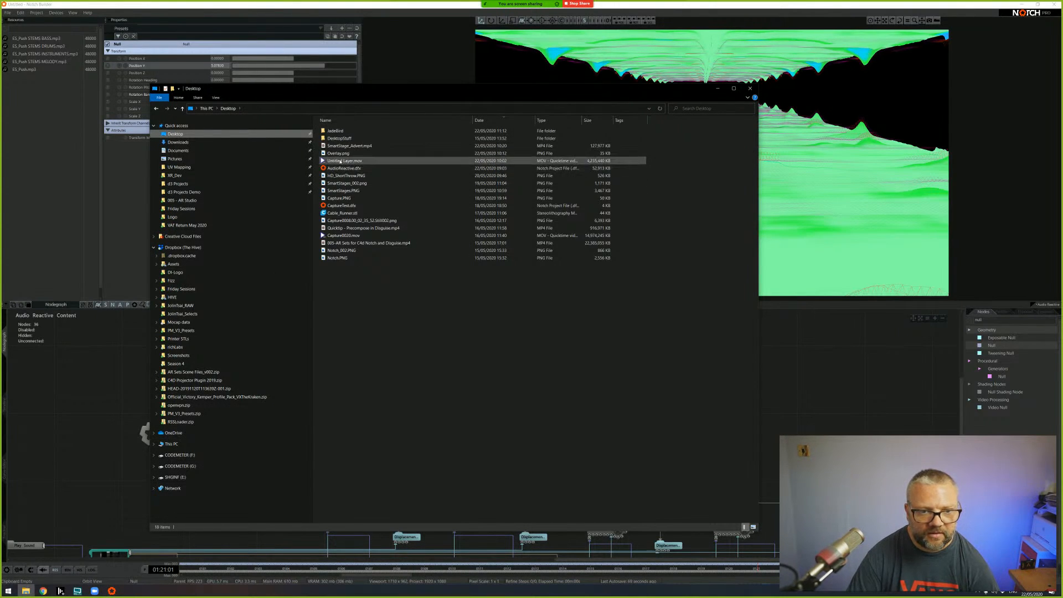
left_click(339, 160)
double_click(355, 160)
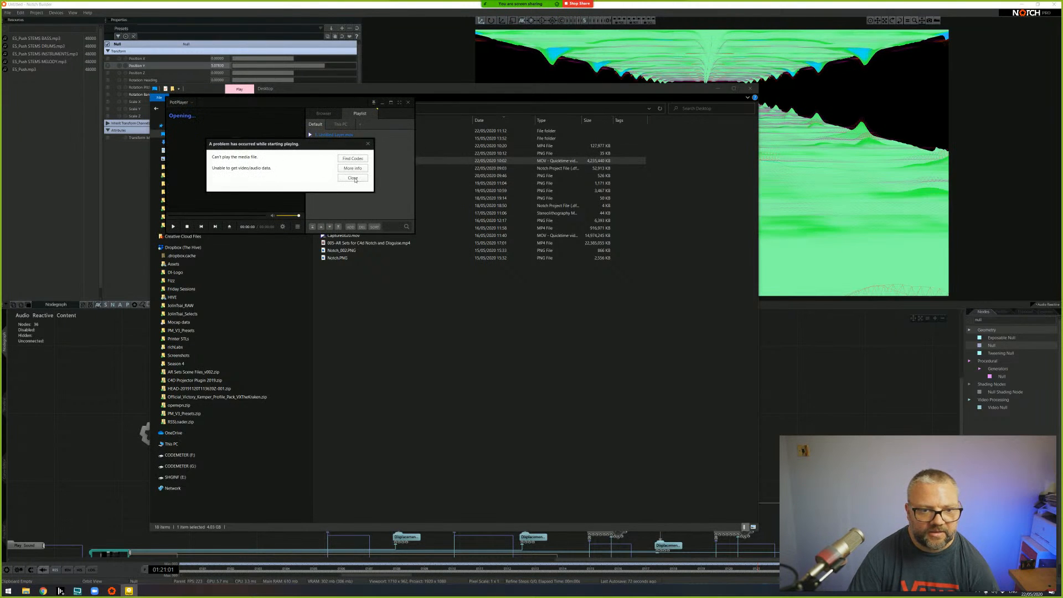
- Play SmartStage_Advert.mp4 from the Desktop folder with its sound muted, and close the folder window to return to Notch
left_click(353, 178)
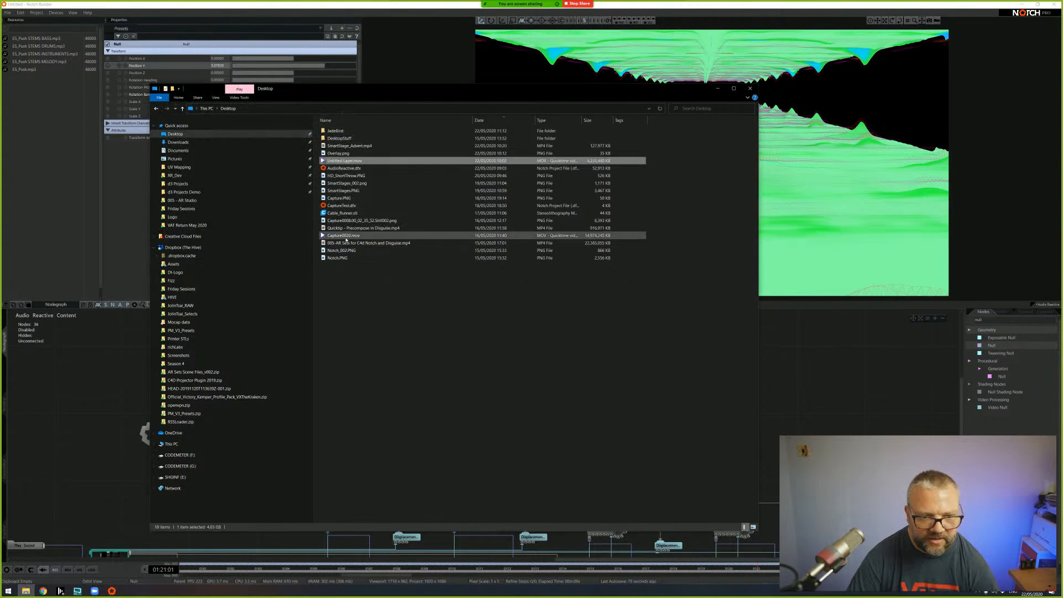
double_click(352, 146)
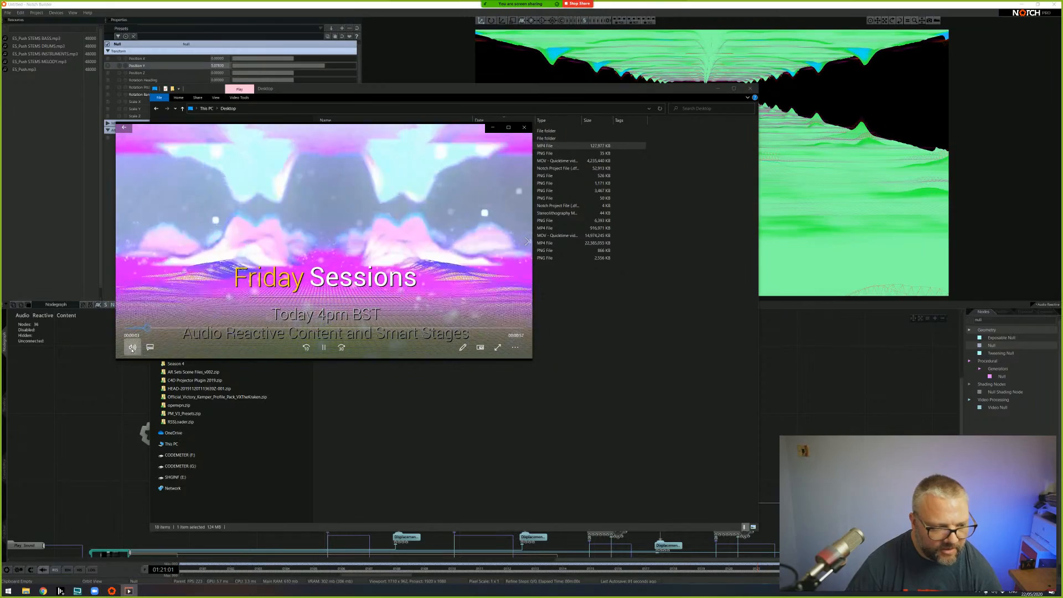
left_click(131, 349)
left_click_drag(152, 325, 140, 325)
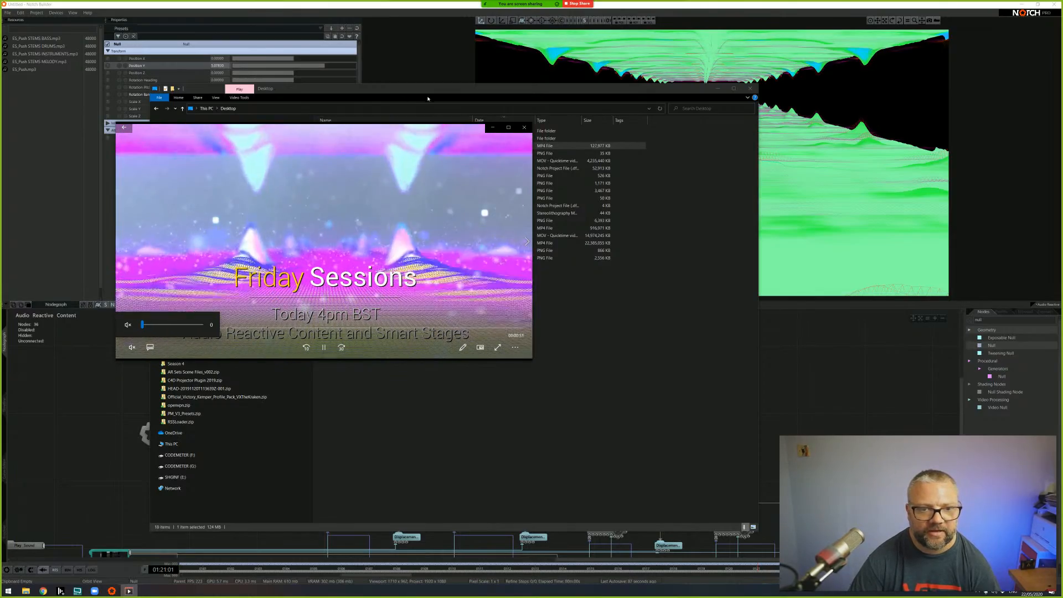
left_click_drag(241, 129, 0, 167)
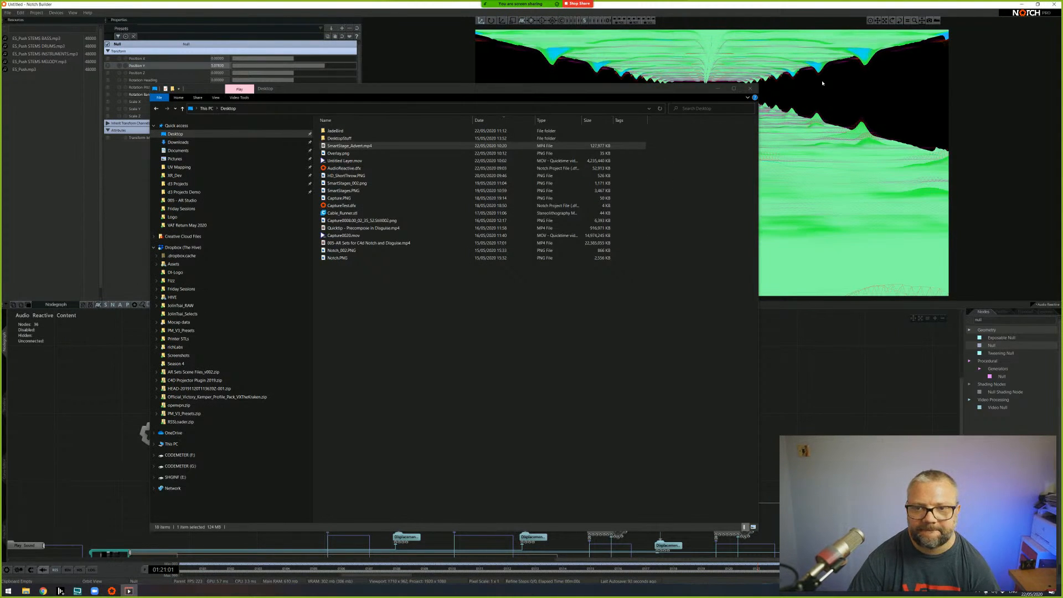
left_click(751, 88)
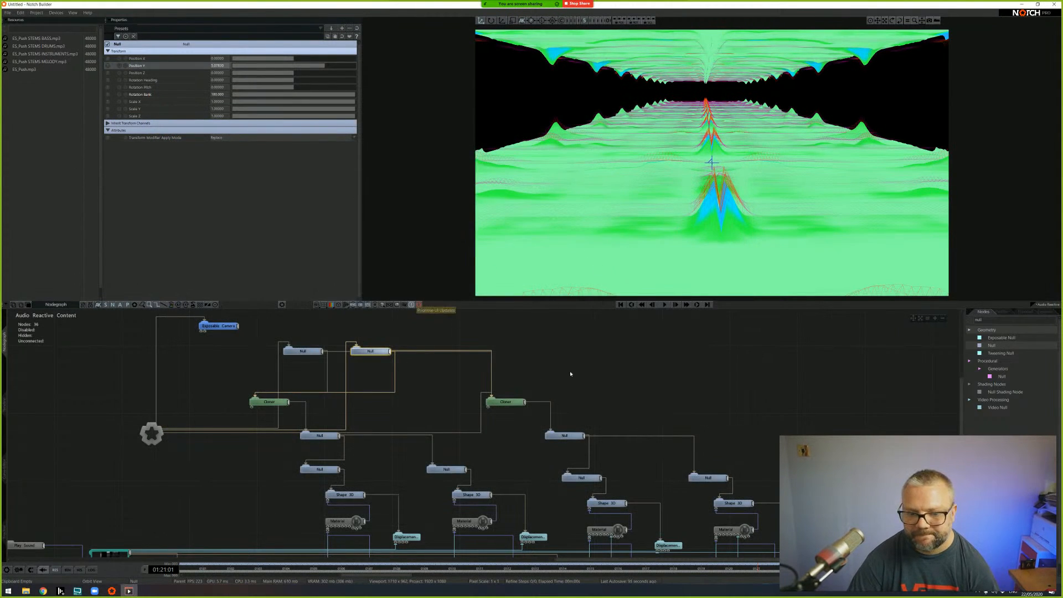
- Preview the mirrored terrain in playback and inspect the black-and-white Video Null and the FFT Texture node feeding it
left_click(665, 304)
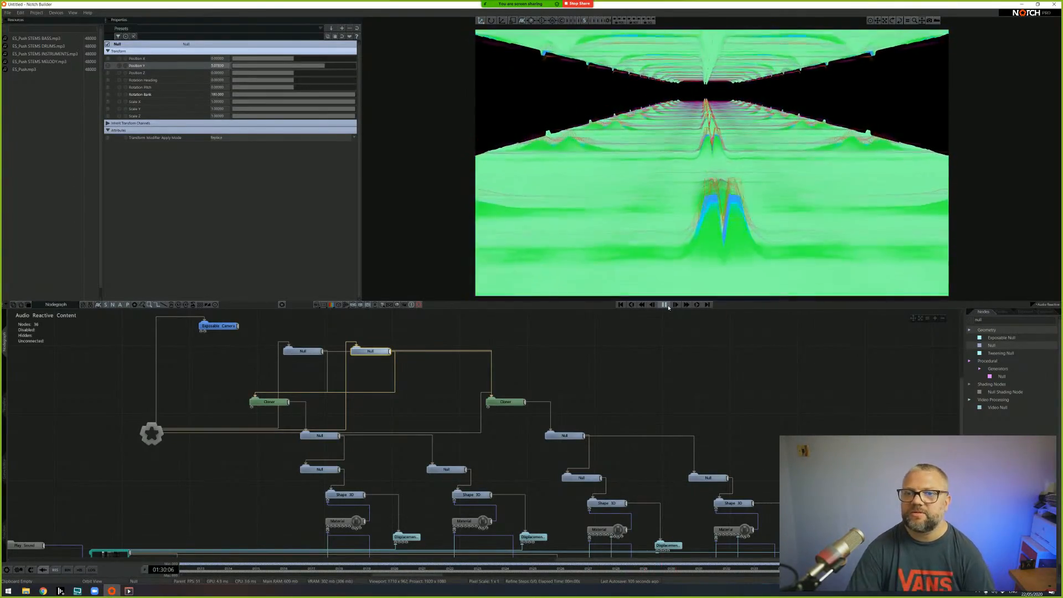
left_click(665, 305)
middle_click_drag(641, 369, 530, 265)
middle_click_drag(616, 408, 533, 305)
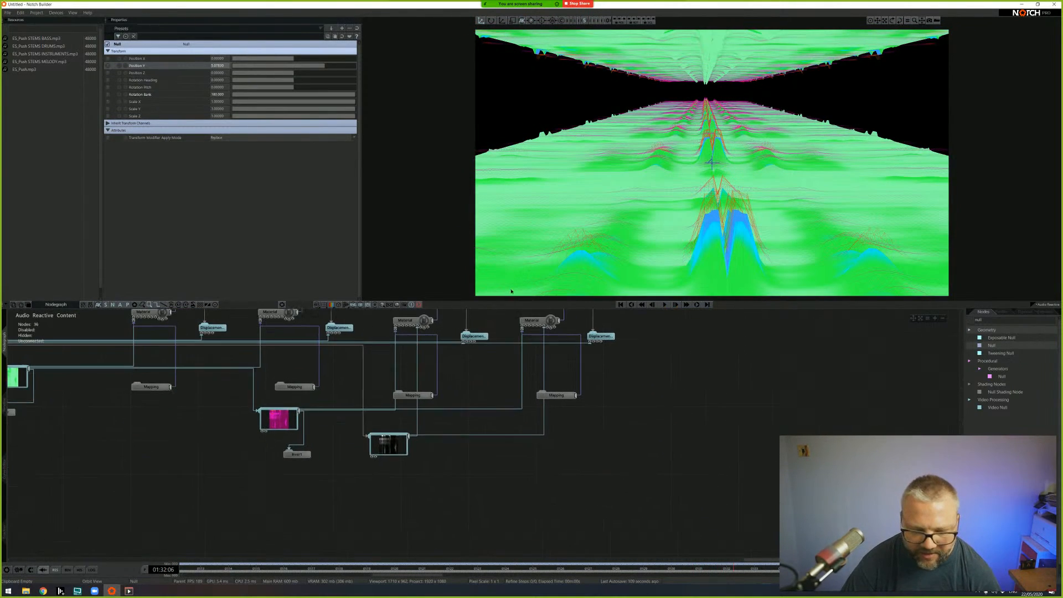
left_click(378, 448)
left_click(390, 439)
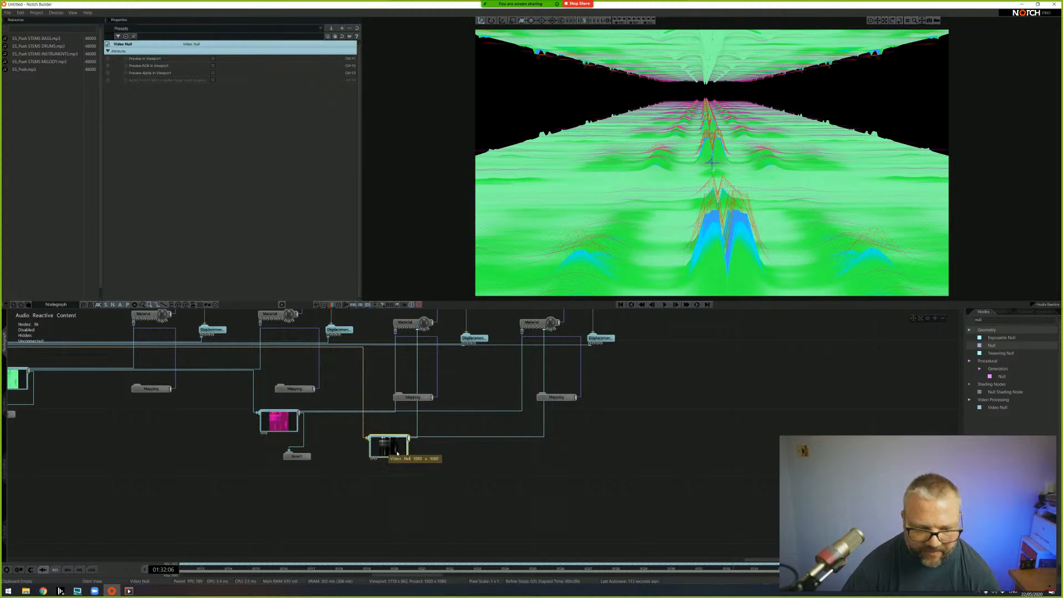
middle_click_drag(111, 372, 164, 388)
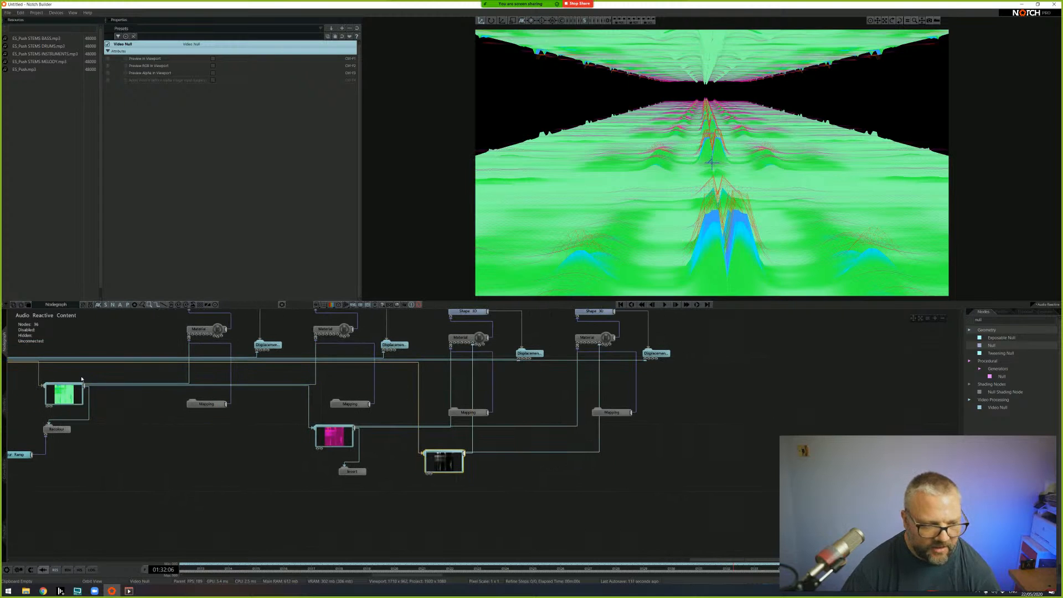
middle_click_drag(89, 402, 195, 394)
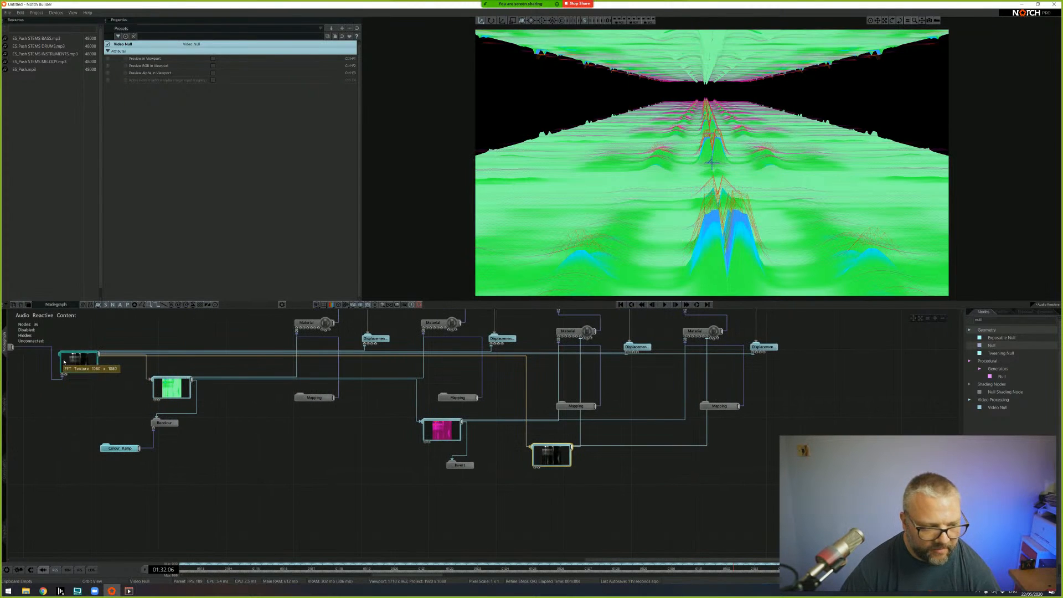
left_click(89, 360)
- Add a Glow 2 node and connect it to the black-and-white Video Null that feeds the materials
middle_click_drag(545, 397, 408, 430)
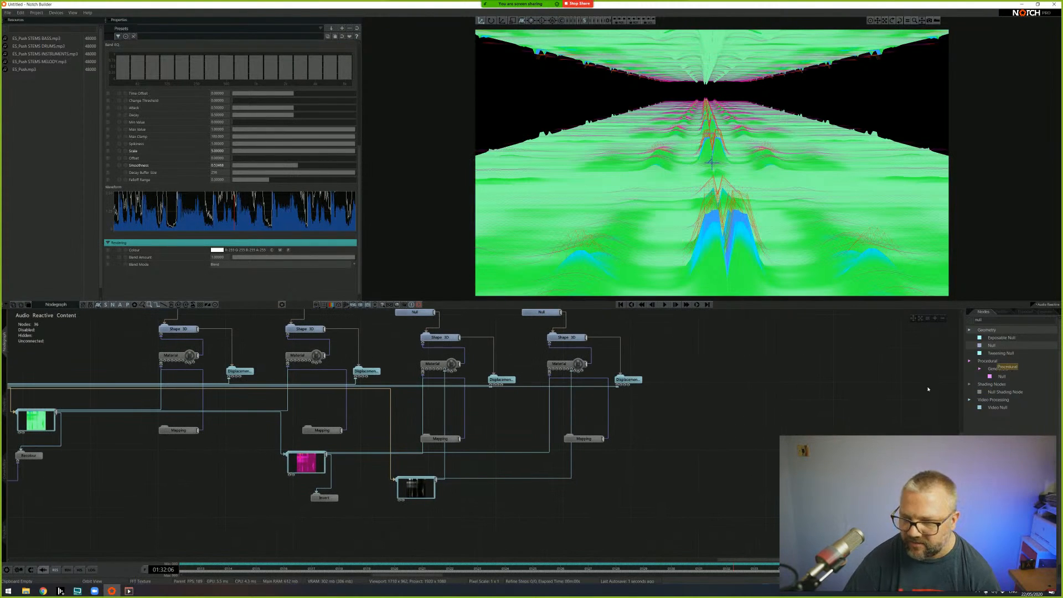
type("glow")
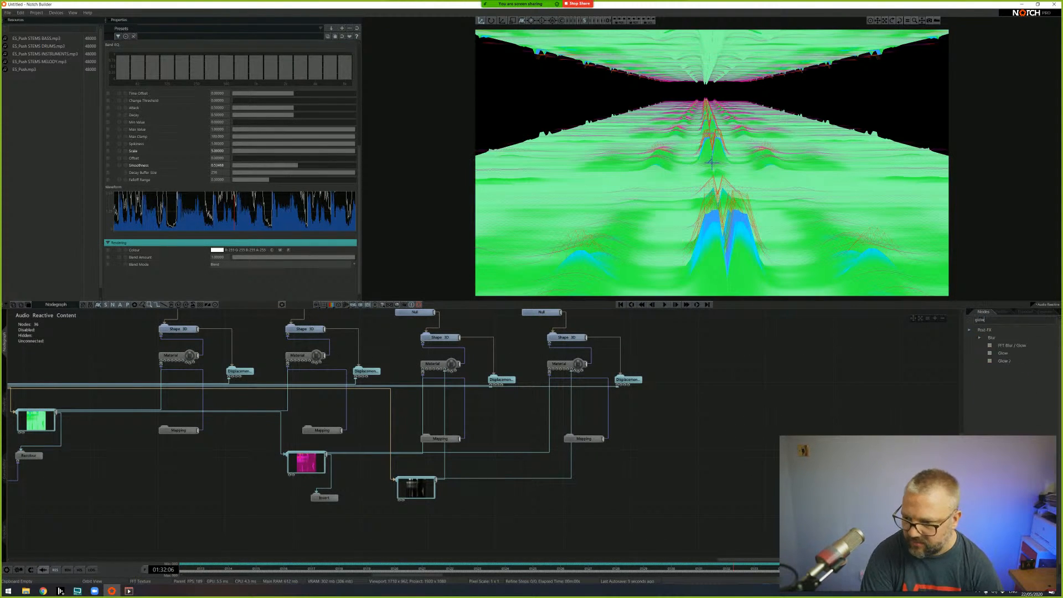
double_click(1003, 363)
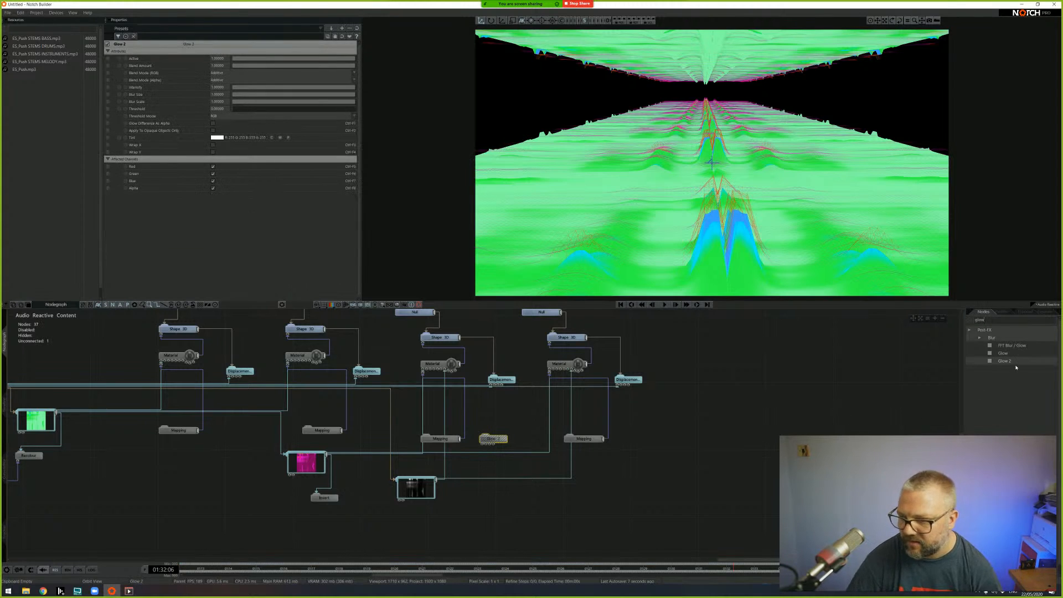
left_click_drag(451, 515, 454, 514)
left_click_drag(435, 480, 472, 515)
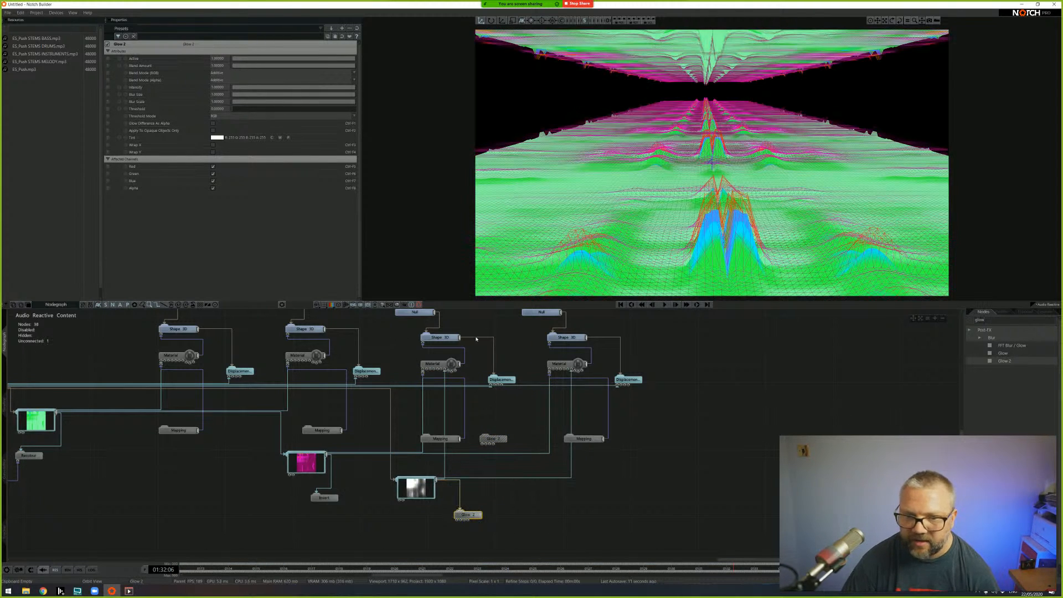
- Soften the connected Glow 2 node with a Blend Amount of about 0.48 and an Intensity of about 0.1
left_click(426, 489)
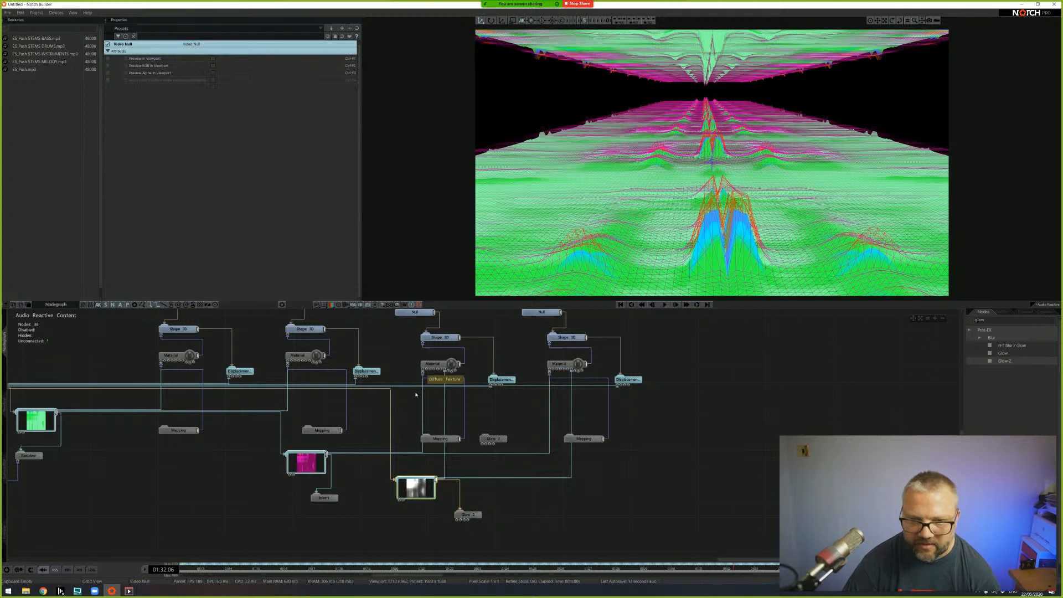
left_click(475, 513)
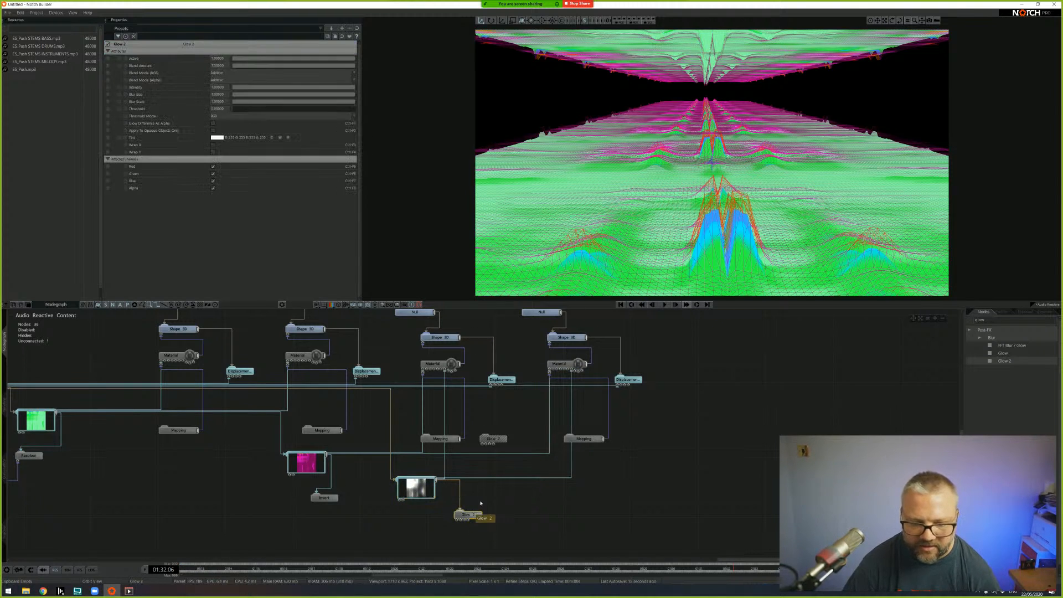
left_click_drag(347, 67, 252, 88)
left_click(274, 82)
left_click(263, 86)
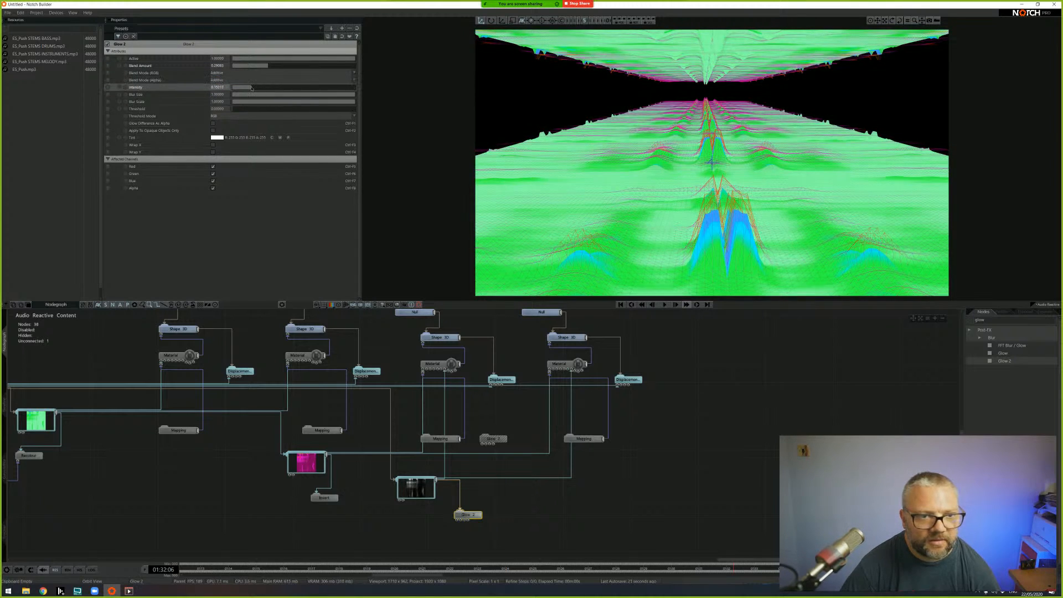
left_click(664, 304)
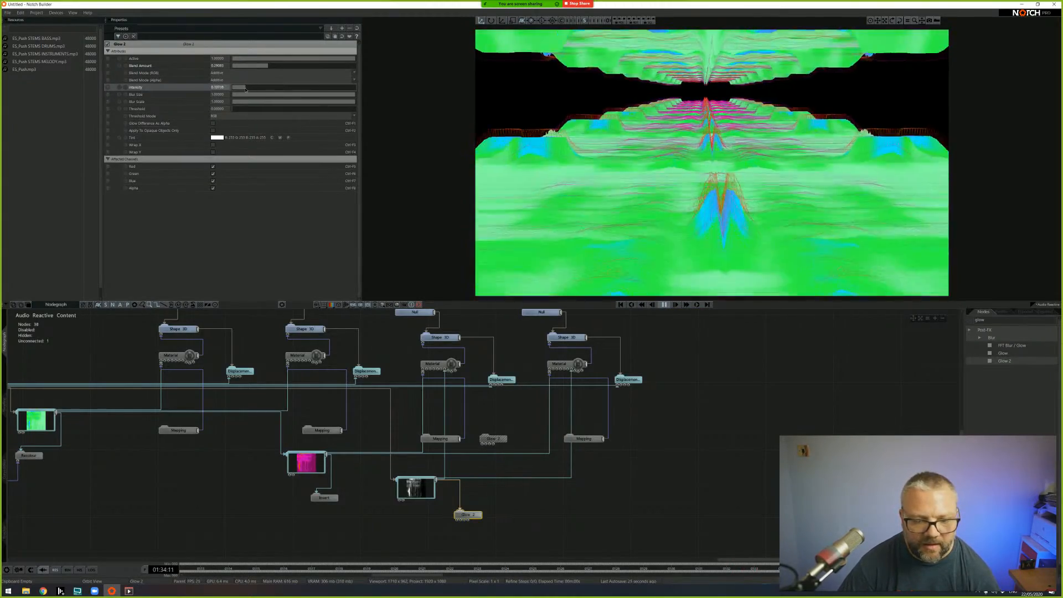
left_click_drag(262, 67, 293, 72)
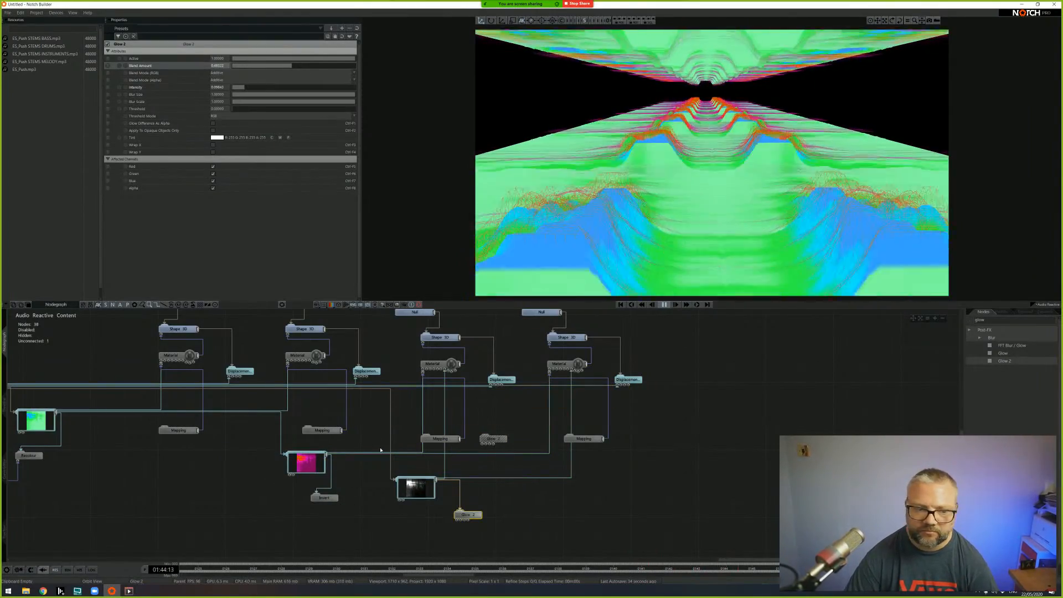
- Copy the Recolour node with its Colour Ramp and paste the pair near the Invert node
middle_click_drag(242, 452, 349, 409)
left_click_drag(66, 421, 175, 478)
key("ctrl+c")
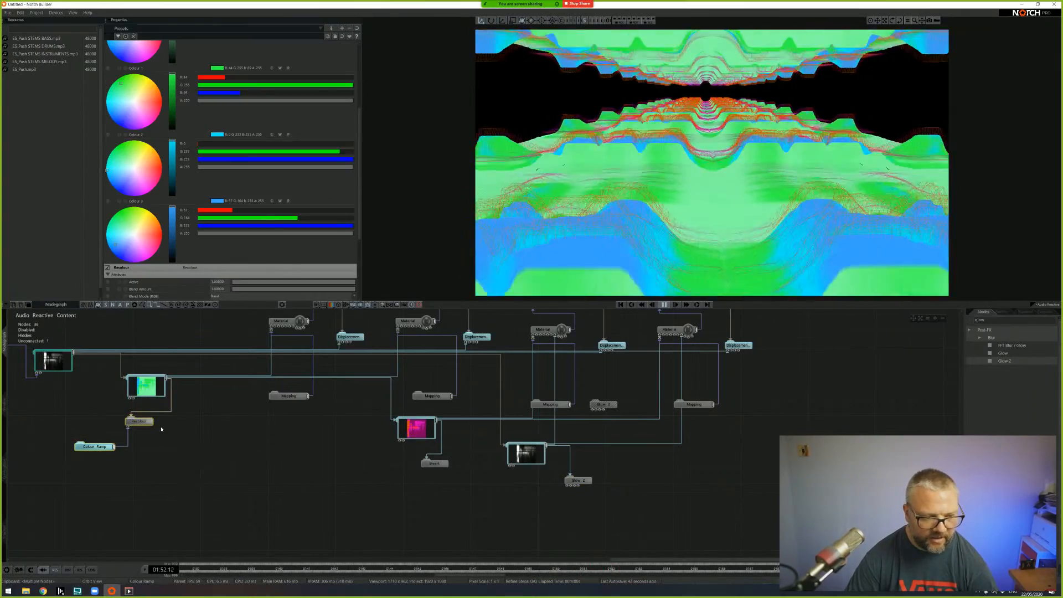
key("ctrl+v")
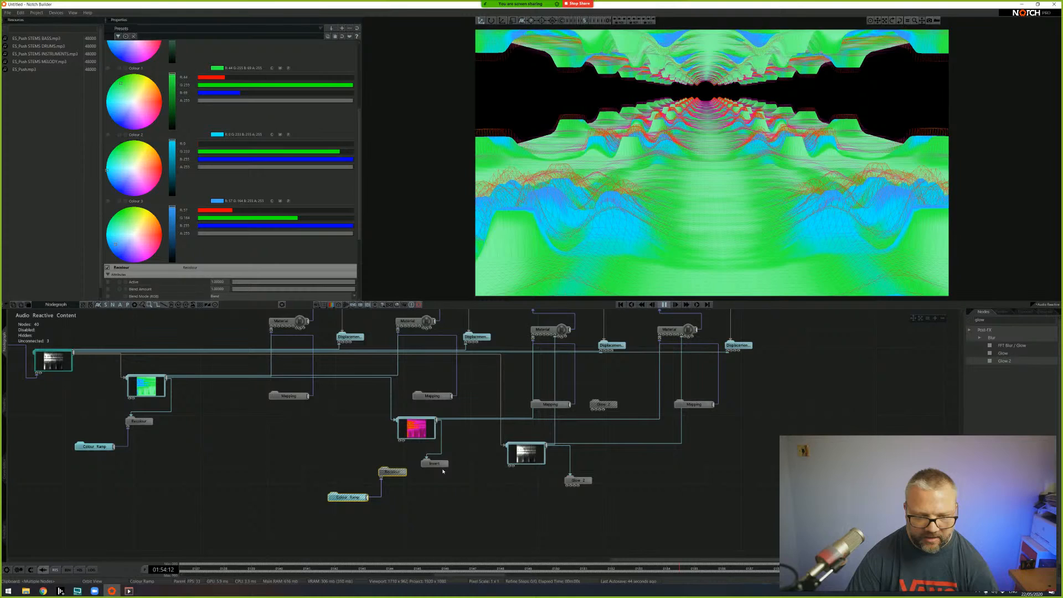
- Replace the Invert node on the magenta Video Null with the copied Recolour node, and align the copied Colour Ramp beneath it
left_click(439, 465)
key("Delete")
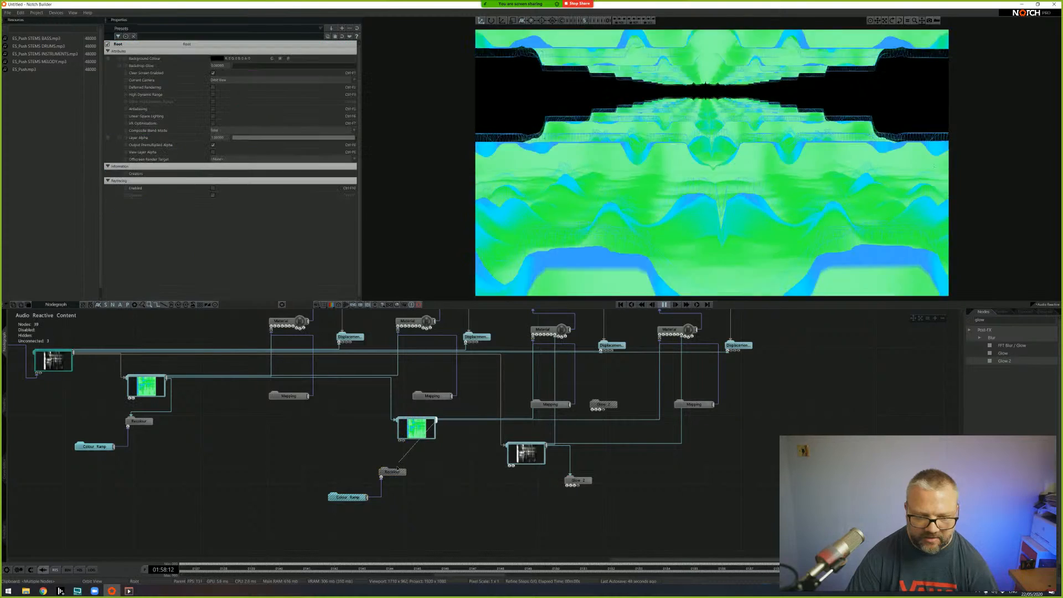
left_click_drag(436, 420, 440, 474)
left_click(397, 475)
left_click_drag(349, 497, 399, 497)
left_click(410, 425)
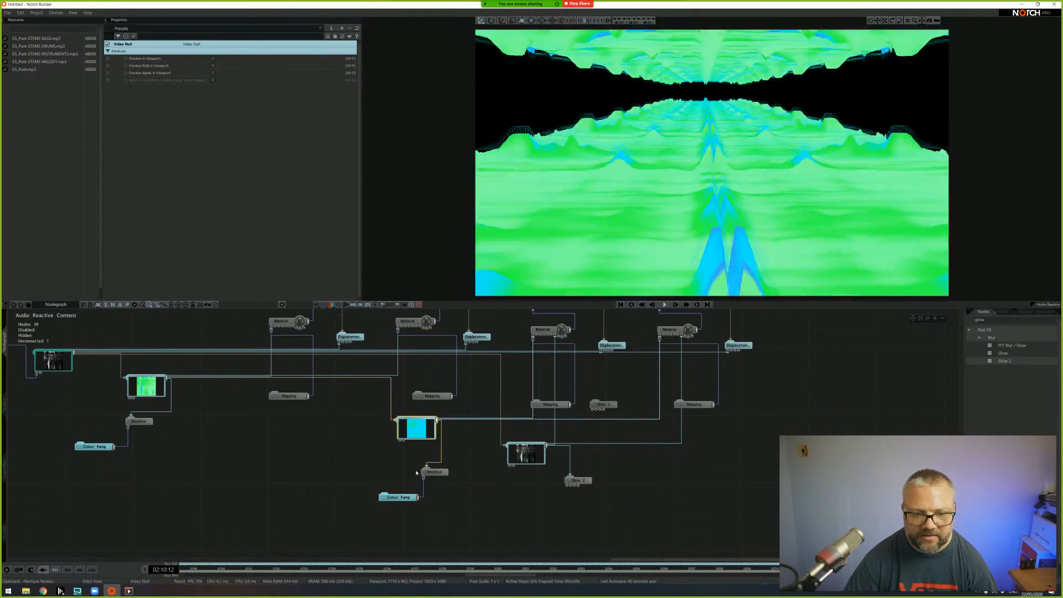
- Recolour the copied Colour Ramp with purple for Colour 1, cyan for Colour 2 and pale lavender-blue for Colour 3
left_click(400, 497)
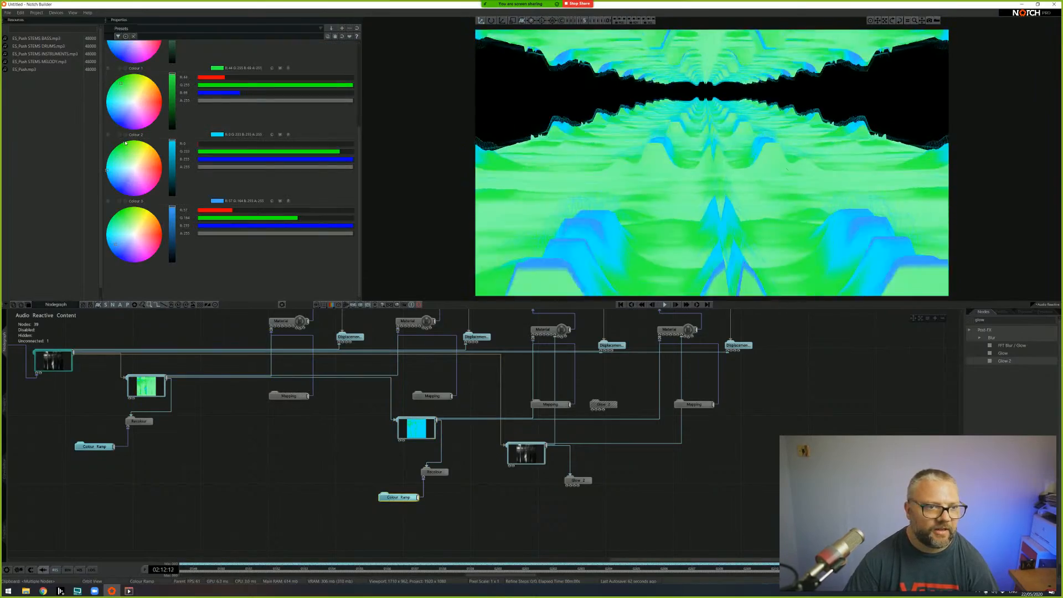
scroll(125, 143, "up", 2)
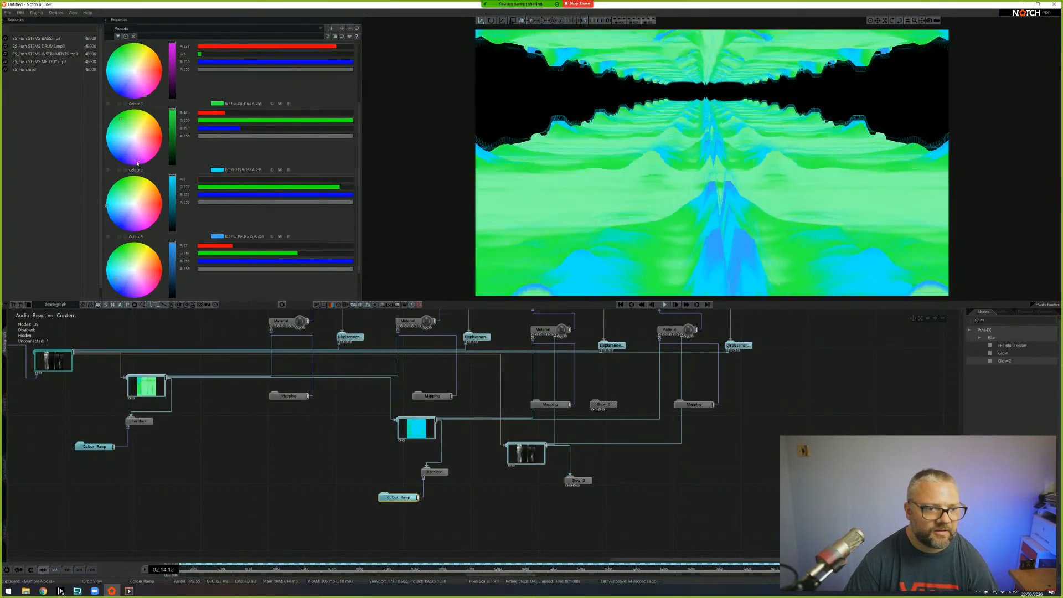
left_click_drag(139, 163, 133, 166)
left_click(108, 209)
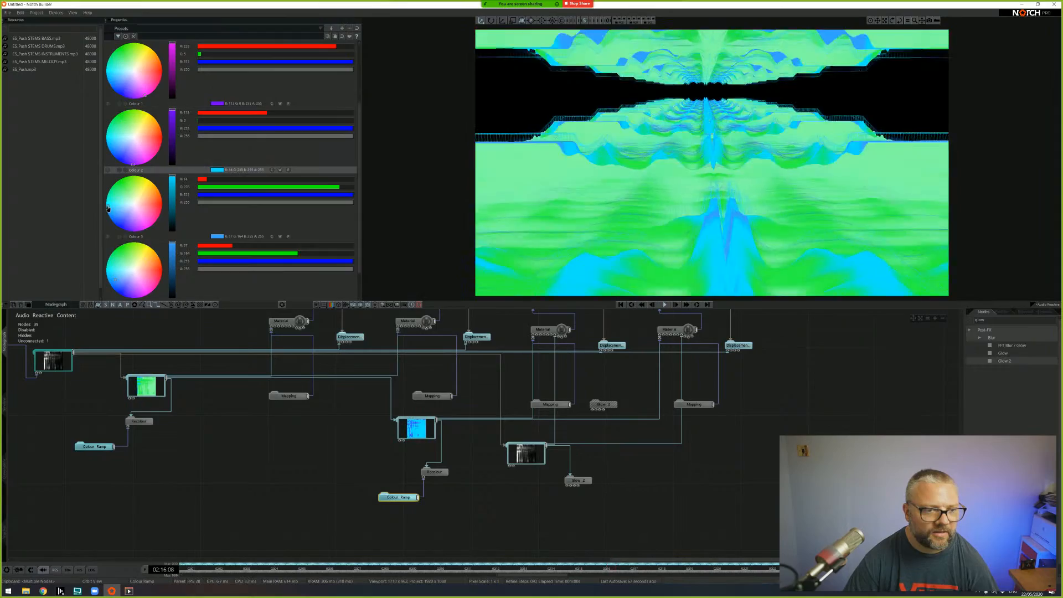
left_click_drag(132, 267, 129, 273)
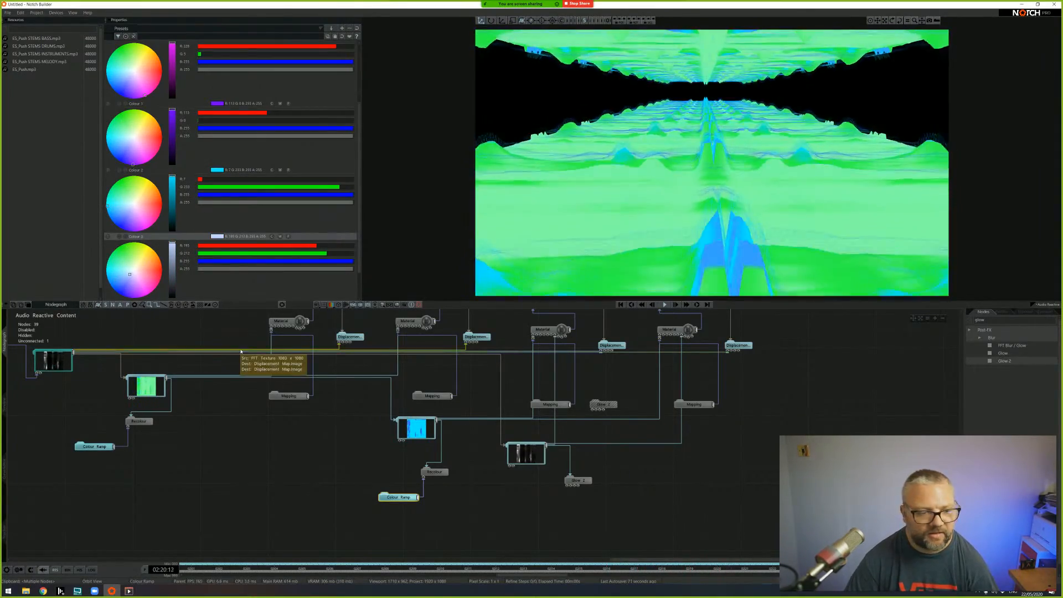
- Change the original Colour Ramp's Colour 0 to a darkened lavender-grey and its Colour 1 to a pale blue
left_click(142, 392)
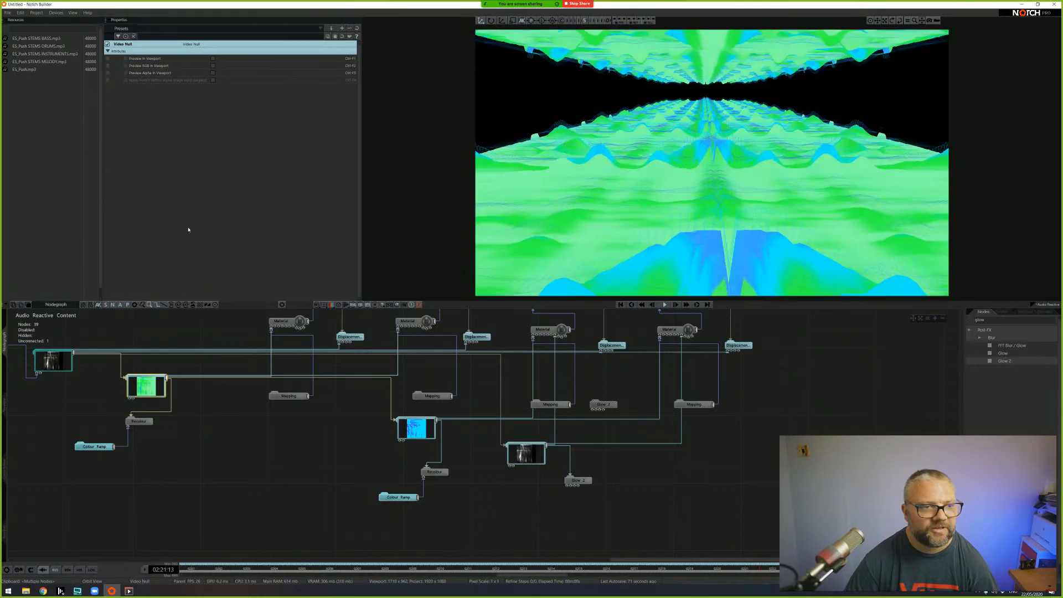
left_click(138, 421)
left_click(105, 447)
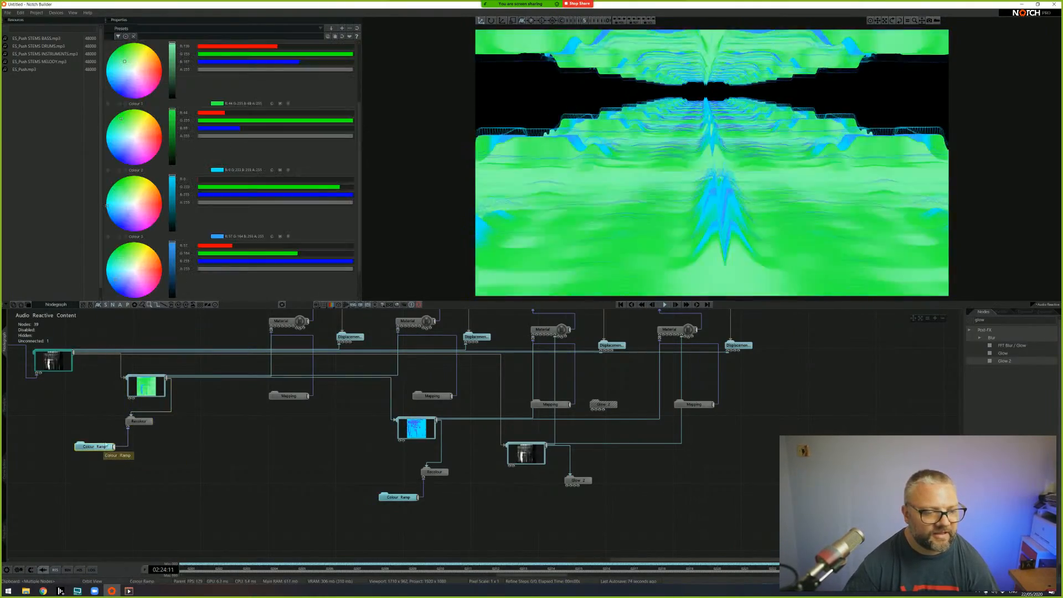
scroll(171, 90, "up", 2)
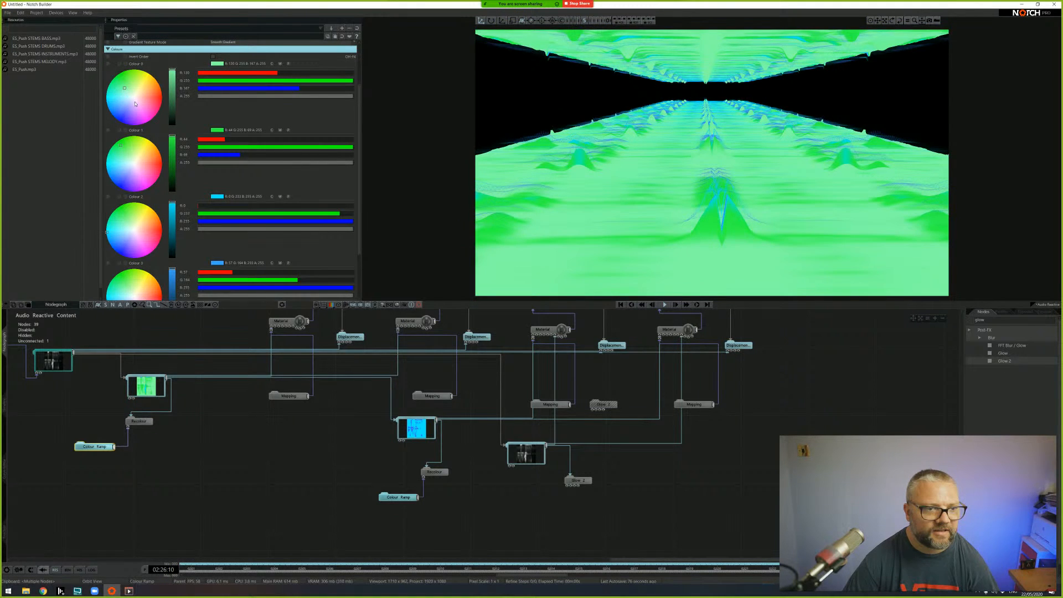
left_click(133, 99)
left_click(128, 167)
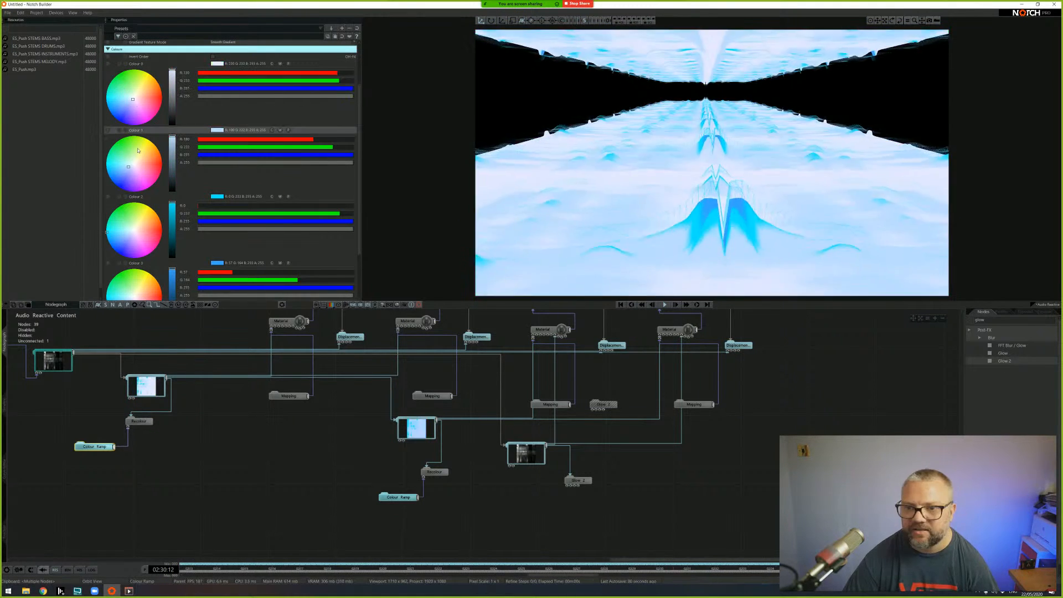
left_click_drag(172, 71, 173, 94)
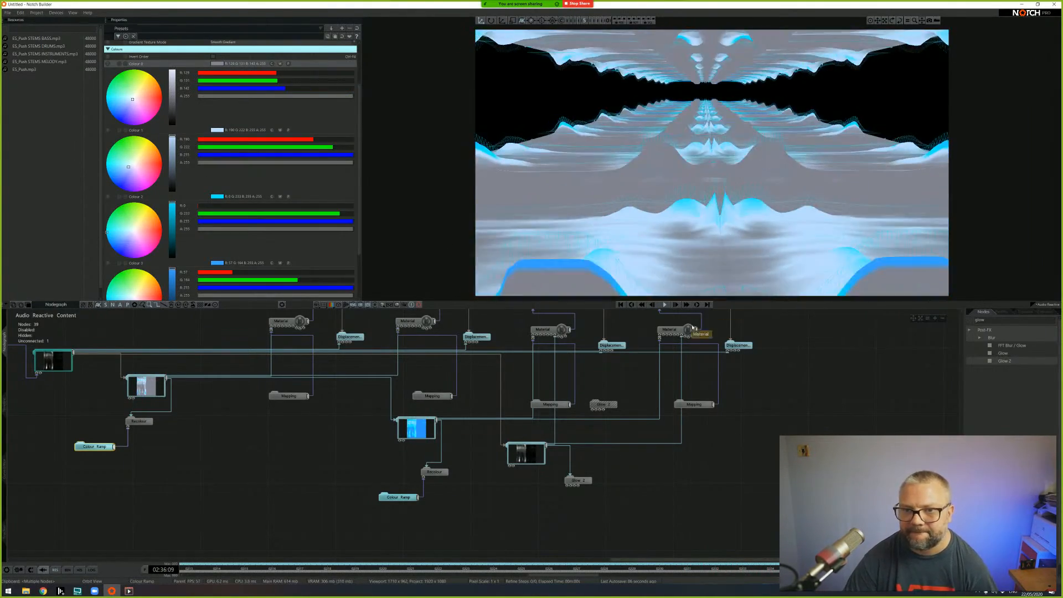
- Pause playback and open the properties of the FFT Texture node next to the sound node
left_click(665, 304)
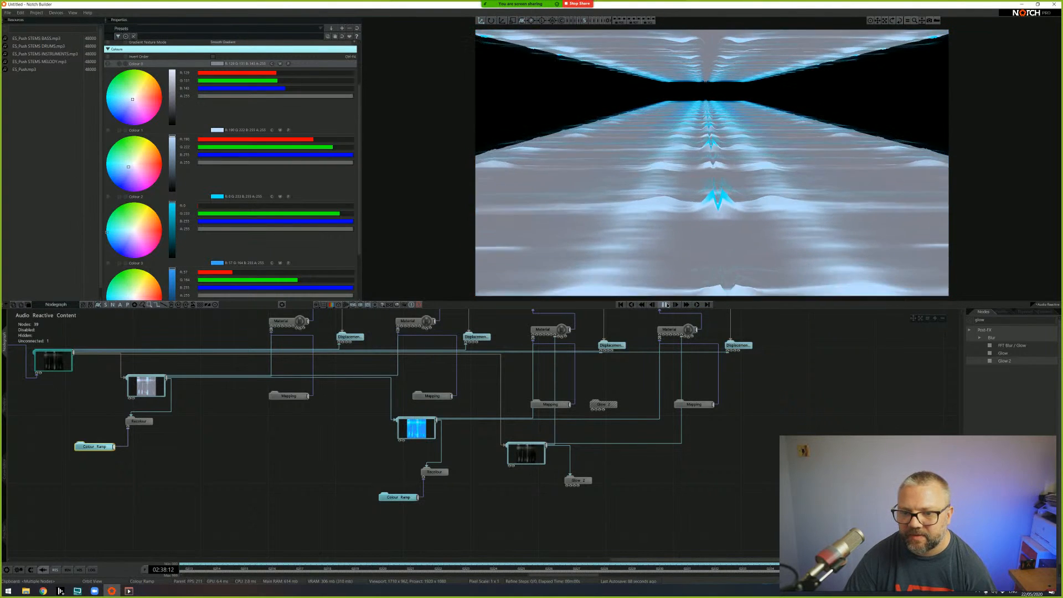
middle_click_drag(620, 350, 610, 378)
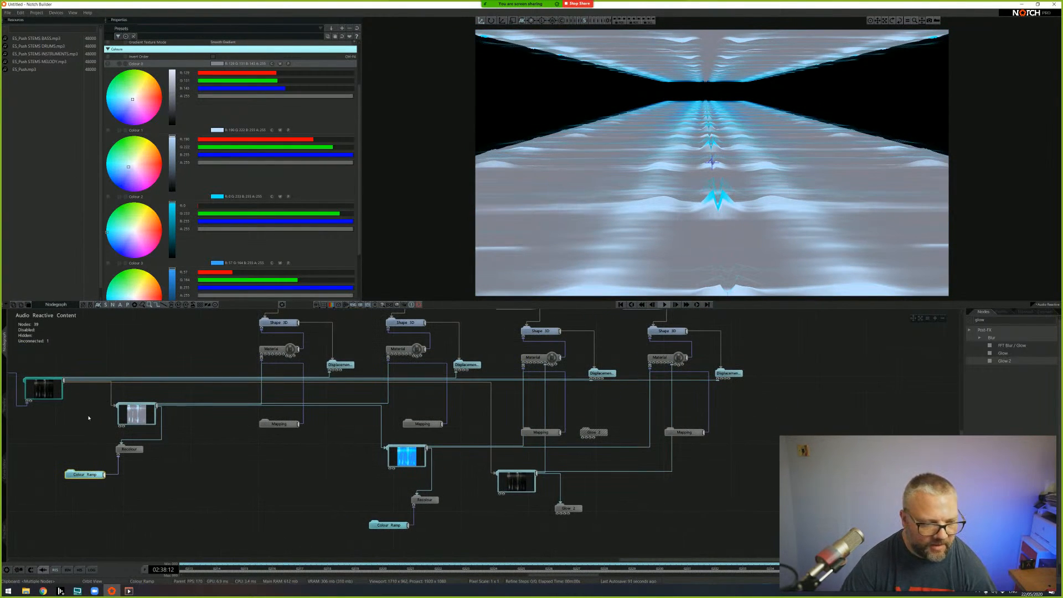
middle_click_drag(146, 411, 245, 411)
left_click(152, 384)
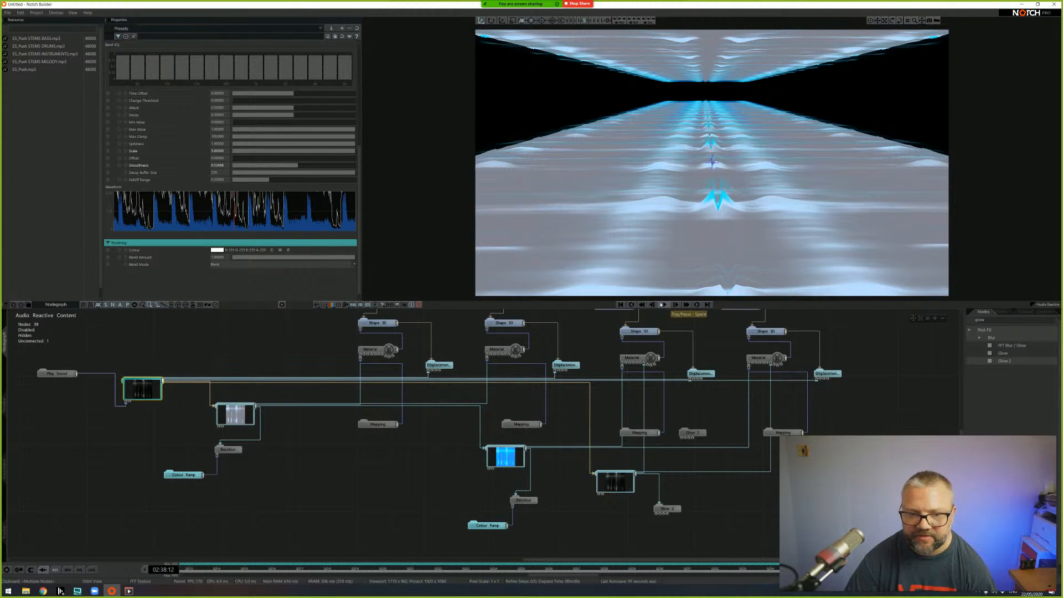
- Bring the Friday Sessions reference video into view to examine its terrain motion, and move it back off screen
left_click_drag(1, 172, 385, 152)
left_click(420, 371)
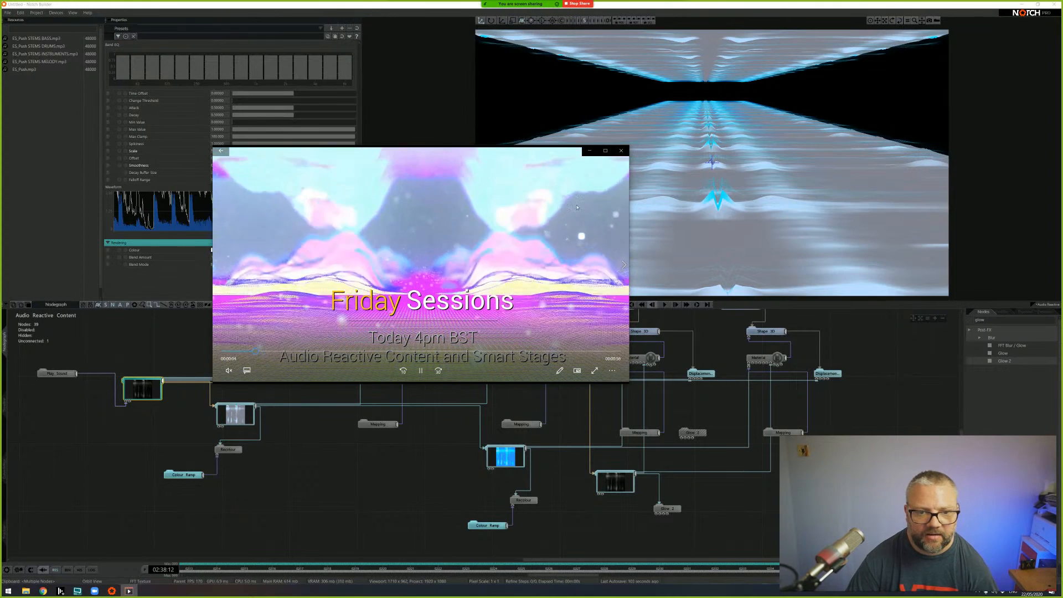
left_click_drag(542, 152, 0, 137)
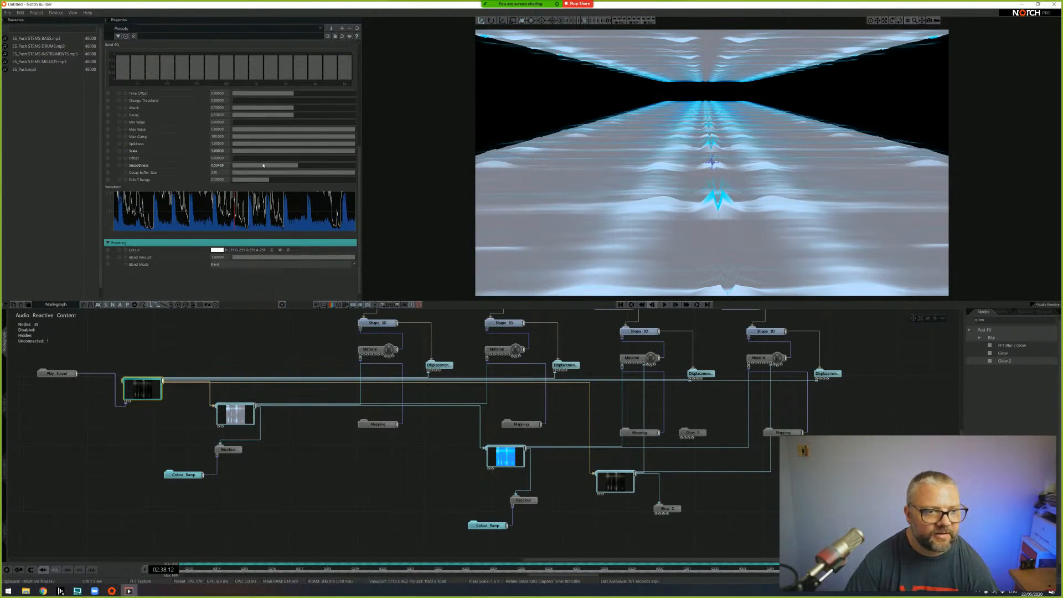
- Try higher Scale values on the FFT Texture during playback, return Scale to 5 and lower Lerpiness to about 0.77
left_click(341, 152)
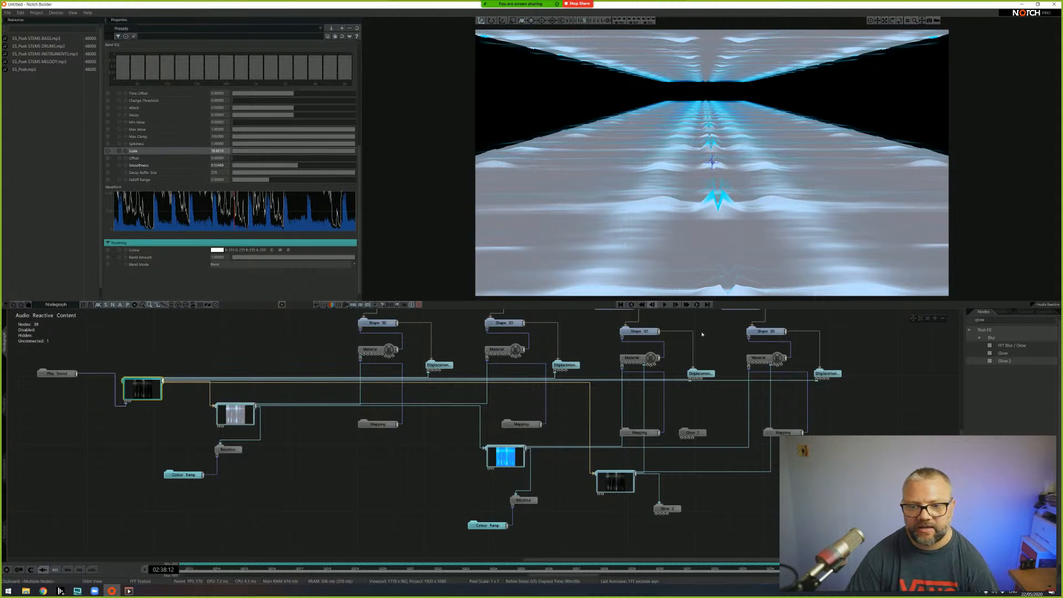
left_click(662, 304)
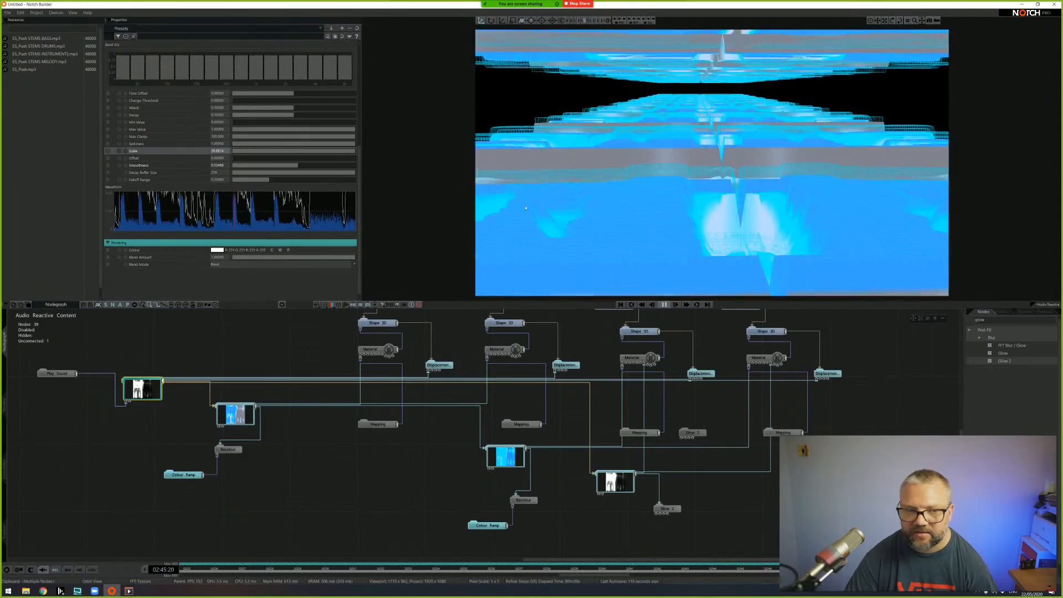
left_click_drag(235, 151, 360, 166)
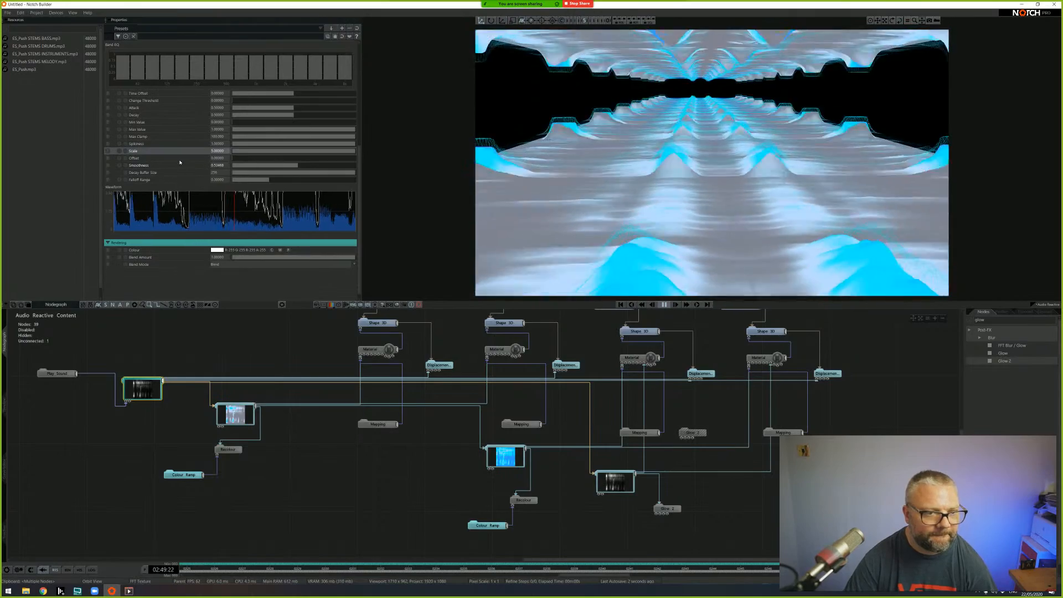
left_click_drag(355, 144, 328, 155)
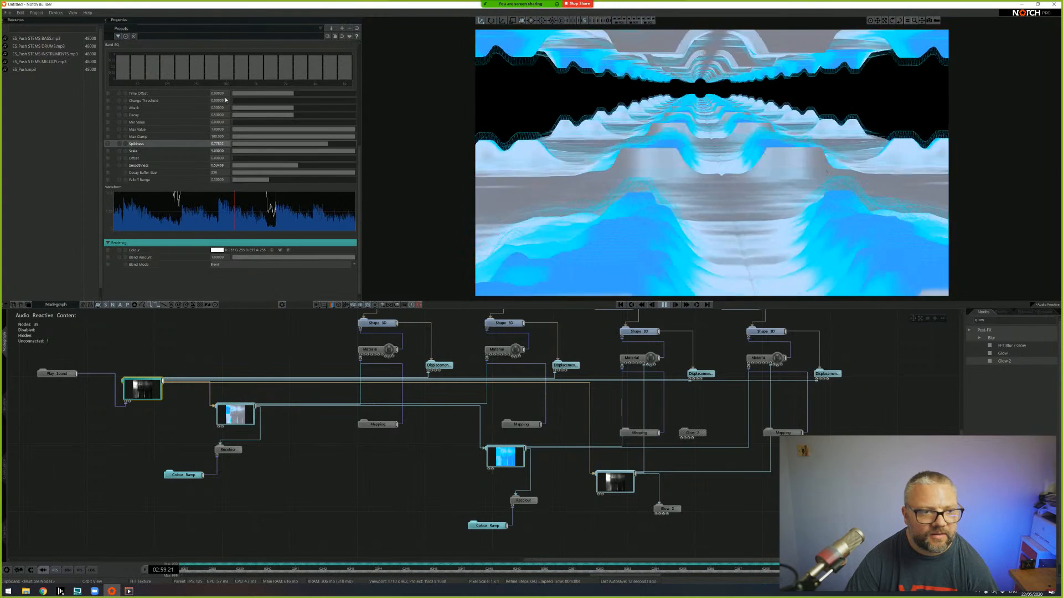
- Raise the Displacement Amount of the first Displacement Map node to about 1.5
scroll(249, 132, "up", 1)
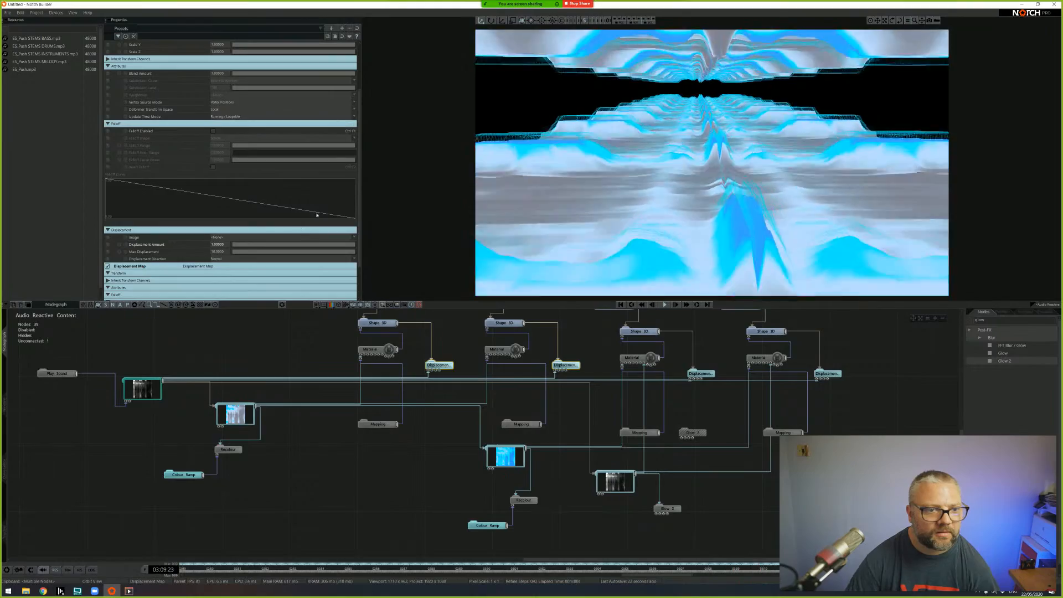
scroll(127, 243, "down", 2)
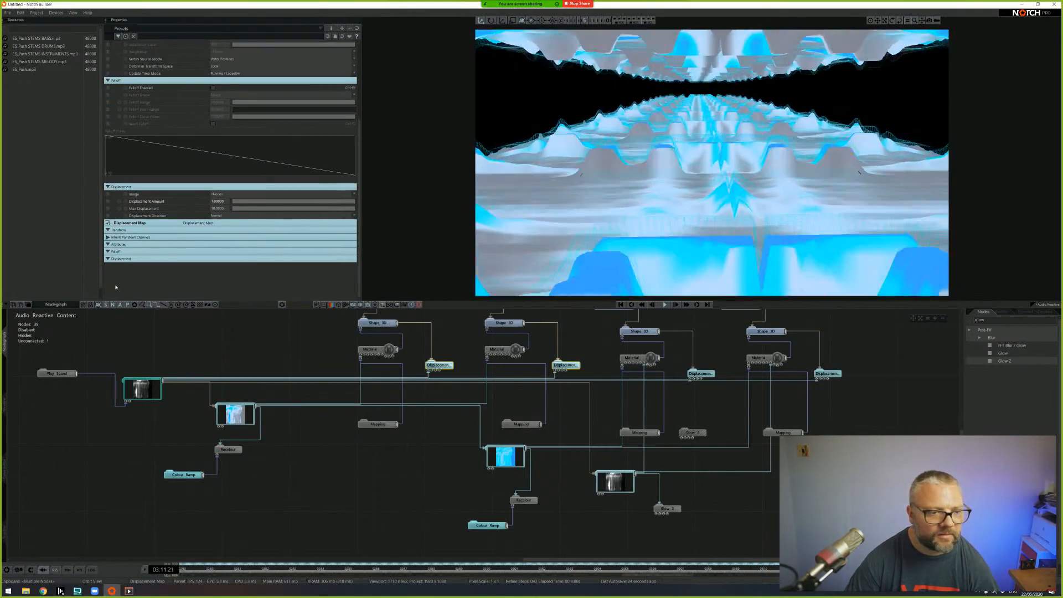
left_click(121, 259)
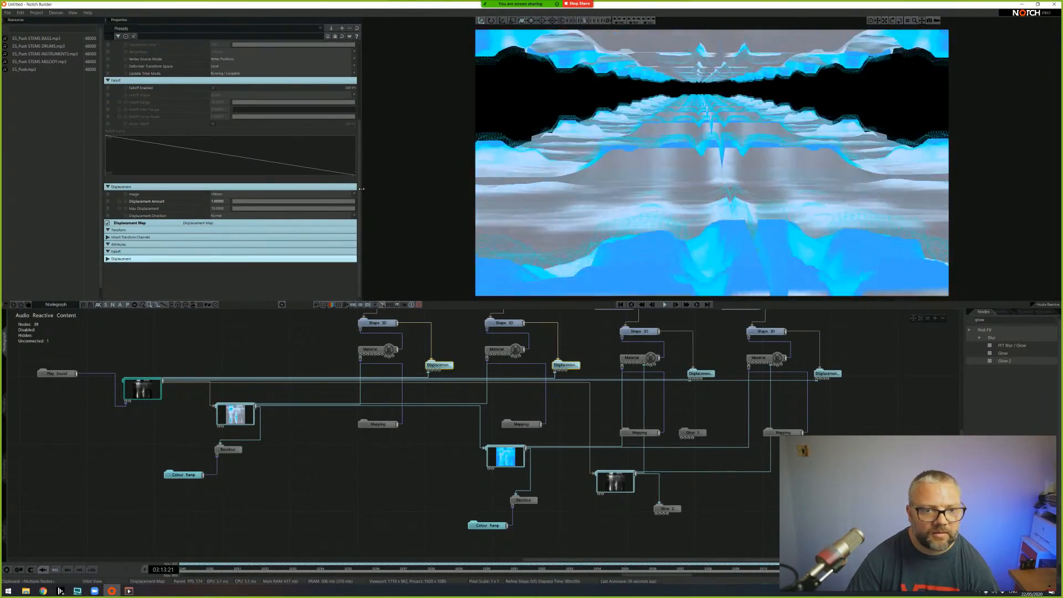
scroll(338, 144, "down", 8)
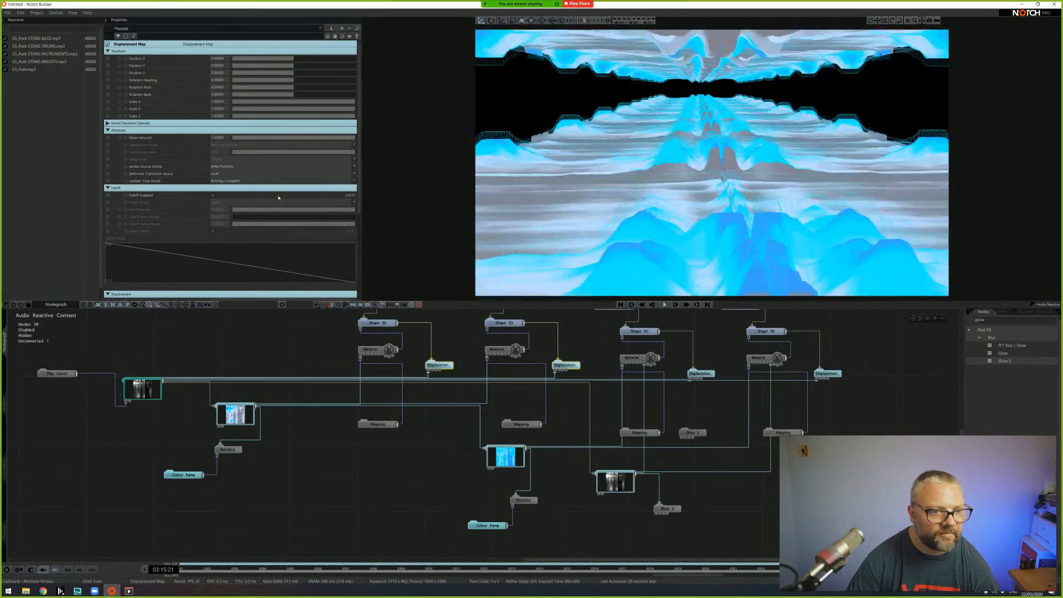
scroll(216, 268, "down", 3)
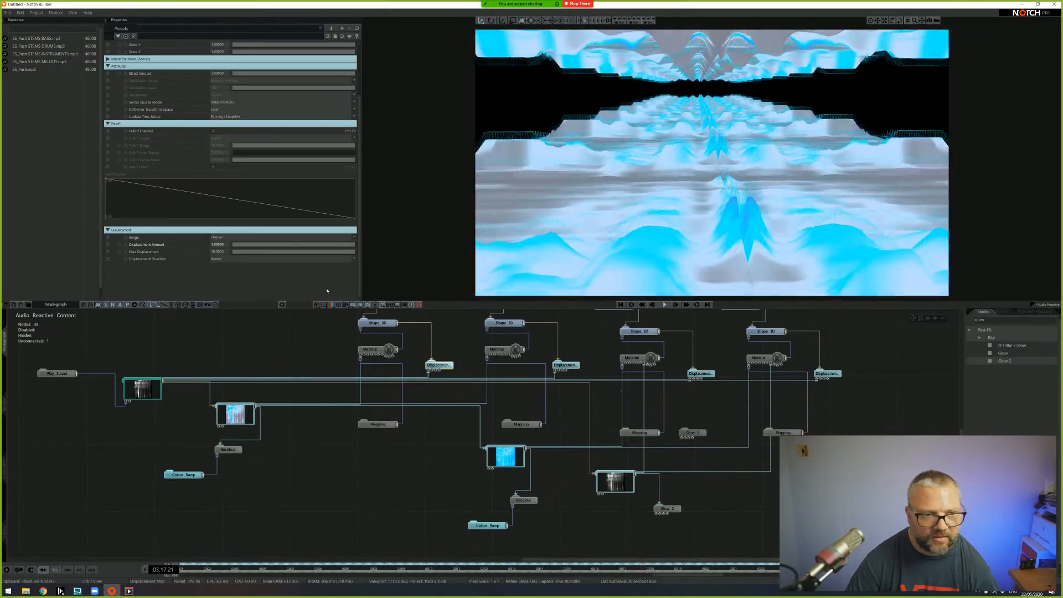
scroll(240, 174, "up", 3)
scroll(251, 201, "down", 3)
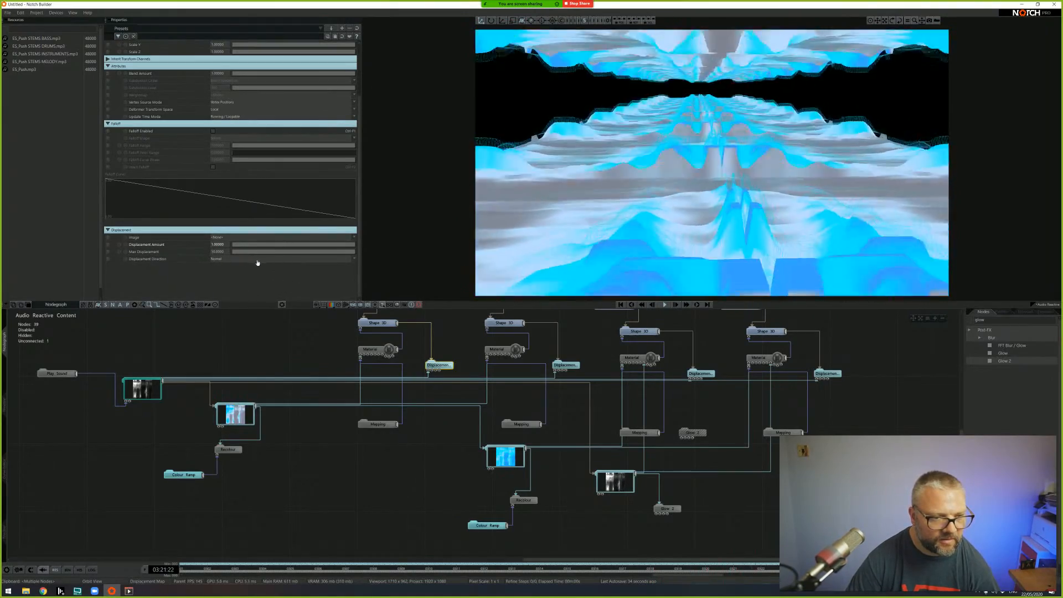
left_click_drag(322, 247, 386, 248)
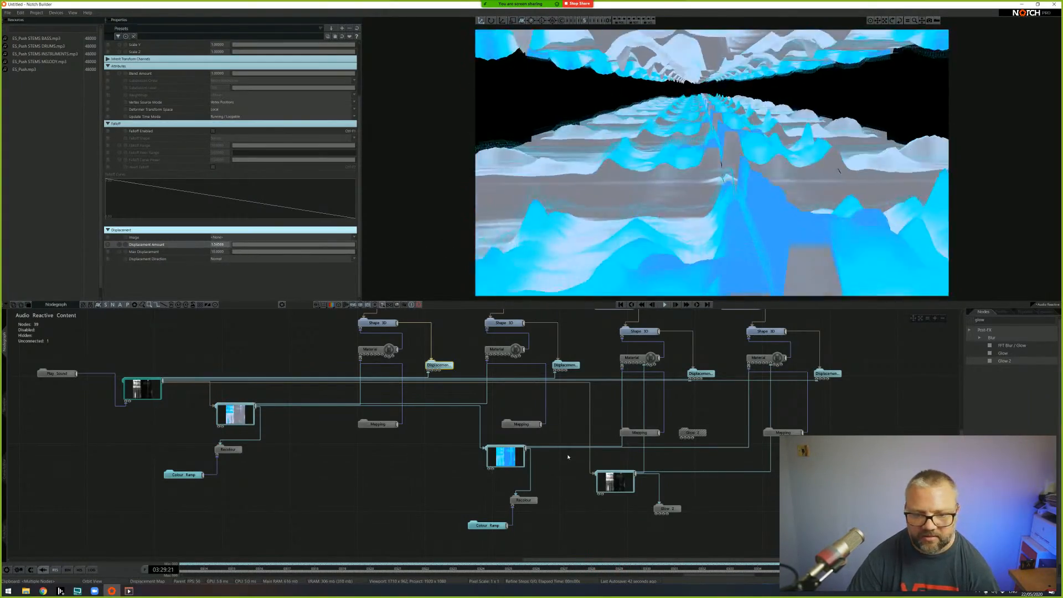
- Set the Displacement Amount of the second Displacement Map node to 1.5
left_click(565, 365)
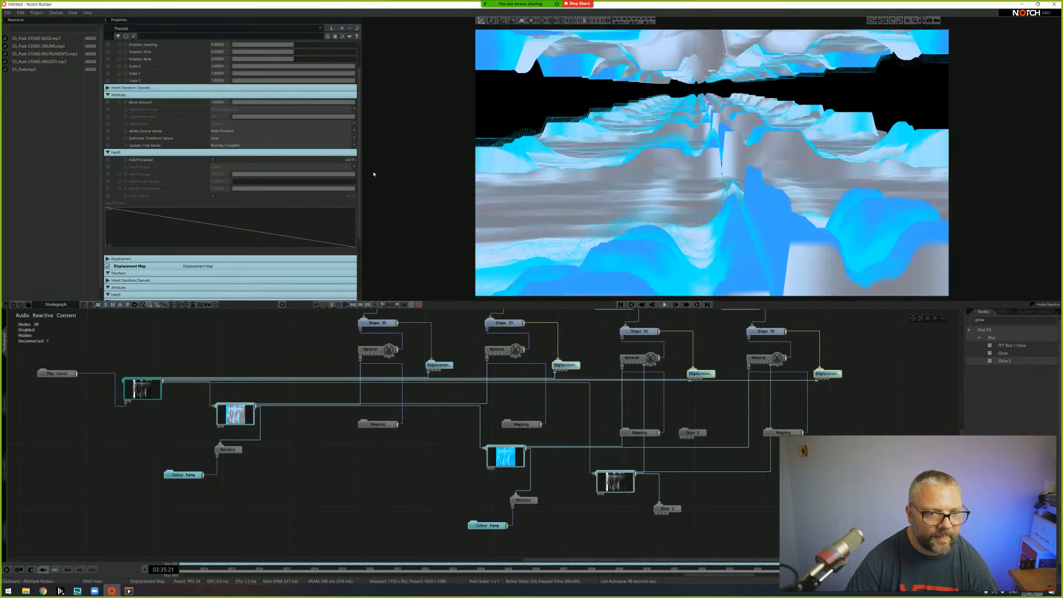
left_click_drag(359, 134, 359, 106)
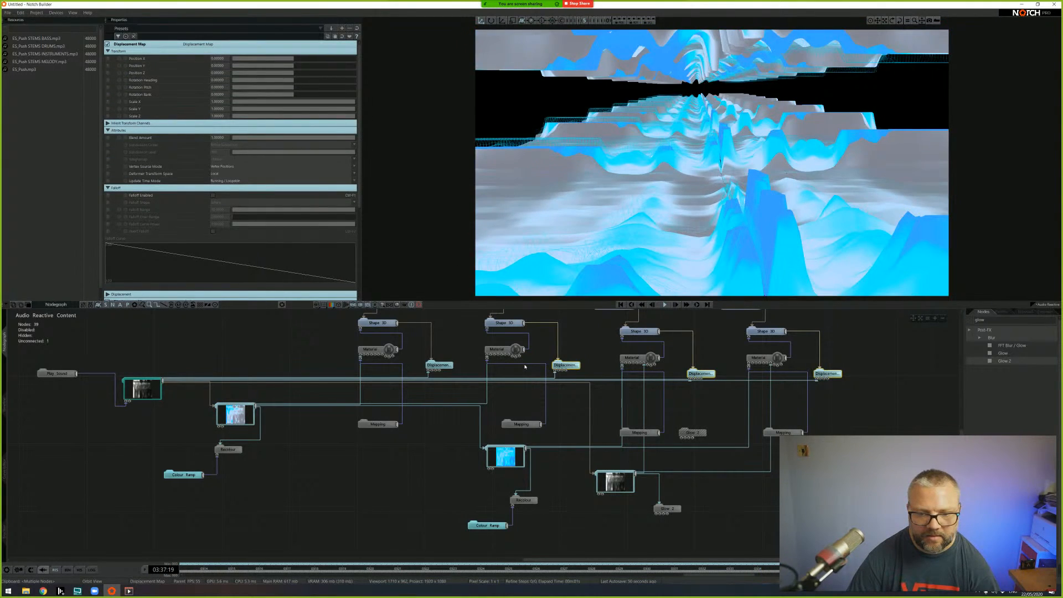
scroll(226, 191, "down", 2)
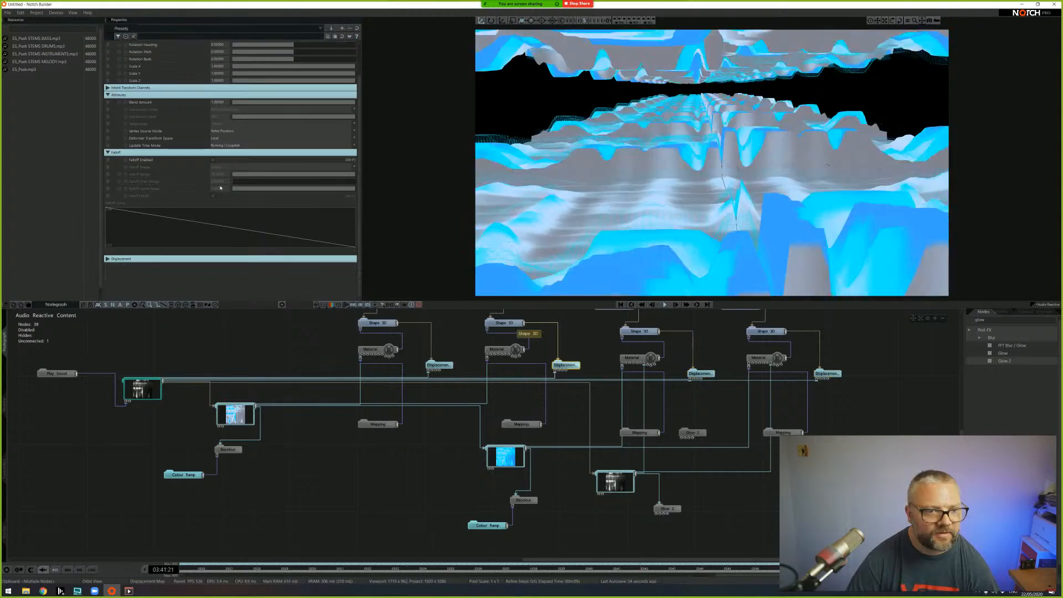
left_click(274, 259)
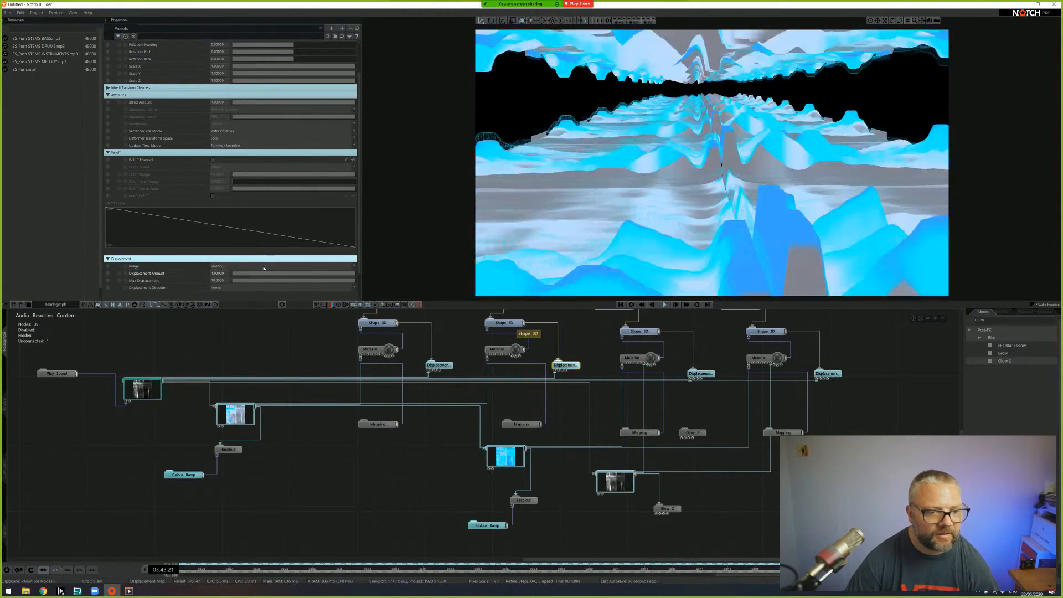
left_click(224, 275)
type("1.5")
key("Return")
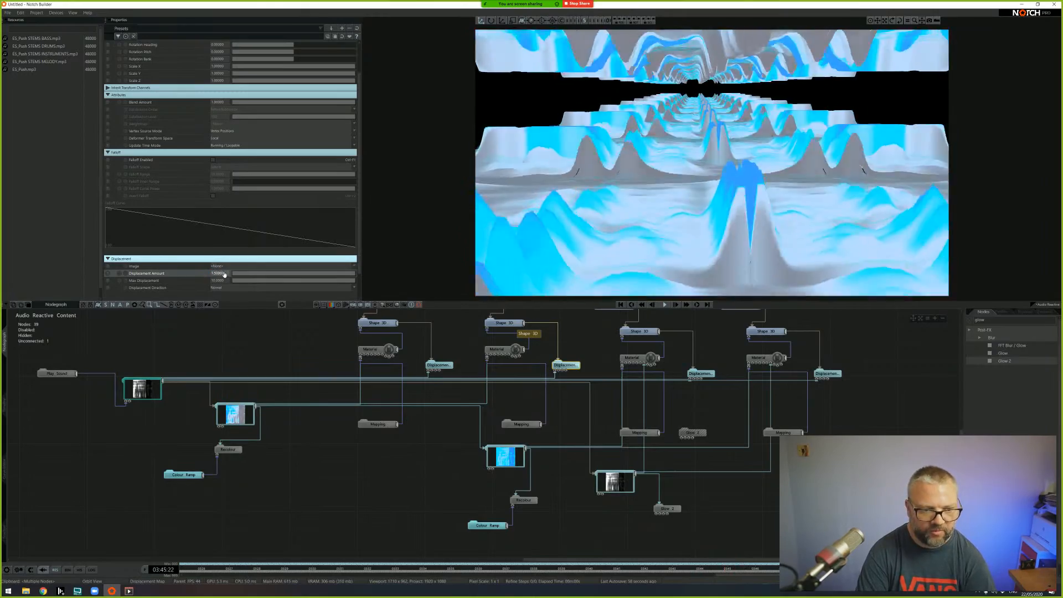
- Set the Displacement Amount of the third and fourth Displacement Map nodes to 1.5 each
left_click(701, 373)
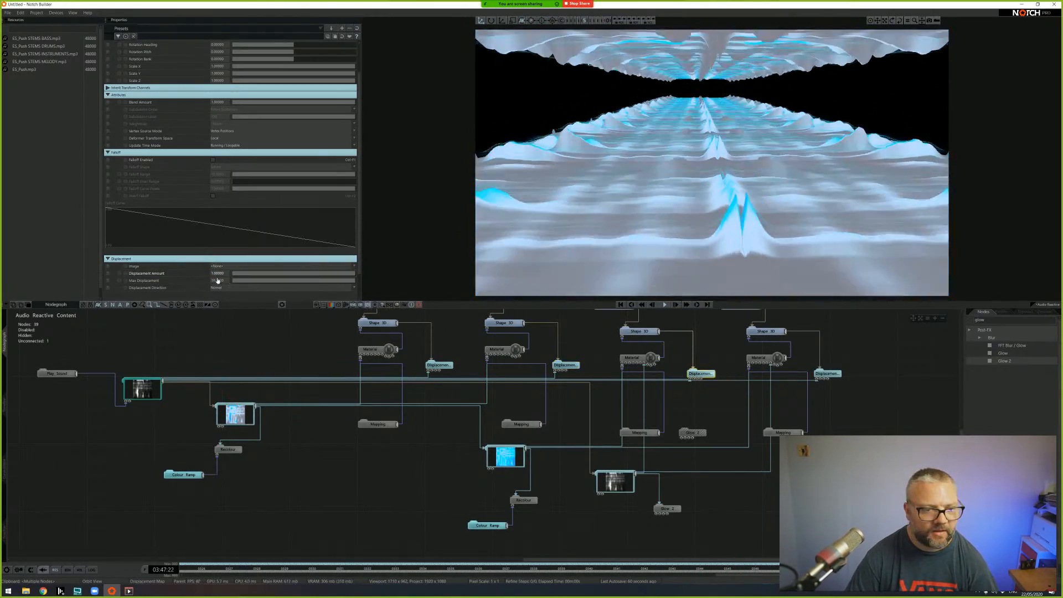
left_click(222, 274)
type("1.5")
key("Return")
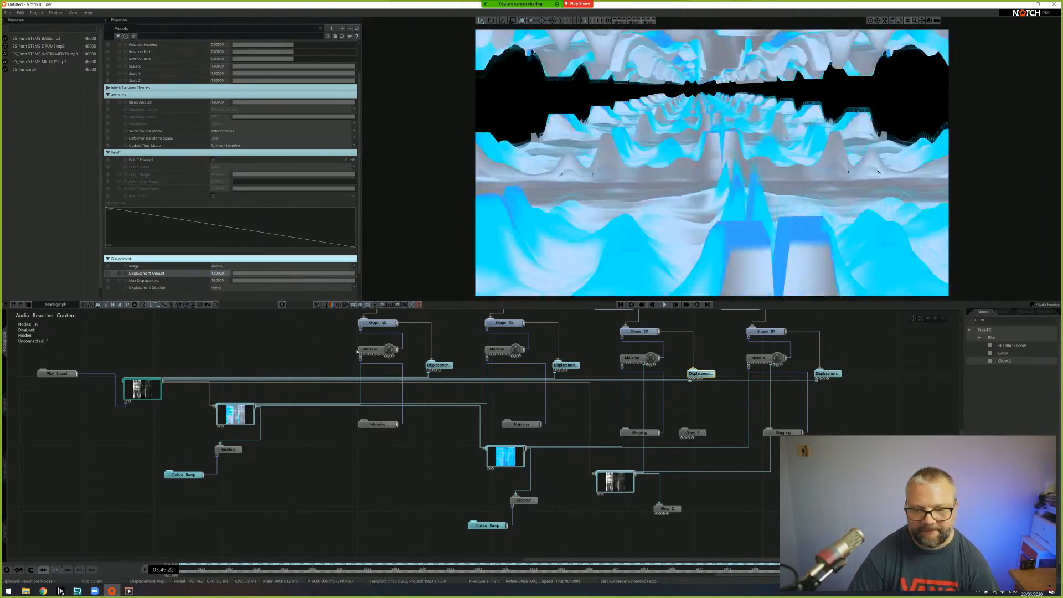
left_click(828, 373)
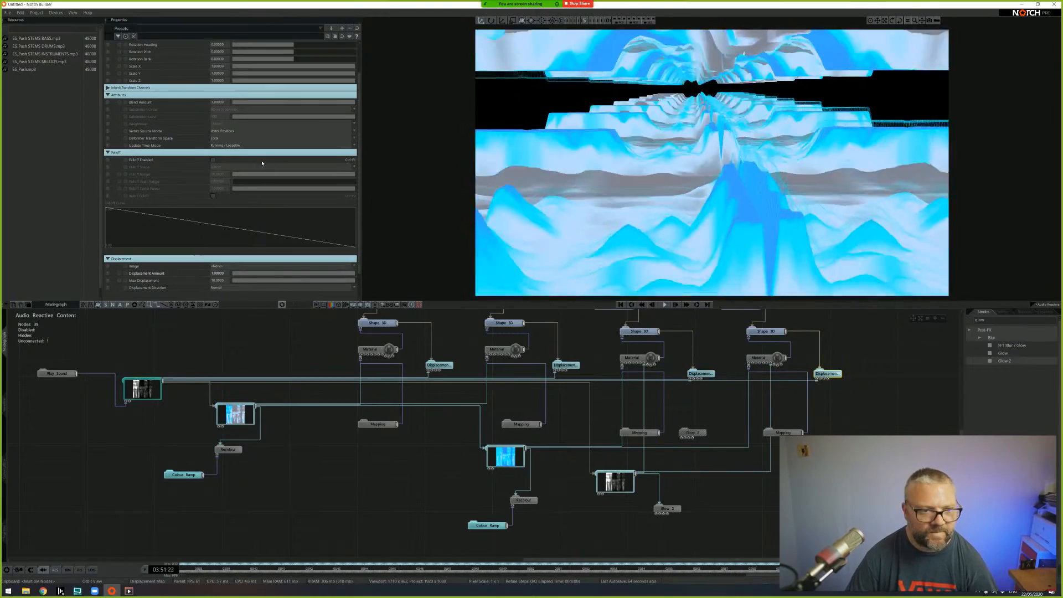
left_click(212, 274)
type("1.5")
key("Return")
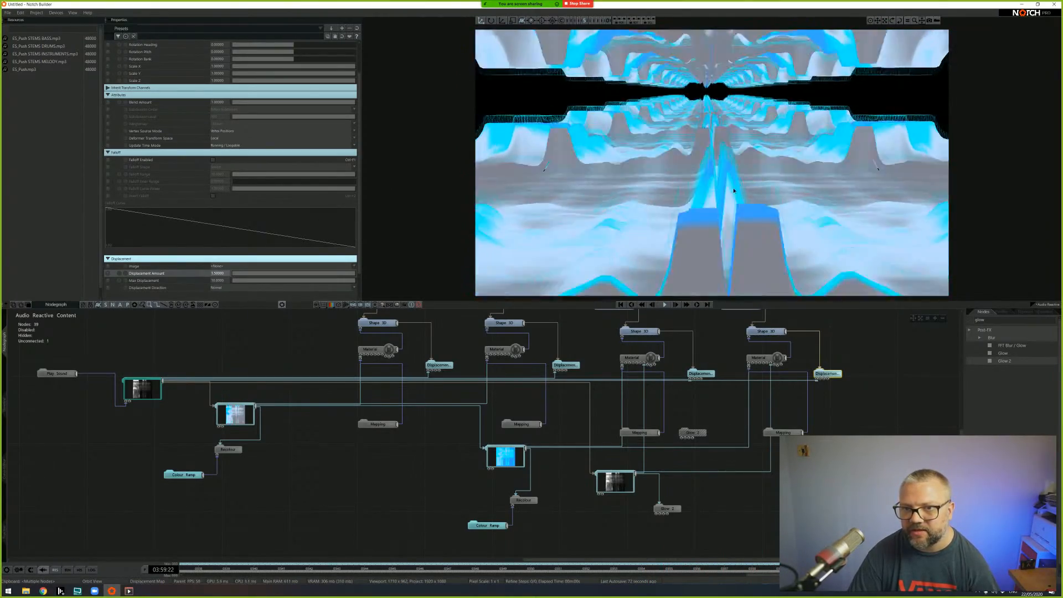
- Add an Envelope Modifier below the Mapping nodes and link it to the first Displacement Map's Displacement Amount
left_click(1009, 320)
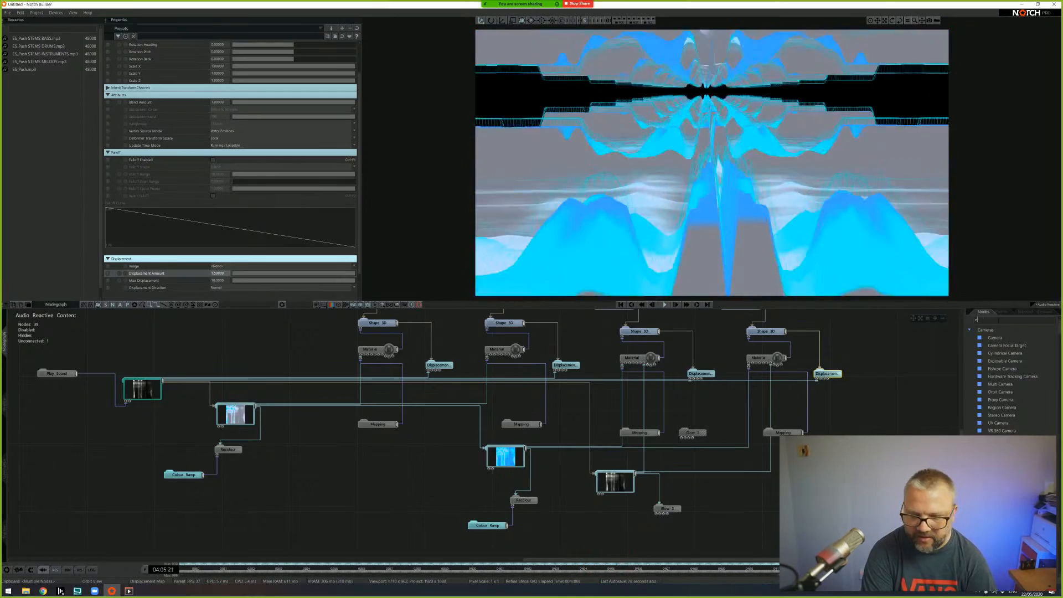
type("env")
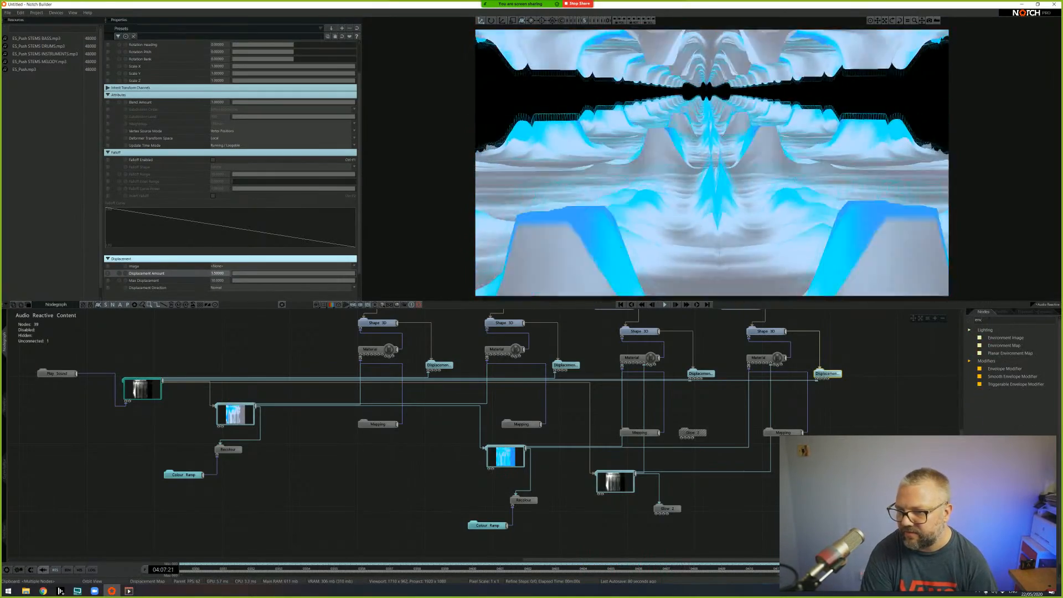
left_click_drag(1008, 370, 354, 474)
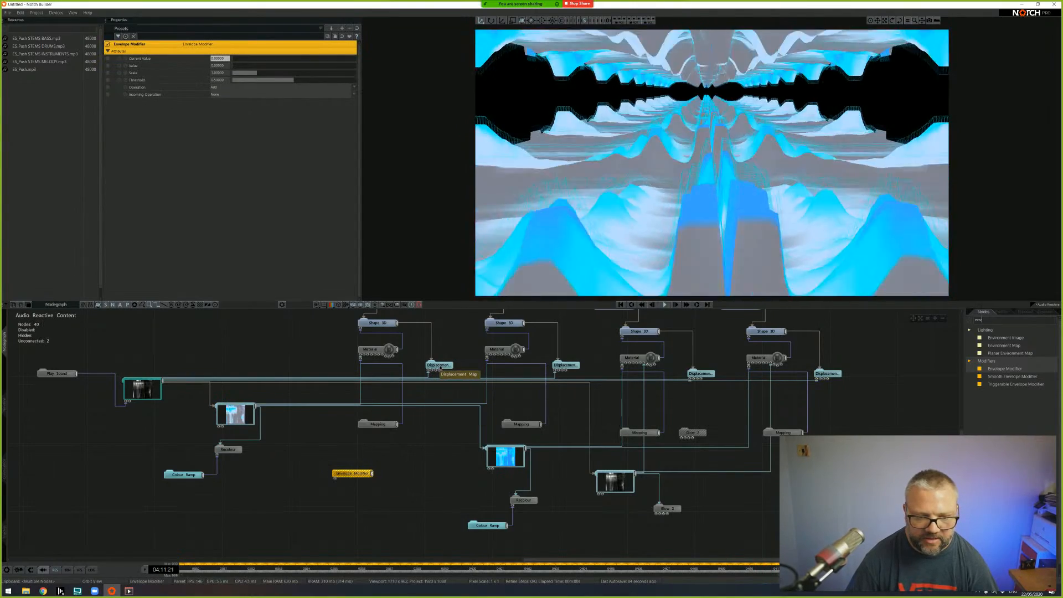
left_click(436, 367)
left_click_drag(371, 474, 176, 169)
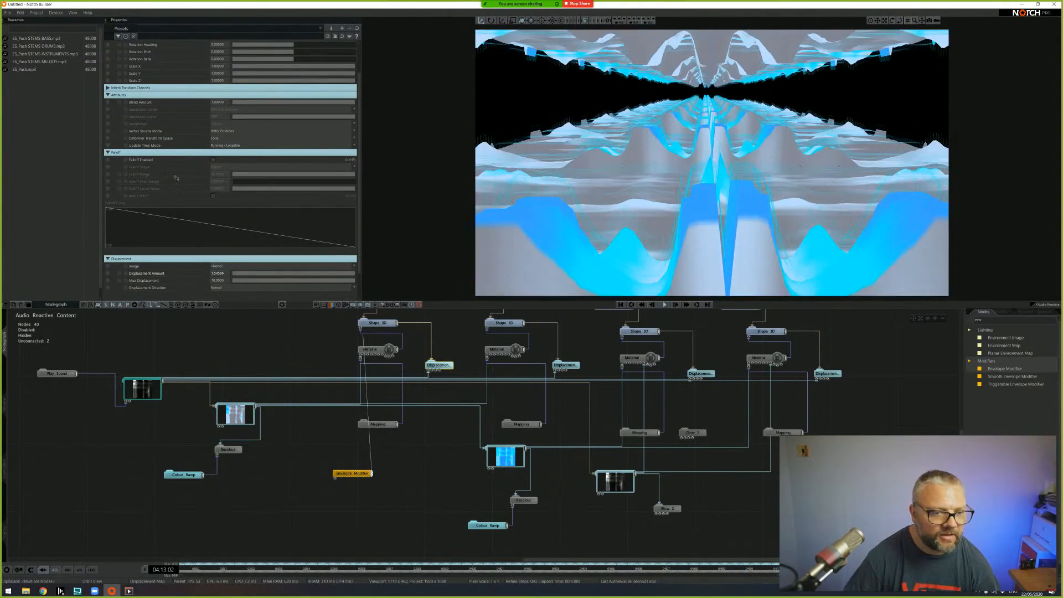
left_click_drag(156, 279, 153, 273)
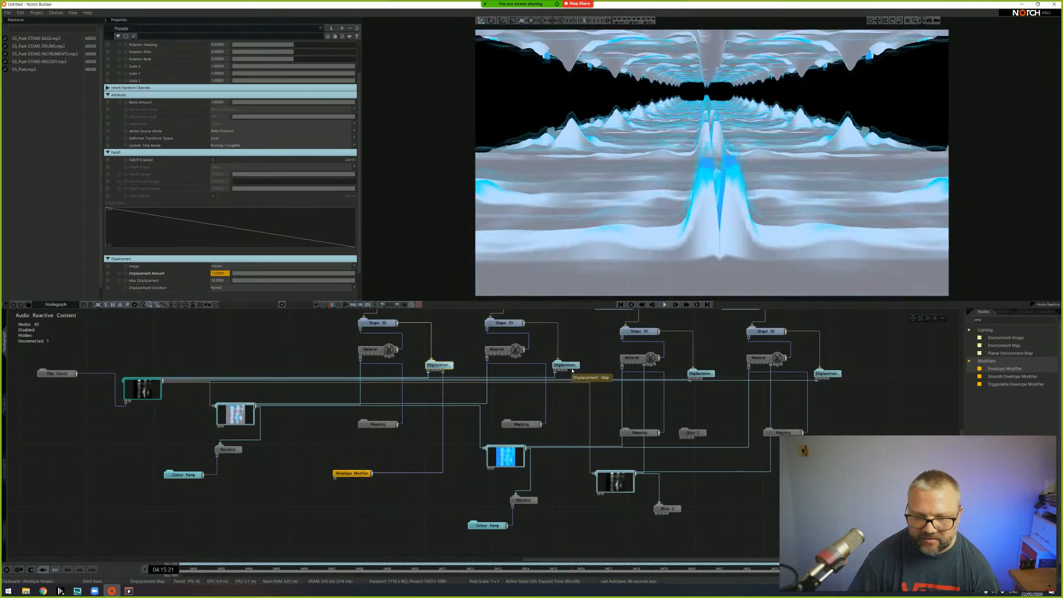
- Link the Envelope Modifier to the Displacement Amount of the second, third and fourth Displacement Maps
left_click(566, 365)
left_click_drag(371, 474, 182, 203)
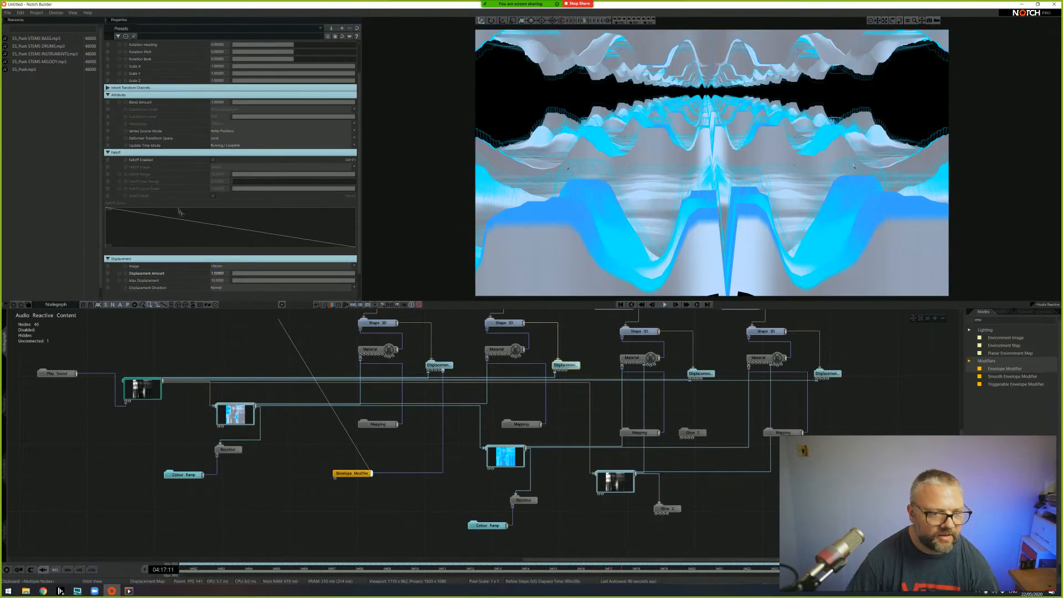
left_click_drag(158, 278, 155, 273)
left_click(701, 374)
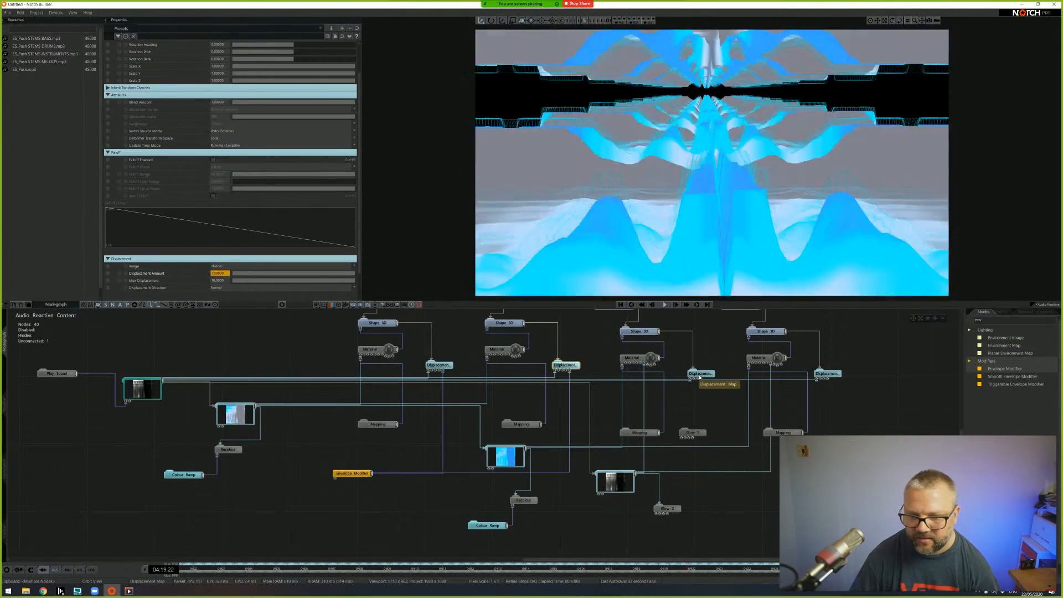
left_click_drag(373, 472, 155, 274)
left_click(827, 373)
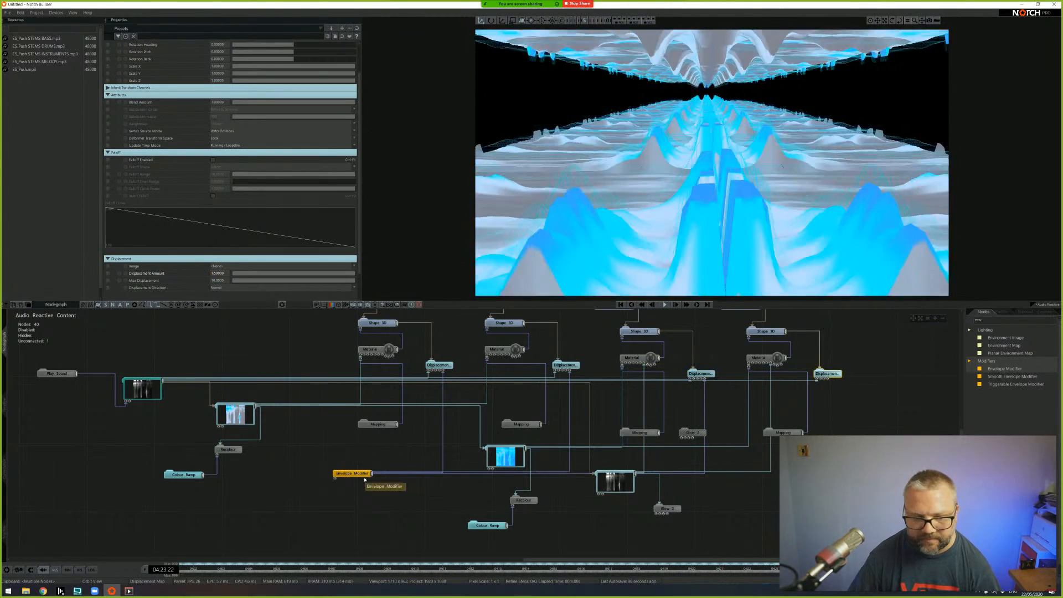
left_click_drag(371, 473, 187, 284)
- Set the Envelope Modifier's Operation to Multiply
left_click(352, 473)
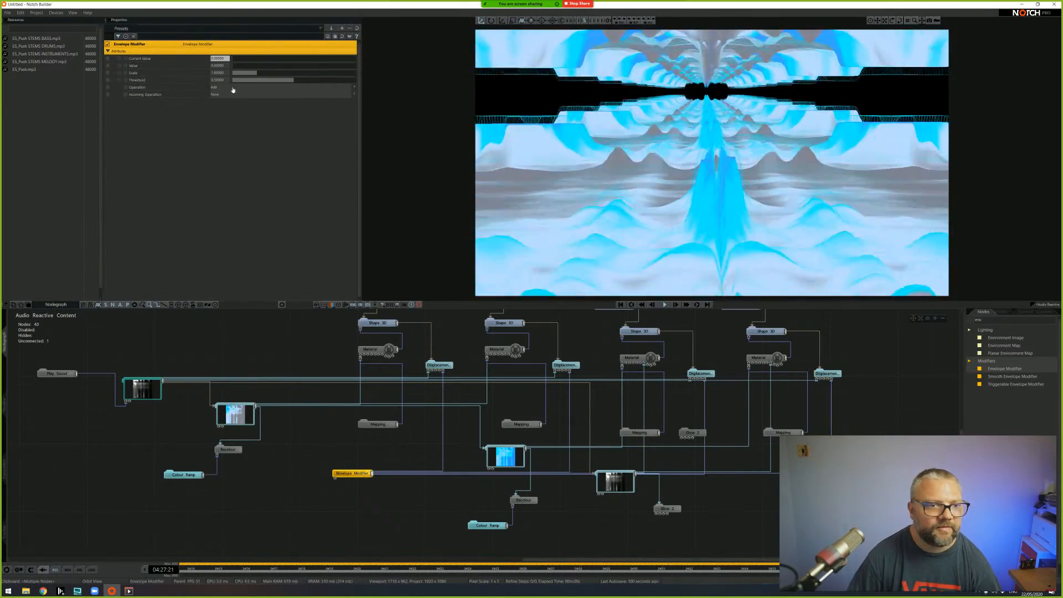
left_click(218, 100)
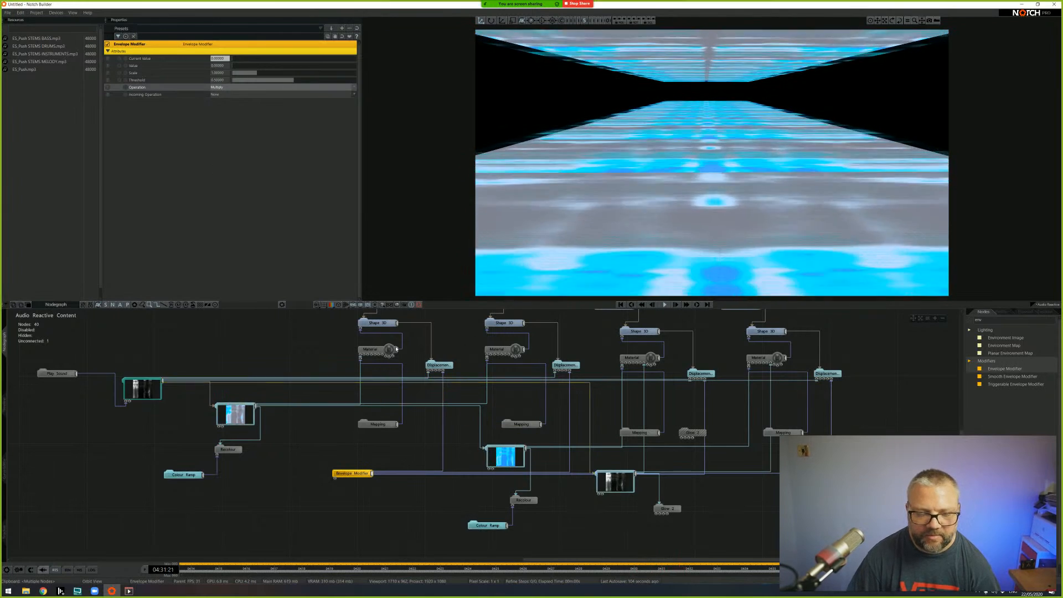
- Check the Displacement Amount of the first Displacement Map and raise the Envelope Modifier's Value to 1
left_click(439, 365)
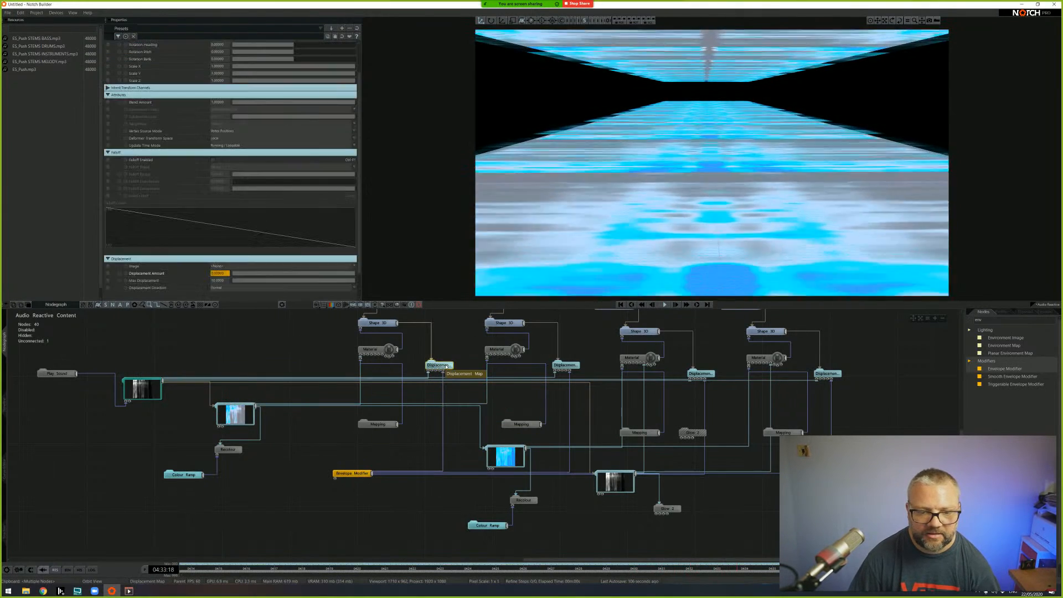
left_click(214, 274)
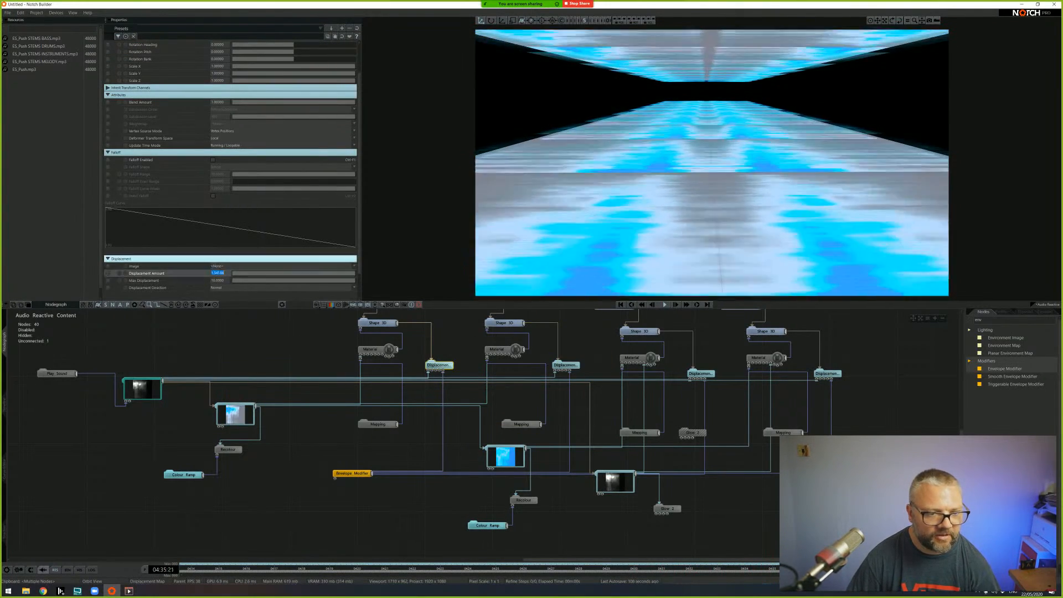
type("0")
key("Return")
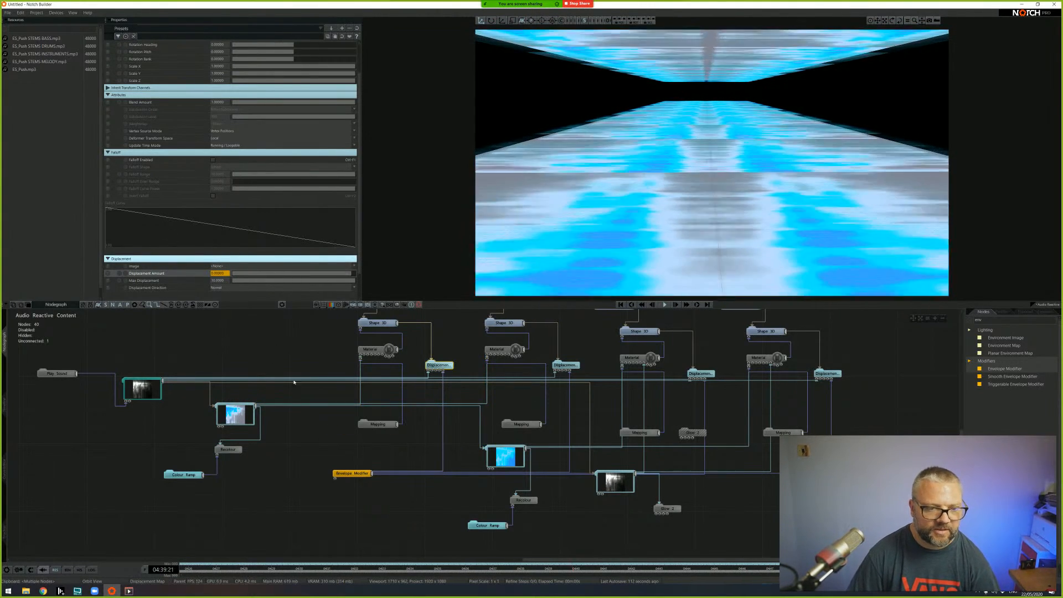
left_click(352, 473)
left_click_drag(239, 67, 414, 81)
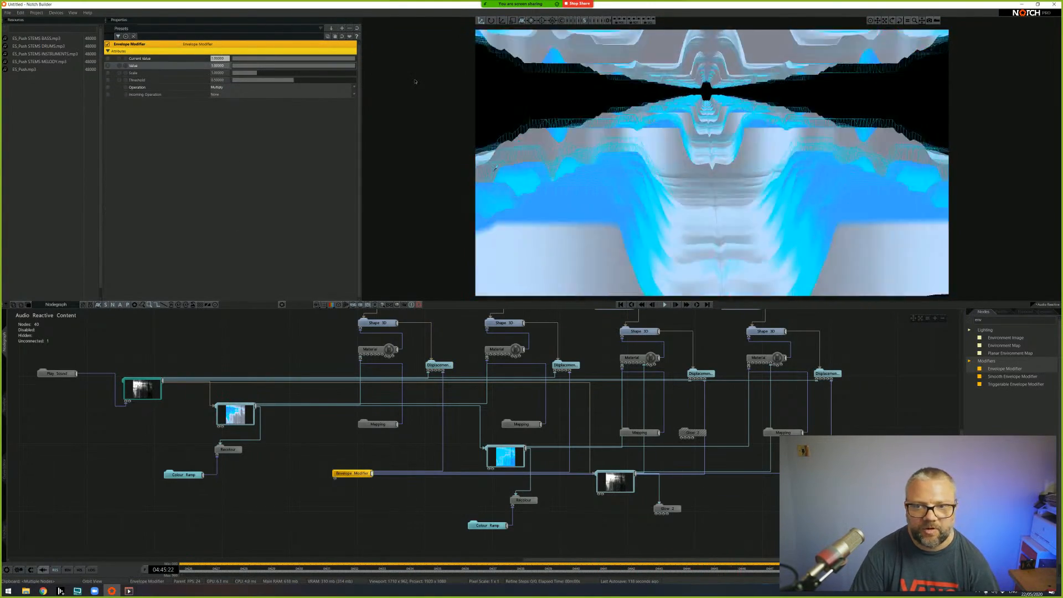
- Lower the Envelope Modifier's Value to about 0.64 and reselect Multiply as its Operation
left_click(440, 364)
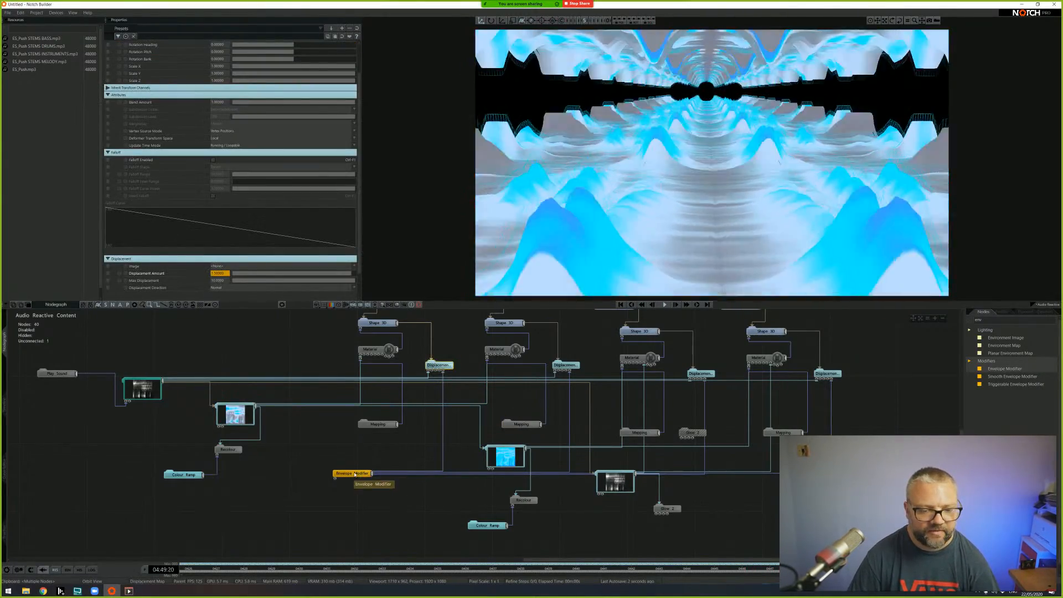
left_click(352, 474)
left_click_drag(334, 65, 281, 70)
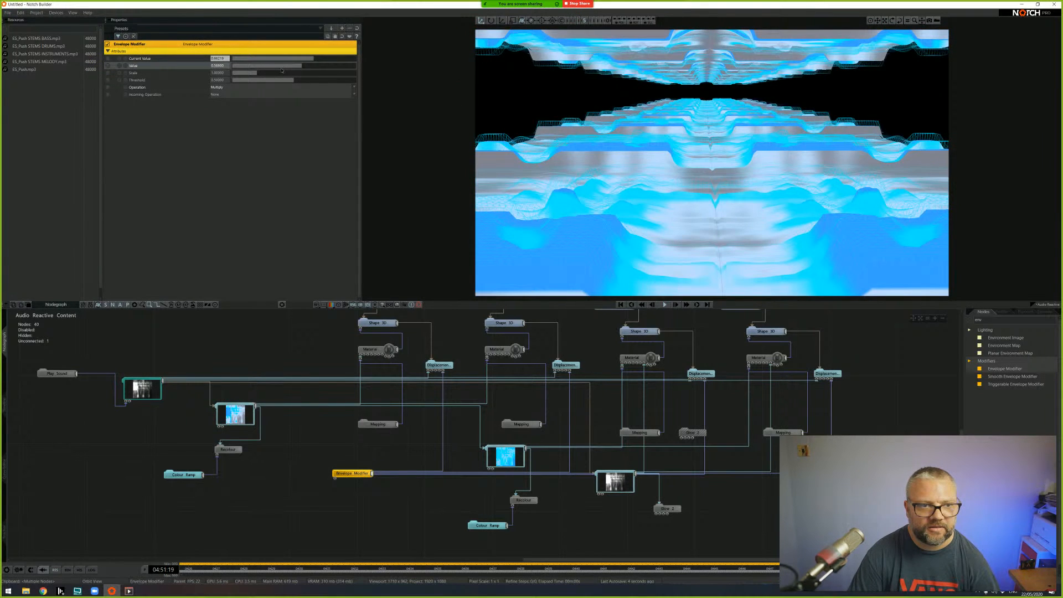
left_click_drag(281, 71, 317, 72)
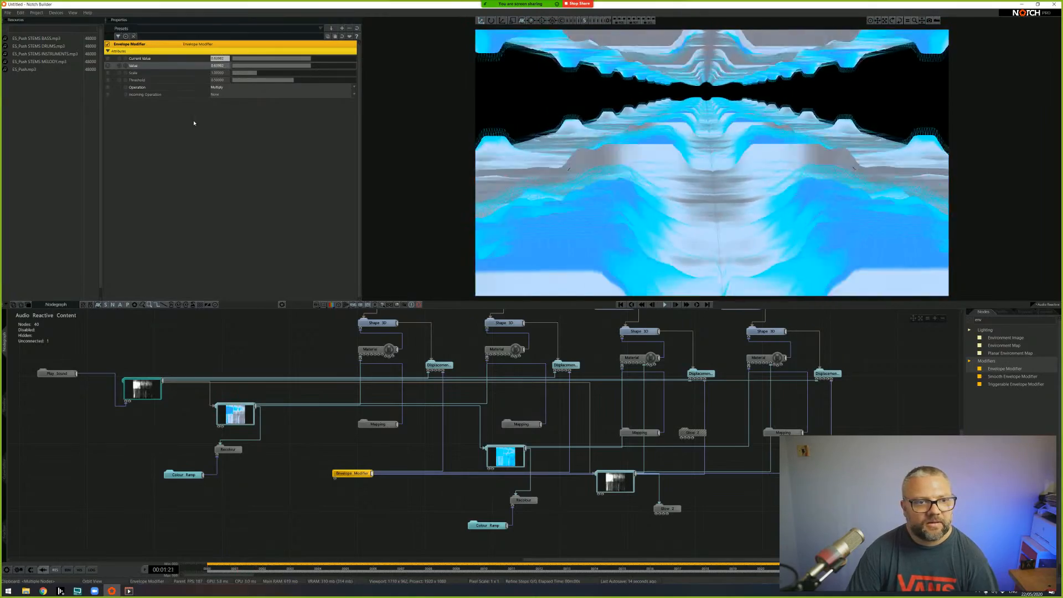
left_click(232, 87)
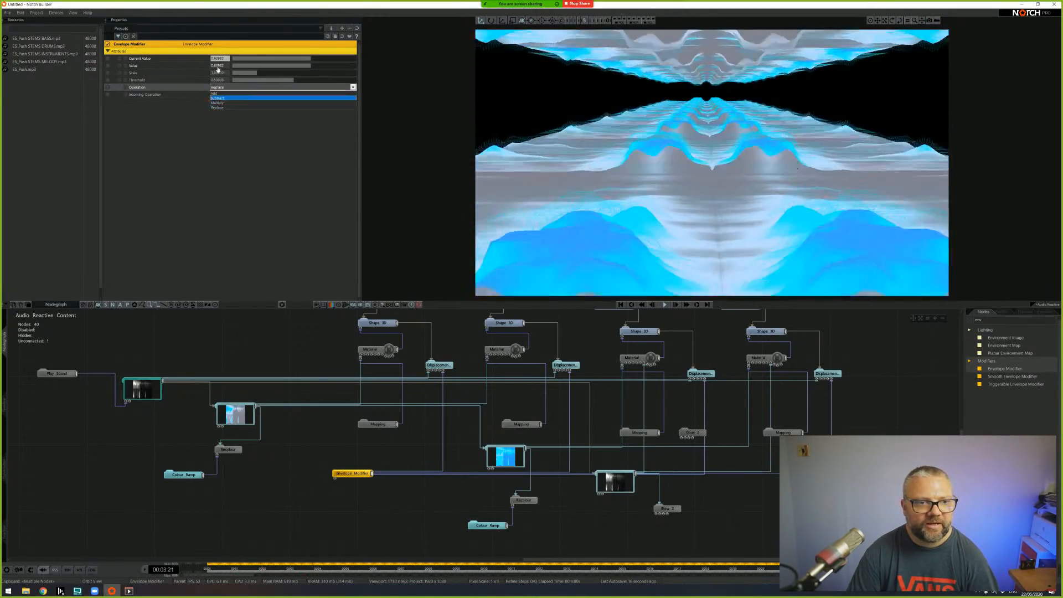
left_click(282, 103)
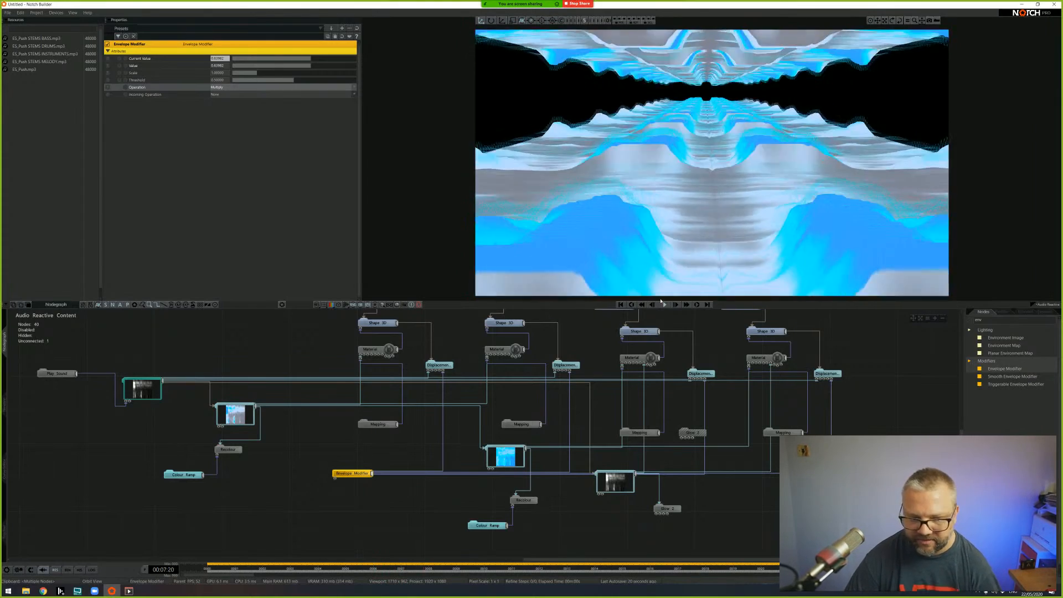
- Rename the Envelope Modifier node to Displacement Amount and move it to the far left of the node graph, below Play Sound
key("Return")
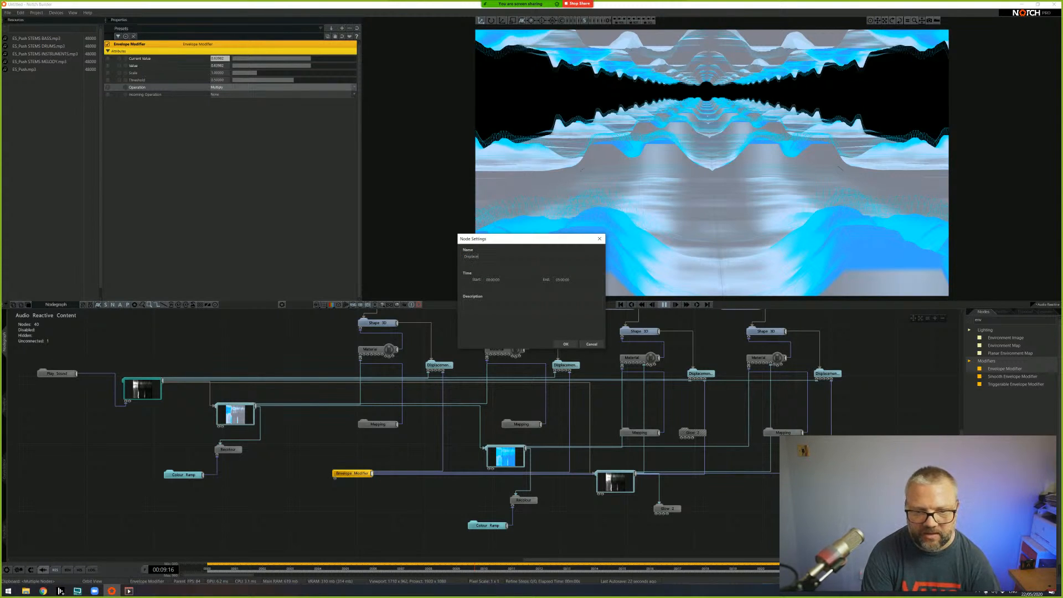
key("Return")
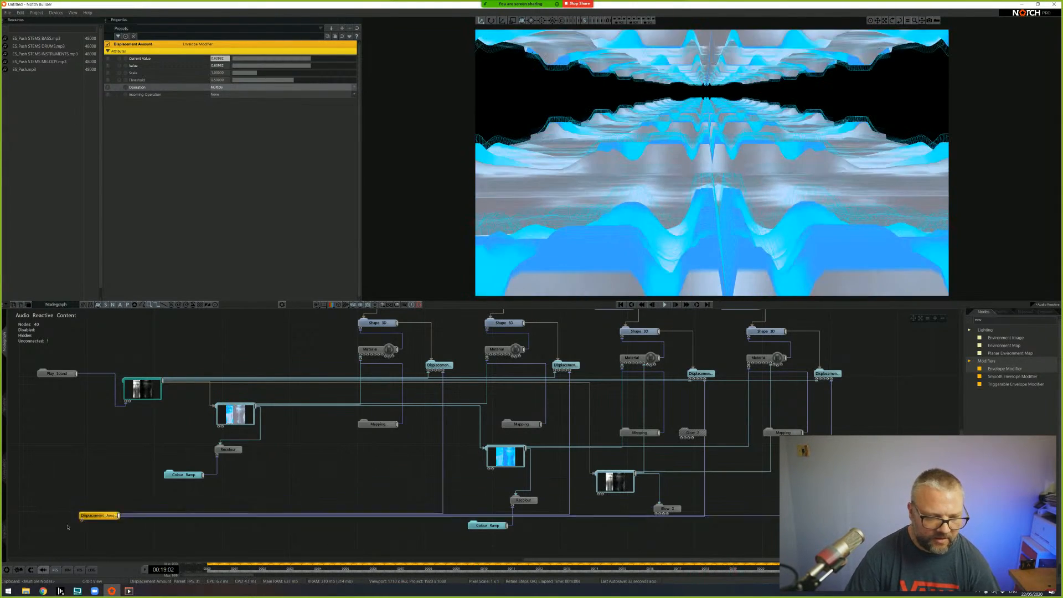
left_click_drag(105, 517, 57, 497)
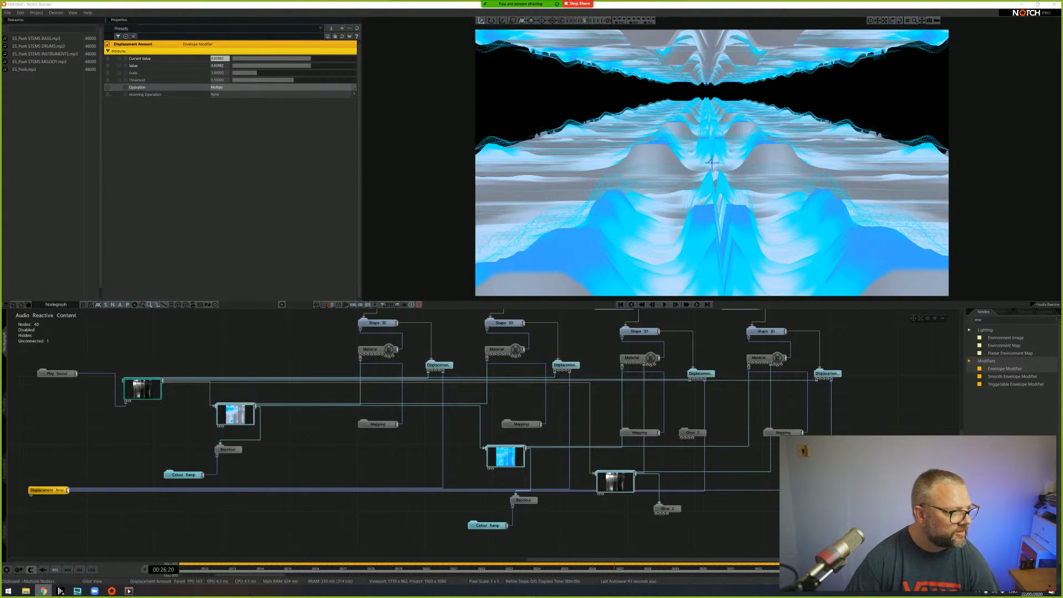
- Switch to Chrome, open the HDRI library on HDRI Haven and filter it to the Skies category
right_click(44, 591)
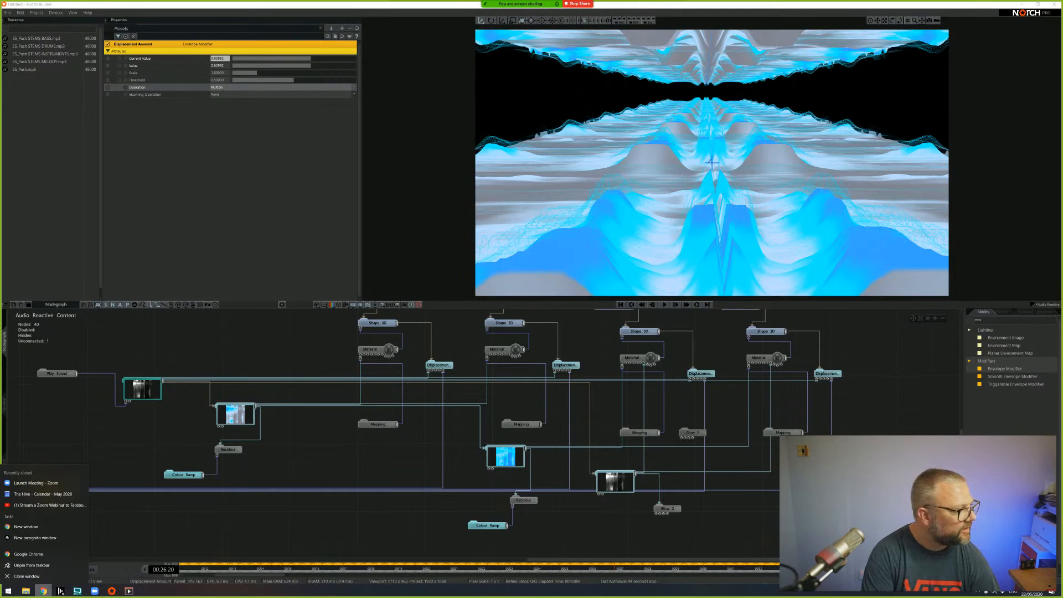
key("Escape")
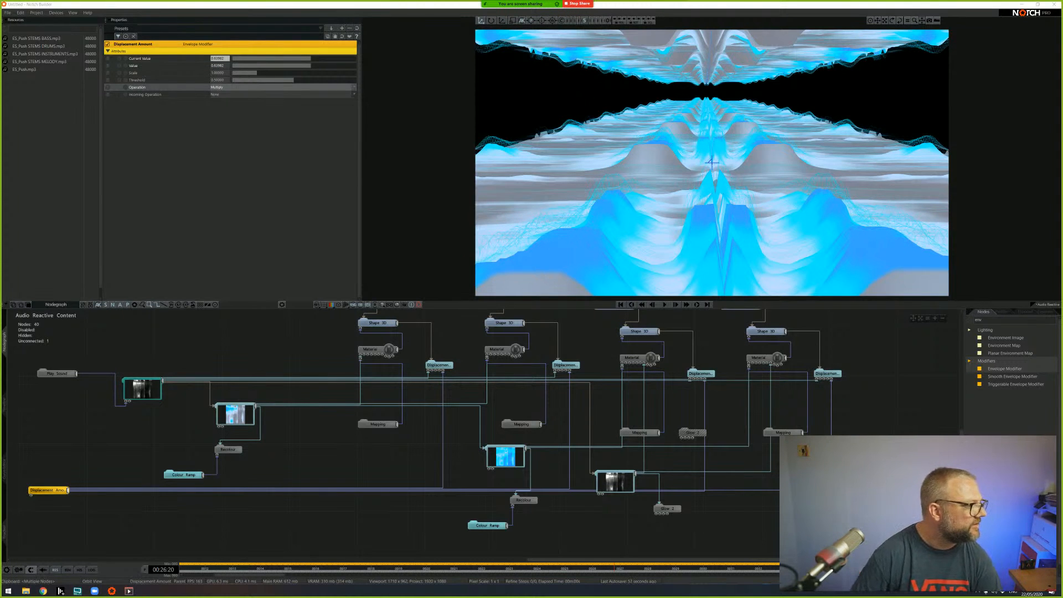
left_click_drag(0, 63, 489, 87)
double_click(640, 103)
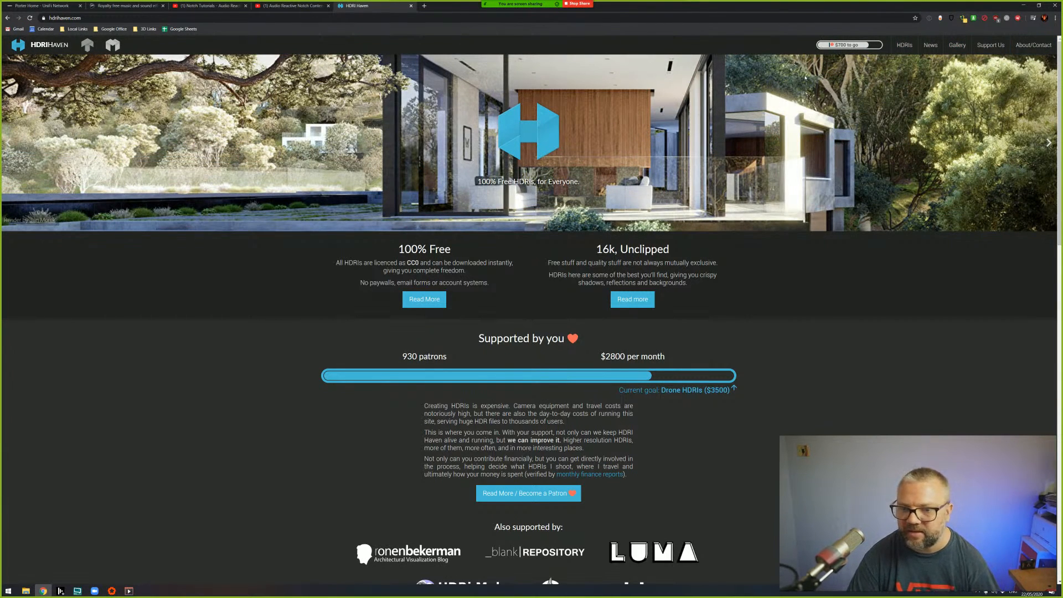
left_click(904, 45)
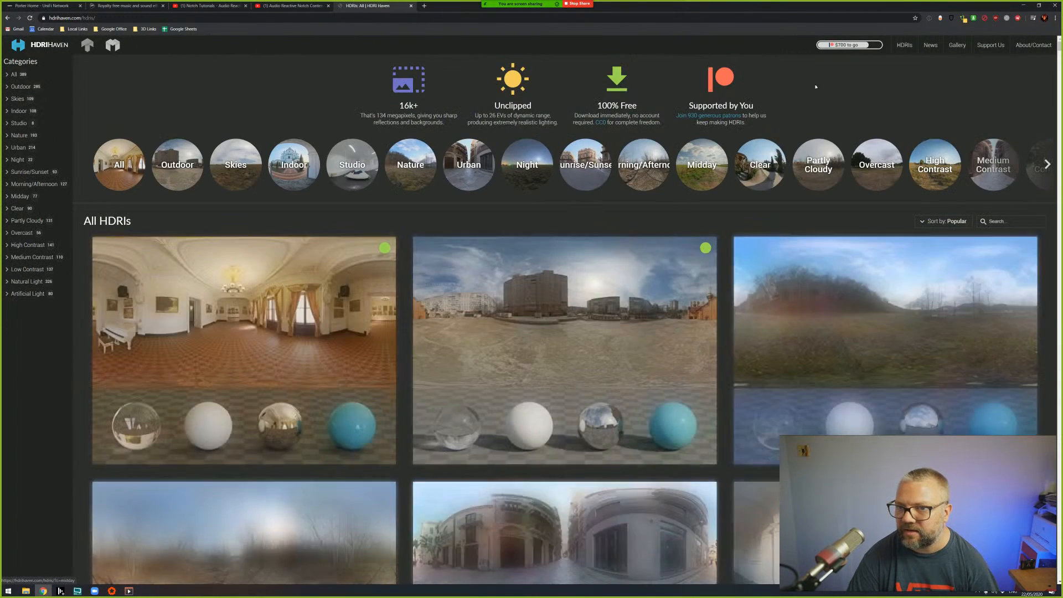
left_click(70, 99)
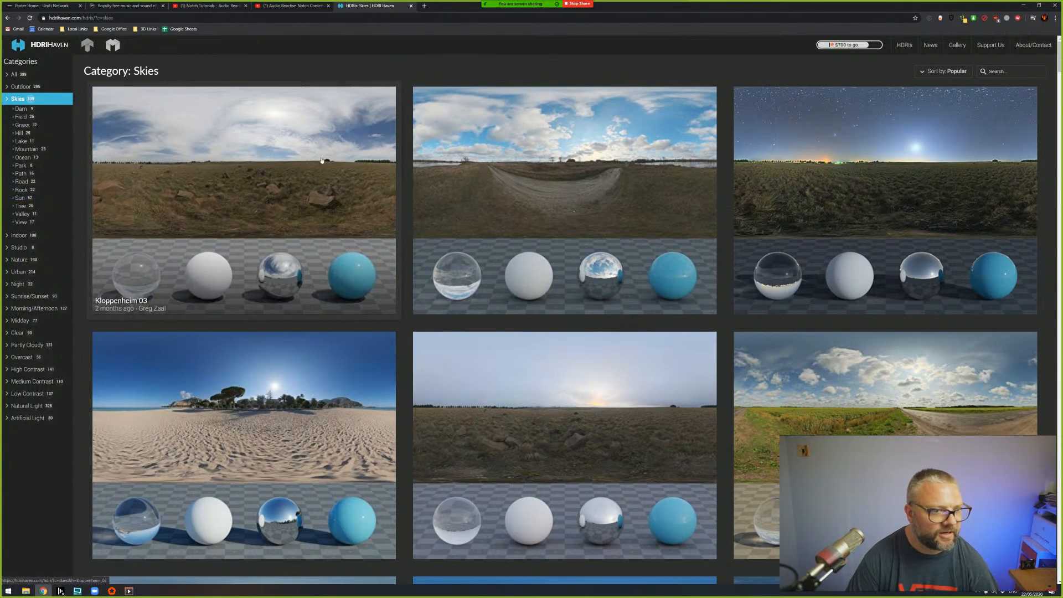
- Open the page of the starry night sky HDRI Kloppenheim 02
left_click(1012, 72)
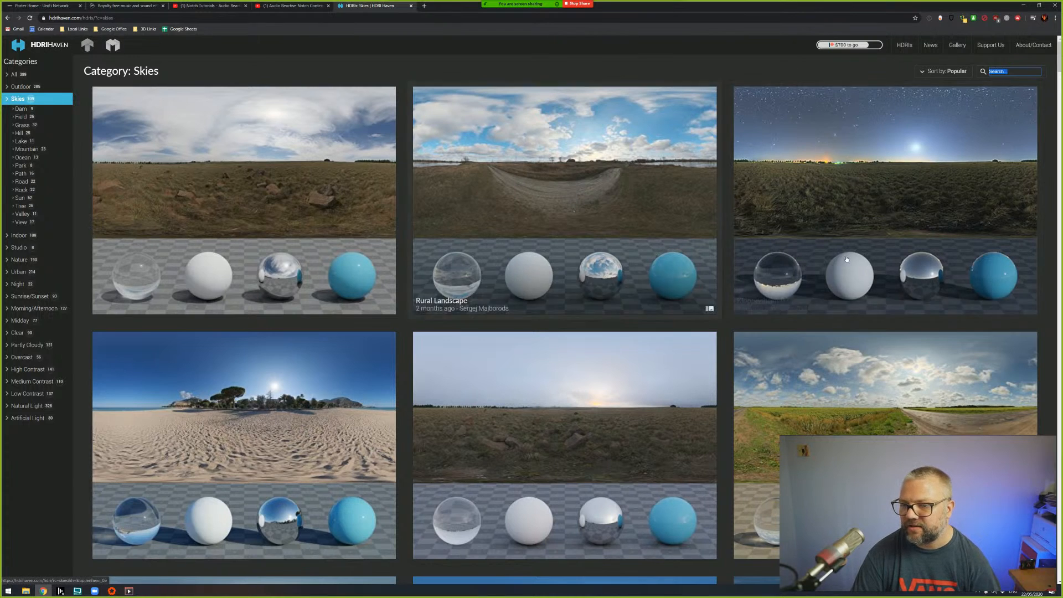
right_click(828, 160)
left_click(805, 261)
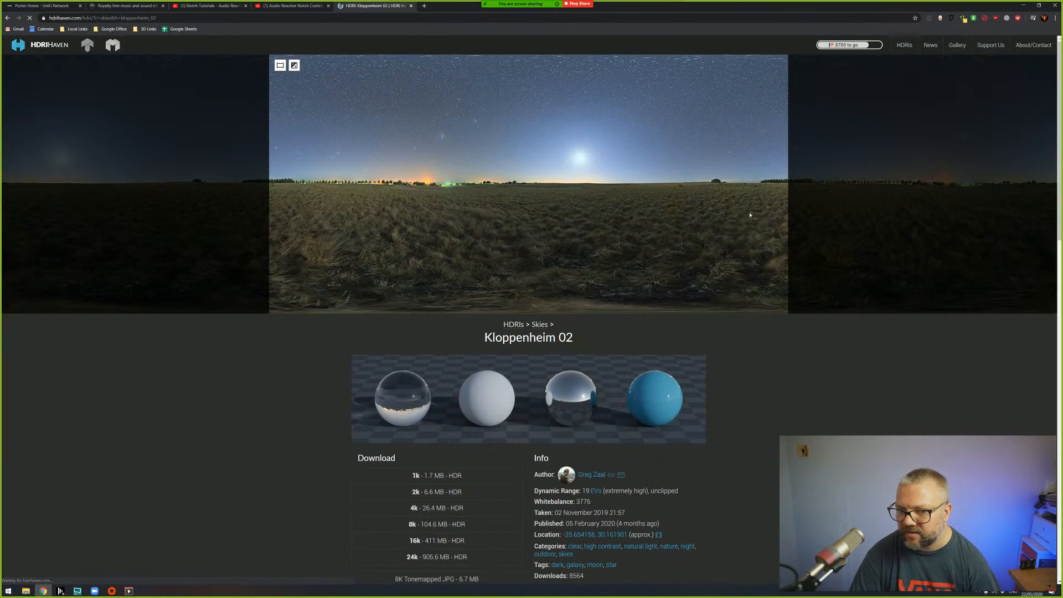
- Download the 4k HDR version of Kloppenheim 02 and import kloppenheim_02_4k.hdr into Notch Builder's resources
scroll(445, 275, "down", 4)
left_click(445, 267)
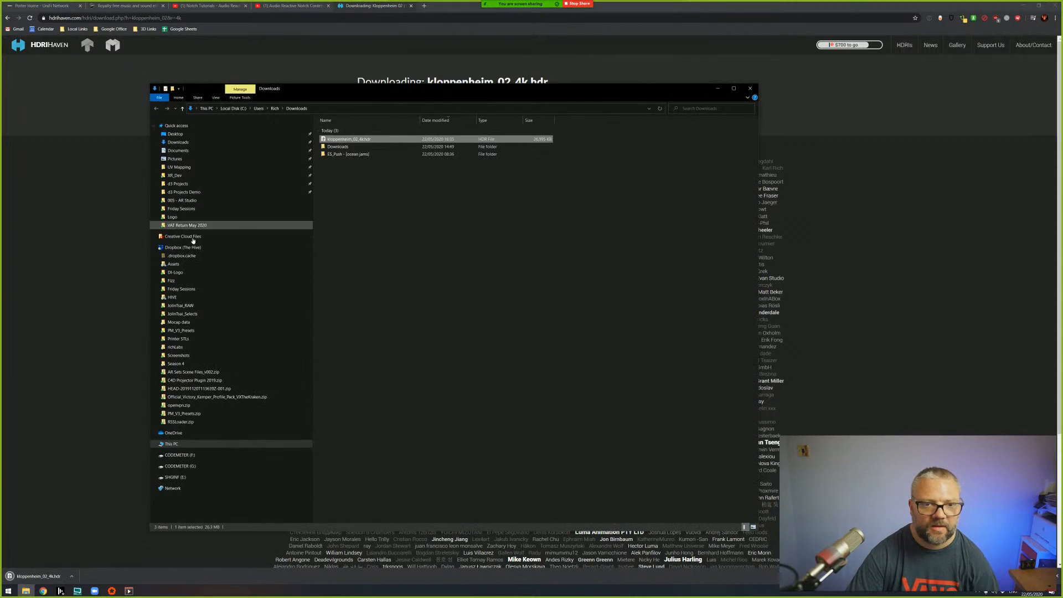
key("alt+Tab")
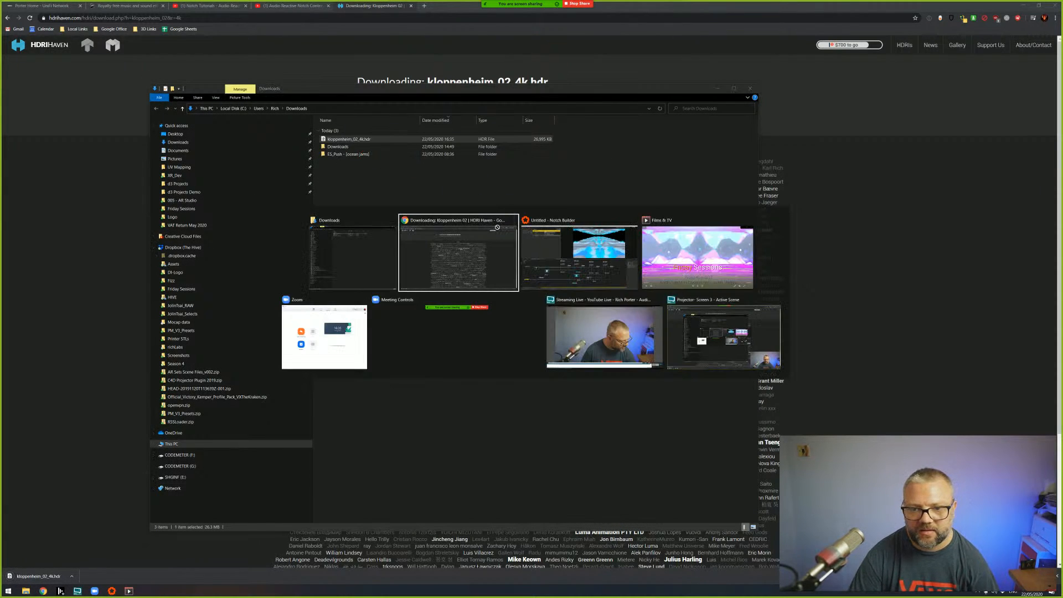
key("alt+Tab")
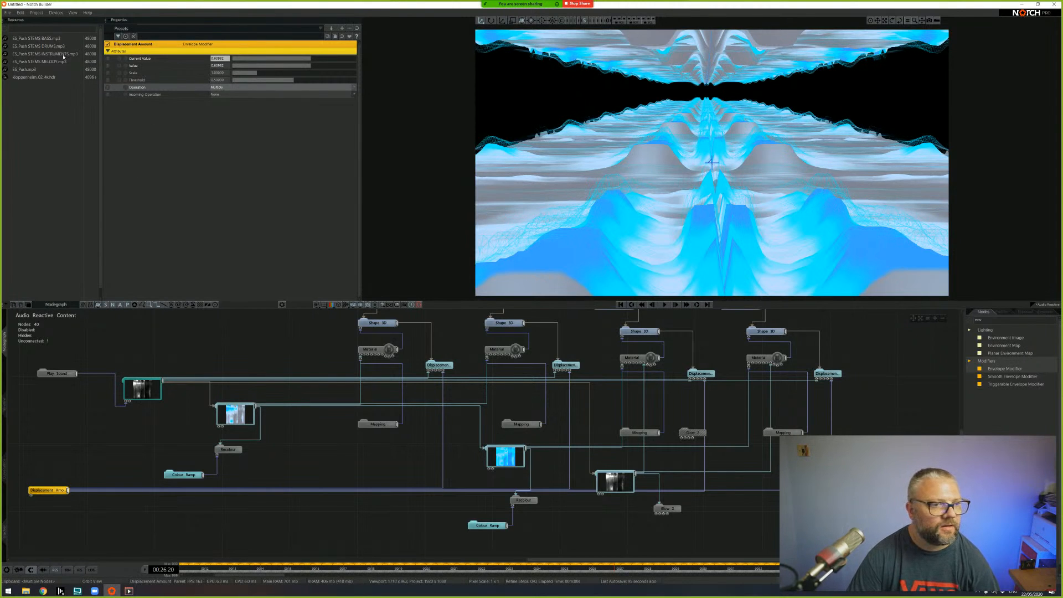
- Add a Skybox node textured with kloppenheim_02_4k.hdr and adjust its Rotation Heading and Rotation Pitch to put the starry sky behind the terrain
middle_click_drag(403, 392, 672, 507)
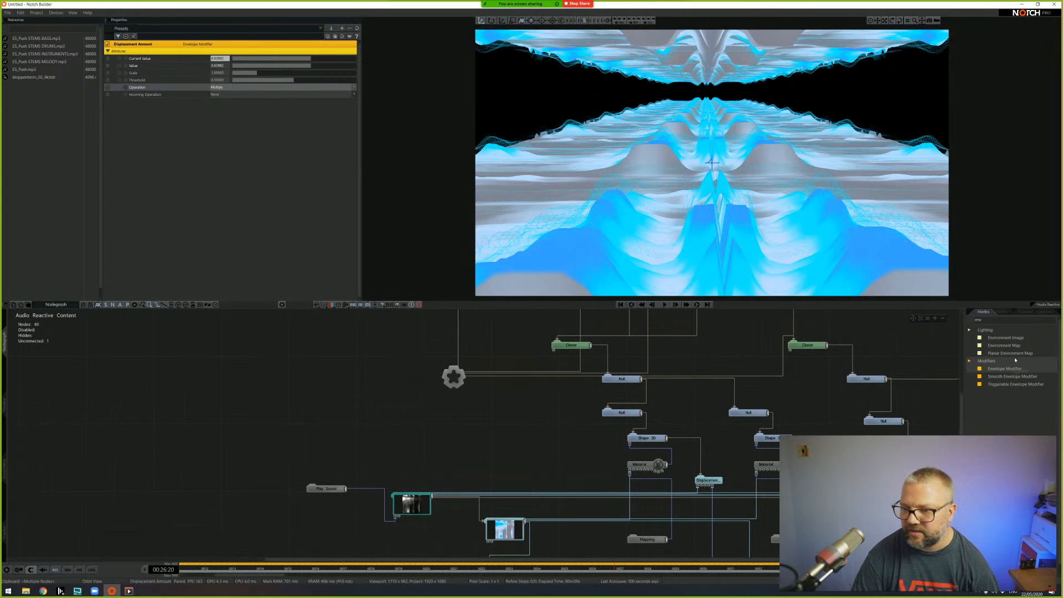
type("sky")
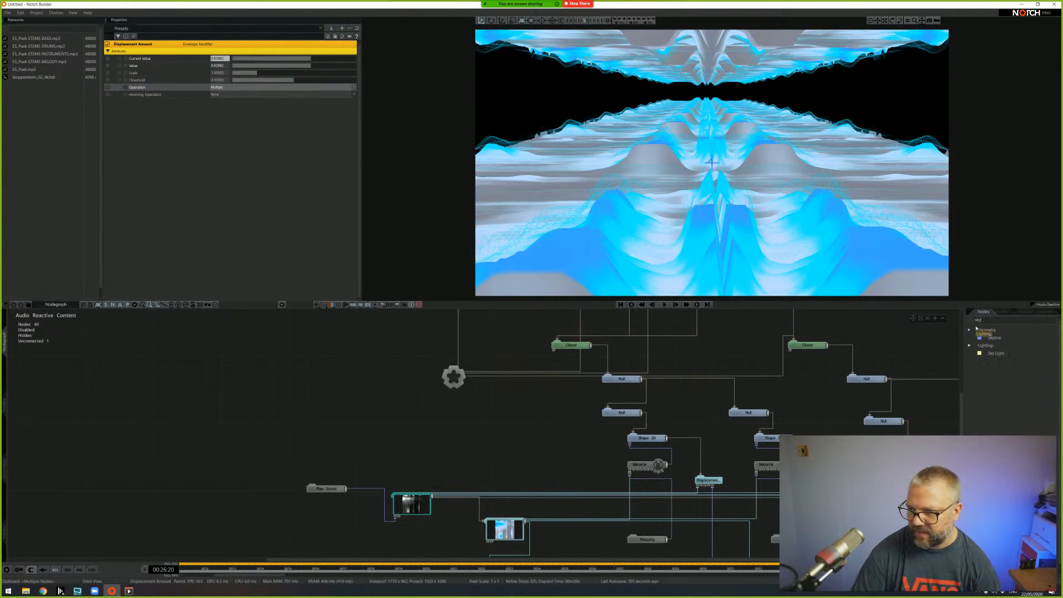
left_click_drag(286, 449, 287, 337)
left_click_drag(35, 79, 259, 344)
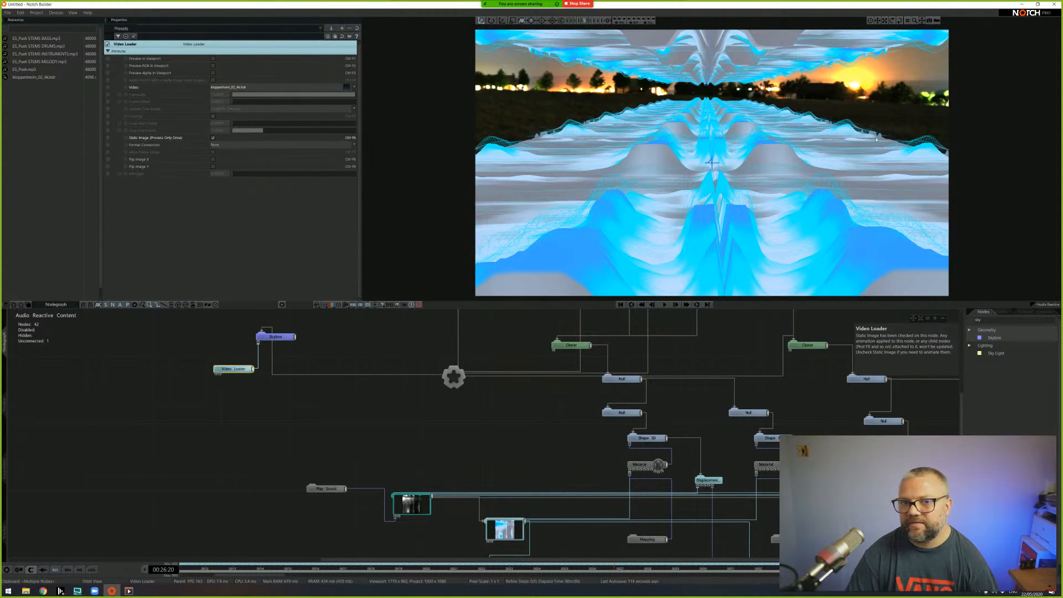
left_click(276, 336)
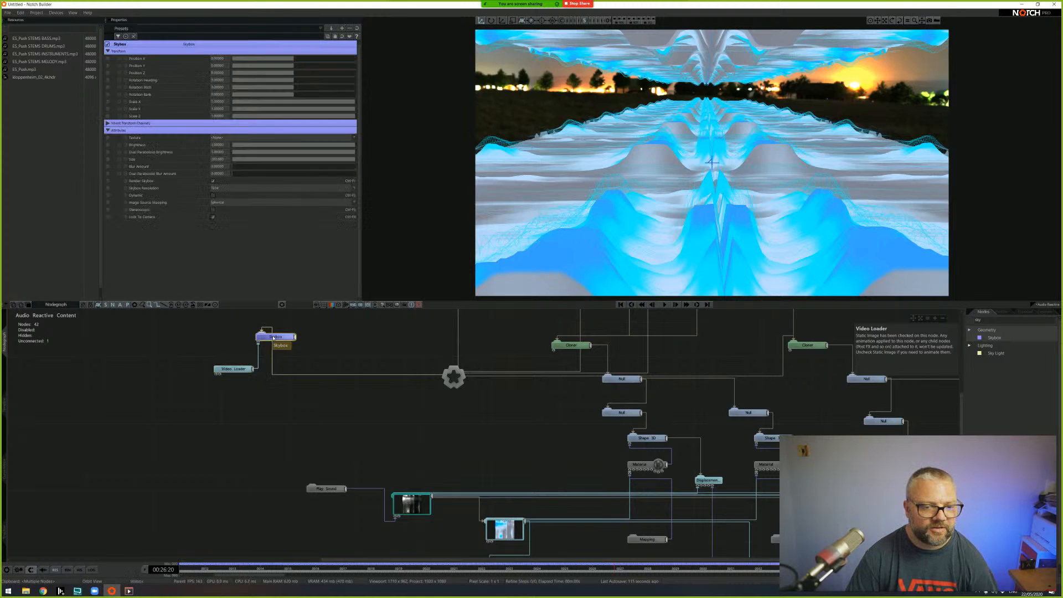
left_click_drag(294, 82, 304, 90)
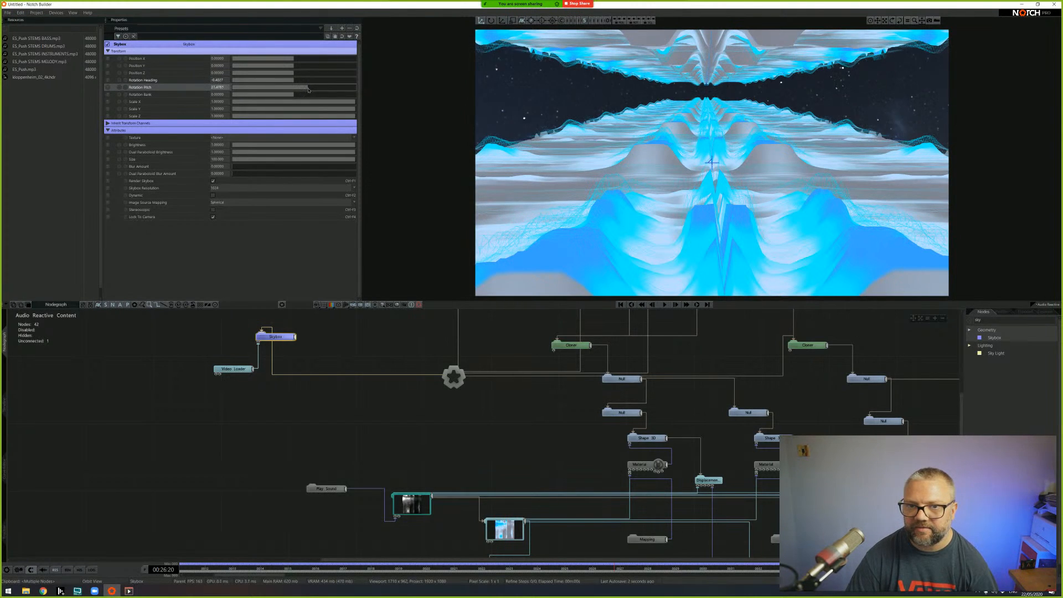
- Move the Exposable Camera clear of the other nodes and attach a Depth of Field node to it
middle_click_drag(618, 336, 528, 386)
left_click_drag(382, 359, 340, 342)
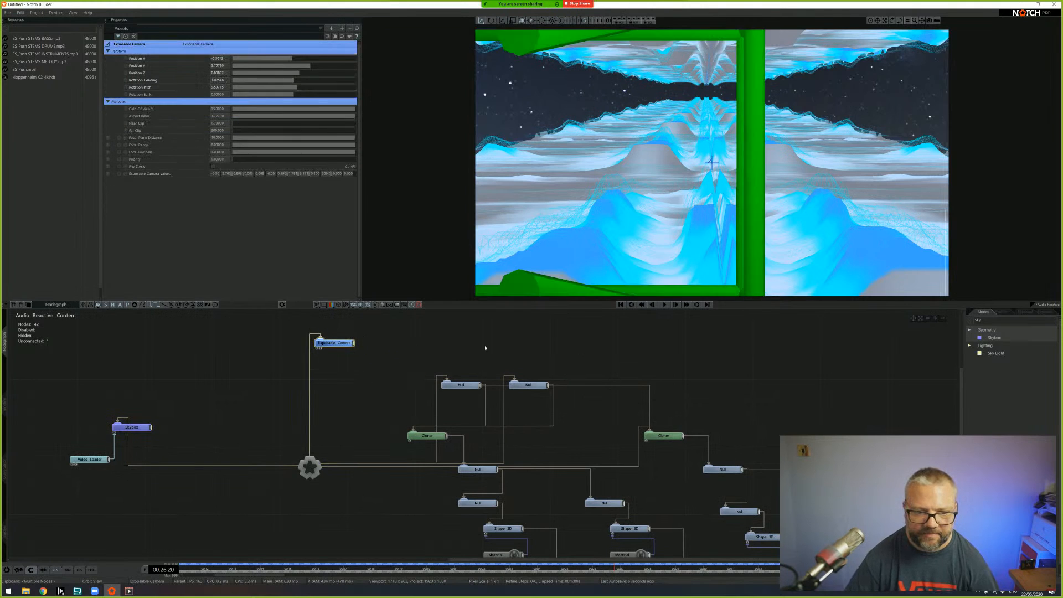
key("BackSpace")
key("BackSpace")
key("BackSpace")
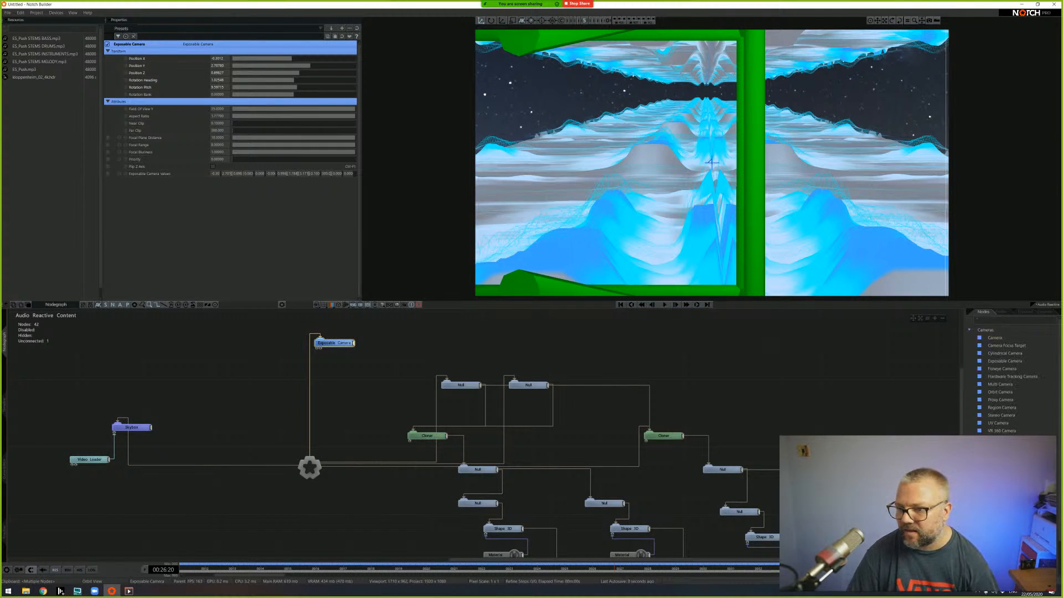
type("depth")
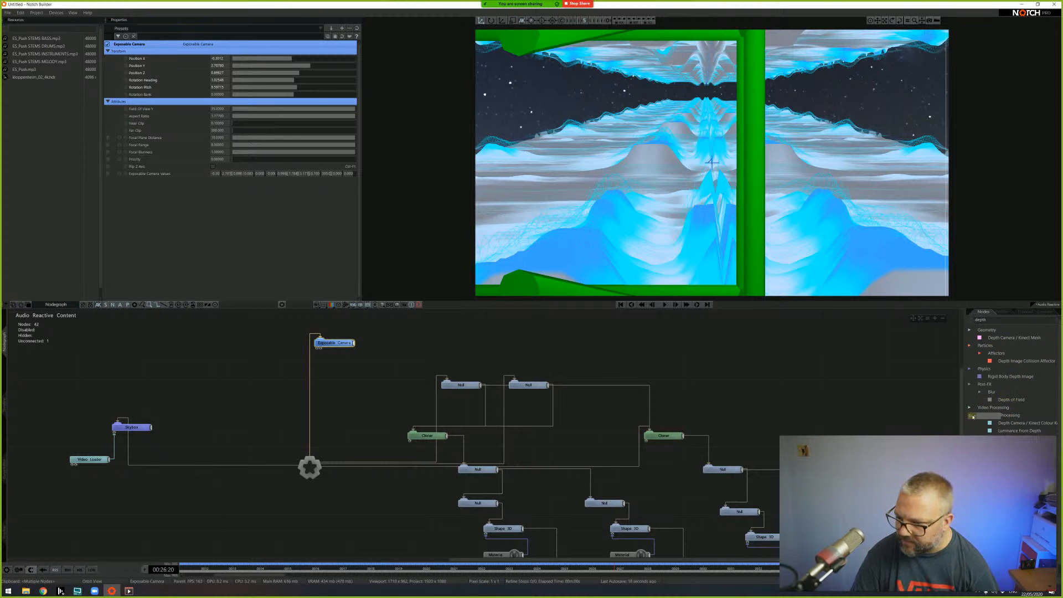
left_click_drag(1016, 401, 370, 368)
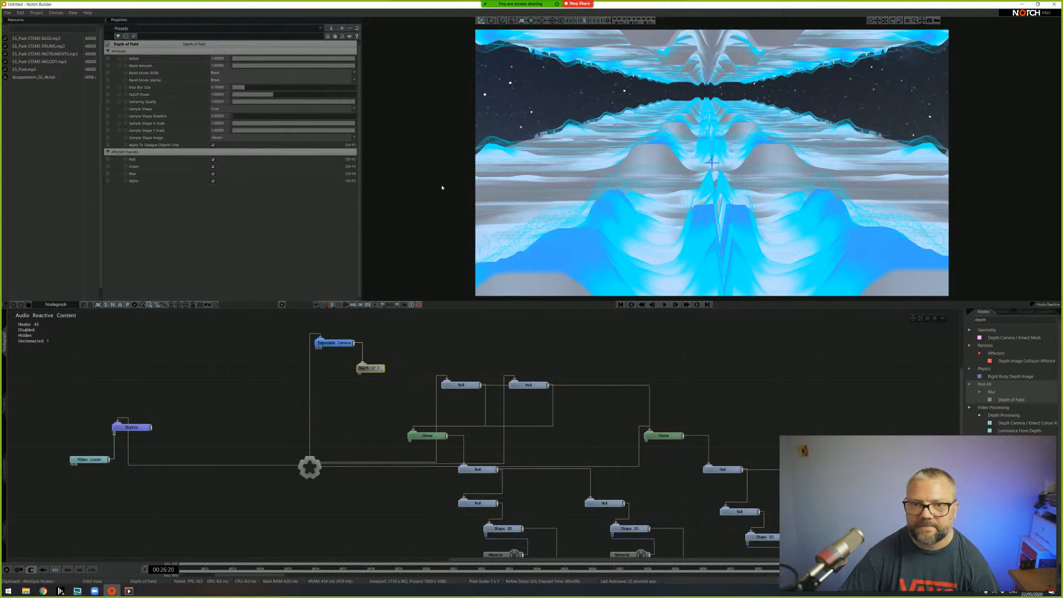
- Reduce the Exposable Camera's Focal Plane Distance to about 5
left_click(334, 343)
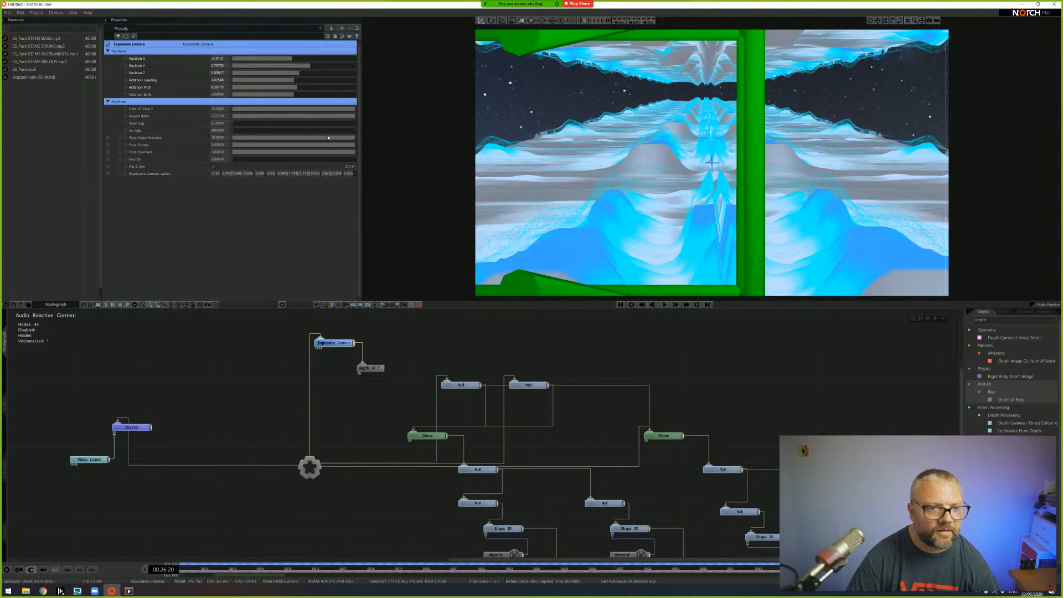
left_click_drag(346, 145, 289, 147)
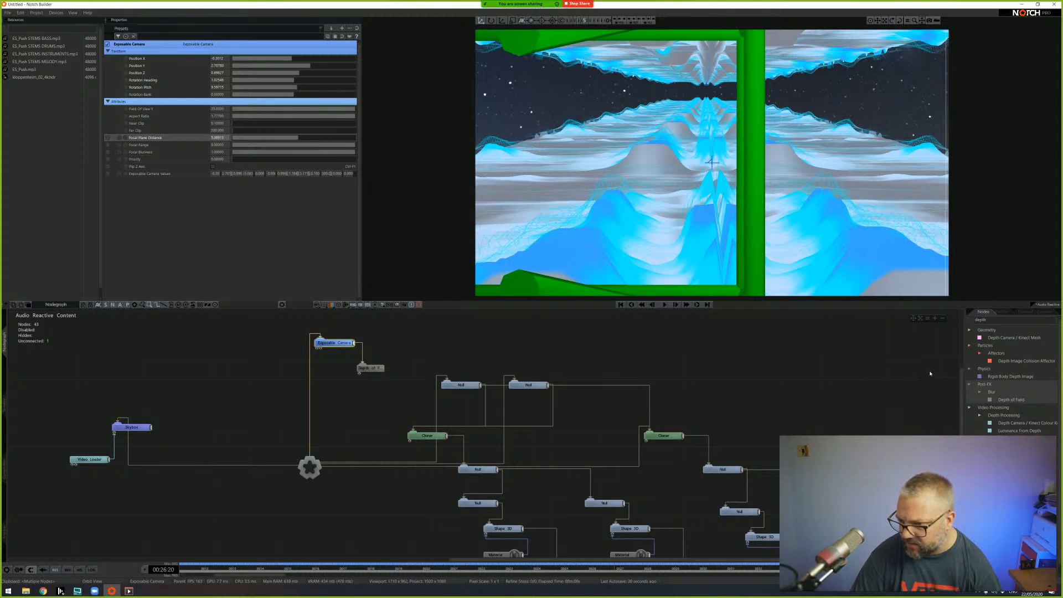
- Search the node library for depth nodes and try raising the Exposable Camera's Near Clip and Far Clip
left_click(970, 318)
type("depth")
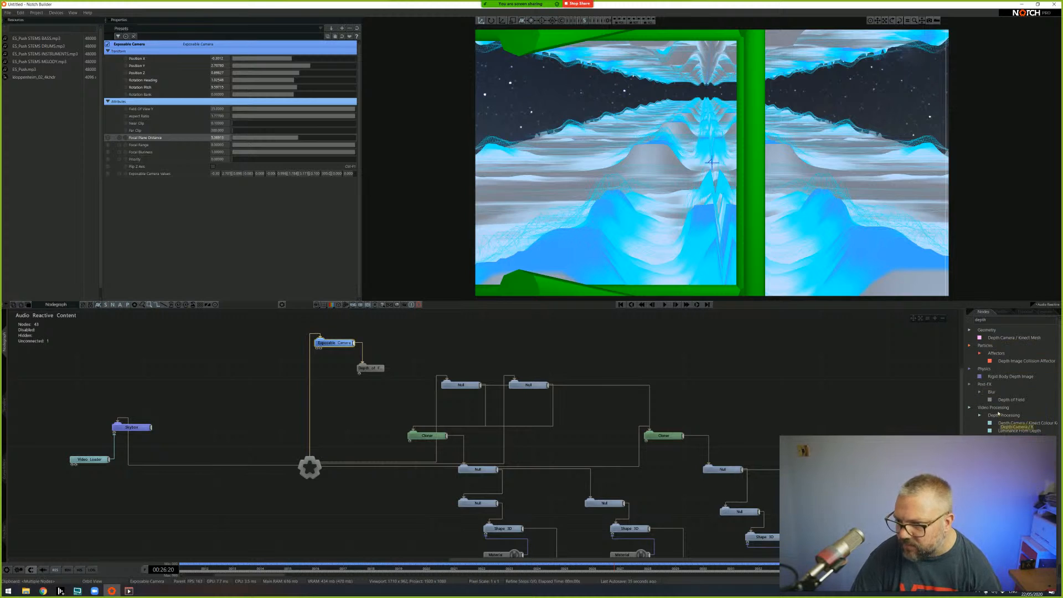
left_click(368, 368)
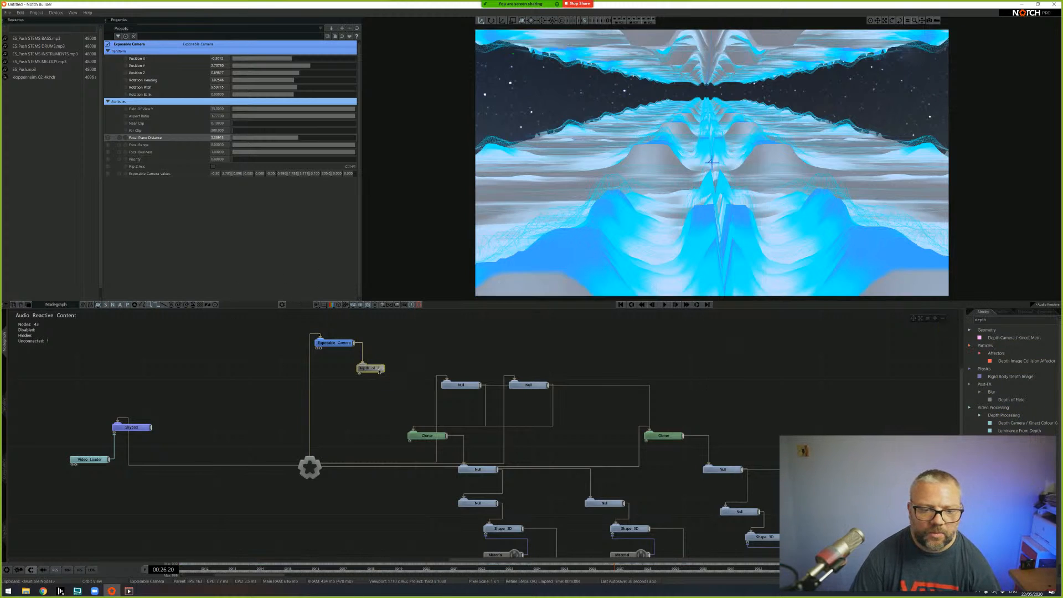
left_click(332, 343)
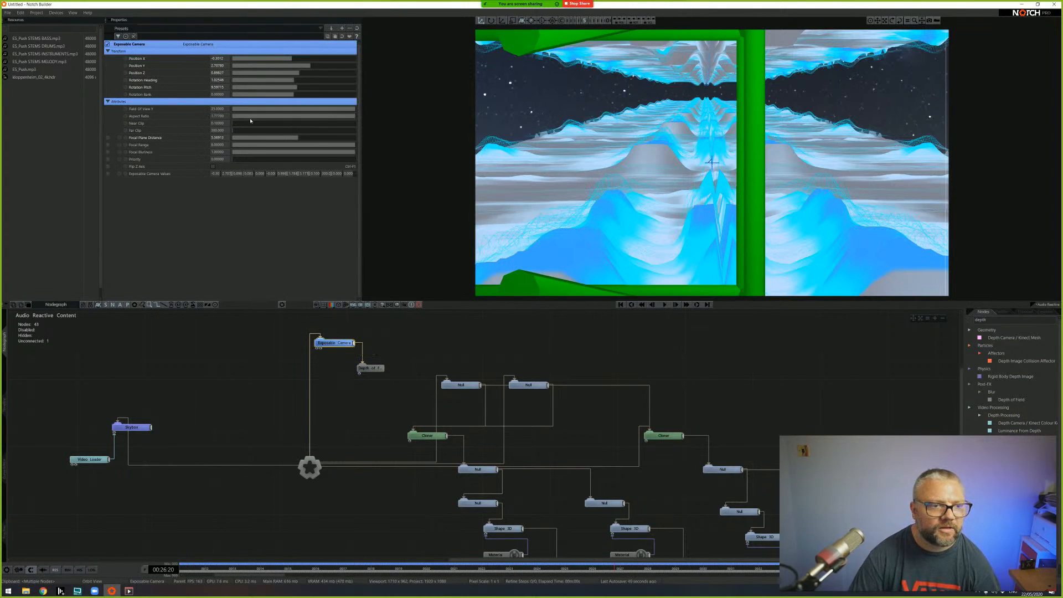
left_click_drag(242, 127, 344, 134)
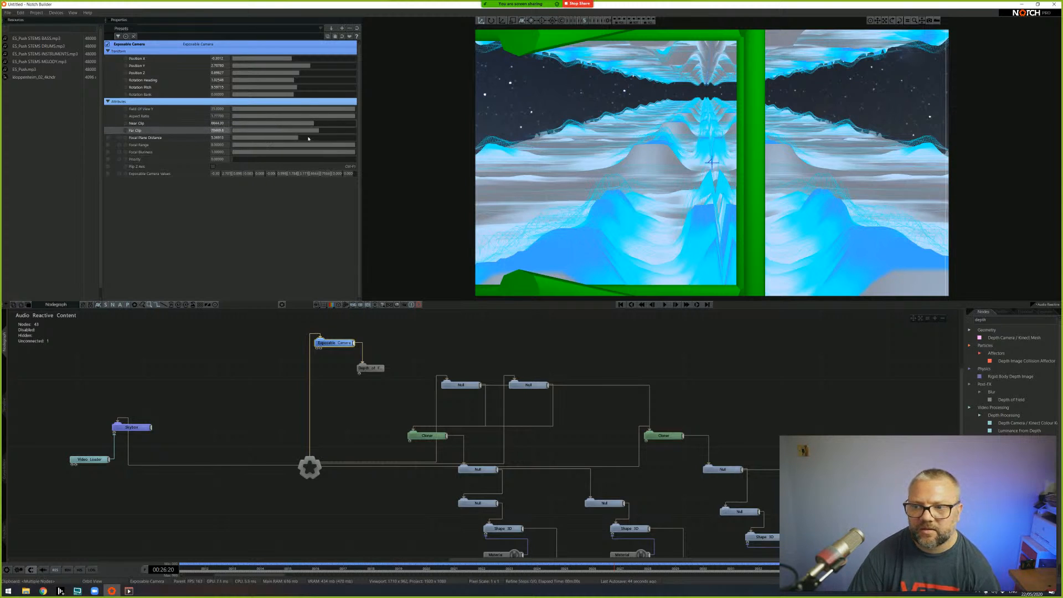
- Try out a standard Camera node beside the Exposable Camera, switching between camera views, and remove it again
left_click(970, 321)
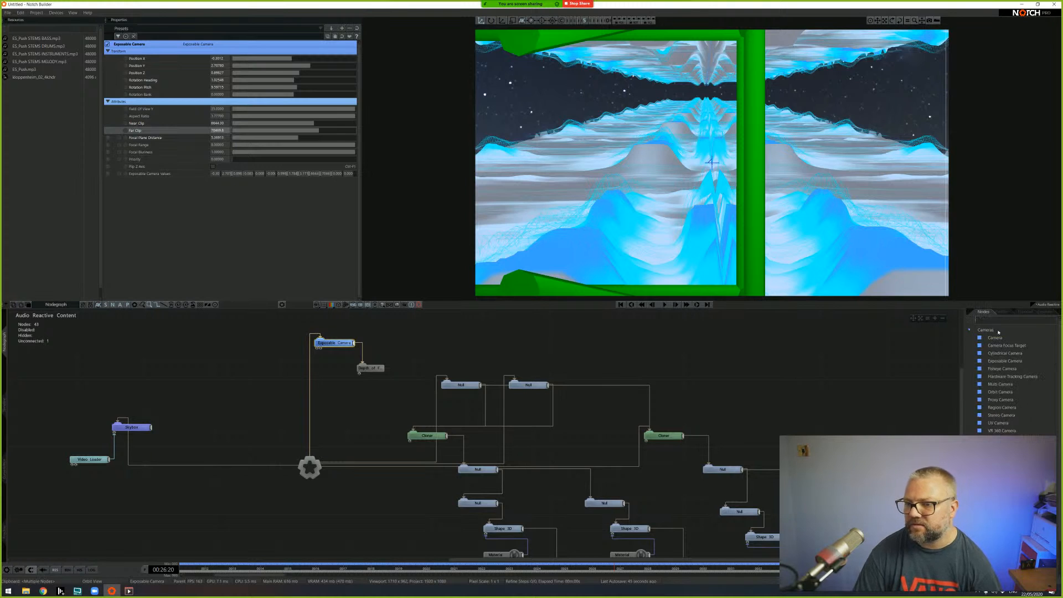
left_click_drag(374, 339, 412, 343)
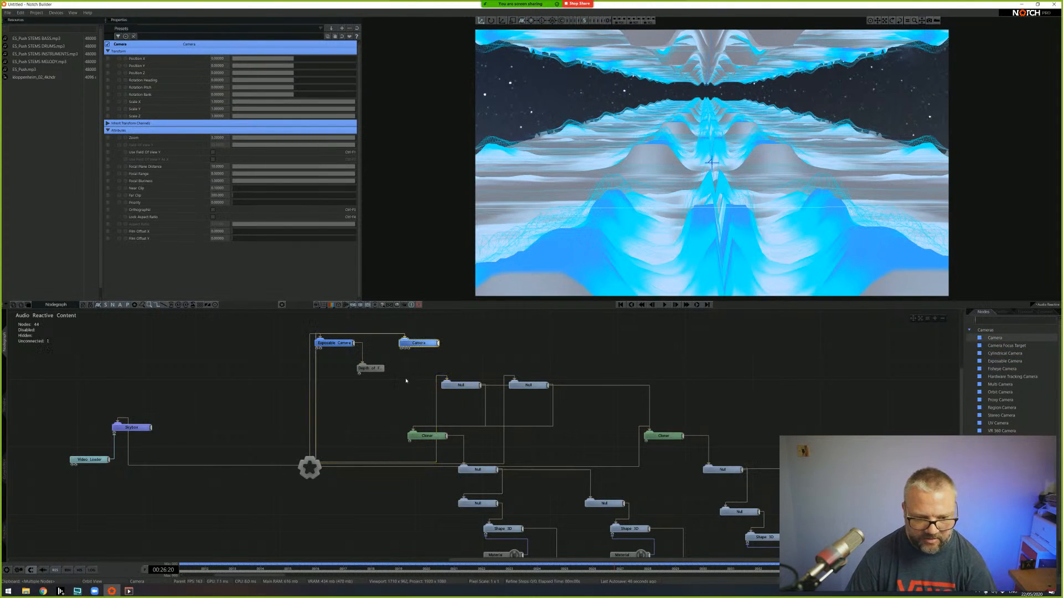
key("Delete")
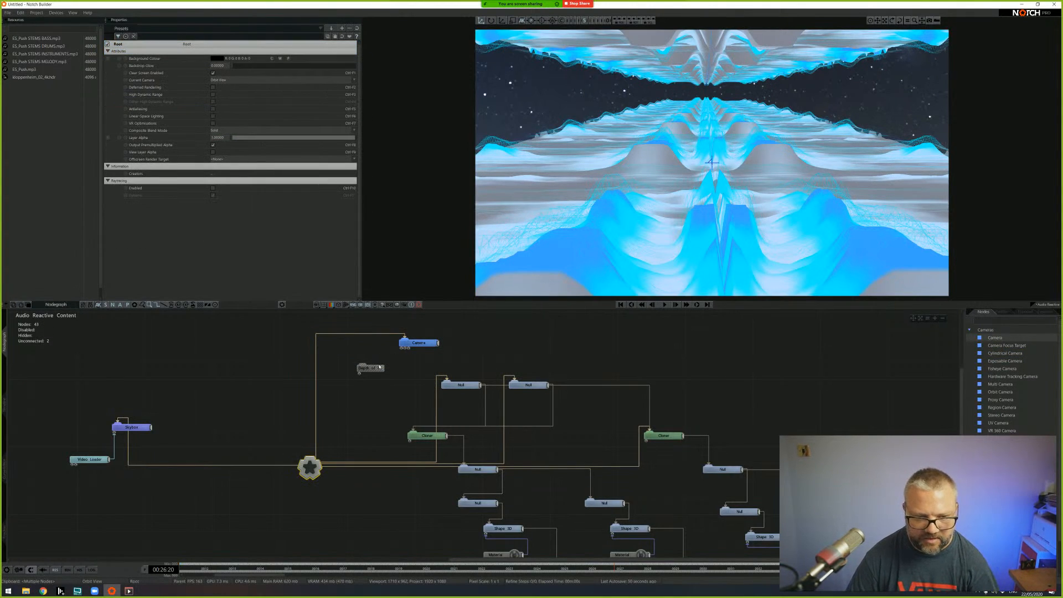
key("ctrl+z")
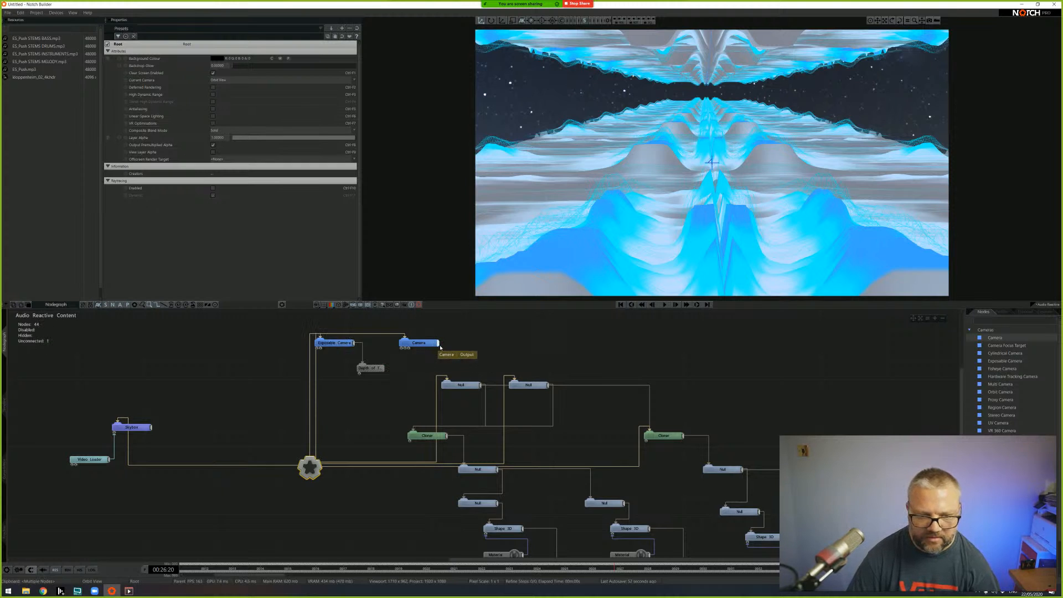
key("0")
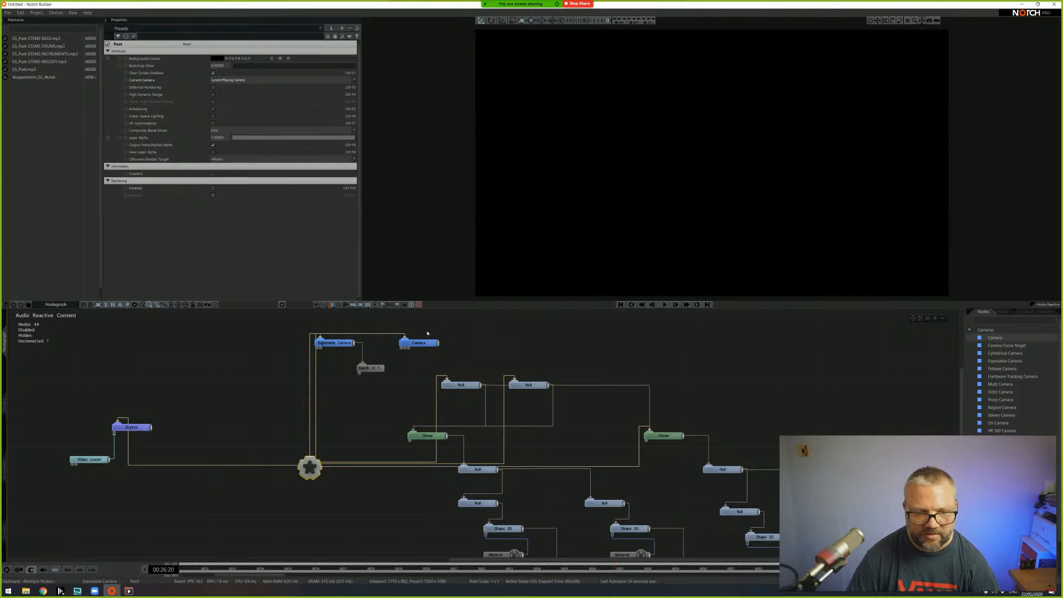
key("5")
key("0")
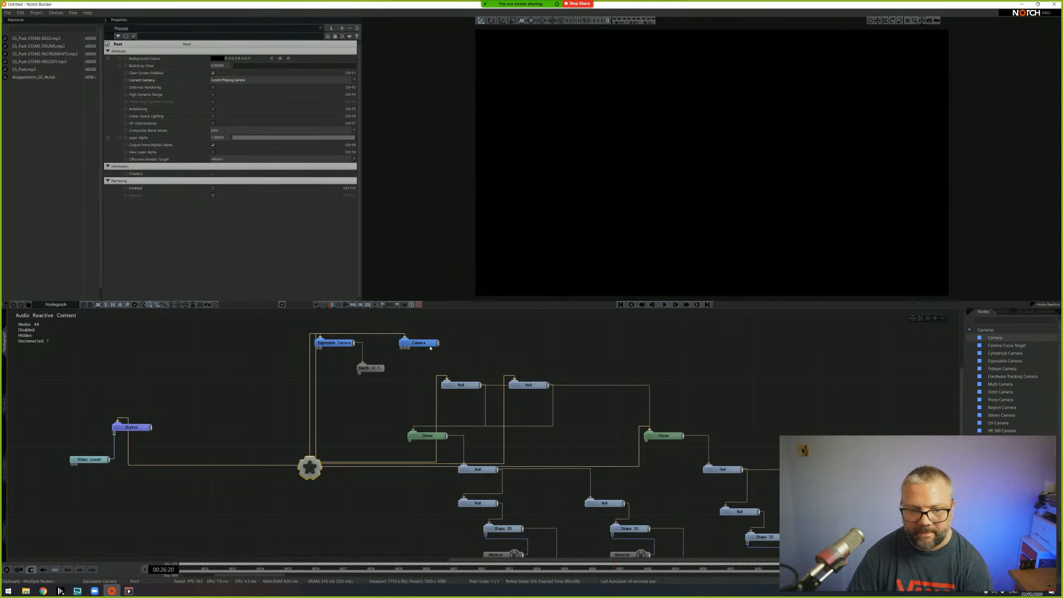
left_click(421, 343)
key("Delete")
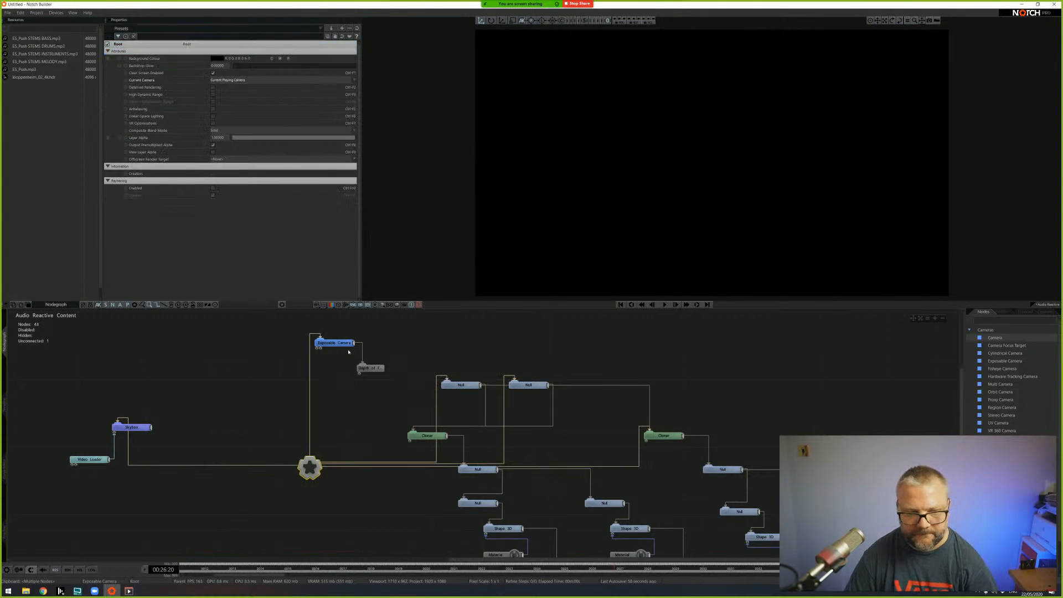
- Inspect the Exposable Camera's placement relative to the terrain from a free view and return to the playing camera's view
left_click(371, 368)
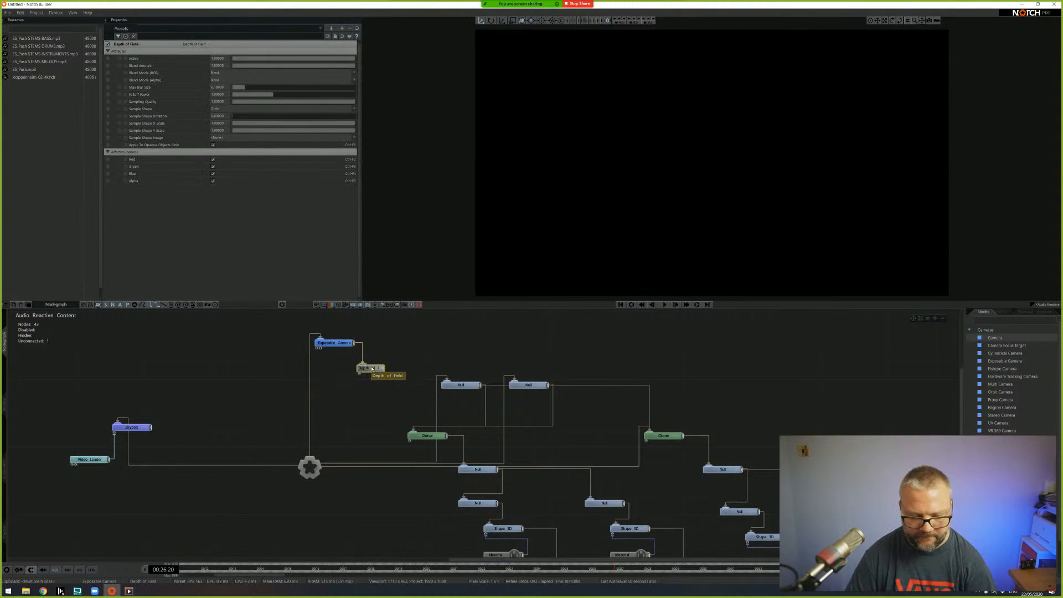
key("5")
left_click_drag(777, 190, 649, 159)
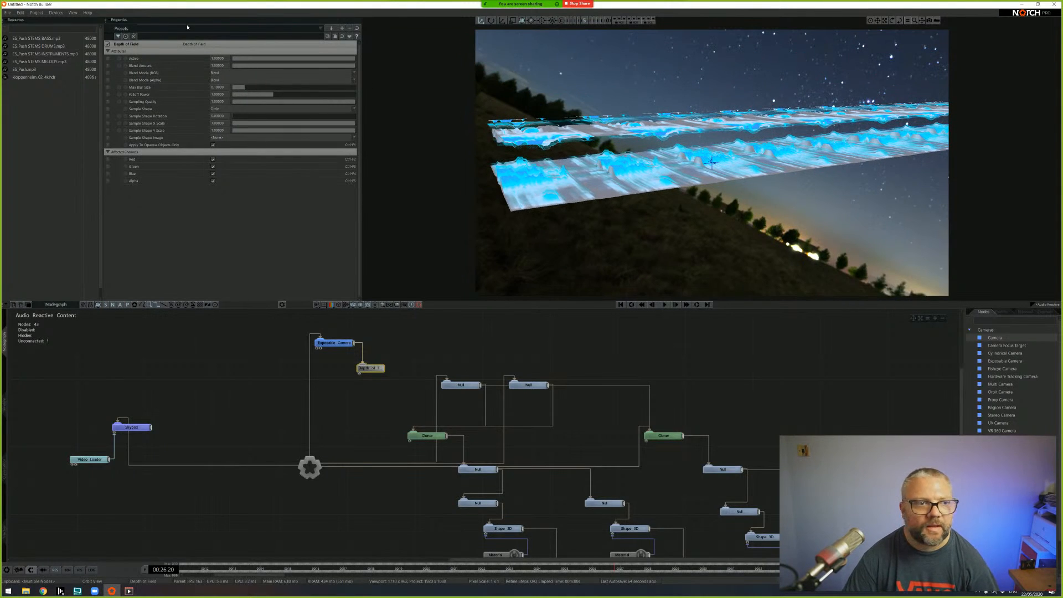
left_click(346, 344)
middle_click_drag(470, 170, 570, 169)
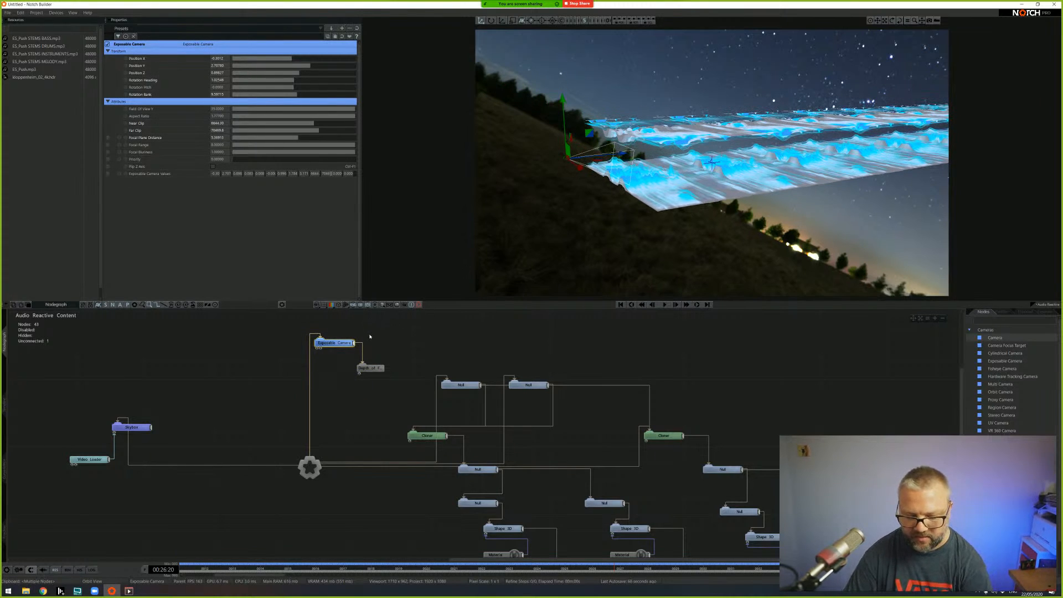
key("ctrl+F1")
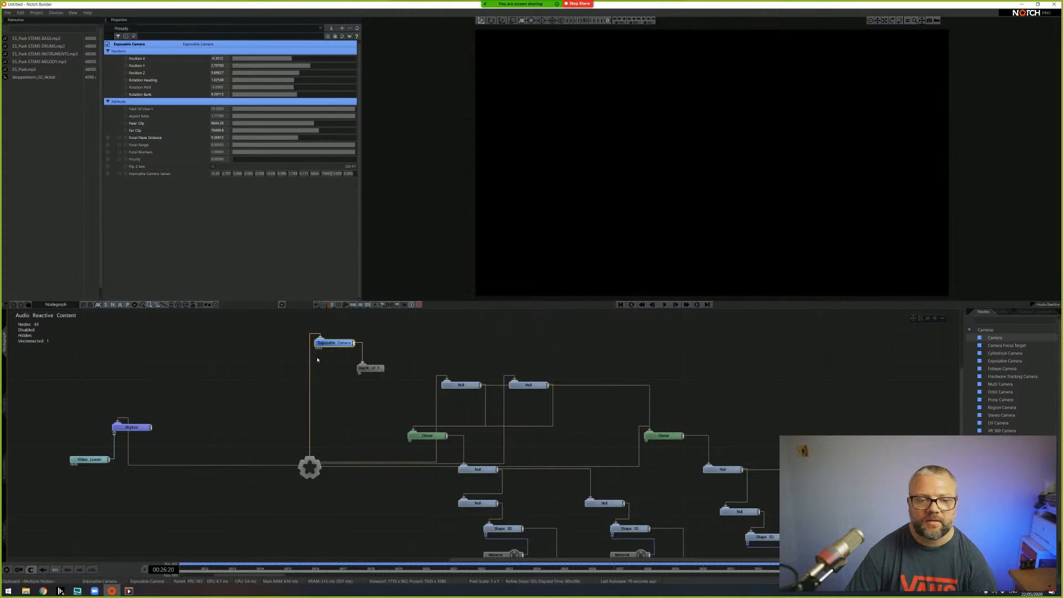
- Replace the Exposable Camera with a standard Camera node and attach the existing Depth of Field node to it
left_click(370, 367)
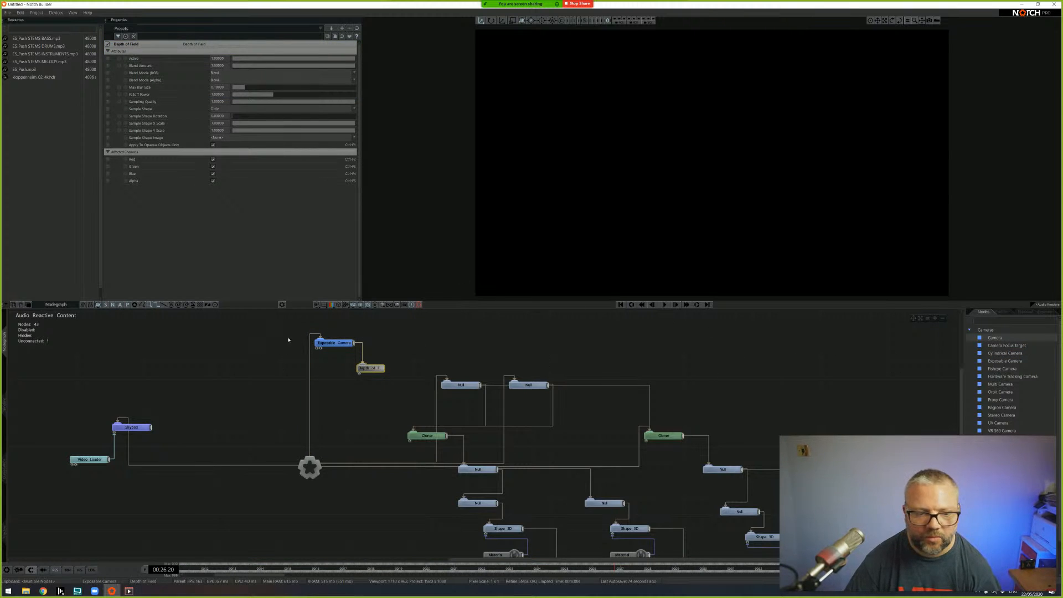
left_click_drag(339, 333, 351, 358)
key("Delete")
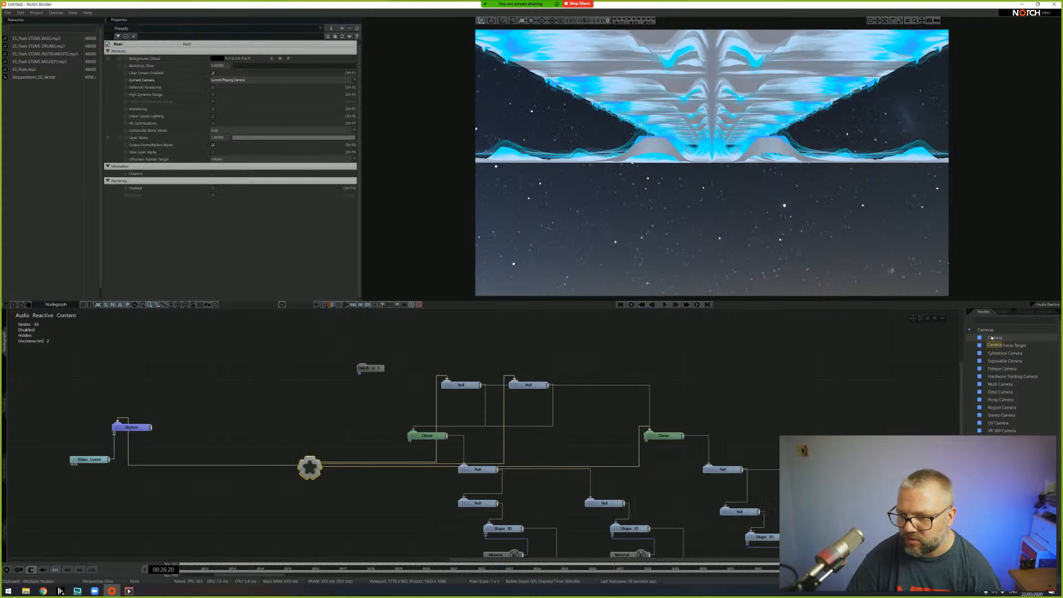
left_click_drag(345, 349, 335, 342)
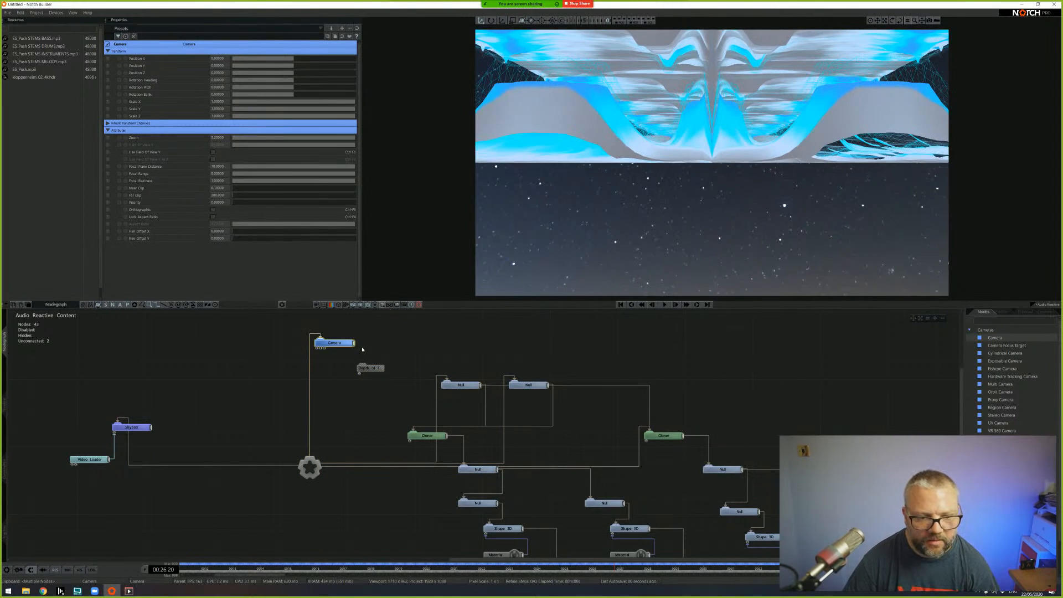
left_click_drag(356, 348, 374, 368)
- Raise the Camera, move it forward and tilt it down so the view runs between the two mirrored terrains
middle_click_drag(673, 188, 670, 276)
scroll(702, 202, "up", 6)
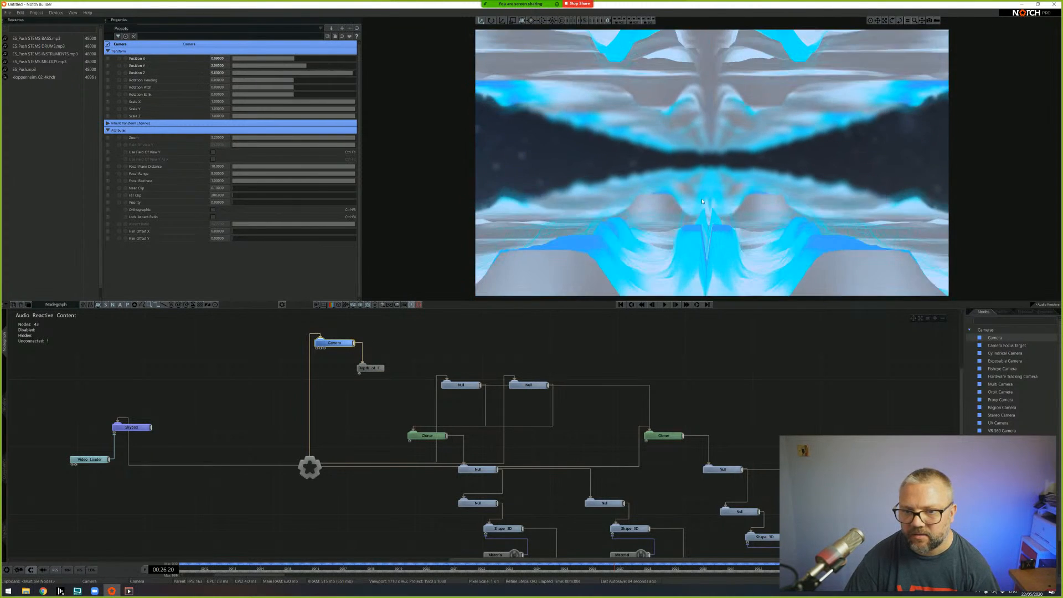
left_click_drag(703, 202, 754, 139)
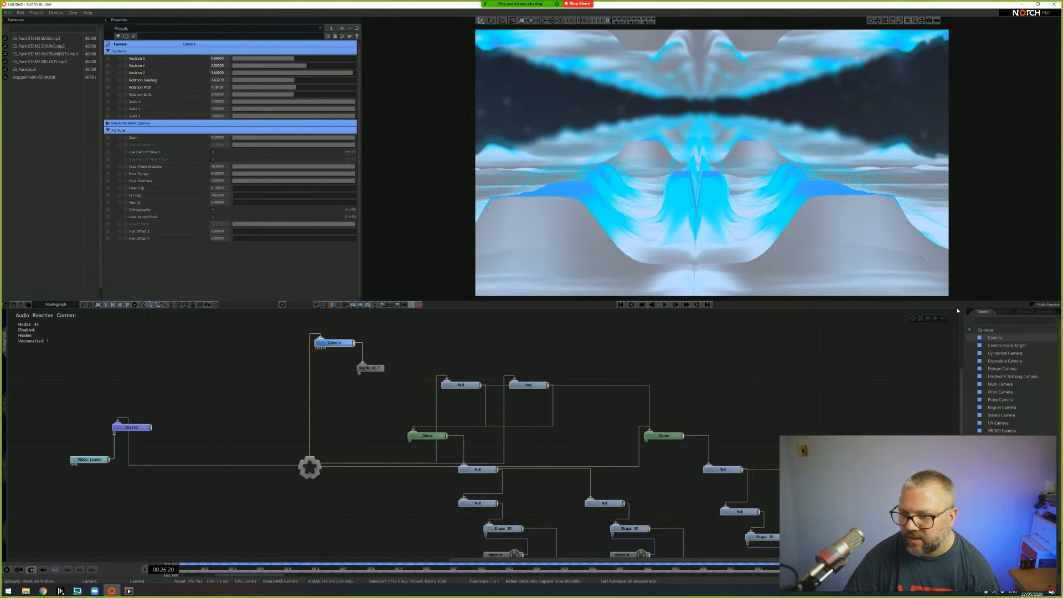
- Add a geometry Null below the Depth of Field node and connect it to the Camera's Target Node input
type("null")
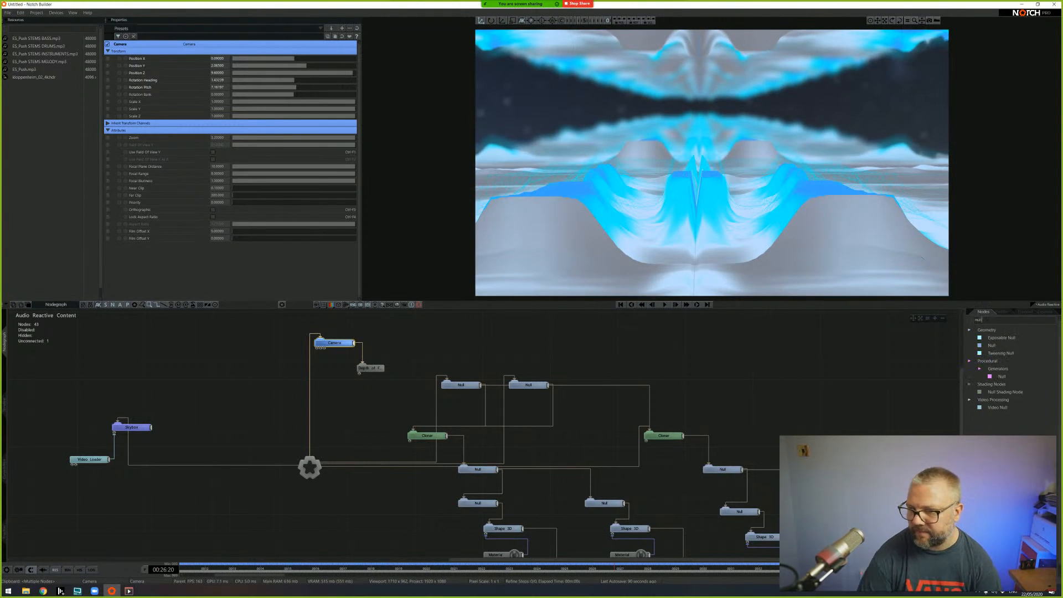
left_click_drag(991, 345, 382, 447)
left_click_drag(371, 401, 325, 349)
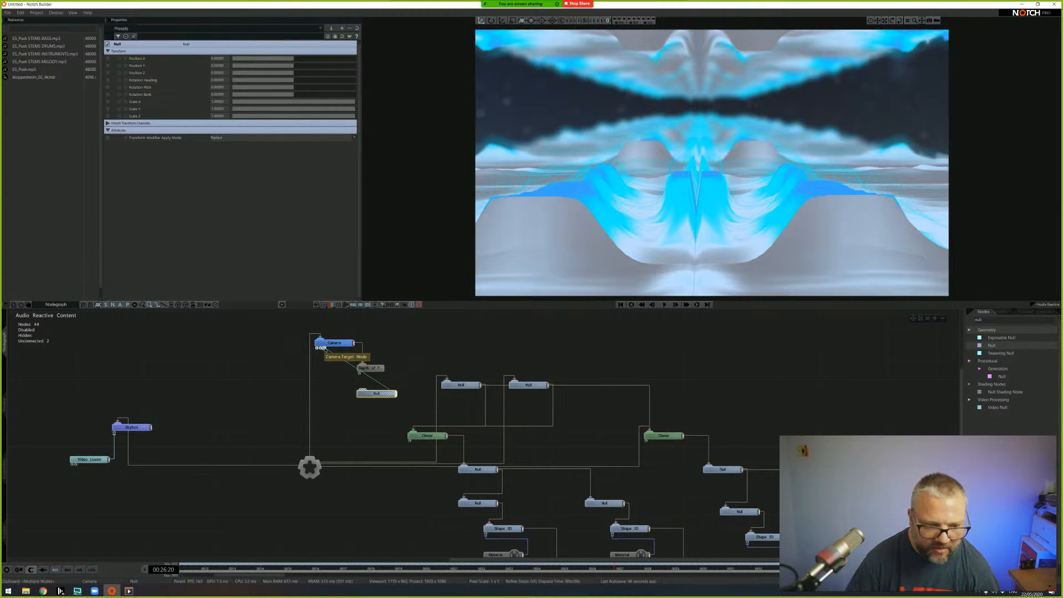
left_click_drag(325, 350, 324, 349)
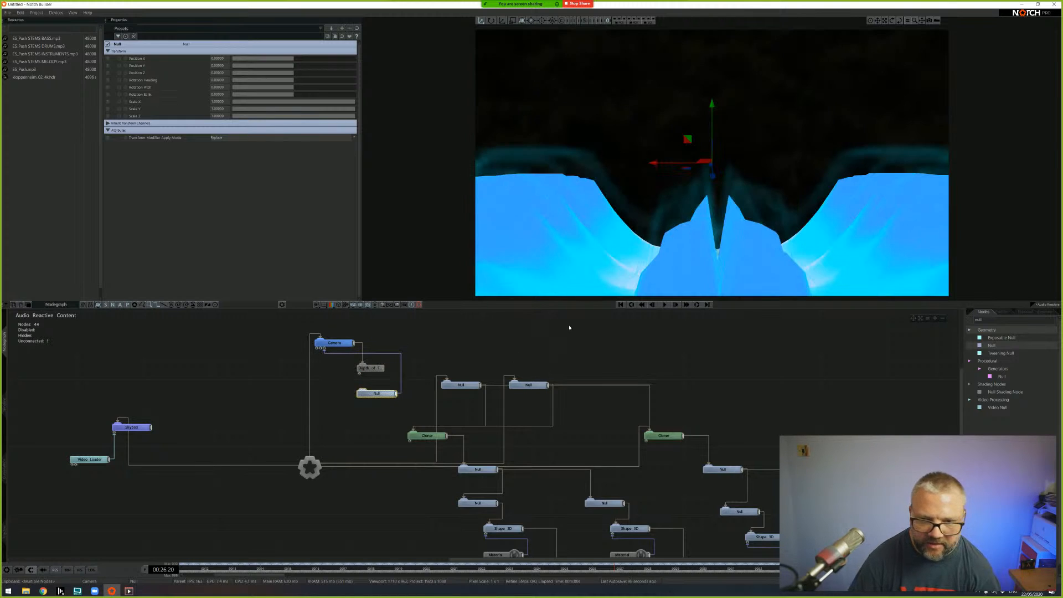
- Move the target Null forward along Z into the terrain, working from a free side view
key("5")
middle_click_drag(631, 151, 608, 160)
right_click_drag(607, 160, 646, 171)
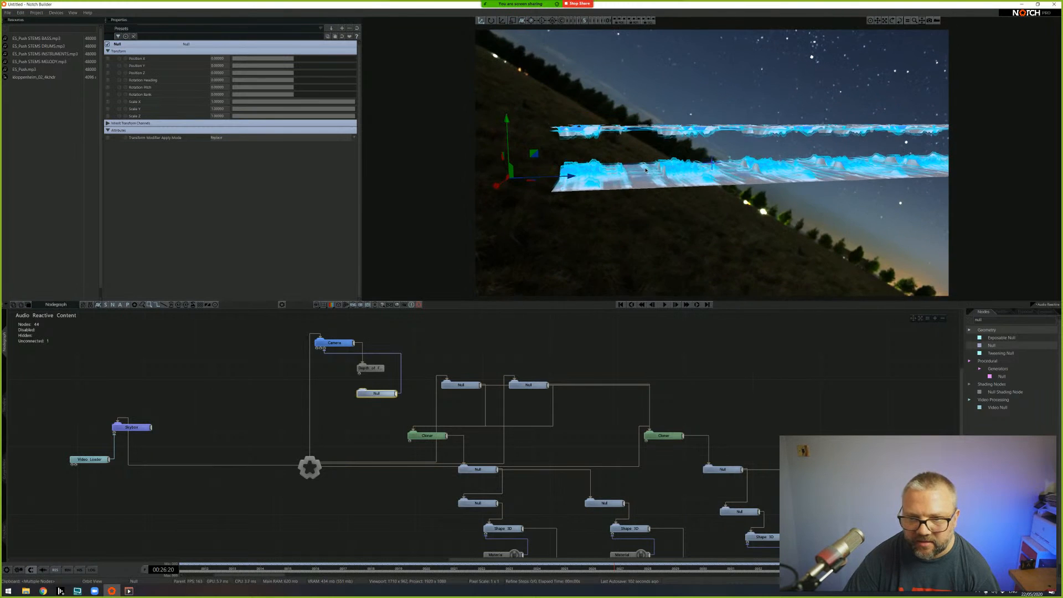
left_click_drag(554, 177, 690, 176)
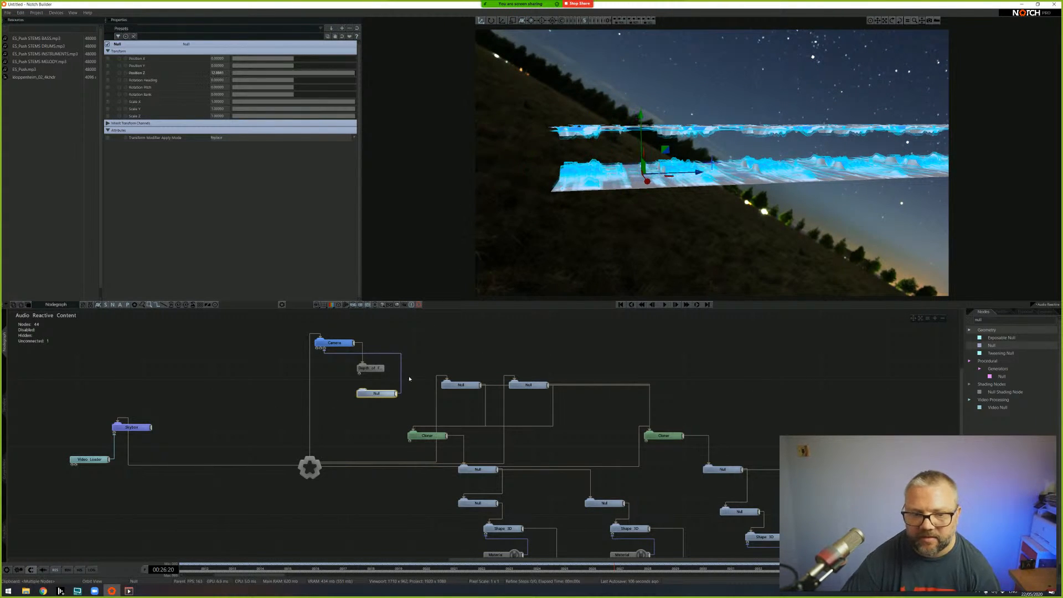
- Set the target Null's Position Y to about 1.7 and nudge it slightly along X while viewing through the Camera
double_click(335, 343)
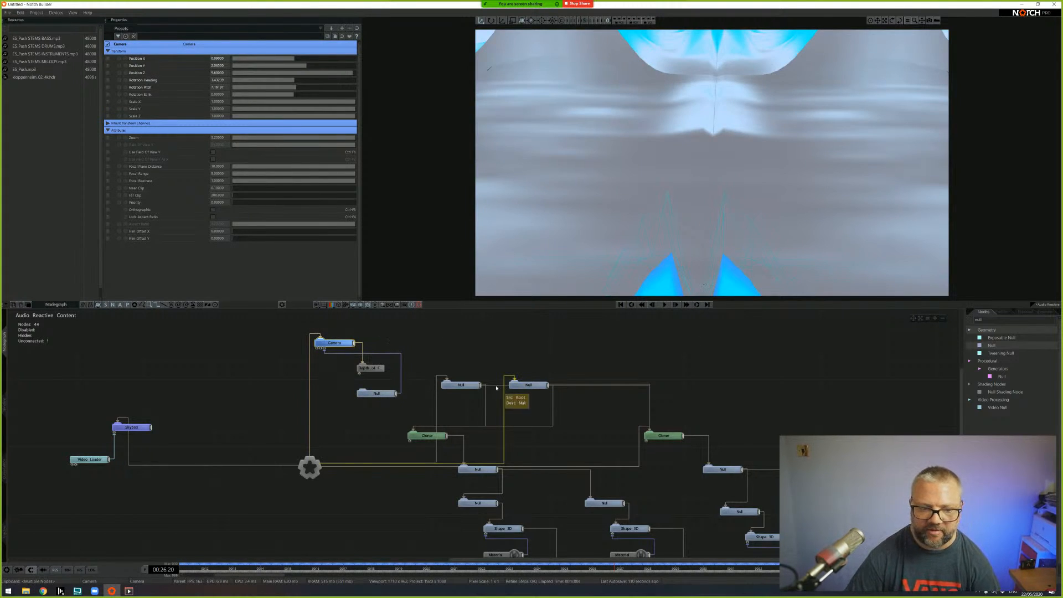
left_click(377, 393)
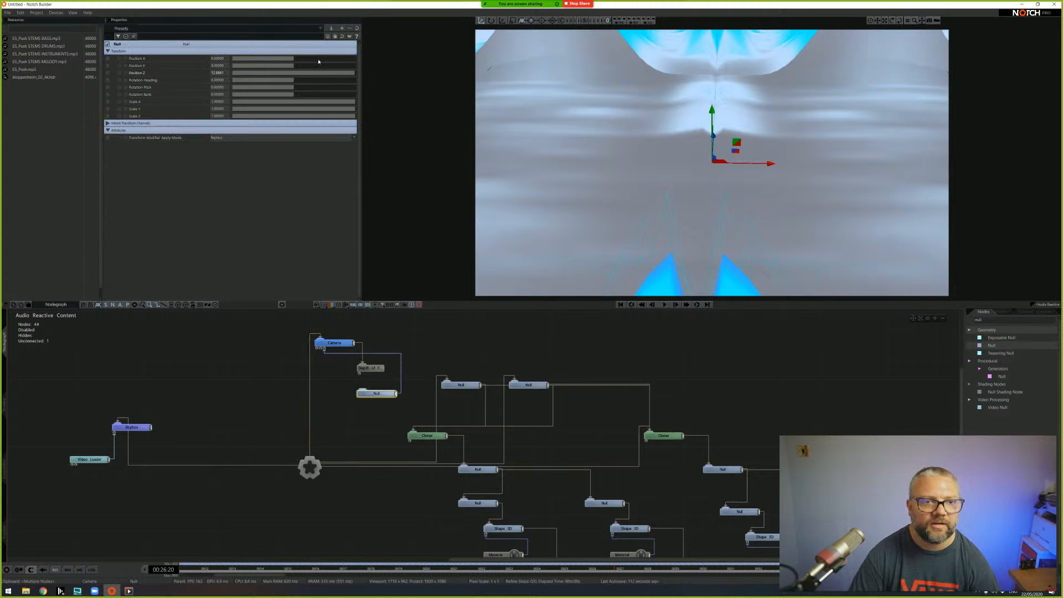
left_click_drag(295, 69, 305, 71)
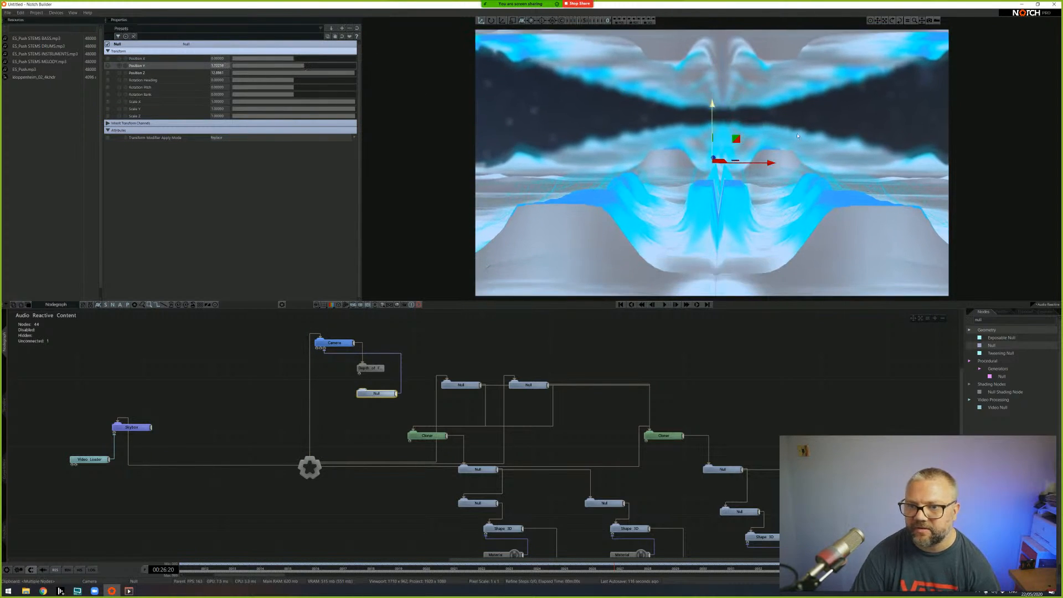
left_click_drag(767, 157, 771, 157)
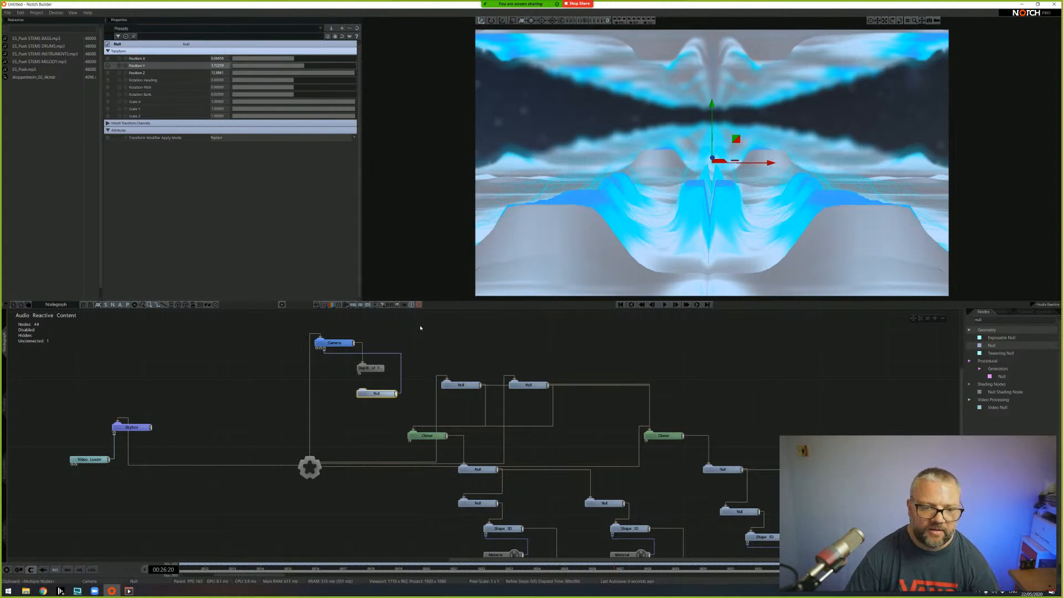
- Reduce the Depth of Field node's Blend Amount to about 0.72
left_click(370, 368)
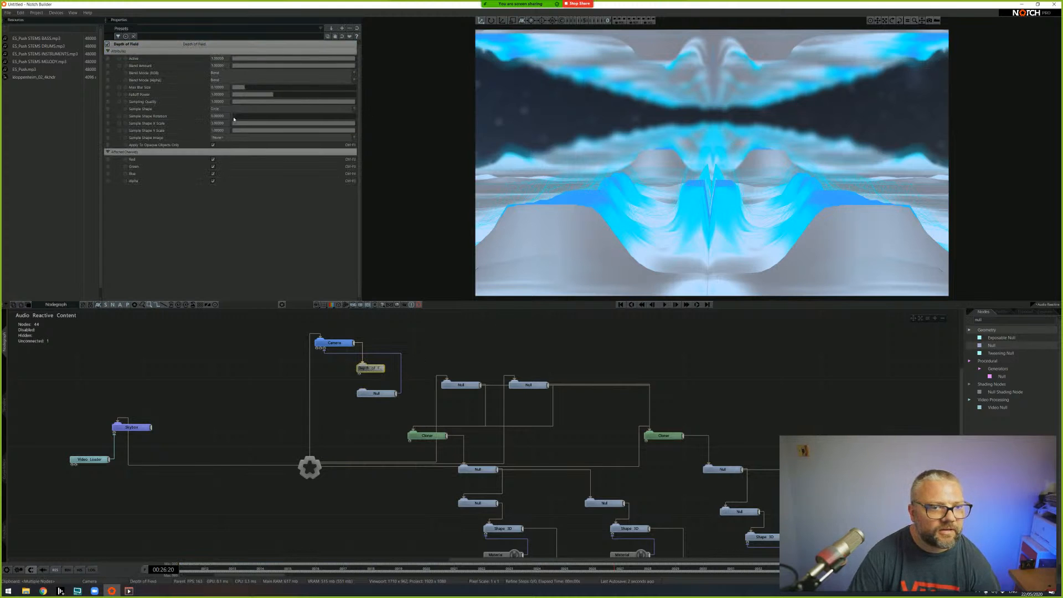
left_click(335, 68)
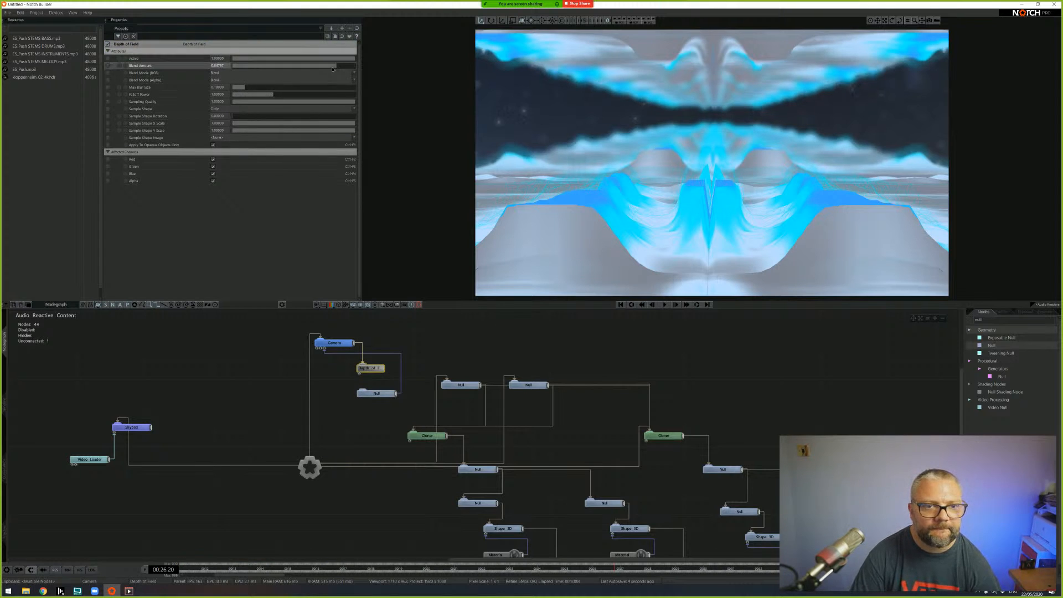
left_click_drag(312, 71, 342, 77)
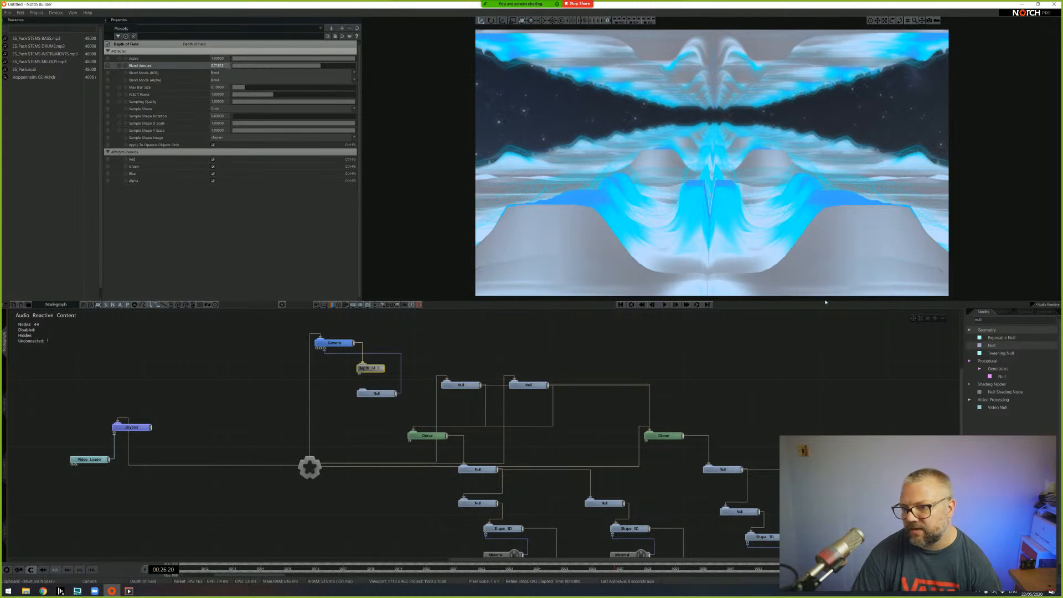
- Add an Exposable Camera beside the Camera node and attach the Depth of Field node to it
left_click(1025, 321)
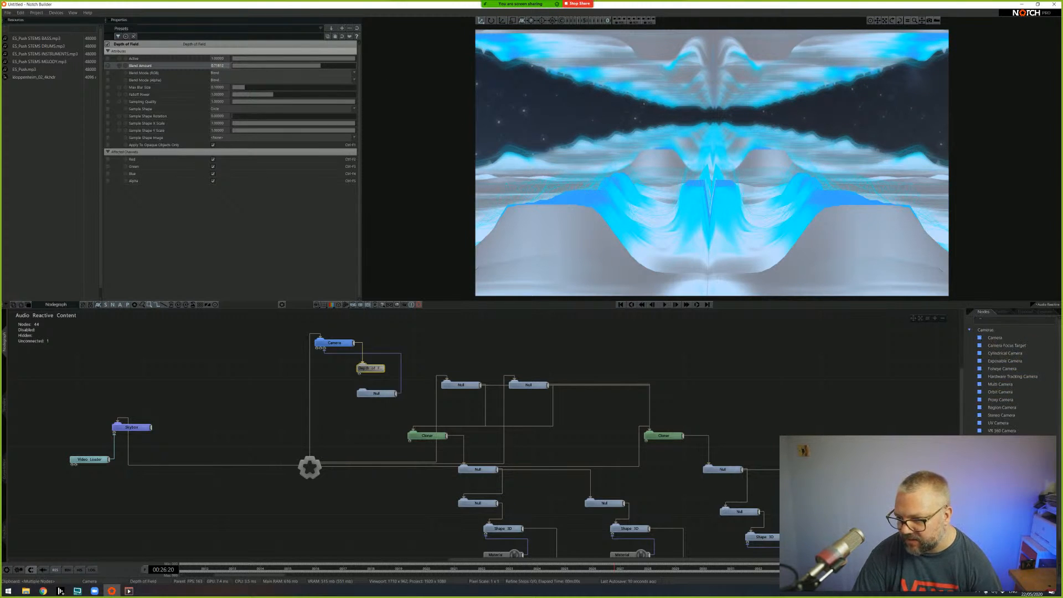
left_click_drag(1001, 361, 259, 326)
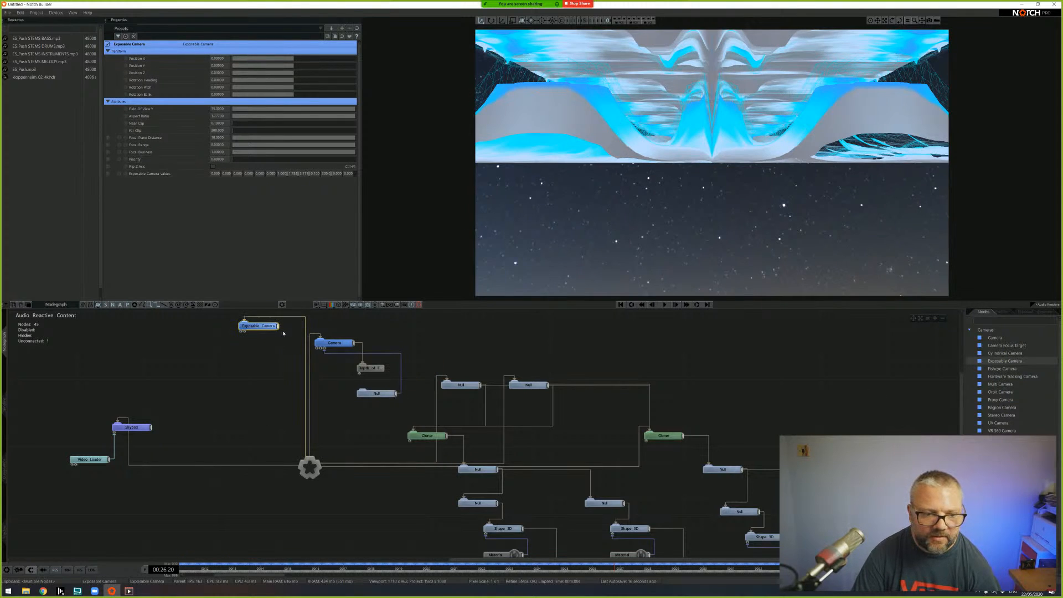
left_click_drag(366, 371, 290, 354)
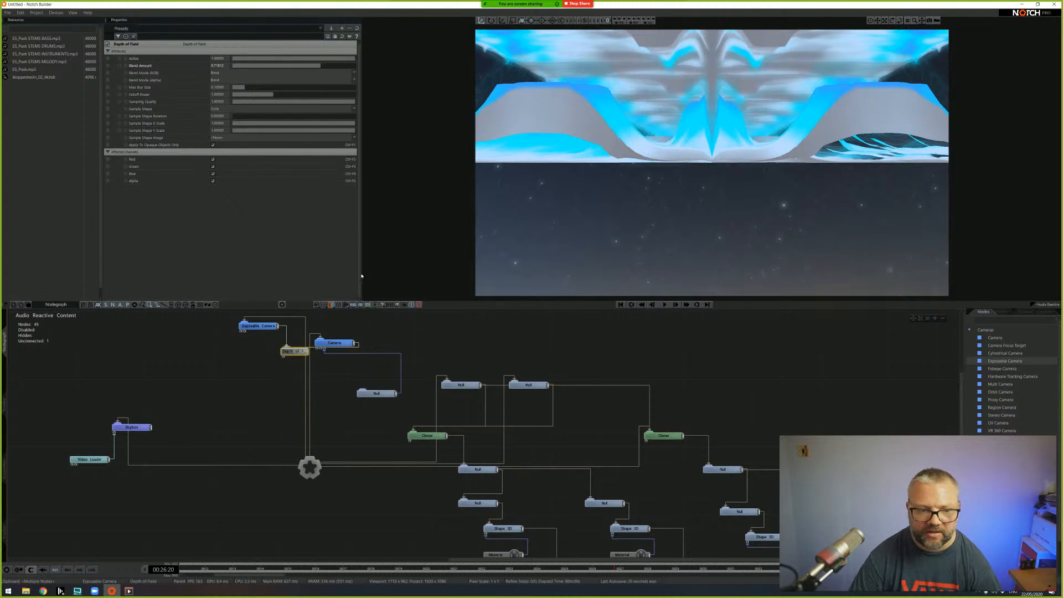
- Connect the target Null to the Exposable Camera and delete the original Camera node
left_click_drag(397, 393, 245, 332)
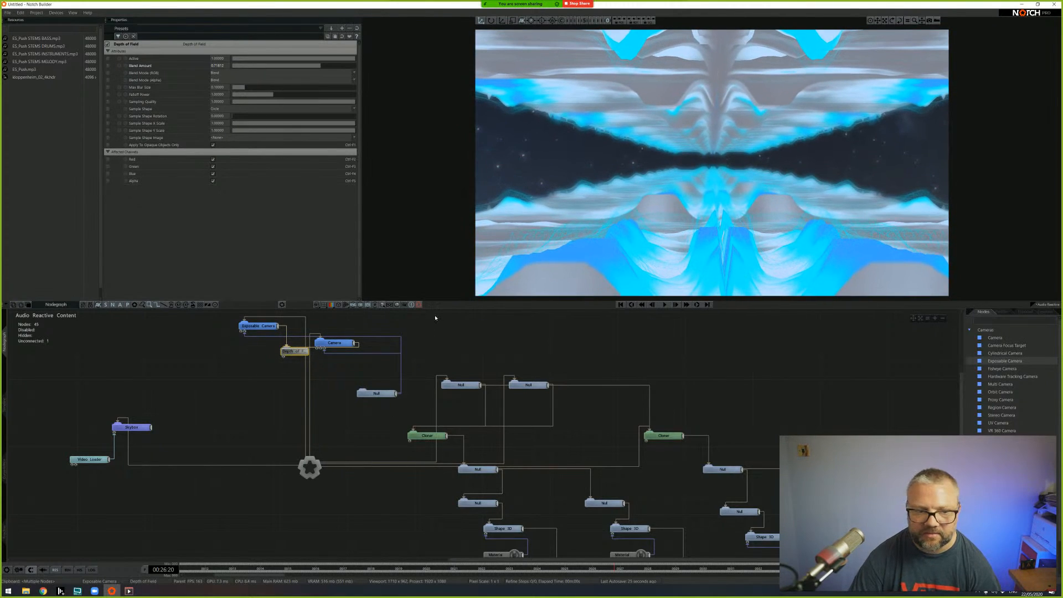
left_click(335, 342)
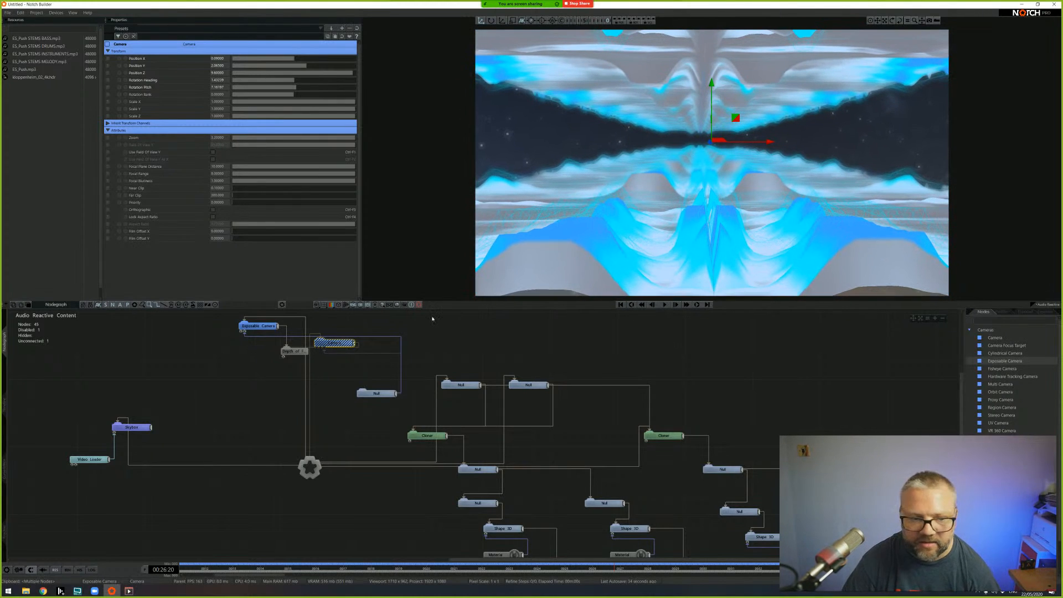
left_click_drag(327, 345, 345, 353)
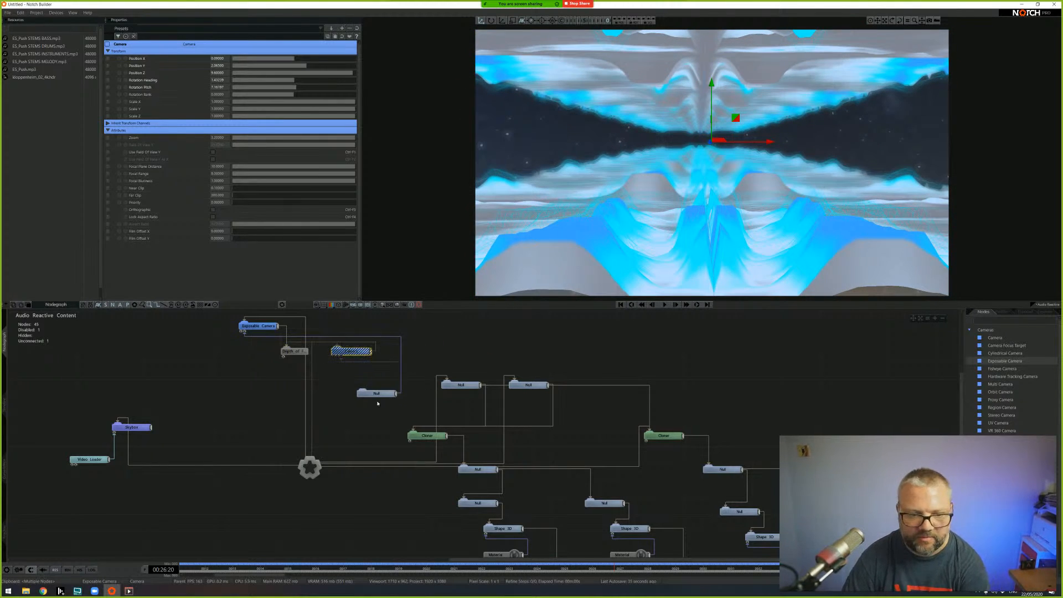
key("Delete")
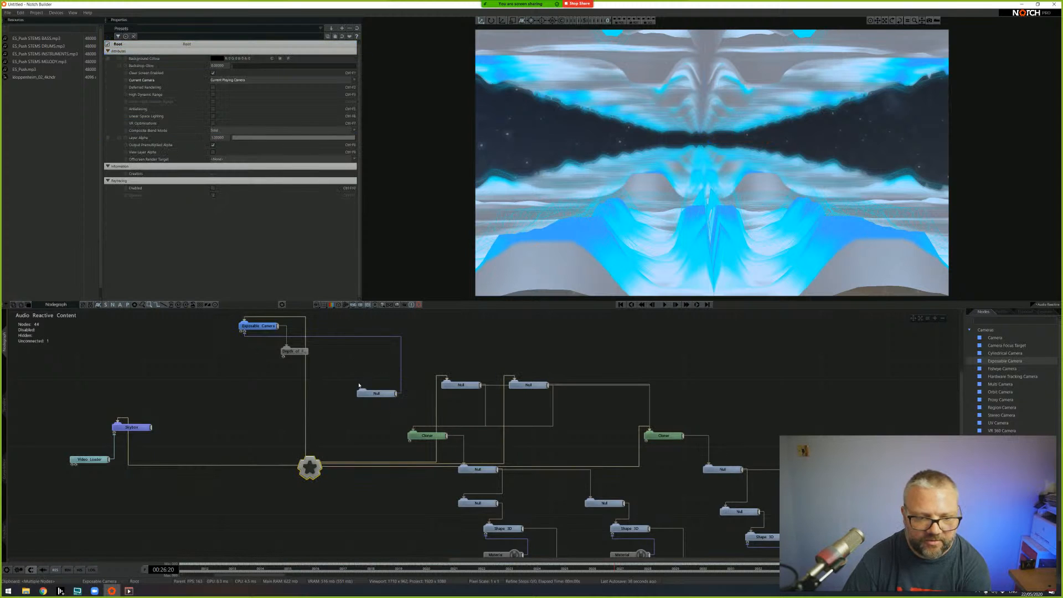
- Move the target Null beside the Depth of Field node and select the Exposable Camera
left_click_drag(373, 391, 339, 349)
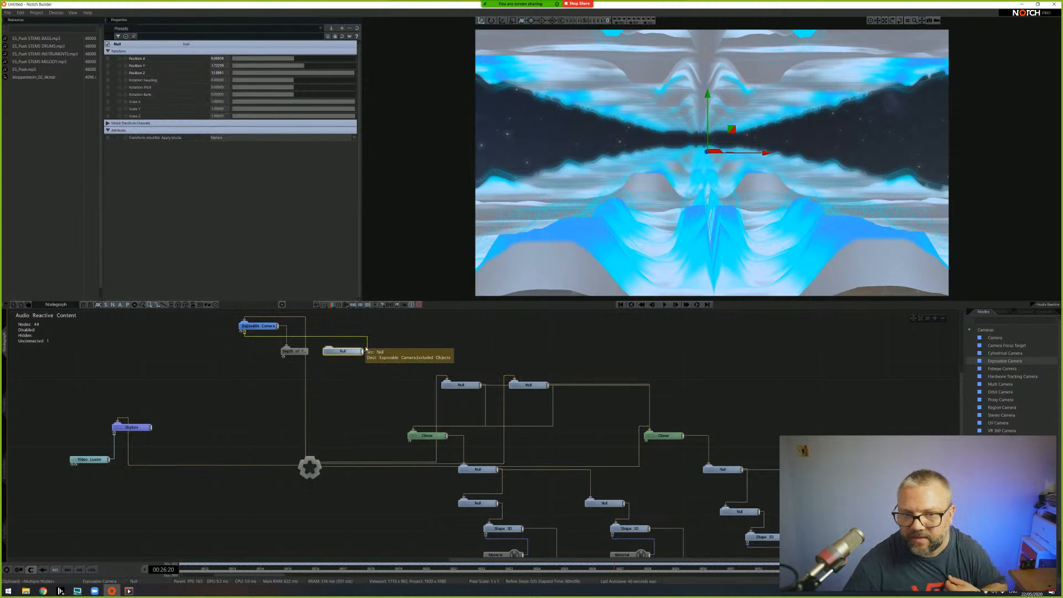
left_click(293, 351)
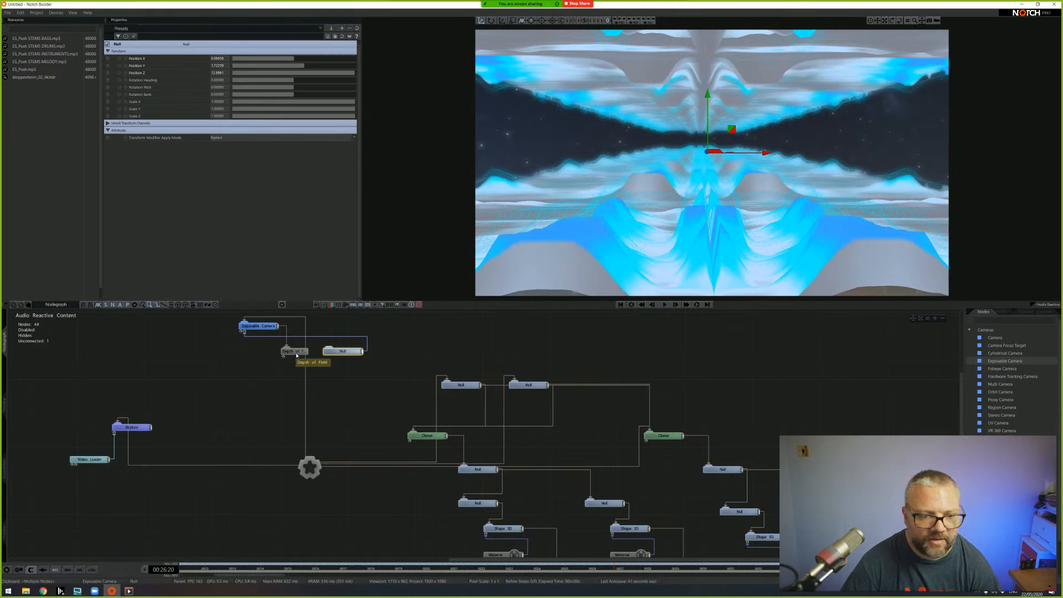
left_click(259, 326)
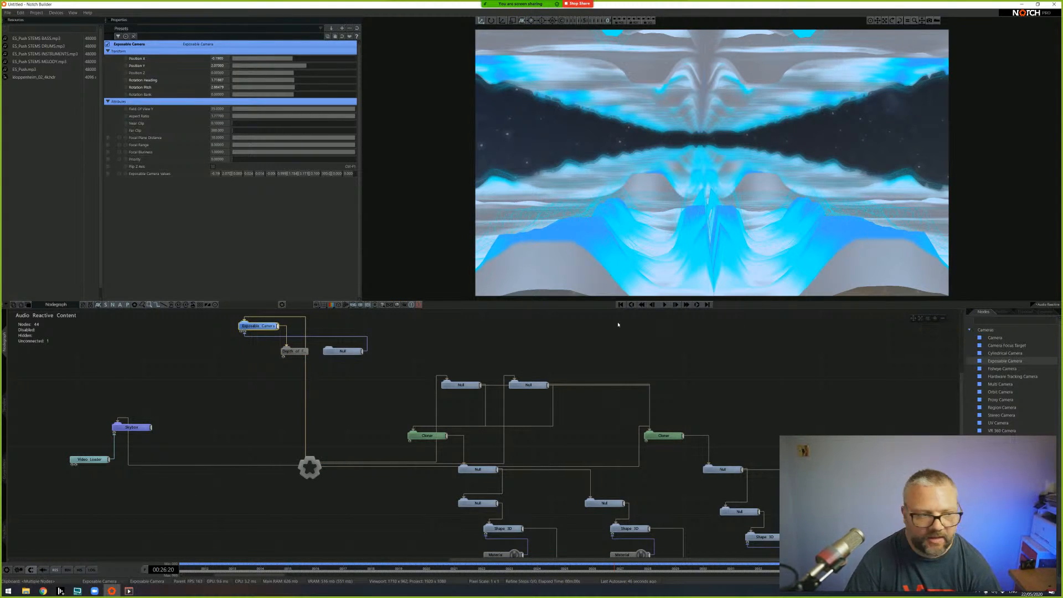
- Play the SmartStage_Advert reference video and preview the scene's own timeline playback for comparison
left_click_drag(1, 177, 458, 140)
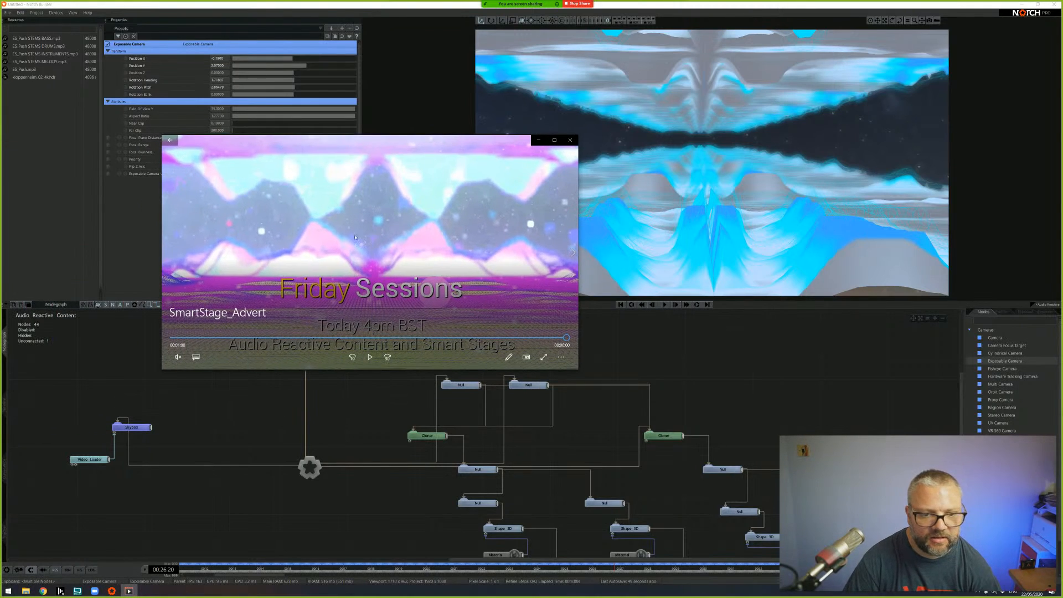
left_click(369, 359)
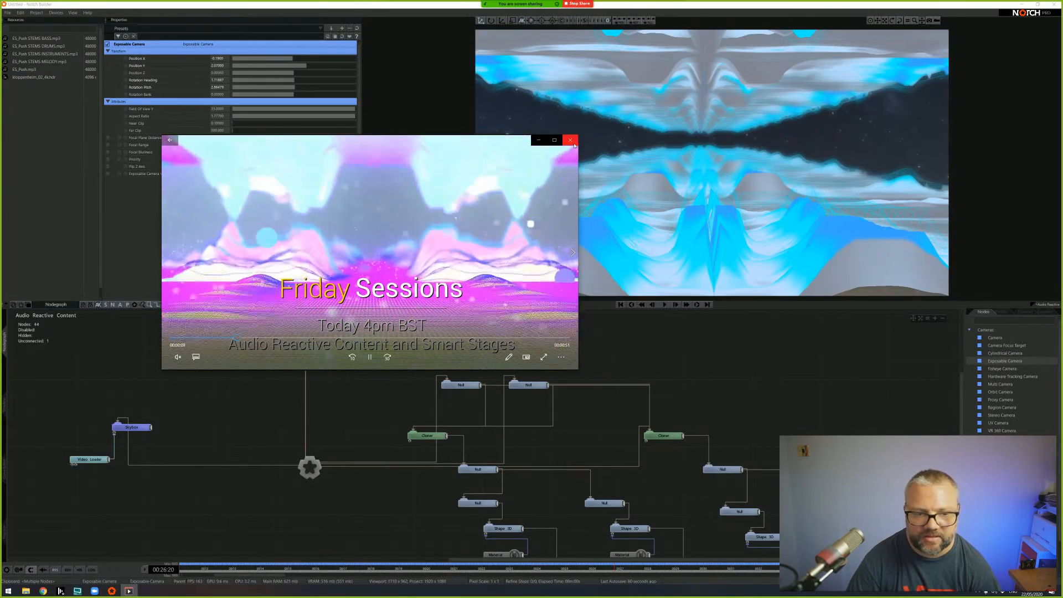
left_click_drag(481, 145, 0, 156)
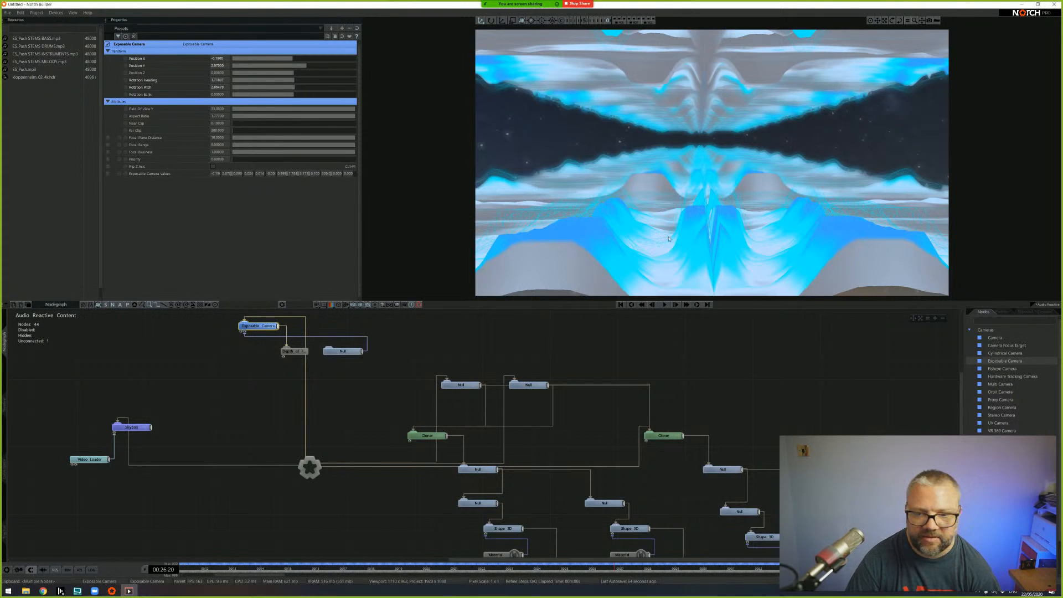
left_click(665, 305)
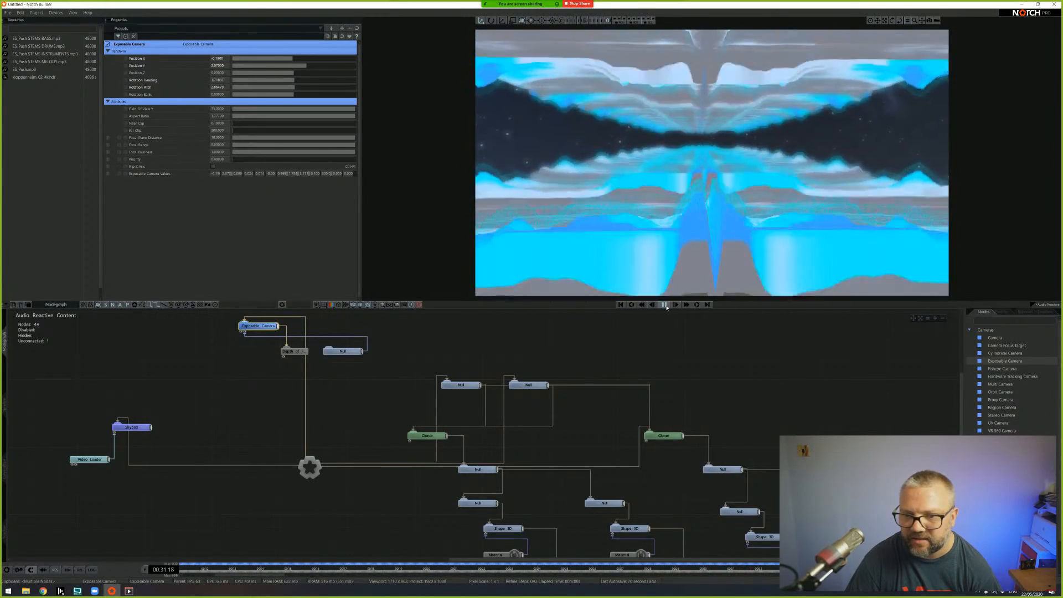
left_click(665, 305)
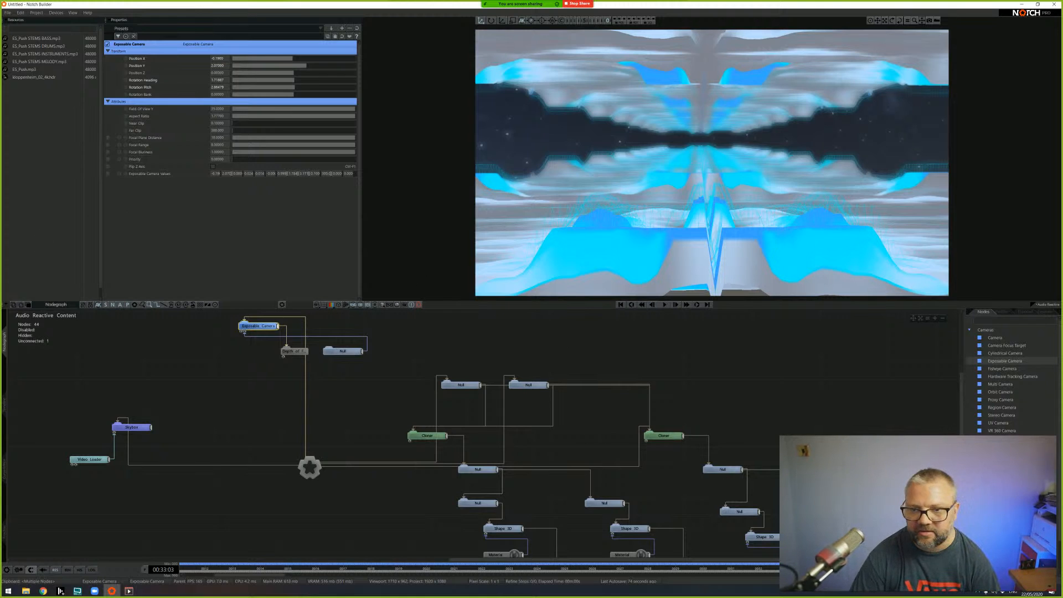
- Add a Particle Root node in the empty area below the Displacement Amount node and connect it to the main root
middle_click_drag(642, 420, 361, 303)
mouse_move(562, 428)
middle_mouse_down()
mouse_move(705, 326)
mouse_move(679, 338)
middle_mouse_up()
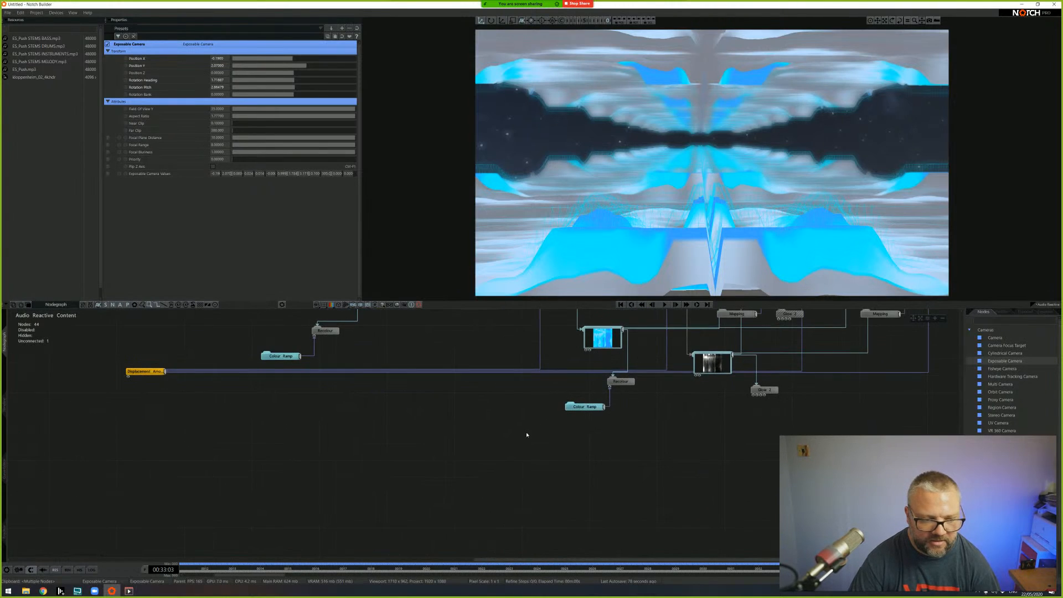
middle_click_drag(530, 433, 536, 375)
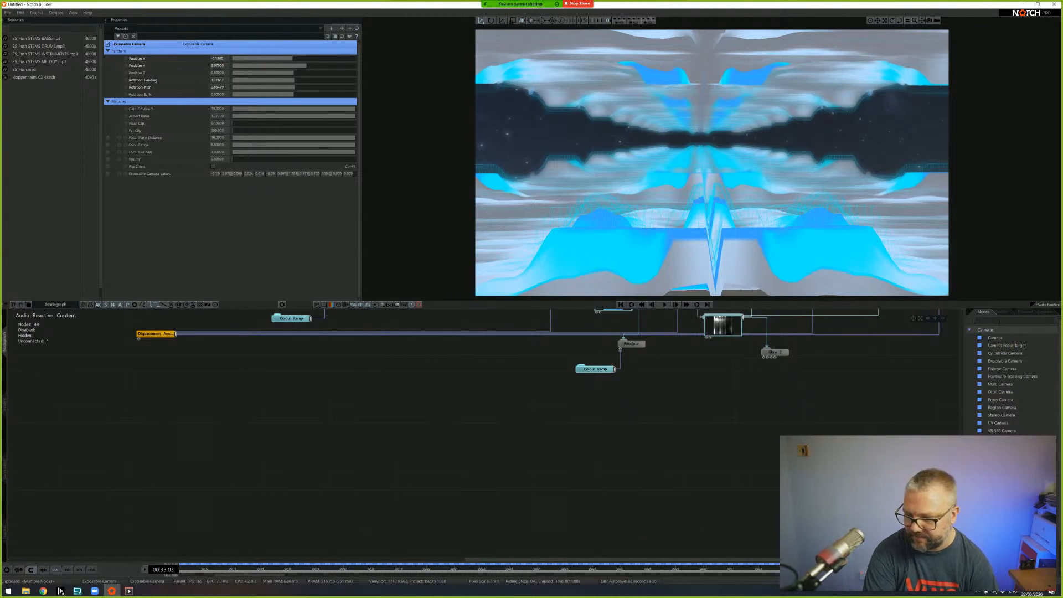
type("particle")
type("root")
left_click_drag(1000, 338, 897, 375)
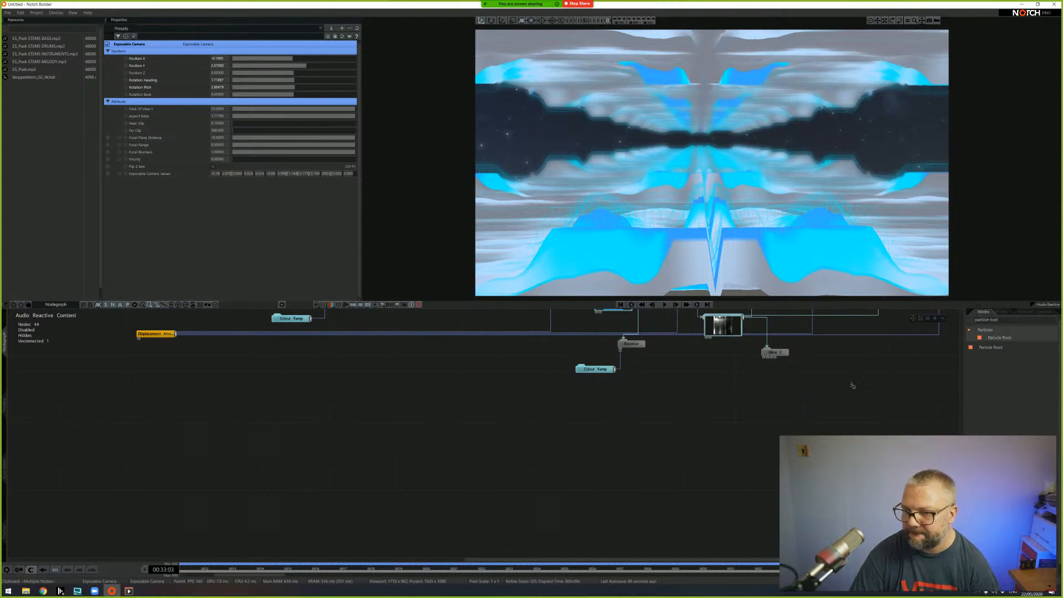
left_click_drag(334, 403, 294, 376)
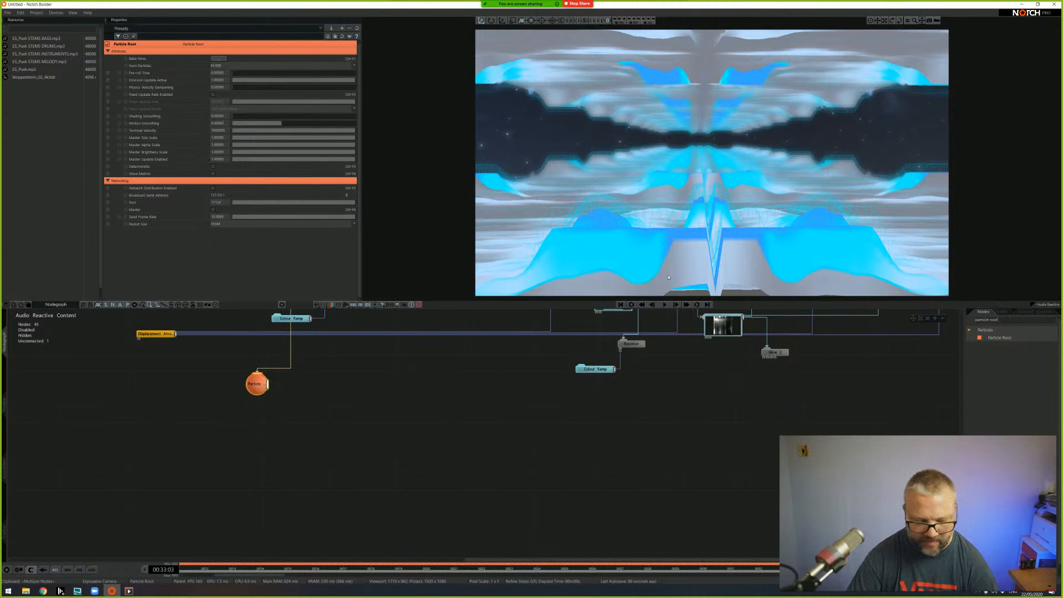
- Examine where the Exposable Camera sits relative to the mirrored terrain from a free orbit view
type("5")
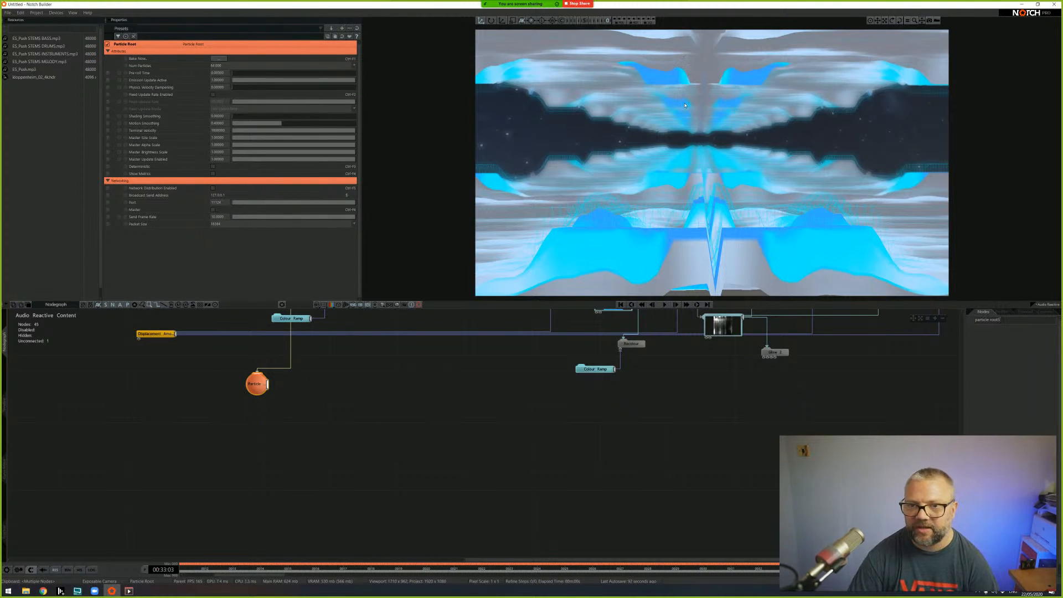
type("5")
mouse_move(664, 182)
middle_mouse_down()
mouse_move(712, 168)
mouse_move(680, 187)
middle_mouse_up()
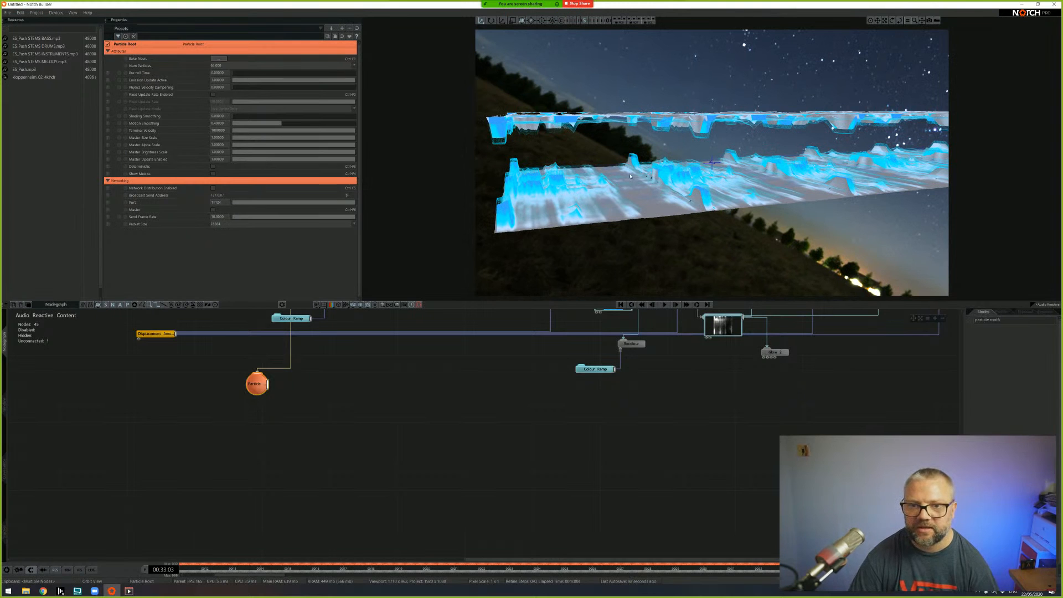
middle_click_drag(534, 326, 614, 469)
mouse_move(500, 376)
middle_mouse_down()
mouse_move(546, 468)
mouse_move(520, 446)
mouse_move(529, 454)
middle_mouse_up()
left_click(422, 358)
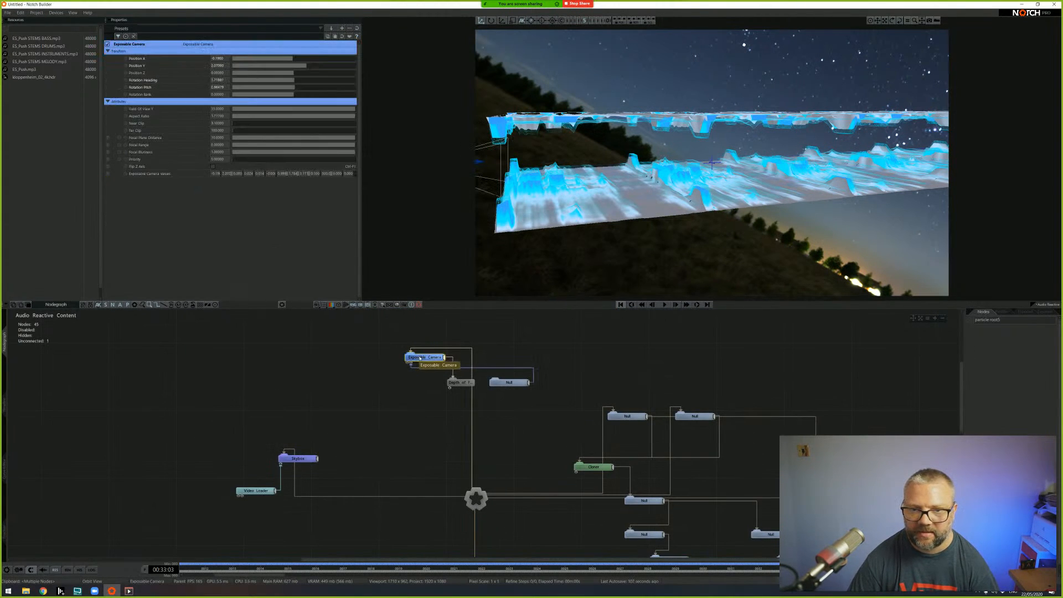
middle_click_drag(546, 250, 645, 174)
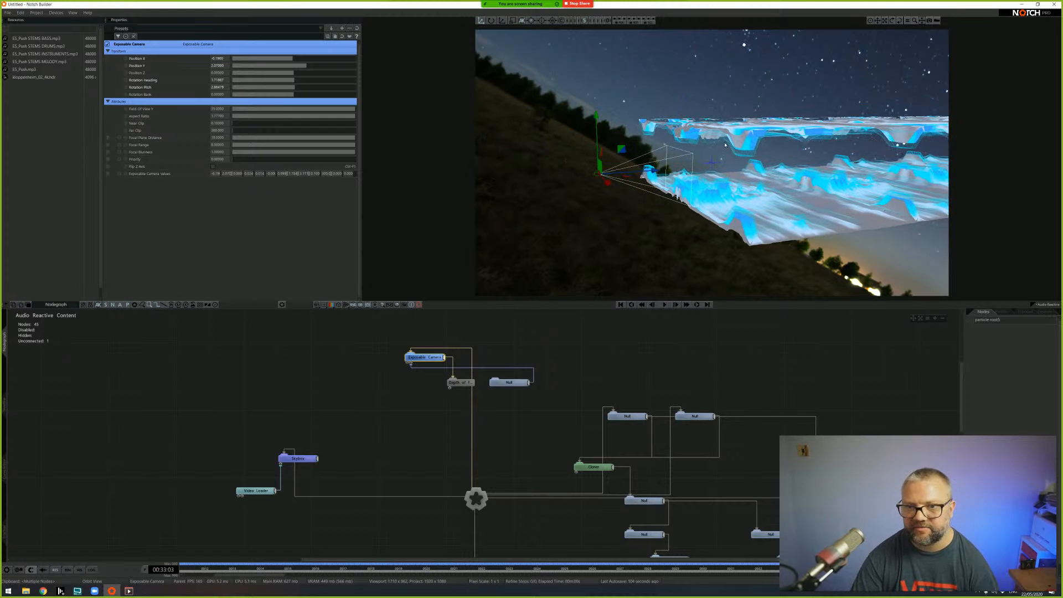
mouse_move(659, 226)
middle_mouse_down()
mouse_move(612, 220)
mouse_move(659, 221)
middle_mouse_up()
scroll(659, 230, "down", 5)
scroll(662, 220, "down", 2)
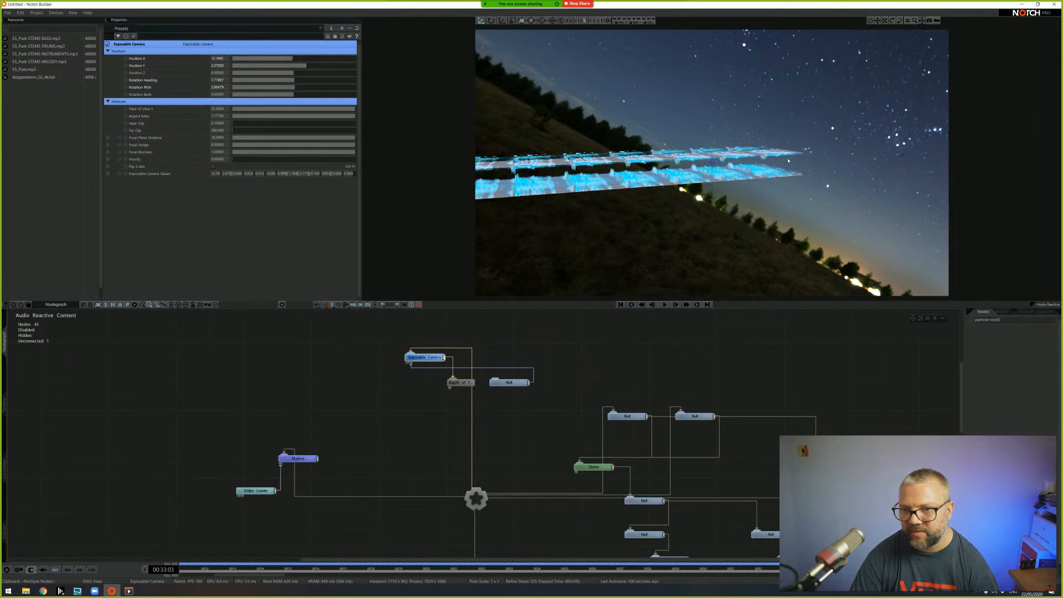
middle_click_drag(765, 172, 866, 163)
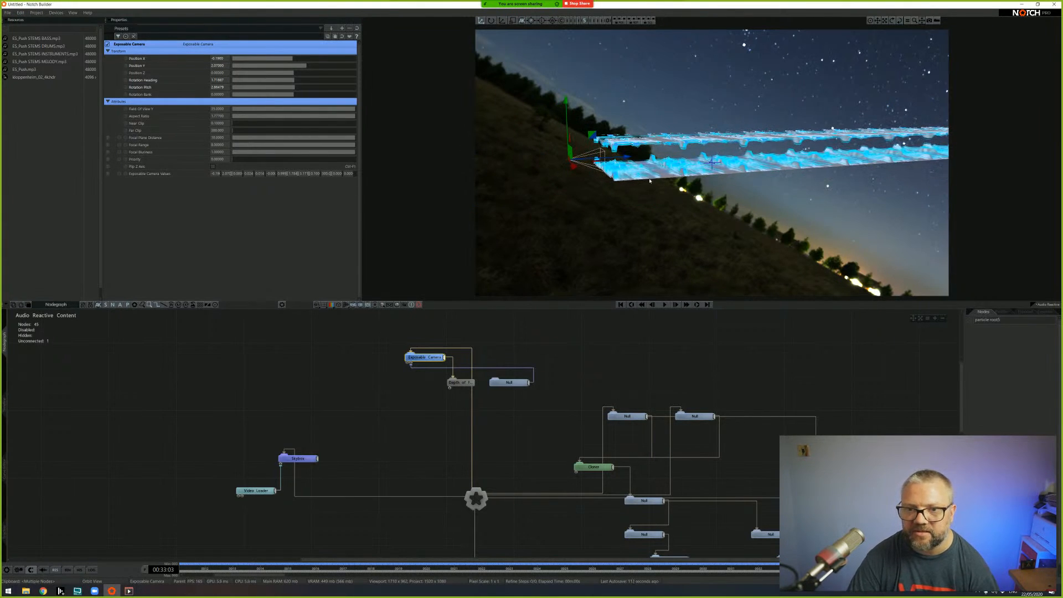
- Add a Primitive Emitter and attach it to the Particle Root node
mouse_move(536, 466)
middle_mouse_down()
mouse_move(503, 362)
mouse_move(508, 330)
middle_mouse_up()
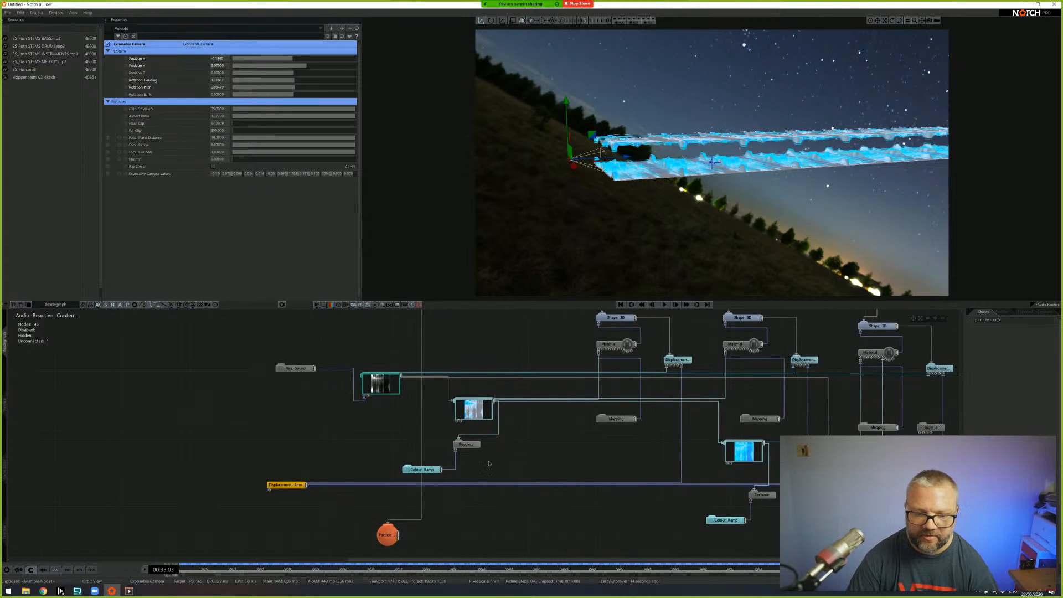
middle_click_drag(491, 467, 462, 378)
left_click(356, 446)
key("BackSpace")
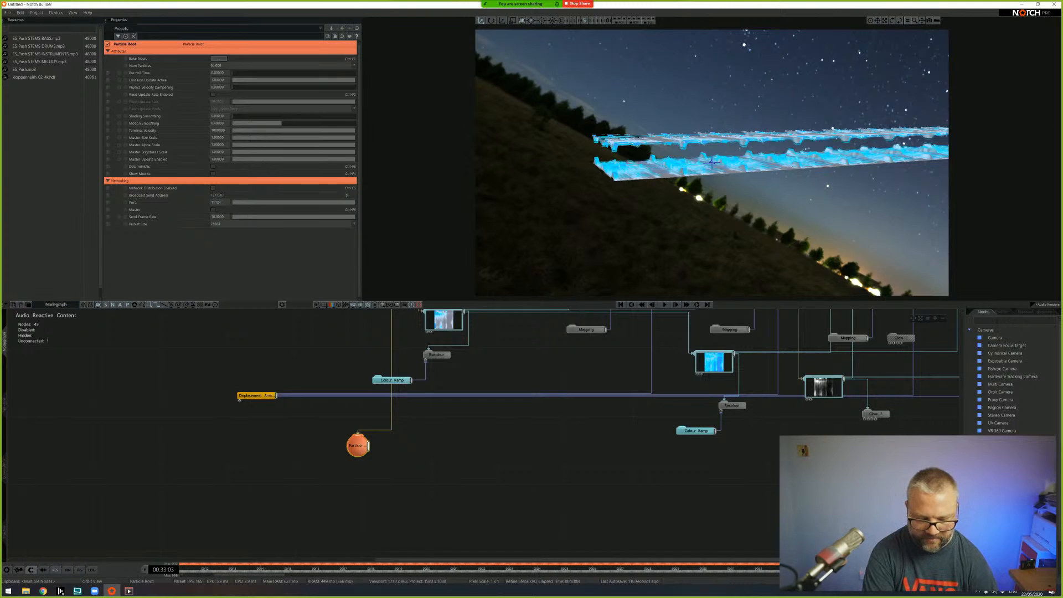
type("prim")
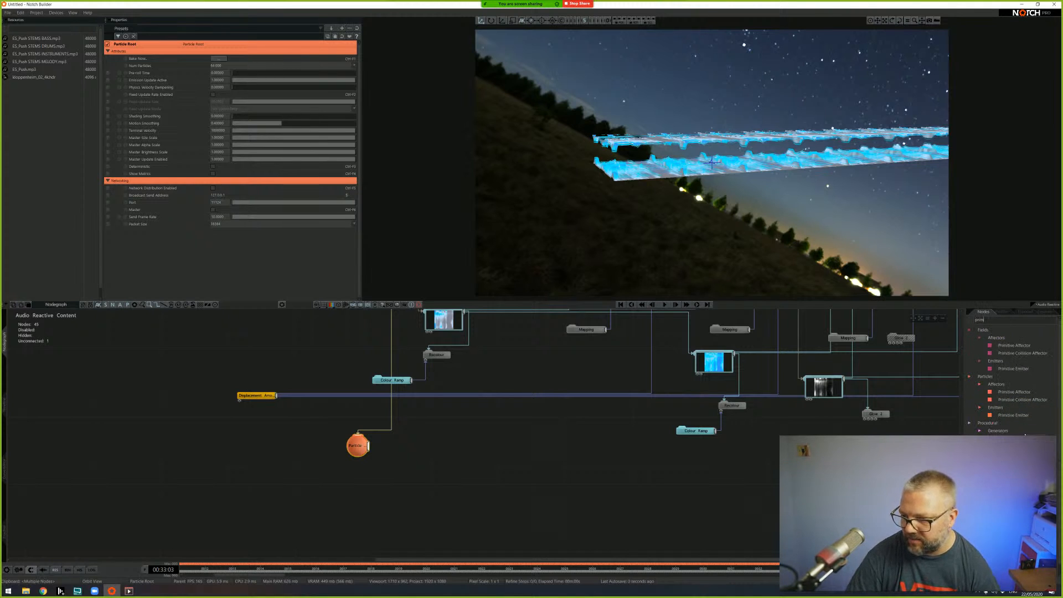
left_click_drag(1016, 418, 970, 423)
left_click_drag(398, 438, 412, 432)
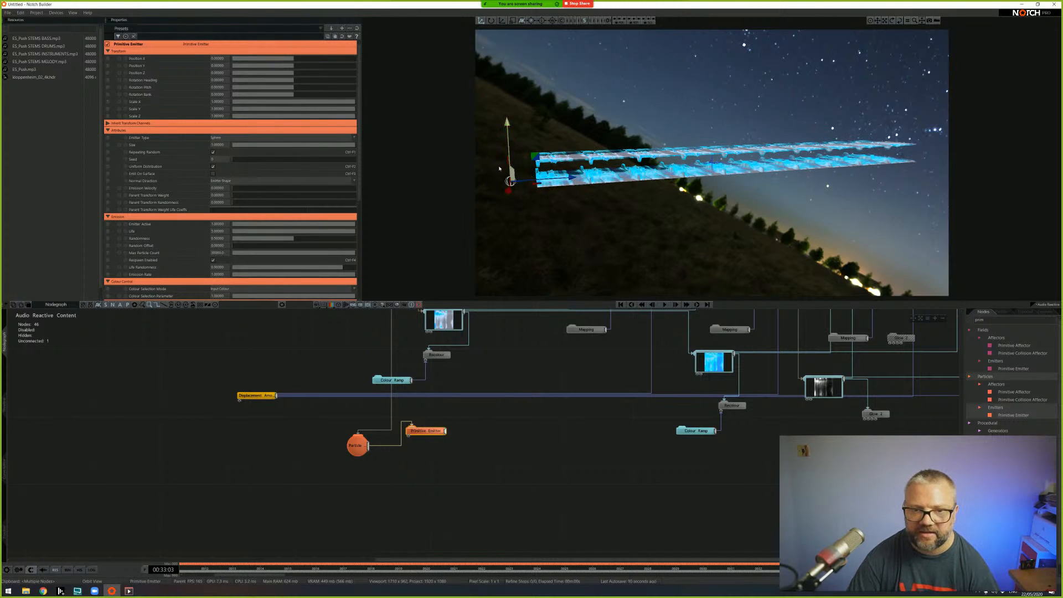
- Set the Primitive Emitter's Emitter Type to Plane
left_click_drag(537, 184, 634, 220)
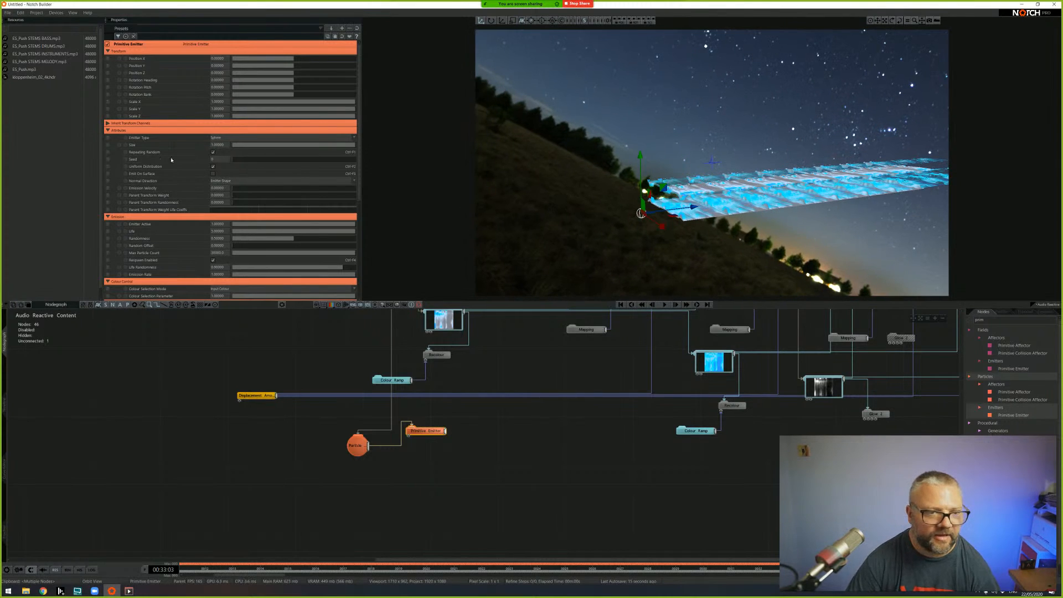
left_click(233, 137)
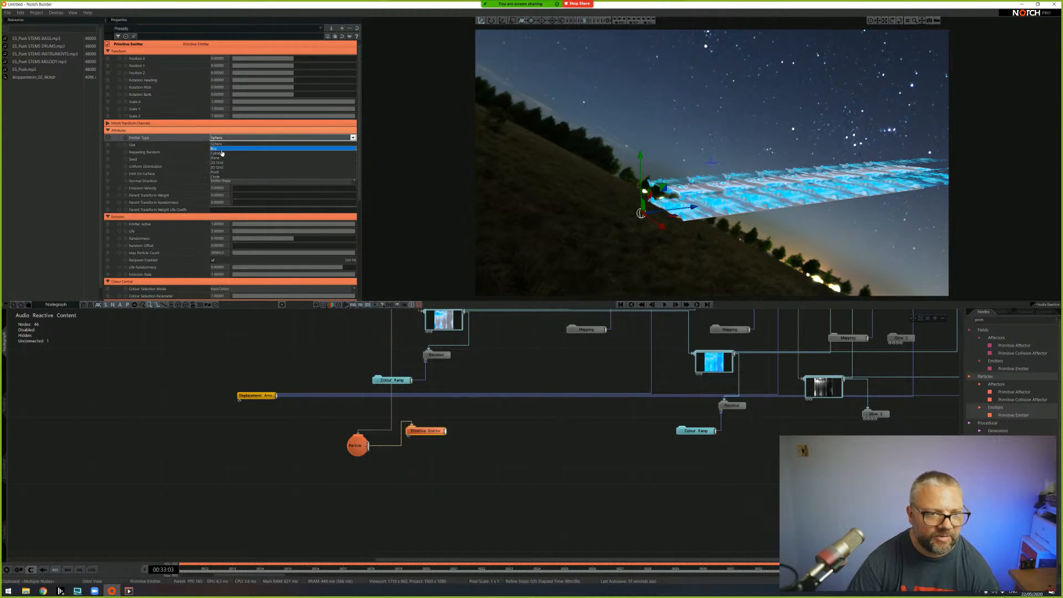
left_click(220, 158)
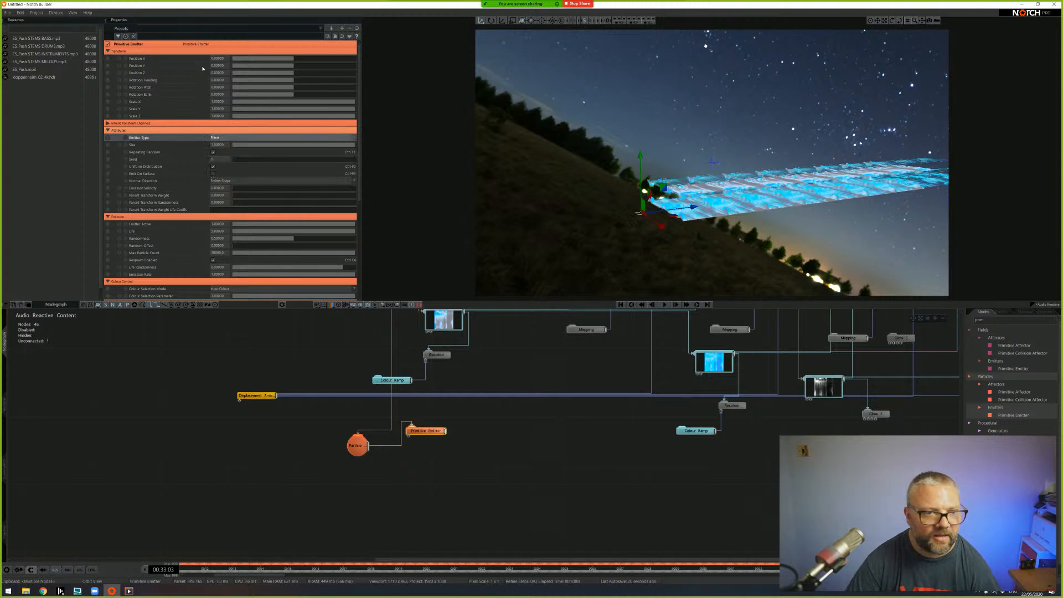
- Set the emitter's Scale X, Y and Z to 10 and move it forward along Z into the terrain
double_click(221, 103)
type("0")
key("Tab")
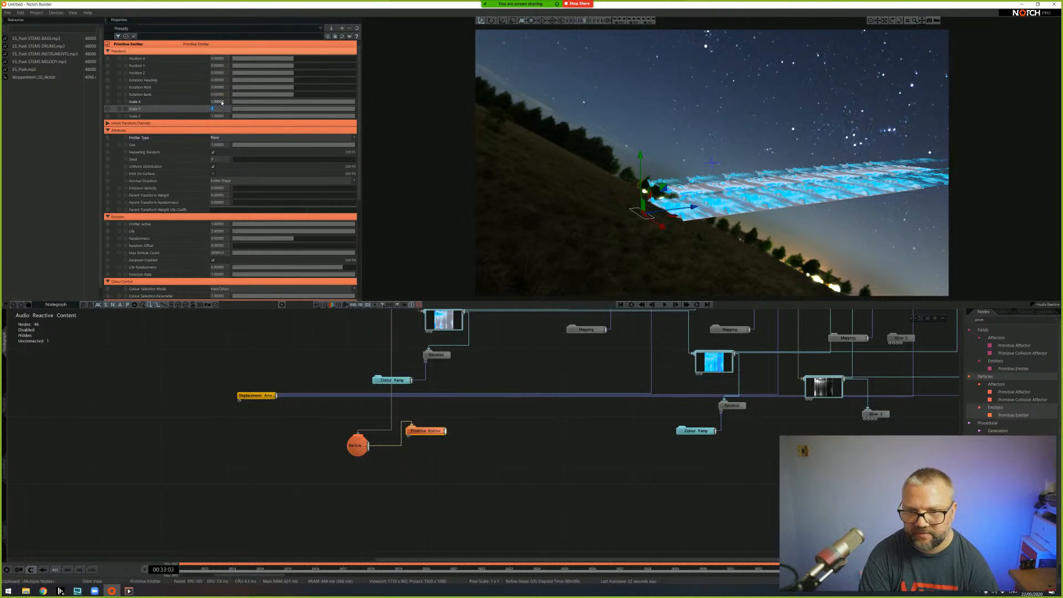
key("Tab")
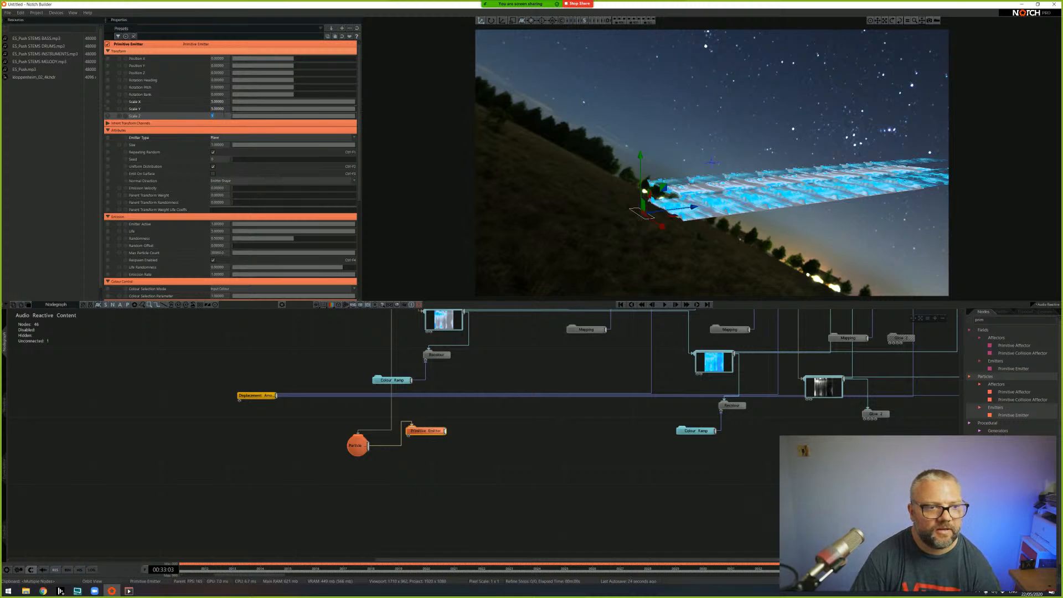
double_click(221, 102)
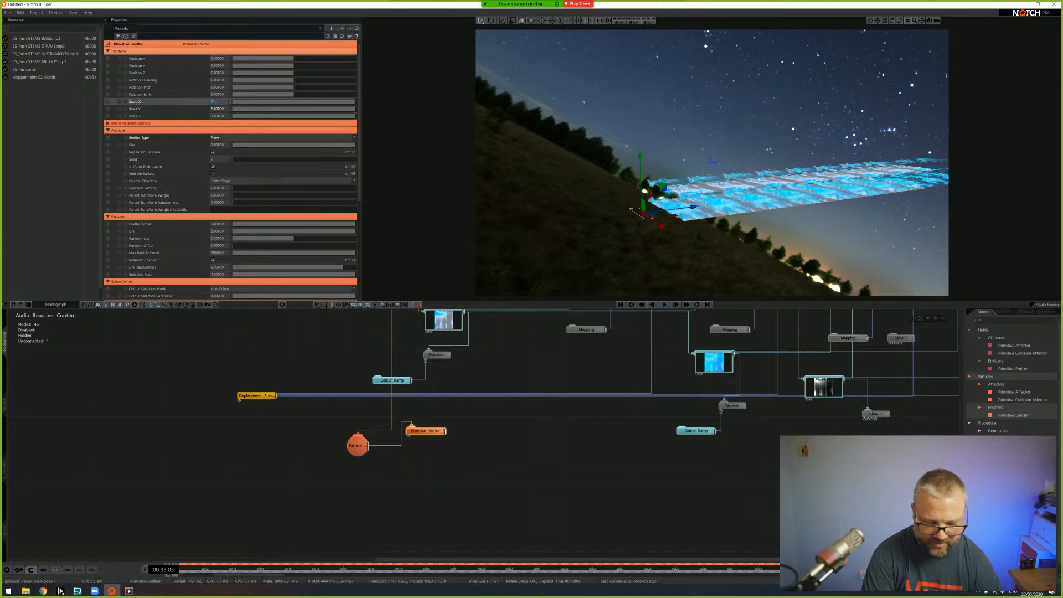
key("Tab")
type("10")
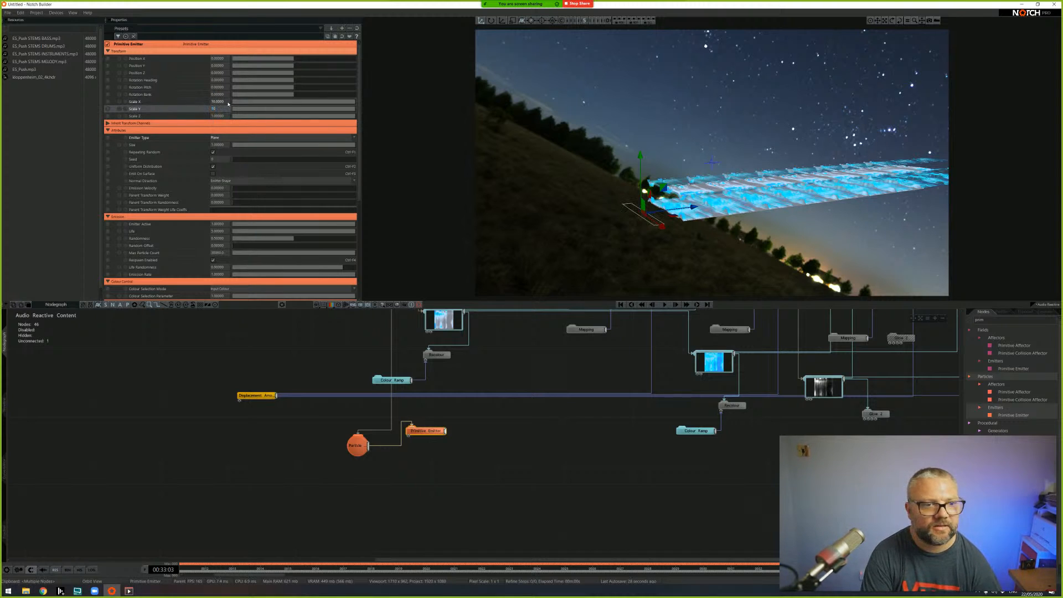
key("Tab")
type("10")
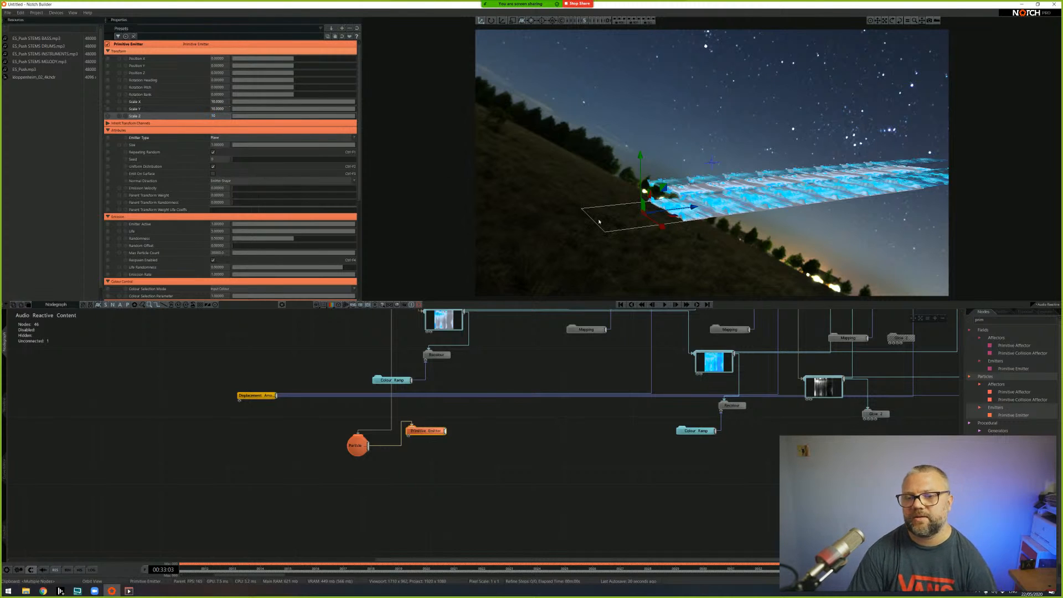
left_click_drag(702, 211, 769, 207)
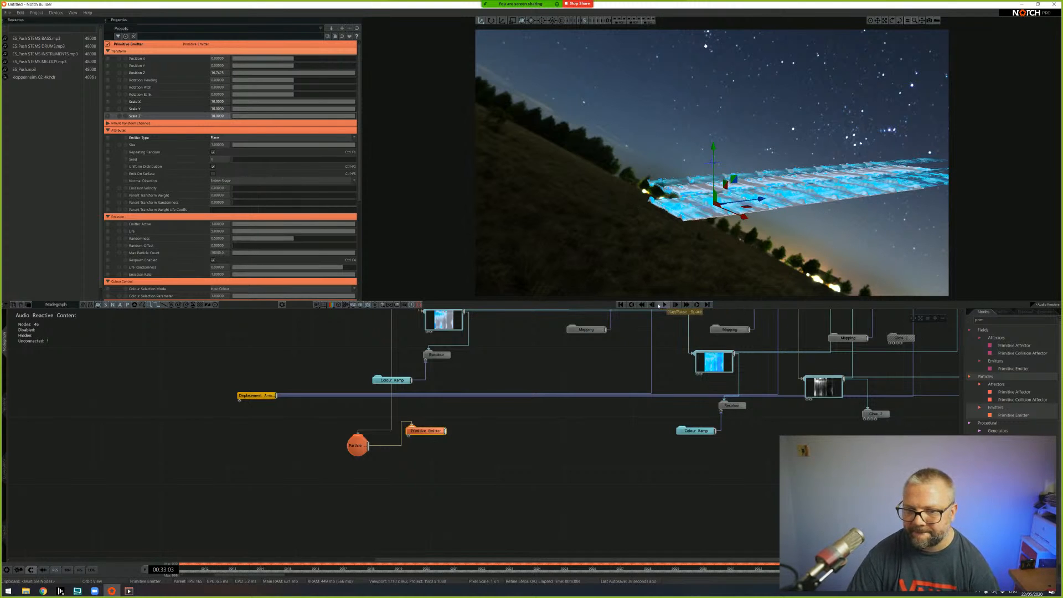
- Add a Point Renderer below the Primitive Emitter and attach it to the Particle Root node
left_click(971, 322)
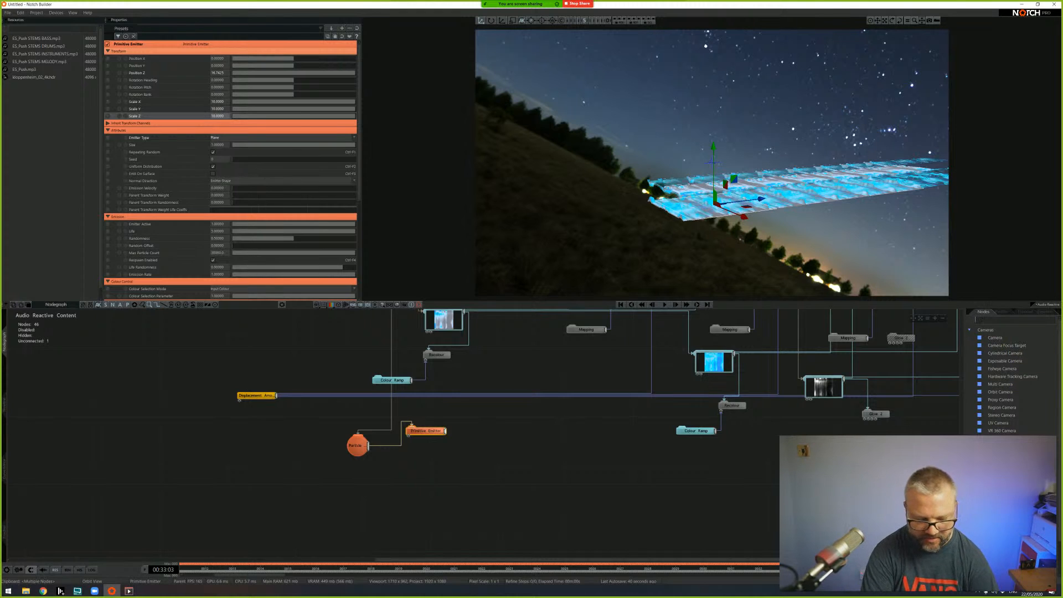
type("point")
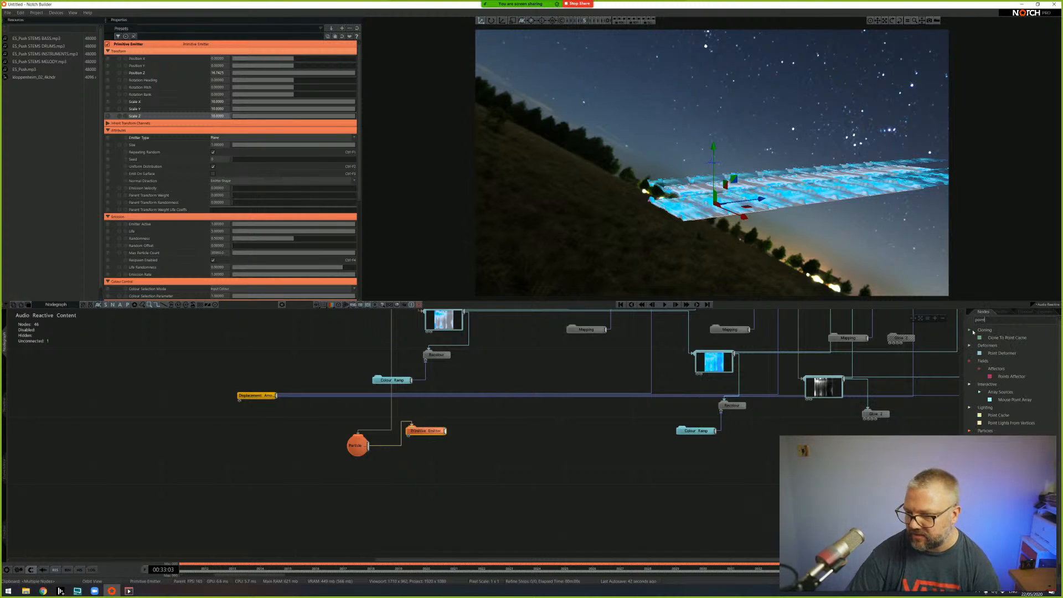
left_click_drag(397, 463, 422, 458)
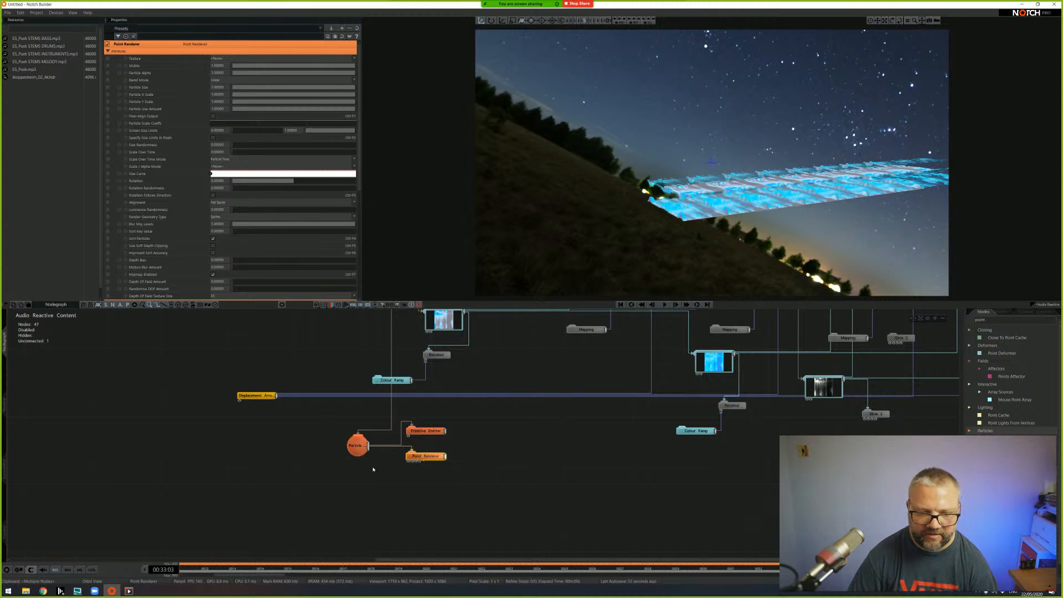
- Move the Particle Root, Primitive Emitter and Point Renderer together into the empty area of the node graph
middle_click_drag(456, 445, 474, 464)
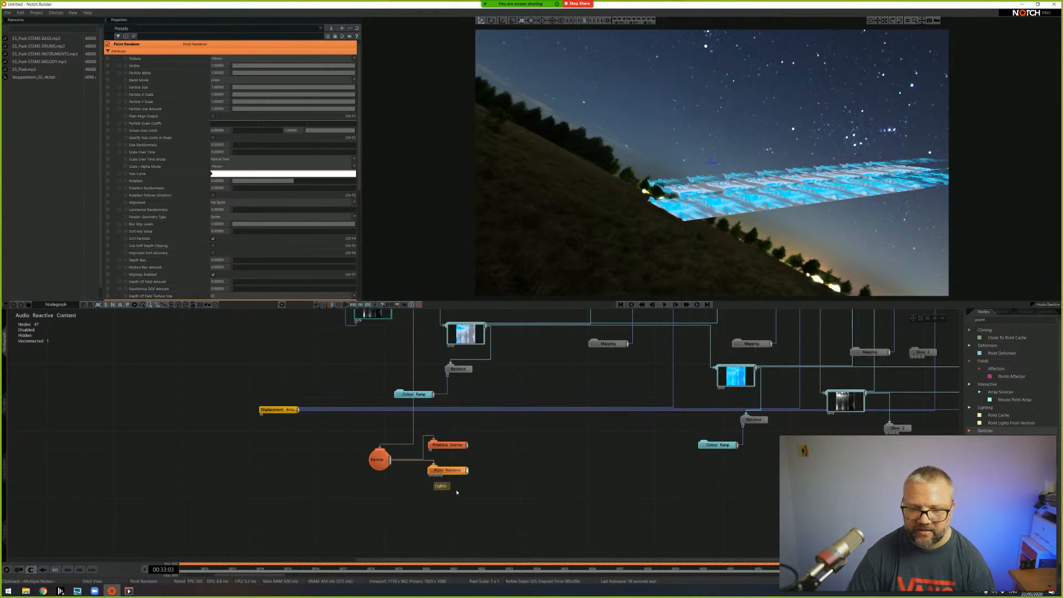
middle_click_drag(529, 417, 576, 426)
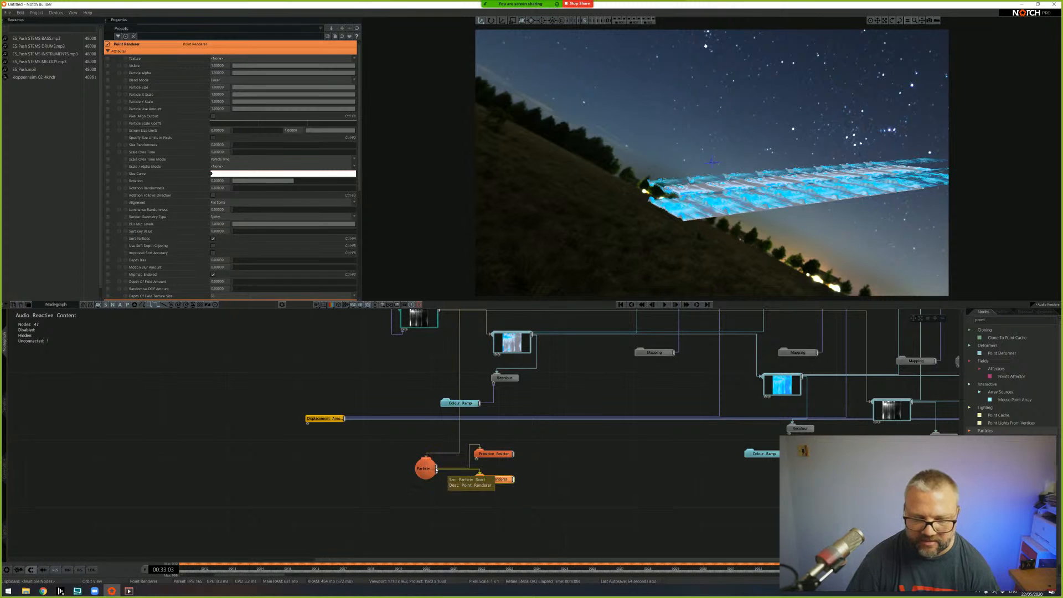
middle_click_drag(502, 478, 478, 432)
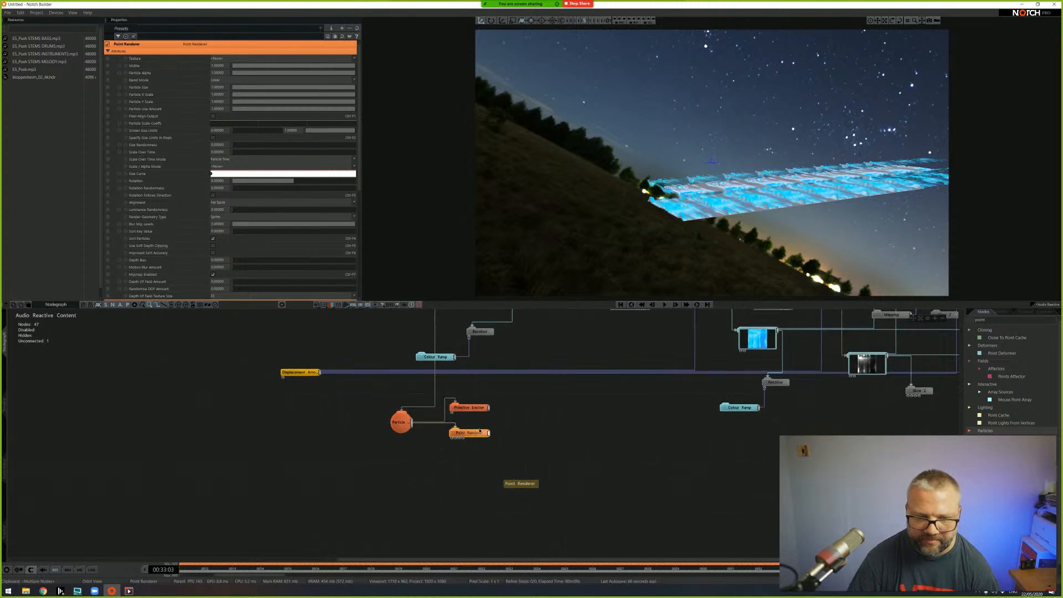
left_click_drag(355, 366, 506, 462)
left_click_drag(397, 418, 524, 426)
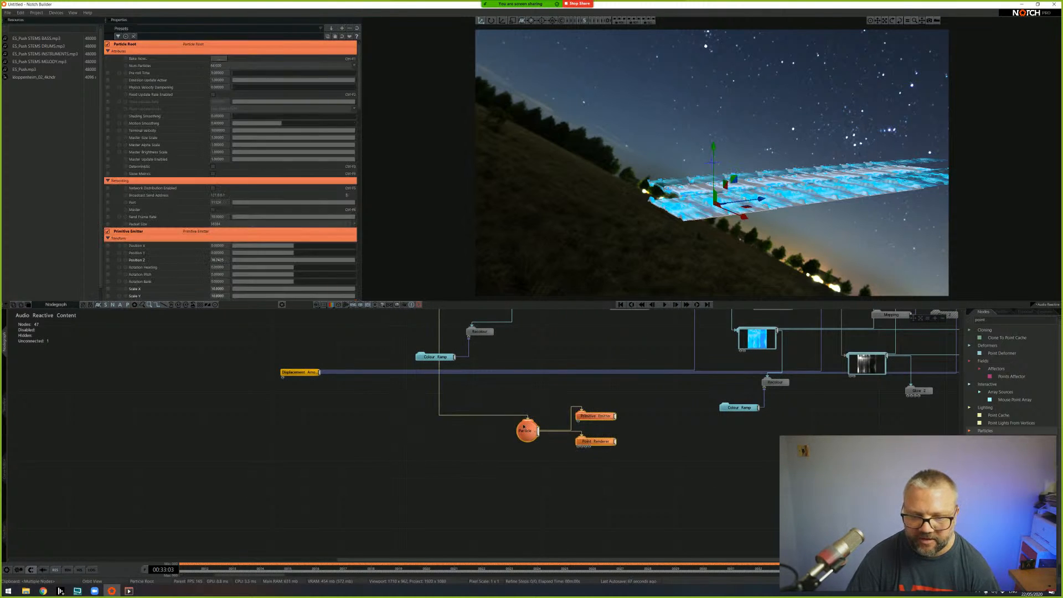
middle_click_drag(575, 411, 329, 364)
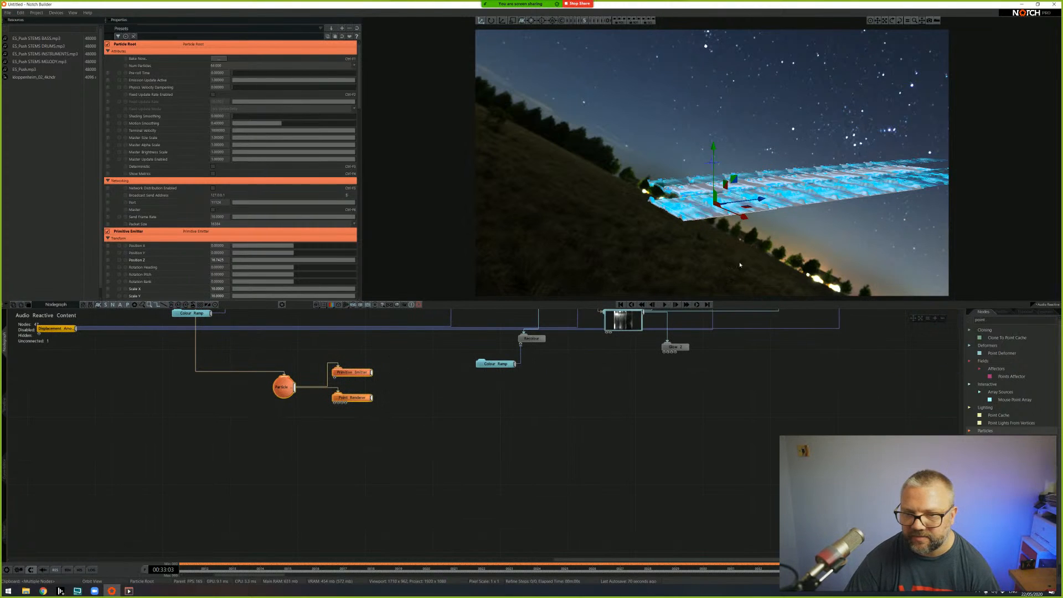
- Play the scene and inspect the particles on the terrain from the free orbit view and through the Exposable Camera
left_click(664, 304)
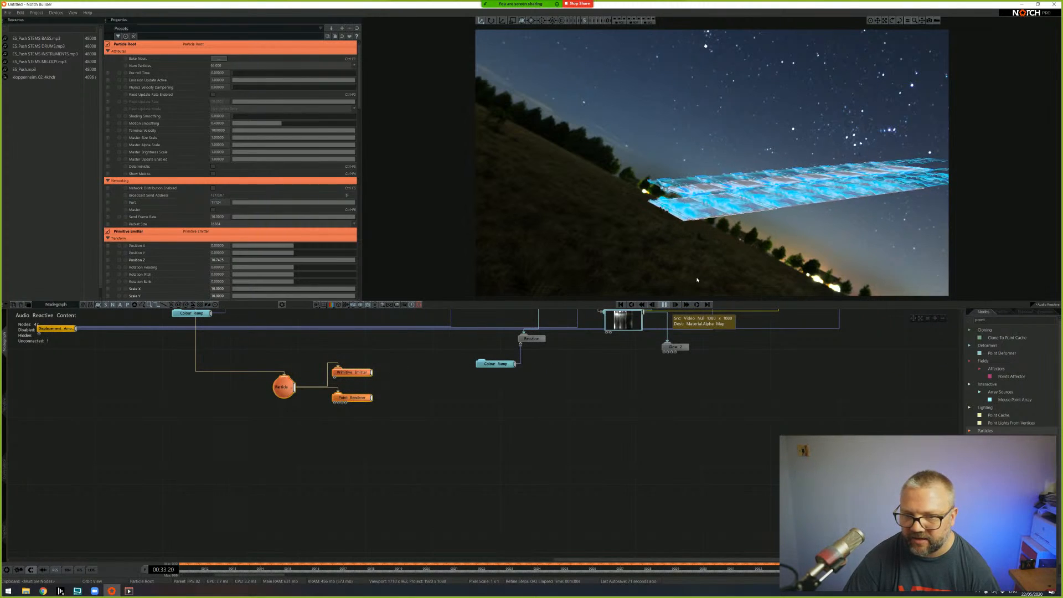
scroll(698, 211, "up", 4)
middle_click_drag(697, 211, 710, 264)
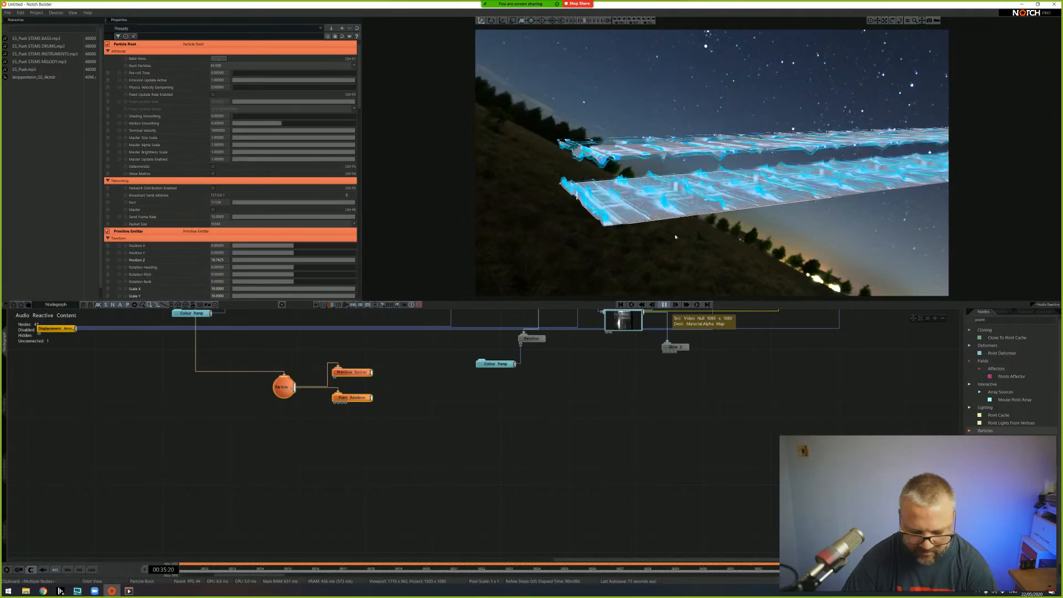
key("0")
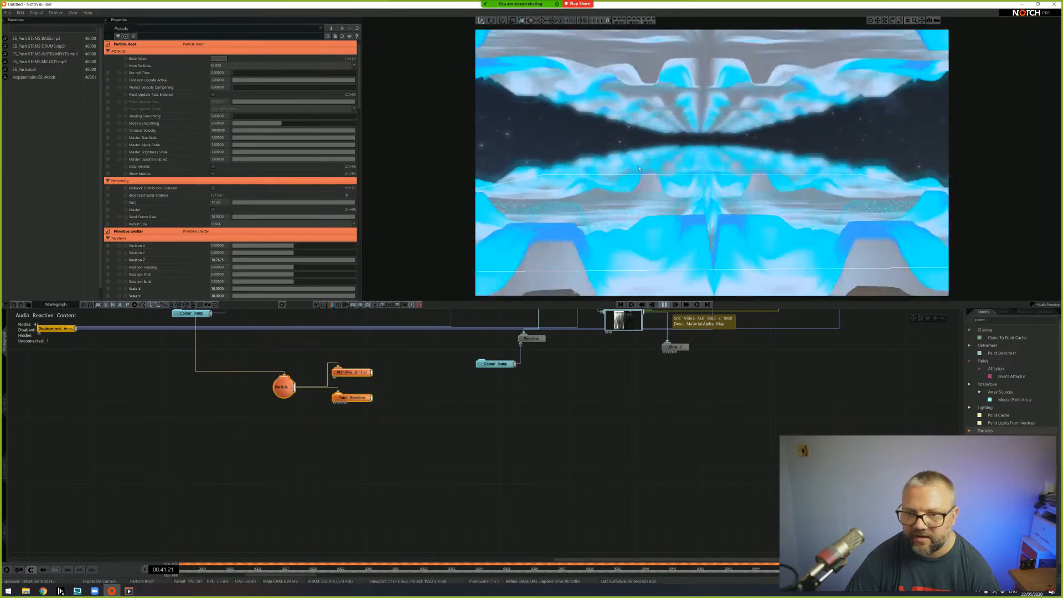
left_click(664, 305)
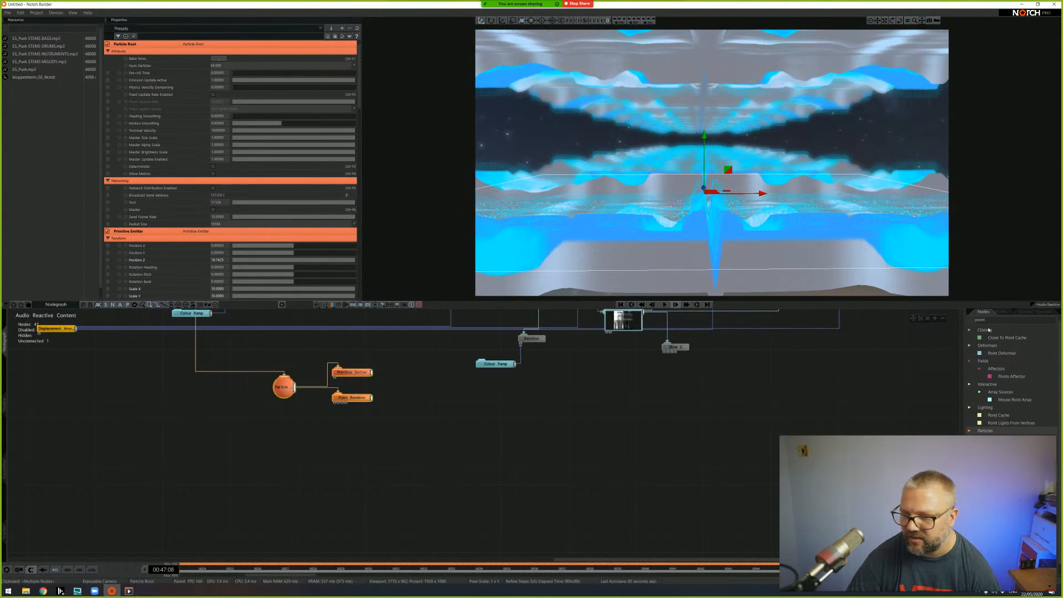
- Add a particle Turbulence Affector below the Point Renderer and attach it to the Particle Root node
left_click(970, 321)
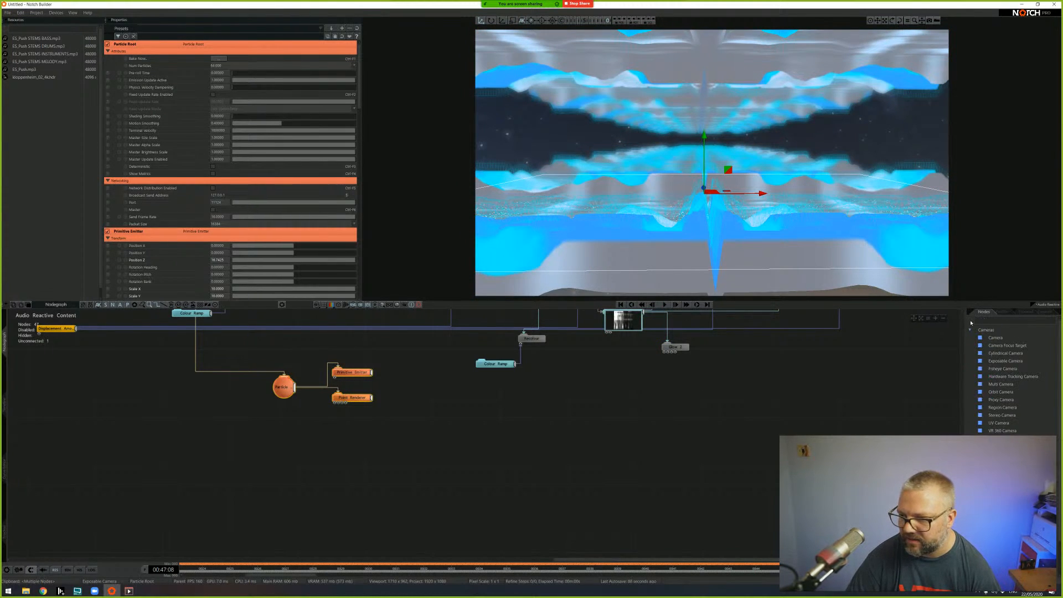
type("turb")
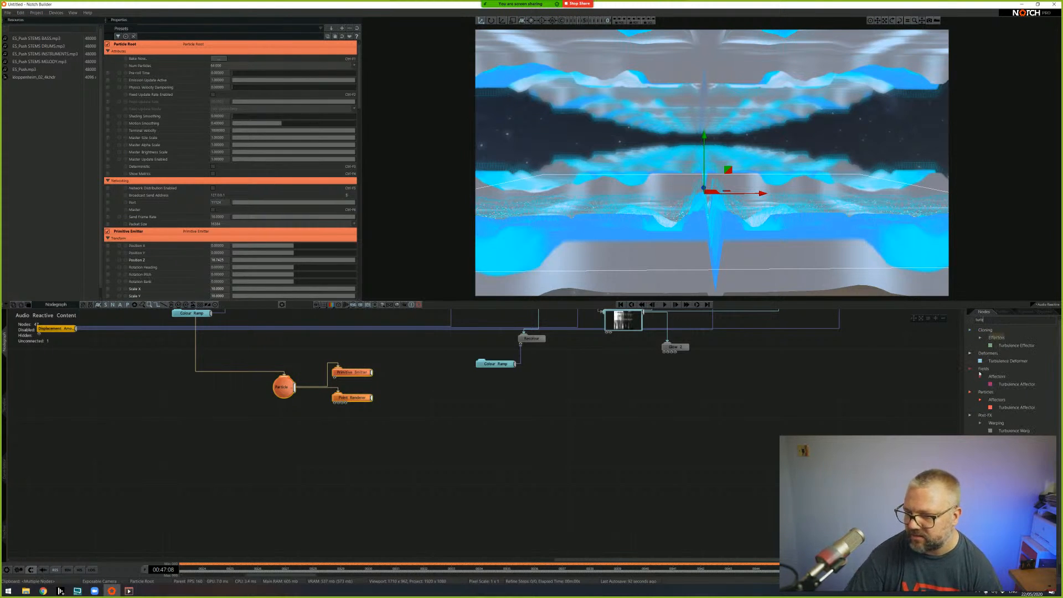
left_click_drag(1017, 407, 407, 483)
left_click_drag(333, 423, 333, 423)
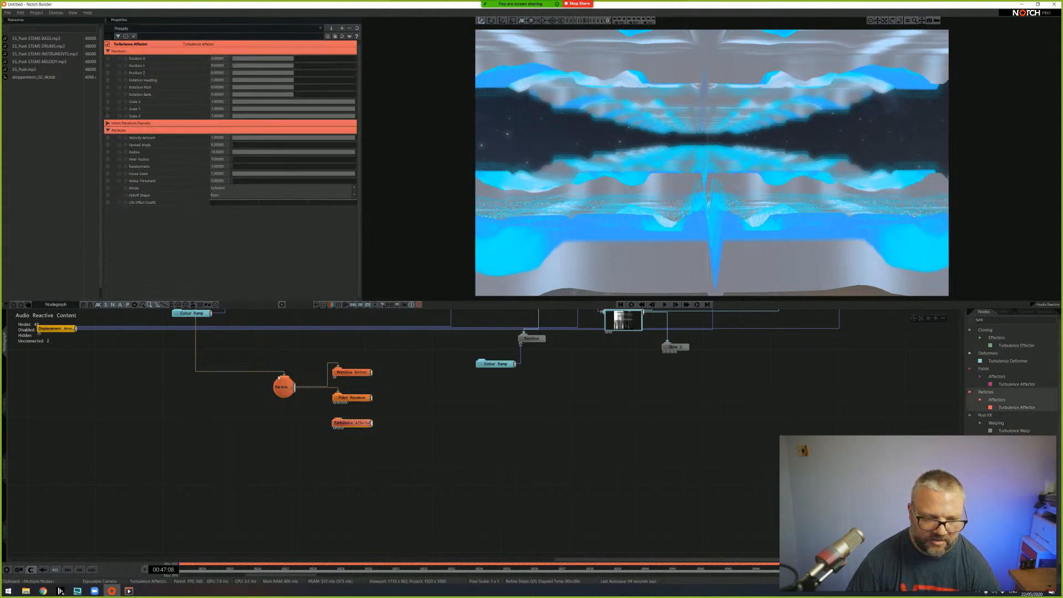
left_click_drag(294, 387, 339, 418)
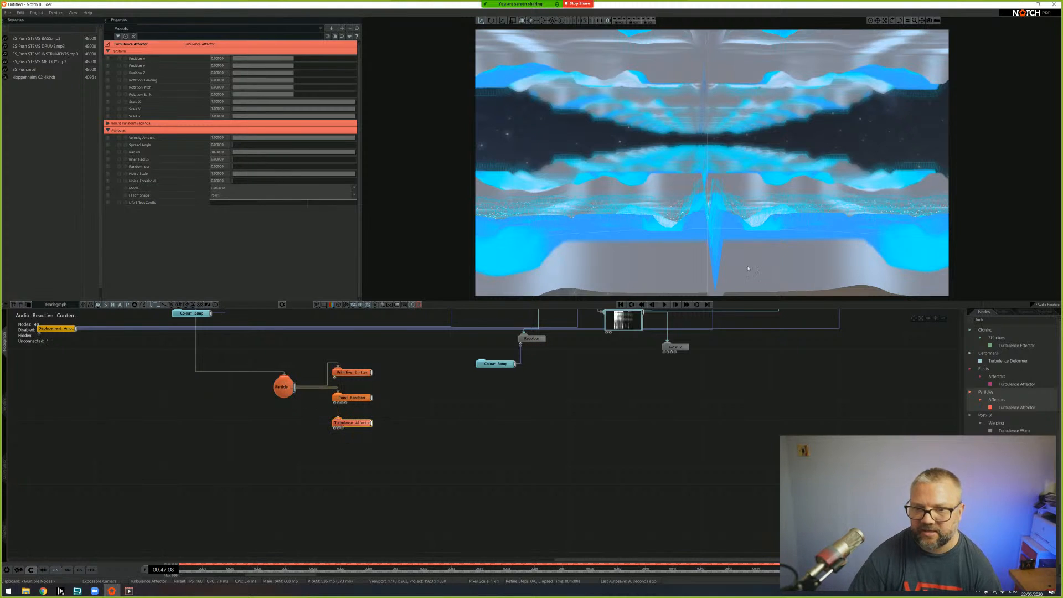
- Move the Turbulence Affector forward along Z by about 13.8 into the terrain and preview it through the scene camera
key("5")
left_click_drag(568, 204, 688, 202)
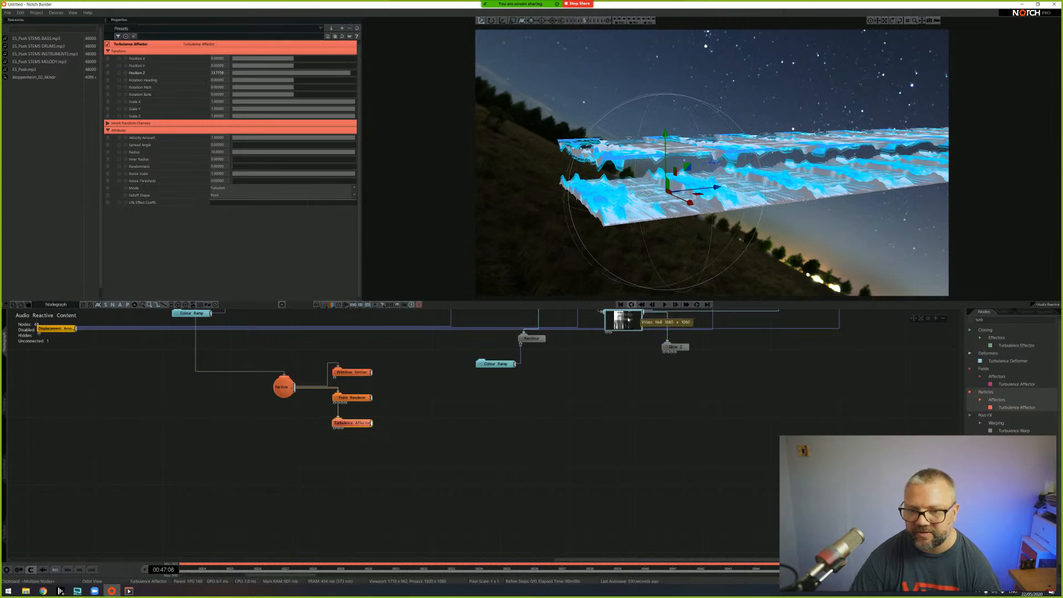
left_click(665, 305)
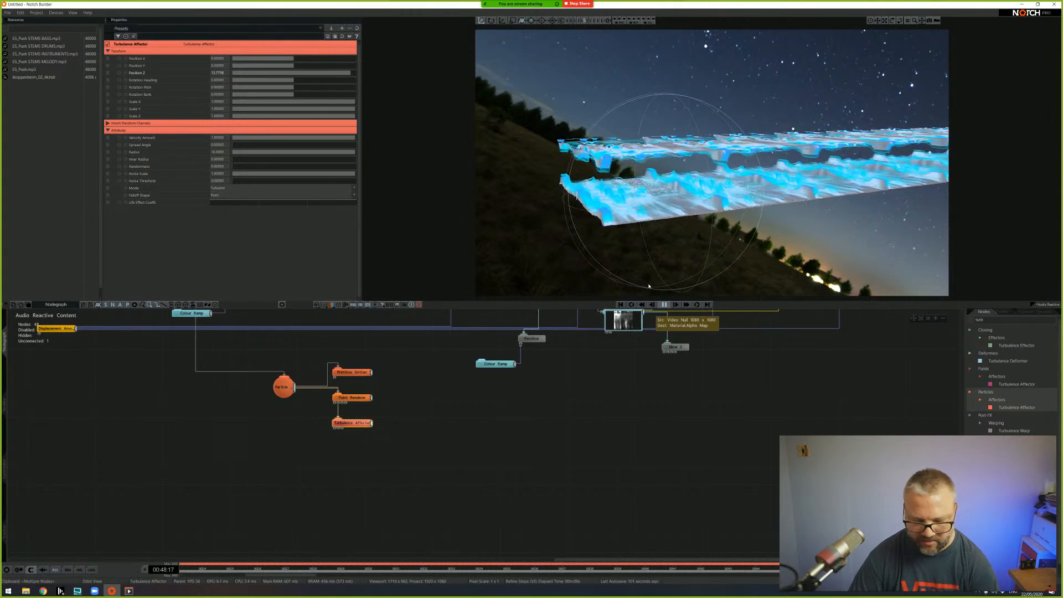
key("0")
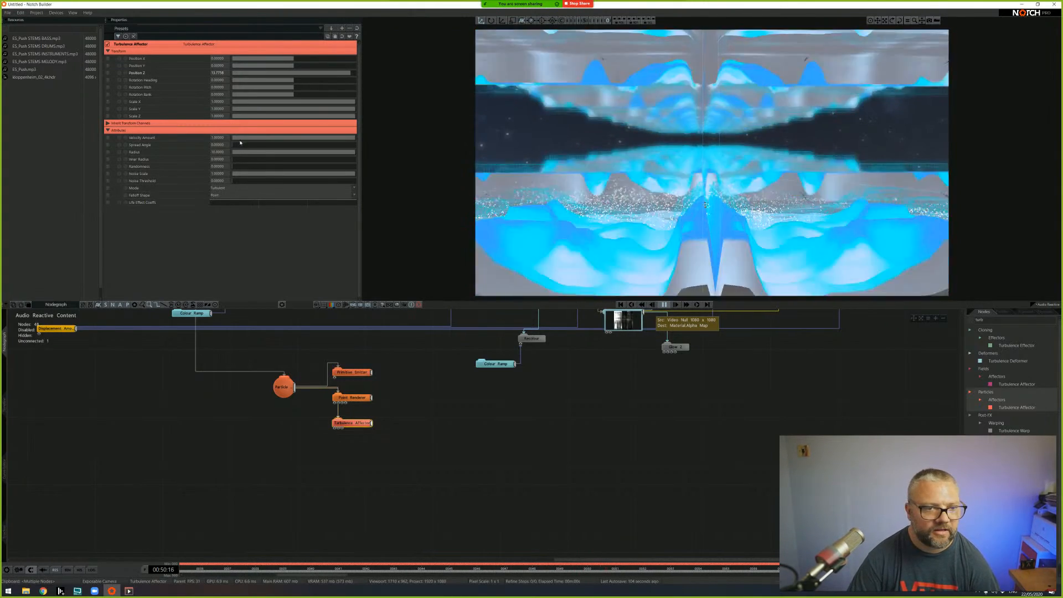
- Set the Turbulence Affector's Velocity Amount to 3 and play the scene to check the particle movement
left_click(221, 138)
type("3")
key("Return")
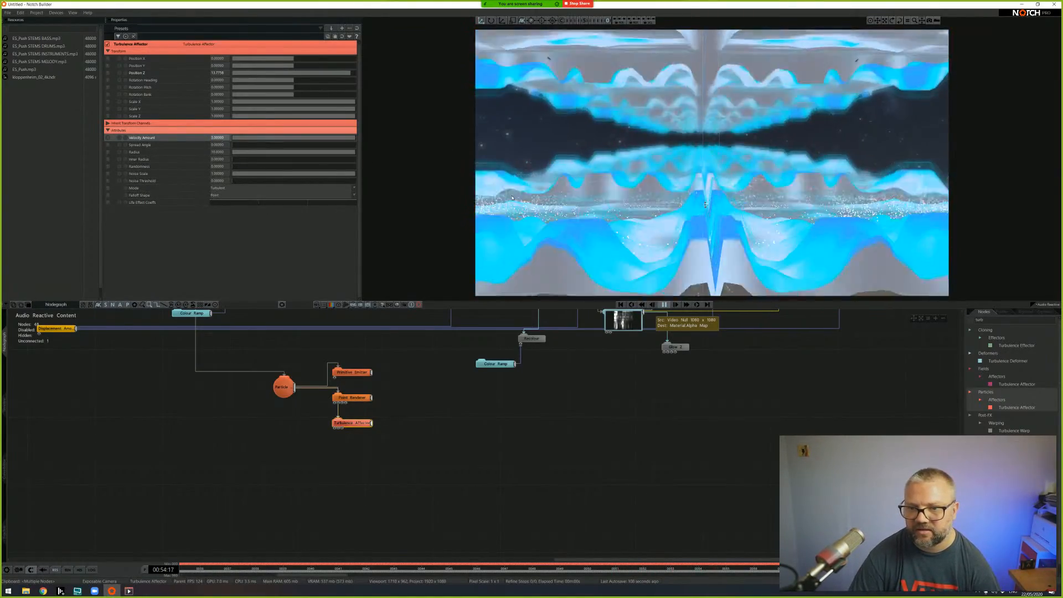
key("space")
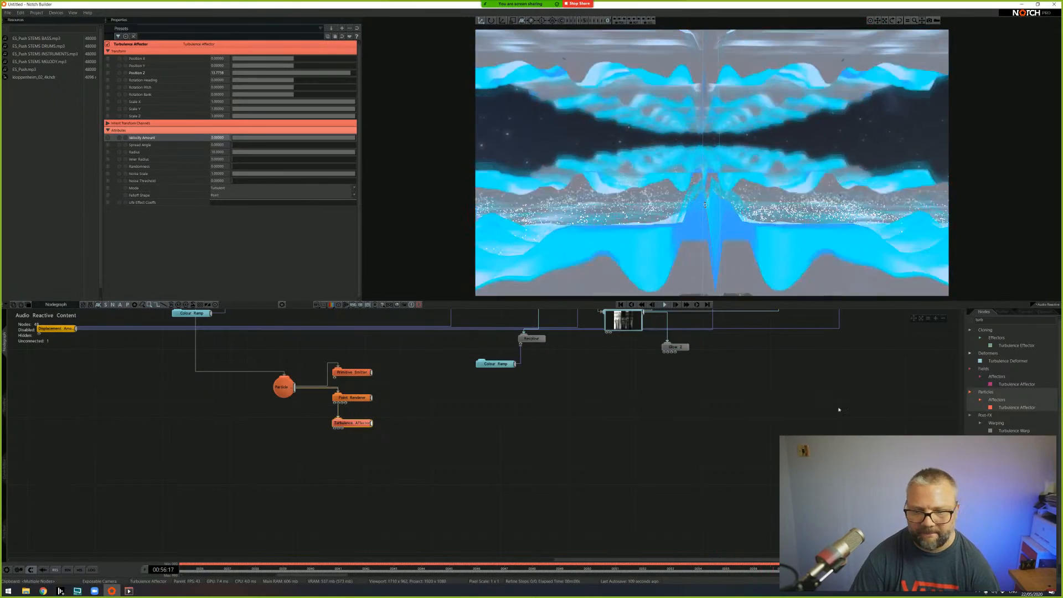
left_click(665, 304)
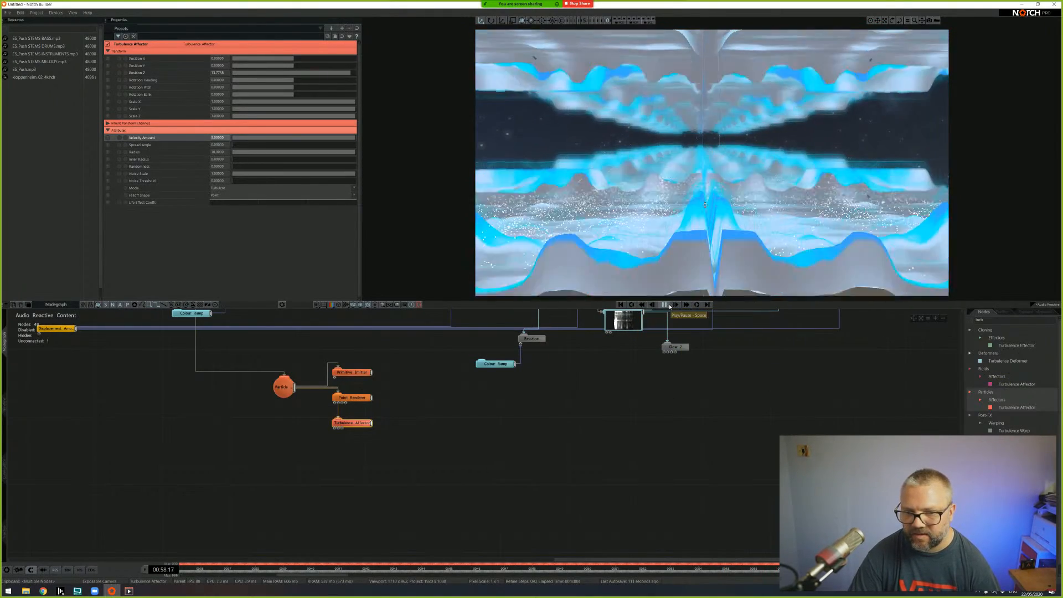
left_click(665, 305)
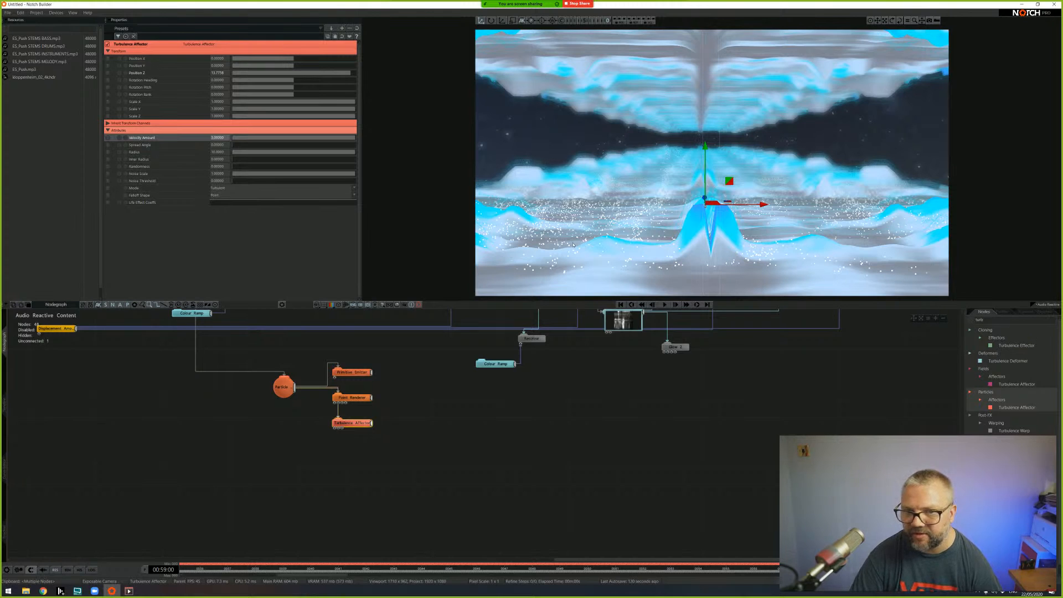
- Add a Gradient generator node below the Particle Root and preview its image in the viewport
left_click(970, 321)
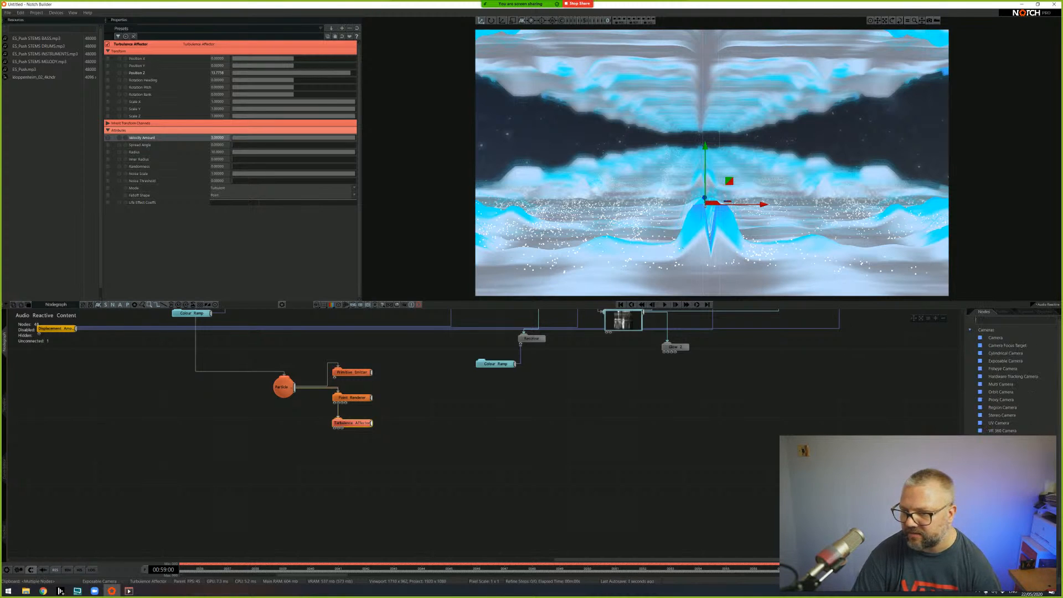
type("grad")
left_click_drag(996, 337, 271, 437)
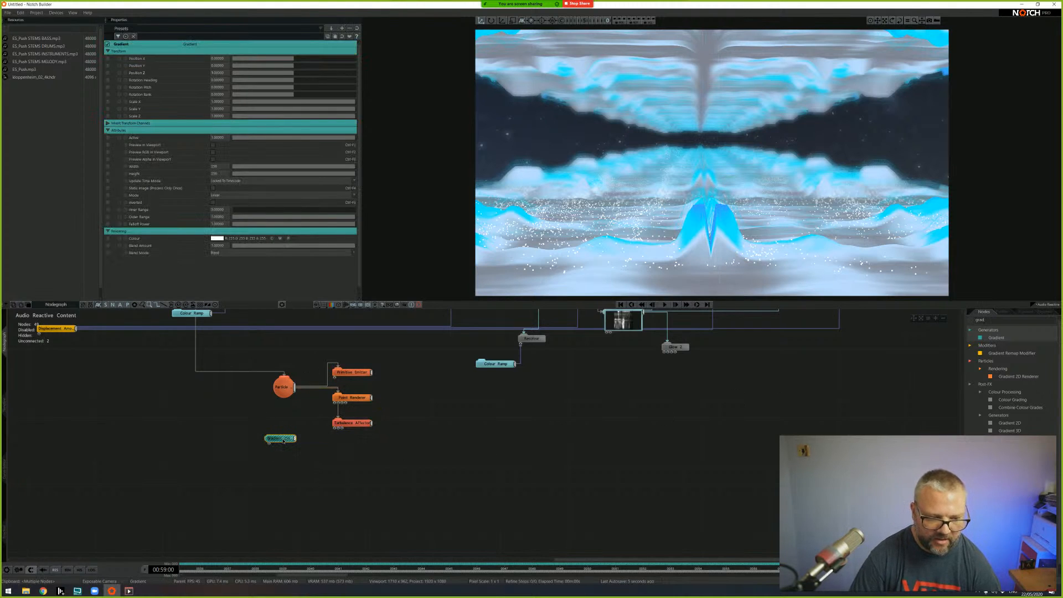
key("ctrl+F1")
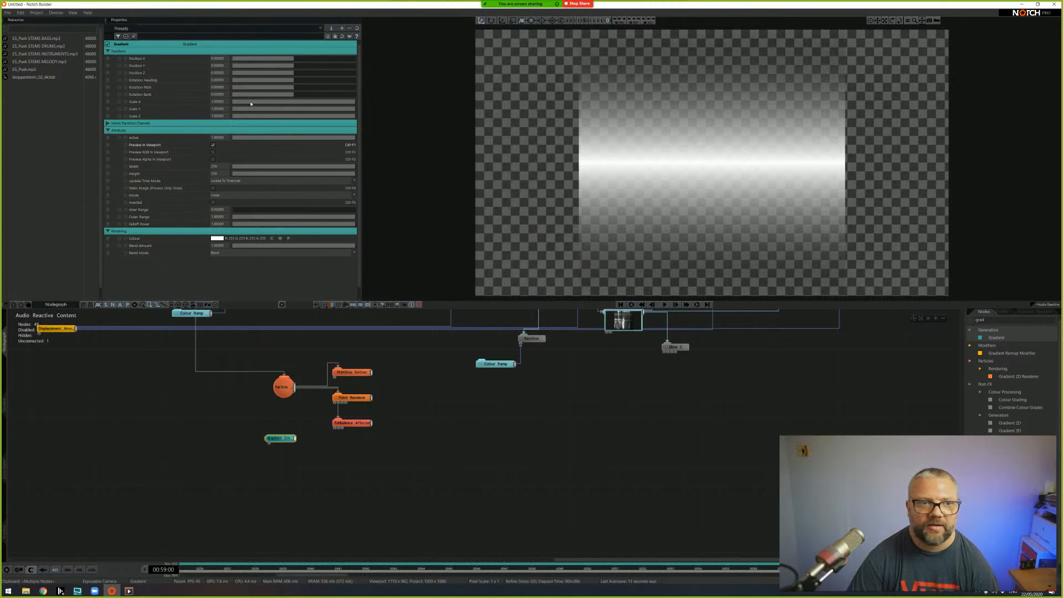
- Set the Gradient's Mode to Radial, its Inner Range to about 0.08 and its Outer Range to about 0.61
left_click(217, 197)
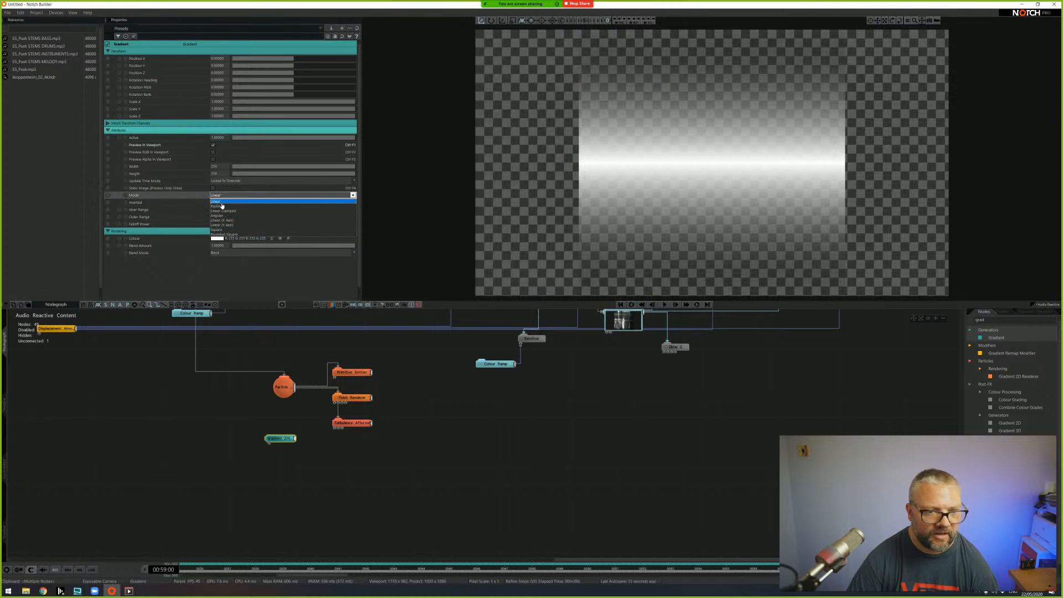
left_click(296, 206)
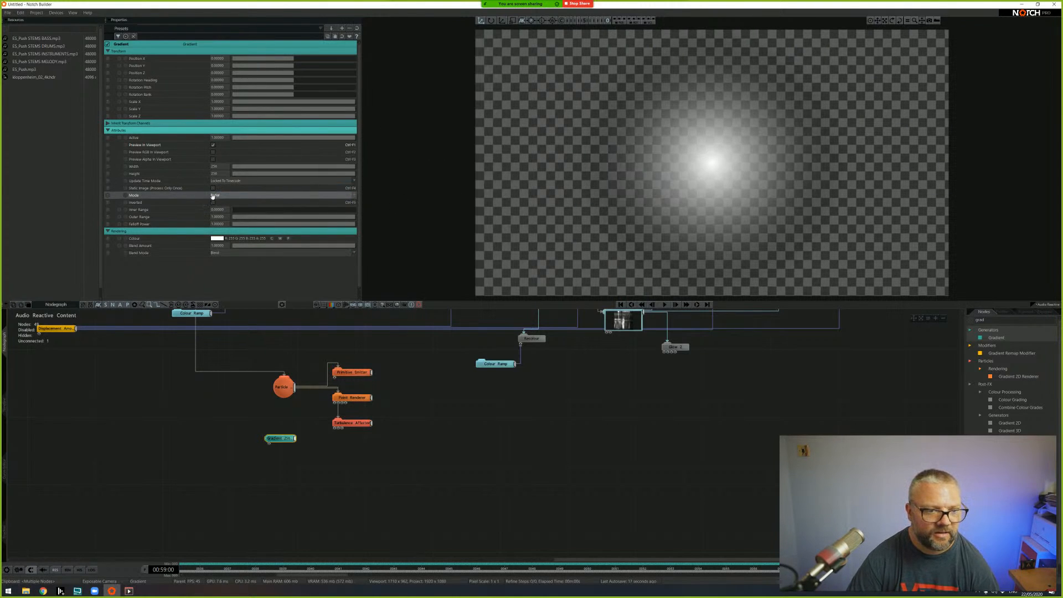
mouse_move(240, 213)
left_mouse_down()
mouse_move(269, 214)
mouse_move(253, 215)
left_mouse_up()
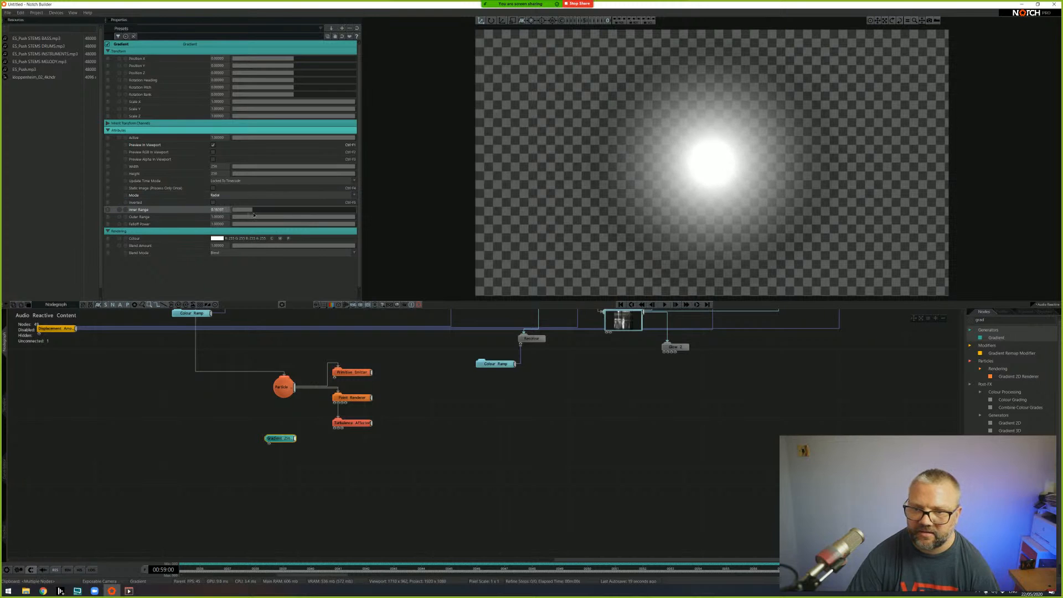
left_click_drag(352, 219, 243, 224)
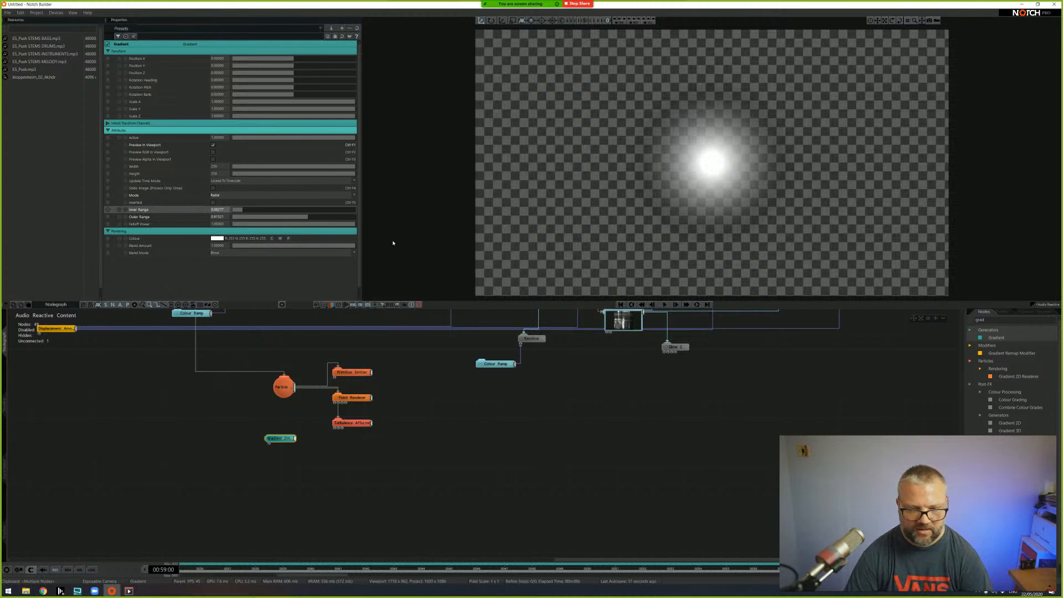
- End the Gradient's viewport preview, connect it to the Point Renderer and play the scene to check the particles
key("ctrl+F1")
left_click_drag(296, 438, 335, 389)
left_click_drag(334, 449, 335, 380)
left_click_drag(335, 380, 336, 379)
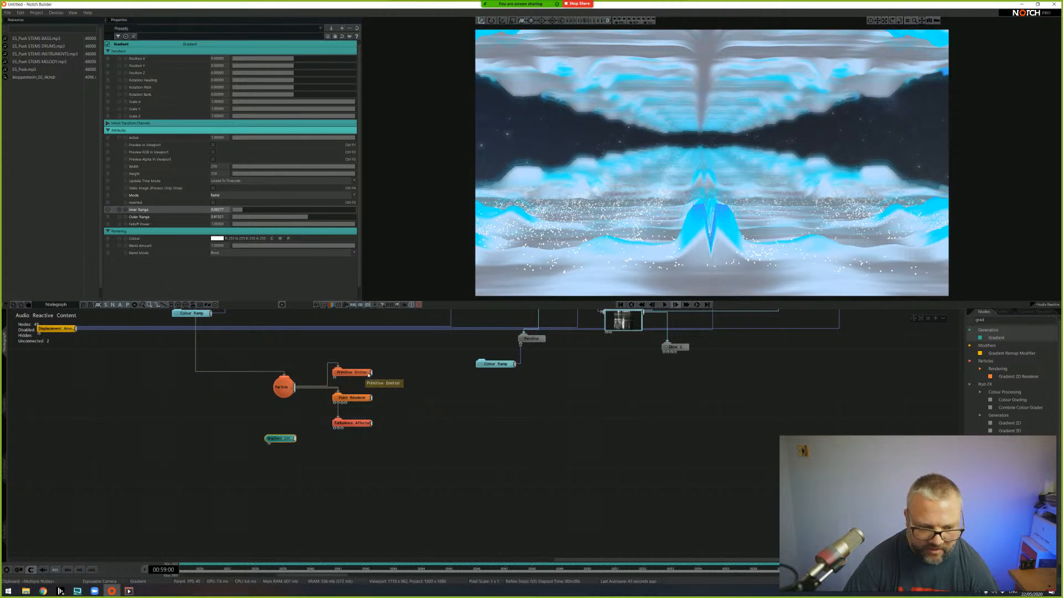
left_click(352, 398)
left_click_drag(295, 438, 336, 404)
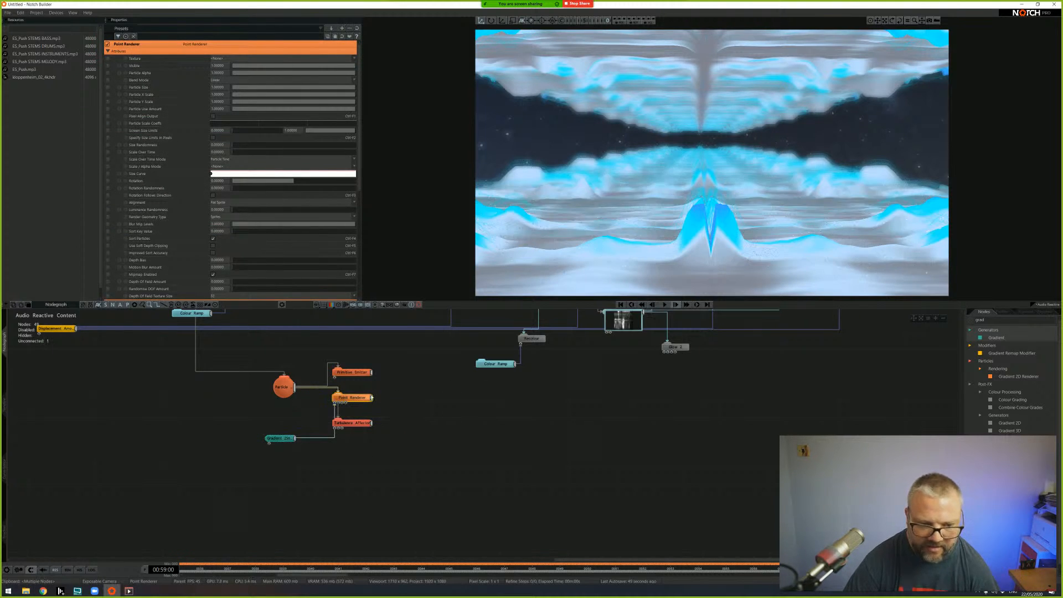
left_click(665, 304)
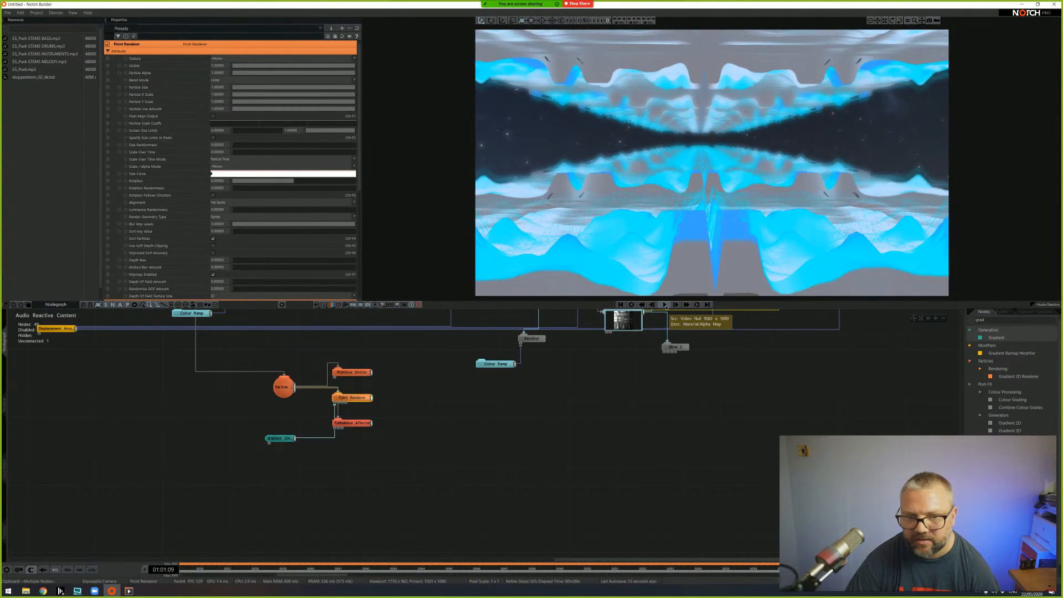
- Raise the Gradient's Inner Range to about 0.35 and its Outer Range to 1
left_click(281, 438)
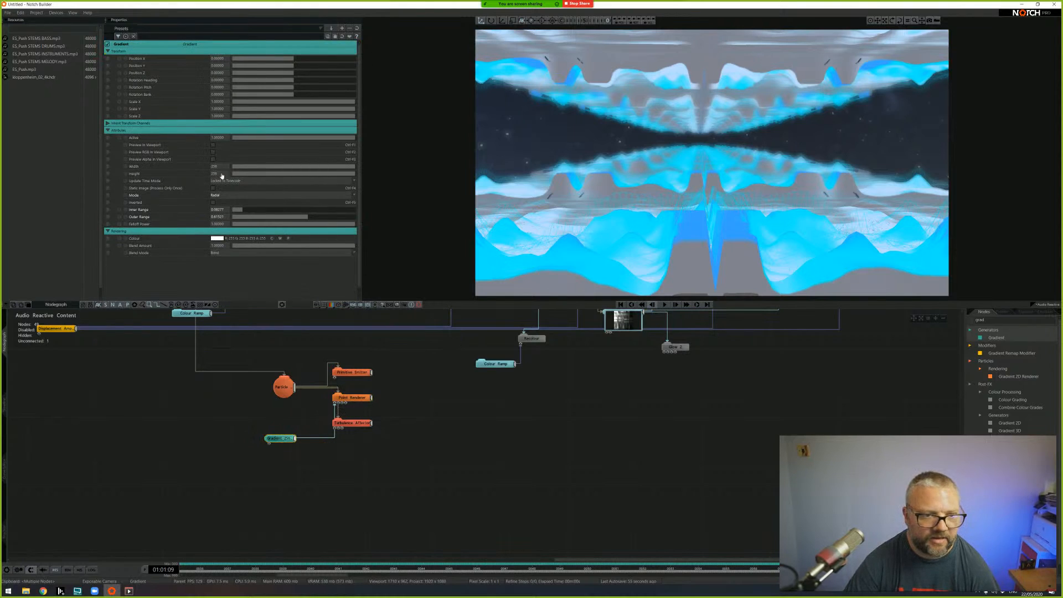
left_click_drag(244, 212, 386, 222)
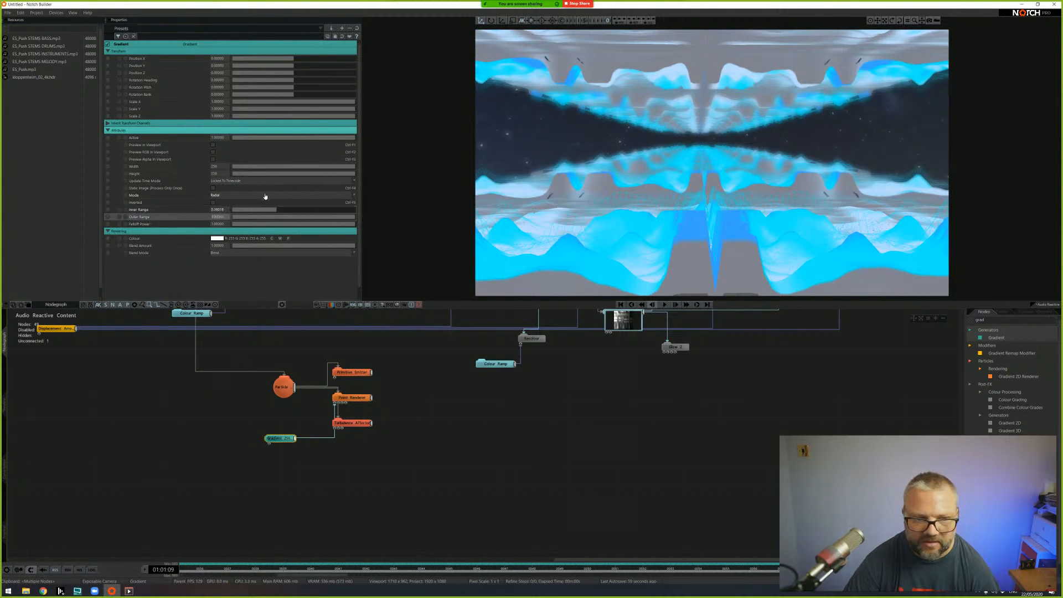
- Raise the Gradient's Inner Range to about 0.75, enable its Static Image option and play the scene to check the particles
left_click_drag(268, 210, 346, 221)
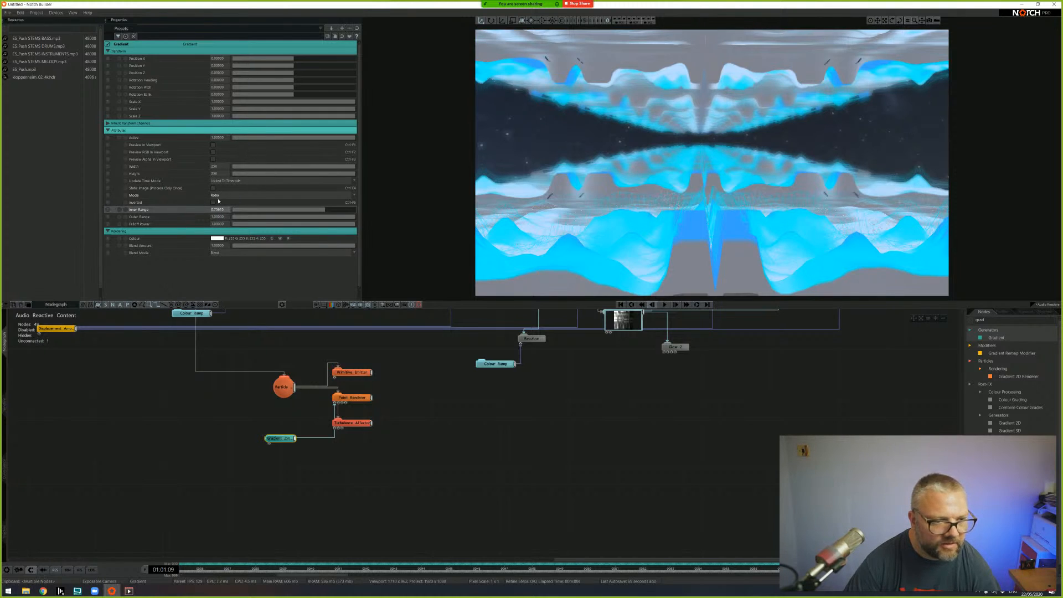
left_click(213, 188)
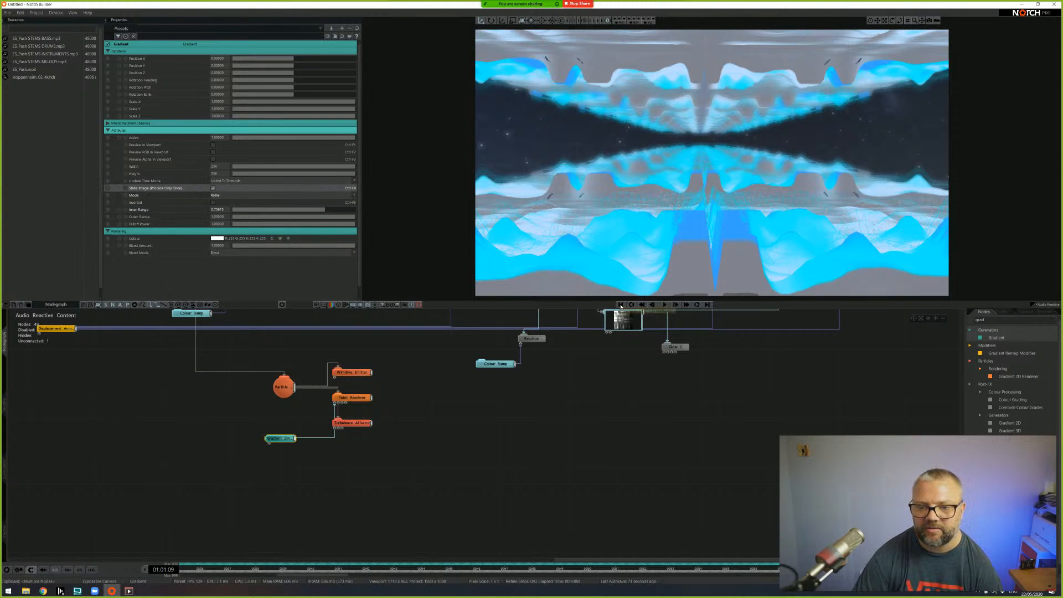
left_click(663, 304)
left_click(663, 304)
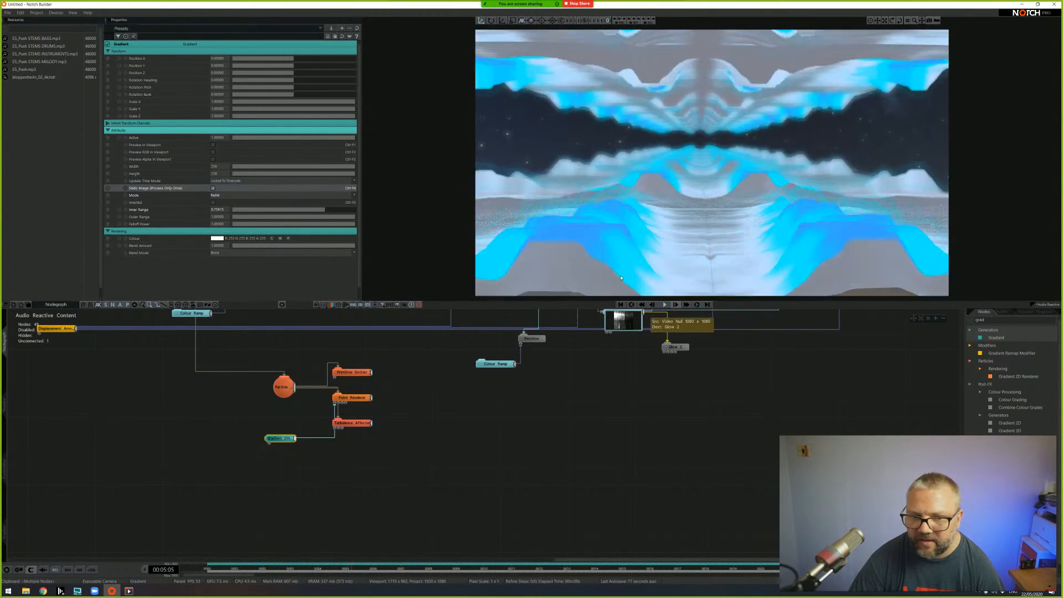
left_click(664, 305)
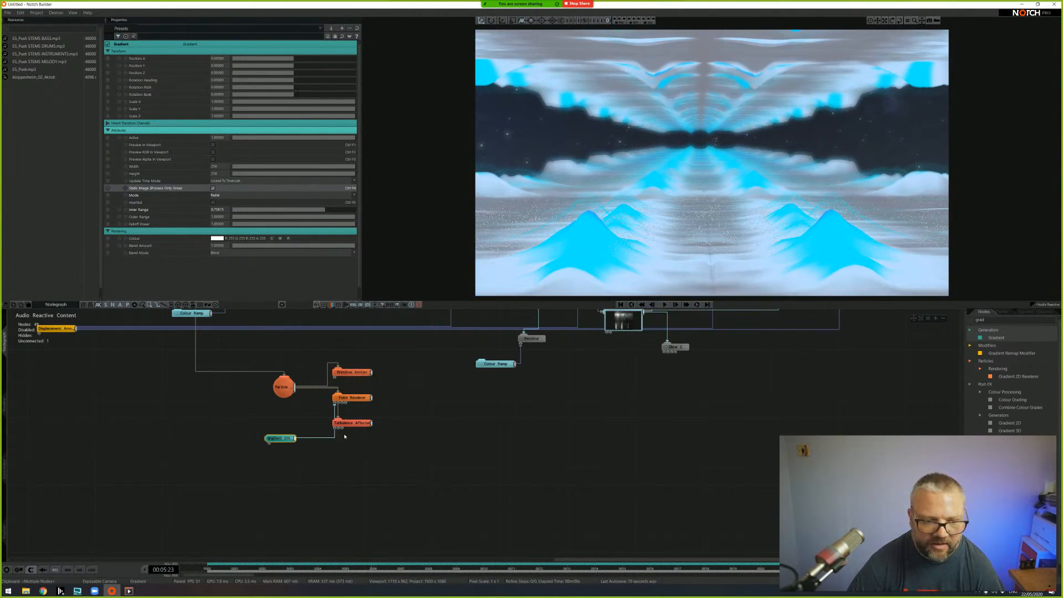
- Set the Point Renderer's Particle Size to 5
left_click(363, 398)
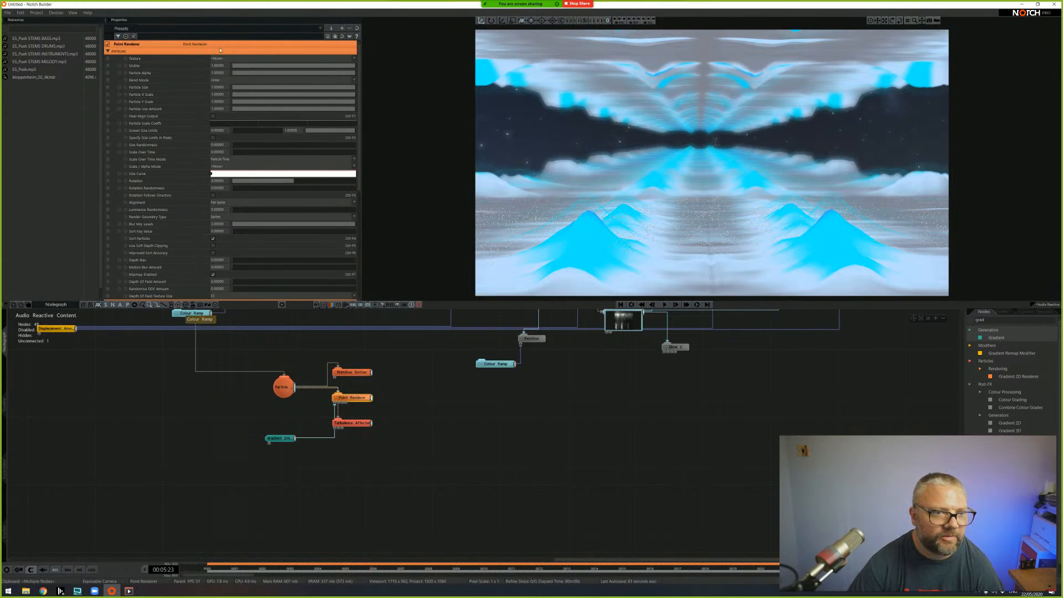
double_click(222, 88)
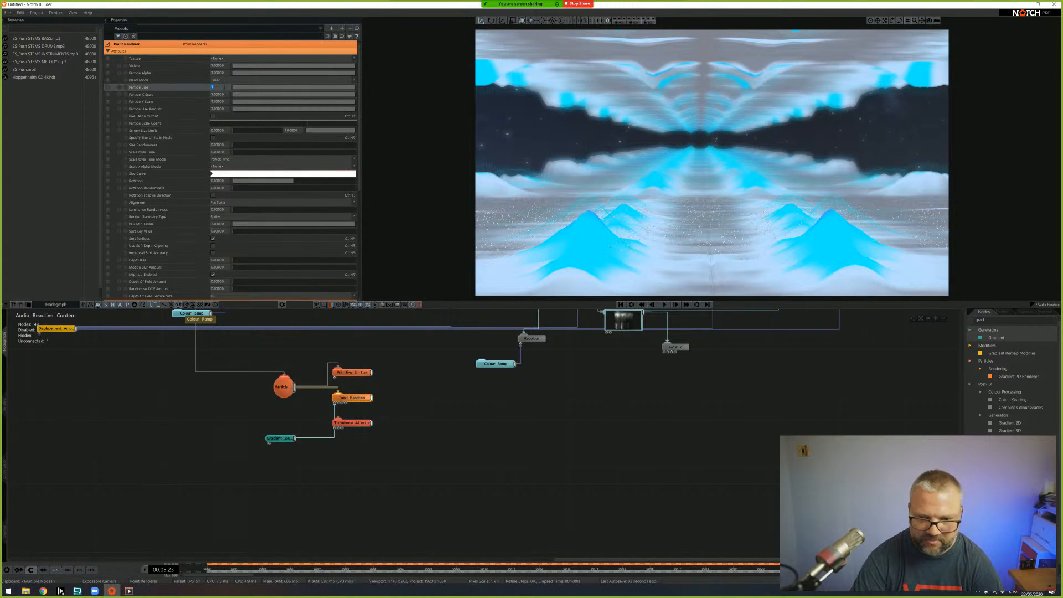
type("5")
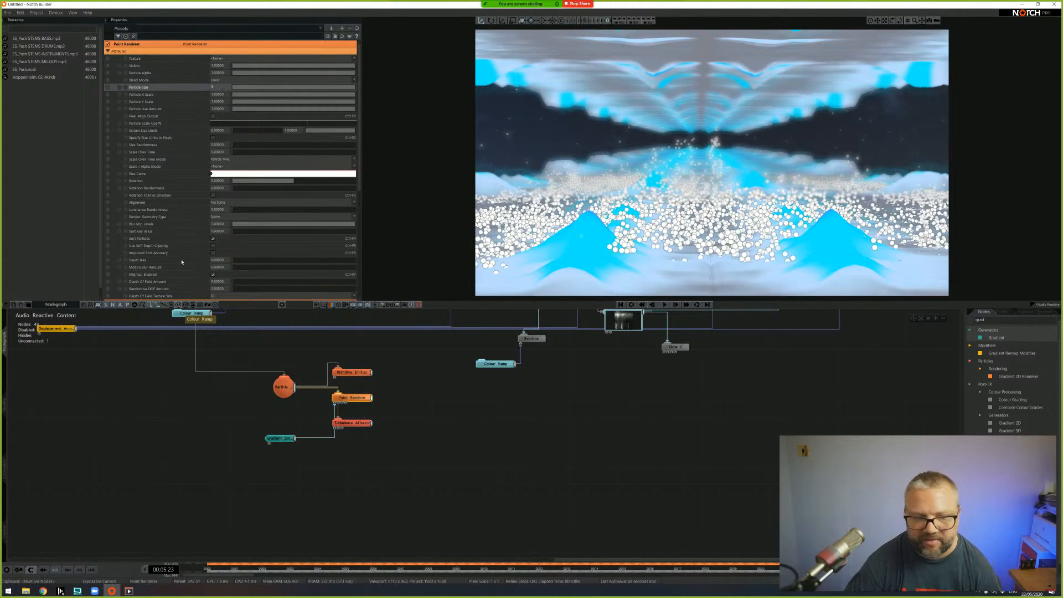
- Using the viewport preview, soften the Gradient with an Inner Range of about 0.06 and an Outer Range of about 0.75
left_click(280, 437)
left_click_drag(318, 211, 263, 216)
left_click_drag(354, 221, 299, 227)
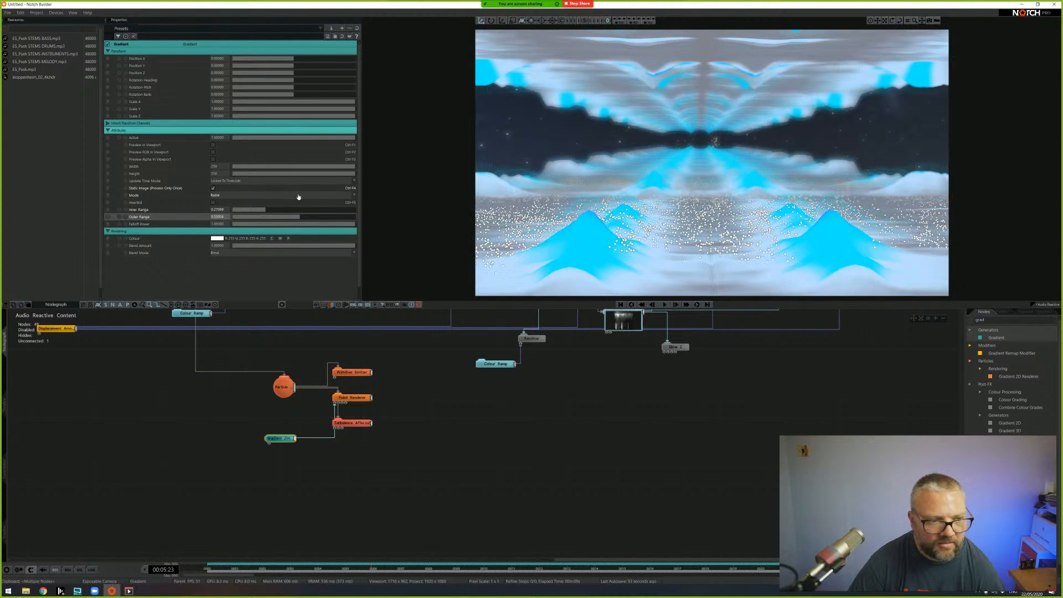
key("ctrl+F1")
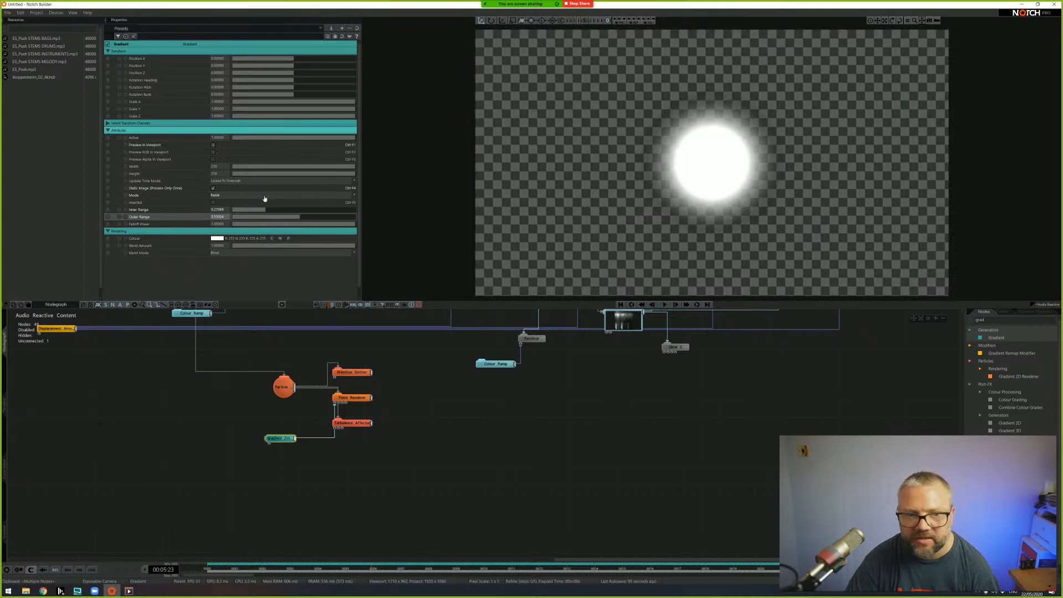
left_click_drag(277, 212, 217, 216)
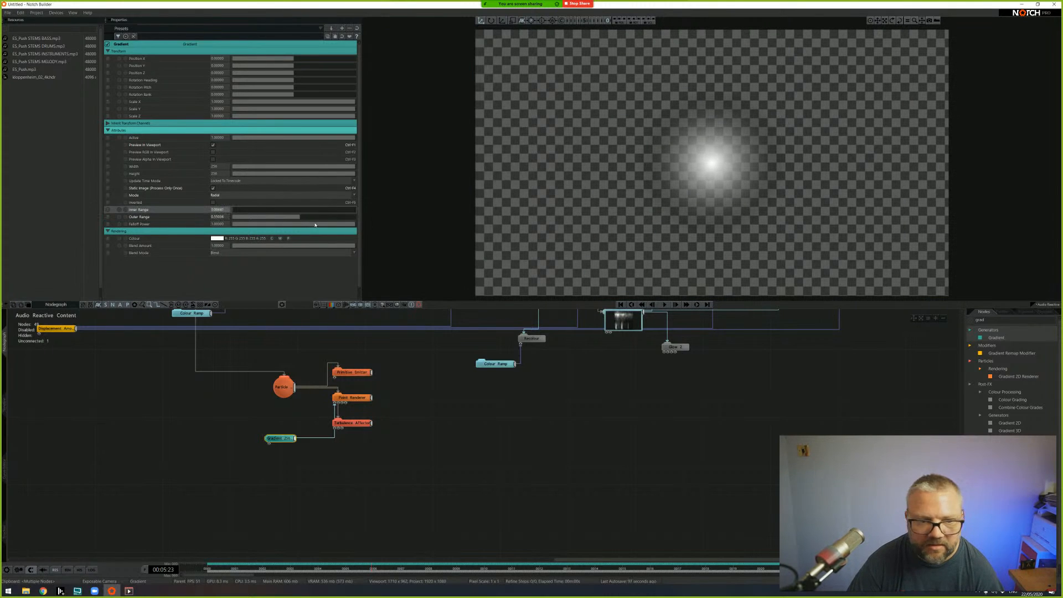
left_click_drag(302, 220, 326, 223)
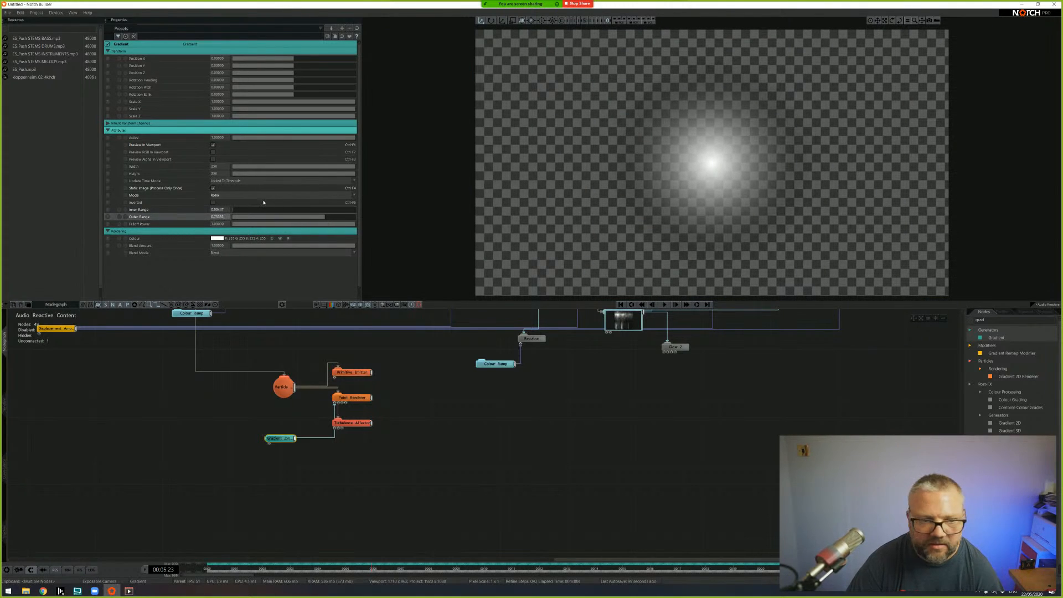
left_click_drag(244, 211, 241, 211)
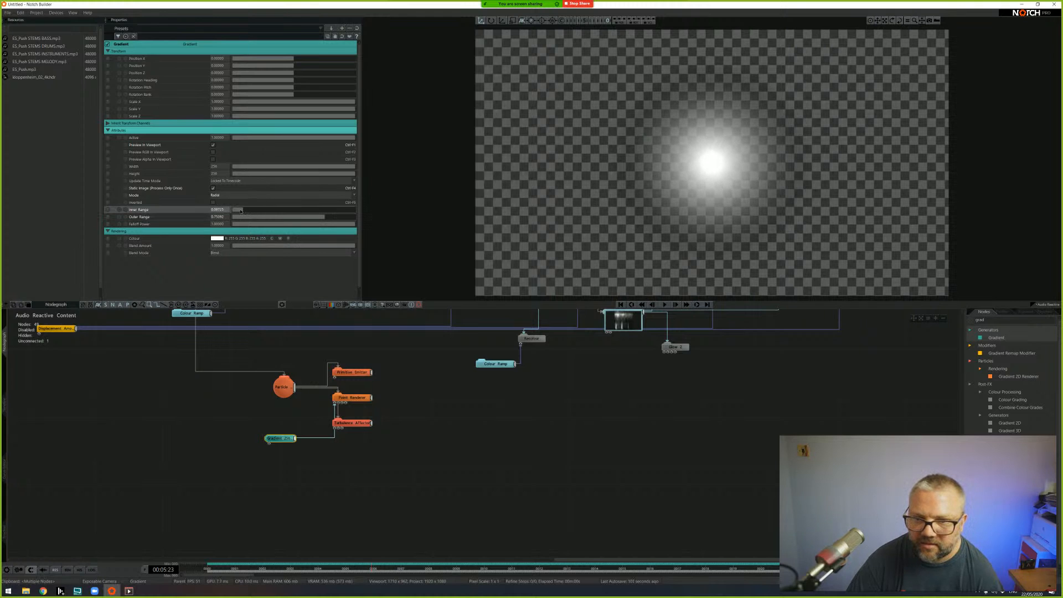
key("super")
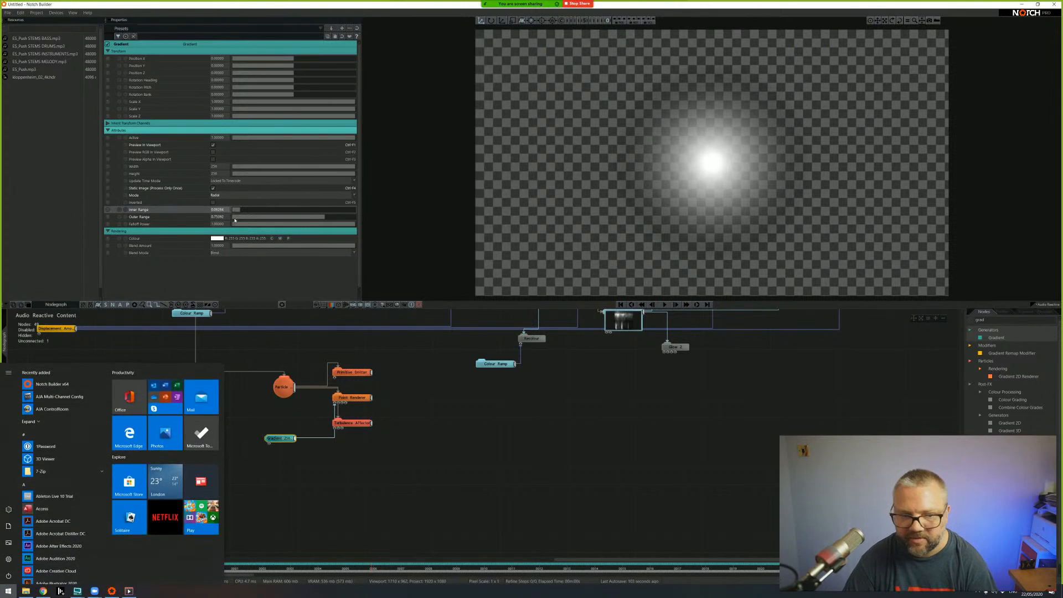
left_click(446, 256)
key("ctrl+F1")
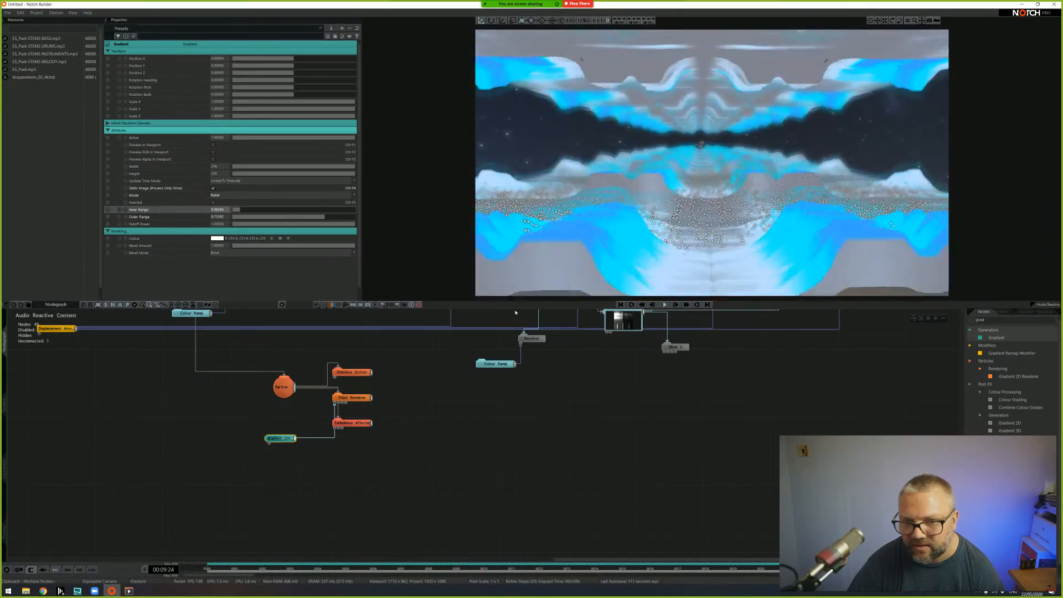
- Lower the Point Renderer's Particle Alpha to about 0.33
left_click(356, 373)
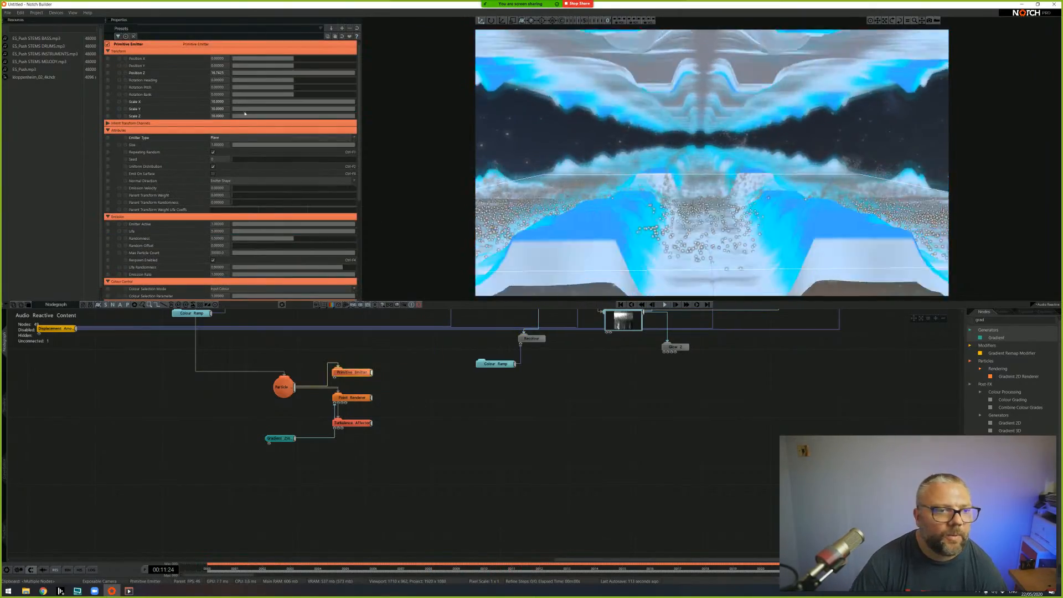
left_click(352, 398)
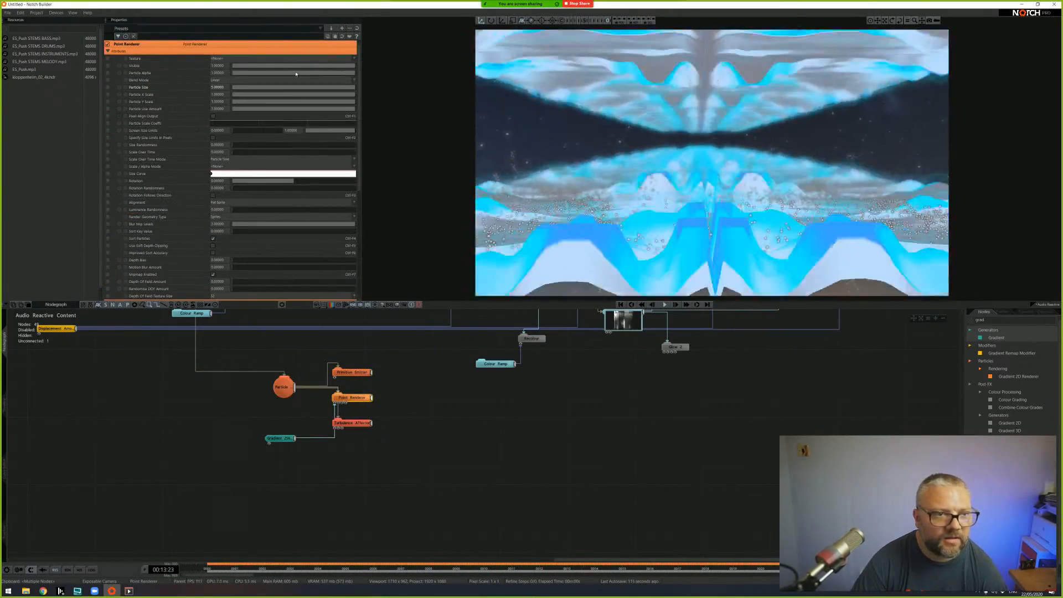
left_click_drag(348, 75, 277, 82)
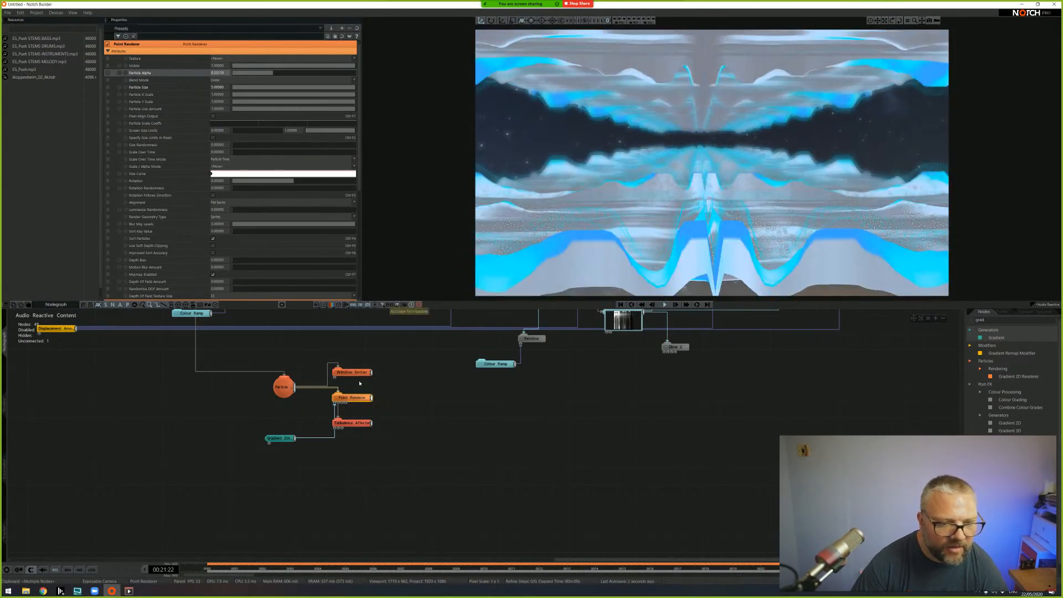
scroll(224, 210, "down", 1)
scroll(225, 207, "up", 1)
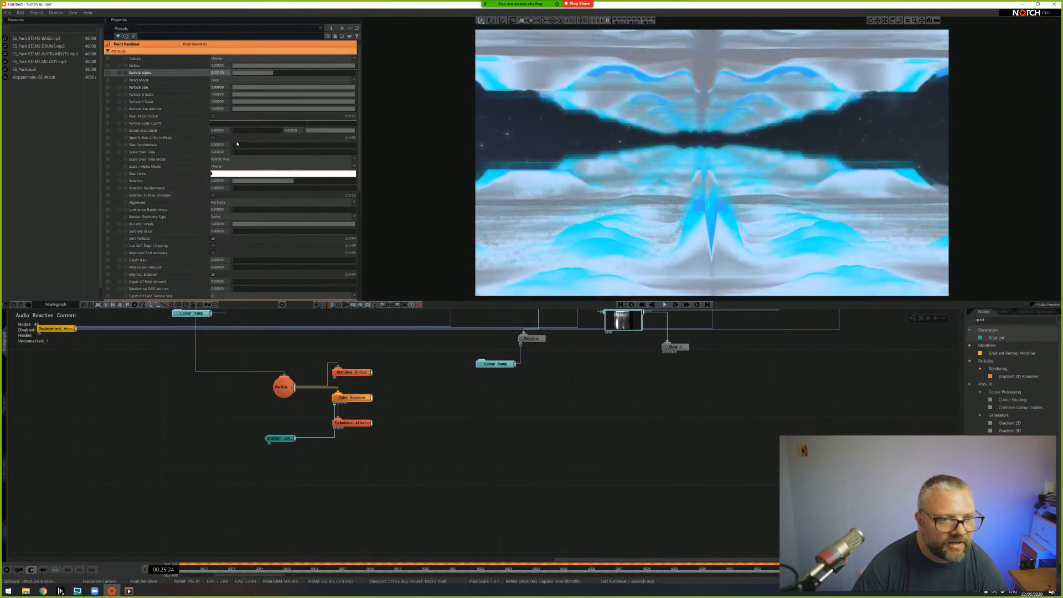
- Set the Point Renderer's Size Randomness to 1 and the Primitive Emitter's Randomness to about 0.71
left_click_drag(249, 148, 446, 154)
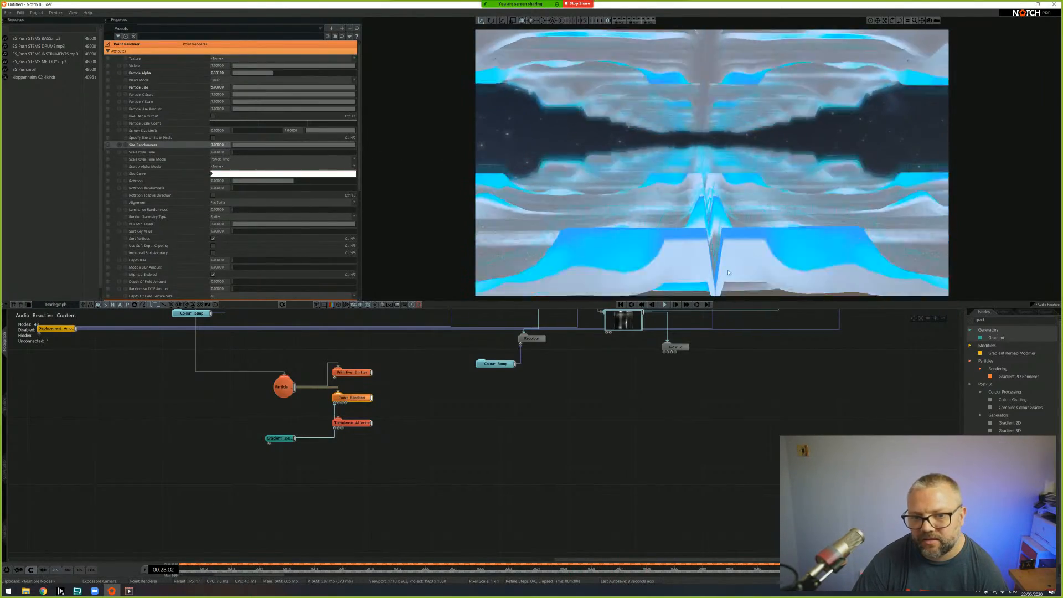
left_click(354, 372)
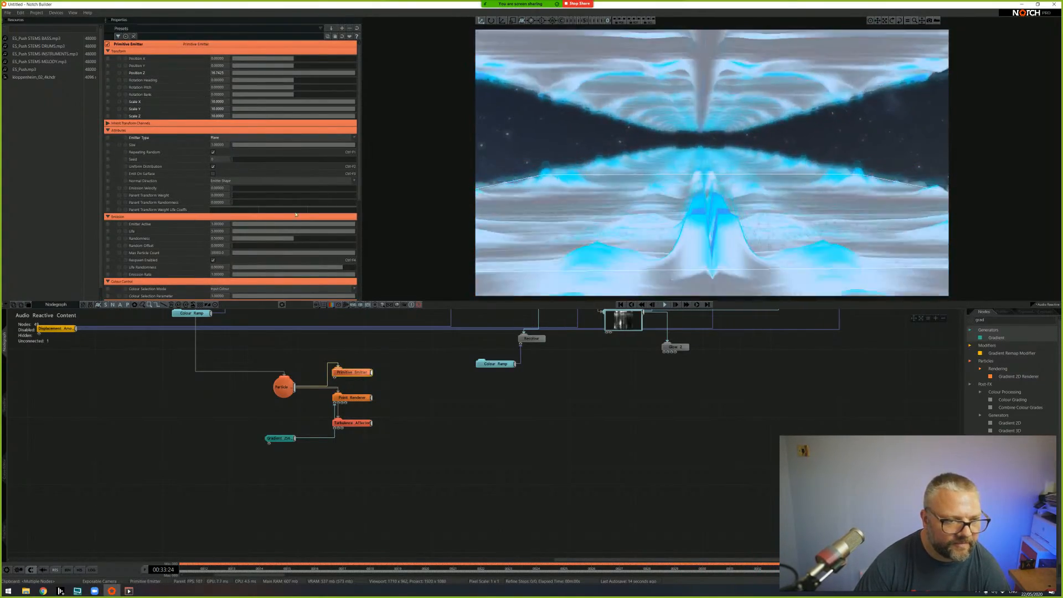
left_click_drag(295, 242, 320, 242)
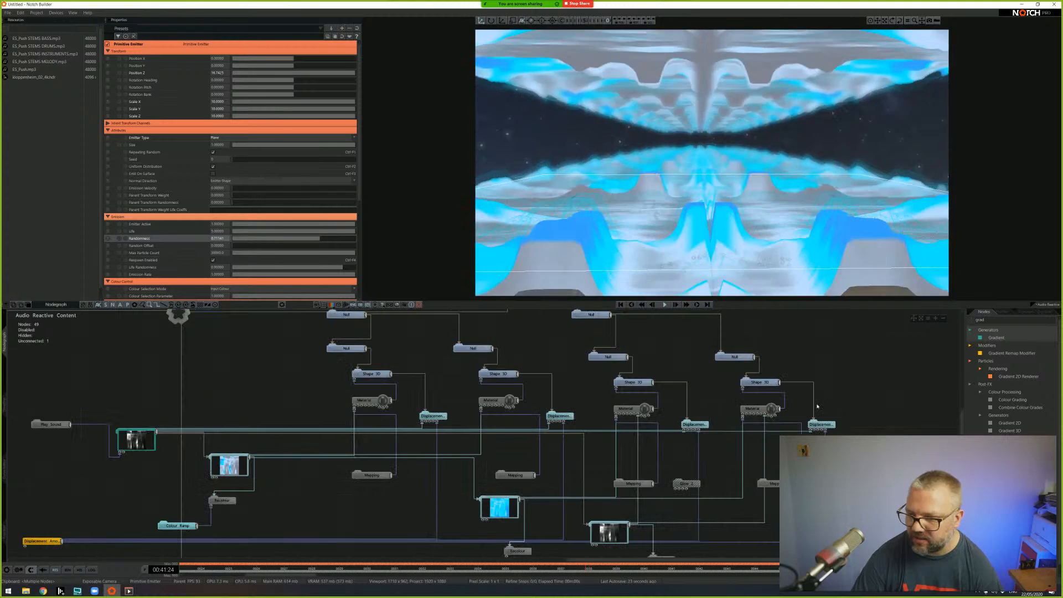
- Add a Glow 2 post effect to the Root and reduce its Intensity to about 0.2 and Blend Amount to about 0.28
key("BackSpace")
key("BackSpace")
key("BackSpace")
key("BackSpace")
type("glow")
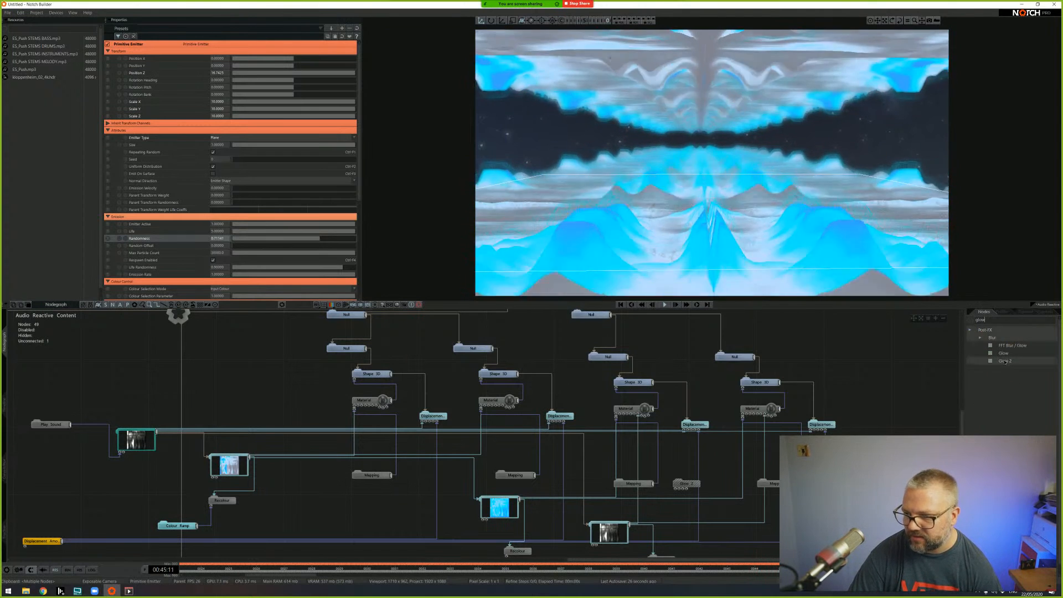
left_click_drag(1004, 361, 202, 339)
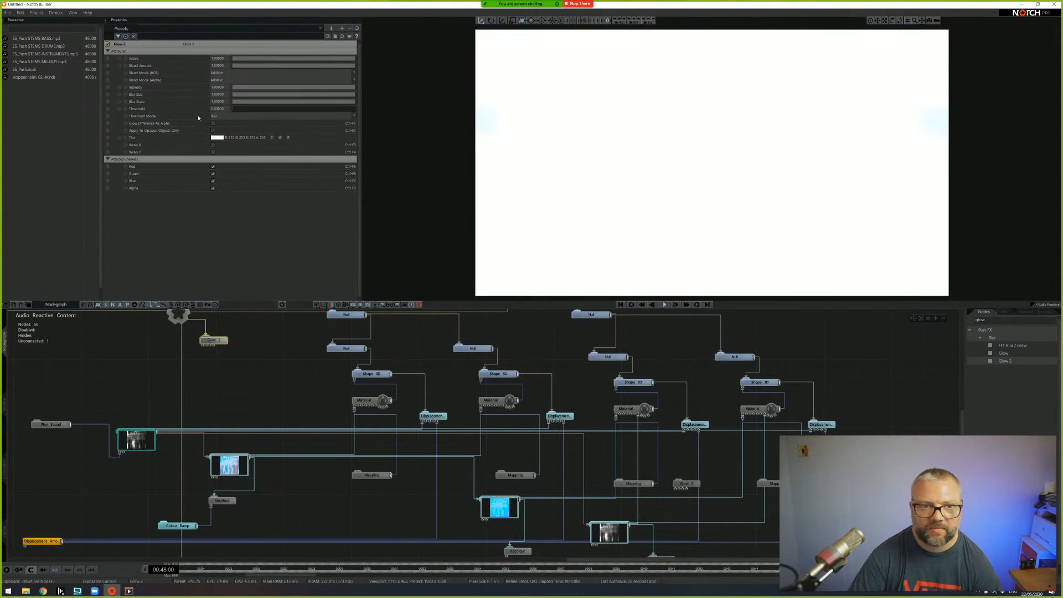
left_click_drag(349, 65, 267, 72)
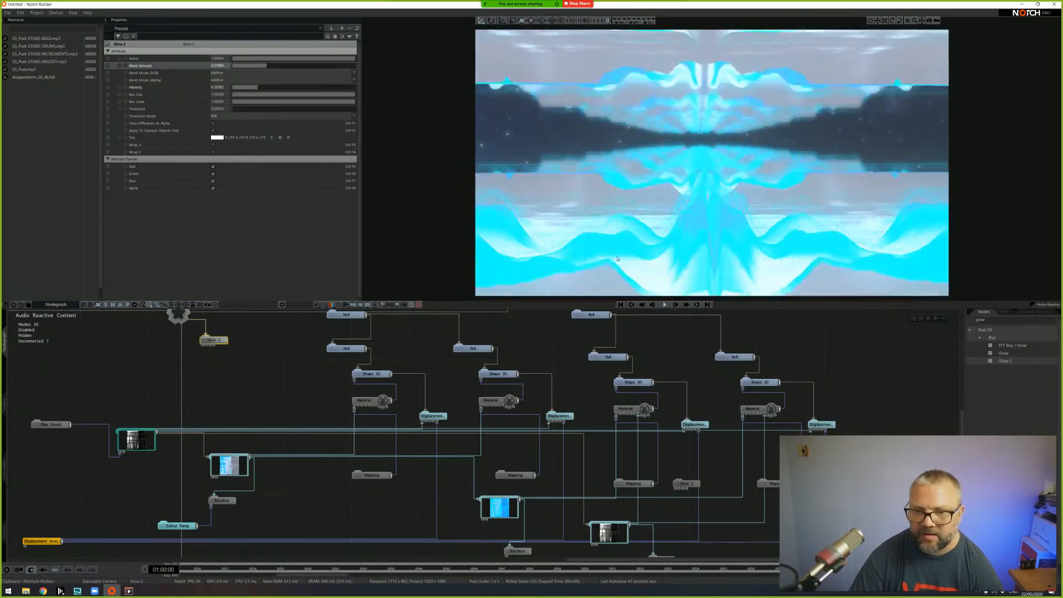
- Move the Exposable Camera forward by setting its Position Z to about 4.4
middle_click_drag(316, 363, 306, 476)
left_click(136, 328)
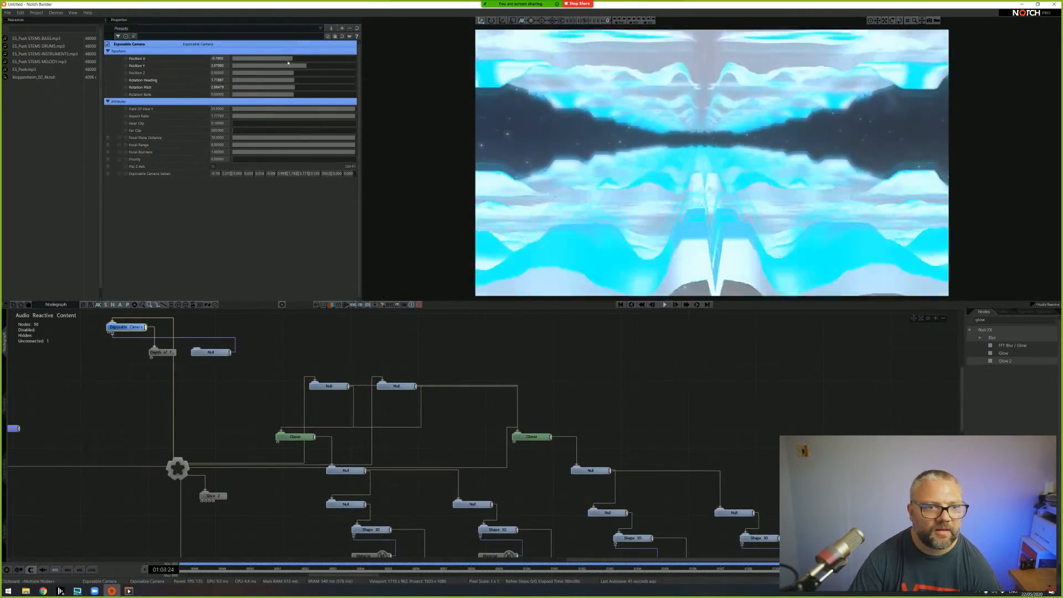
left_click_drag(295, 75, 321, 75)
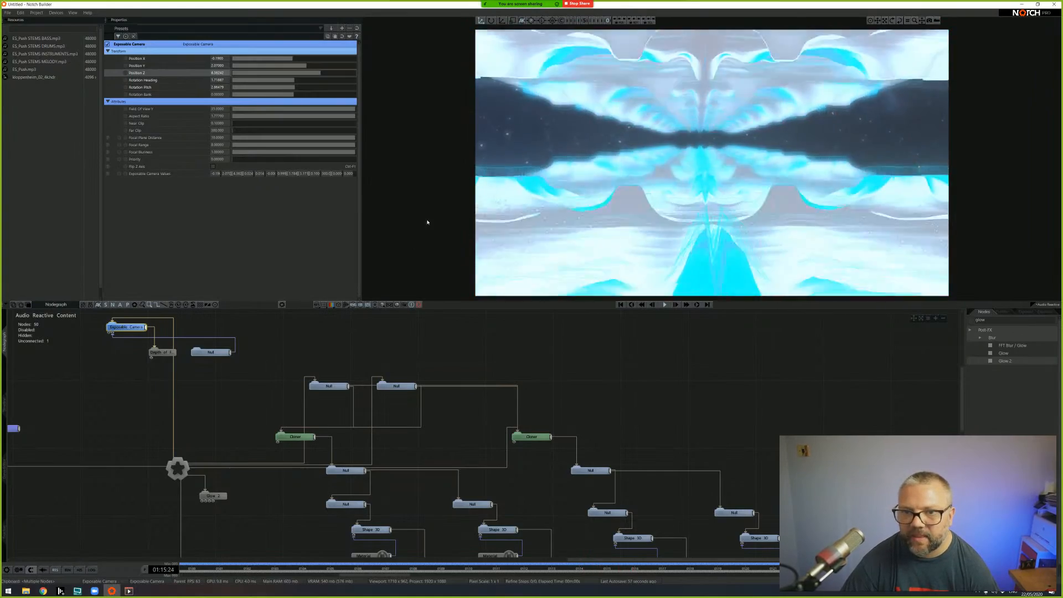
- Raise the Point Renderer's Particle Alpha and lower the Gradient's Outer Range to about 0.5
middle_click_drag(373, 547, 377, 454)
mouse_move(266, 555)
middle_mouse_down()
mouse_move(313, 496)
mouse_move(361, 382)
middle_mouse_up()
middle_click_drag(467, 497, 387, 403)
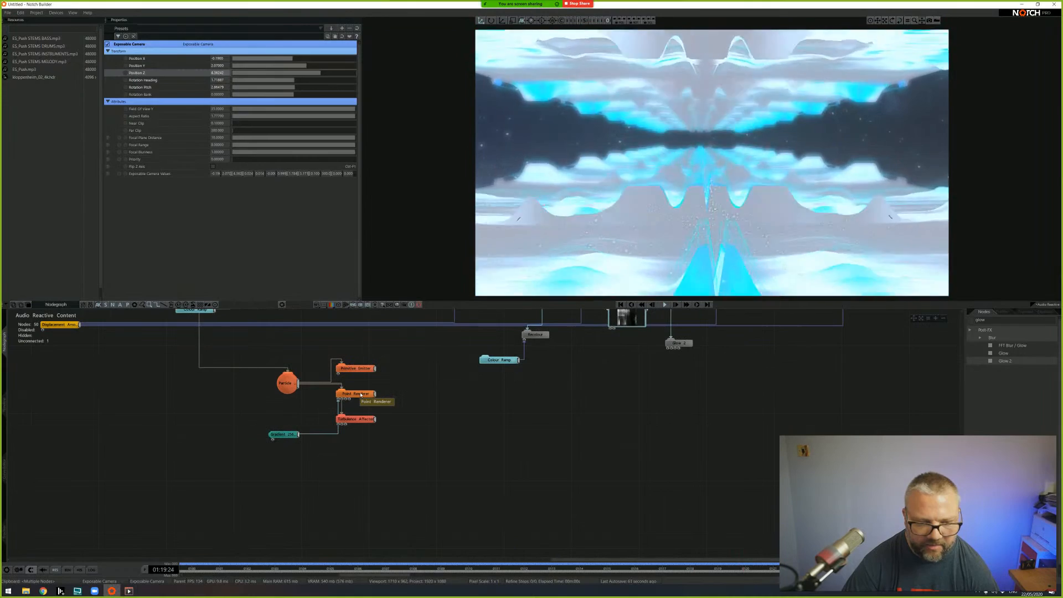
left_click(360, 395)
left_click_drag(272, 73, 334, 84)
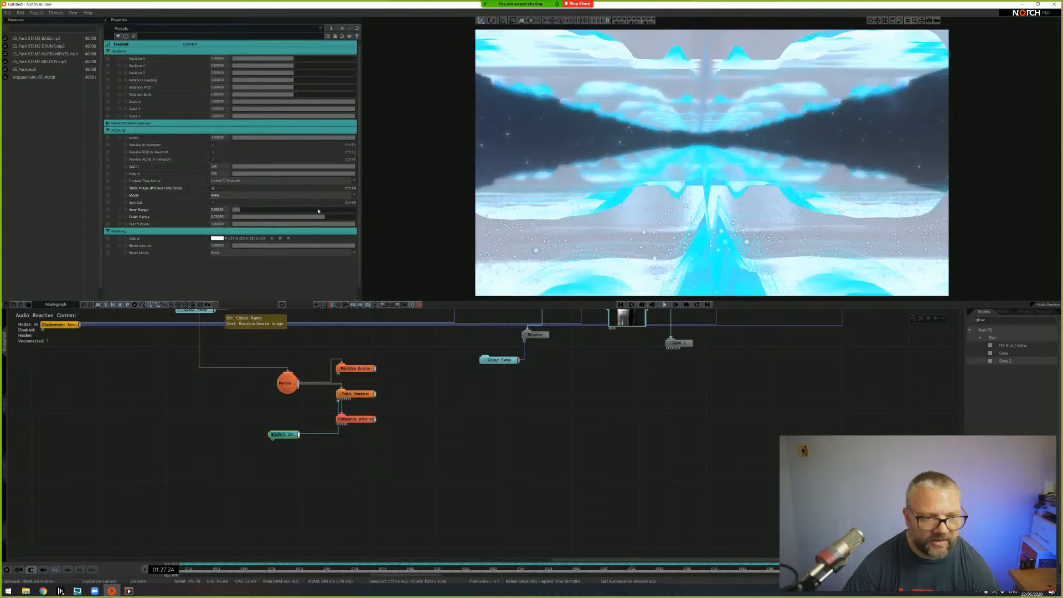
left_click_drag(324, 220, 294, 219)
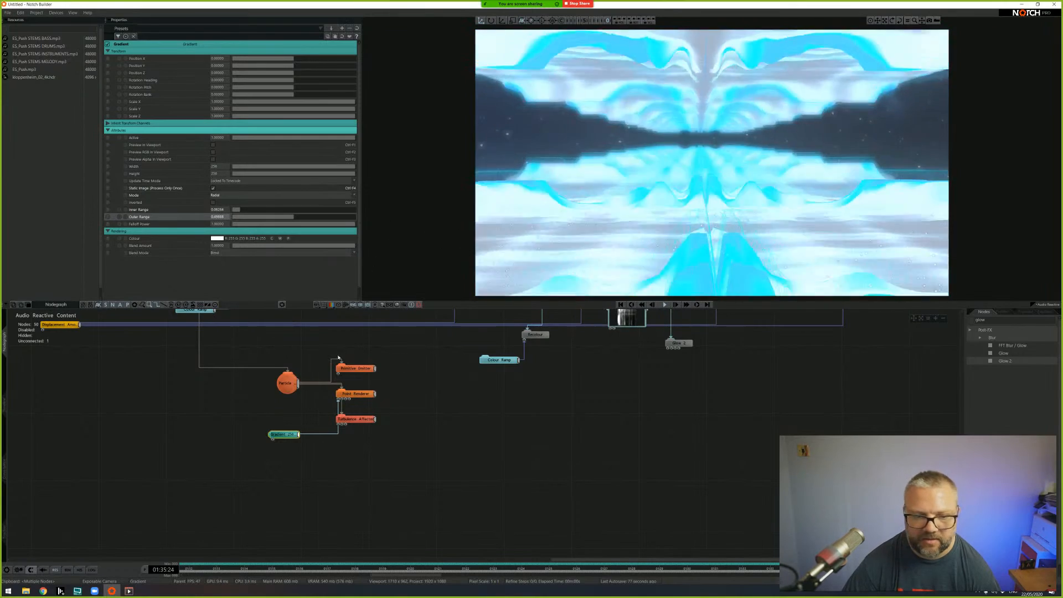
- Switch the viewport to the orbit view and set the Primitive Emitter's Scale Z to 30
key("5")
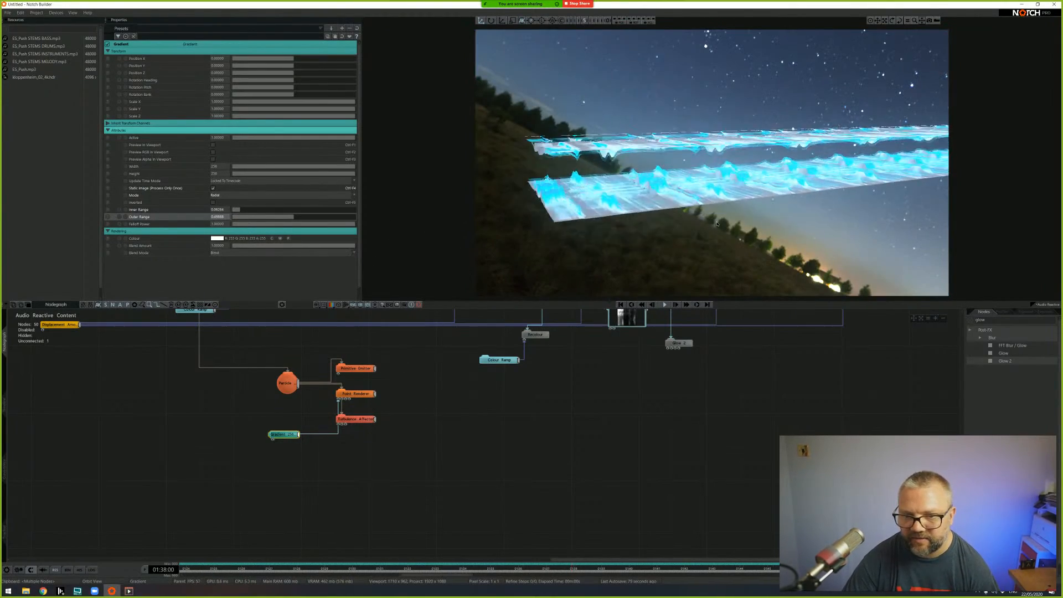
left_click(358, 369)
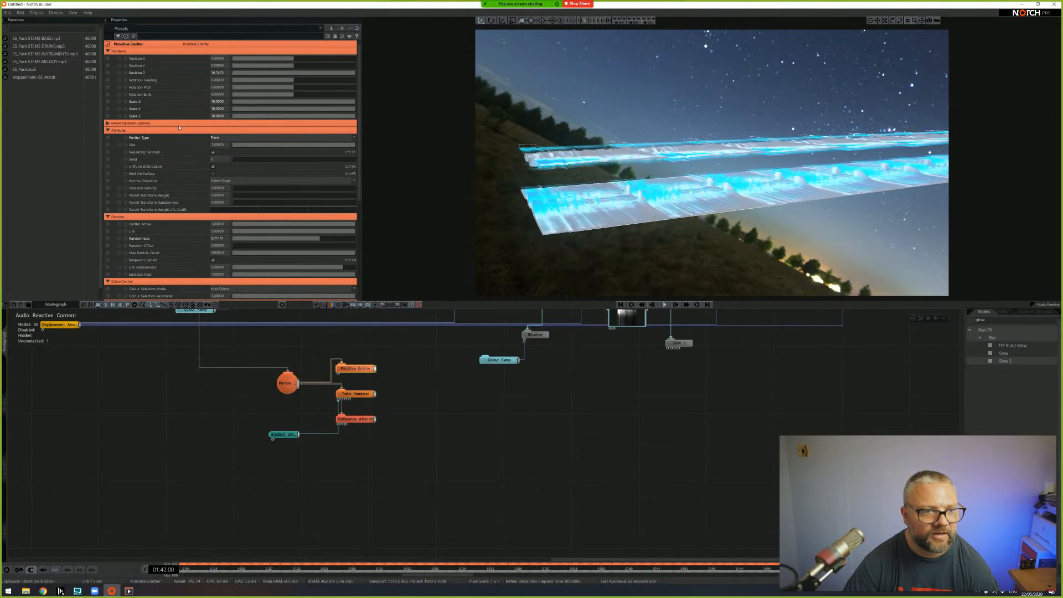
double_click(217, 116)
type("30")
key("Return")
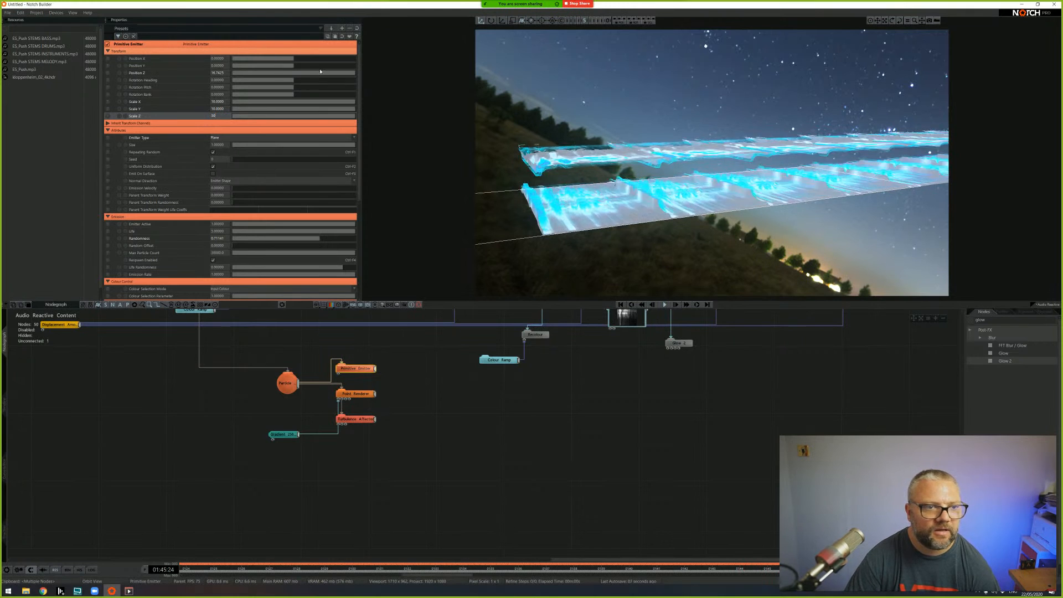
- Increase the Primitive Emitter's Position Z to shift it further along the terrain, and return the viewport to the scene camera
left_click_drag(353, 74, 472, 76)
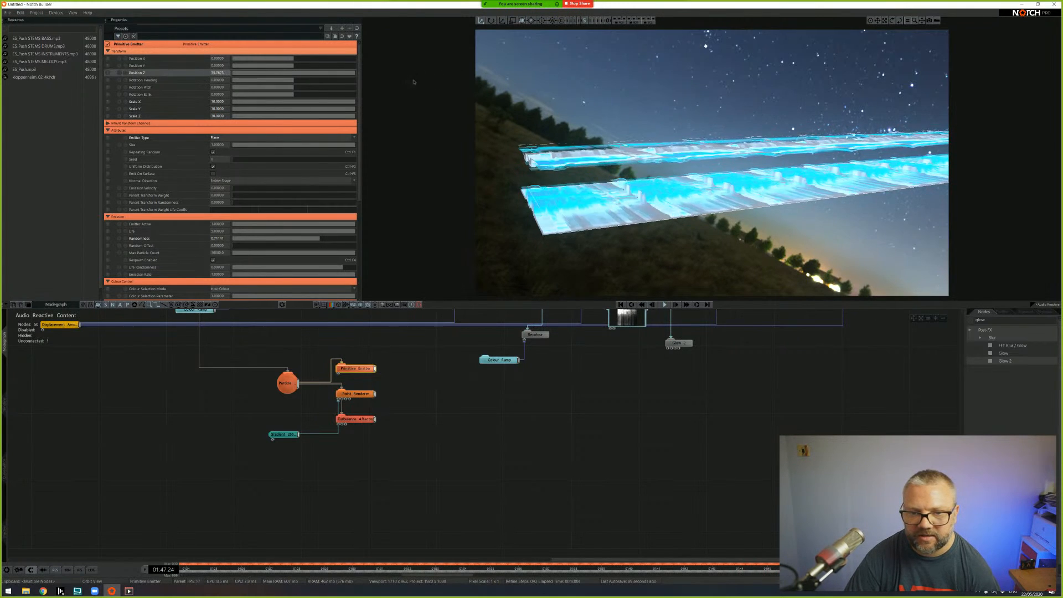
left_click_drag(484, 88, 465, 90)
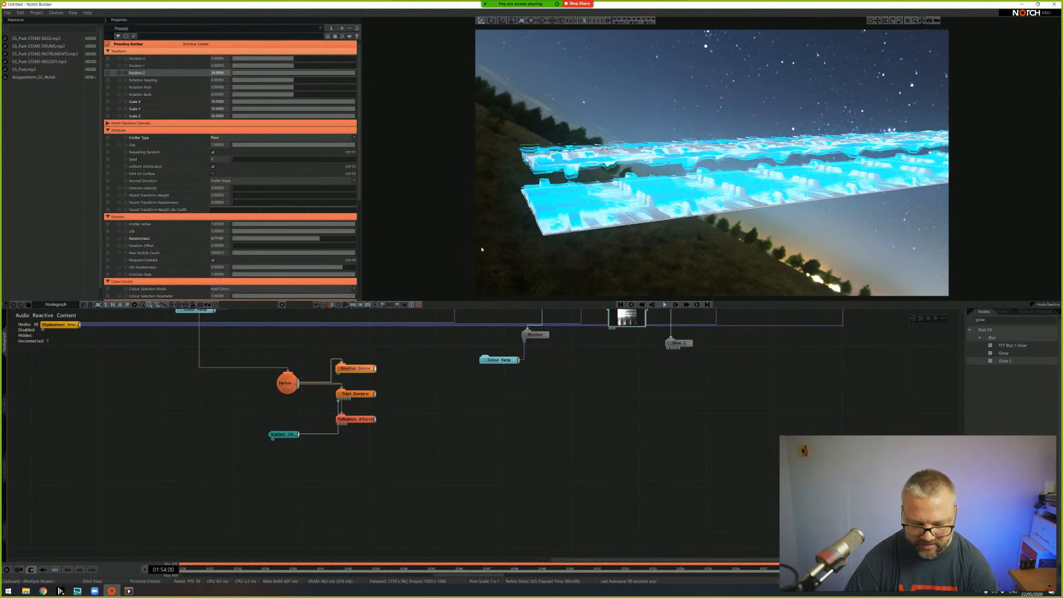
key("0")
left_click(675, 365)
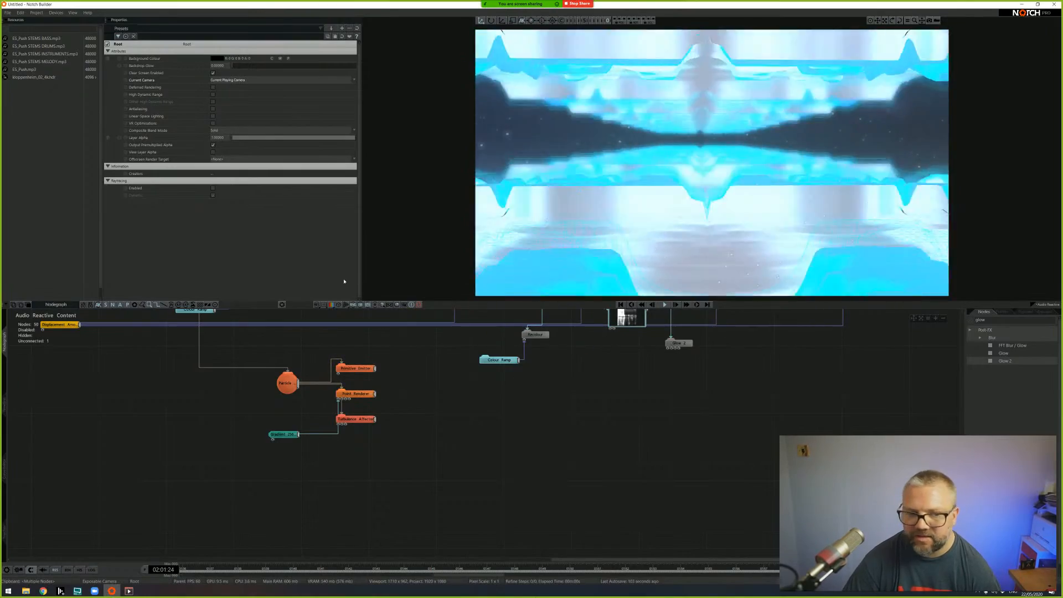
- Add ES_Push STEMS BASS.mp3 to the nodegraph as a Play Sound node and place it under the existing Play Sound node
middle_click_drag(130, 373, 245, 393)
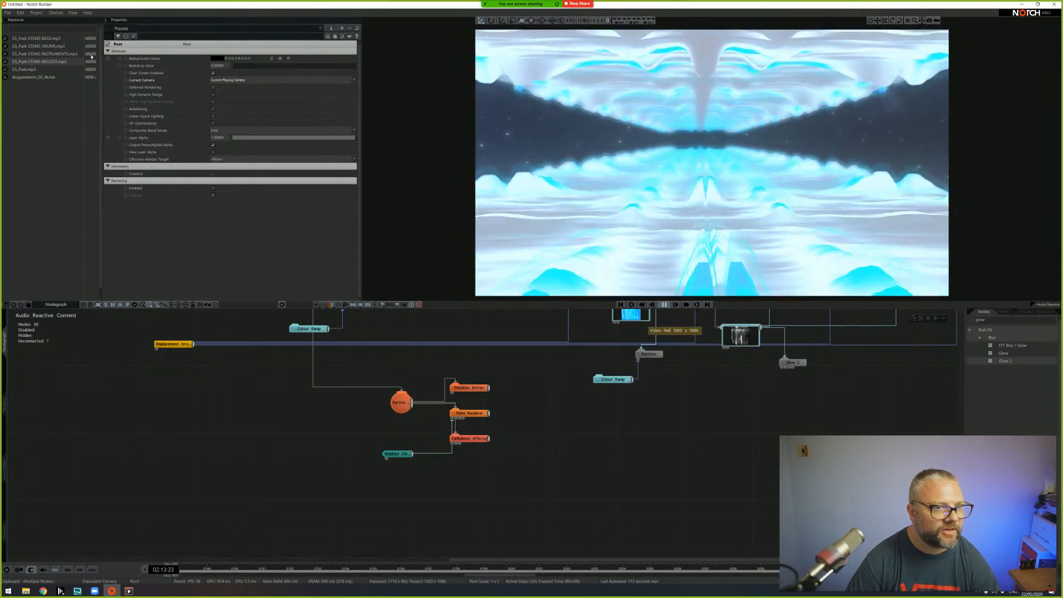
left_click_drag(45, 39, 203, 426)
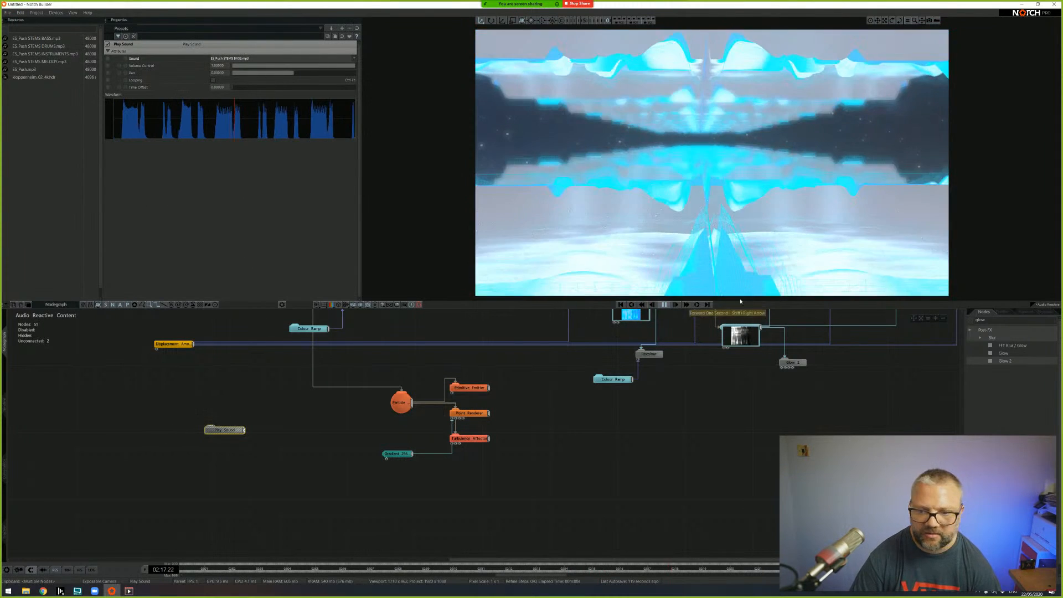
middle_click_drag(354, 380, 390, 452)
left_click_drag(260, 503, 209, 335)
middle_click_drag(270, 335, 326, 413)
left_click_drag(273, 410, 221, 346)
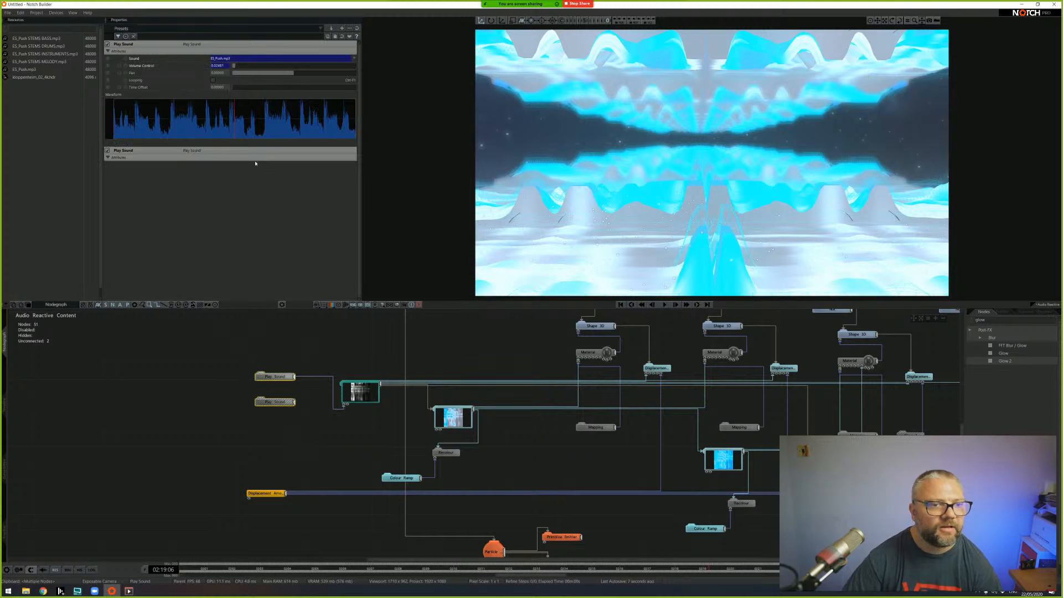
- Lower the bass Play Sound's Volume Control to the near-zero level of the existing Play Sound and resume playback
left_click(276, 373)
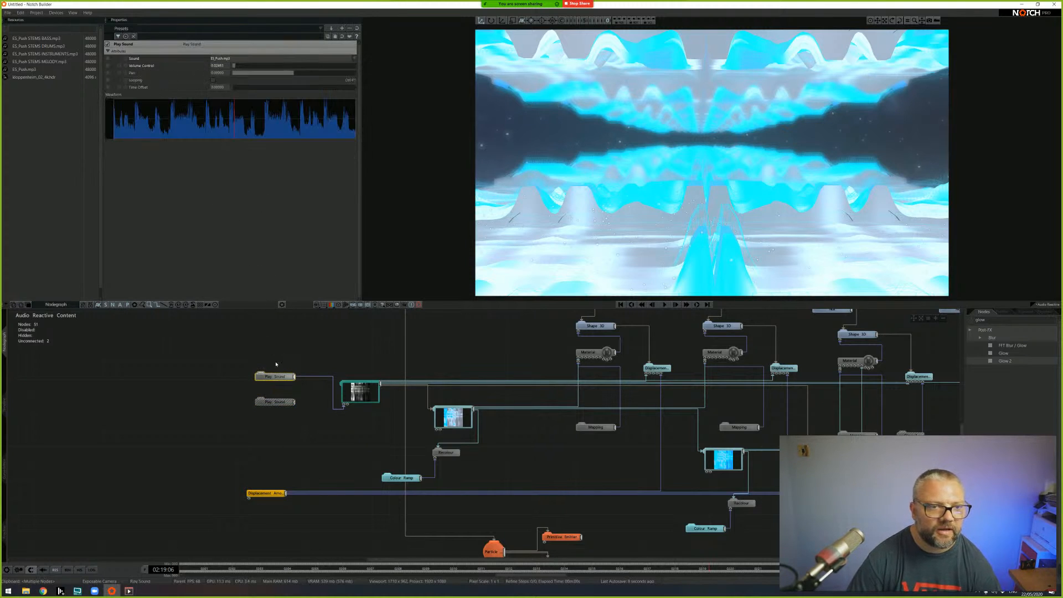
double_click(221, 67)
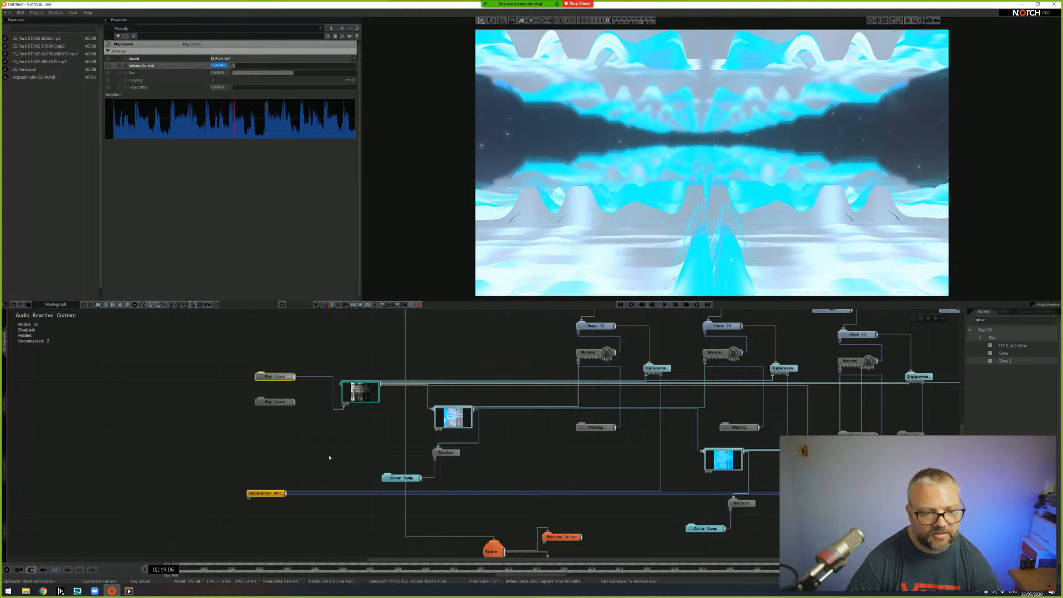
left_click(275, 402)
type("0")
key("Return")
left_click(665, 305)
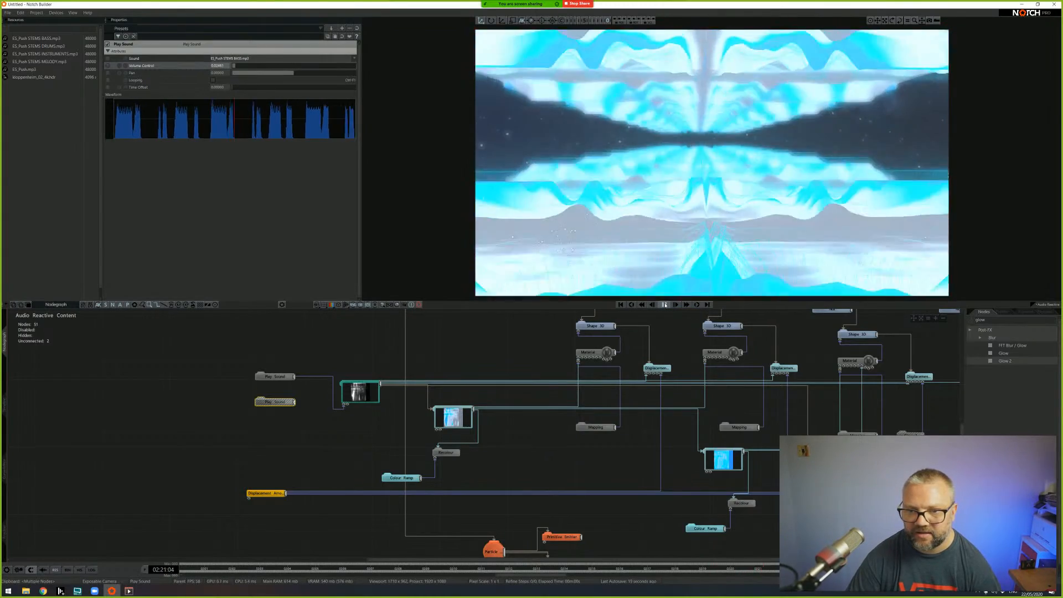
- Move the bass Play Sound node down near the particle nodes and connect it to a new Sound Modifier
left_click_drag(282, 402, 272, 554)
middle_click_drag(354, 516, 360, 359)
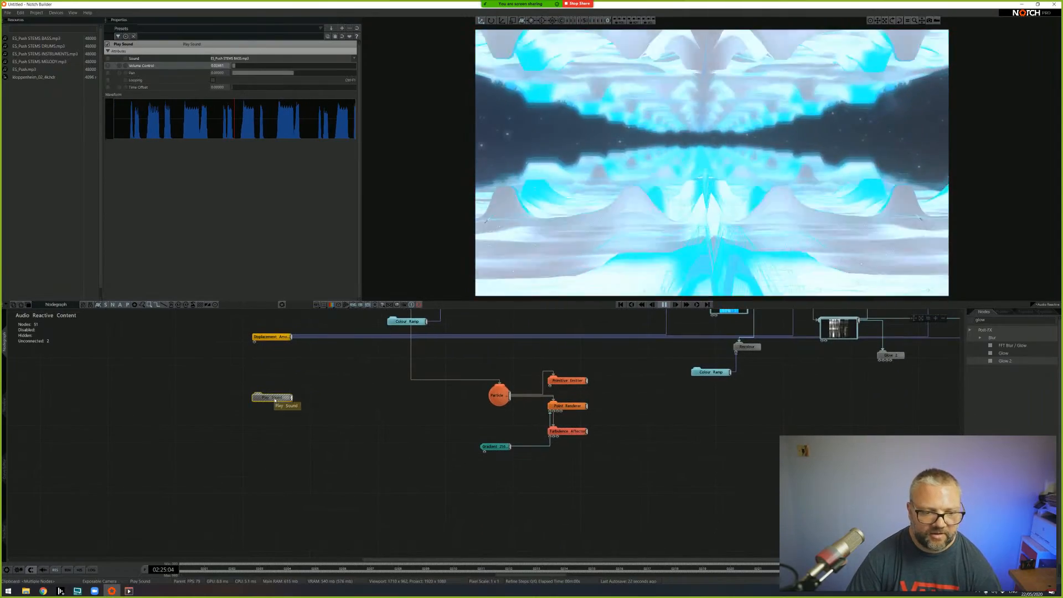
left_click_drag(270, 398, 278, 473)
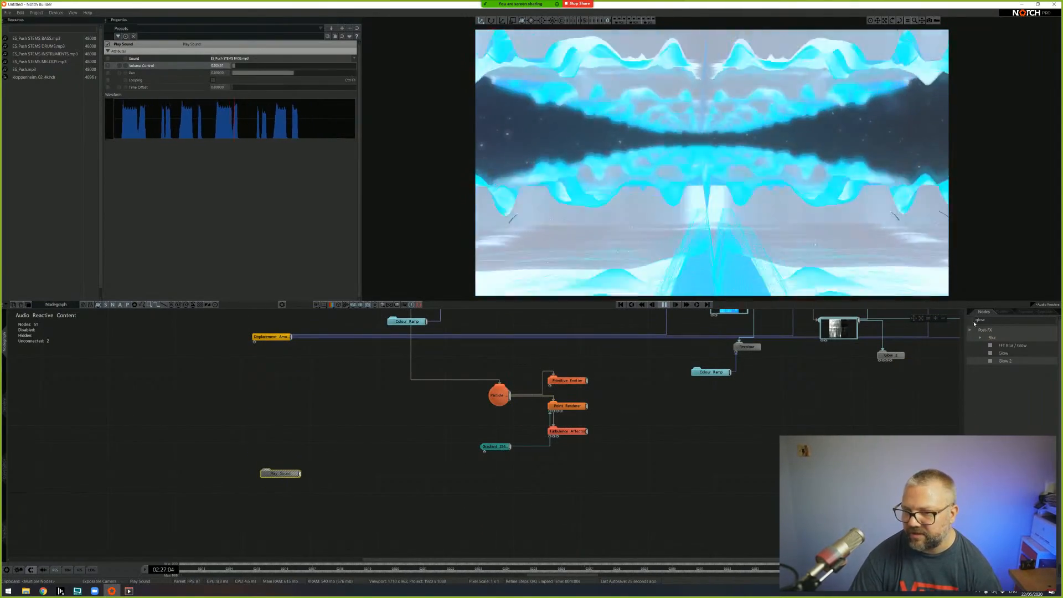
left_click(997, 321)
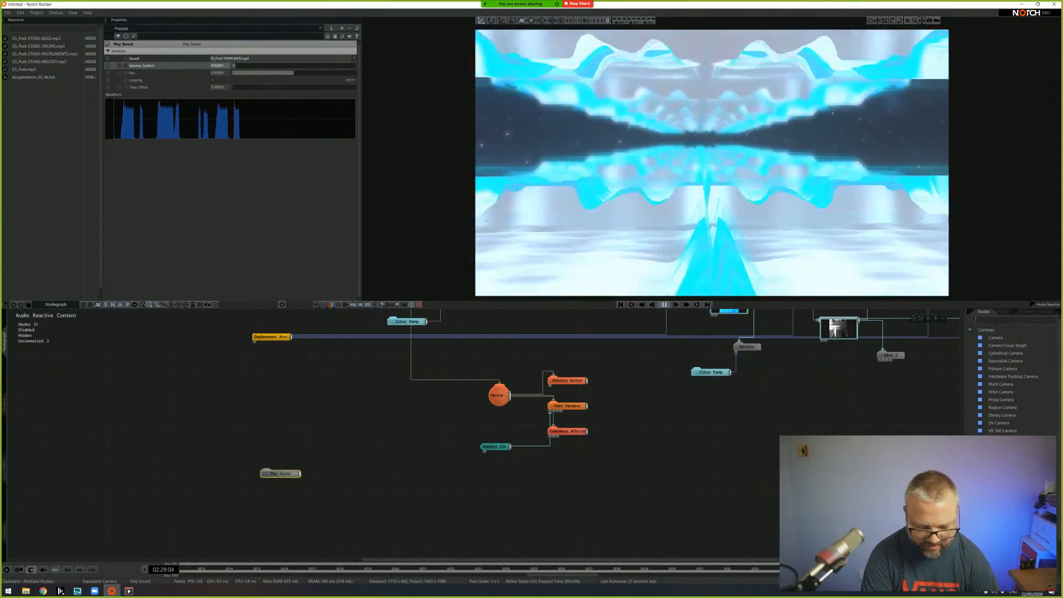
type("sound")
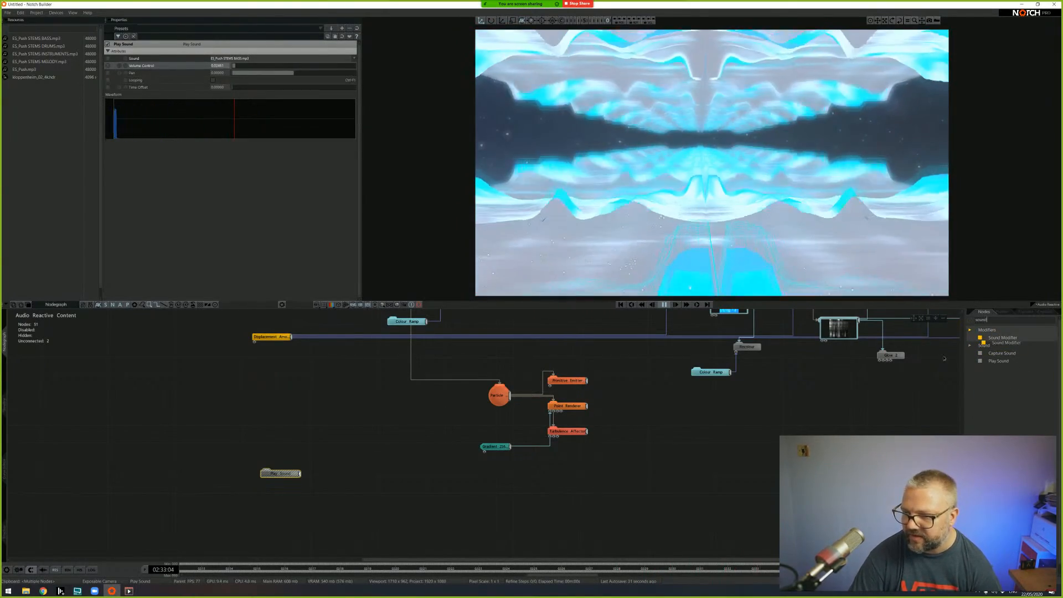
left_click_drag(353, 446, 353, 446)
left_click_drag(299, 474, 369, 448)
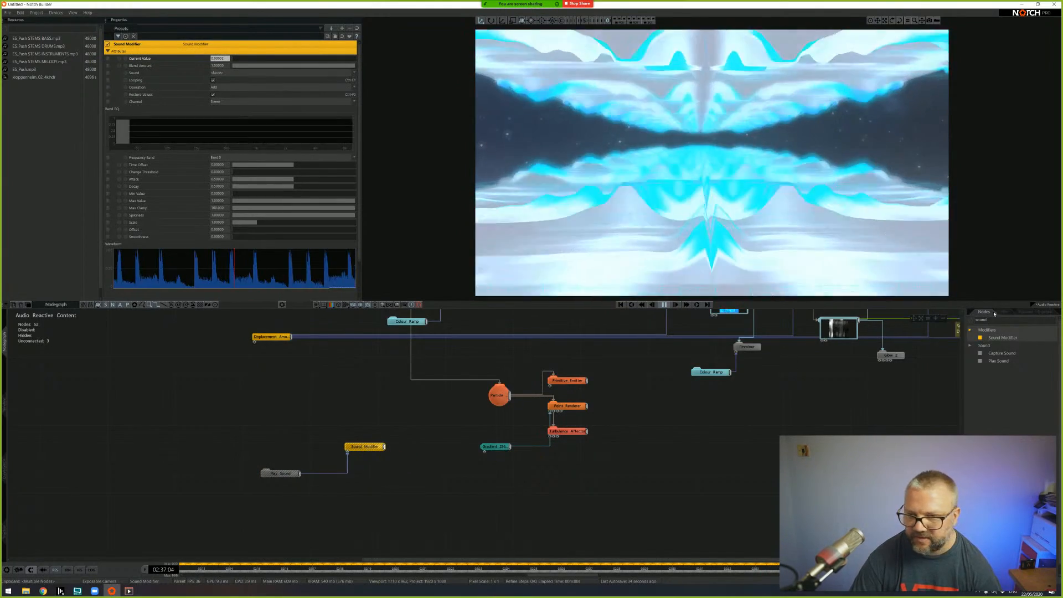
- Add a particle Velocity Affector below the particle nodes and move the Turbulence Affector beside the Primitive Emitter
left_click(1000, 320)
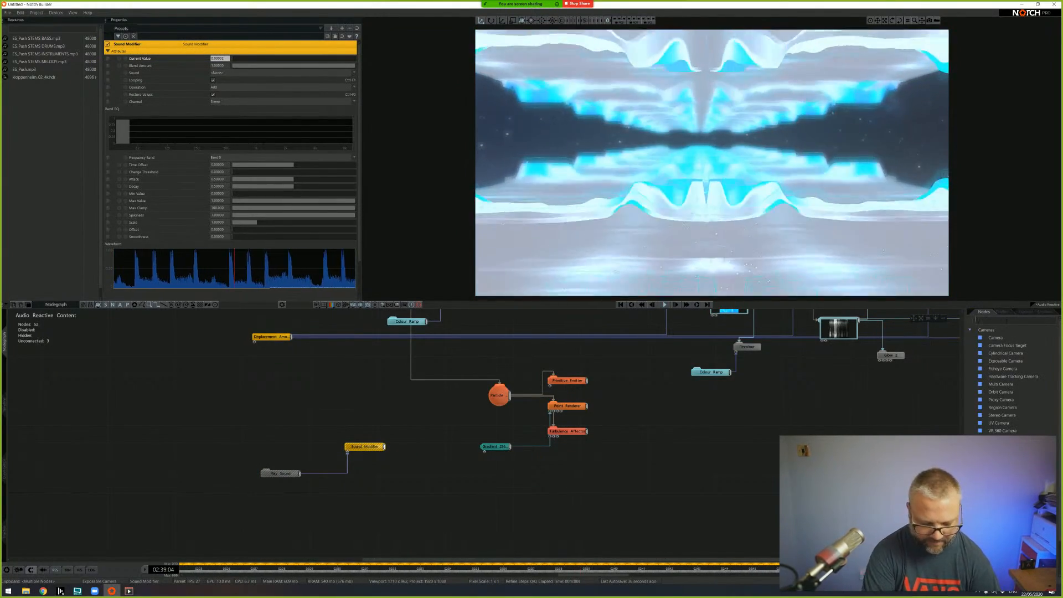
type("vel")
left_click_drag(1005, 408, 575, 463)
right_click(571, 430)
left_click(621, 402)
left_click(621, 402)
left_click_drag(573, 432, 623, 382)
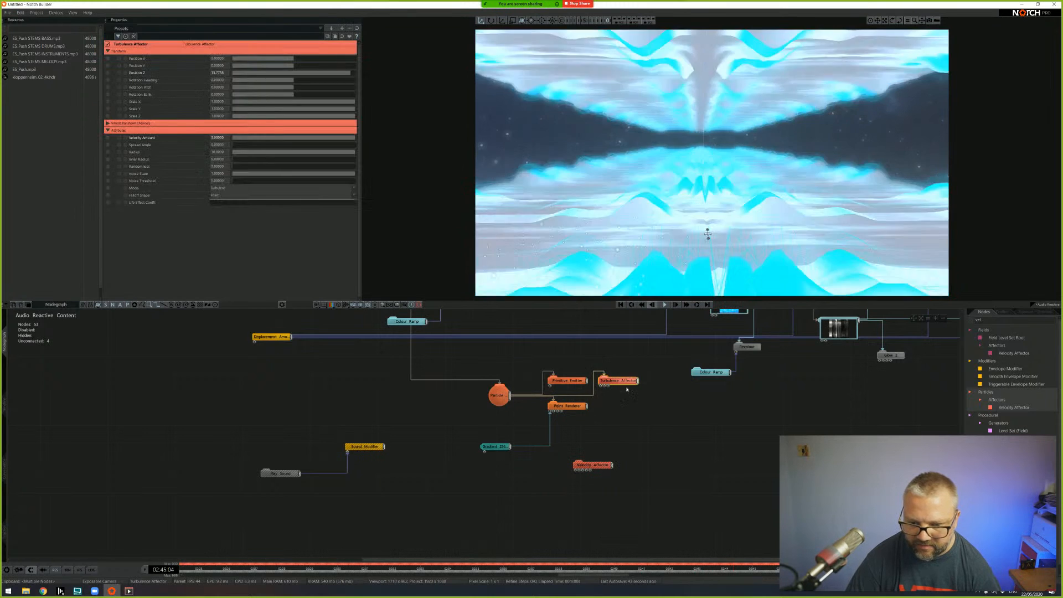
- Connect the Velocity Affector to the Particle Root beneath the Turbulence Affector and tidy the neighbouring emitter and renderer nodes
left_click_drag(591, 468, 617, 409)
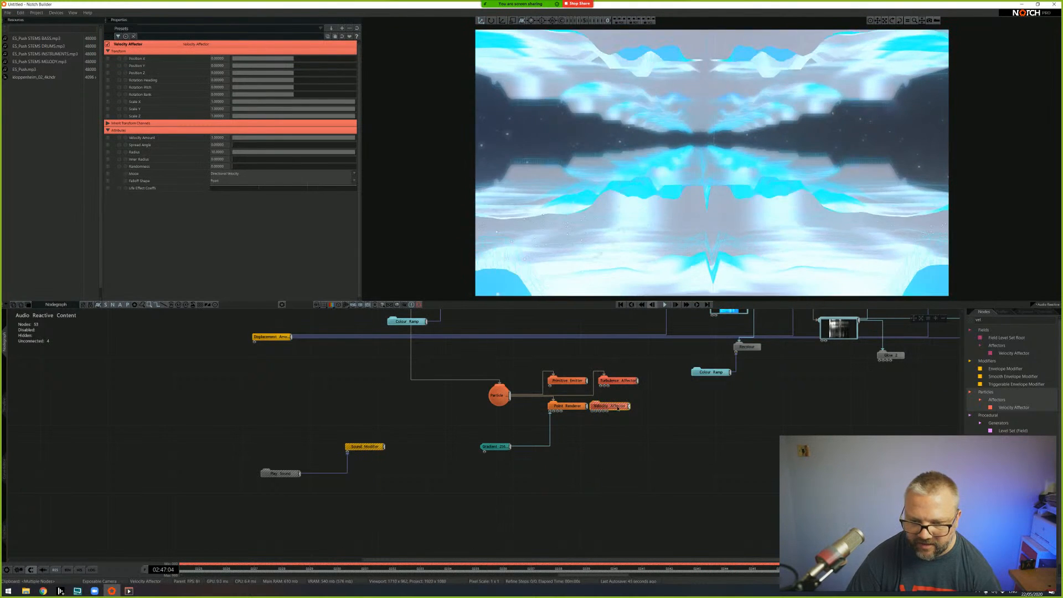
left_click_drag(569, 381, 563, 410)
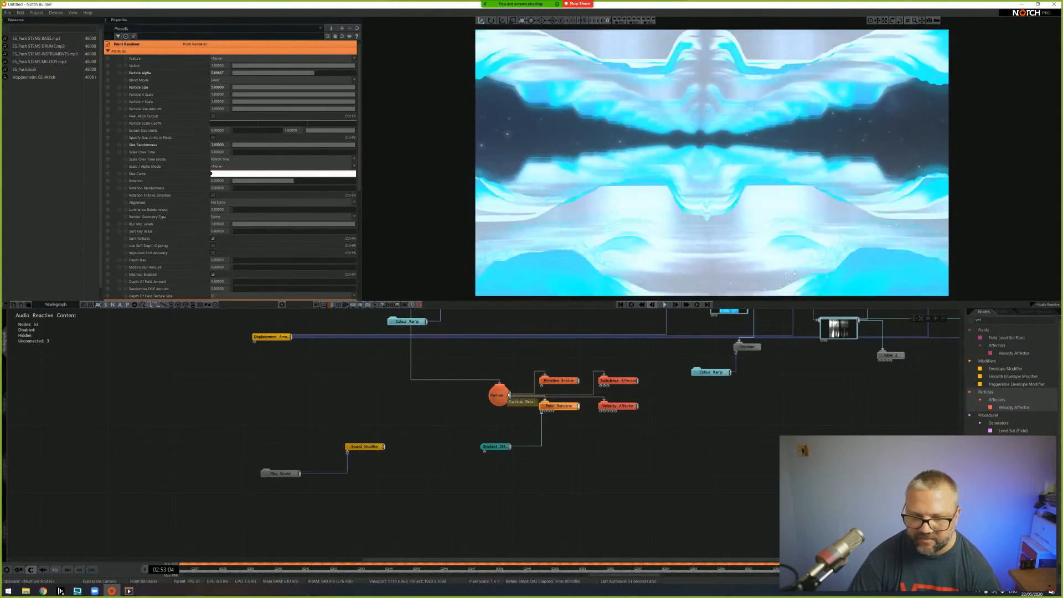
left_click(619, 407)
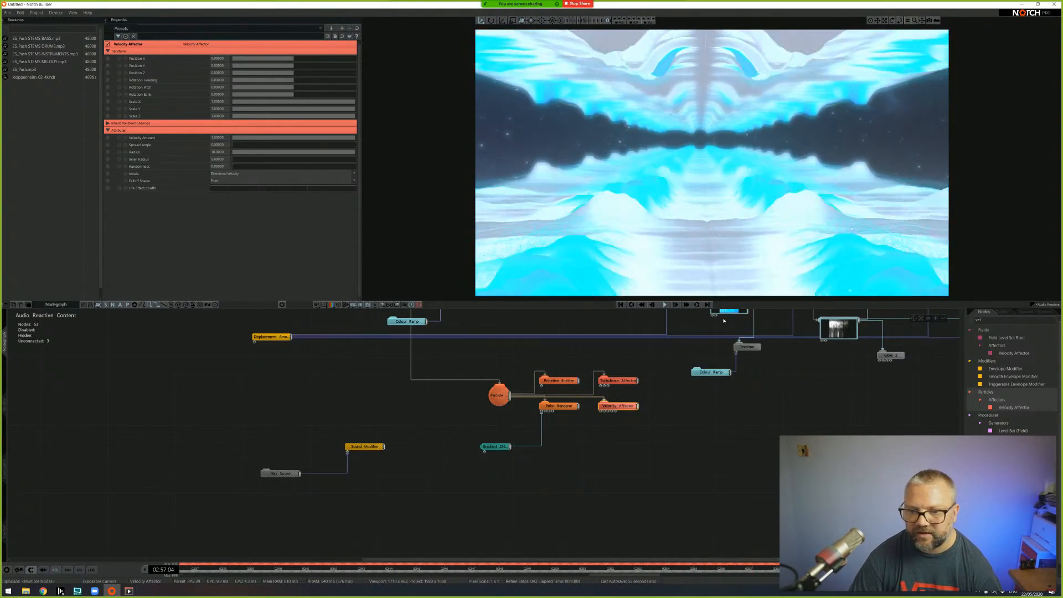
- Examine the placement of the Primitive Emitter and Velocity Affector relative to the landscape from a free orbit view
key("5")
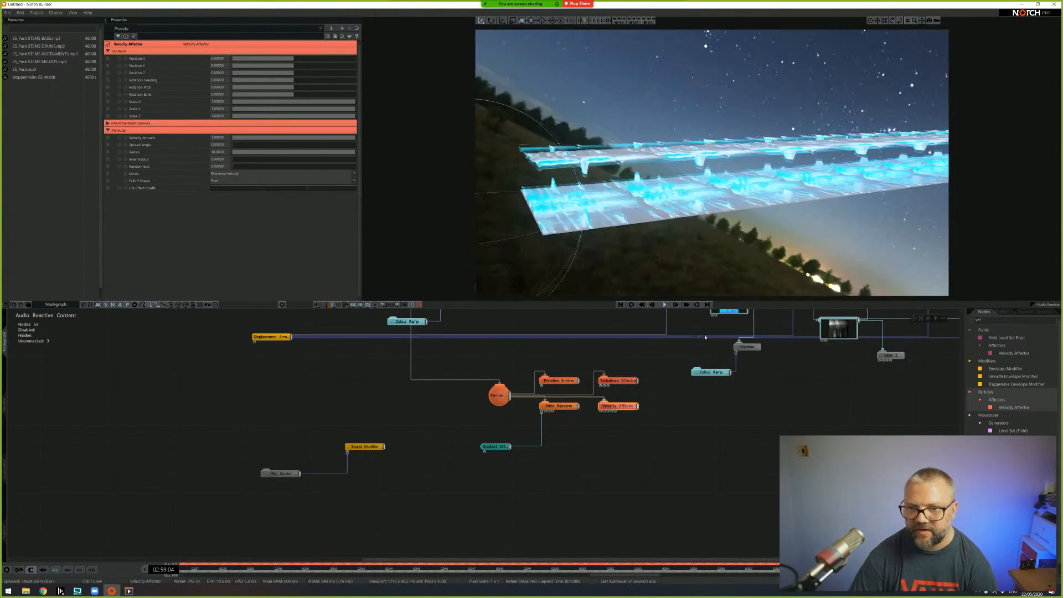
right_click_drag(713, 255, 598, 215)
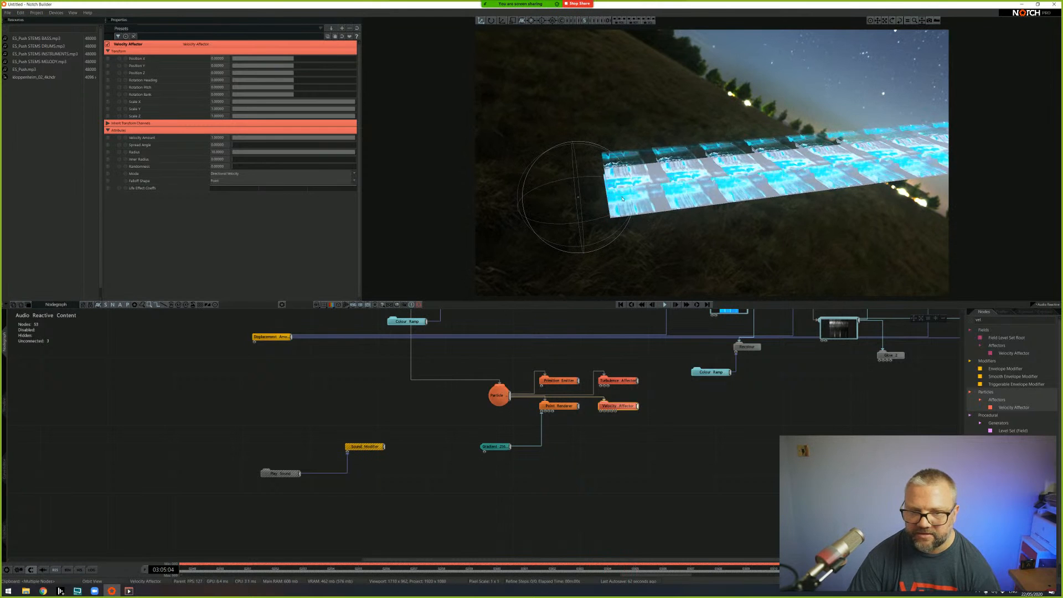
left_click(559, 381)
right_click_drag(686, 268, 739, 181)
left_click_drag(605, 204, 900, 195)
key("ctrl+z")
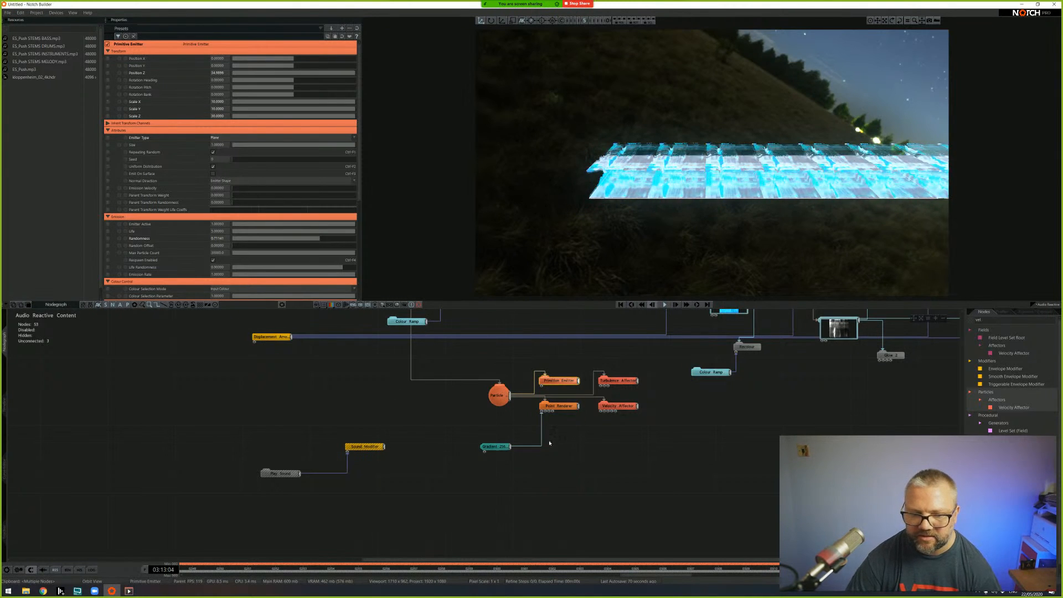
left_click(623, 407)
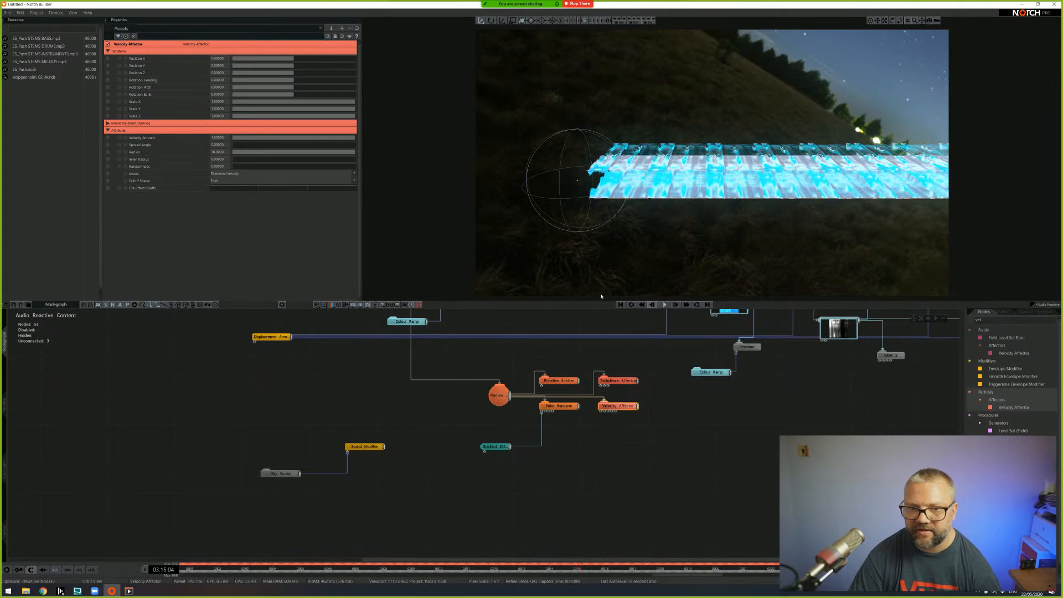
left_click_drag(517, 193, 819, 168)
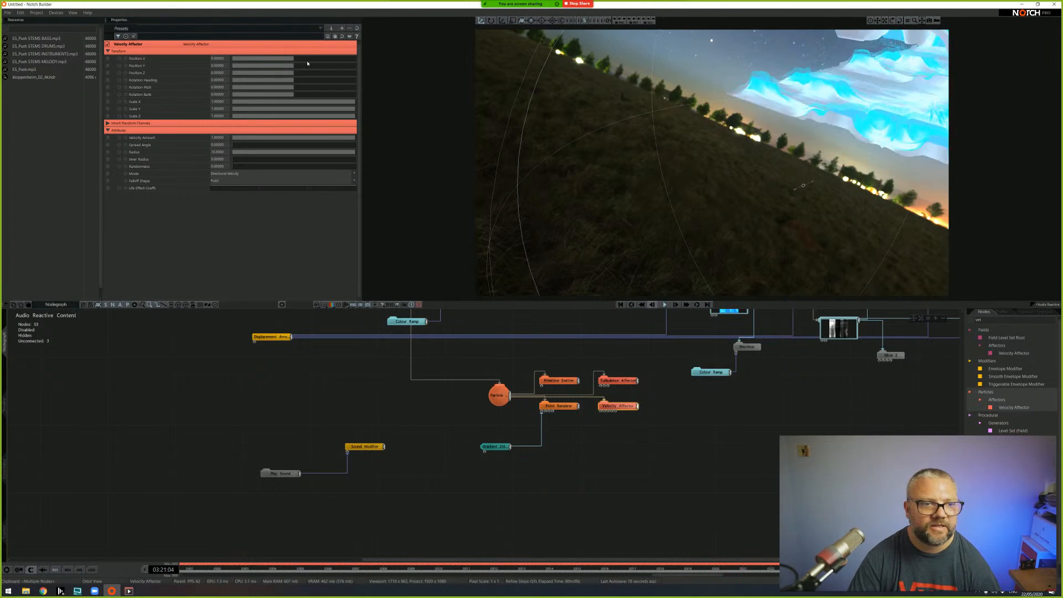
- Set the Velocity Affector's Rotation Pitch to -90 and its Falloff Shape to Plane
left_click_drag(296, 89, 263, 89)
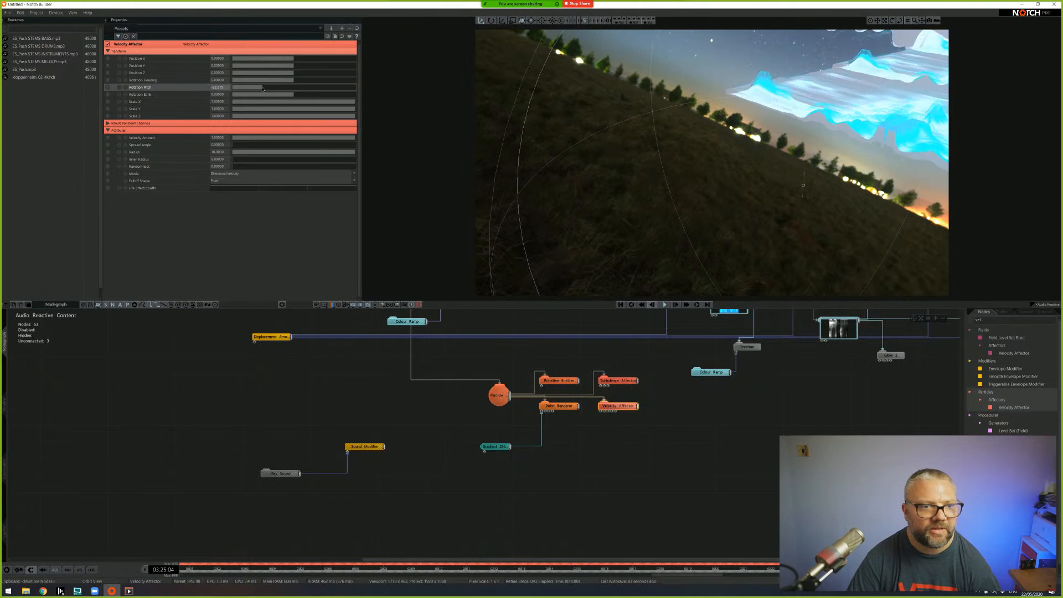
double_click(213, 87)
type("-90")
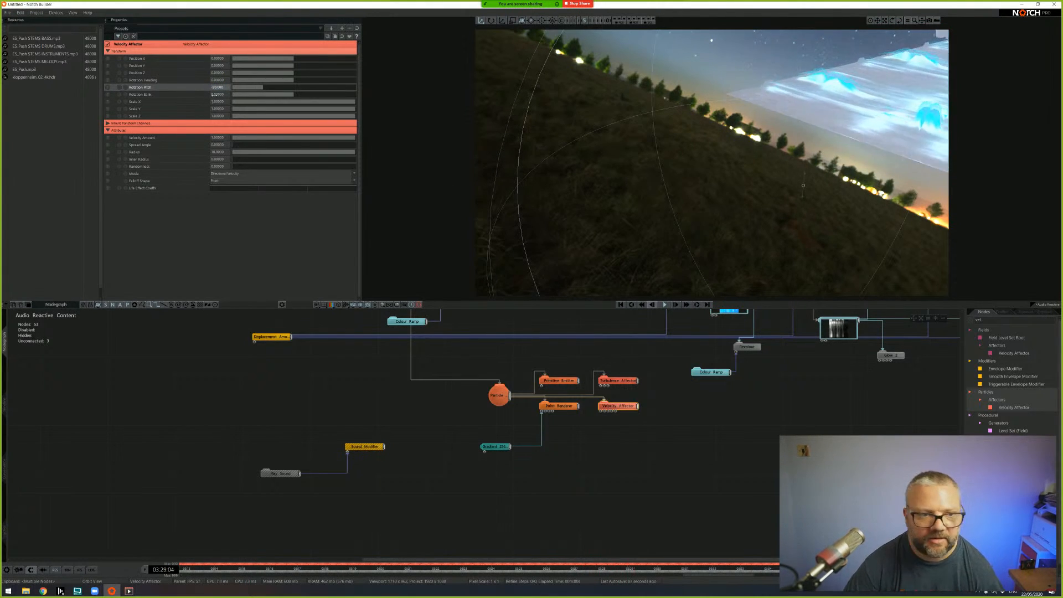
left_click(224, 181)
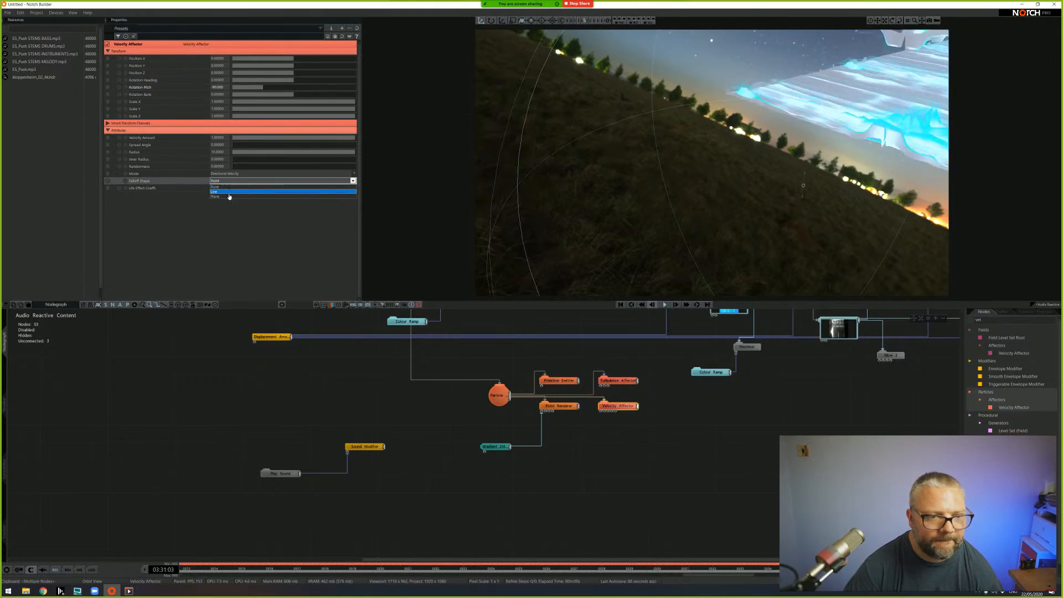
left_click(230, 197)
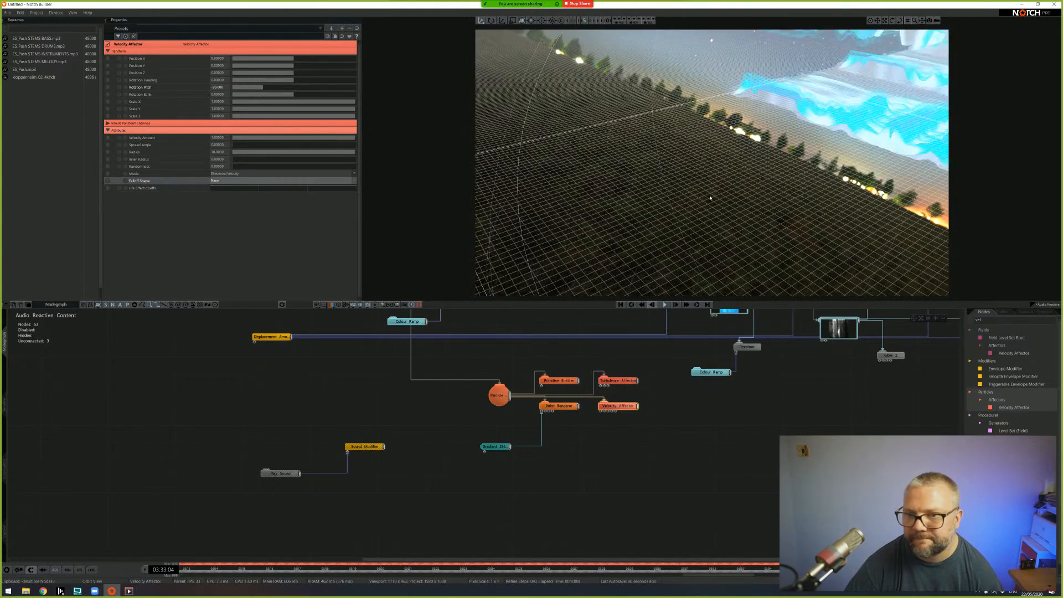
- Move the Velocity Affector along Z to a position of about 13 and return to the scene camera view
middle_click_drag(726, 222, 833, 205)
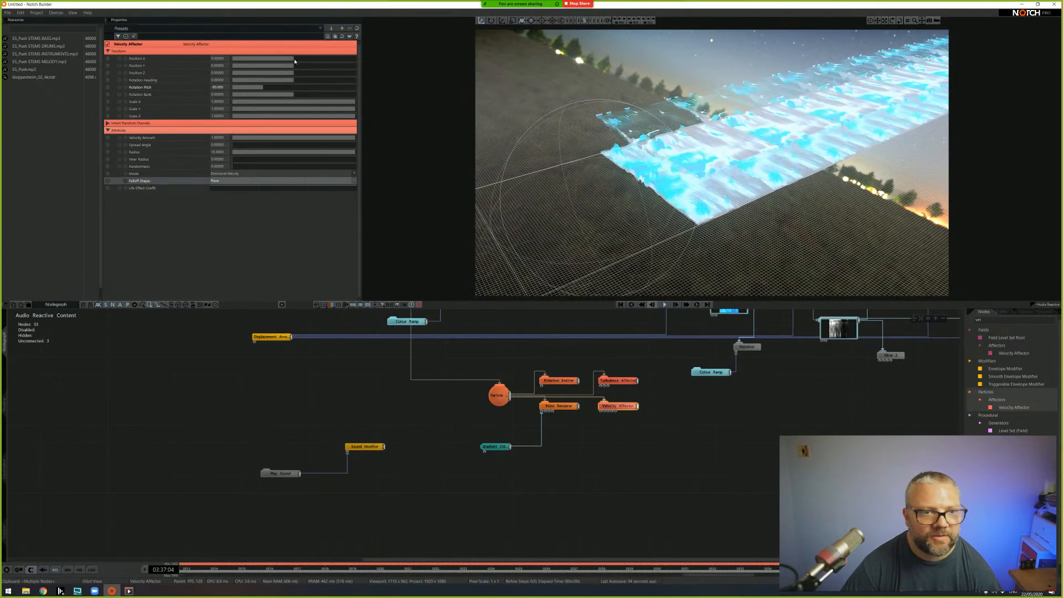
left_click_drag(295, 76, 454, 84)
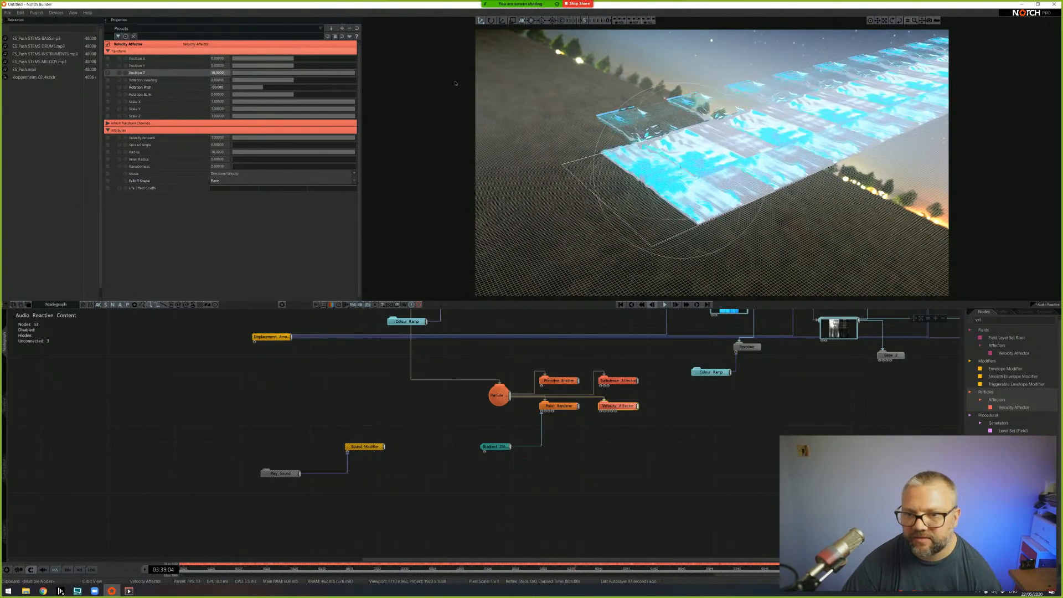
left_click_drag(356, 73, 388, 101)
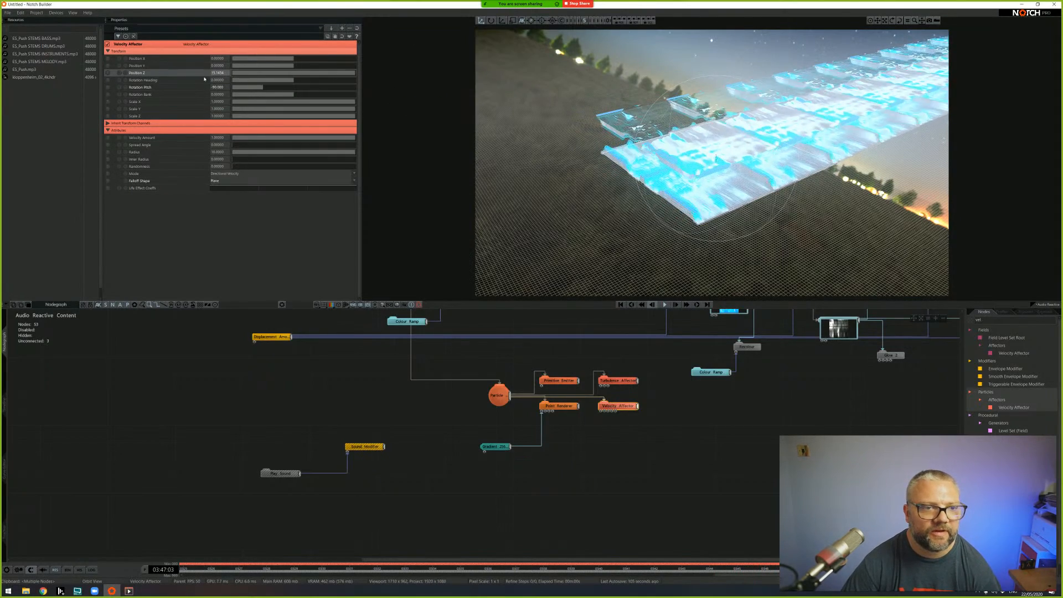
mouse_move(343, 78)
left_mouse_down()
mouse_move(443, 88)
mouse_move(360, 89)
left_mouse_up()
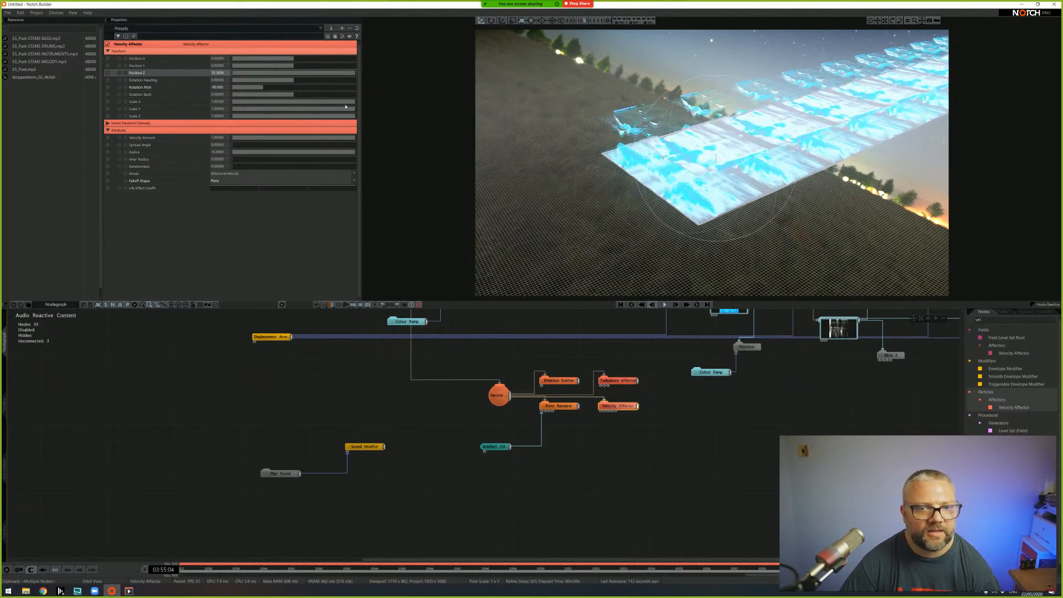
right_click_drag(721, 210, 770, 222)
key("0")
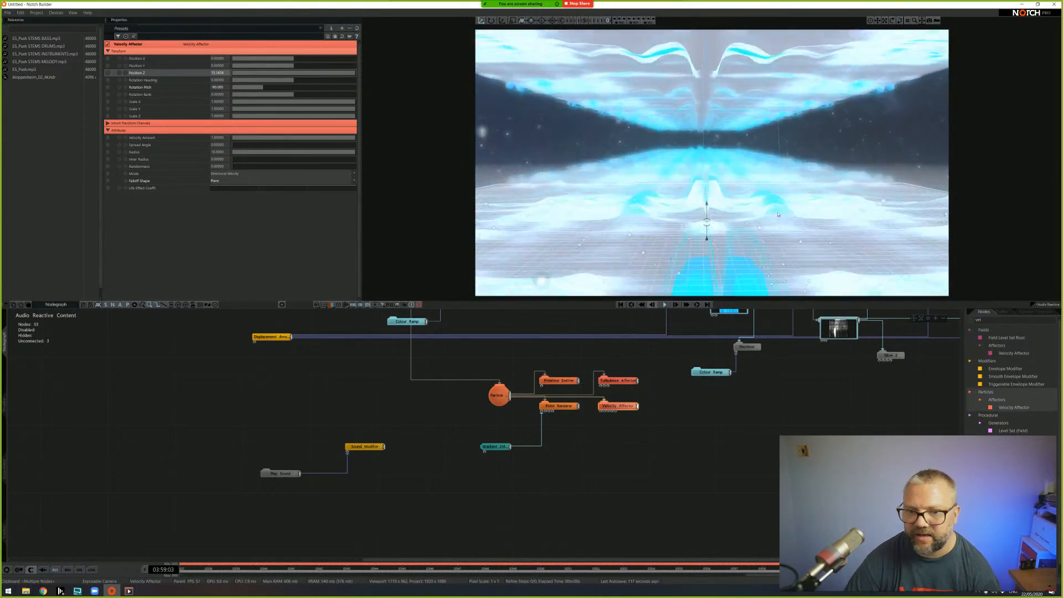
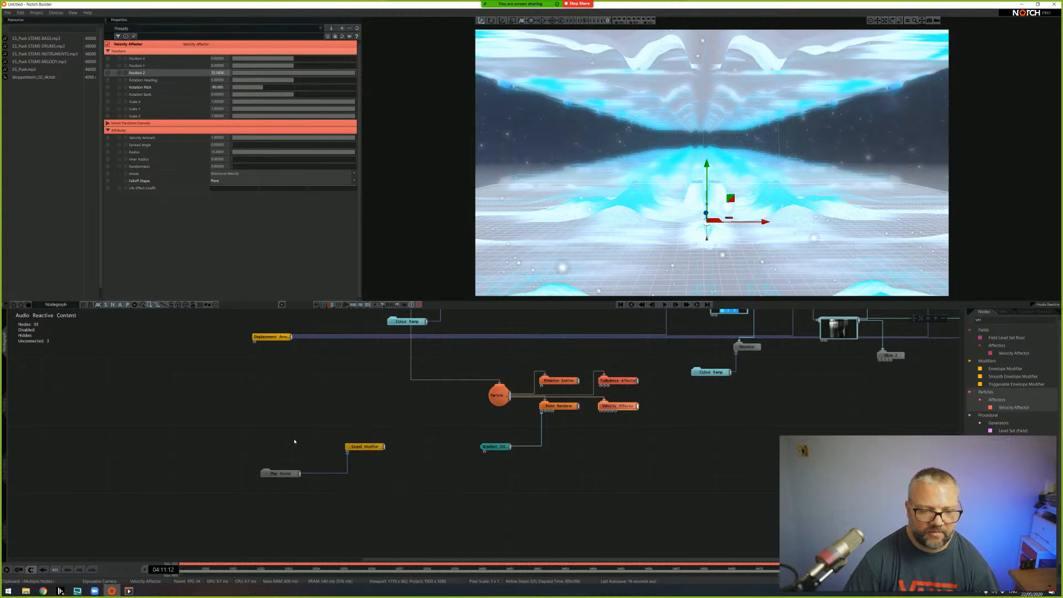
- Connect the Sound Modifier's output to the Velocity Affector's Velocity Amount
left_click(379, 446)
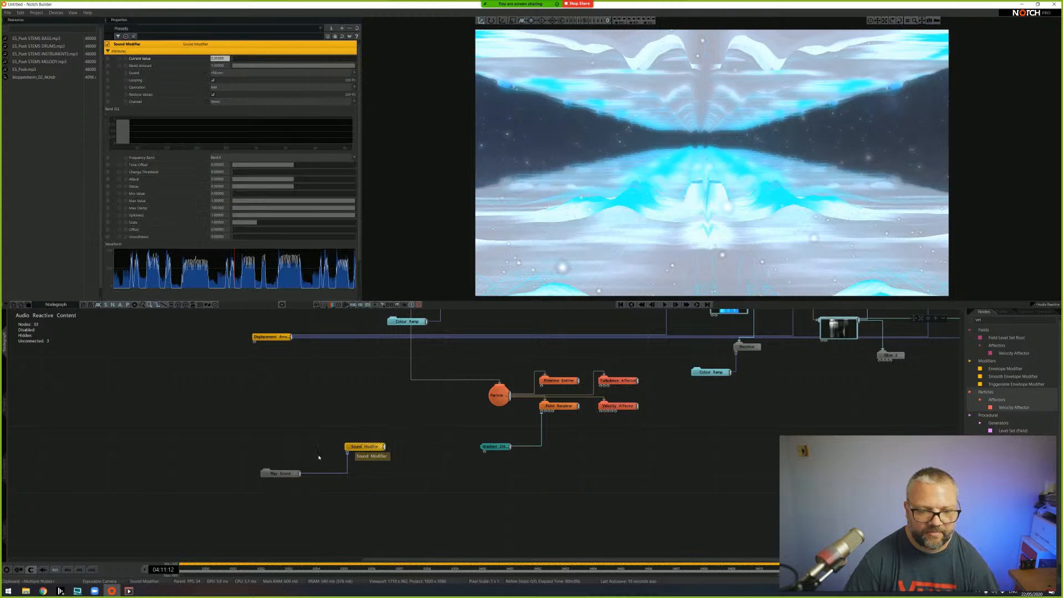
left_click(618, 406)
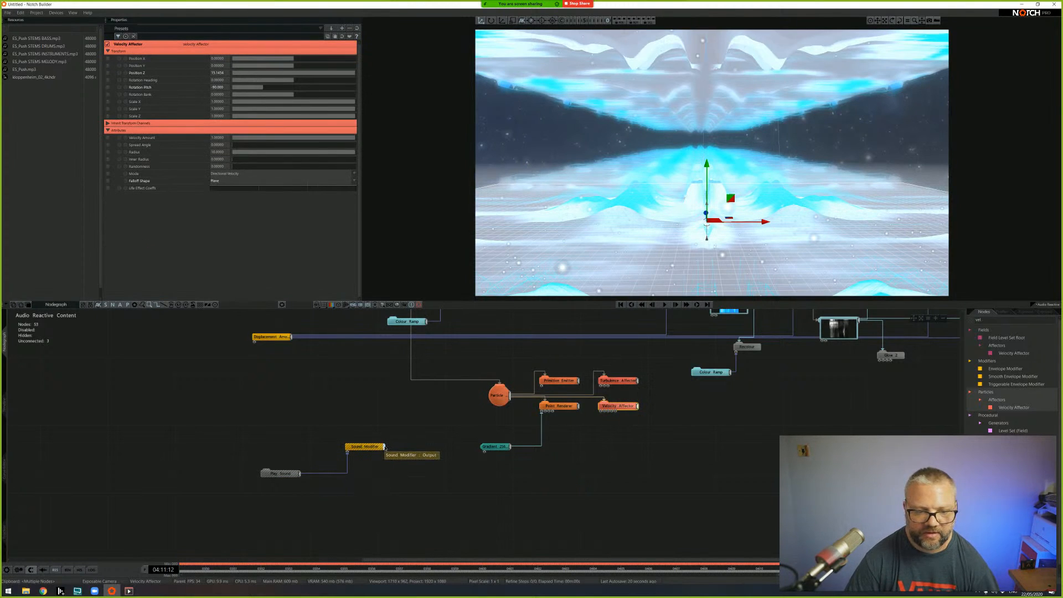
left_click_drag(384, 446, 282, 337)
left_click_drag(144, 138, 144, 139)
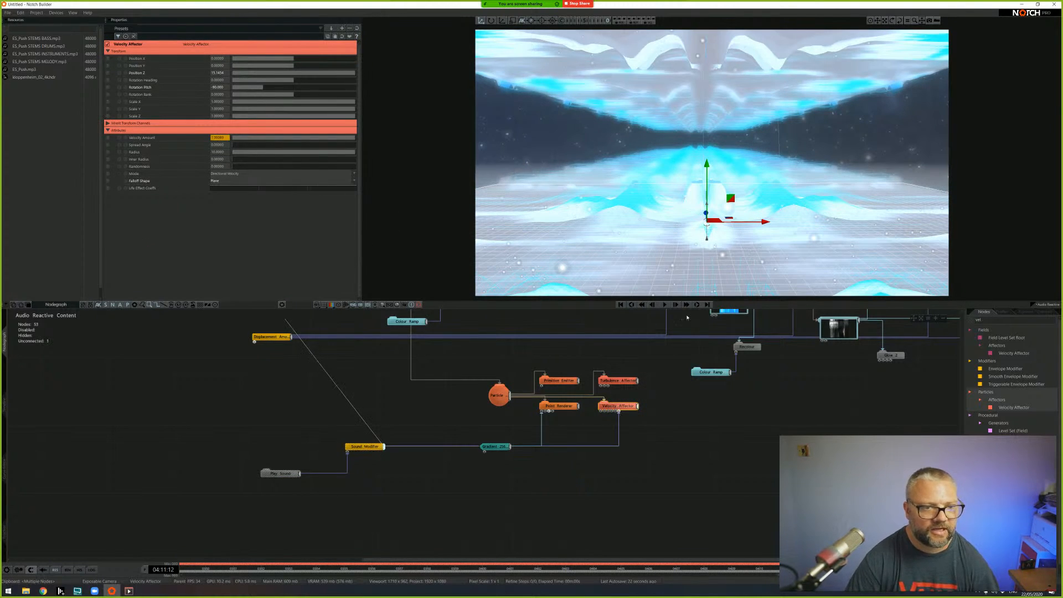
- Set the Sound Modifier's Frequency Band to Waveform and its Operation to Multiply
left_click(349, 447)
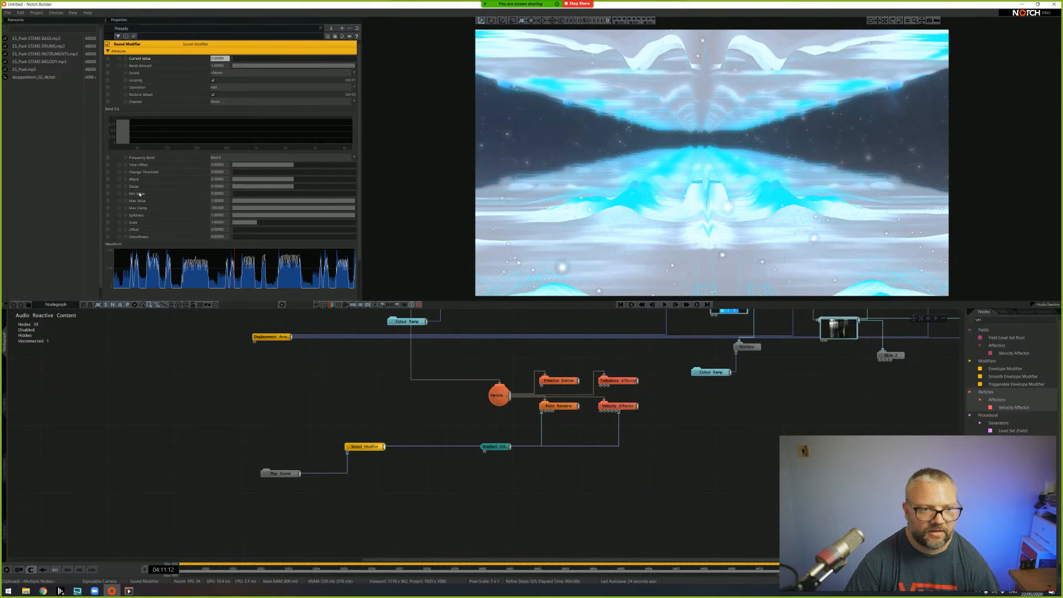
left_click(233, 161)
left_click(219, 158)
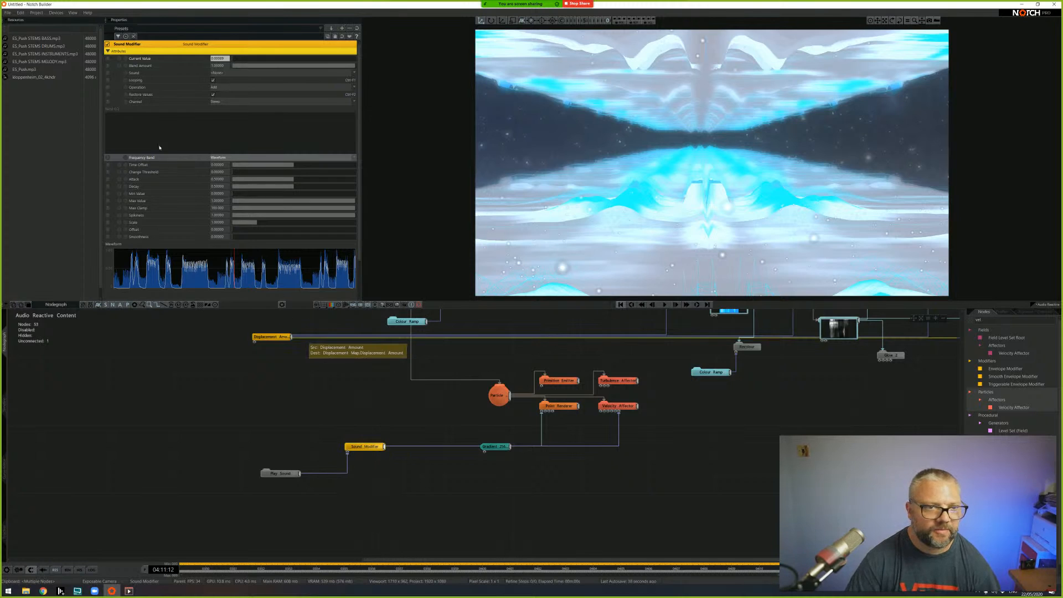
left_click(218, 87)
left_click(218, 96)
- Edit the Velocity Affector's base Velocity Amount and play the timeline to test the sound-driven particle motion
left_click(619, 406)
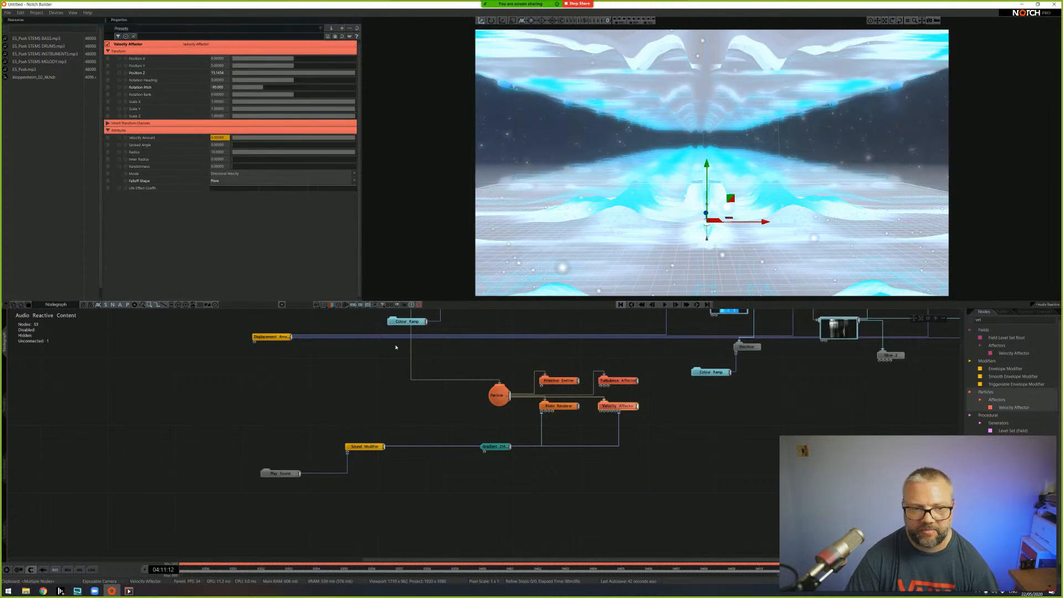
double_click(219, 137)
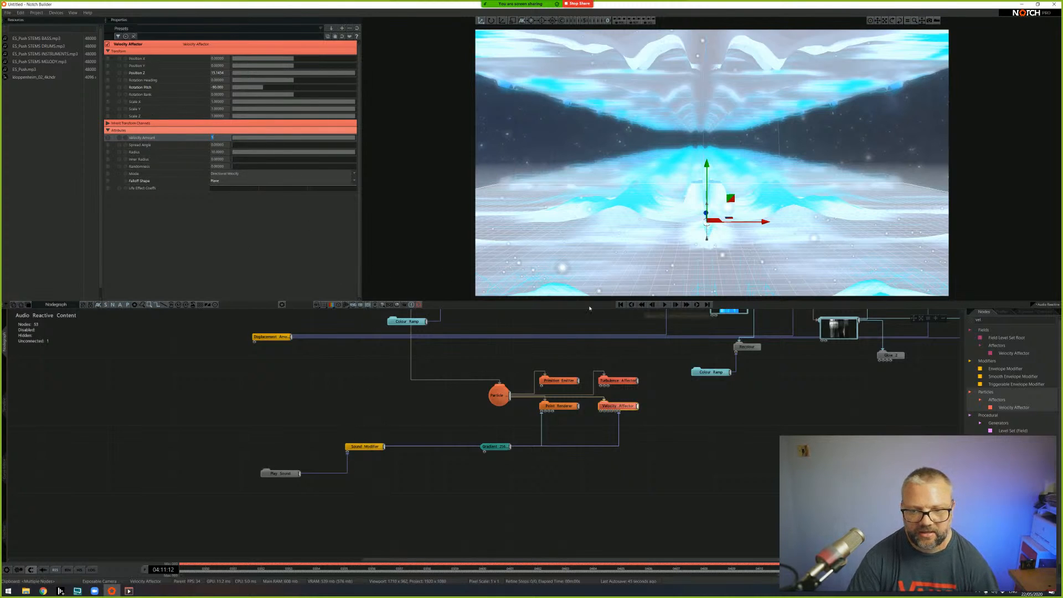
left_click(664, 304)
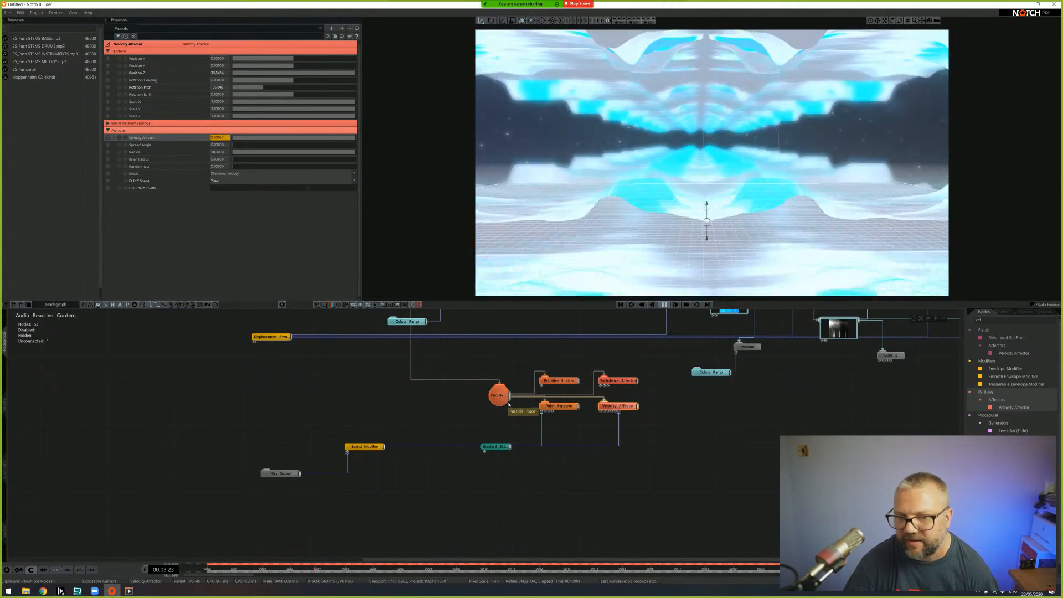
left_click(732, 492)
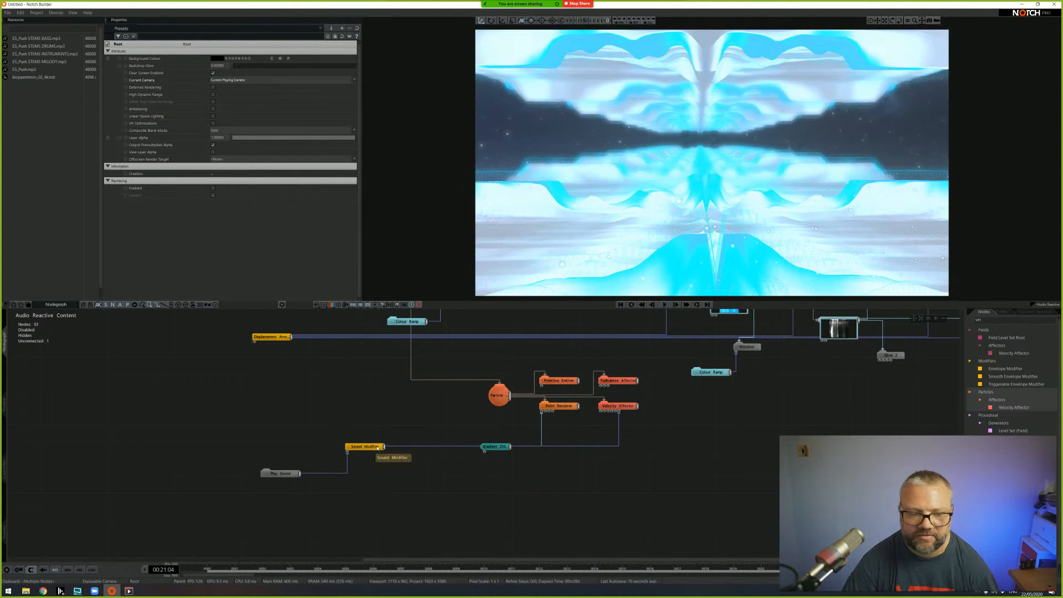
- Try another base Velocity Amount on the Velocity Affector and replay the animation from the start
left_click(624, 407)
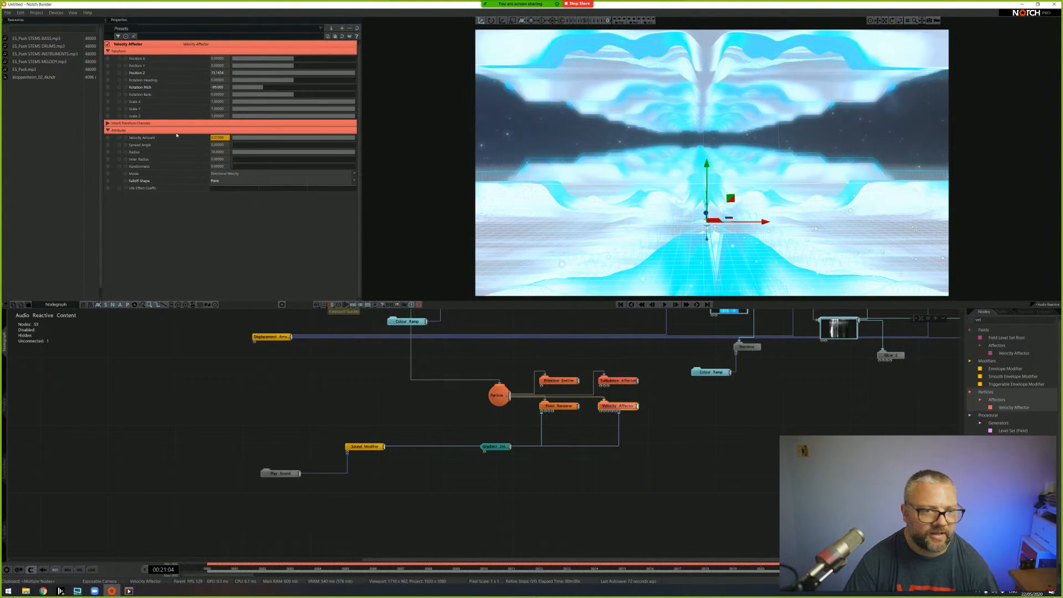
left_click(221, 137)
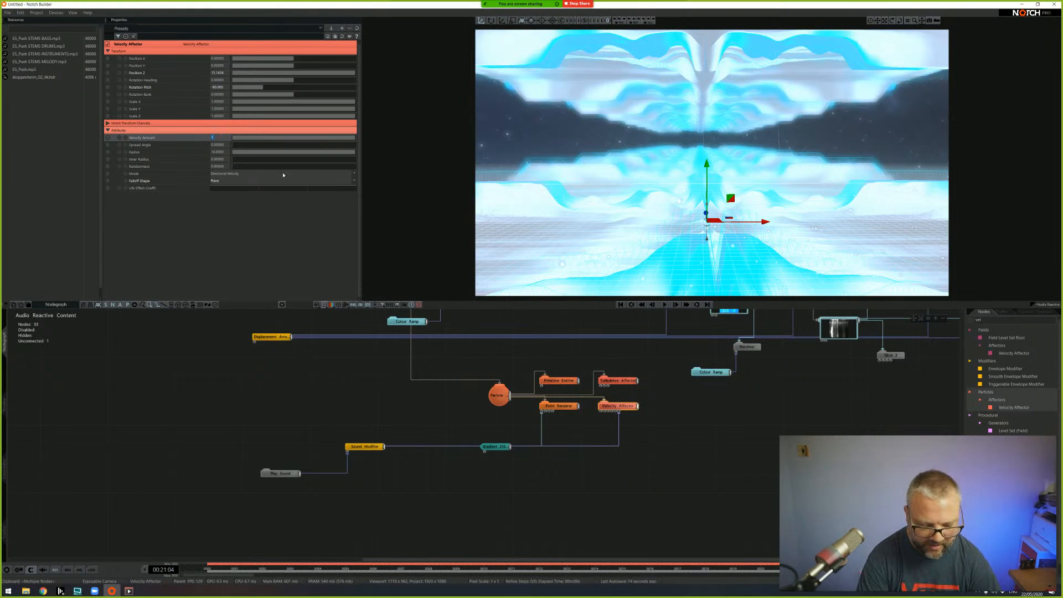
key("Return")
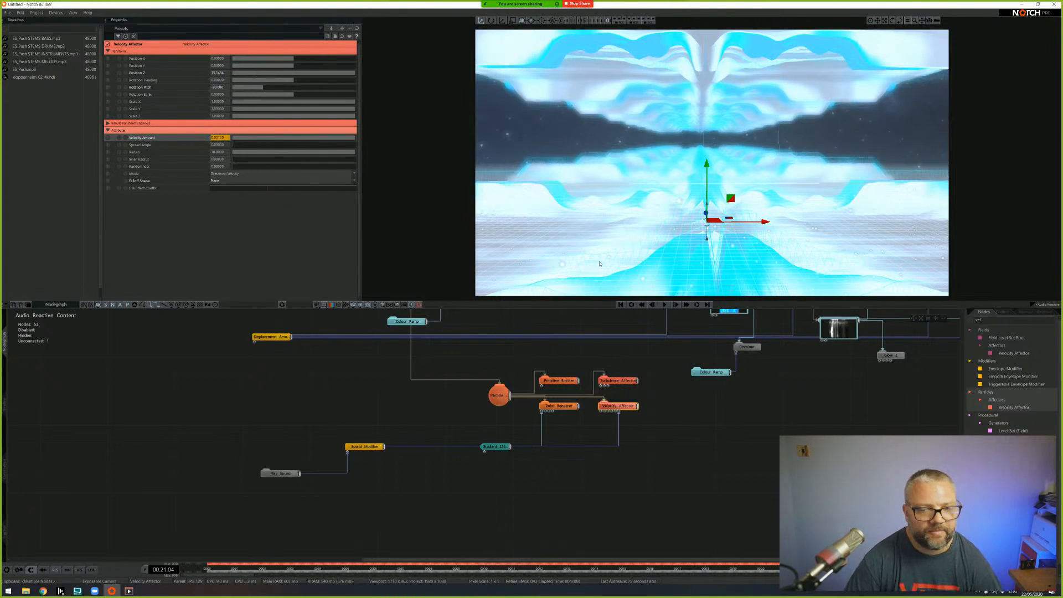
left_click(621, 304)
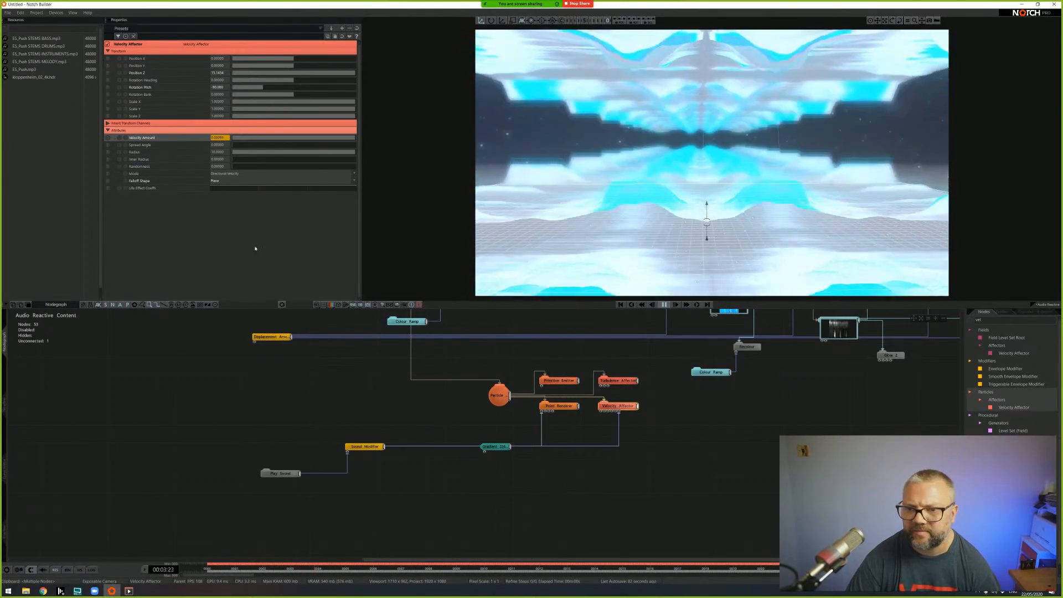
left_click(676, 435)
key("space")
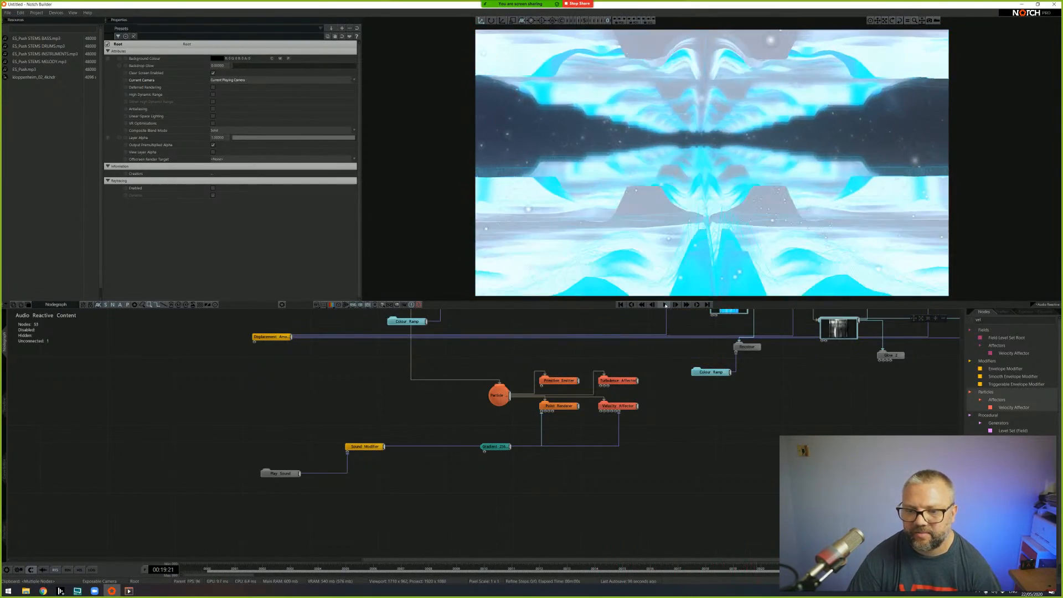
- Set the Velocity Affector's base Velocity Amount to 0.003
left_click(364, 446)
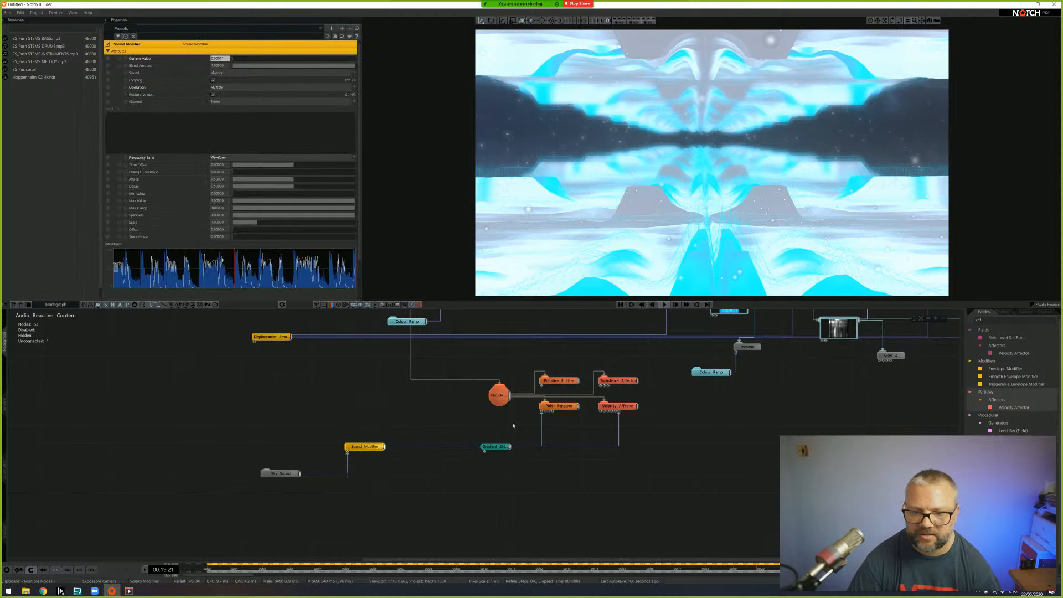
left_click(619, 406)
left_click(223, 137)
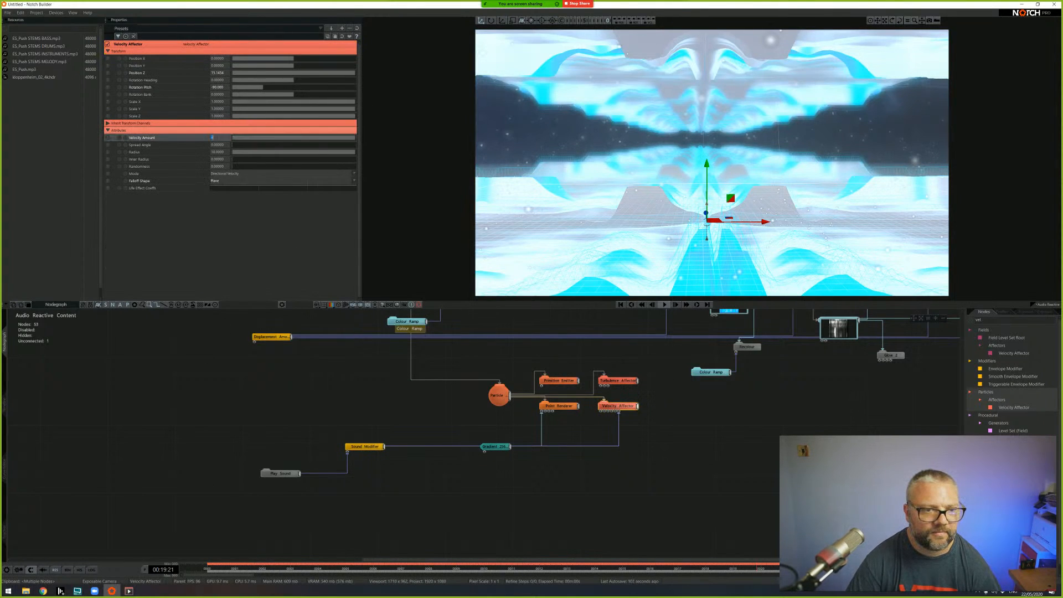
type("0.003")
key("Return")
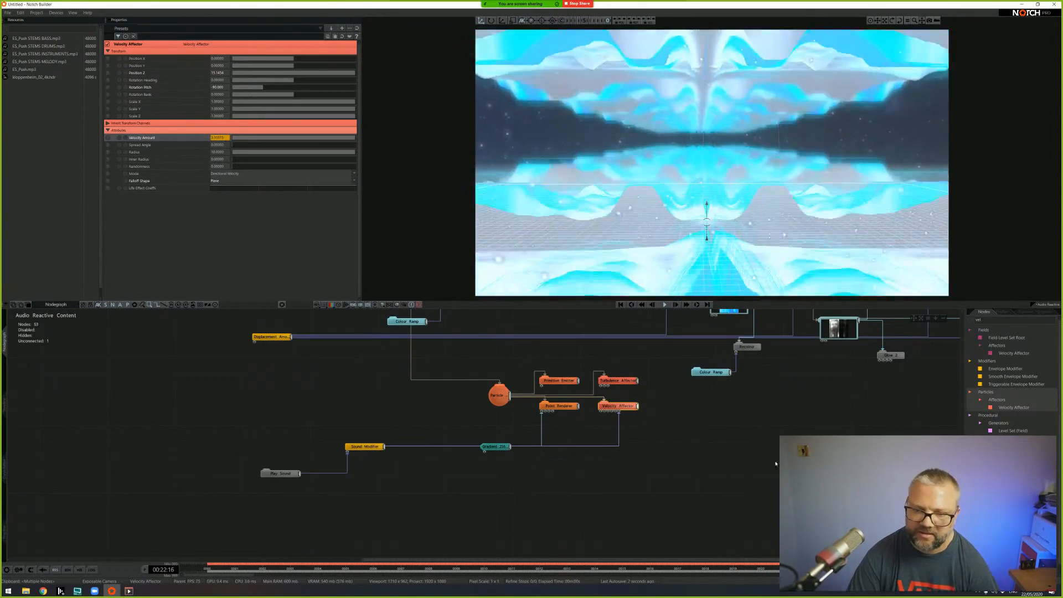
- Set the Exposable Camera's Position X to 0
left_click(713, 459)
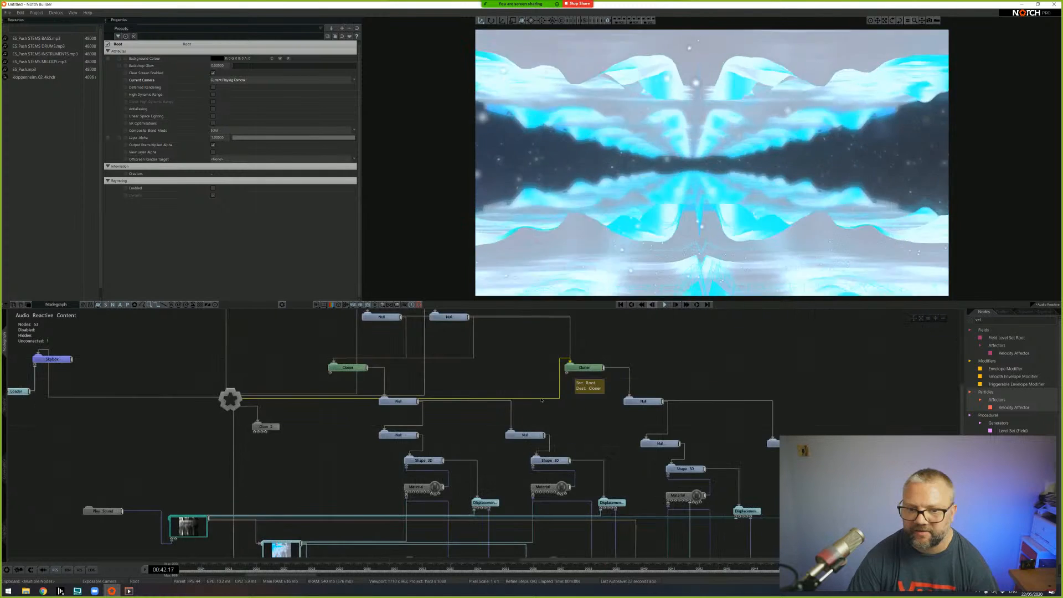
middle_click_drag(462, 422, 503, 392)
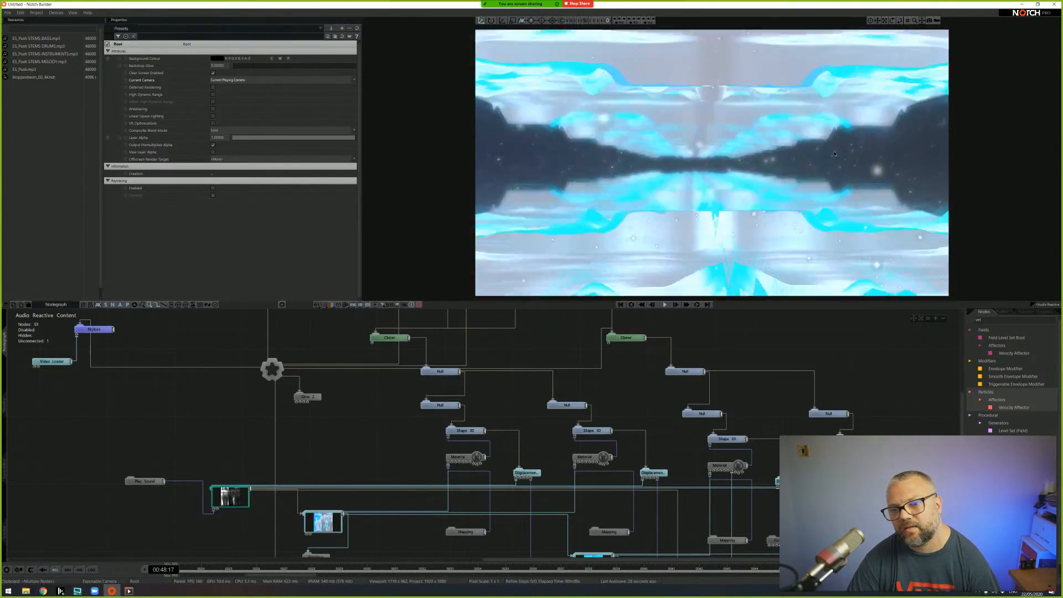
middle_click_drag(328, 365, 453, 454)
middle_click_drag(436, 375, 445, 438)
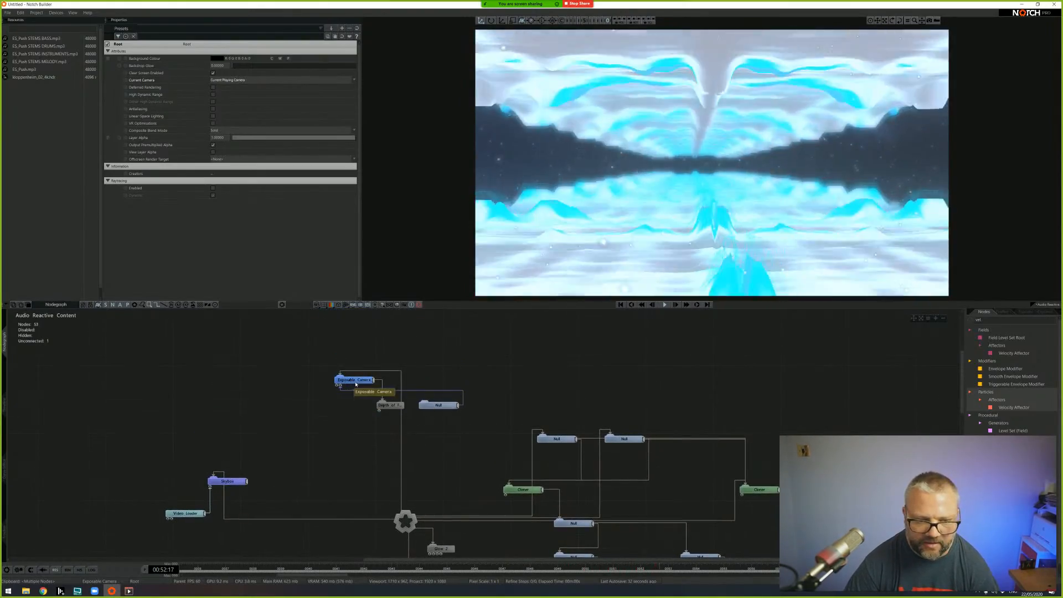
left_click(353, 381)
double_click(220, 58)
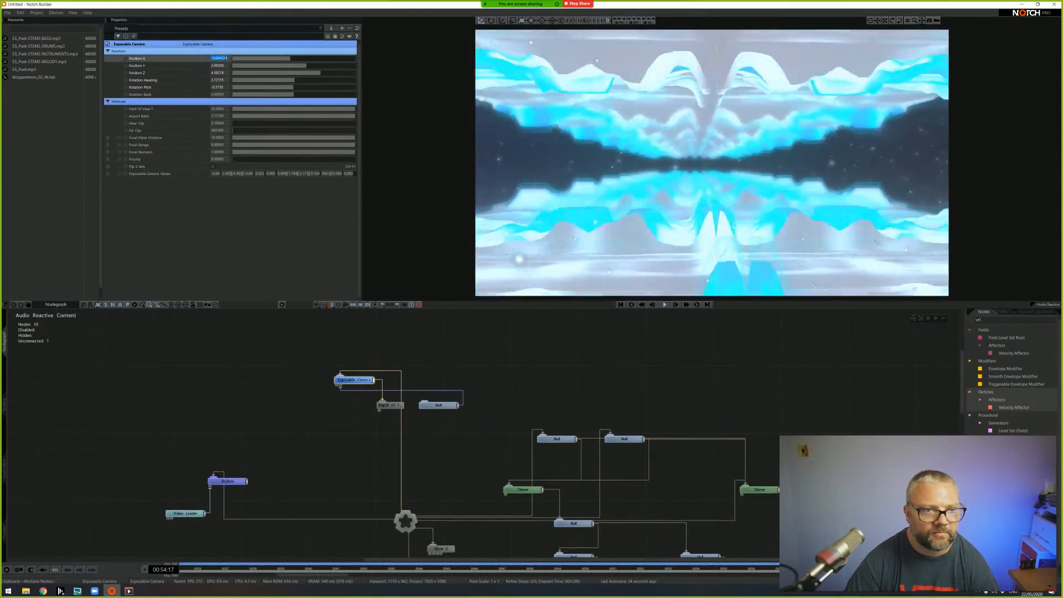
type("0")
key("Return")
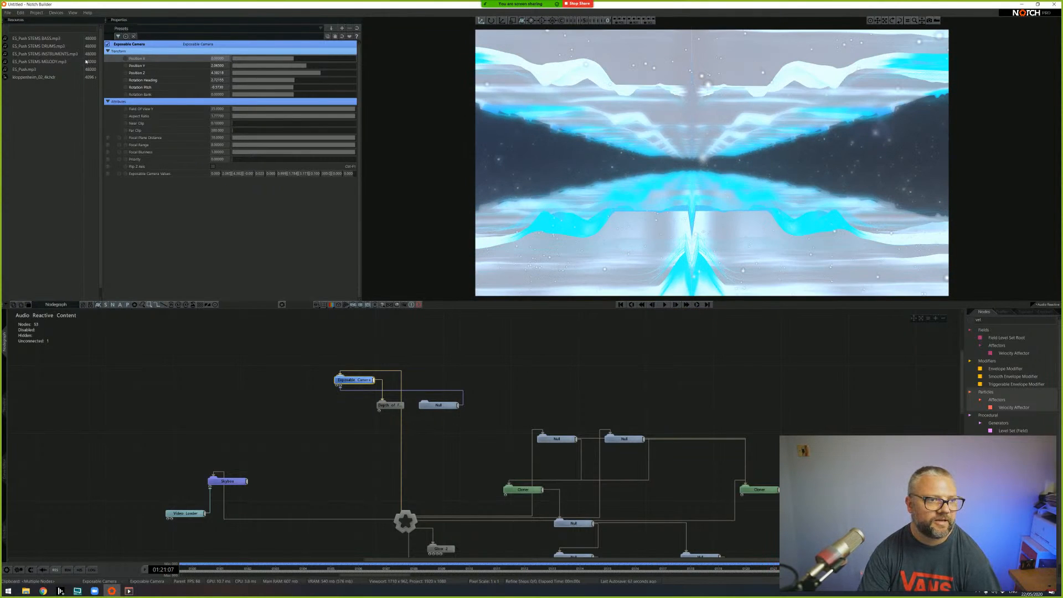
- Save the project to the Desktop under the new name AudioReactive_Live.dfx, based on the existing AudioReactive file name
left_click(8, 12)
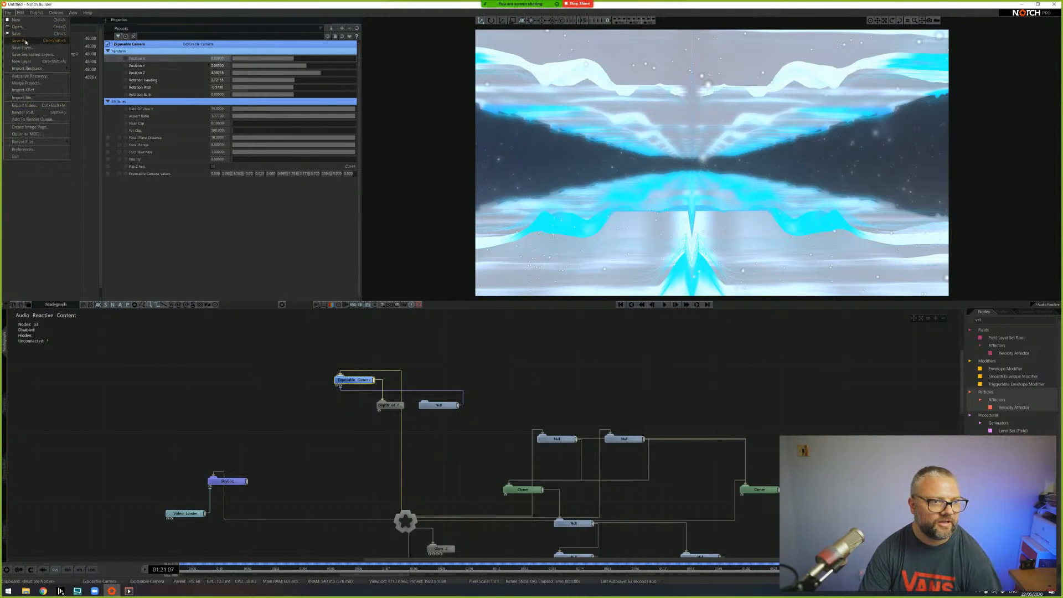
left_click(25, 41)
left_click_drag(523, 204, 414, 134)
left_click(475, 188)
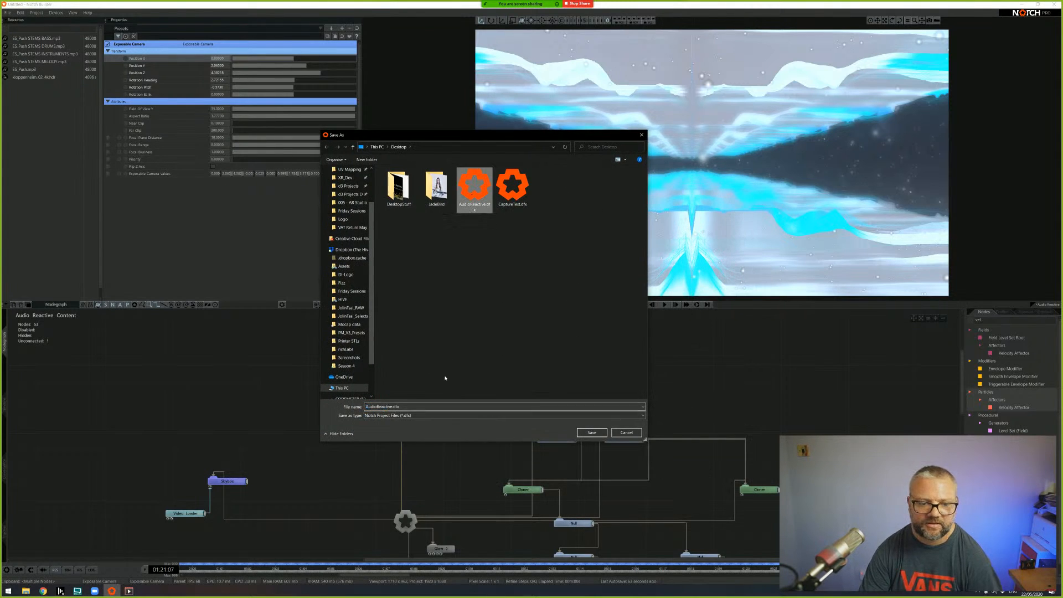
left_click(423, 407)
key("Right")
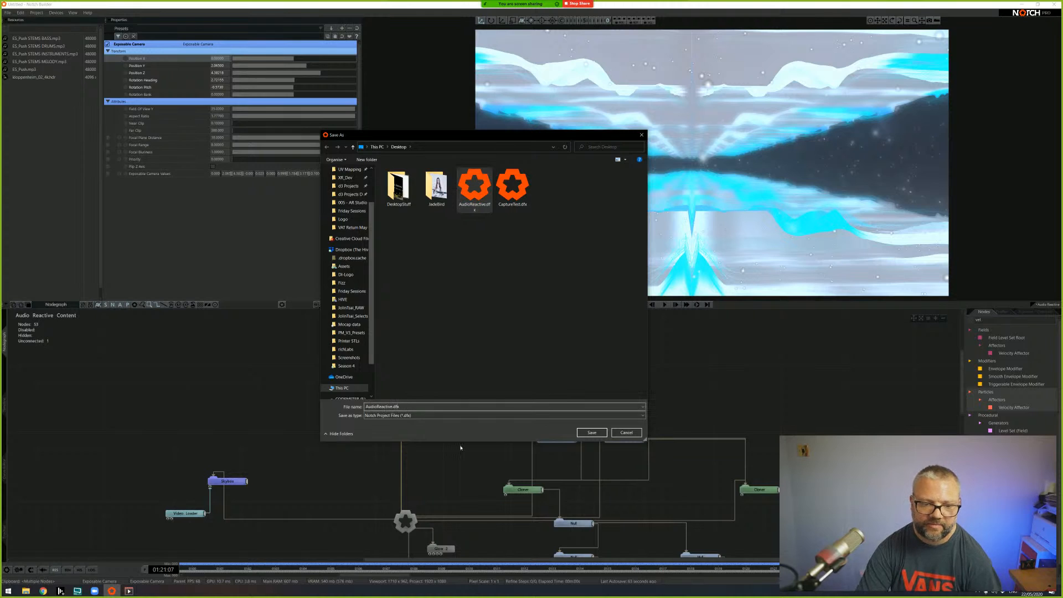
key("Left")
key("Left")
key("Left")
key("Left")
type("_")
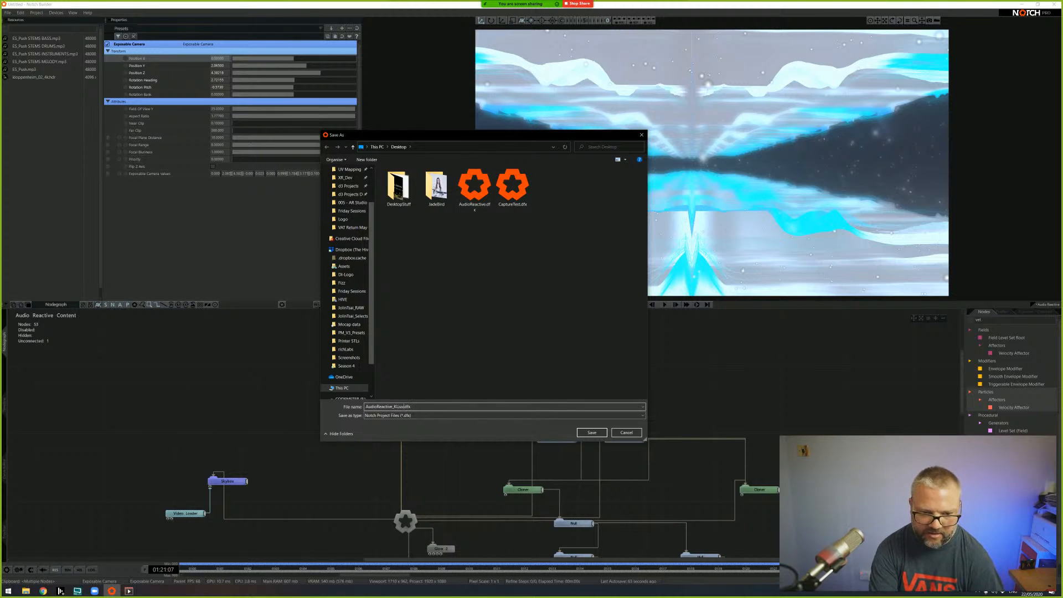
type("Live")
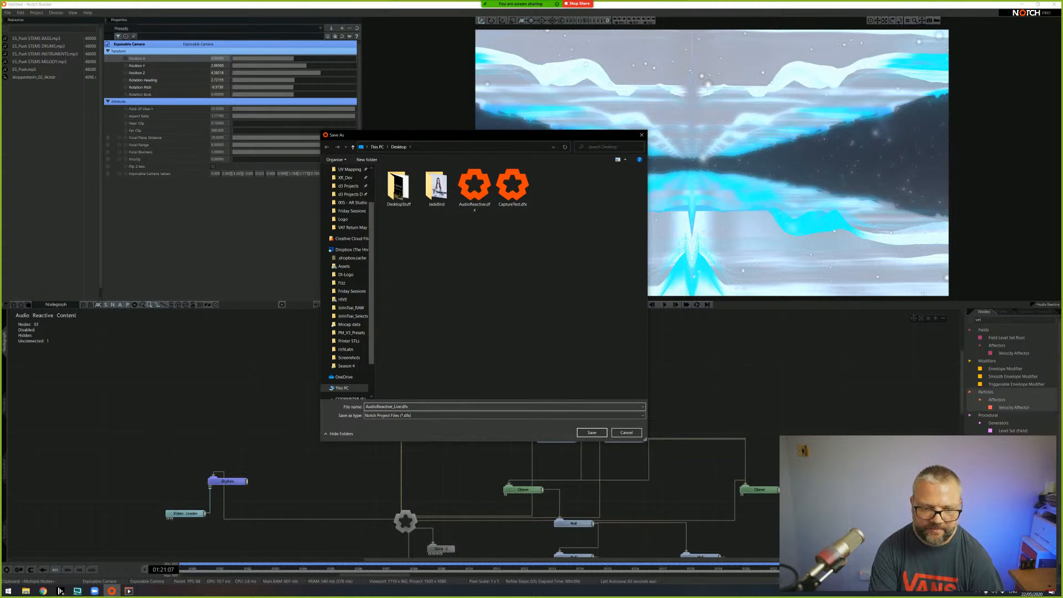
key("Return")
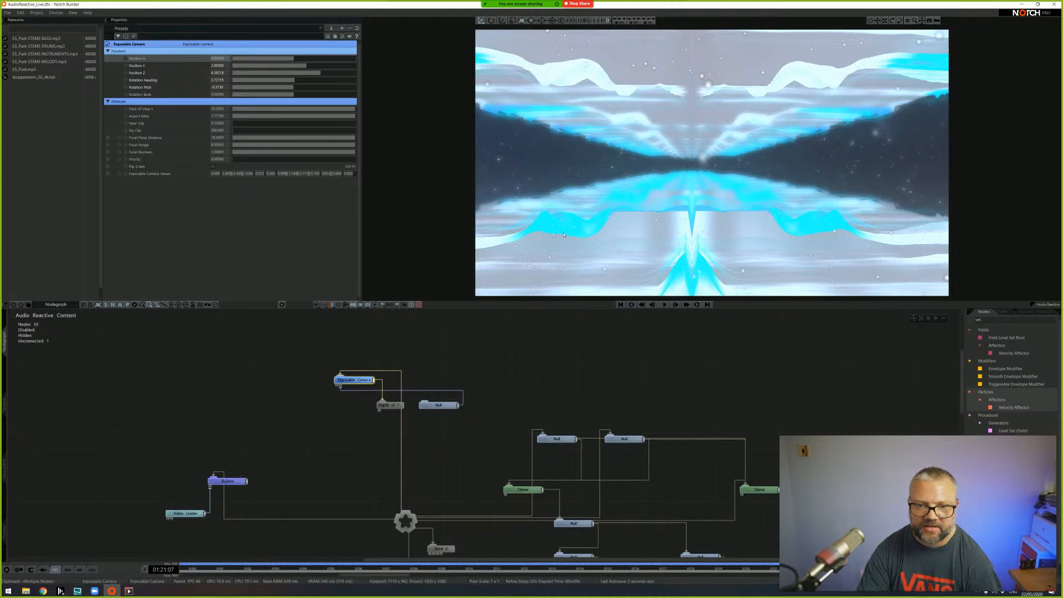
- Switch to d3manager and create a new project named SmartStage_Live
key("alt+Tab")
left_click_drag(509, 180, 389, 118)
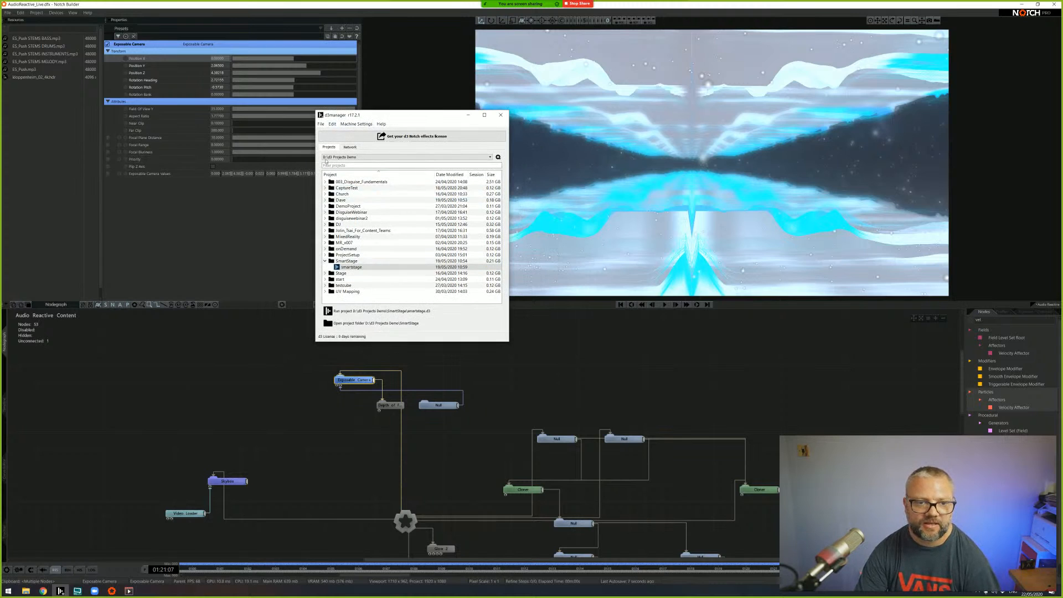
left_click(321, 124)
left_click(343, 133)
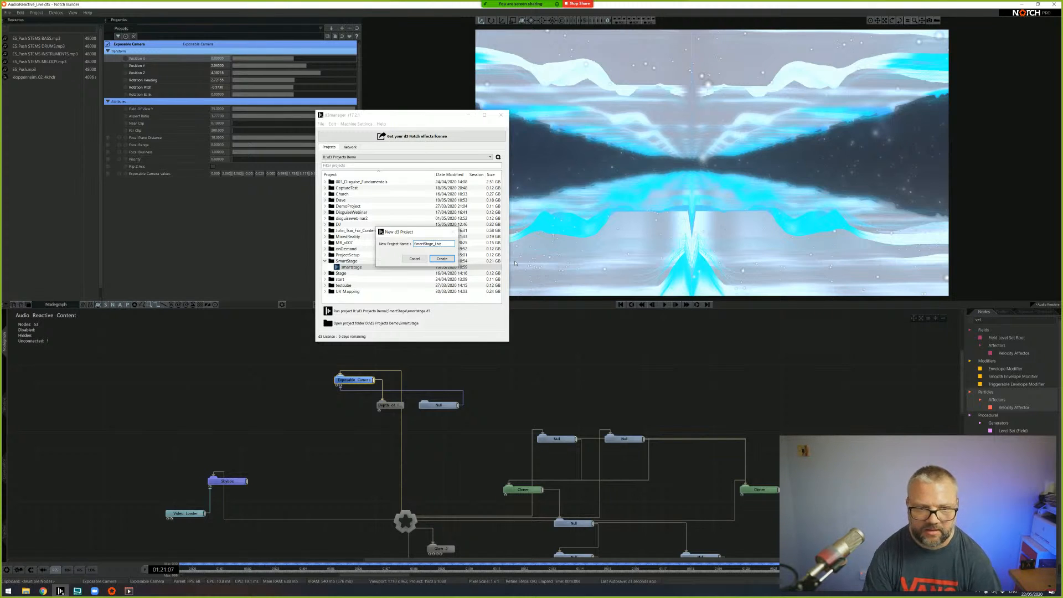
left_click(450, 261)
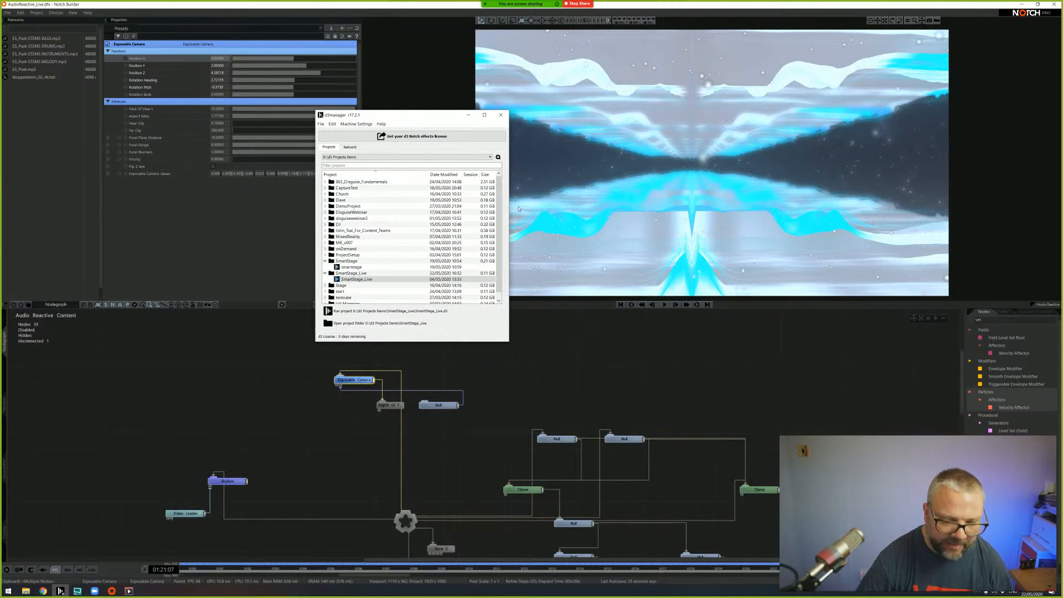
- Collapse the SmartStage project folder, check the available actions for the SmartStage_Live project, and move the d3manager window aside
left_click_drag(388, 122, 428, 128)
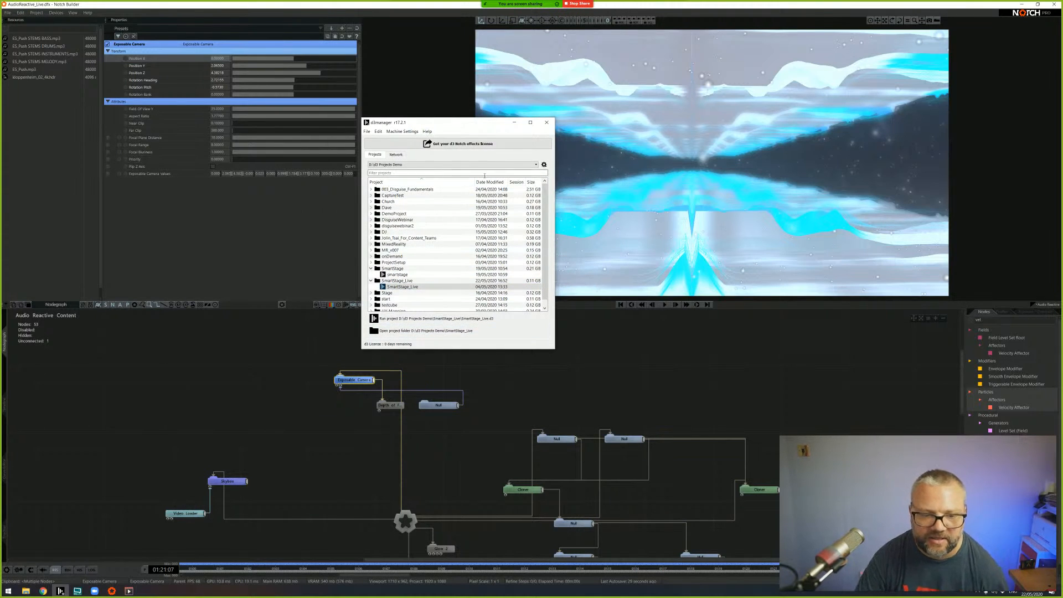
mouse_move(462, 122)
left_mouse_down()
mouse_move(493, 172)
mouse_move(454, 135)
left_mouse_up()
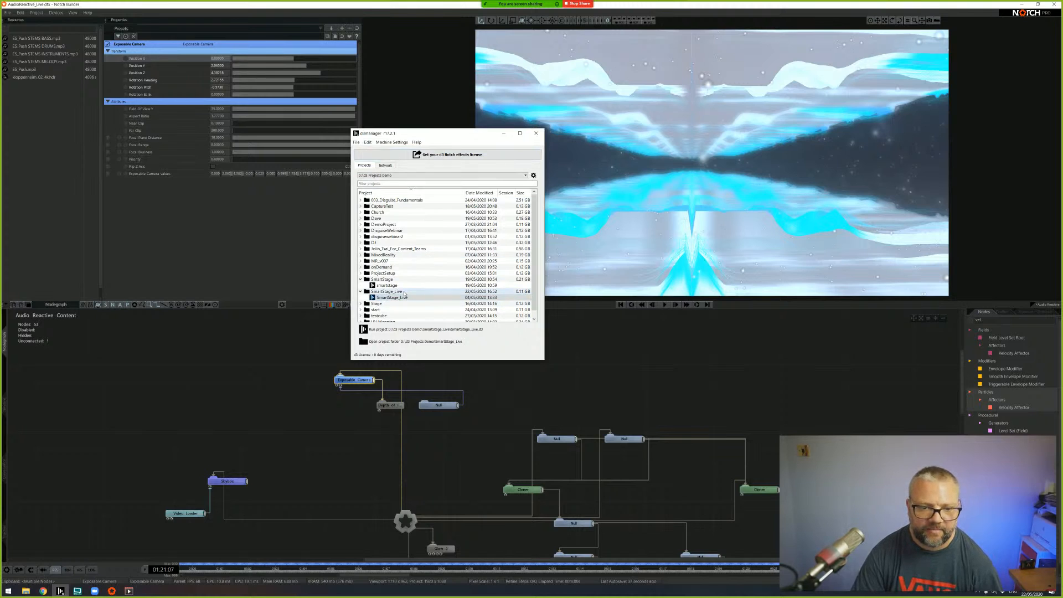
left_click(360, 280)
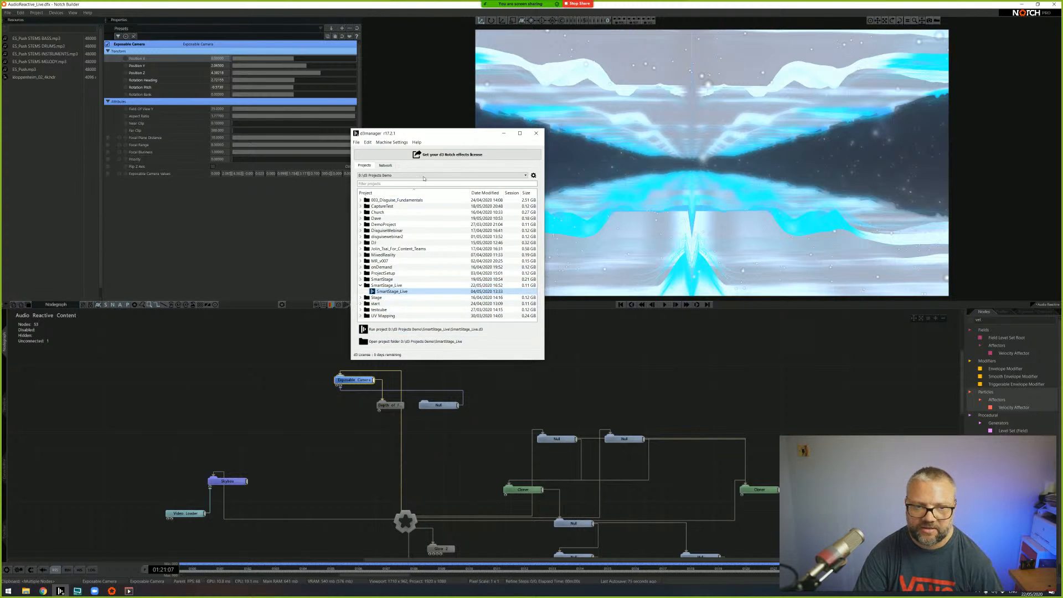
left_click_drag(429, 134, 467, 147)
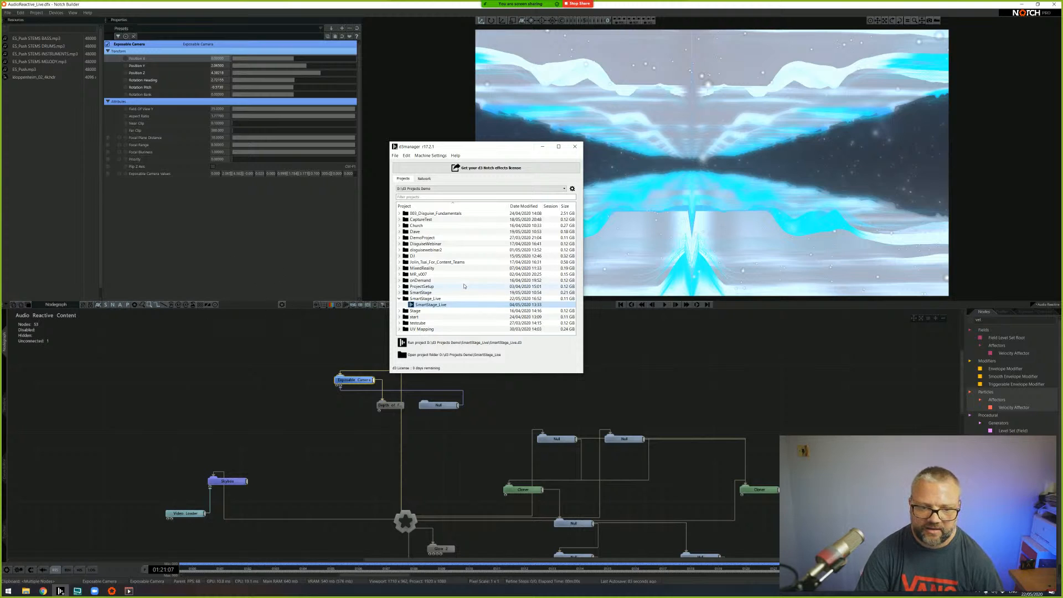
right_click(432, 304)
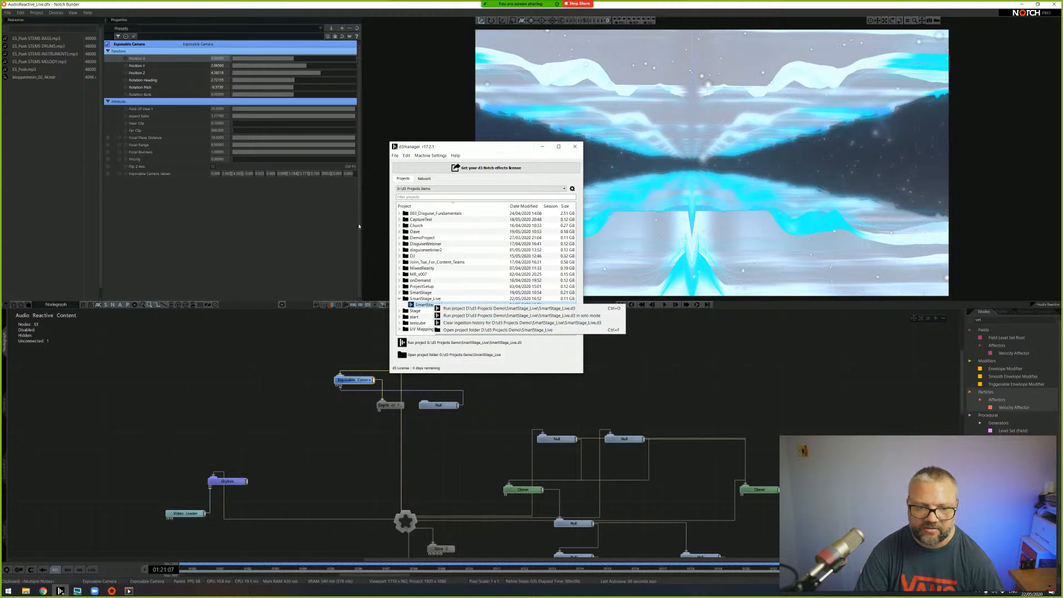
left_click(462, 153)
left_click_drag(506, 148, 233, 176)
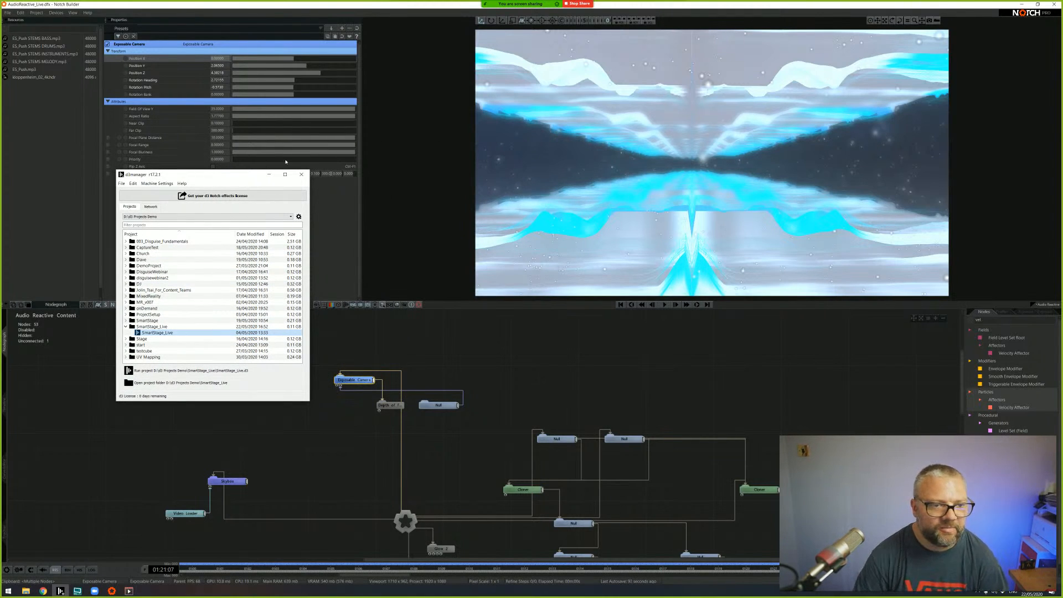
left_click_drag(253, 174, 185, 88)
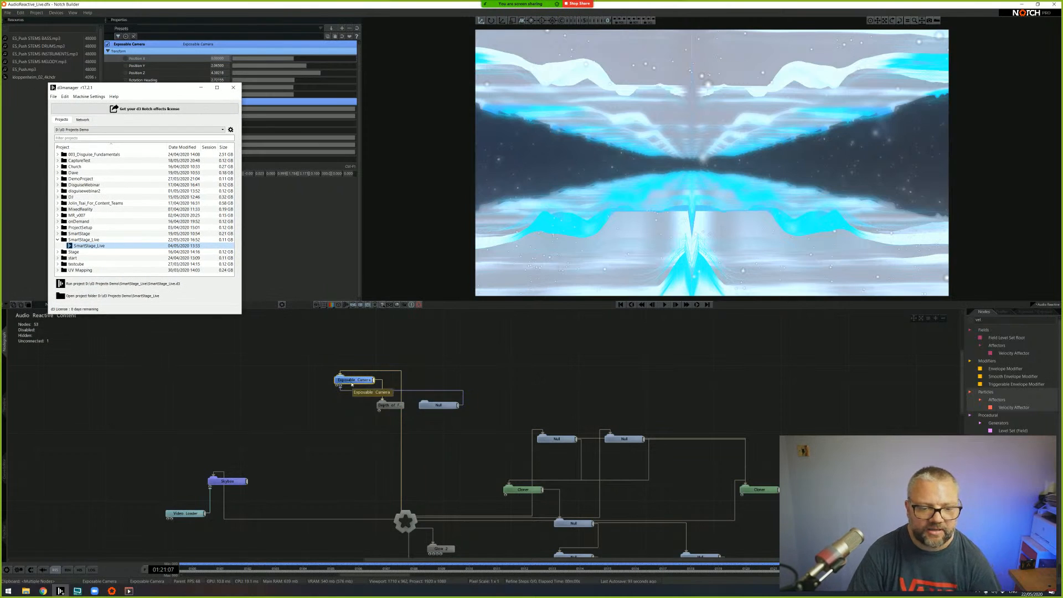
- Switch back to Notch Builder and expose the Exposable Camera Values property of the Exposable Camera
left_click(313, 226)
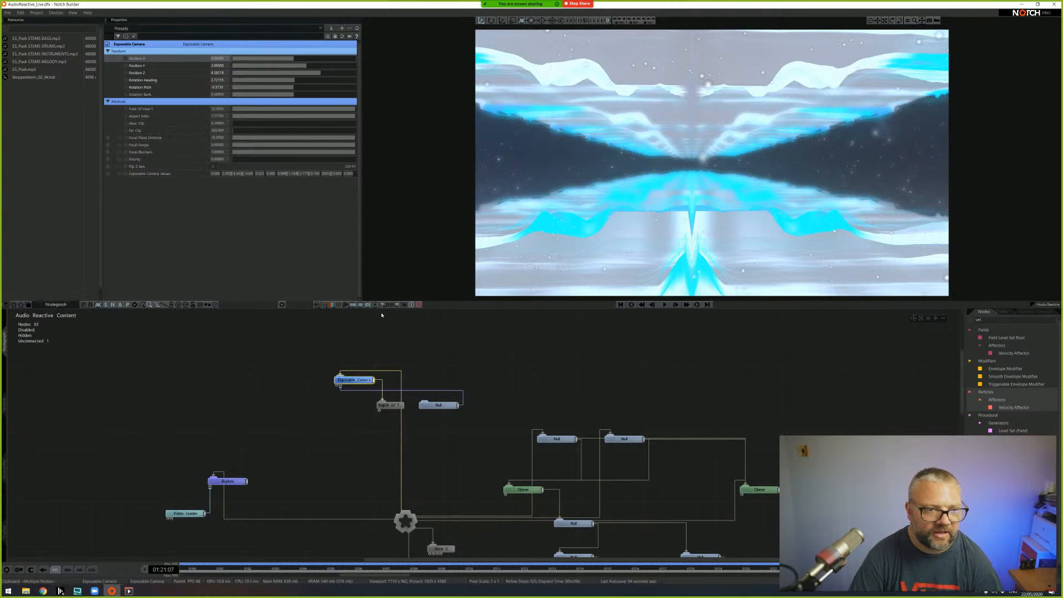
left_click(108, 174)
left_click(463, 277)
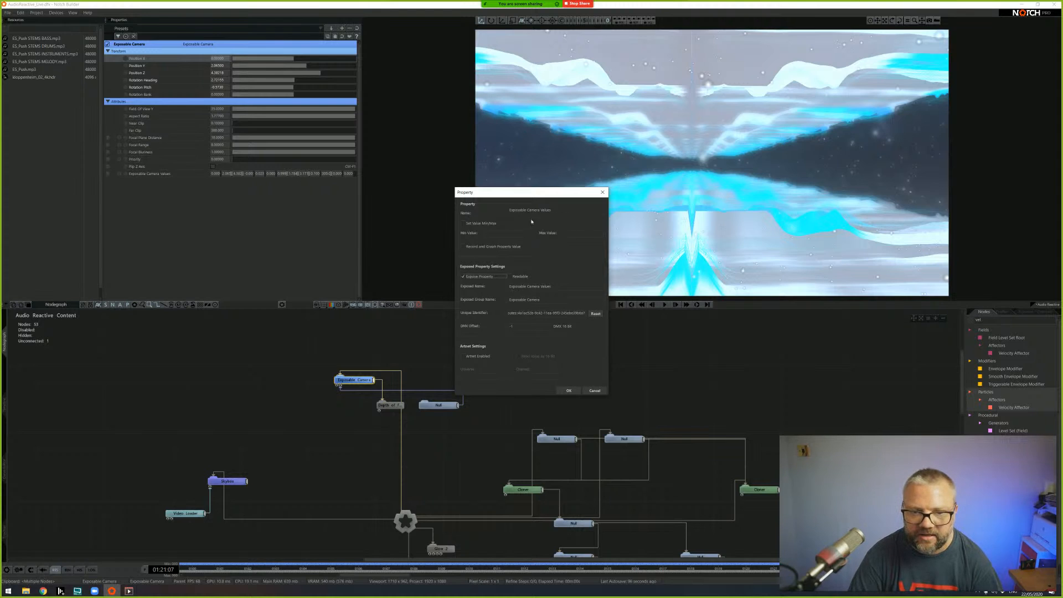
left_click_drag(553, 196, 474, 177)
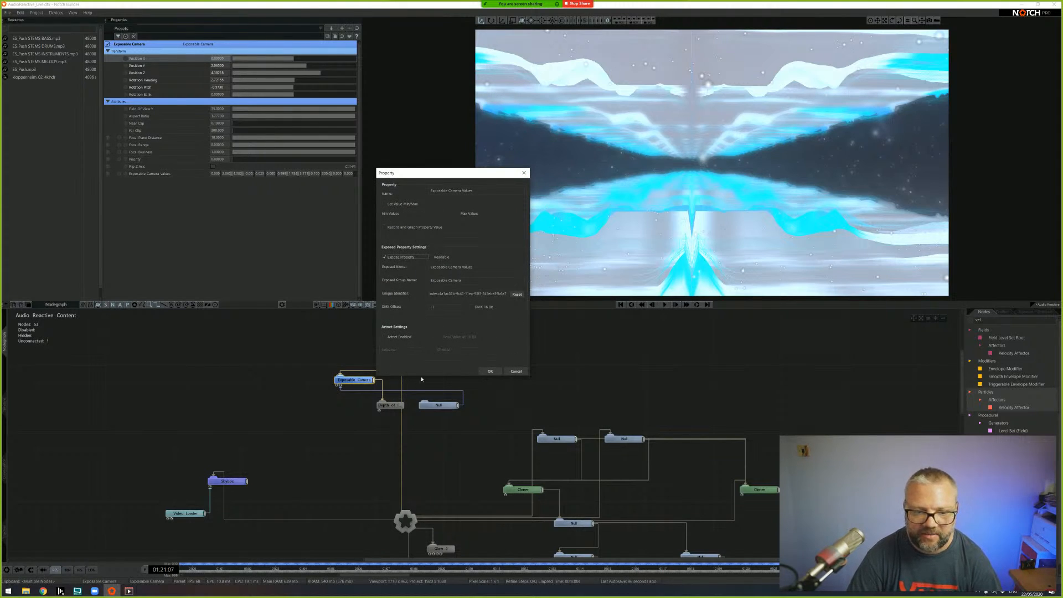
left_click_drag(444, 173, 414, 150)
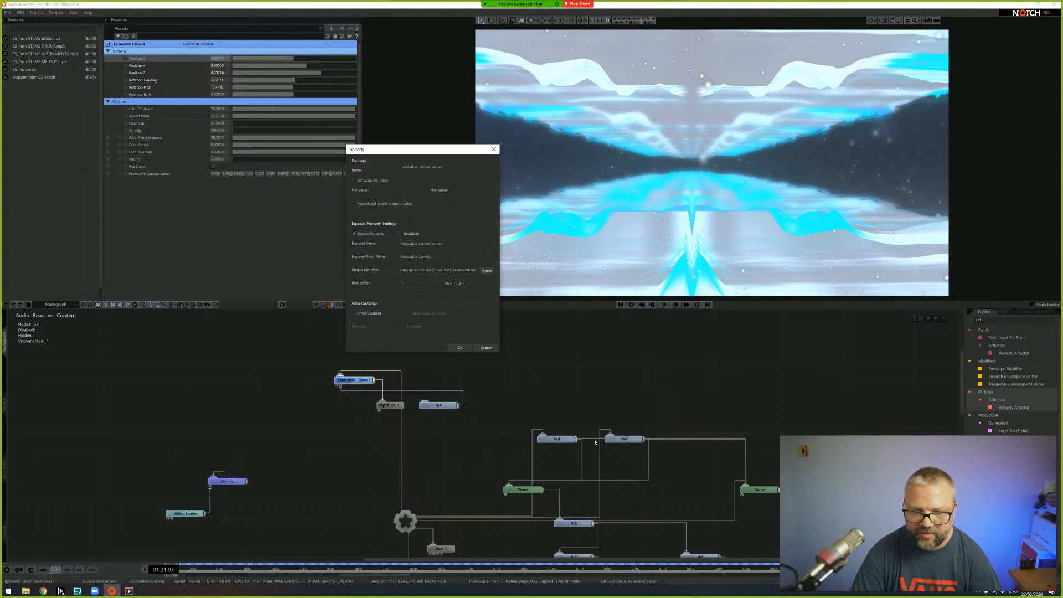
left_click(460, 348)
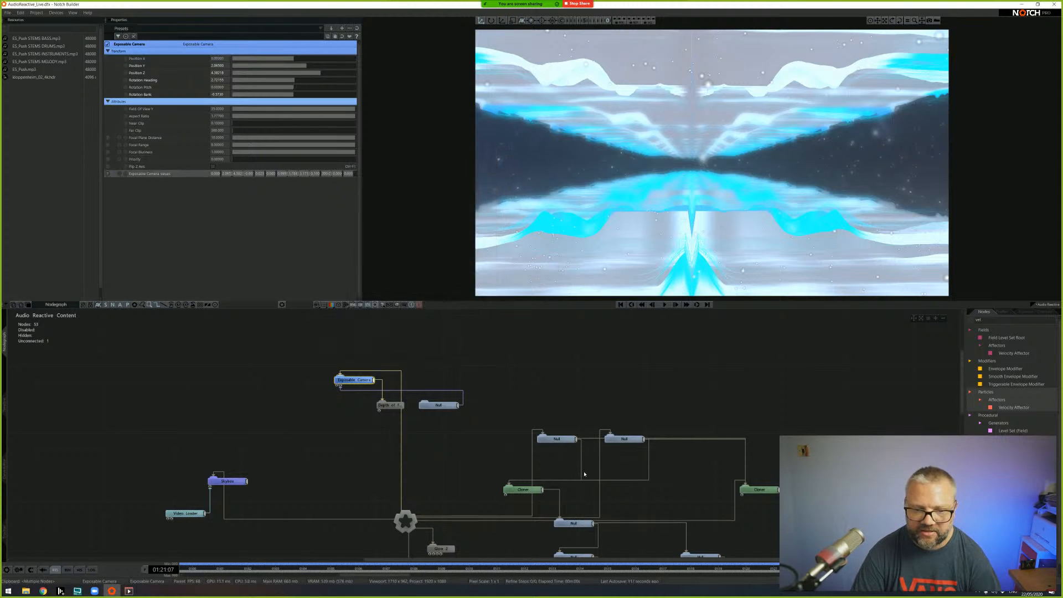
- Expose the Value property of the Displacement Amount envelope modifier
middle_click_drag(451, 410, 473, 362)
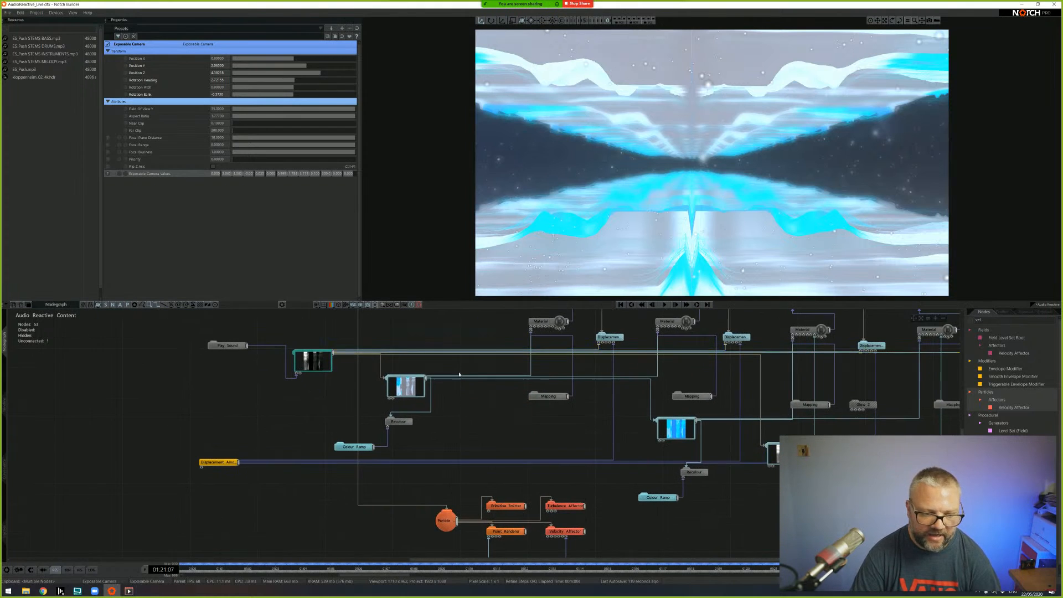
left_click(223, 462)
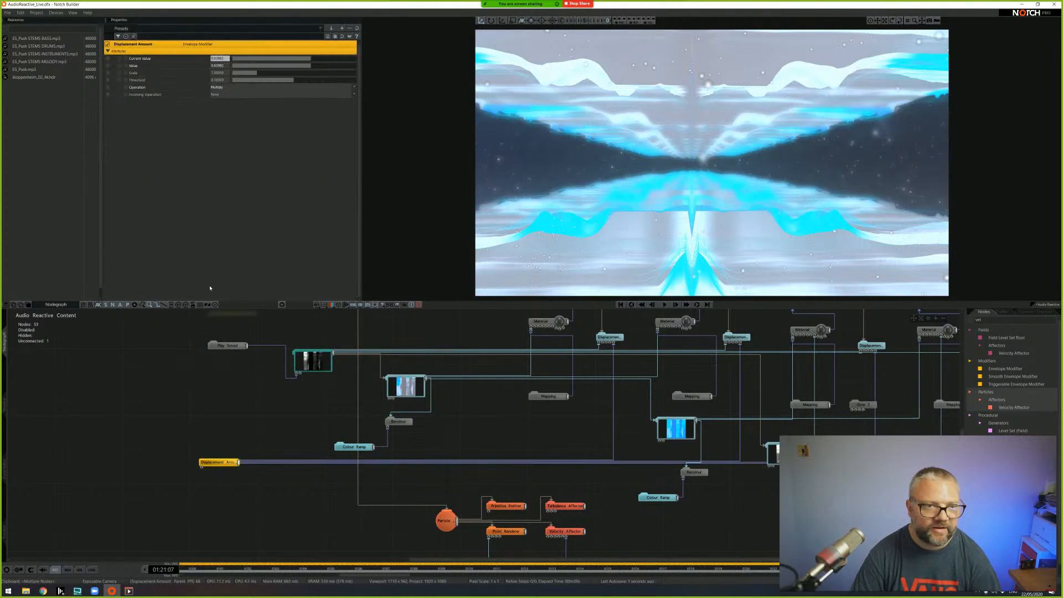
left_click(109, 66)
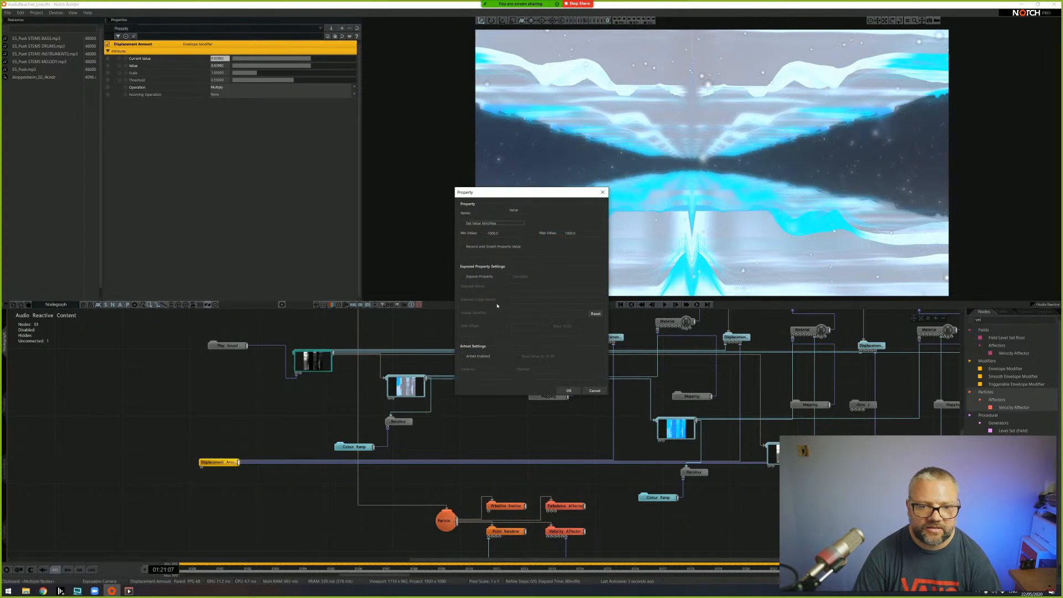
left_click(482, 277)
left_click(568, 391)
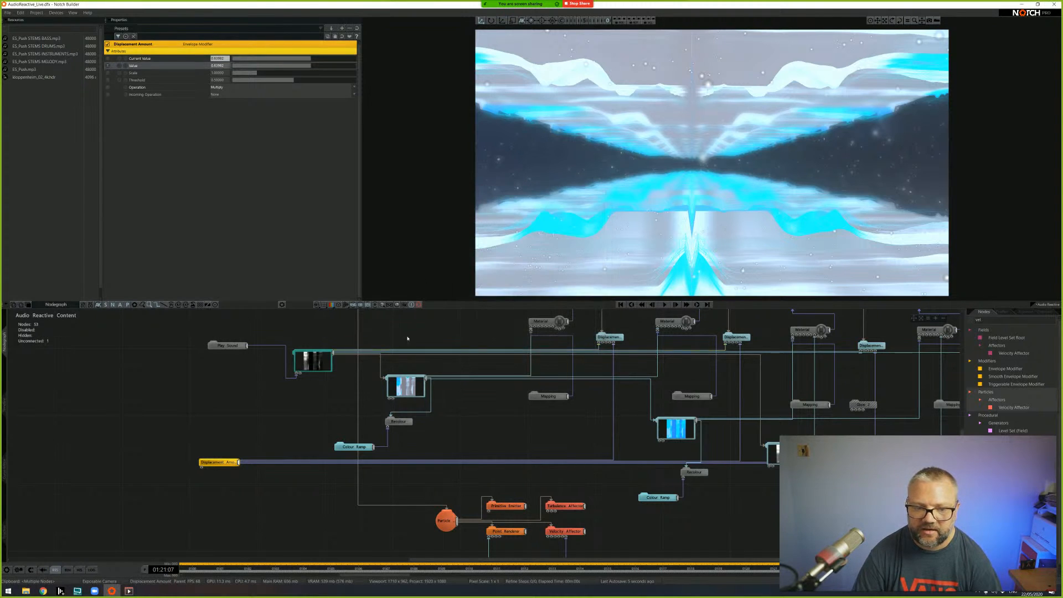
- Expose the Intensity property of the Glow 2 node attached to the root
middle_click_drag(676, 472, 570, 485)
middle_click_drag(473, 370, 443, 433)
middle_click_drag(426, 341, 480, 374)
left_click(312, 374)
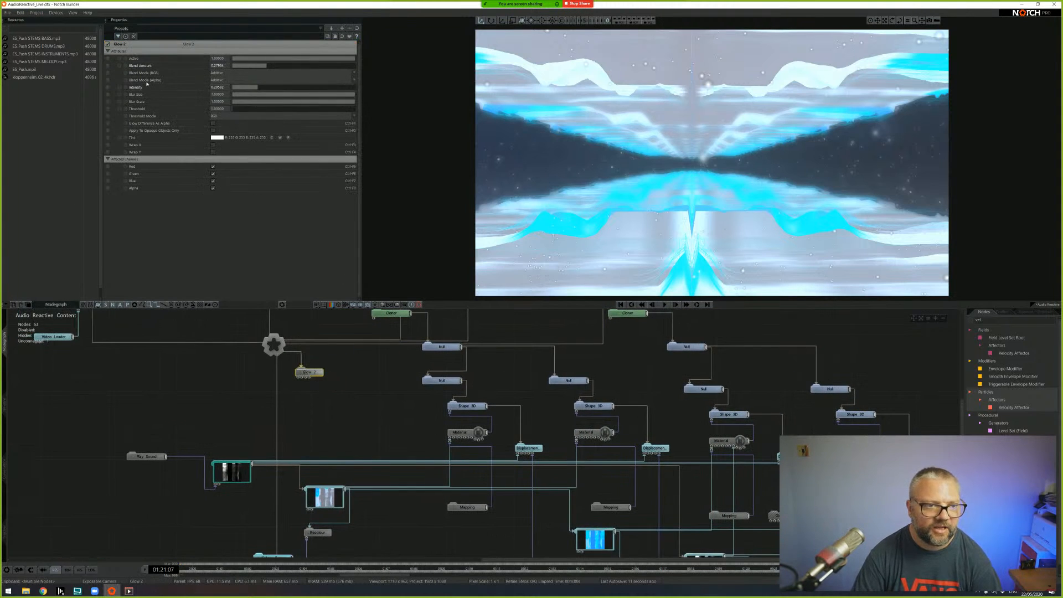
left_click(110, 89)
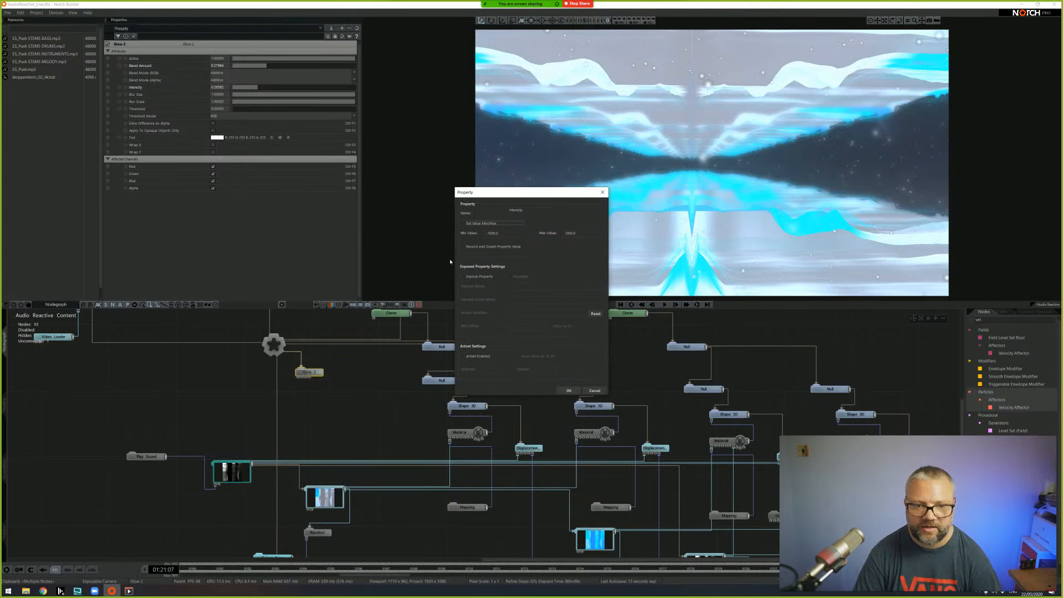
left_click(571, 391)
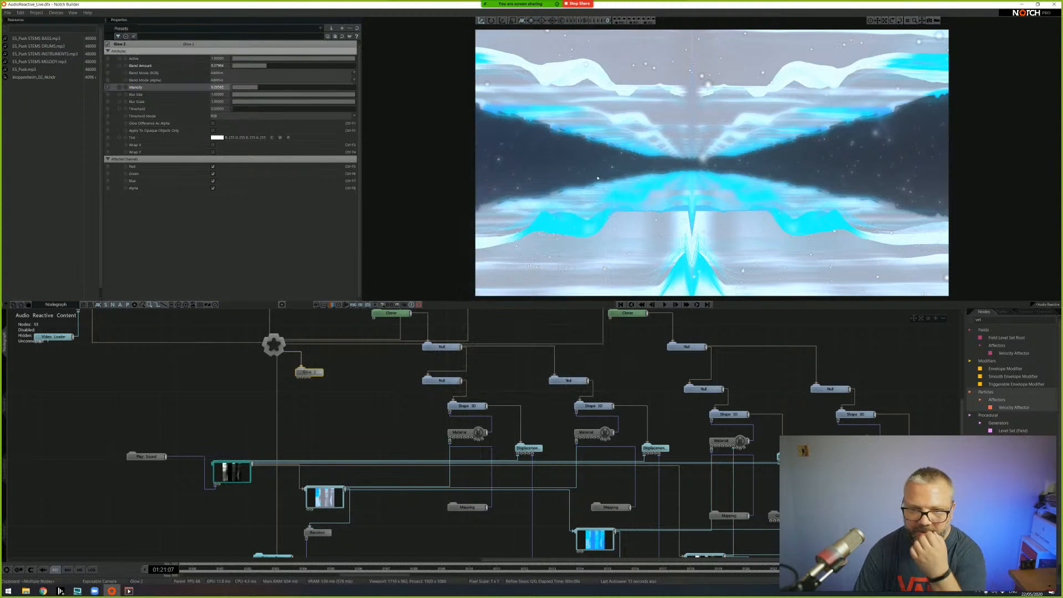
- Inspect the Depth of Field node's properties and clear the search filter in the node library
middle_click_drag(399, 369, 454, 432)
middle_click_drag(379, 326, 384, 391)
left_click(315, 359)
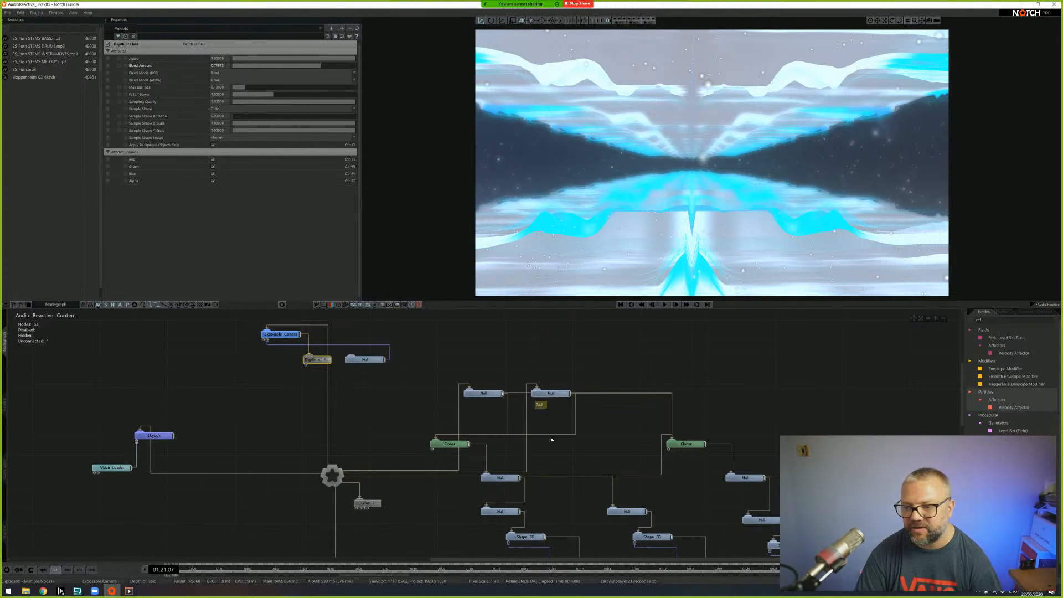
middle_click_drag(484, 446, 463, 368)
scroll(463, 368, "down", 5)
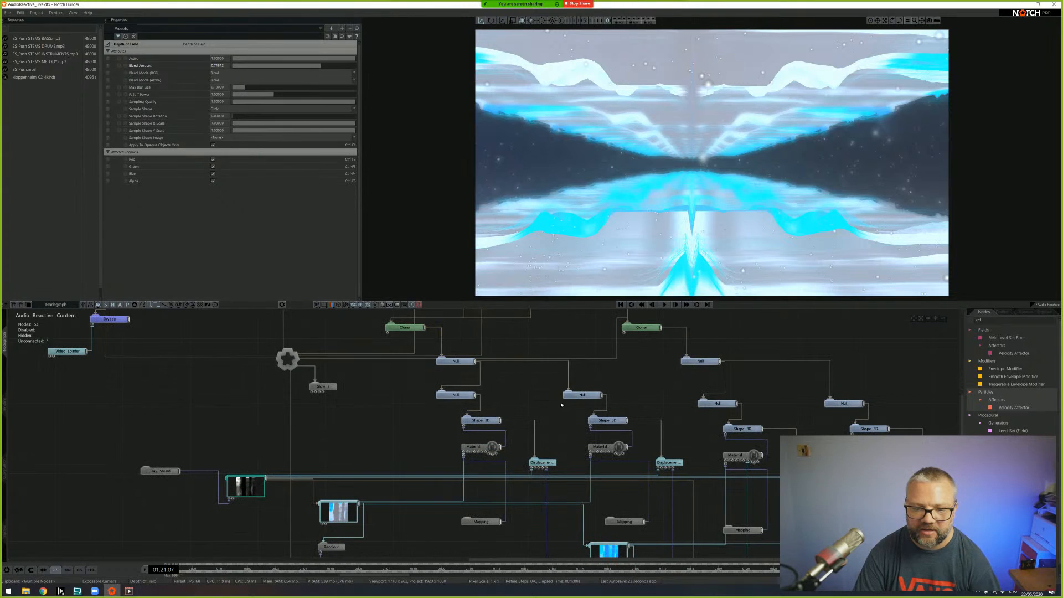
middle_click_drag(505, 418, 538, 430)
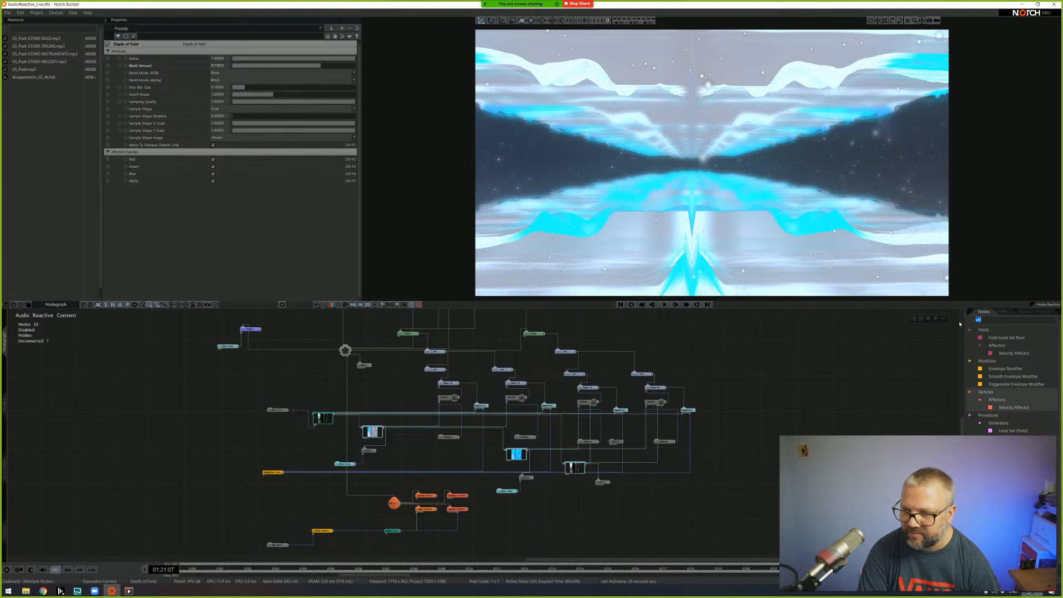
key("BackSpace")
left_click(970, 331)
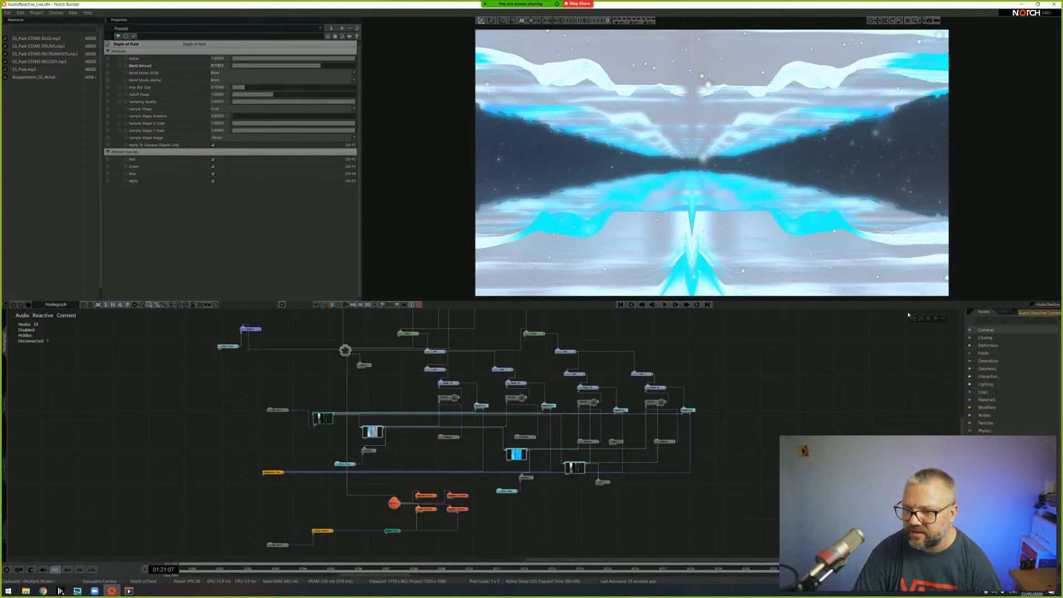
- Check the exposed property settings of the Exposable Camera Values on the Exposable Camera node
middle_click_drag(443, 467, 460, 429)
middle_click_drag(608, 451, 564, 452)
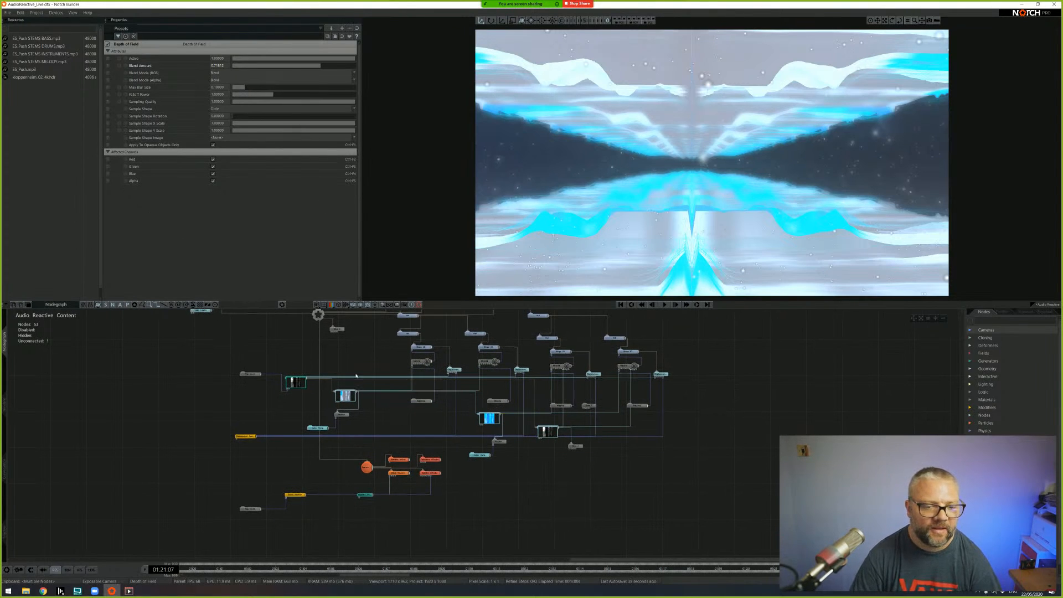
middle_click_drag(327, 311, 439, 430)
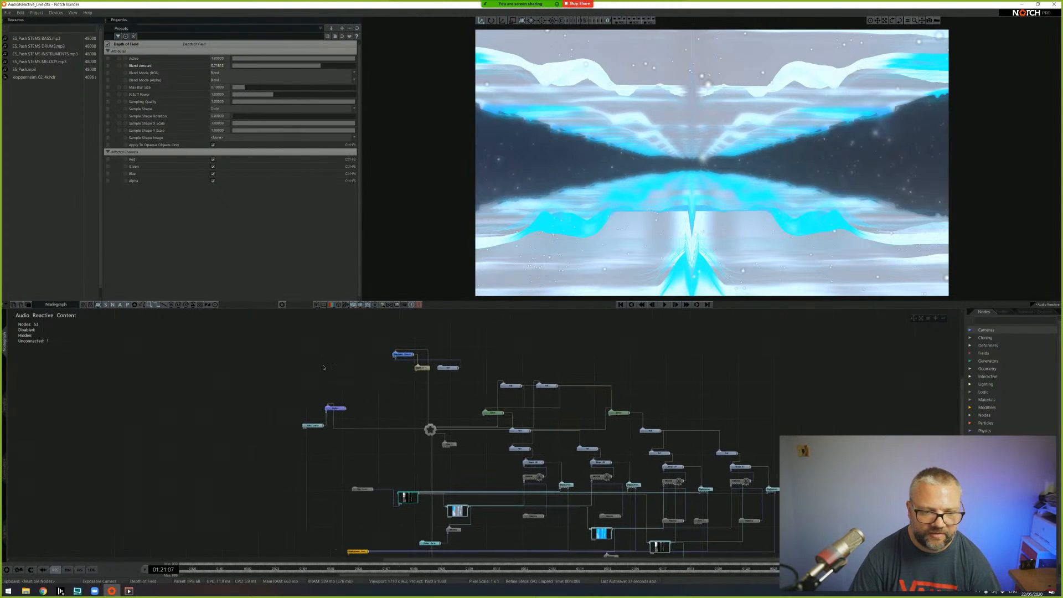
left_click(404, 350)
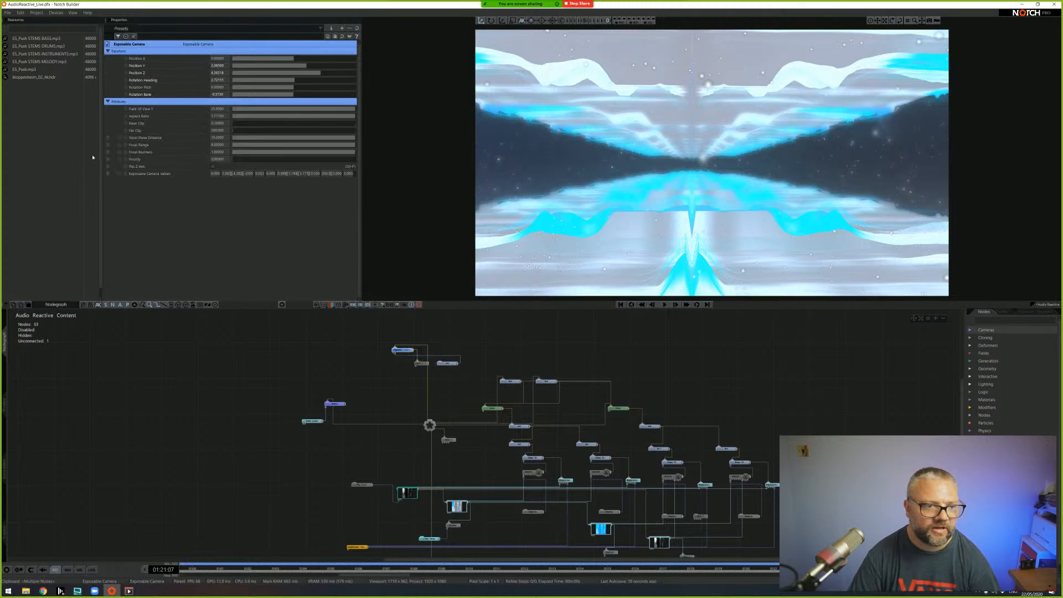
left_click(108, 174)
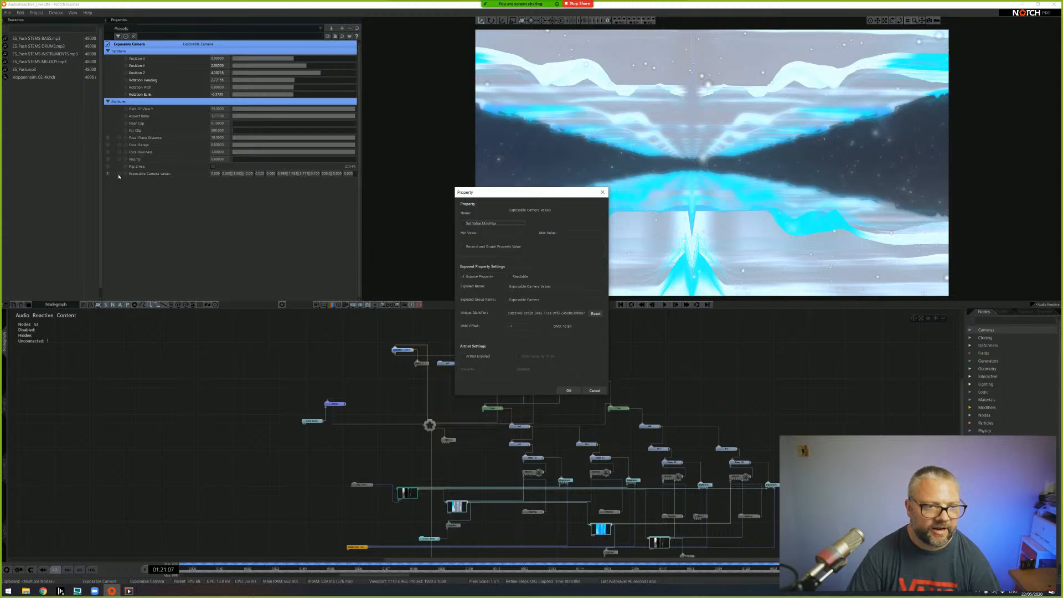
left_click(569, 391)
- Start compiling a block for the media server and choose the SmartStage_Live project's objects\NotchFile folder as its destination
left_click(41, 13)
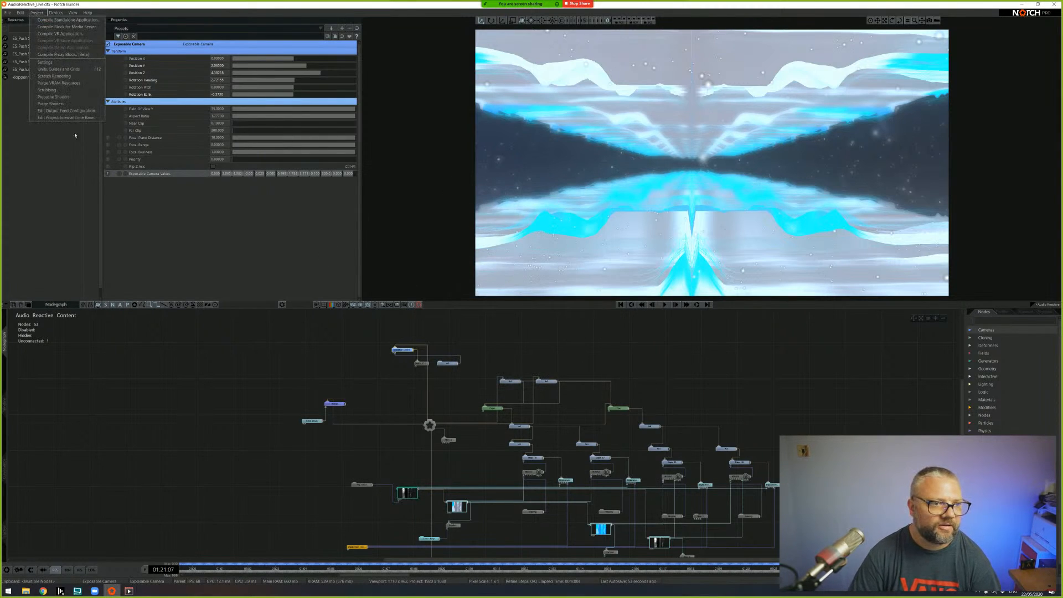
left_click(67, 26)
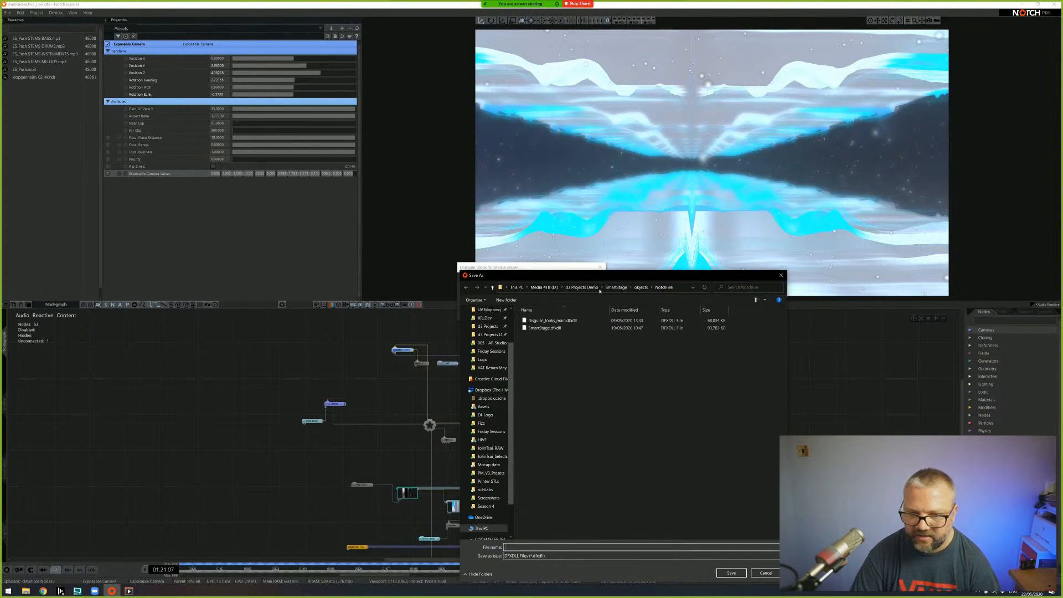
left_click(582, 287)
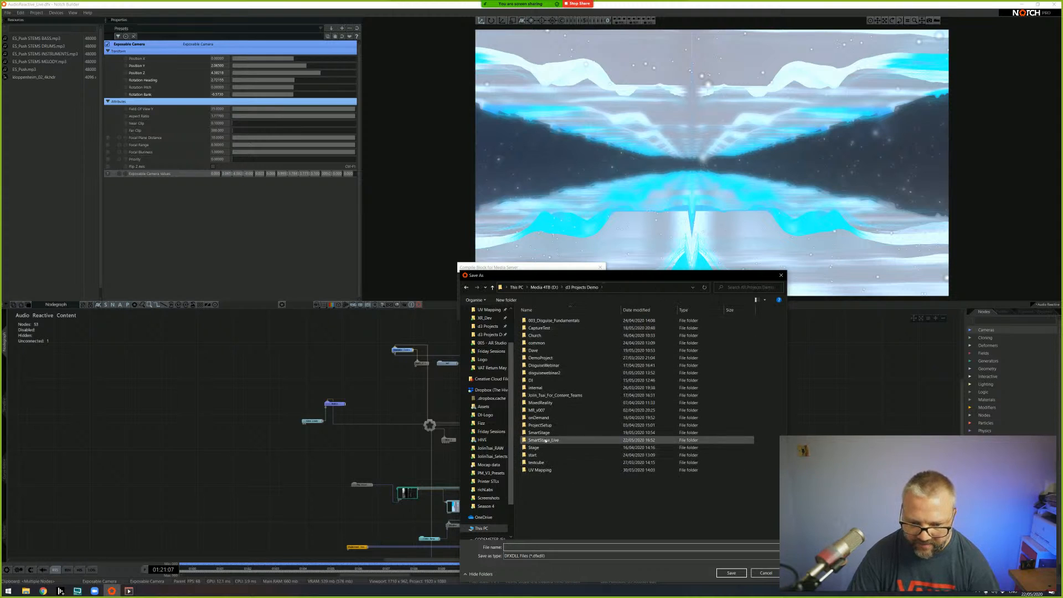
double_click(545, 441)
left_click_drag(578, 282, 451, 165)
left_click(407, 213)
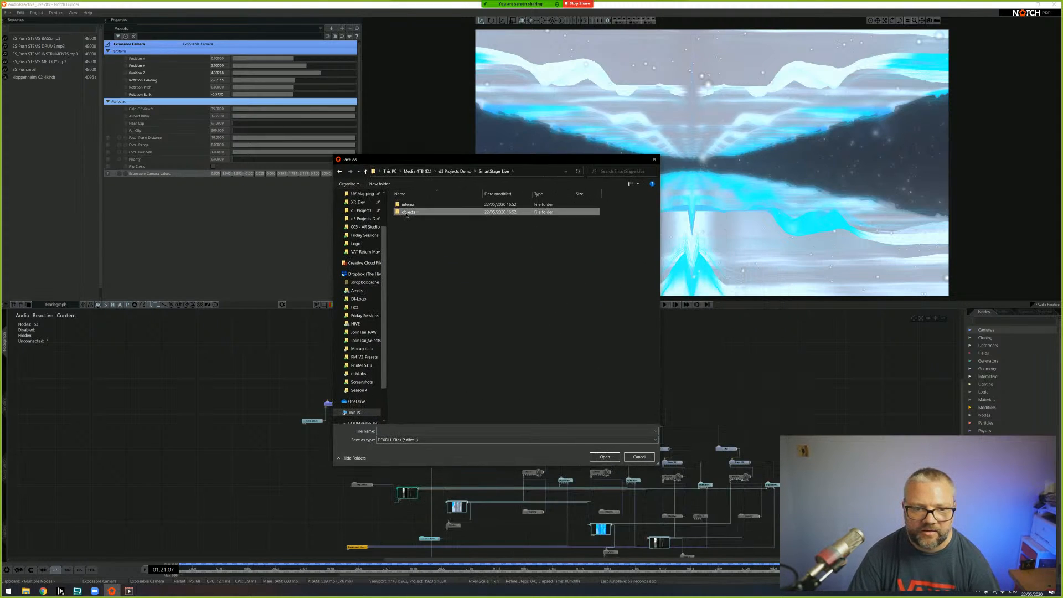
double_click(407, 212)
right_click(399, 236)
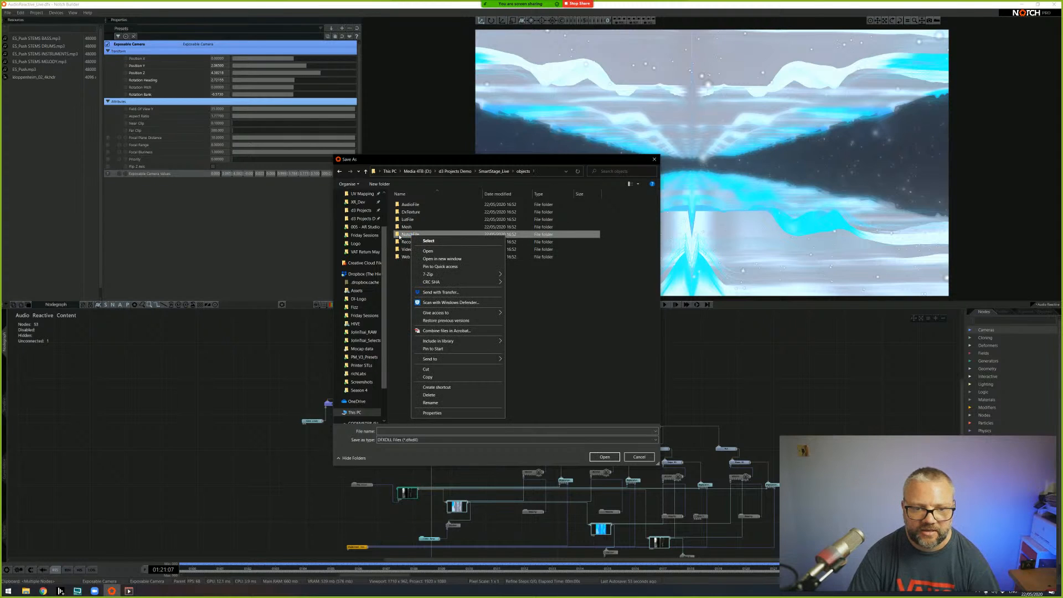
left_click(428, 250)
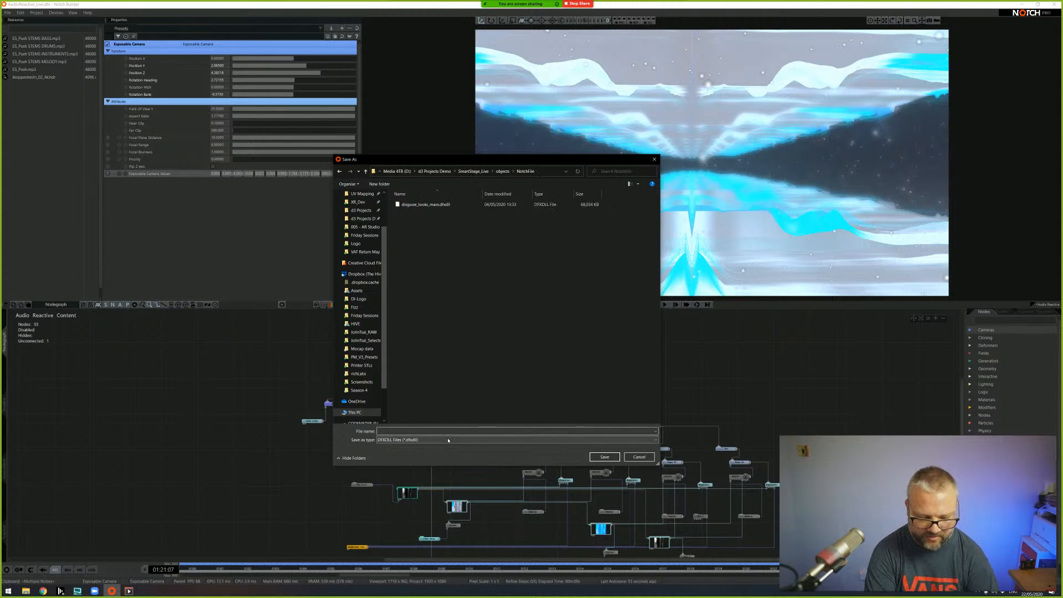
- Name the block file LiveDemo and compile it
type("LiveDemo")
key("Return")
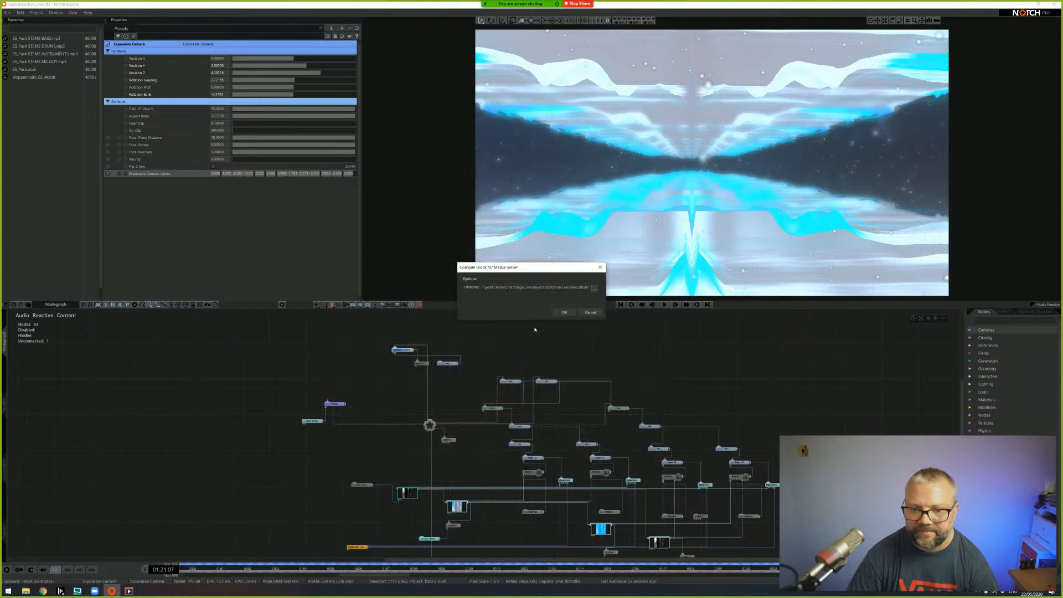
left_click(564, 312)
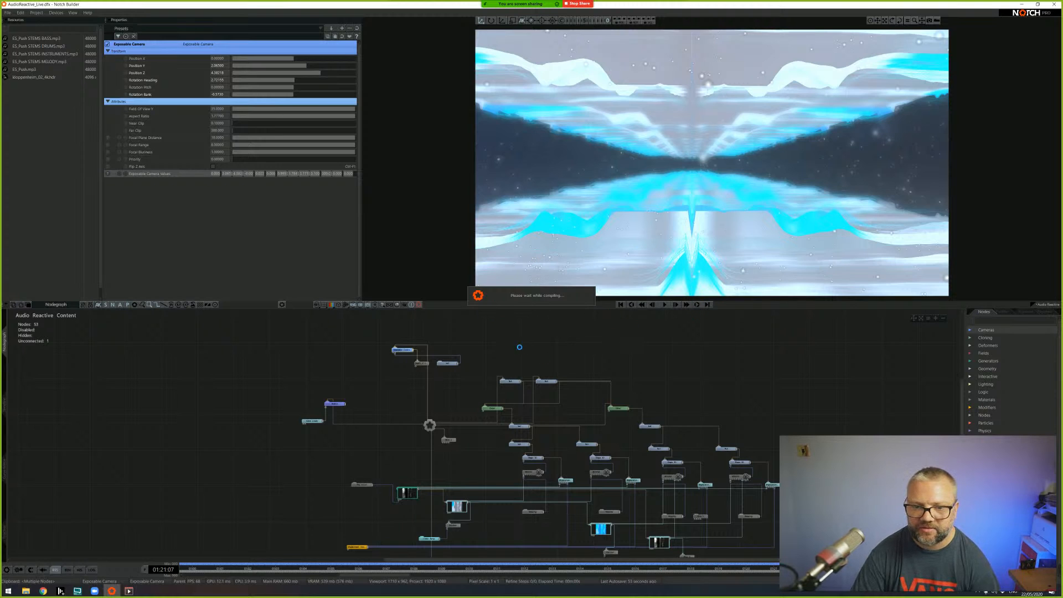
- Switch to the SmartStage_Live project in disguise and remove the default projection surface and projector from stage 1
left_click(61, 590)
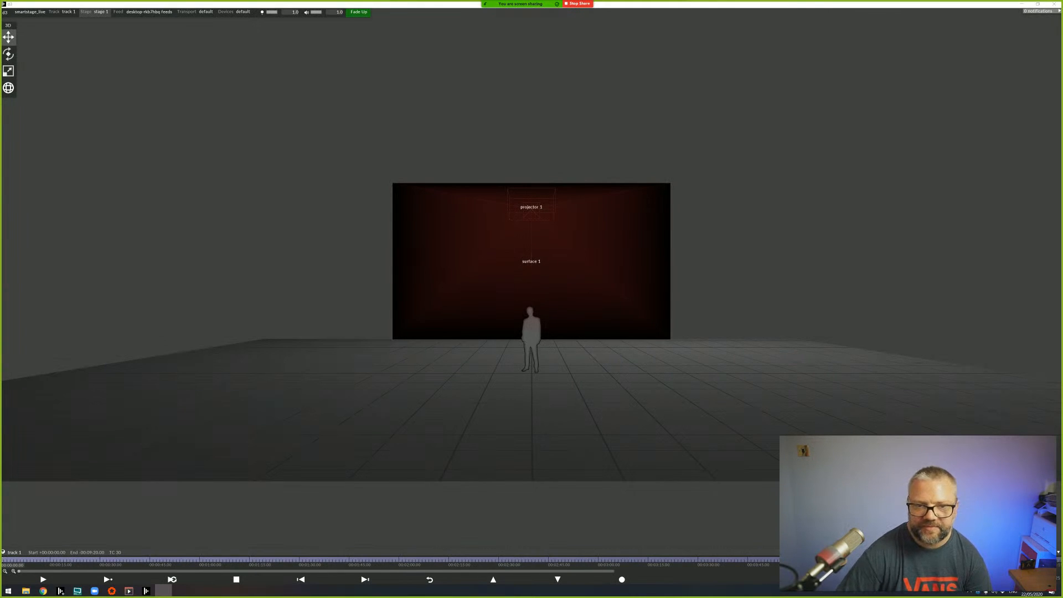
right_click(100, 12)
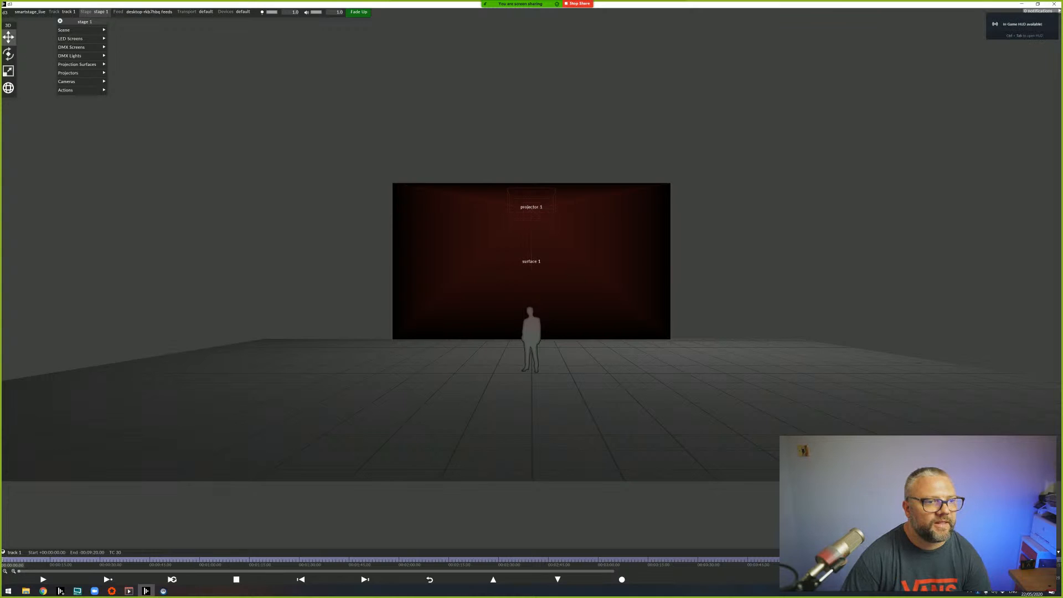
left_click(77, 64)
left_click(95, 82)
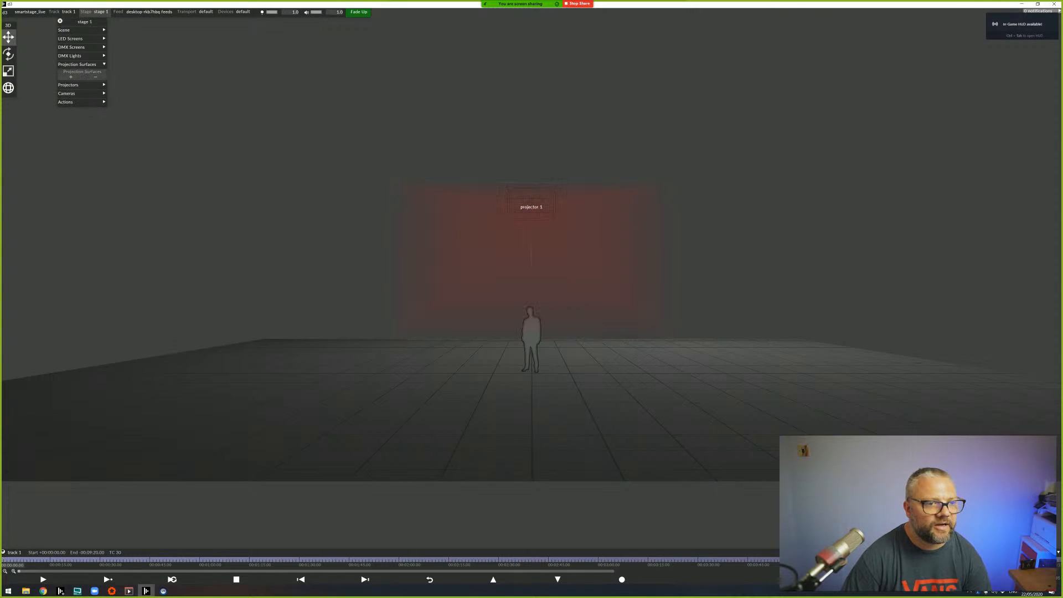
left_click(72, 85)
left_click(99, 124)
- Move the human reference figure along its red axis from the stage centre to the right side of the floor
left_click(540, 374)
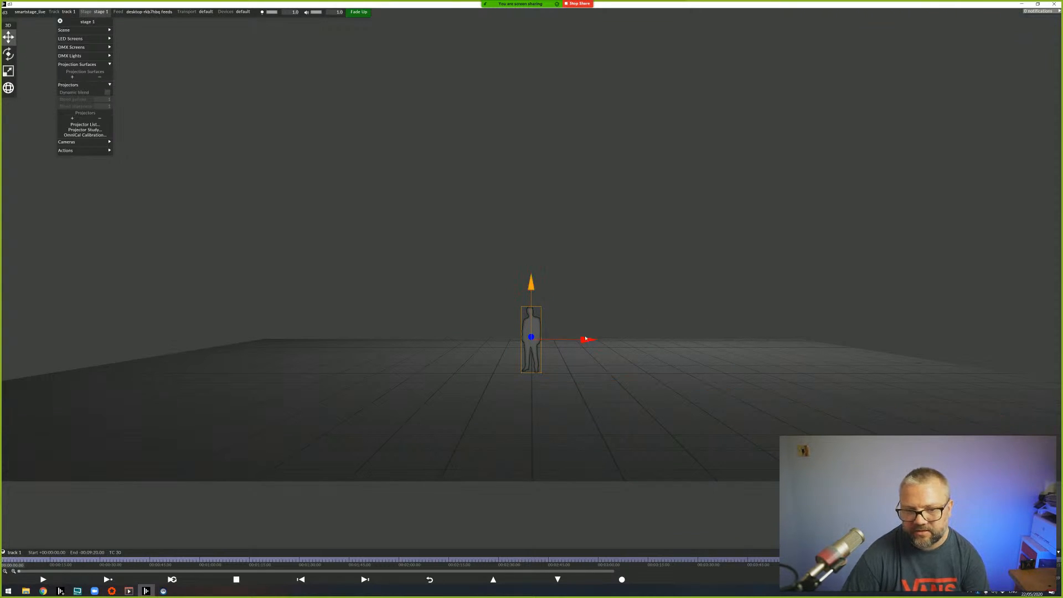
left_click_drag(584, 339, 813, 346)
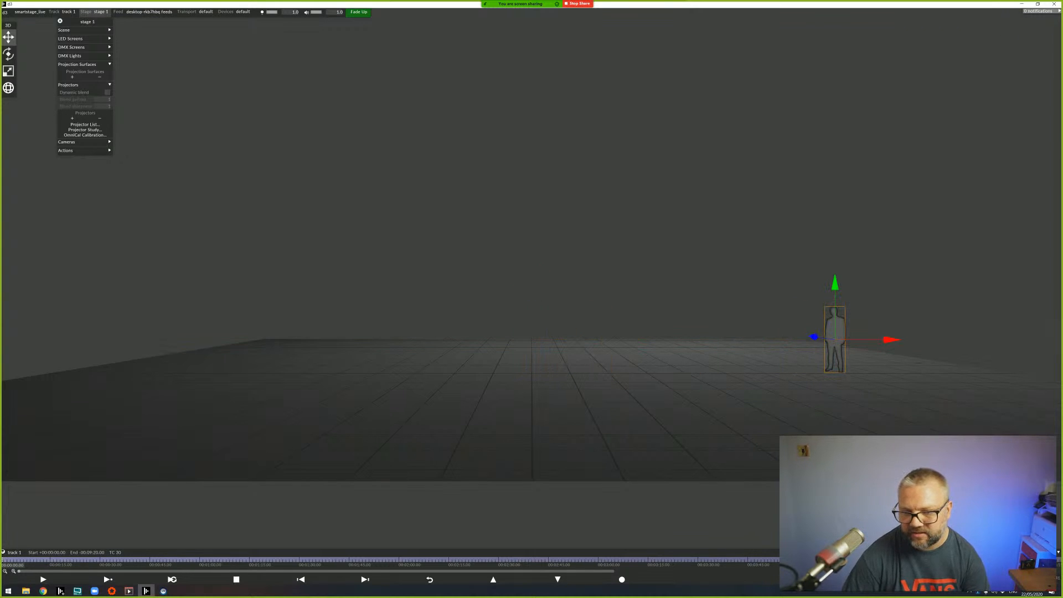
scroll(813, 346, "up", 4)
scroll(813, 346, "down", 8)
scroll(813, 346, "up", 3)
left_click_drag(813, 346, 848, 379)
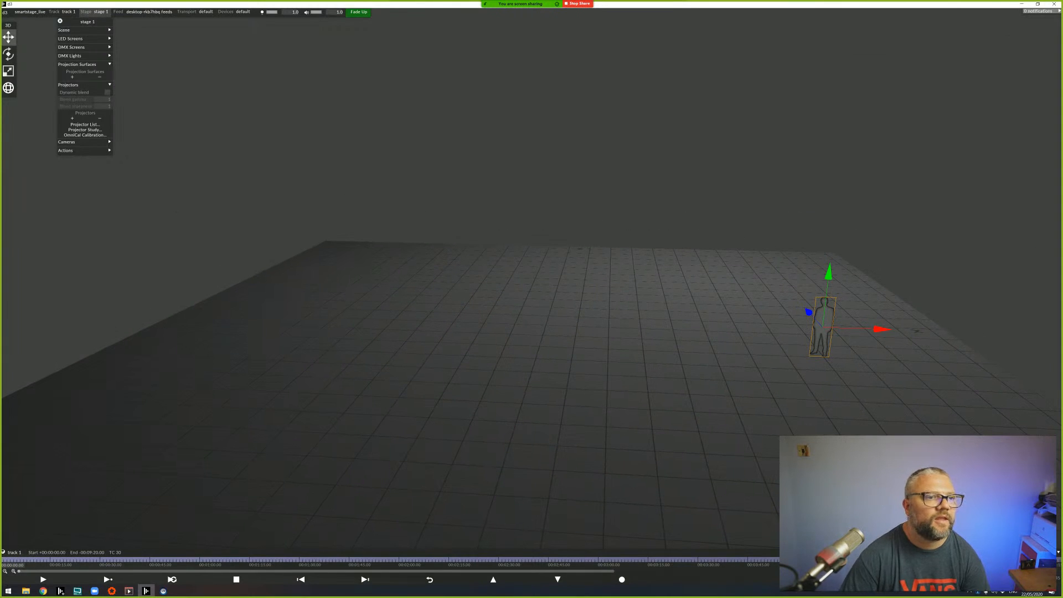
- Add a new LED screen named LED_Left to stage 1
left_click(78, 38)
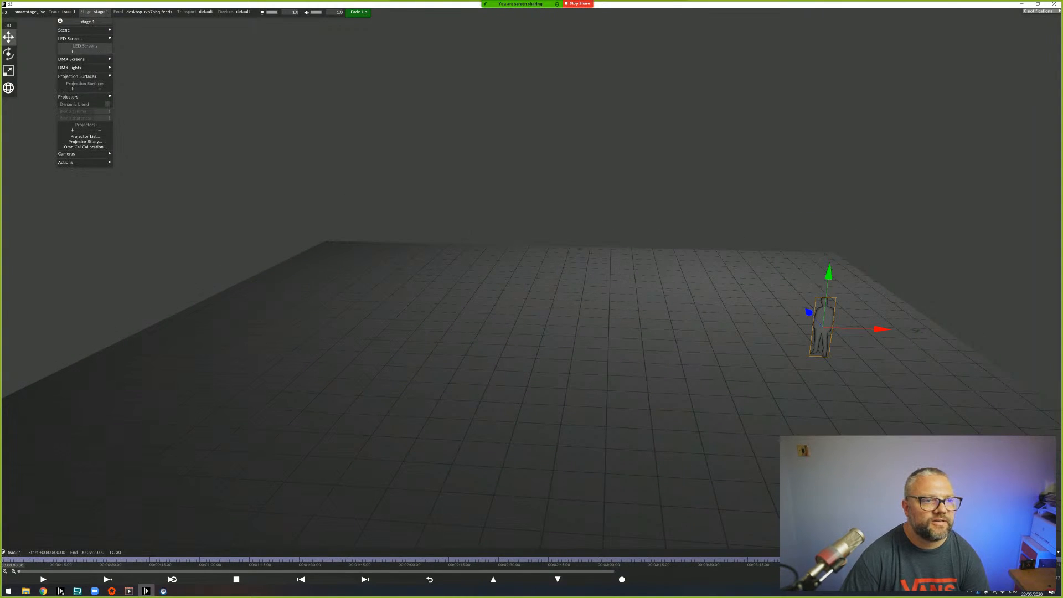
left_click(72, 51)
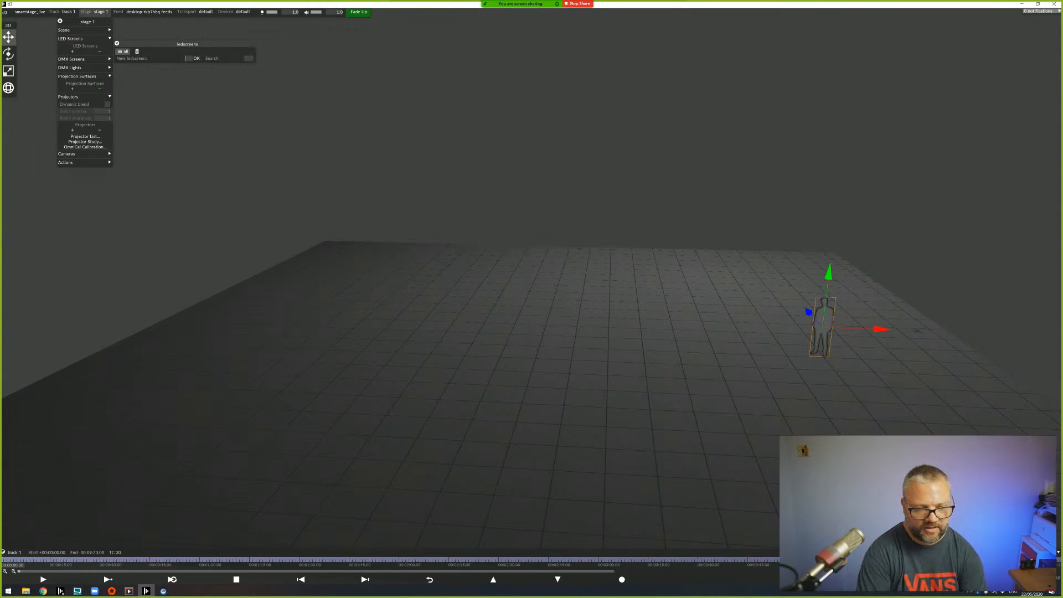
type("LED_")
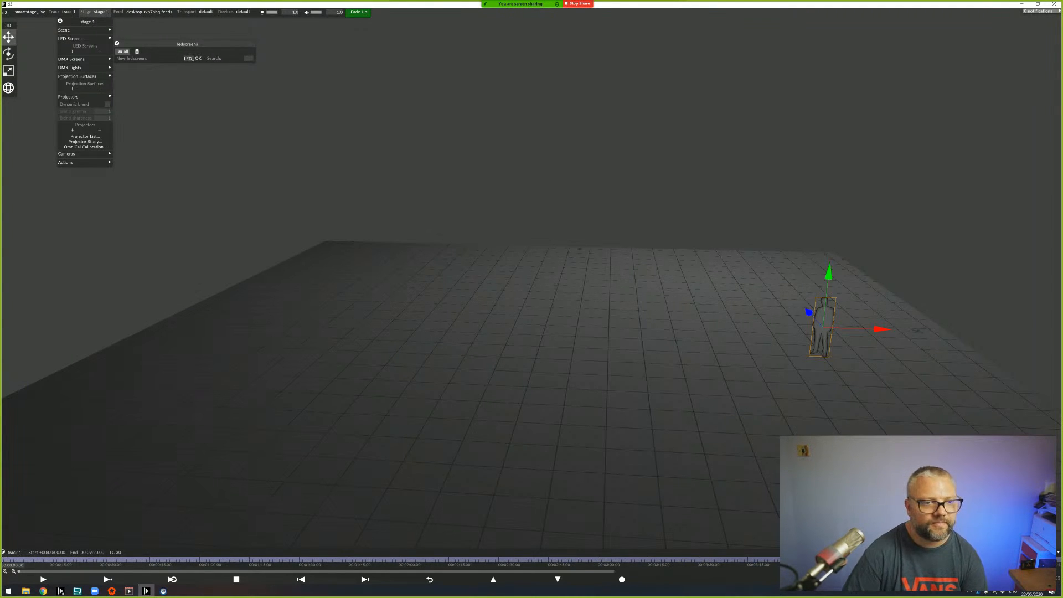
type("Left")
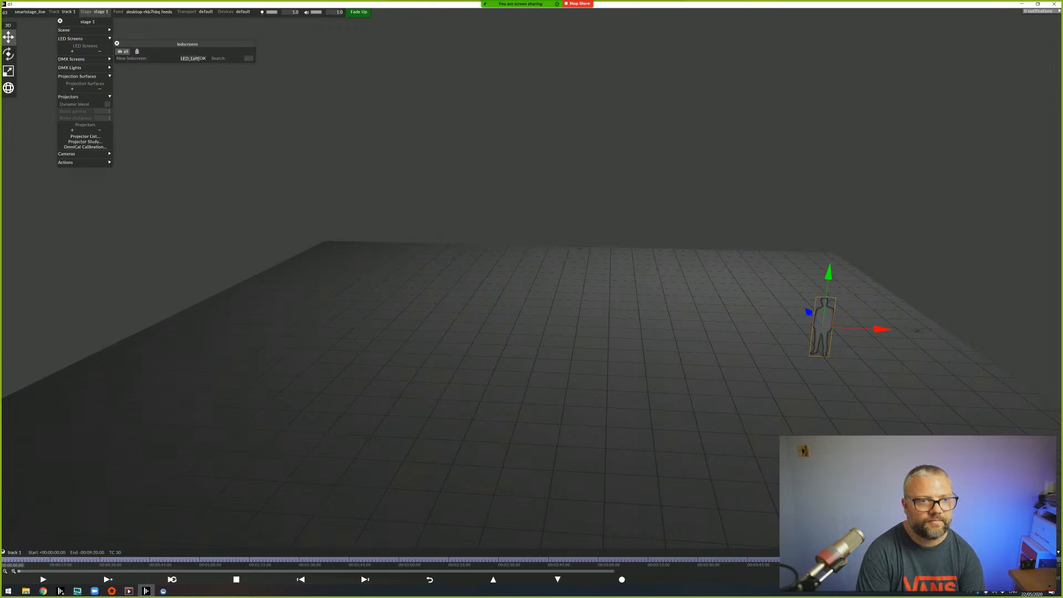
key("Return")
- Set the led_left screen's resolution to 1080 by 1080 pixels
left_click(167, 79)
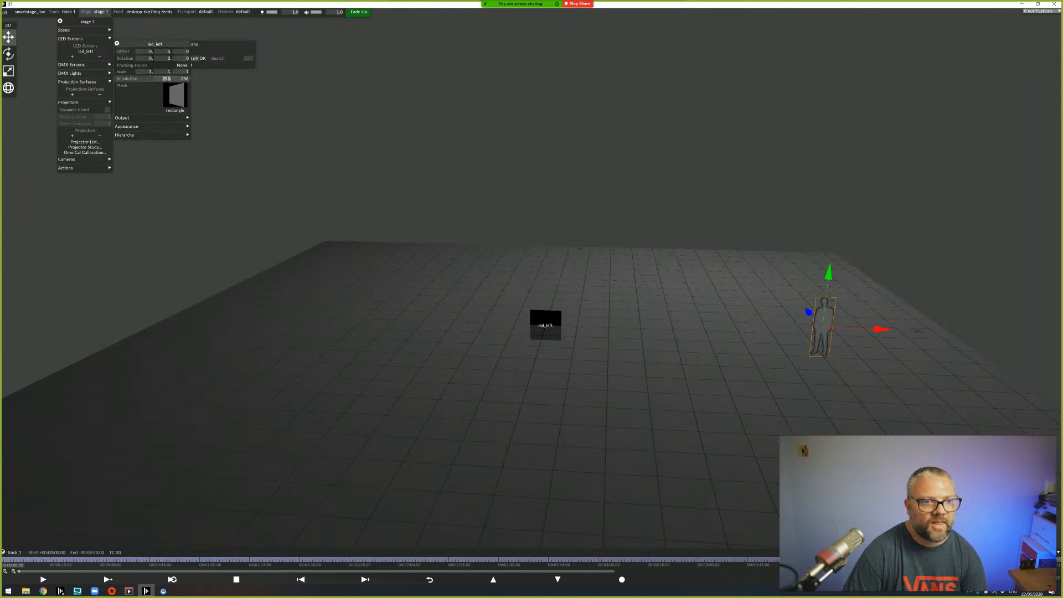
type("1080")
key("Tab")
type("1080")
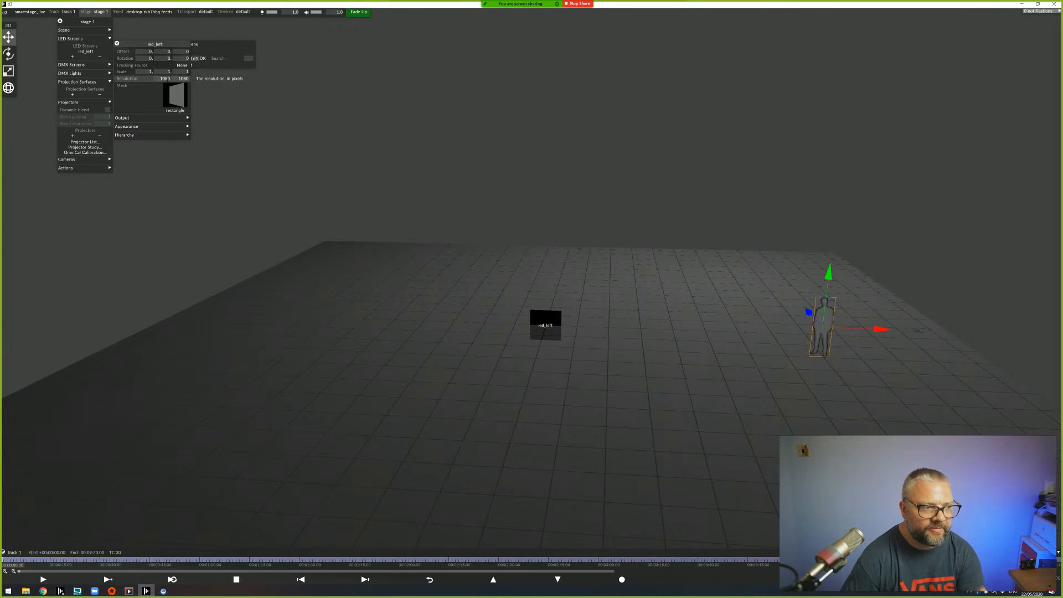
key("Return")
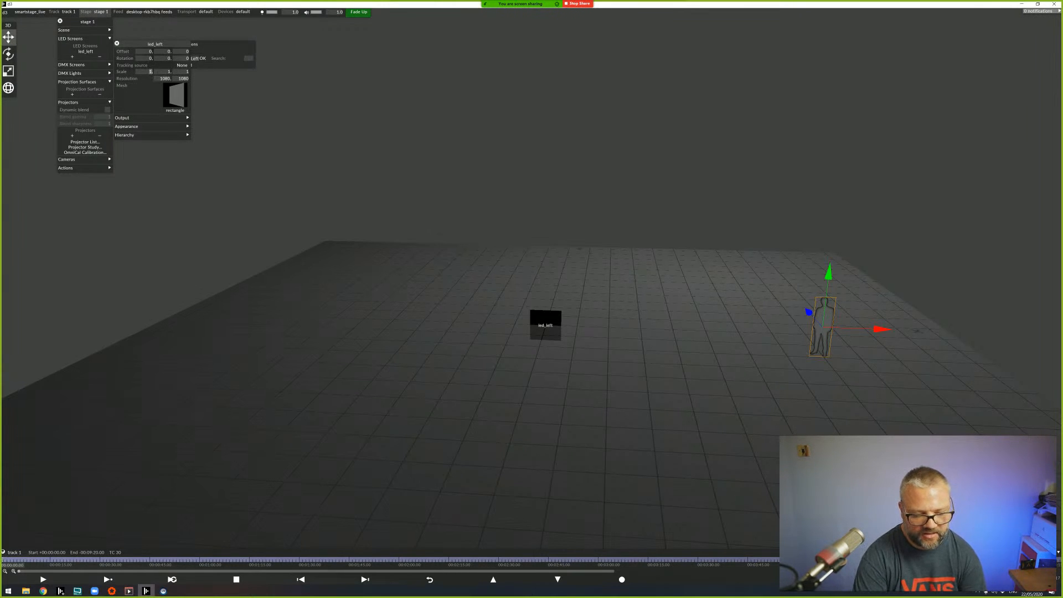
- Scale the led_left screen to 3 in width and height, and set its vertical offset to 1.5
type("3")
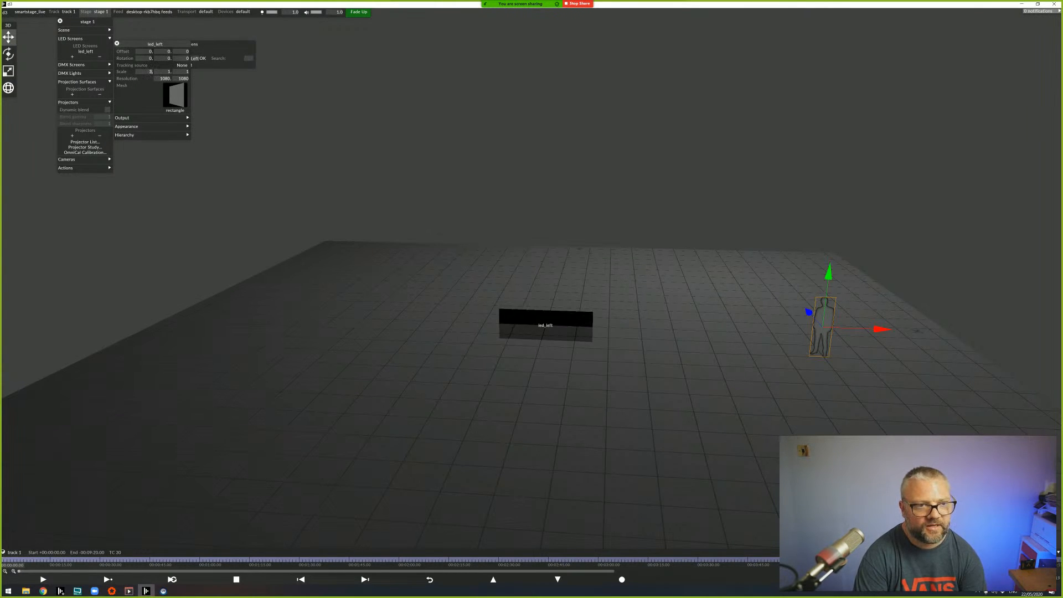
key("Tab")
type("3")
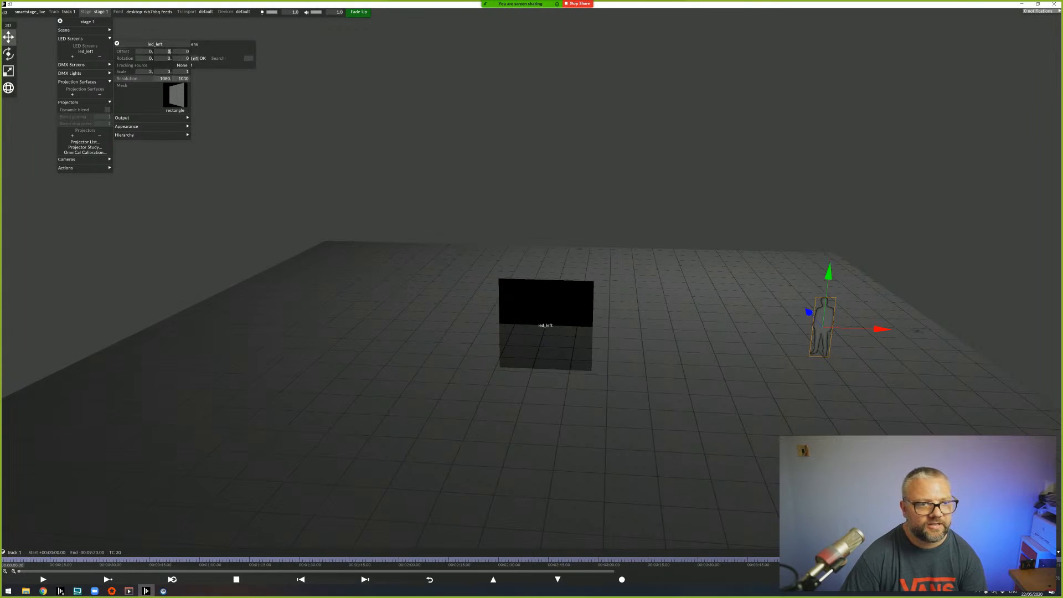
type("1.5")
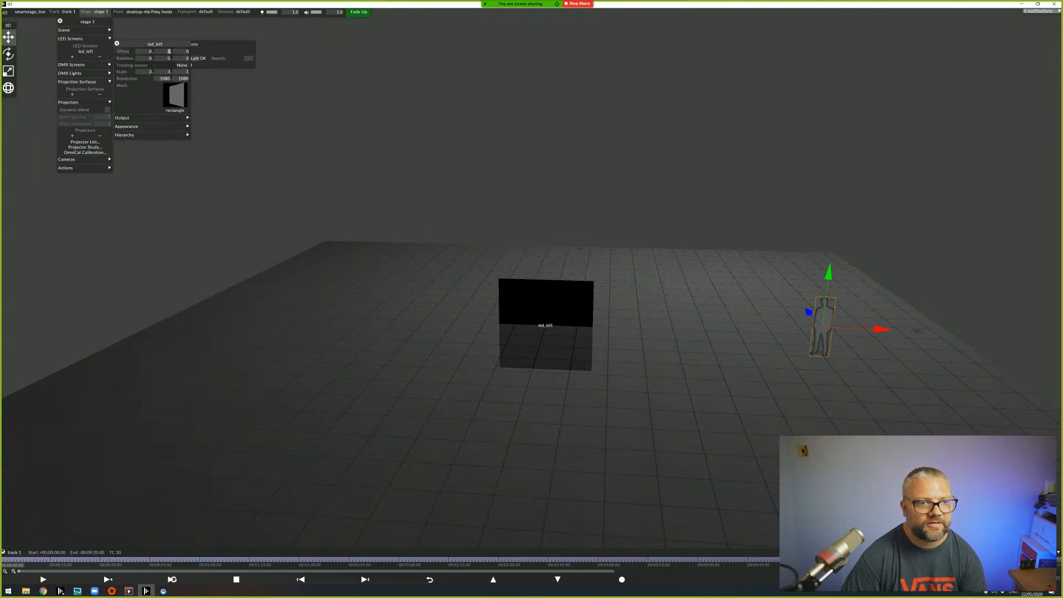
key("Return")
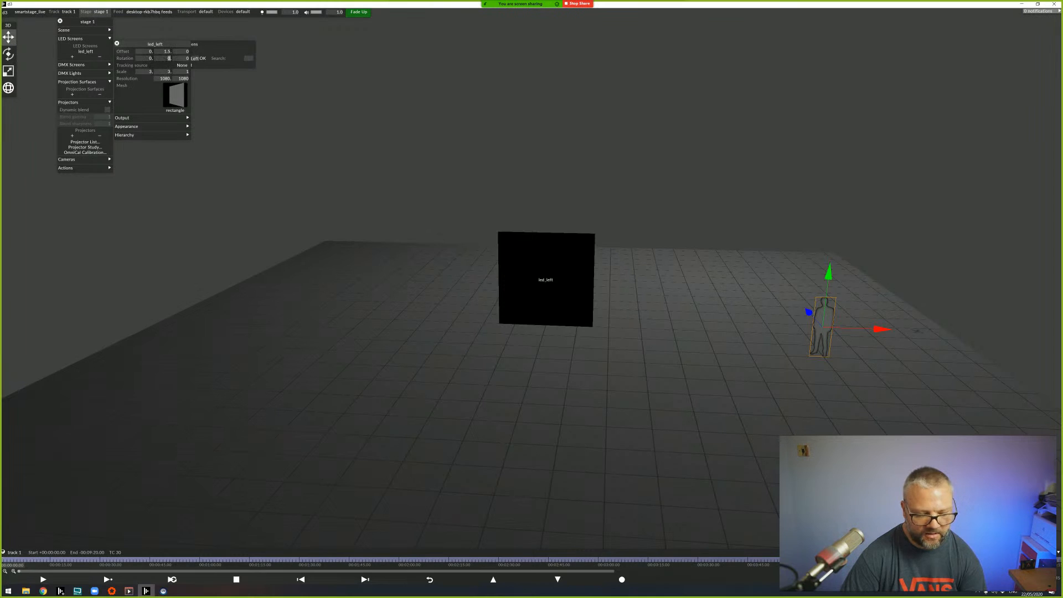
type("45")
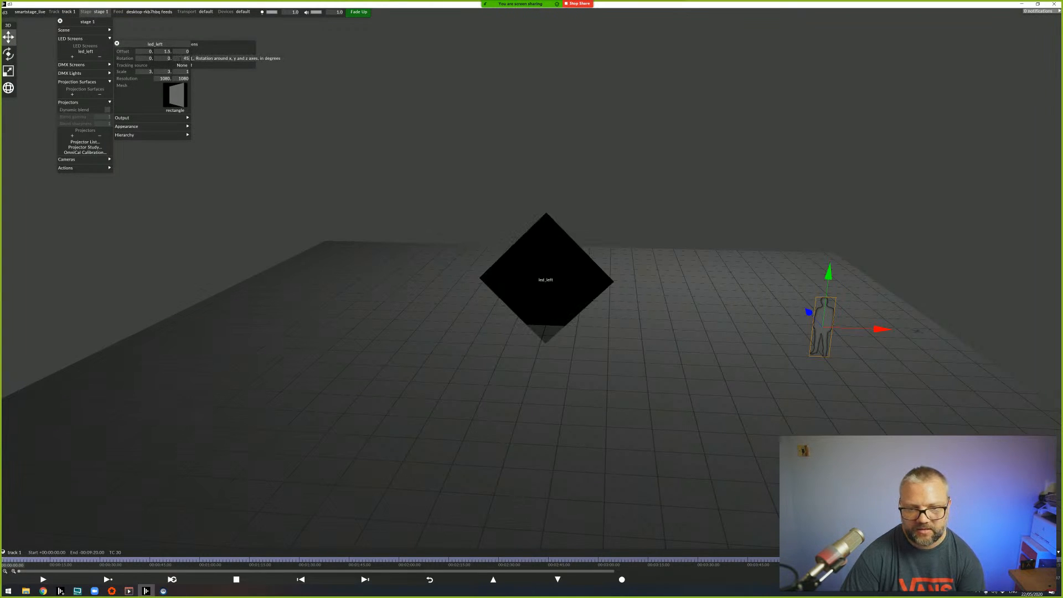
left_click_drag(182, 58, 194, 58)
type("0")
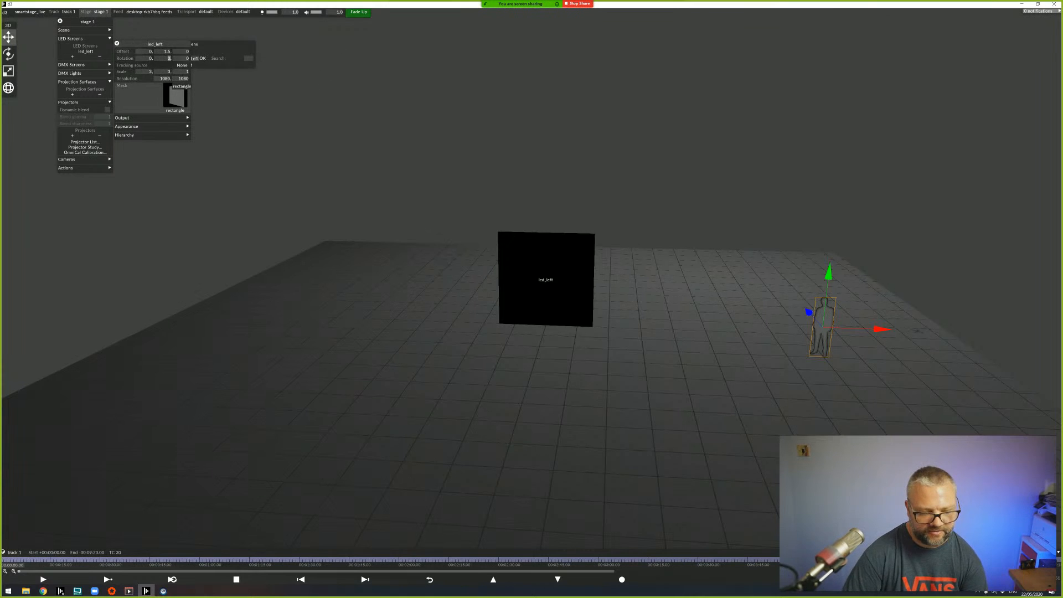
- Rotate the led_left screen to -45 degrees about its vertical axis
type("45")
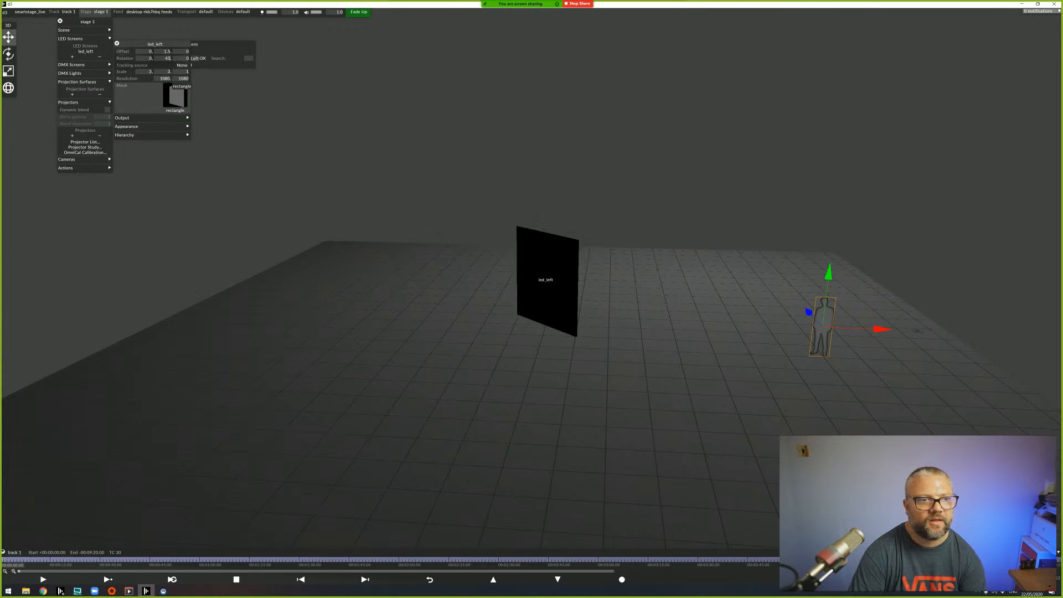
key("BackSpace")
key("BackSpace")
type("-45")
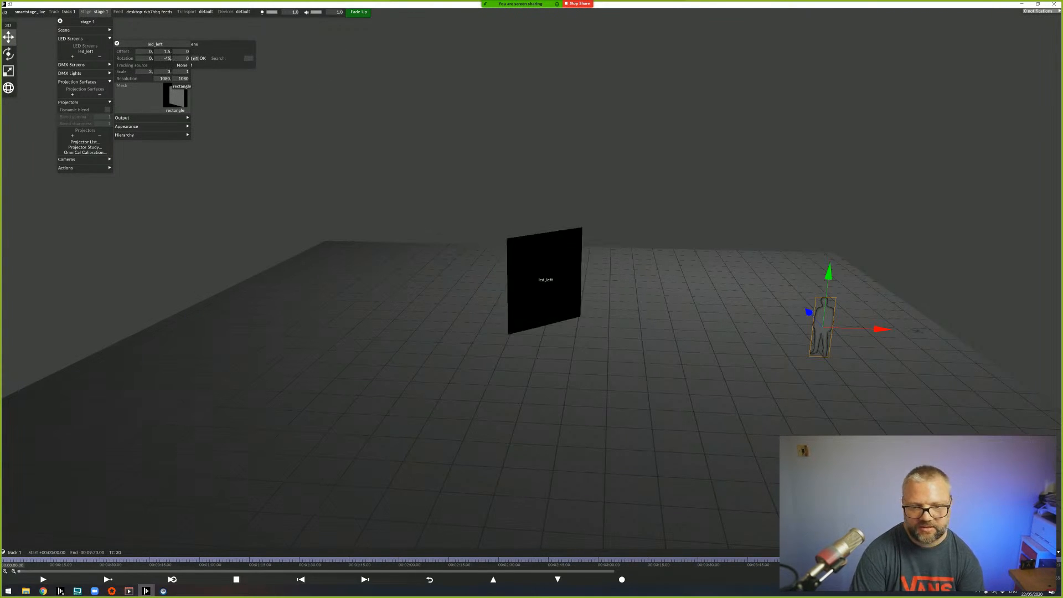
- Duplicate the led_left screen and name the copy led_right
scroll(532, 299, "up", 5)
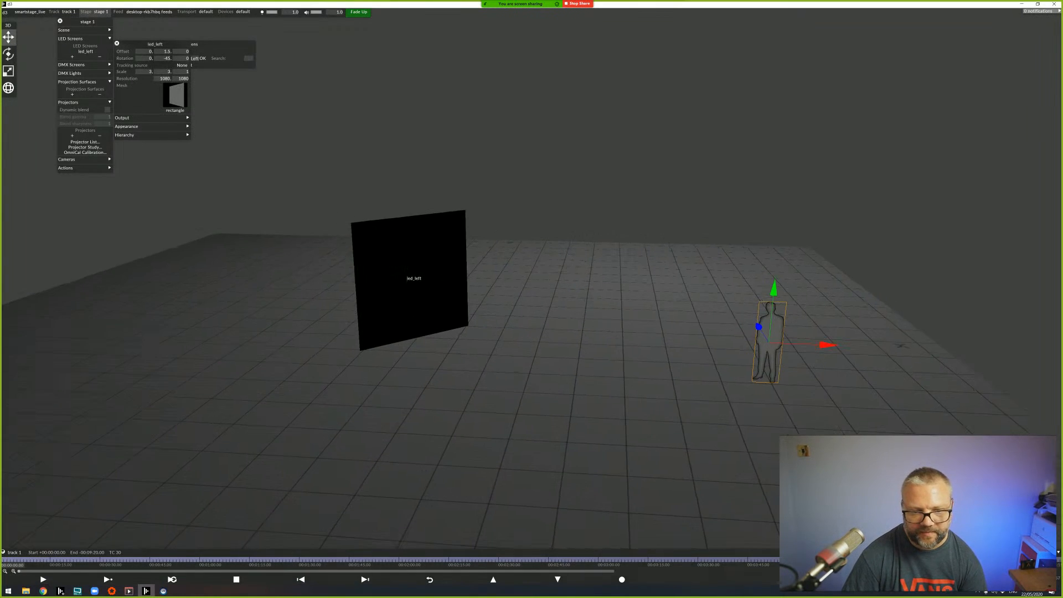
right_click(392, 253)
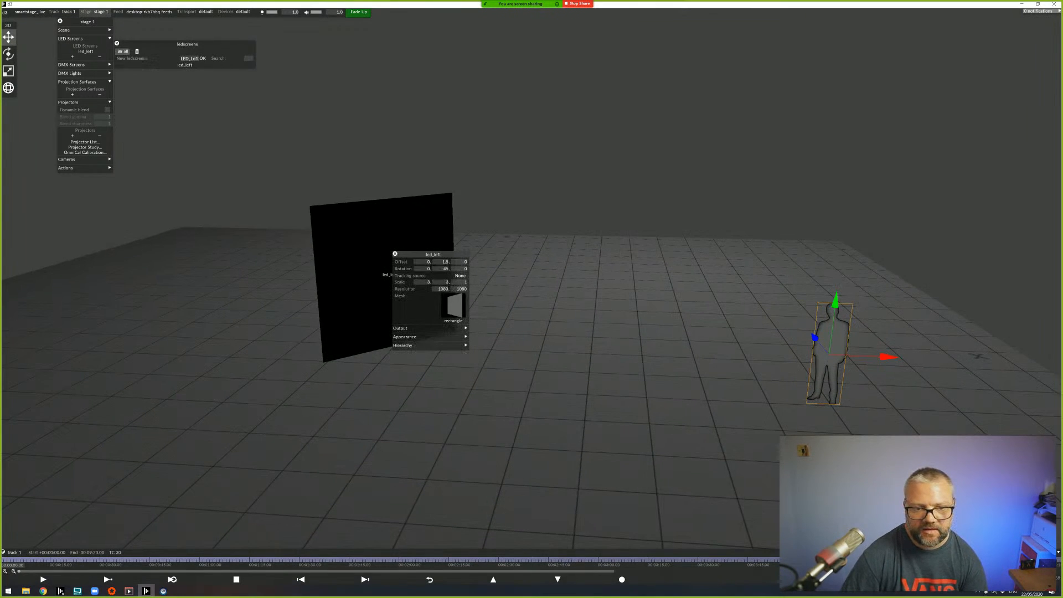
left_click(433, 254)
left_click_drag(499, 228, 604, 245)
left_click(608, 259)
type("led_right")
key("Return")
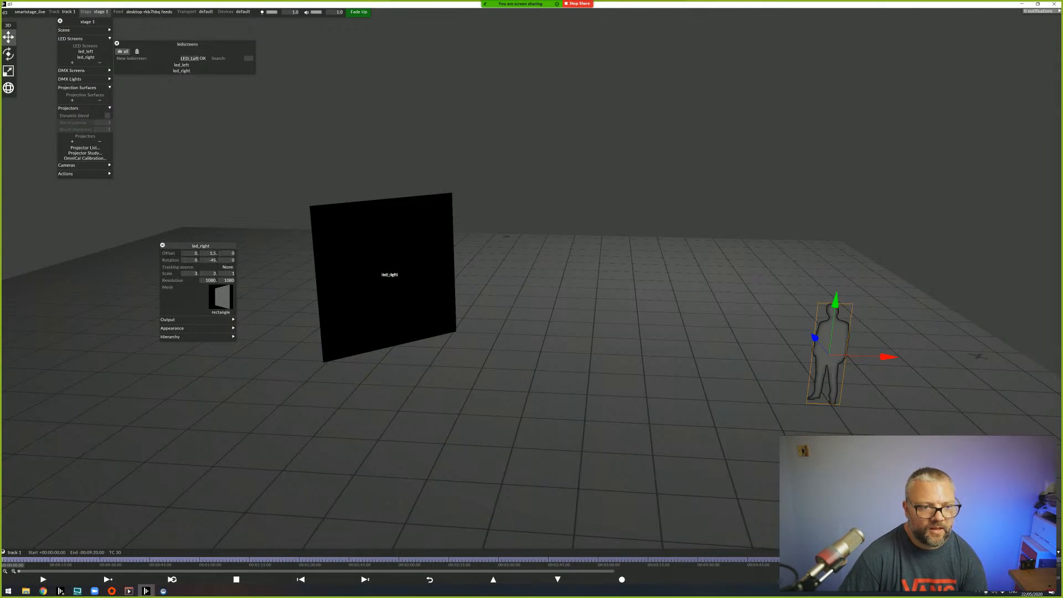
- Set the led_right screen's Y rotation to 45 degrees and its X offset to 2.1 so it joins led_left in a corner
left_click(213, 261)
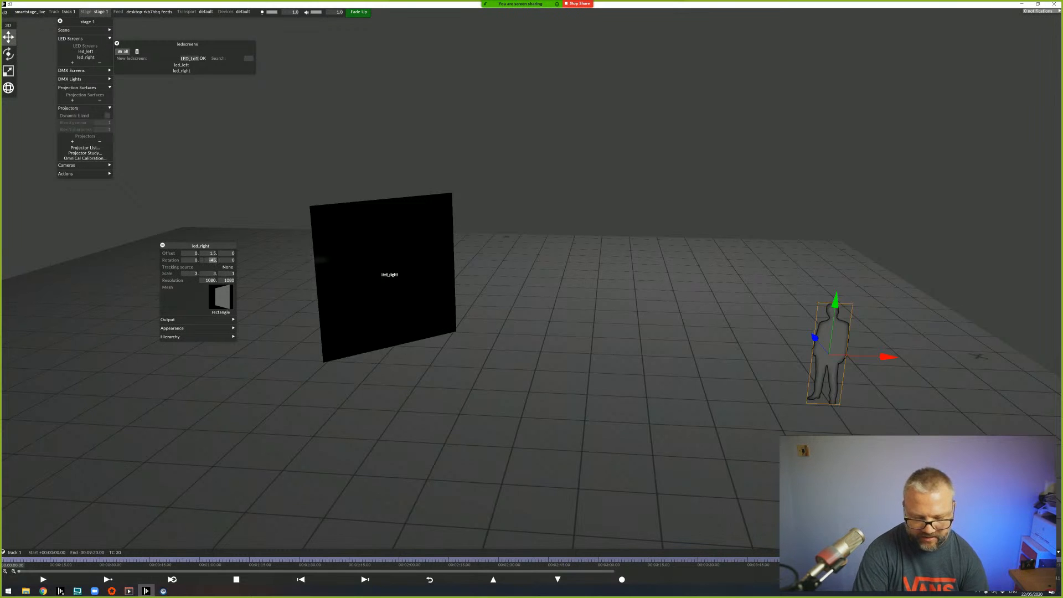
type("45")
key("Return")
left_click_drag(277, 332, 282, 412)
middle_click_drag(387, 332, 493, 351)
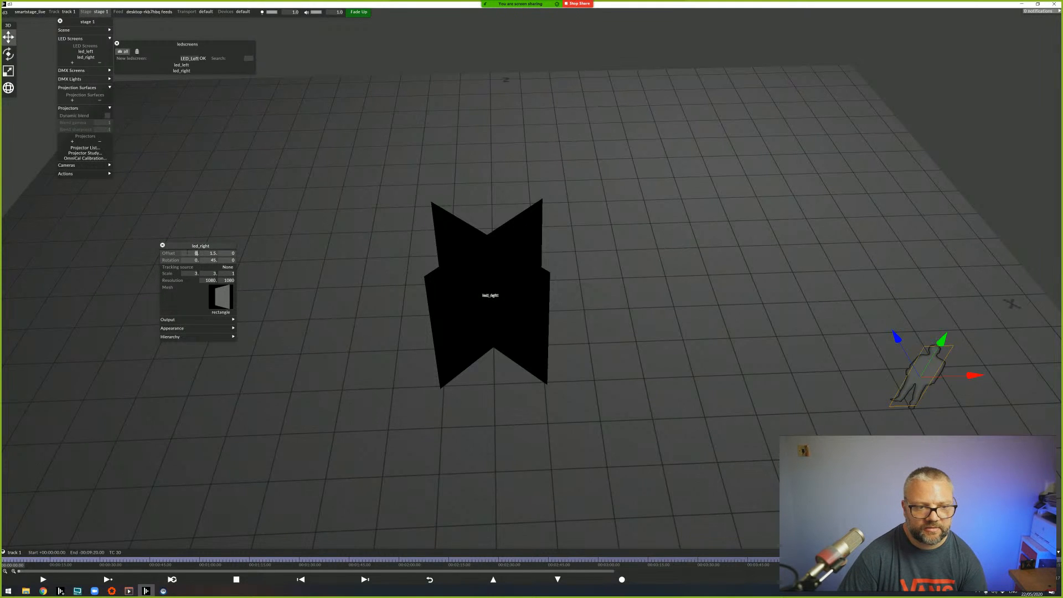
scroll(194, 253, "down", 5)
scroll(194, 253, "up", 19)
scroll(194, 253, "up", 7)
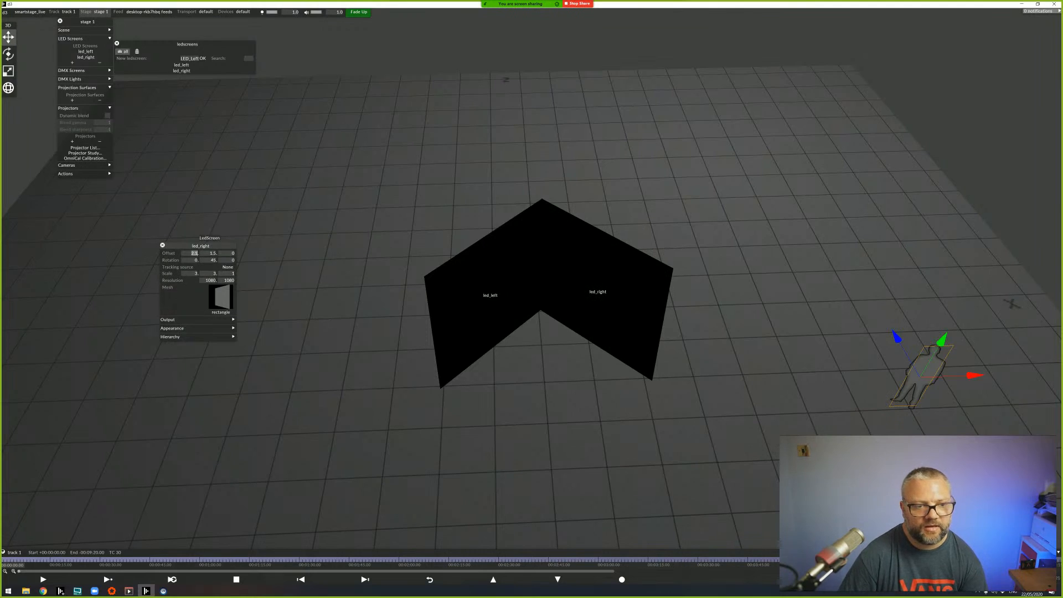
- Add a new LED screen named led_floor to stage 1
mouse_move(532, 332)
left_mouse_down()
mouse_move(465, 238)
mouse_move(576, 316)
mouse_move(532, 398)
mouse_move(503, 321)
mouse_move(542, 310)
mouse_move(531, 315)
left_mouse_up()
left_click(185, 58)
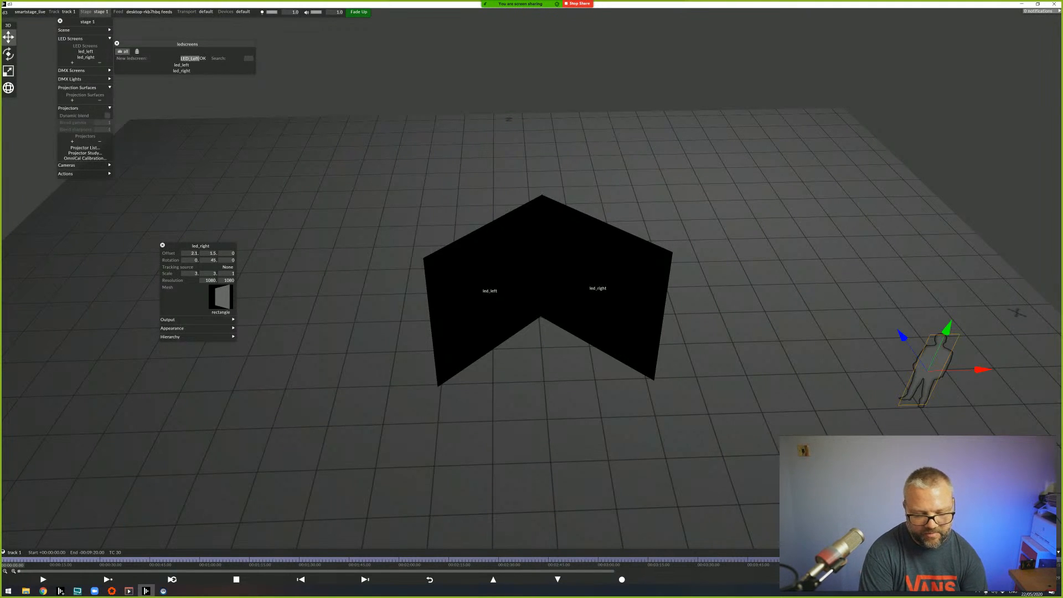
type("led_floor")
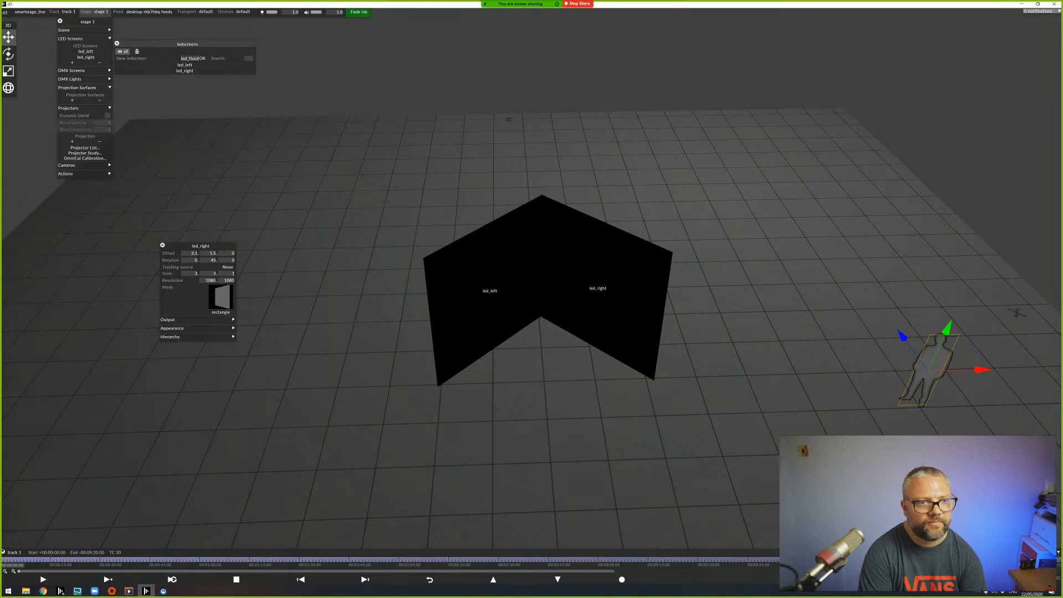
key("Return")
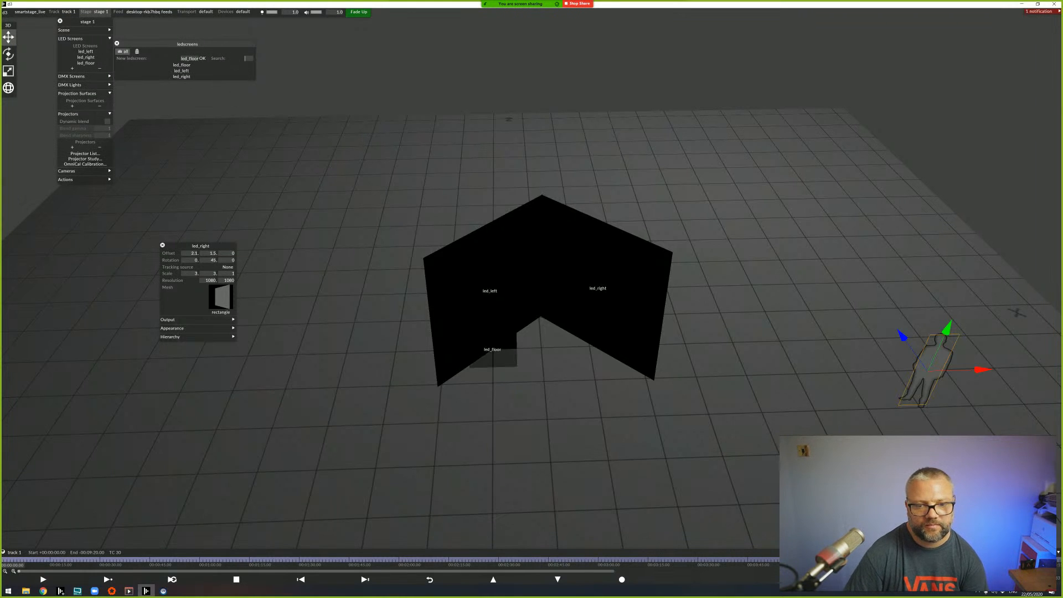
- Set the led_floor screen's resolution to 1080 by 1080 pixels and its X rotation to 90 degrees
right_click(506, 356)
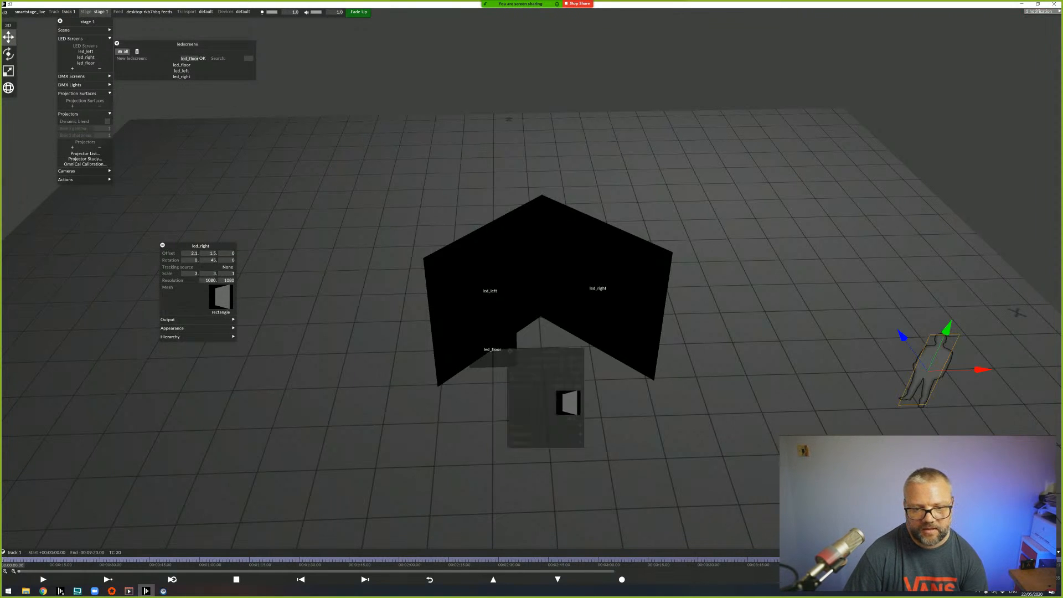
left_click(559, 386)
type("1080")
key("Tab")
type("1")
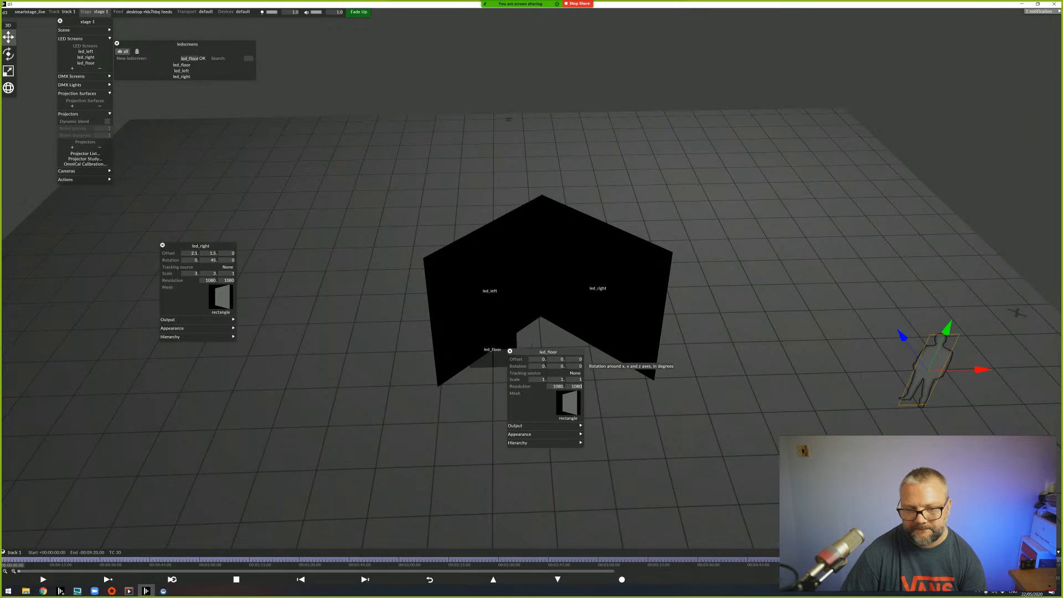
left_click(536, 365)
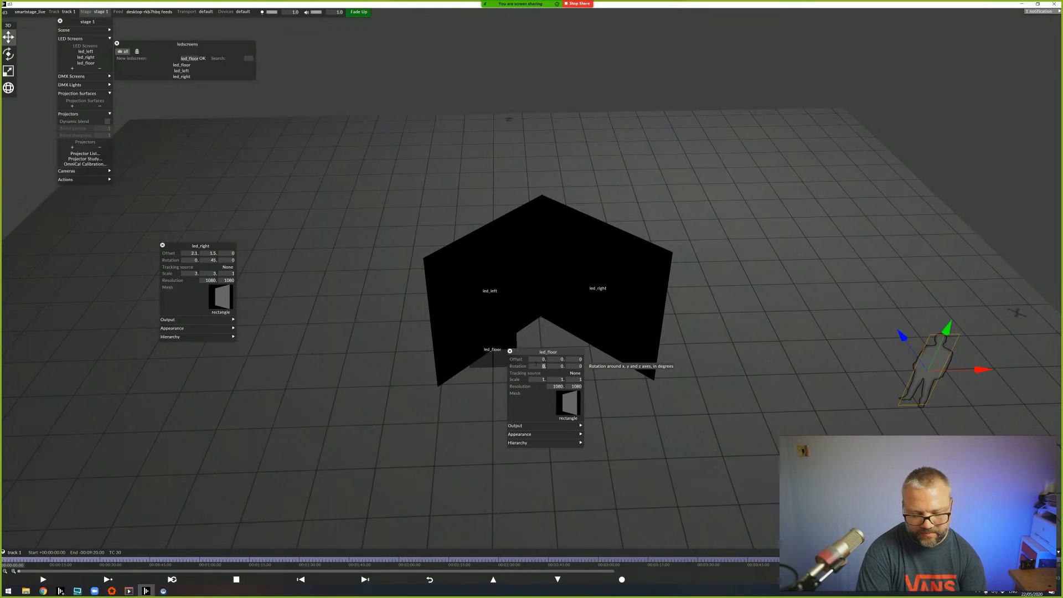
type("90")
key("Return")
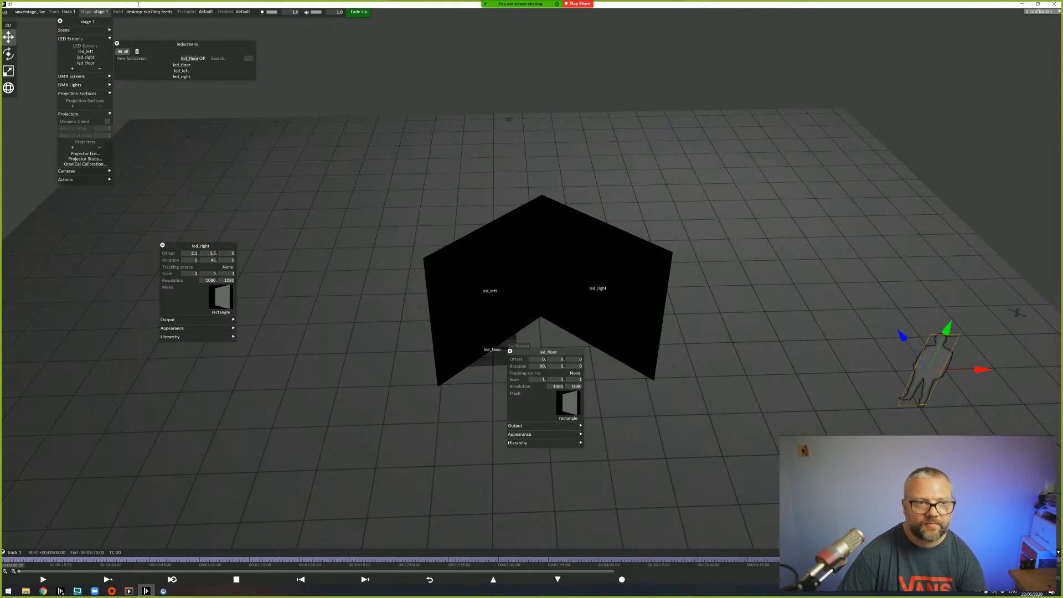
- Lower the stage floor by setting its vertical position to -0.1
left_click(75, 39)
left_click(72, 29)
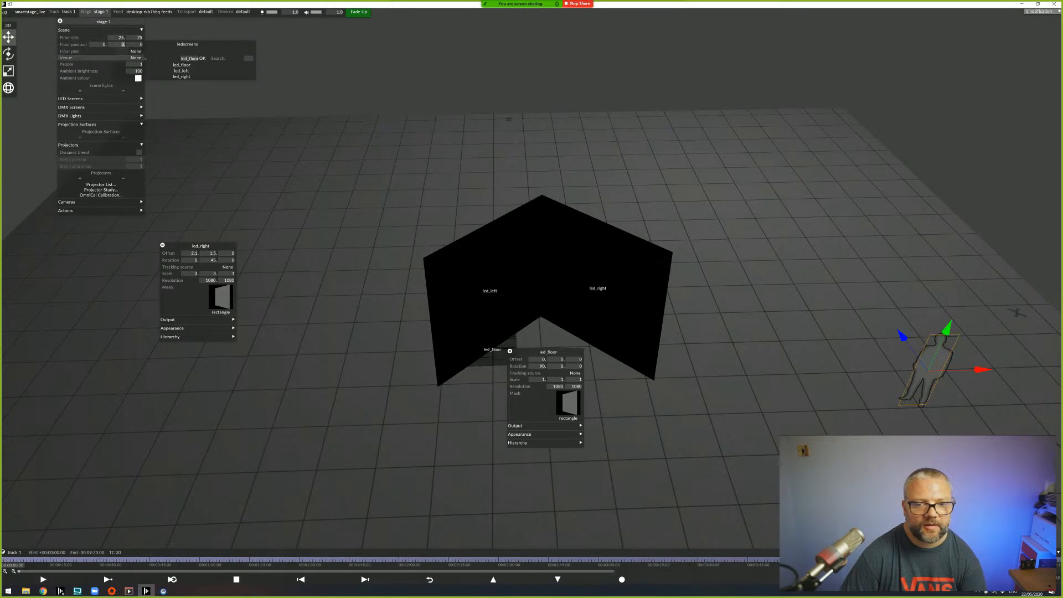
type("-0.1")
key("Return")
- Set the led_floor screen's X offset to 0.7 and its Z rotation to 45 degrees
left_click_drag(536, 352, 266, 335)
right_click(503, 354)
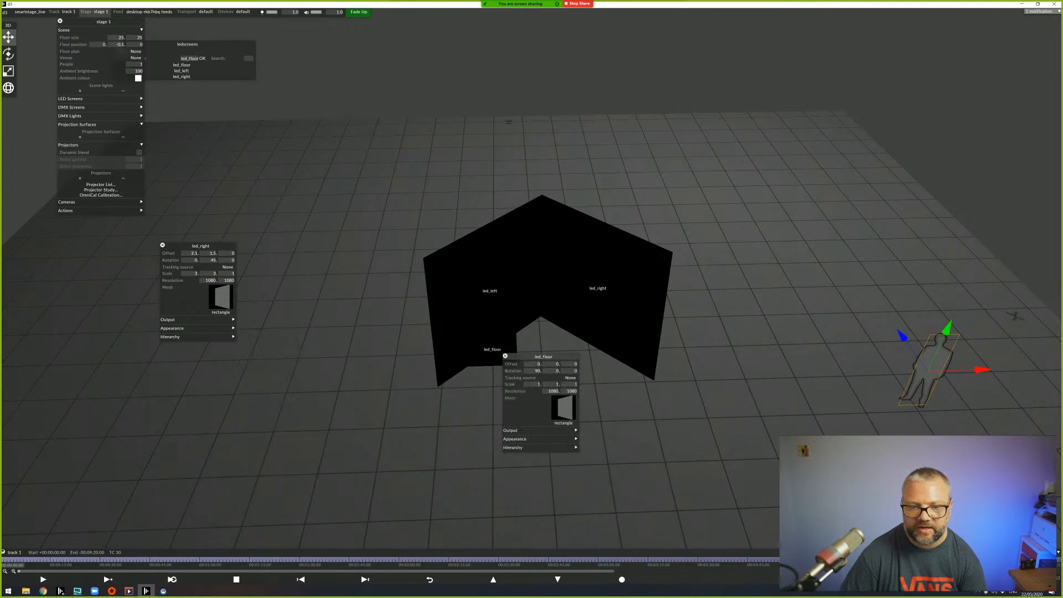
scroll(539, 364, "up", 7)
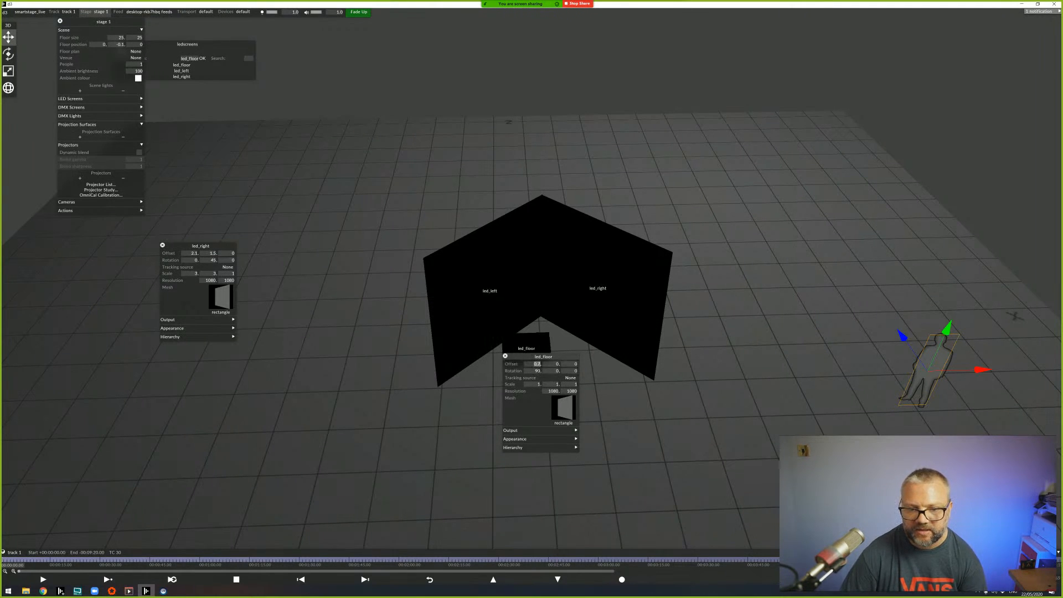
type("45")
- Scale the led_floor screen to 3 in width and height
left_click(538, 383)
type("3. ")
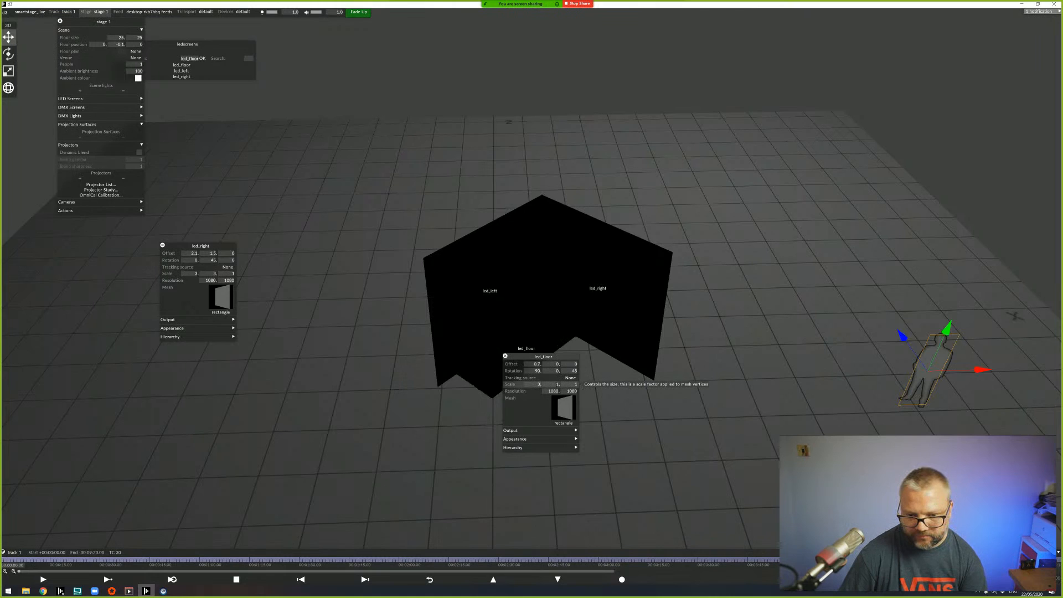
type("3.")
key("Return")
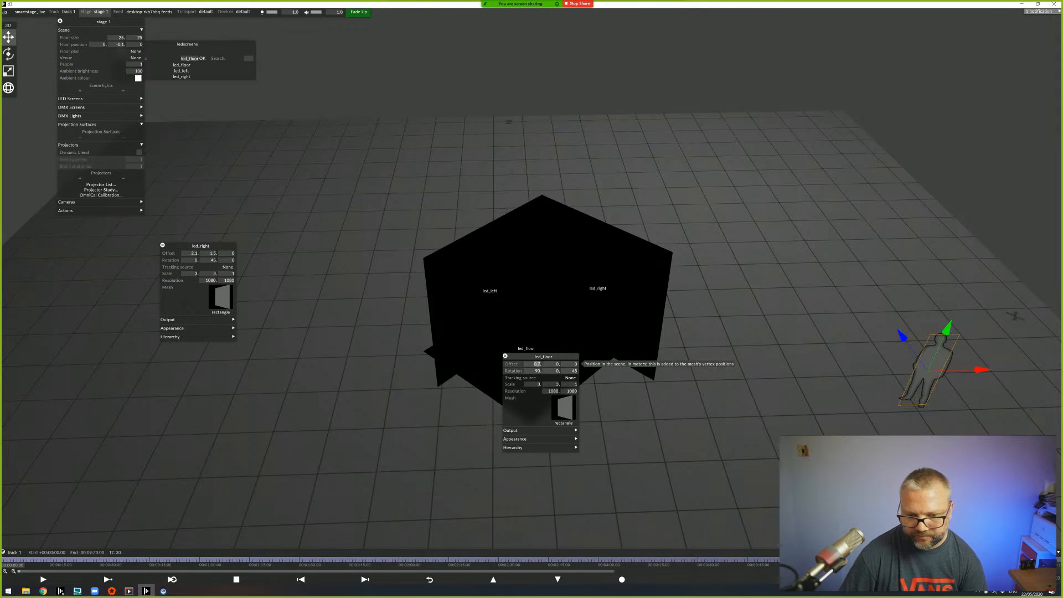
- Offset the led_floor screen to 1.05 in X and -1.1 in Z, in front of the two wall screens
left_click_drag(313, 376, 264, 372)
scroll(259, 379, "up", 5)
scroll(259, 380, "down", 4)
scroll(259, 379, "up", 3)
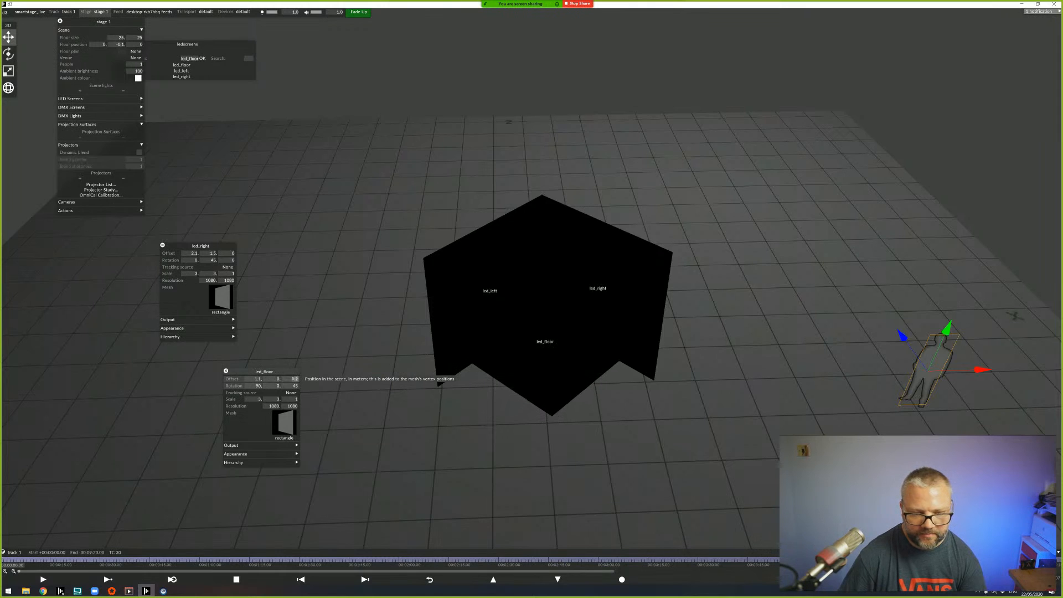
scroll(294, 378, "up", 15)
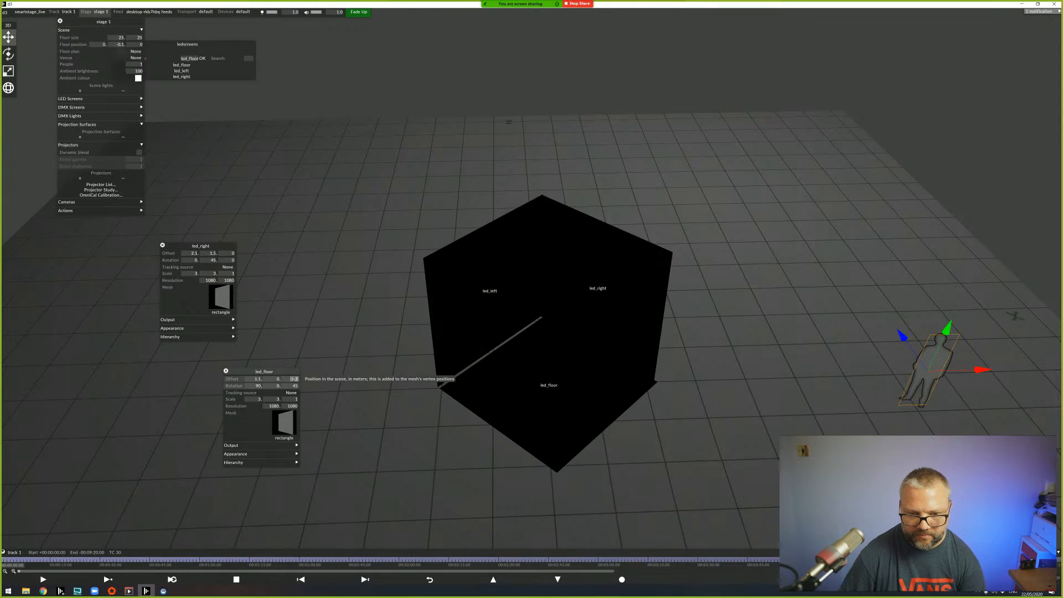
scroll(259, 380, "down", 1)
scroll(260, 380, "up", 3)
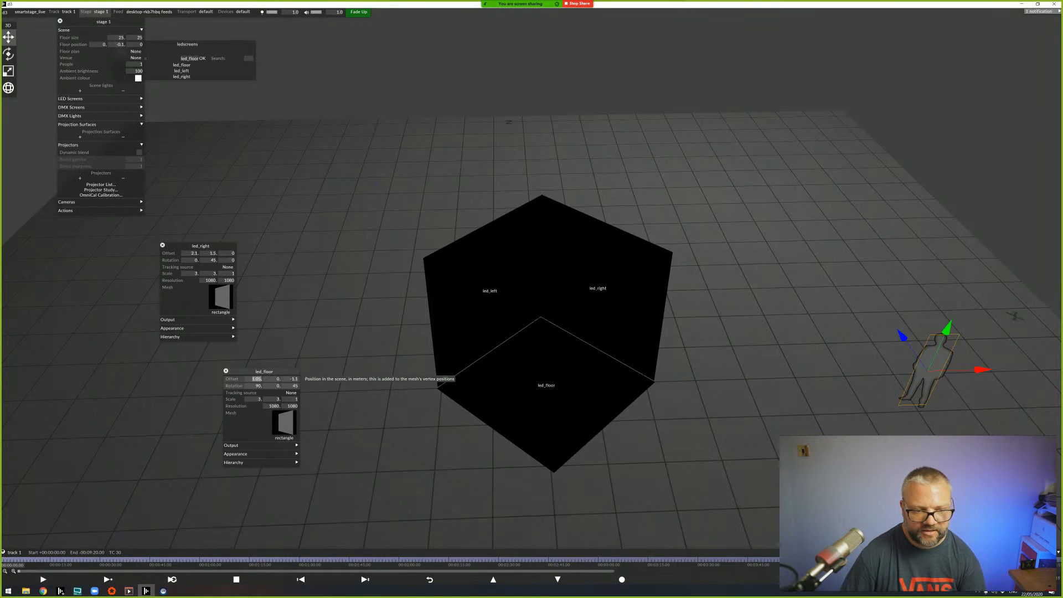
- Try several Z offsets for the led_floor screen, including -1.05, to close the gap to the wall screens
scroll(293, 380, "up", 5)
scroll(292, 380, "down", 1)
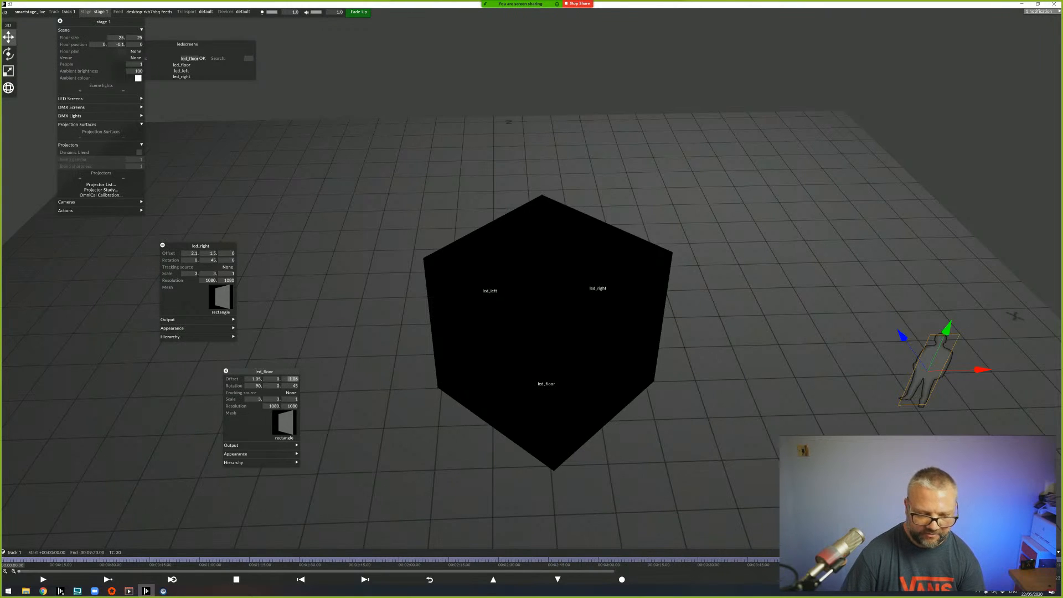
scroll(293, 379, "down", 10)
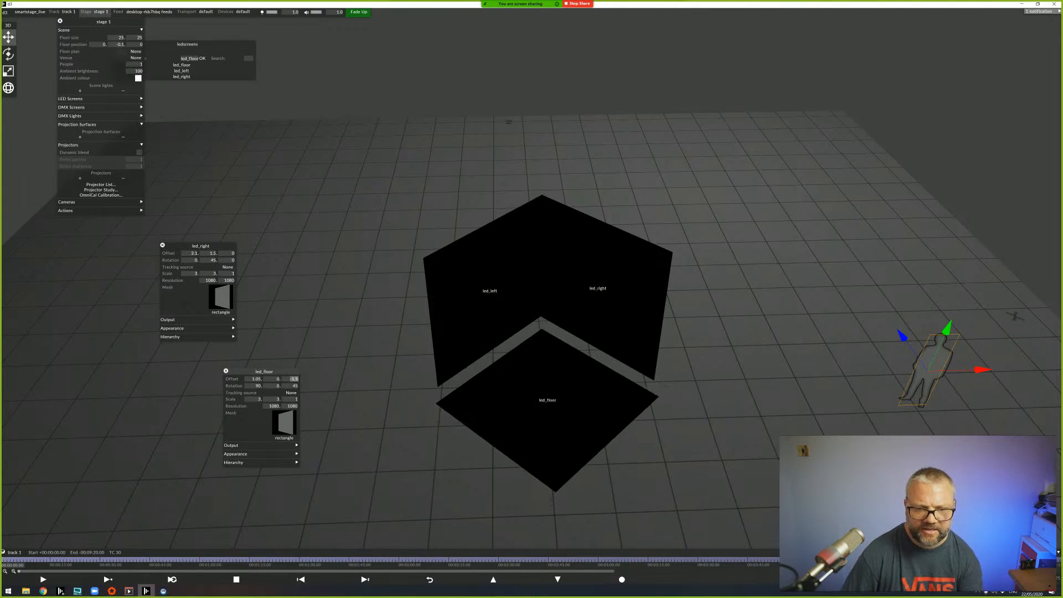
scroll(293, 379, "up", 10)
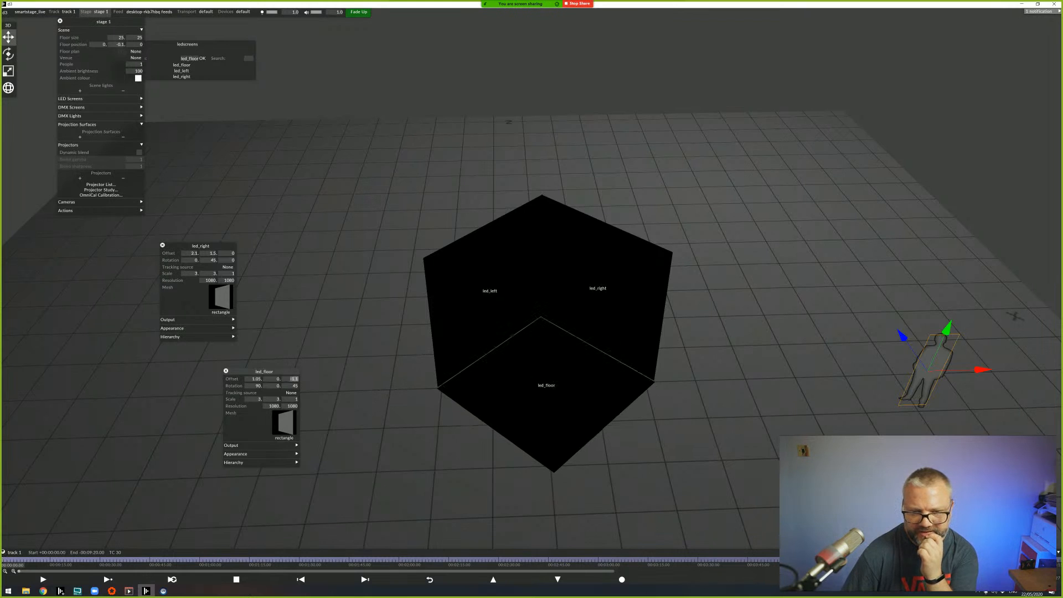
scroll(294, 379, "down", 2)
scroll(294, 379, "up", 2)
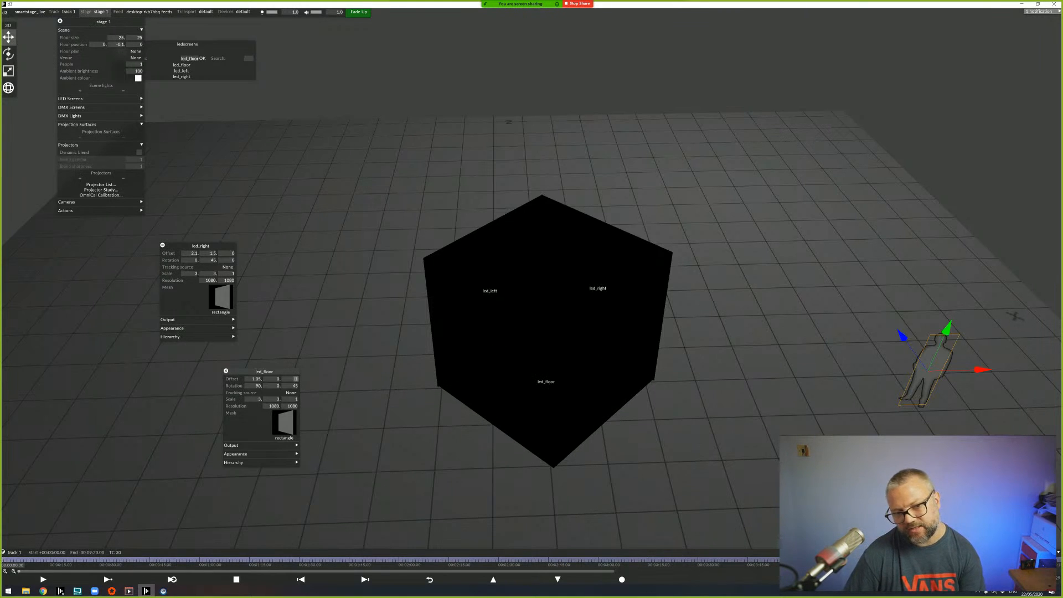
scroll(294, 378, "down", 1)
type("-1.05")
key("Return")
scroll(294, 379, "down", 1)
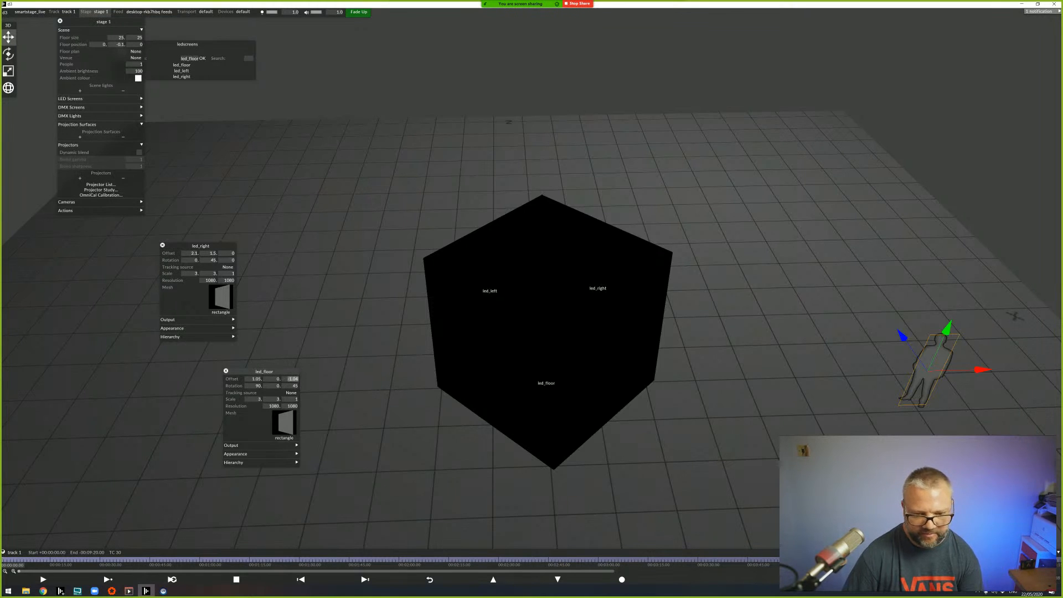
- Fine-tune the led_floor screen's Z offset until its back edges meet the led_left and led_right screens
scroll(294, 379, "down", 5)
scroll(294, 379, "up", 5)
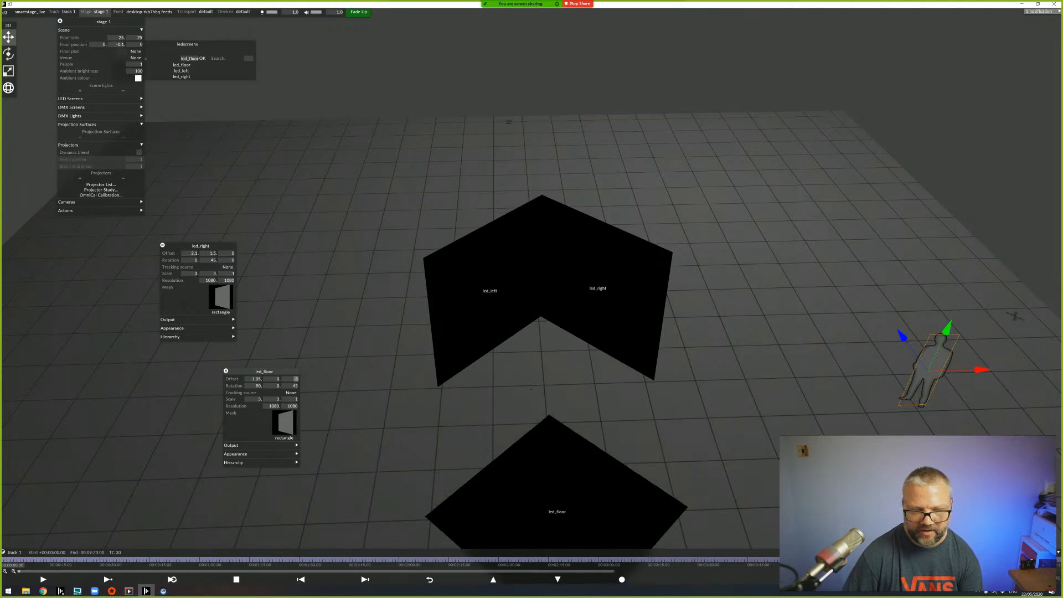
scroll(295, 380, "down", 4)
scroll(295, 380, "up", 4)
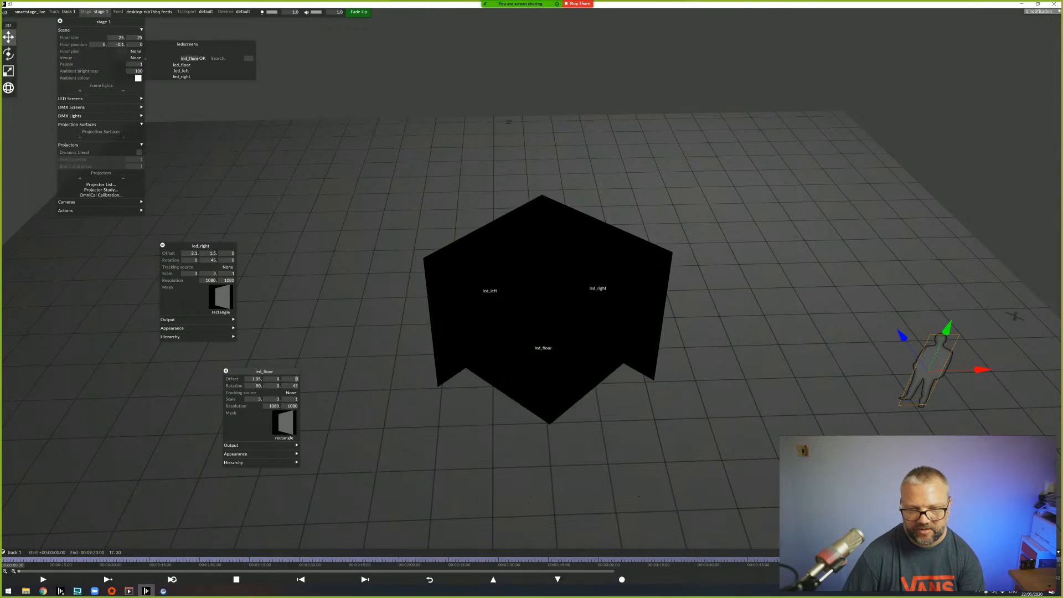
scroll(295, 379, "down", 3)
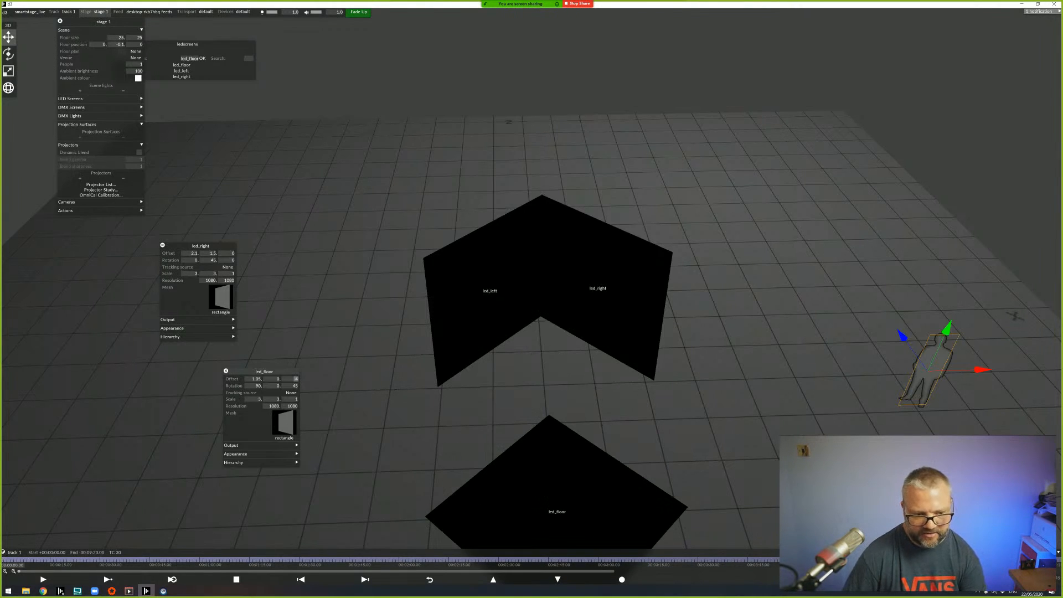
scroll(295, 379, "up", 3)
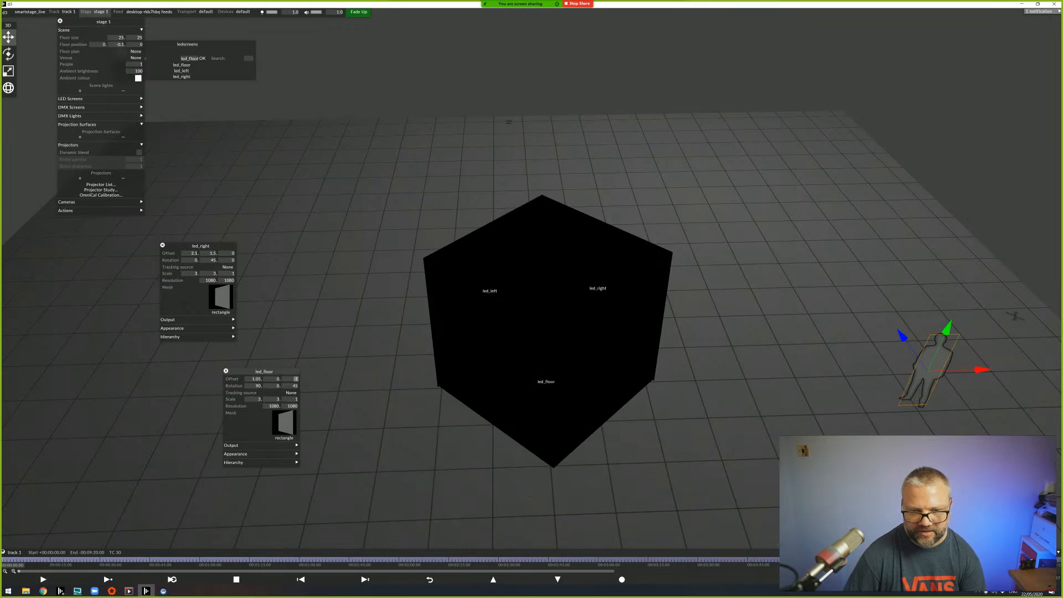
scroll(295, 380, "down", 6)
scroll(295, 379, "up", 1)
scroll(295, 379, "up", 2)
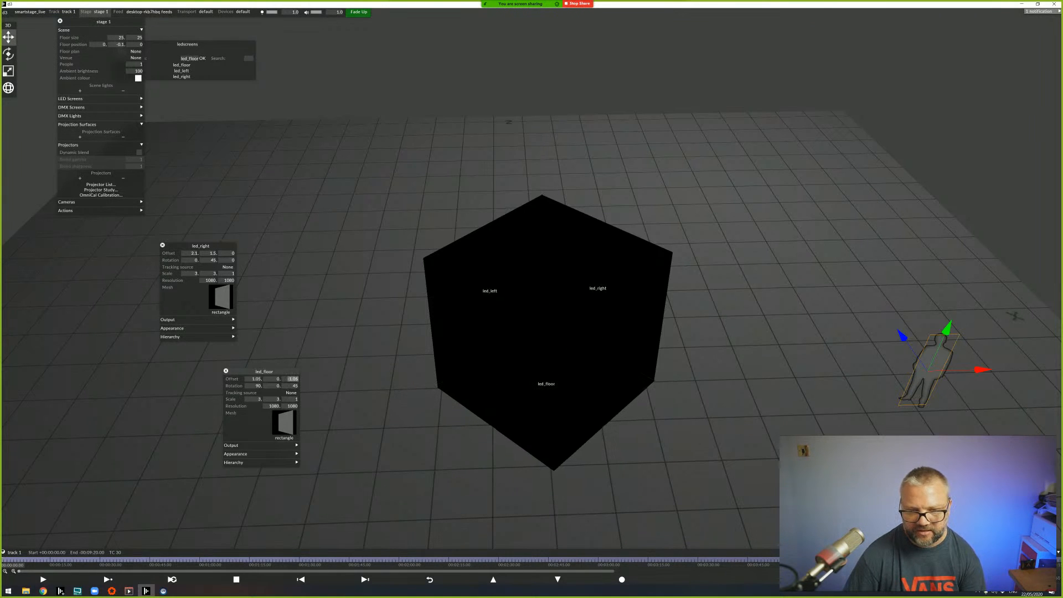
- Close all open editors and view the three assembled LED screens from a lower angle
key("Escape")
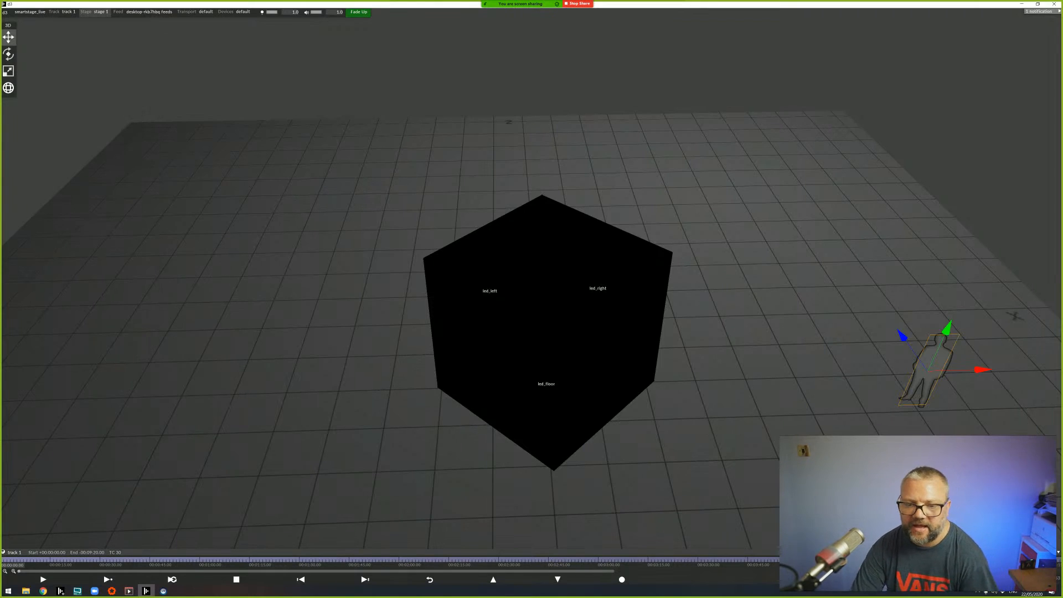
left_click_drag(719, 332, 671, 291)
middle_click_drag(671, 290, 559, 266)
mouse_move(559, 265)
left_mouse_down()
mouse_move(625, 269)
mouse_move(604, 316)
mouse_move(611, 382)
mouse_move(587, 258)
mouse_move(579, 266)
left_mouse_up()
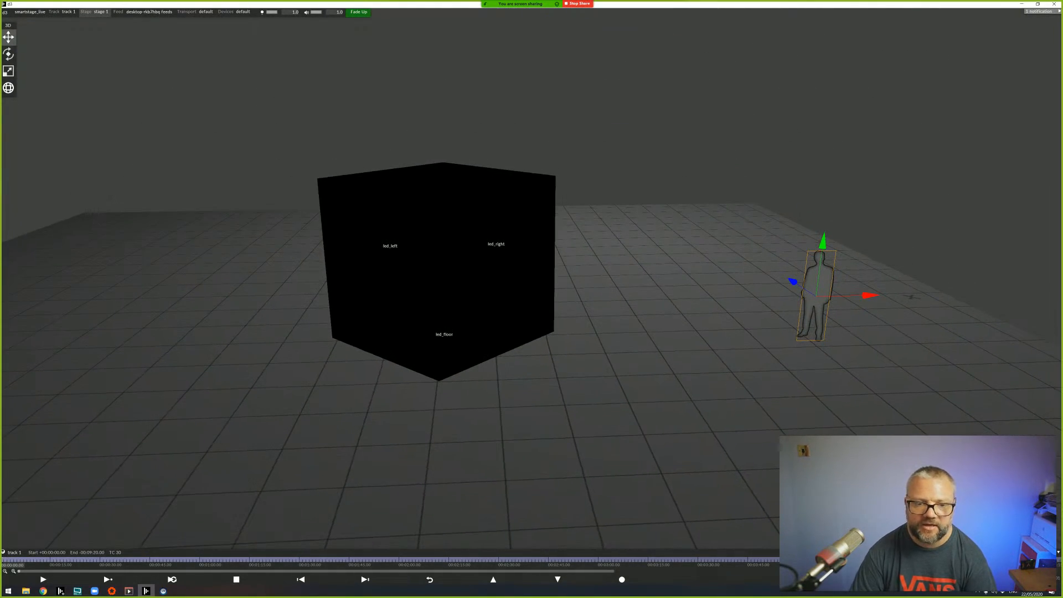
- Move the human figure onto the led_floor screen, in front of the corner between the led_left and led_right walls
left_click_drag(869, 295, 499, 304)
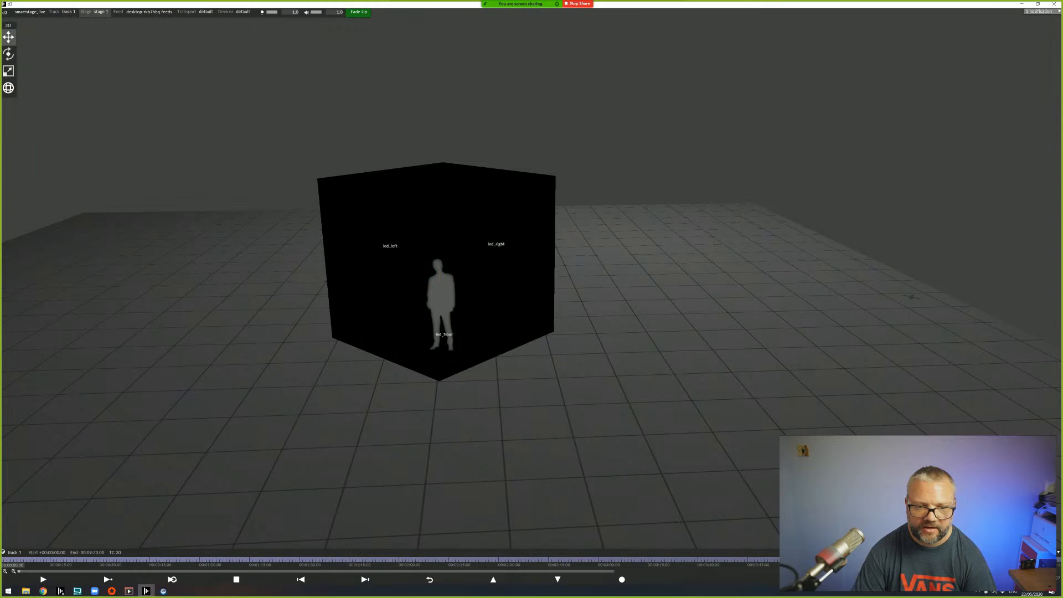
scroll(495, 310, "up", 1)
left_click_drag(521, 251, 423, 240)
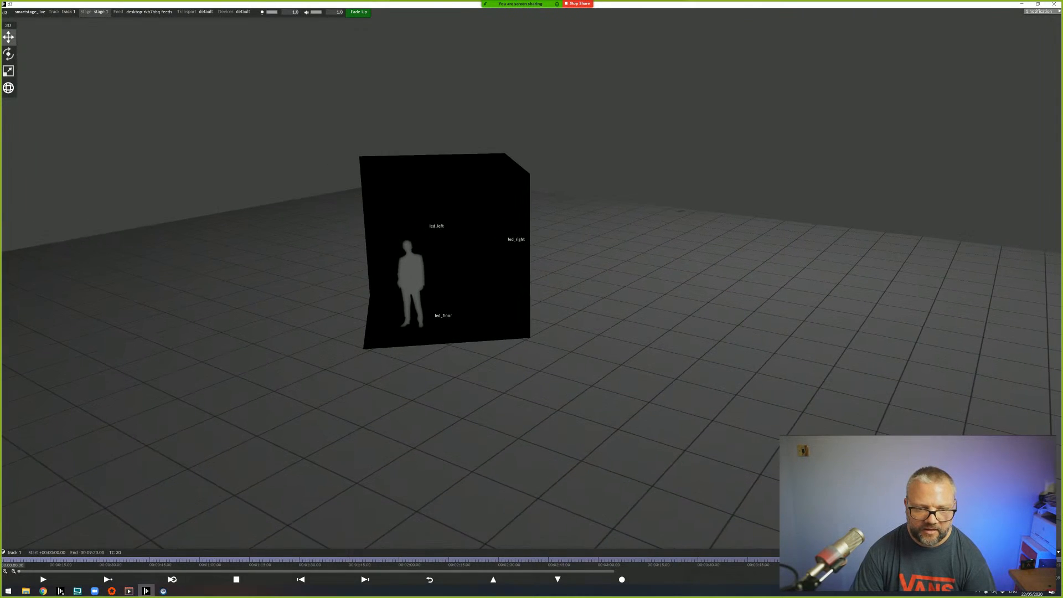
left_click_drag(454, 293, 586, 326)
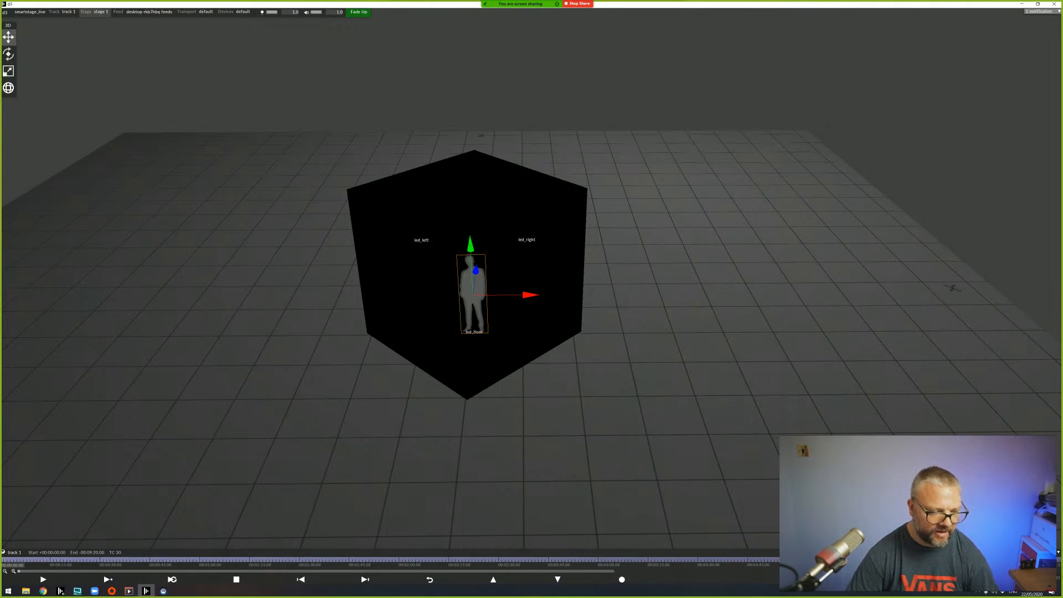
- Add a new Notch layer at the start of track 1
right_click(135, 560)
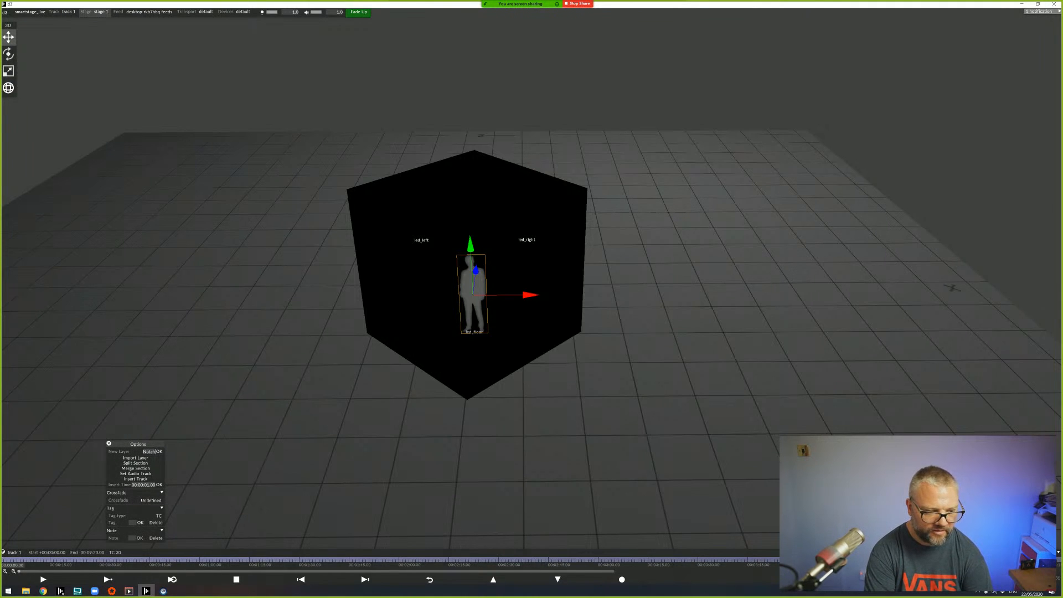
left_click(149, 451)
type("notch")
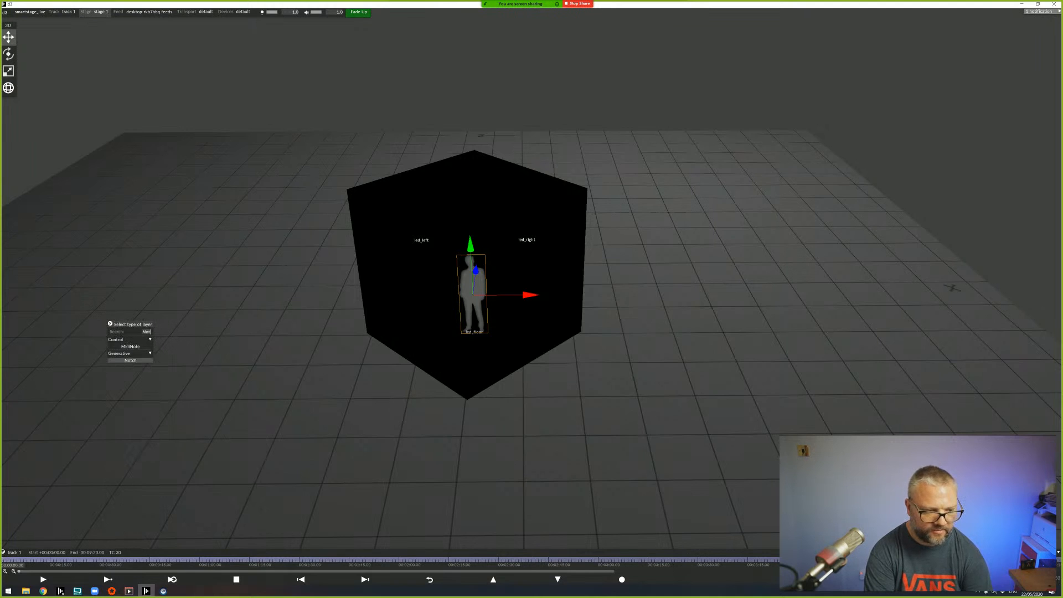
key("Return")
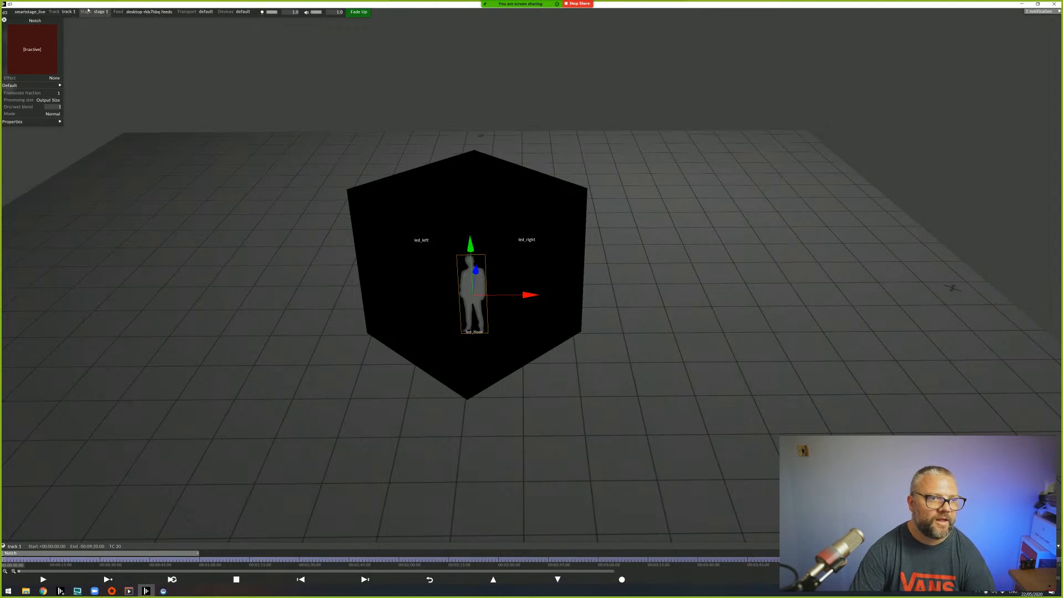
- Add a new camera named arcamera to stage 1
left_click(88, 10)
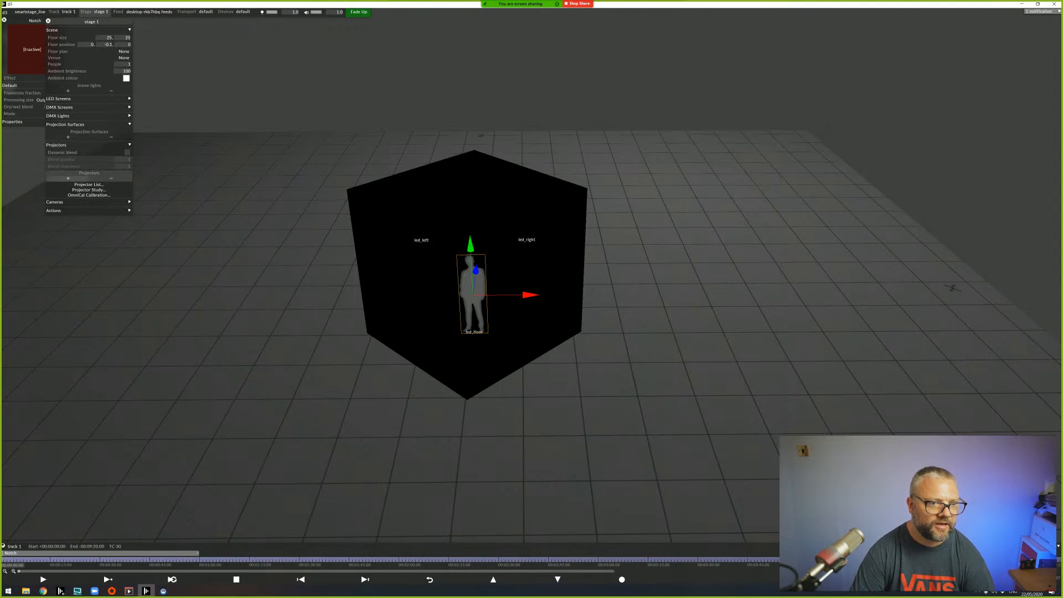
left_click(60, 202)
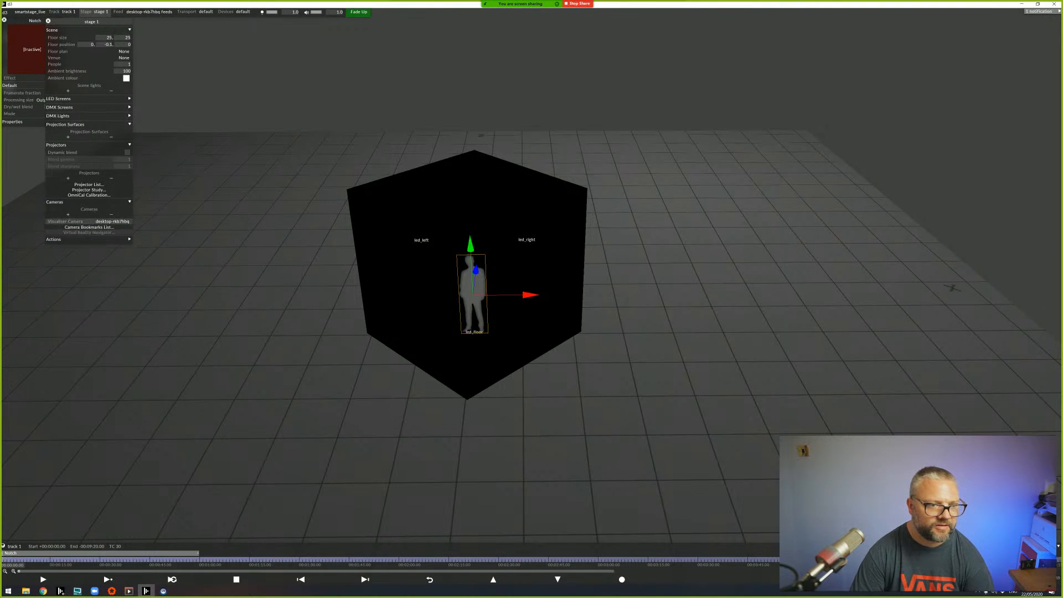
left_click(68, 214)
type("s")
type("amera")
key("Return")
key("Return")
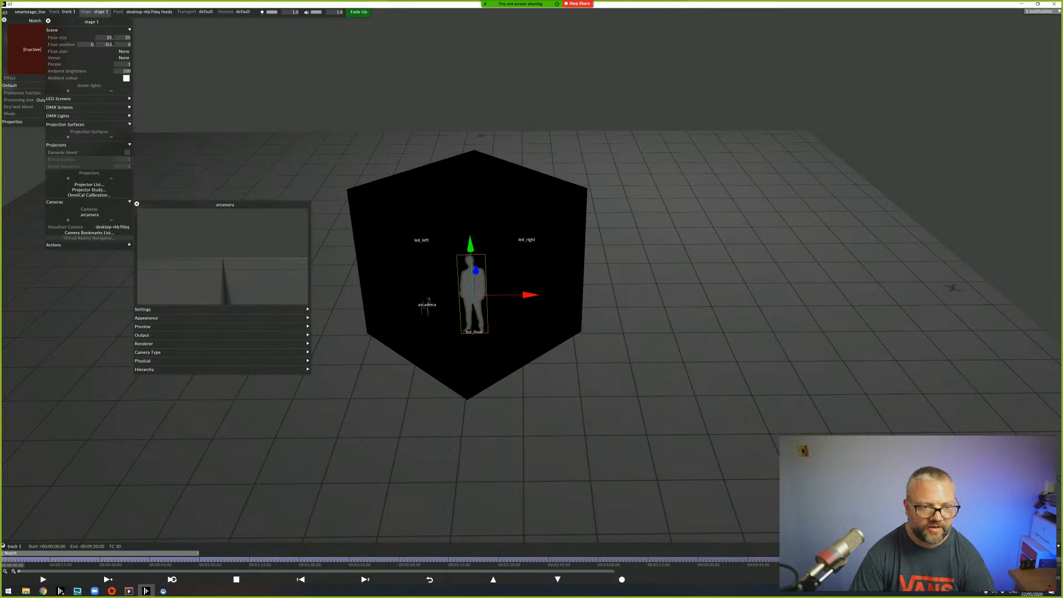
- Launch Maxon Cinema 4D R21
key("super")
type("R21")
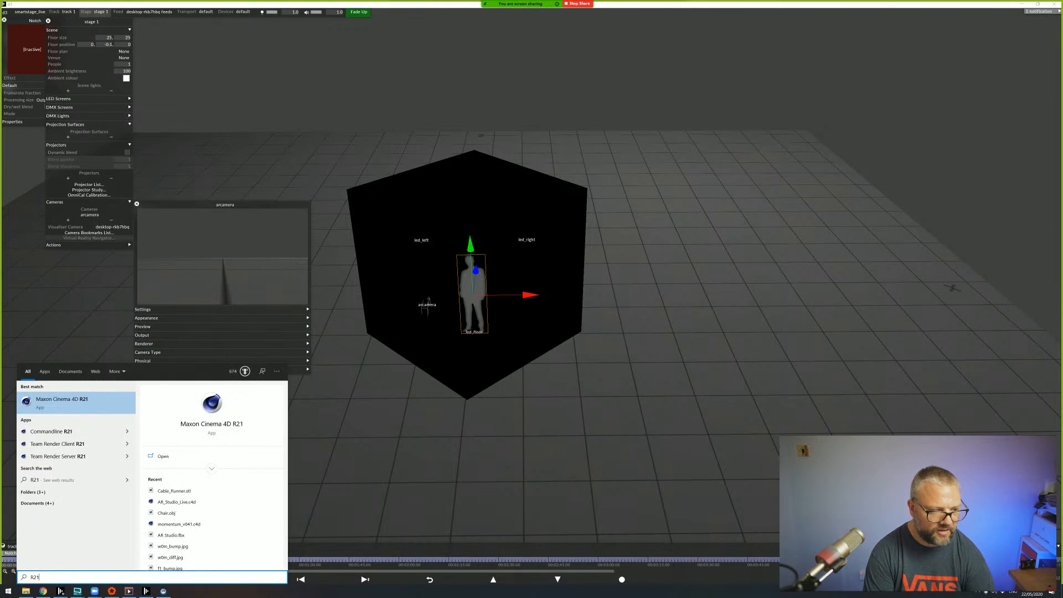
key("Return")
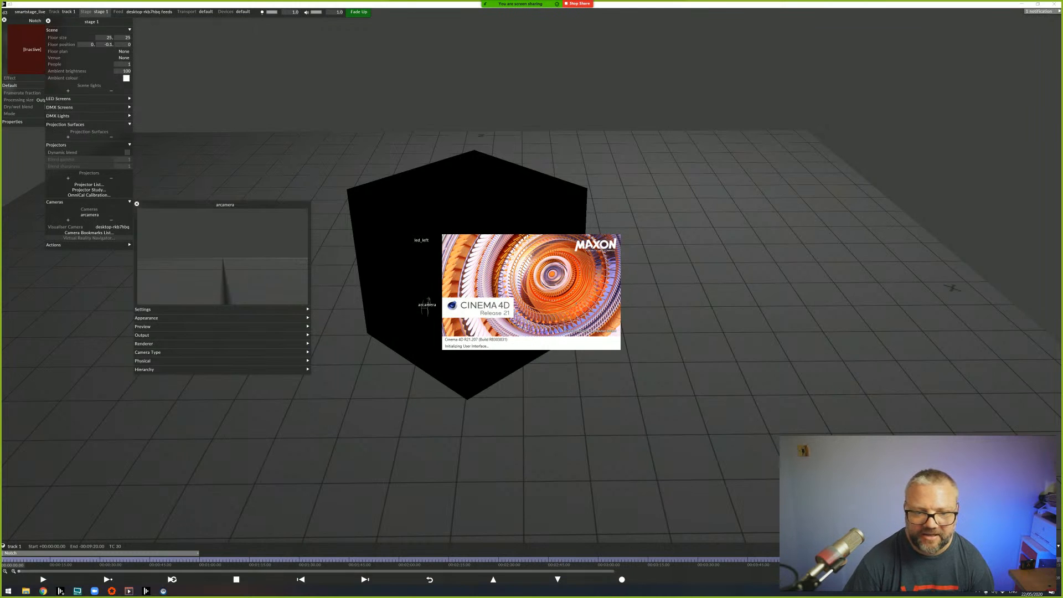
- Review the arcamera's settings with its editor moved beside the stage, and close the open editors
right_click(424, 310)
left_click_drag(514, 314, 733, 129)
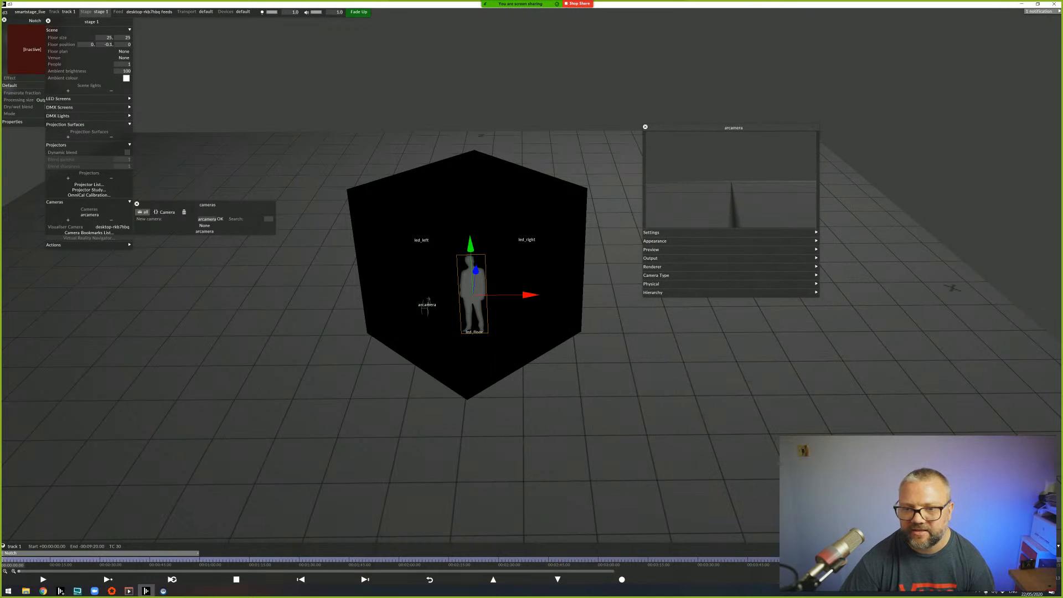
left_click(652, 232)
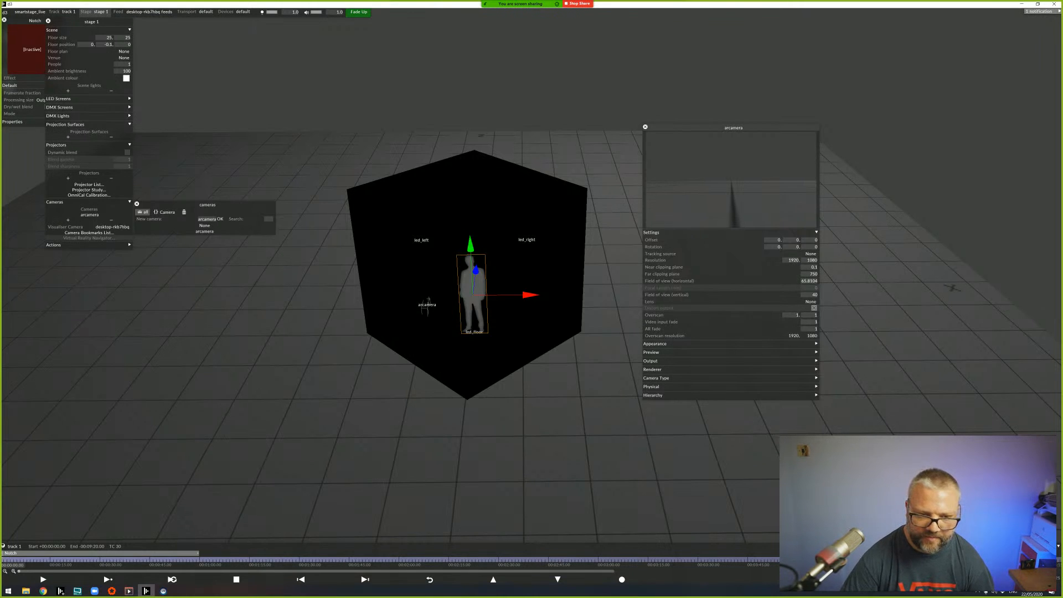
right_click(428, 308)
left_click_drag(472, 311, 744, 225)
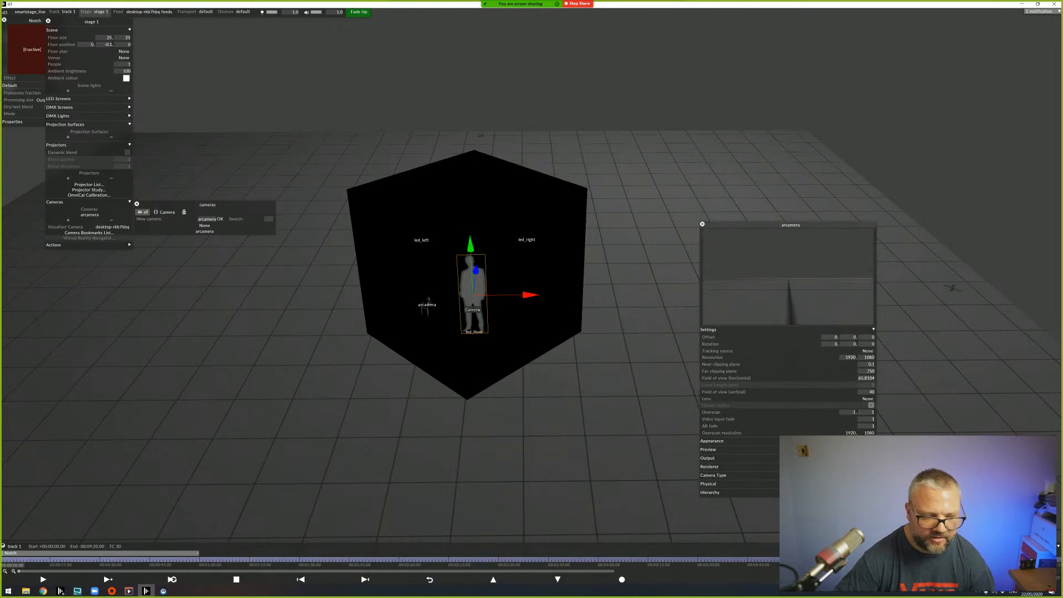
left_click(4, 20)
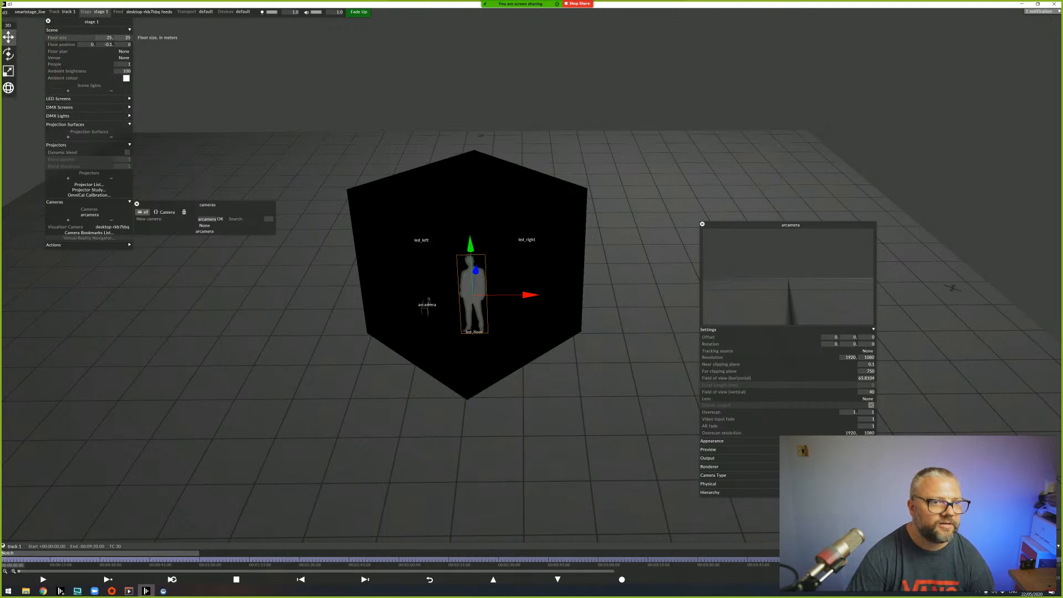
left_click(49, 21)
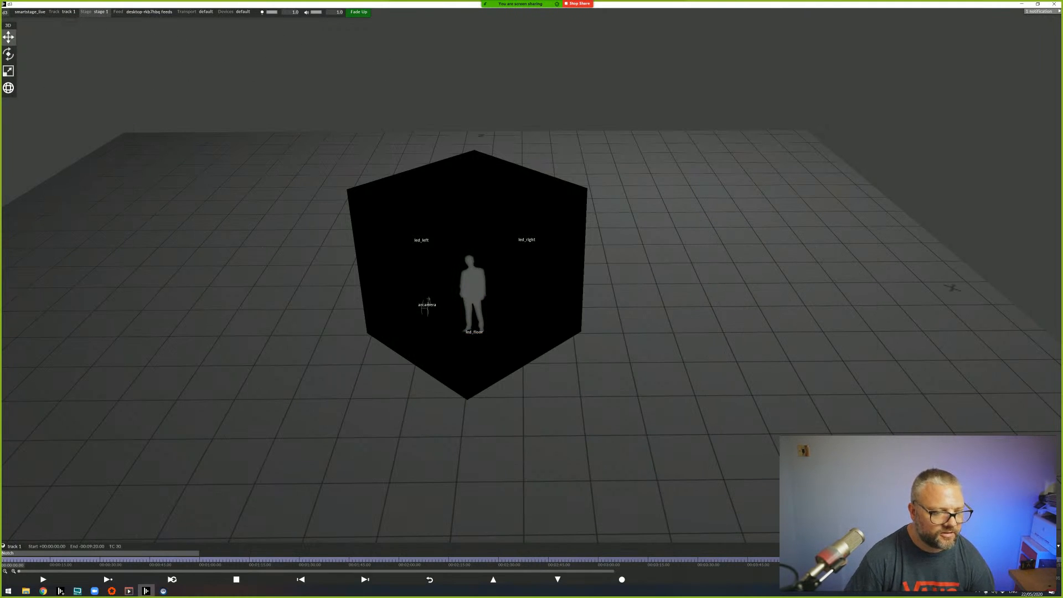
- Assign the livedemo effect to the Notch layer and set its mapping to arcamera (perspective)
left_click(39, 553)
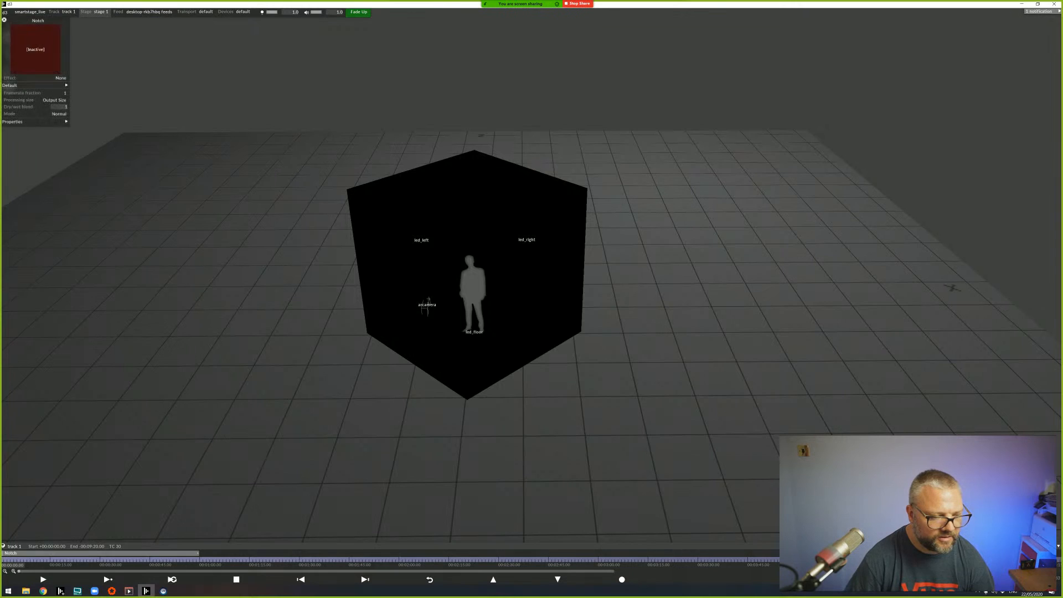
left_click(45, 78)
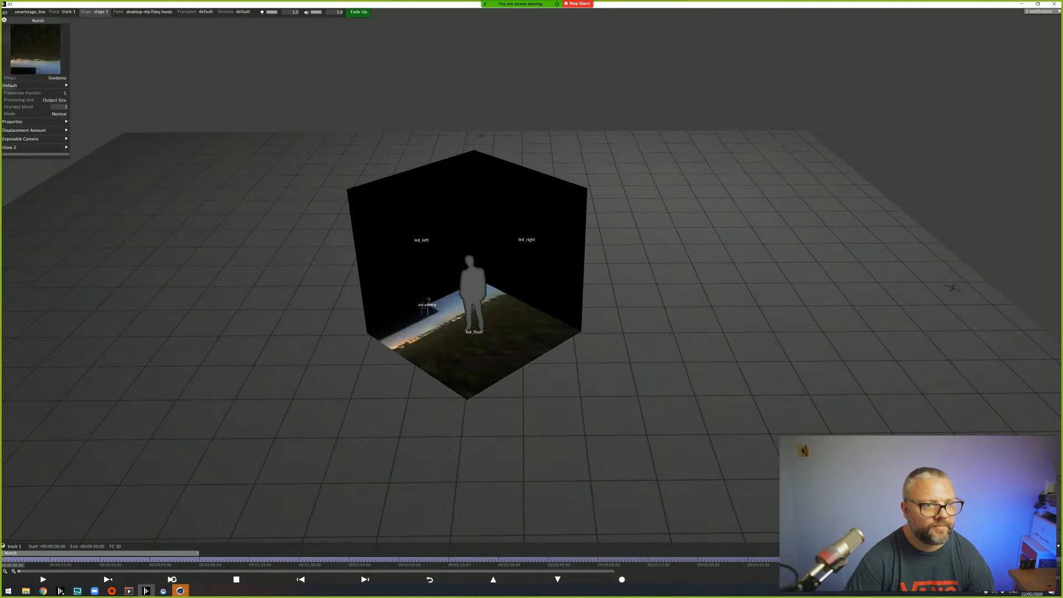
left_click(32, 85)
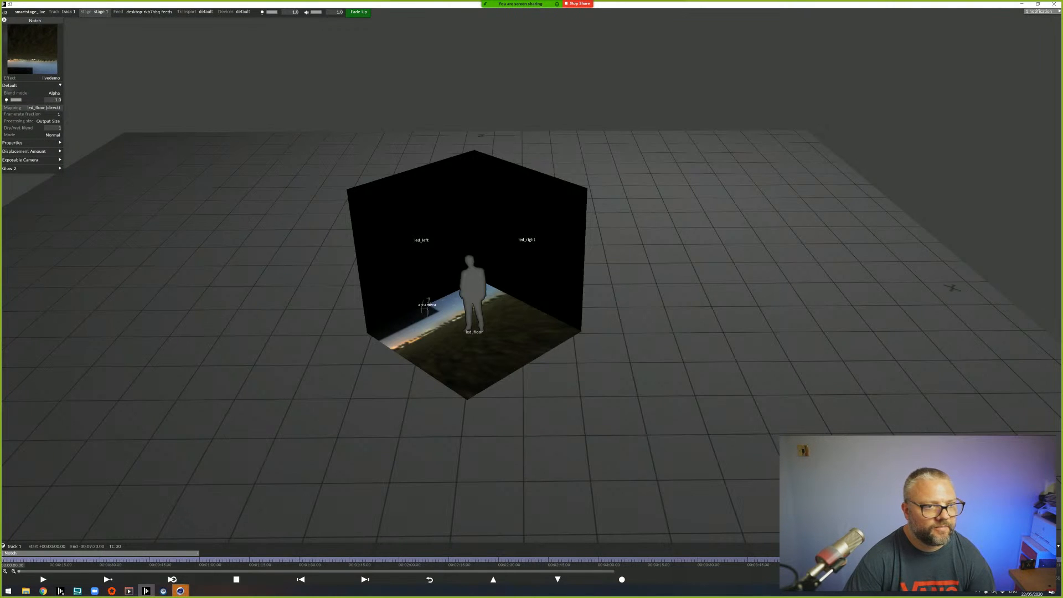
left_click(43, 108)
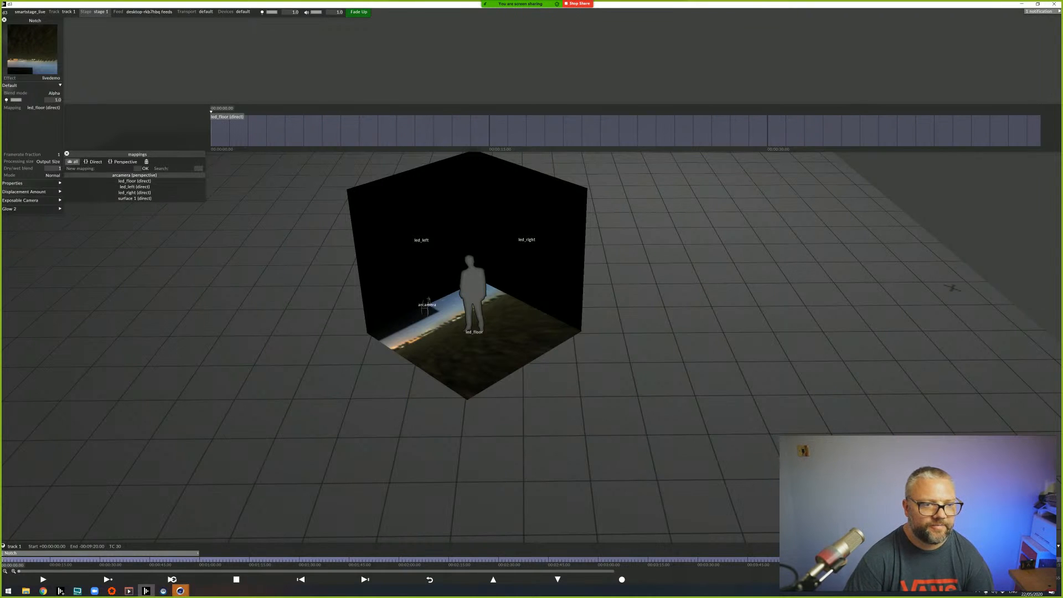
left_click(134, 175)
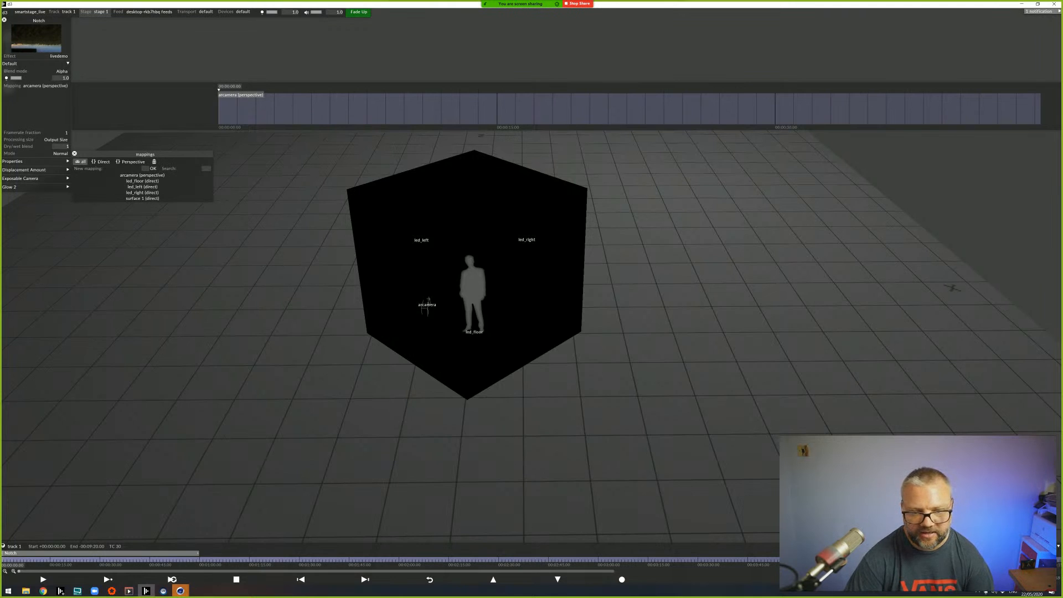
- Open the led_floor and arcamera editors and place them beside the LED screens
left_click(428, 301)
left_click_drag(443, 306, 688, 295)
left_click(99, 12)
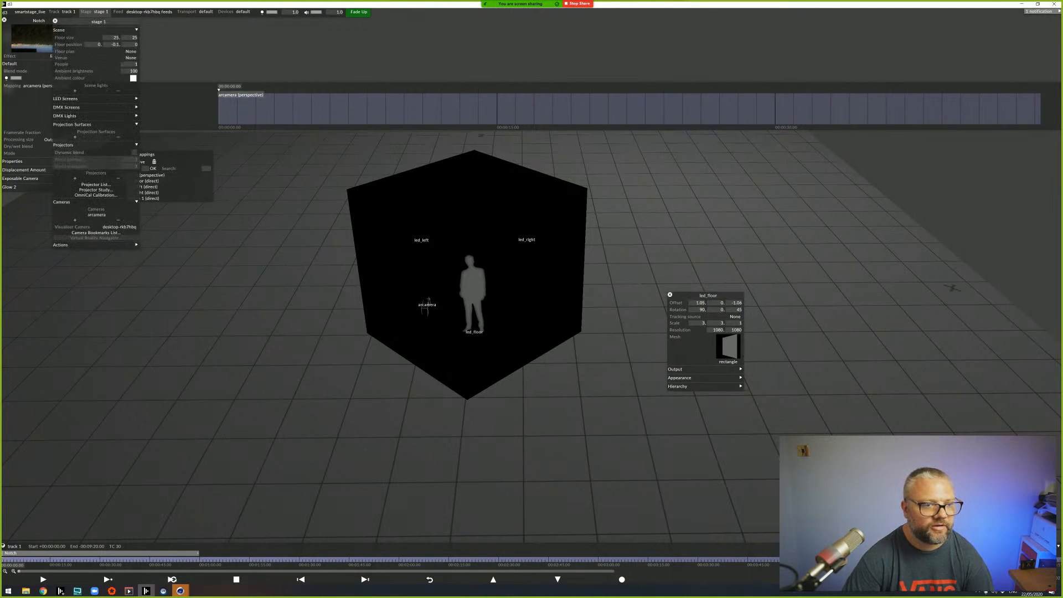
left_click(97, 214)
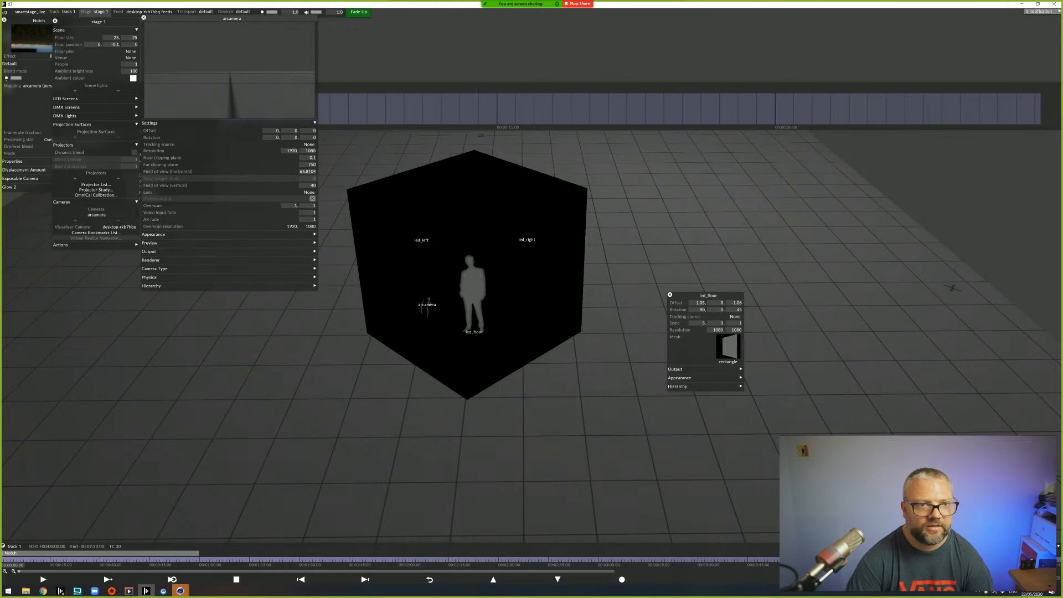
left_click_drag(232, 18, 705, 103)
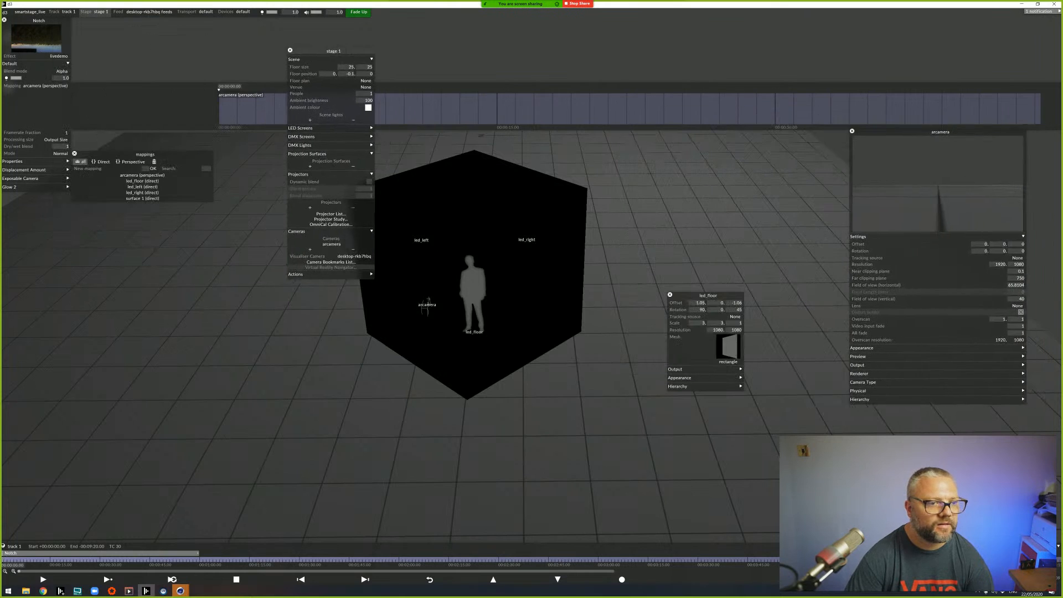
- Add led_floor, led_left and led_right as the screens of the arcamera (perspective) mapping
right_click(48, 103)
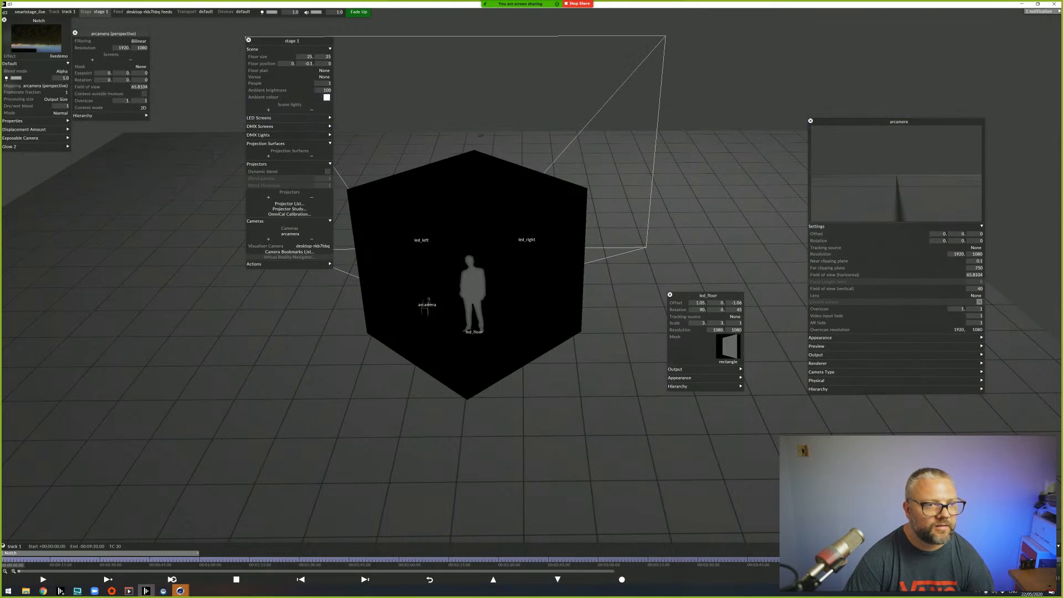
left_click(93, 60)
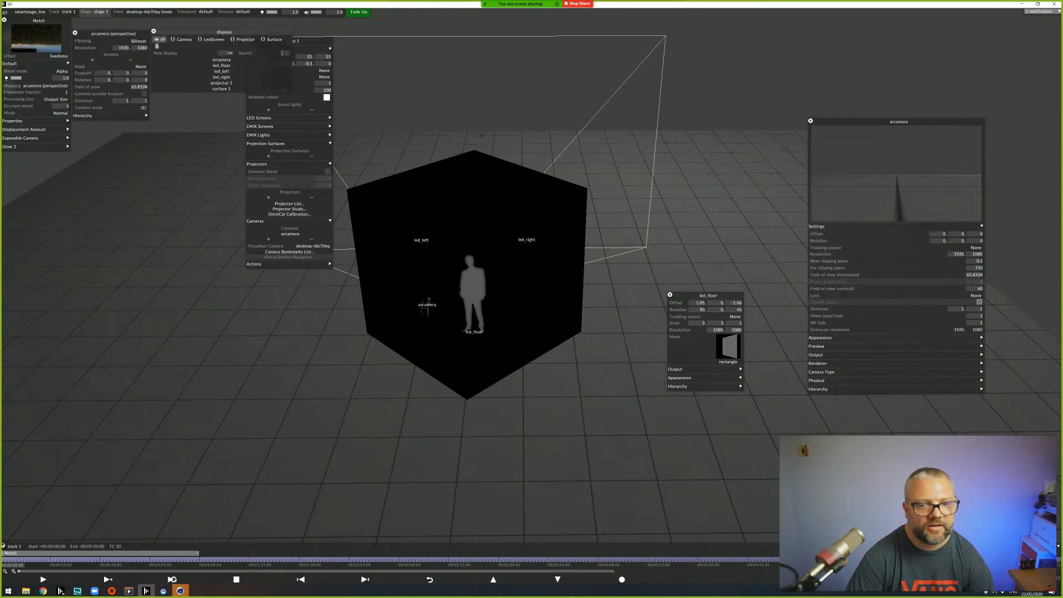
scroll(487, 277, "down", 2)
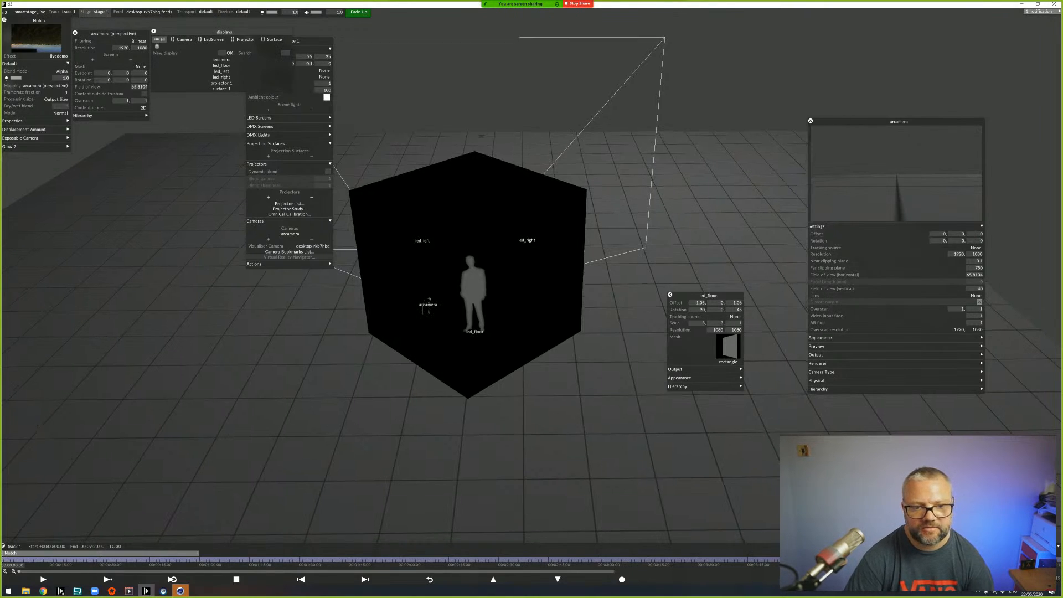
left_click_drag(553, 332, 525, 320)
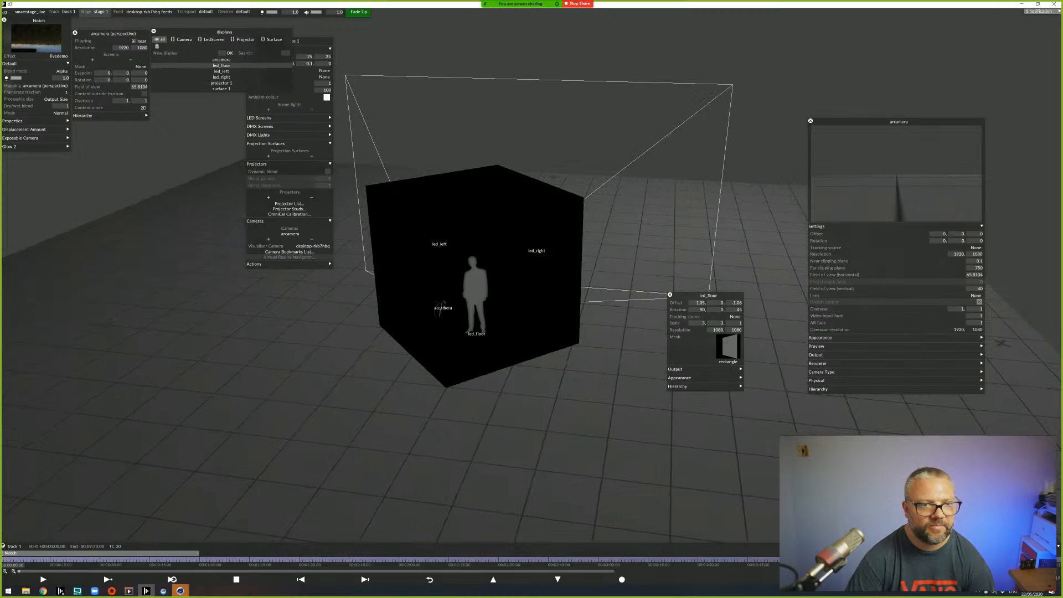
left_click(222, 66)
left_click(222, 71)
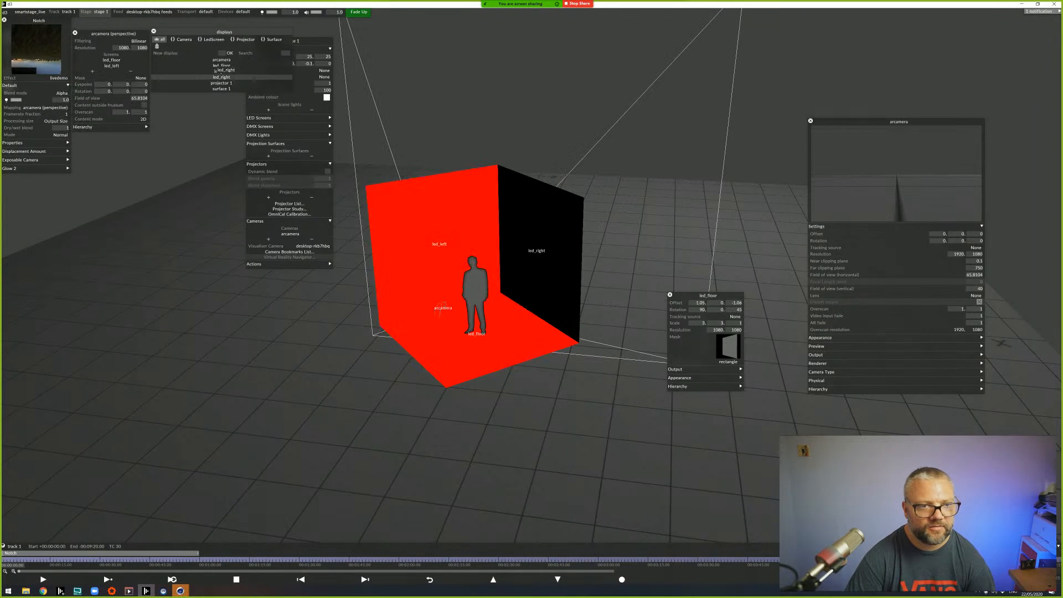
left_click(221, 77)
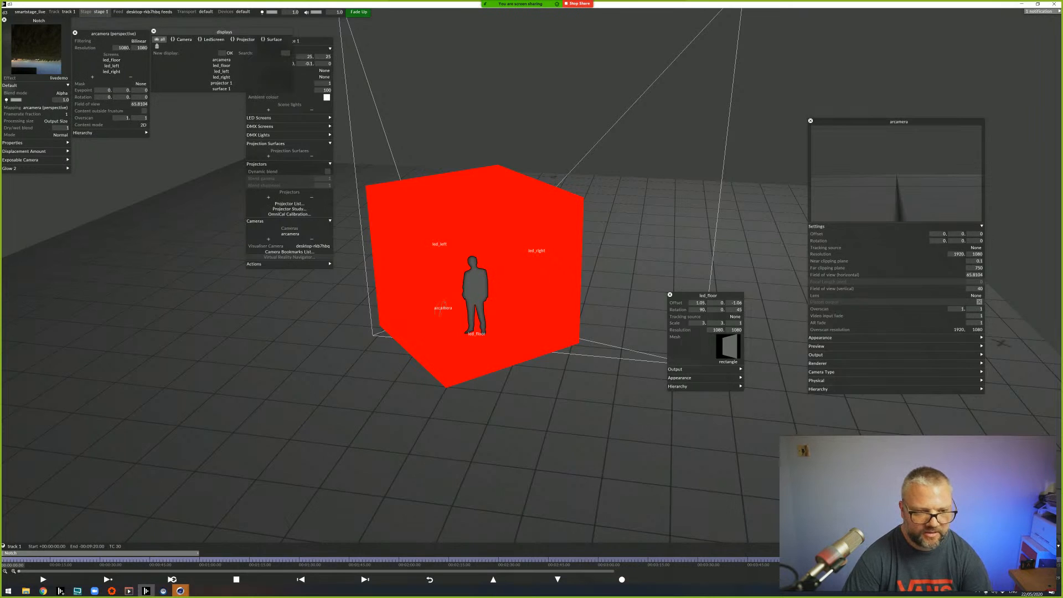
- Switch to Cinema 4D and dismiss the Maxon Online Updater
left_click(181, 591)
left_click(145, 558)
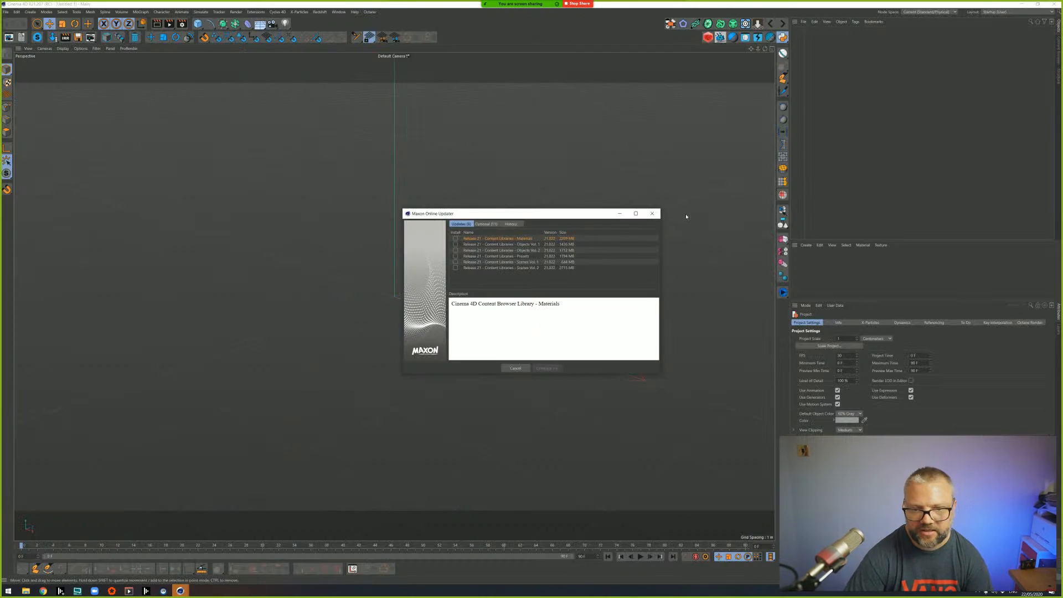
left_click(653, 214)
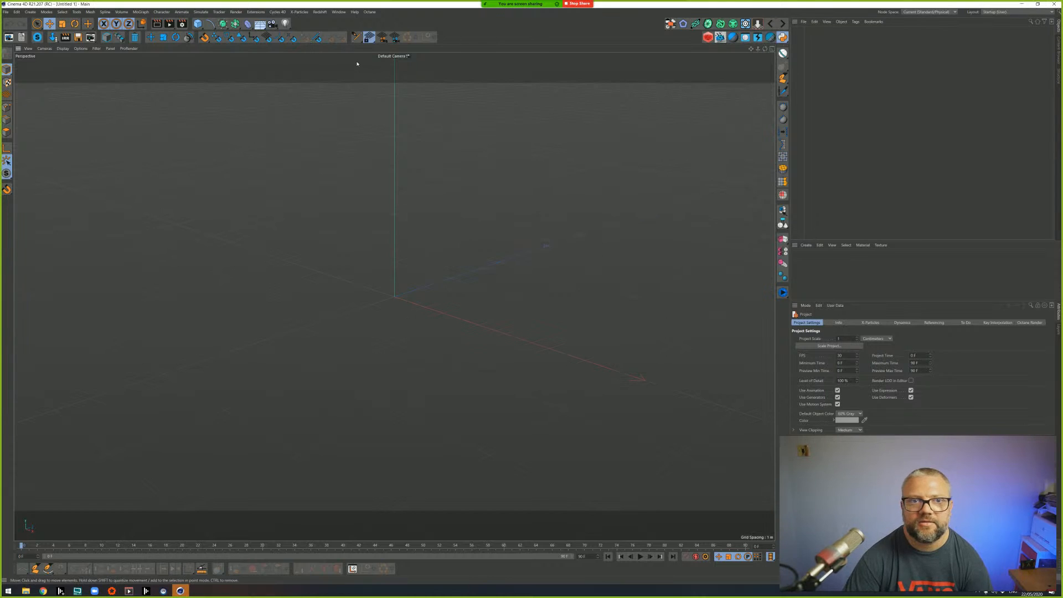
- Open the recent project momentum_v041.c4d and play its camera animation
left_click(5, 12)
mouse_move(57, 149)
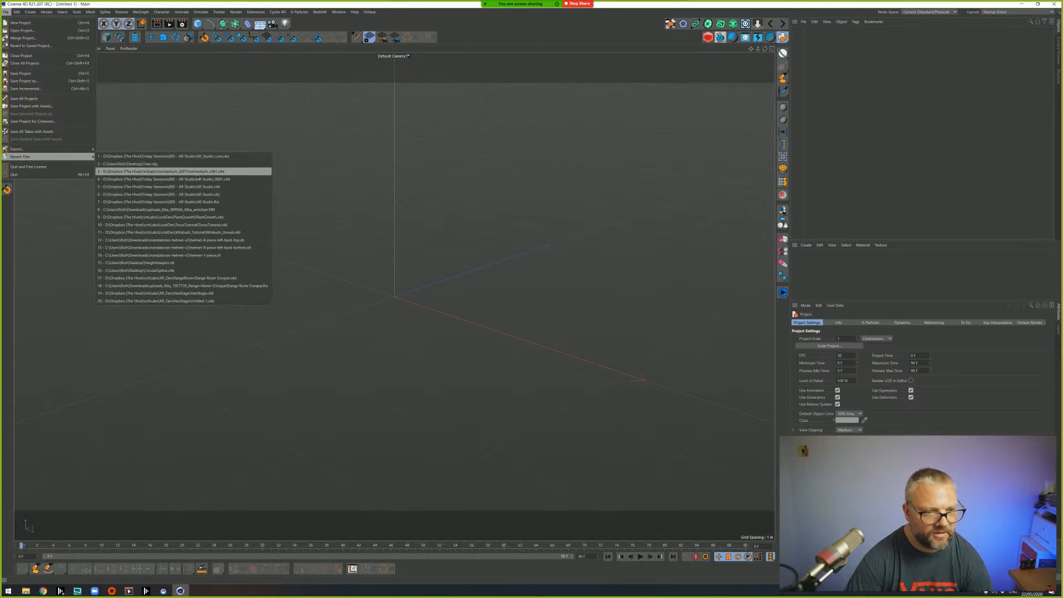
left_click(197, 172)
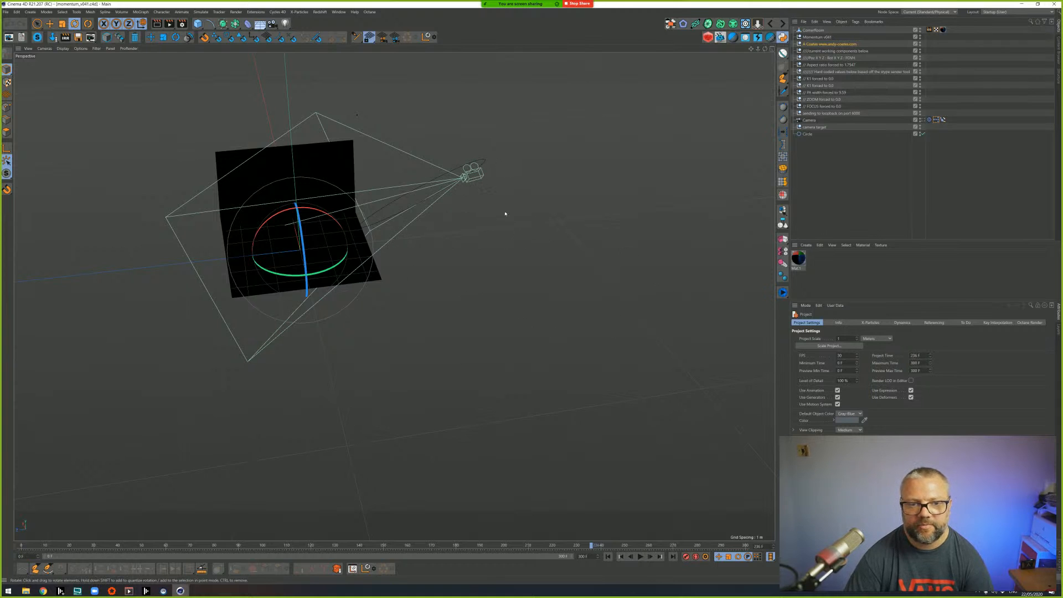
left_click(641, 557)
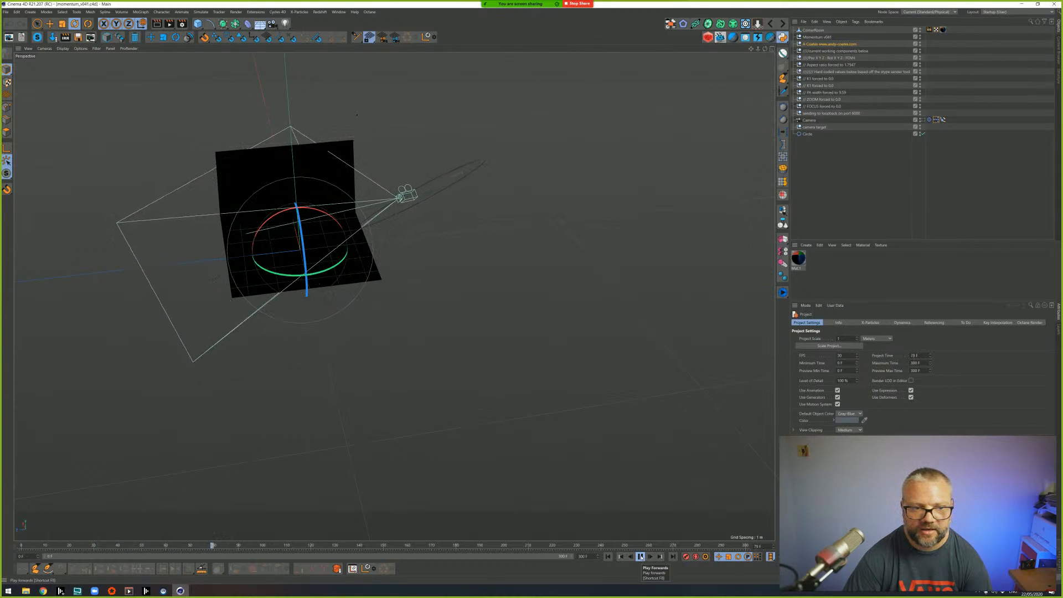
- Pause the camera animation and examine the circle path and the coordinates of the camera target null
left_click(641, 557)
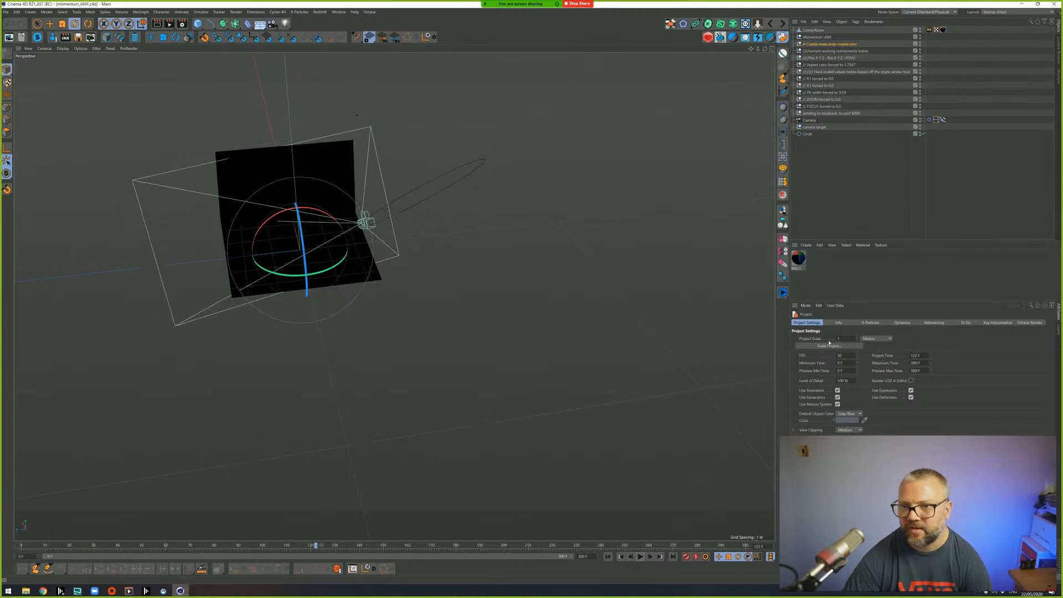
left_click(808, 134)
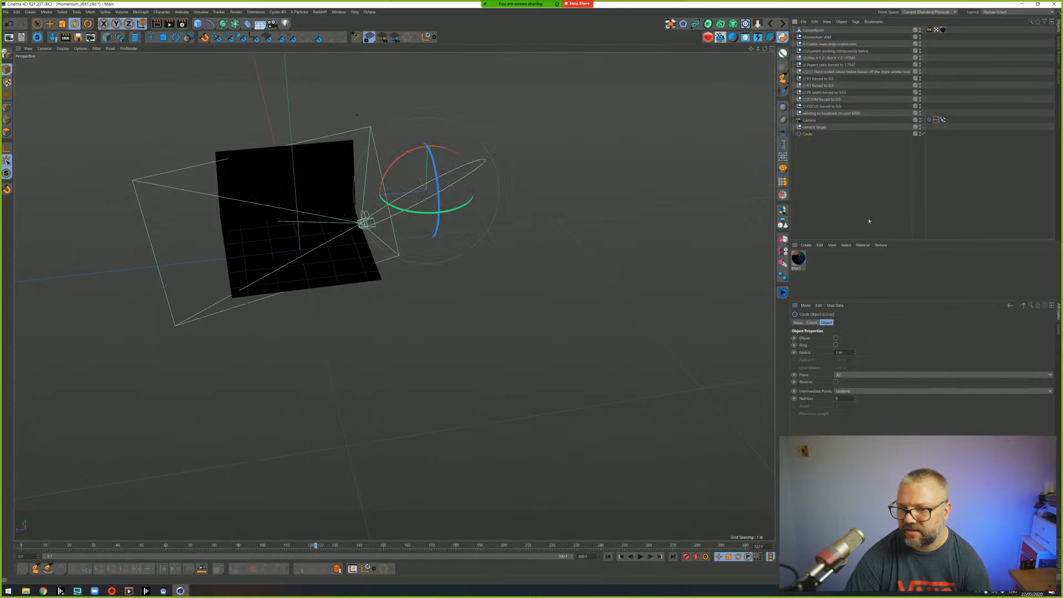
left_click_drag(391, 260, 259, 304, "alt")
left_click(830, 130)
left_click(830, 128)
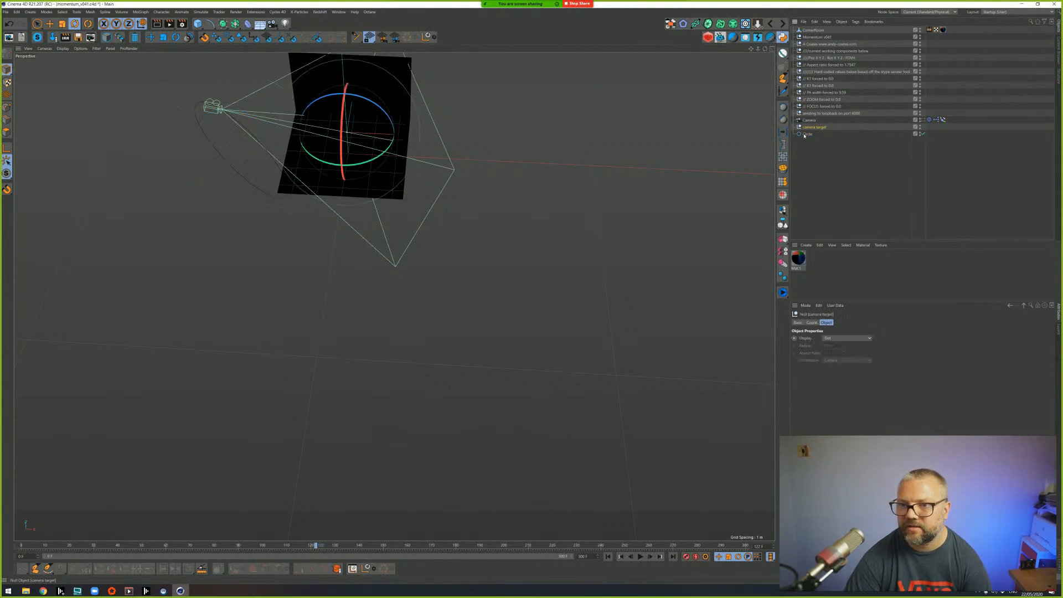
left_click(812, 322)
left_click_drag(825, 346, 760, 349)
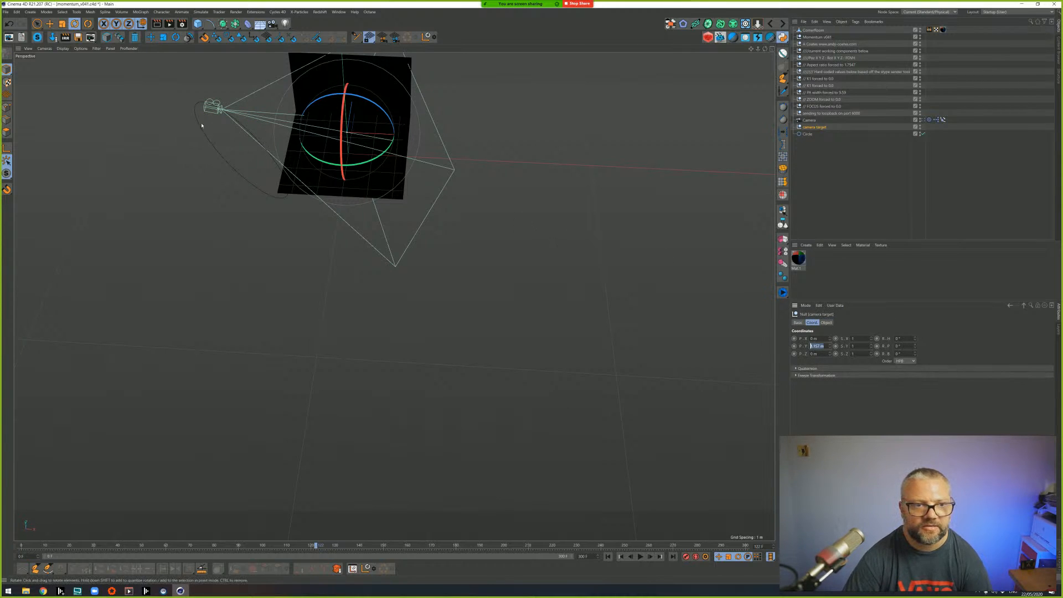
- Set the circle path's X and Z positions to 0 m
left_click(808, 134)
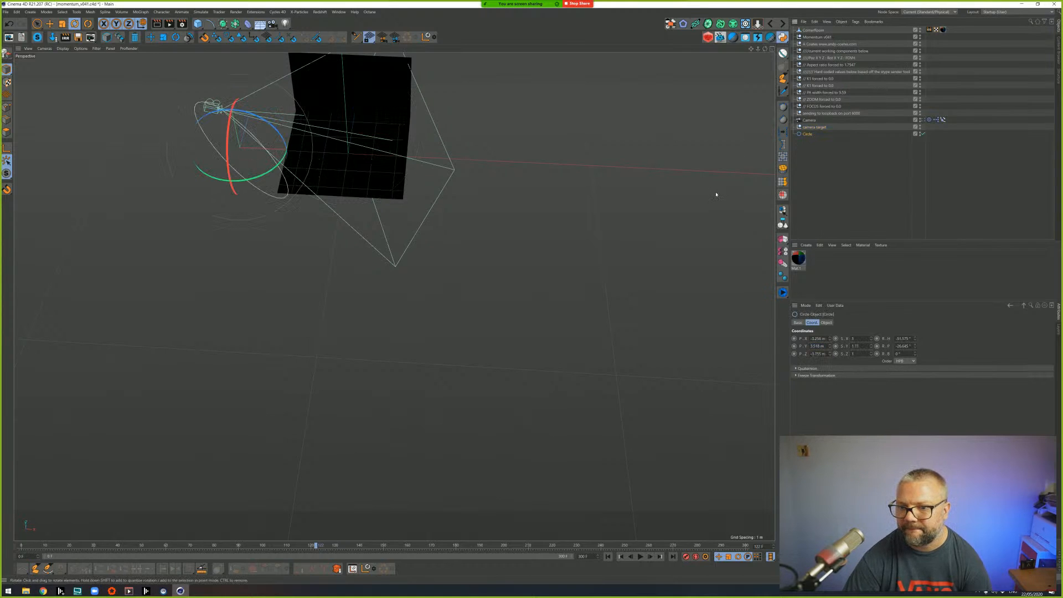
left_click(816, 338)
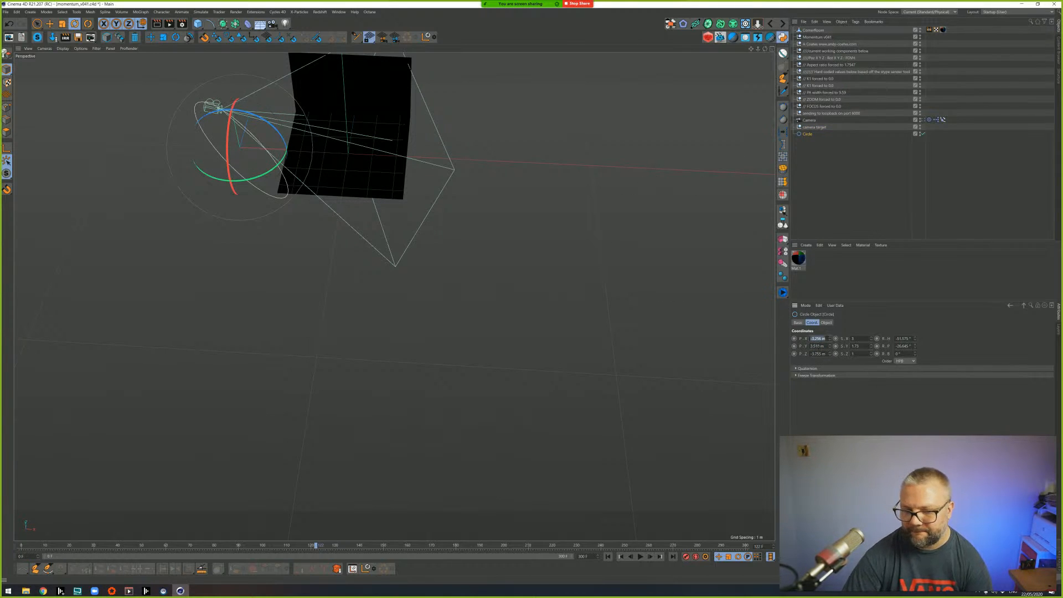
type("0")
key("Tab")
key("Tab")
type("0")
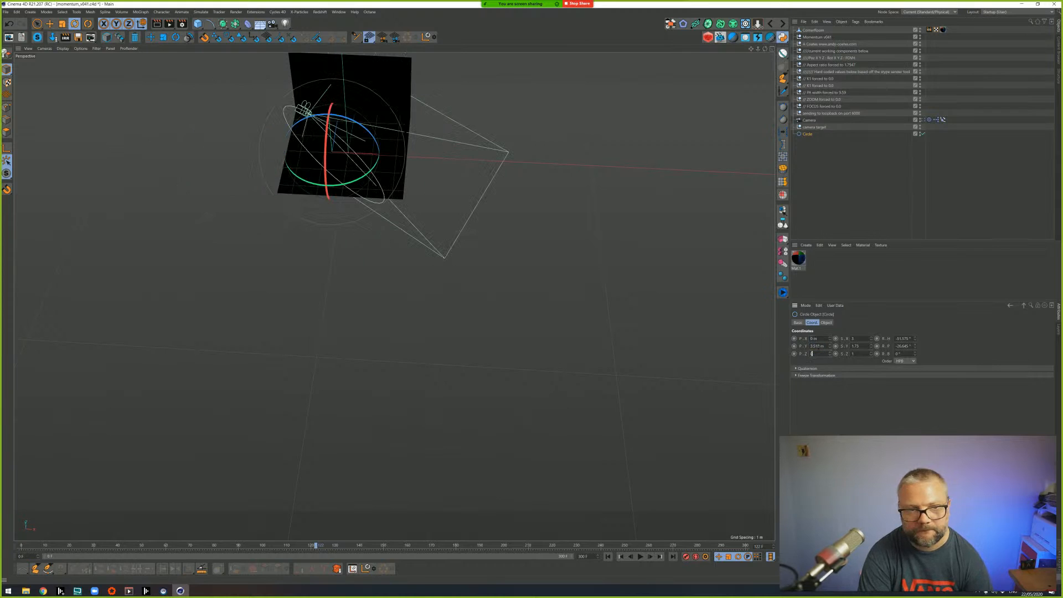
key("Return")
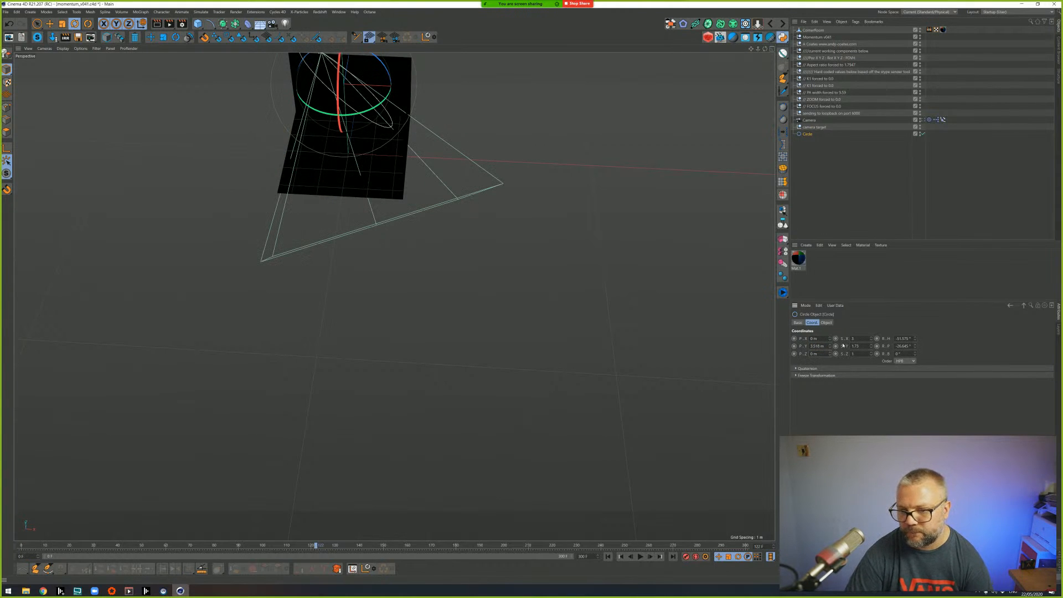
- Reset the circle path's heading and pitch rotation to 0° so it lies flat
double_click(901, 338)
type("0")
key("Tab")
type("0")
key("Return")
left_click_drag(335, 167, 334, 167, "alt")
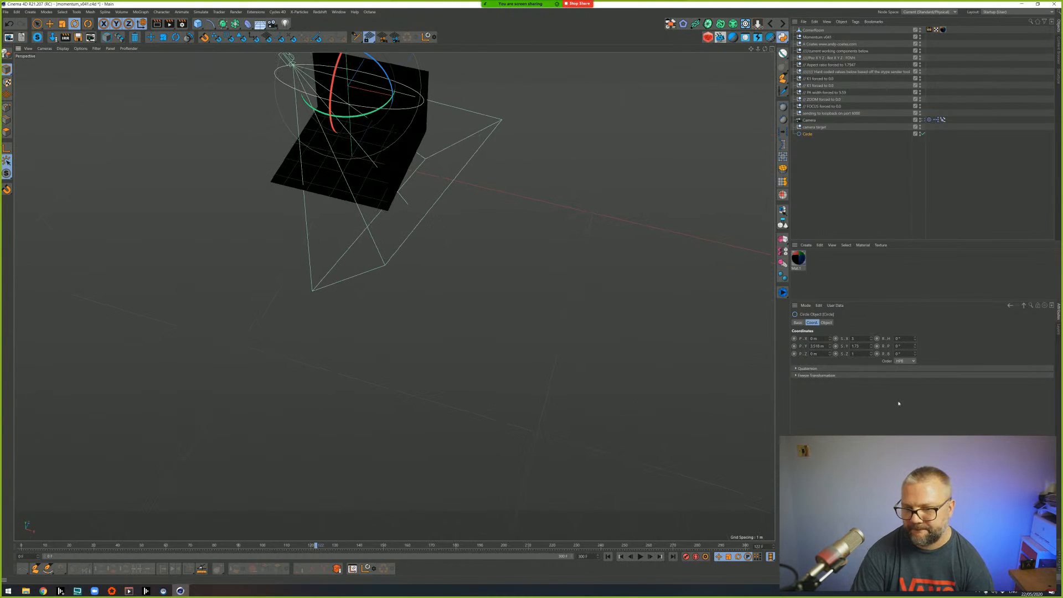
- Set the circle path's Z position to -7 m and play the camera animation
left_click_drag(830, 357, 829, 354)
left_click_drag(546, 202, 587, 239, "alt")
left_click(641, 556)
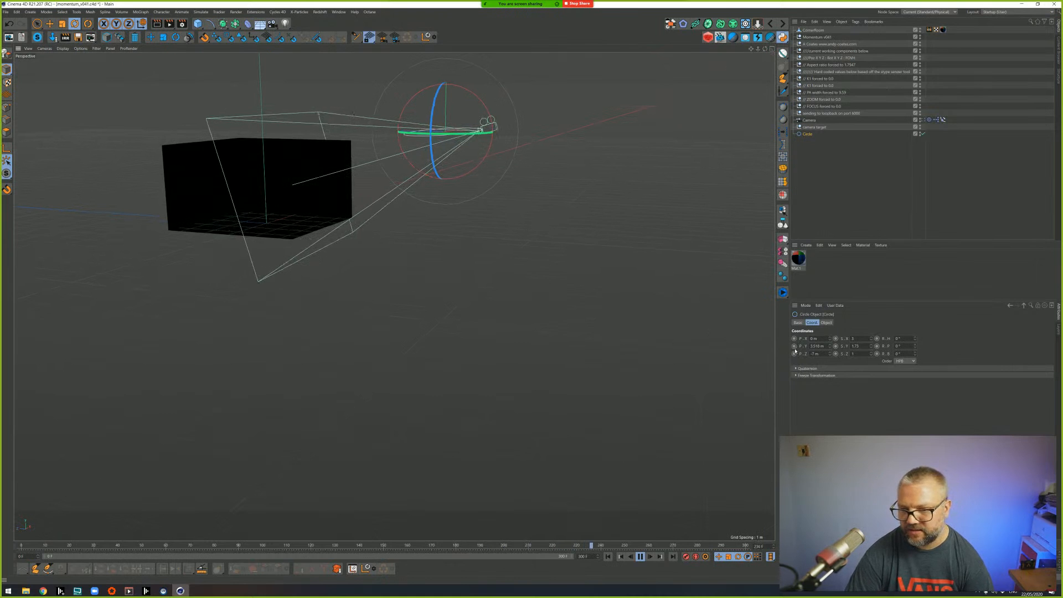
- Set the circle path's Y position to 1.73 m and select the null noting the loopback port
left_click_drag(824, 346, 751, 347)
type("1.73")
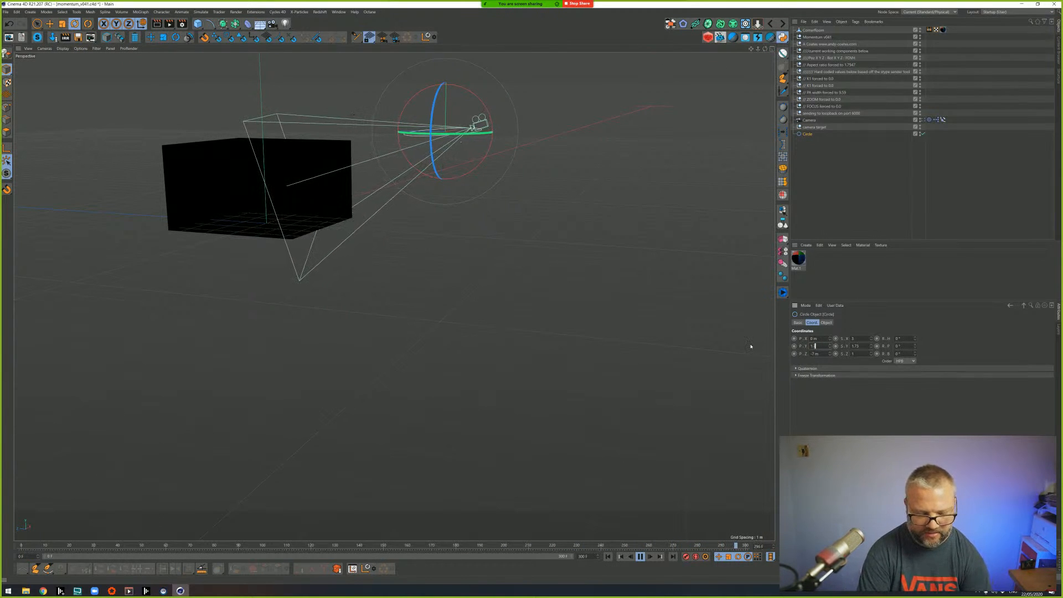
key("Return")
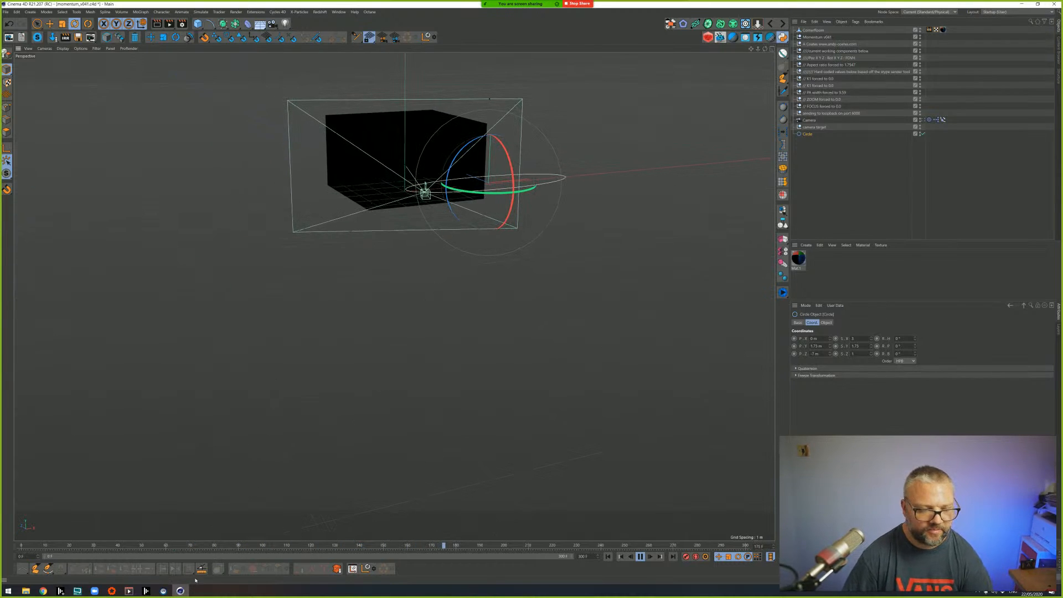
left_click(833, 113)
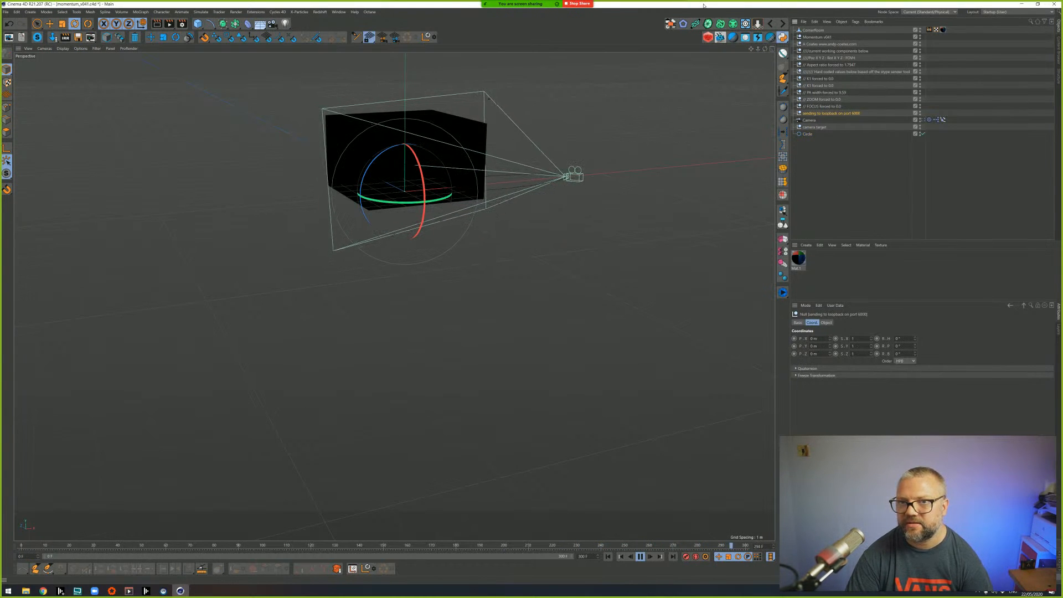
- Switch to disguise and add a ScreenPositionReceiver device named "screen position reciever" to the device list
key("alt+Tab")
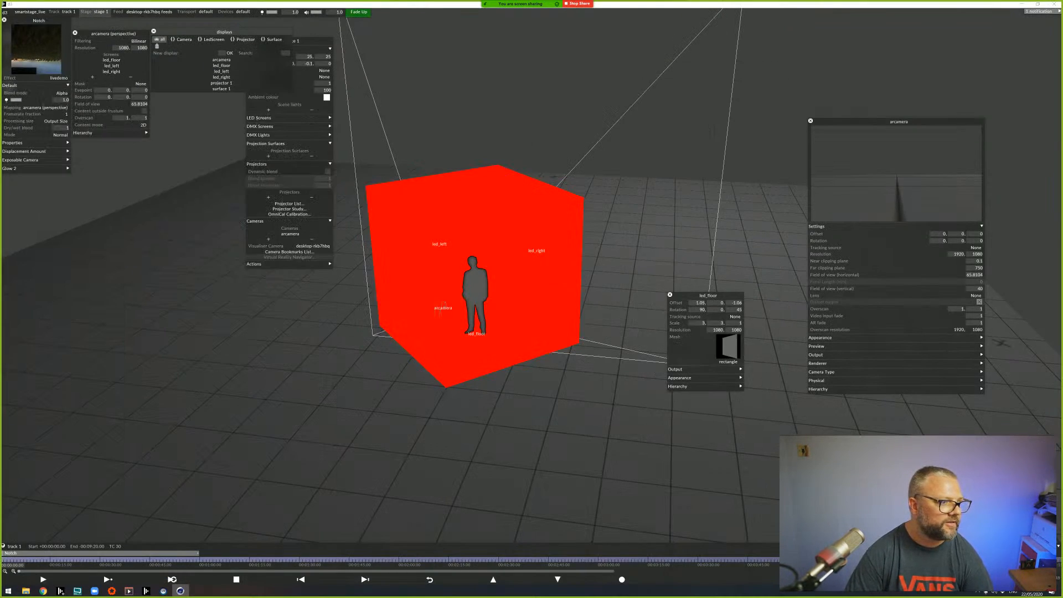
left_click(243, 11)
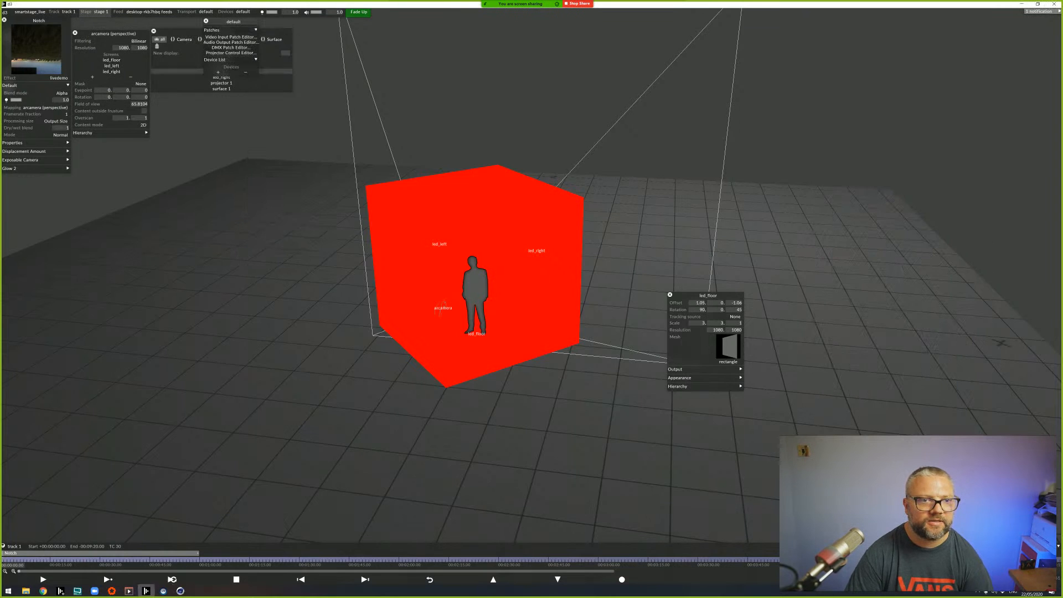
left_click(214, 60)
left_click(331, 62)
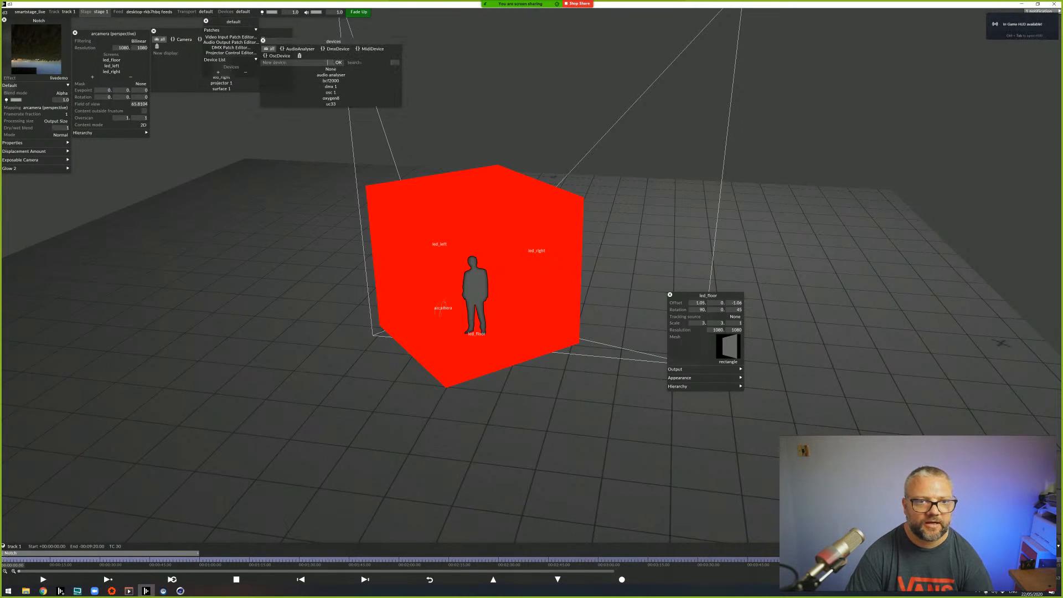
type("screen position reciever")
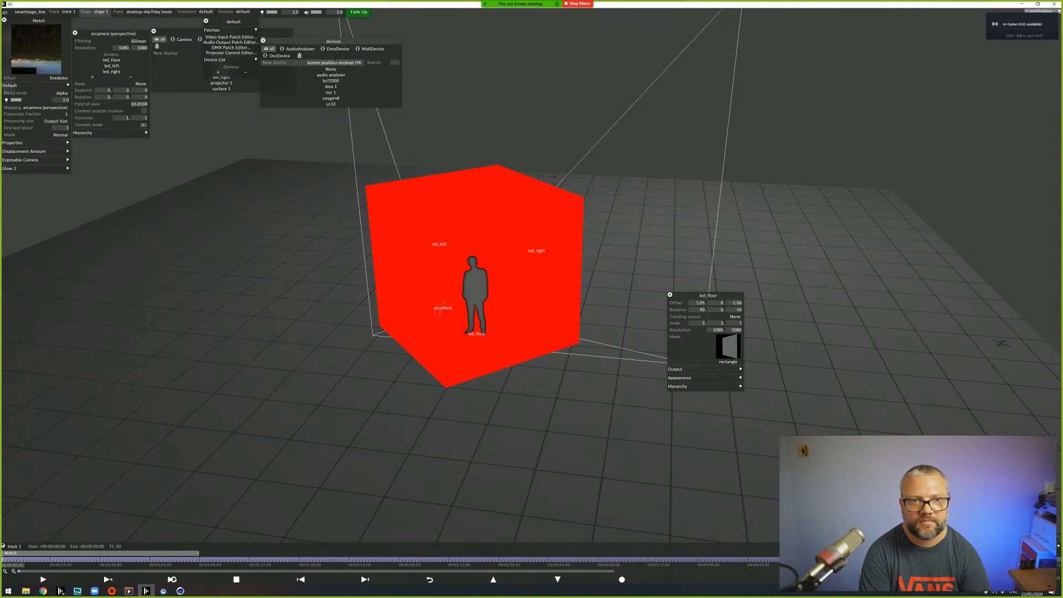
key("Return")
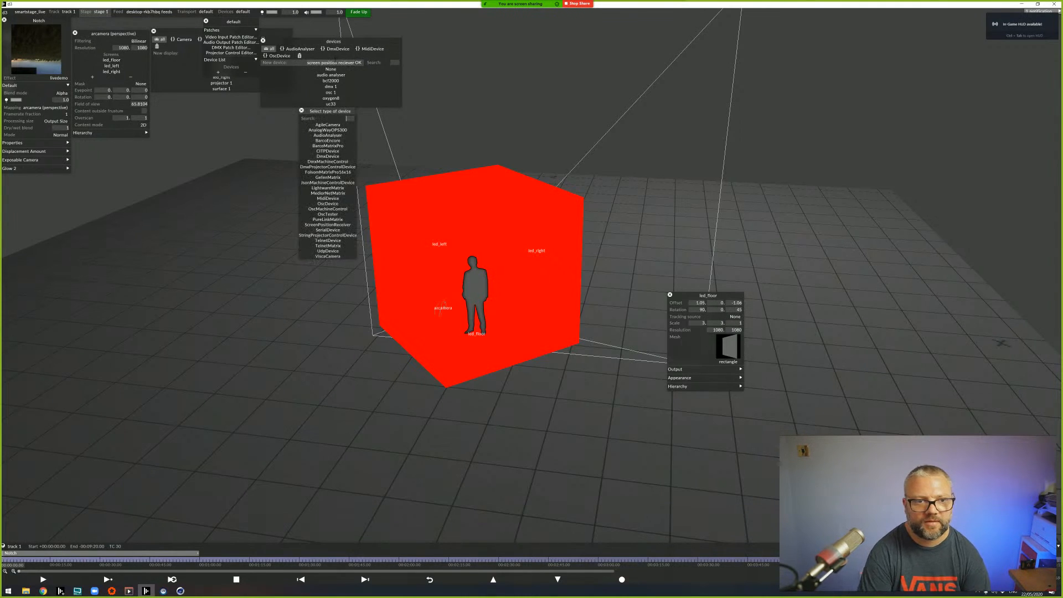
key("Return")
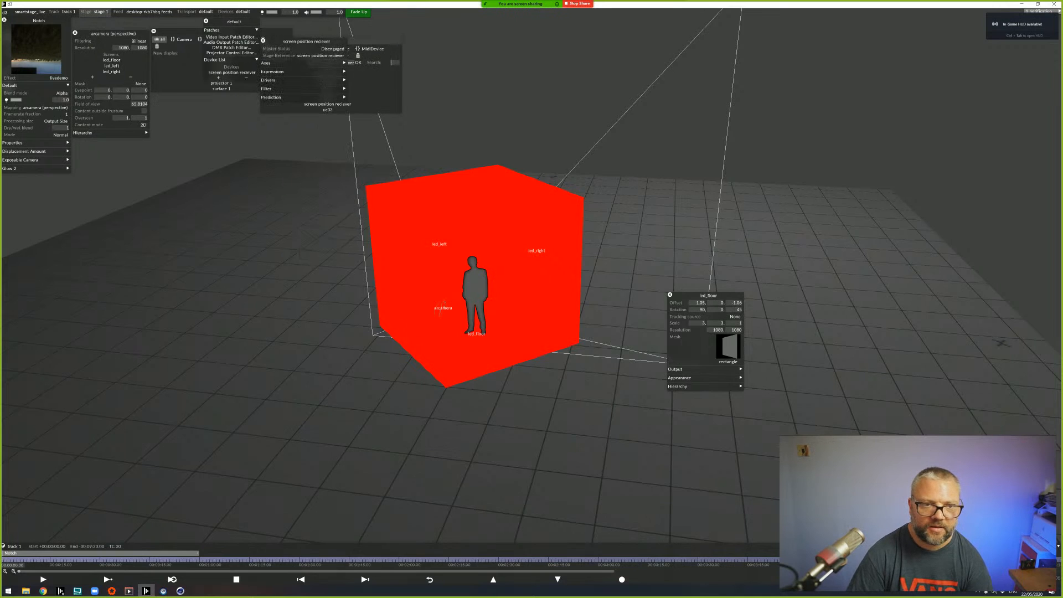
- Add a StypeDriver named stype to the drivers of the screen position receiver
left_click(283, 93)
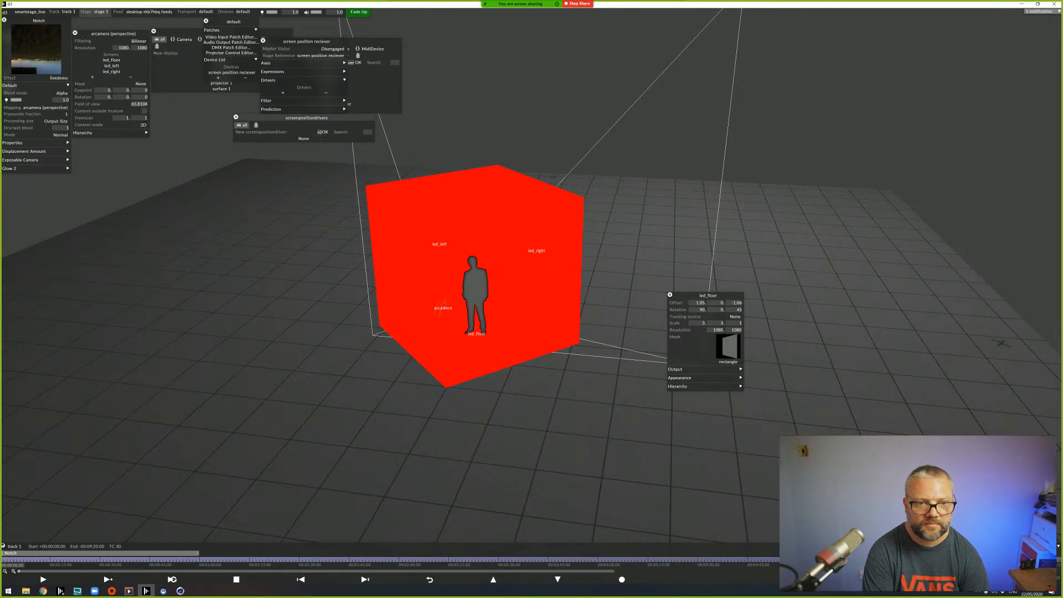
key("Return")
type("styop")
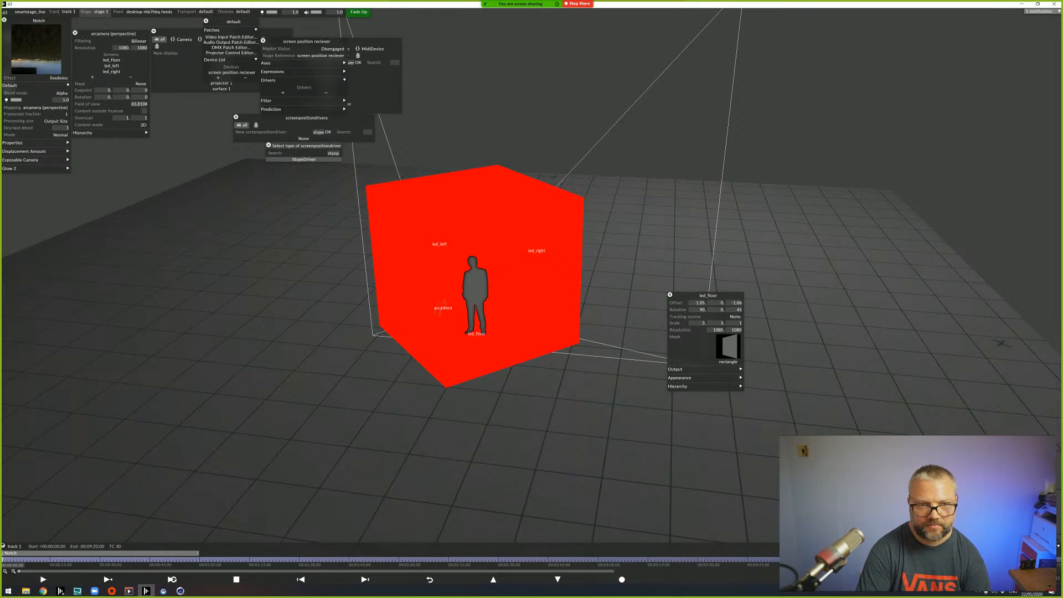
key("Return")
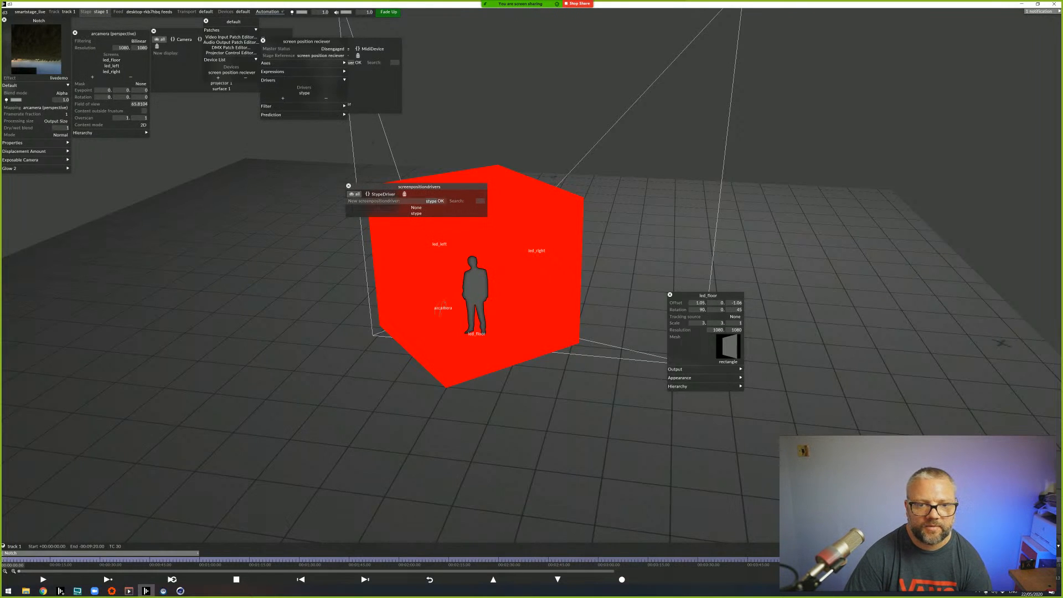
- Check the stype driver's port, close its windows, and engage the screen position receiver
left_click(417, 214)
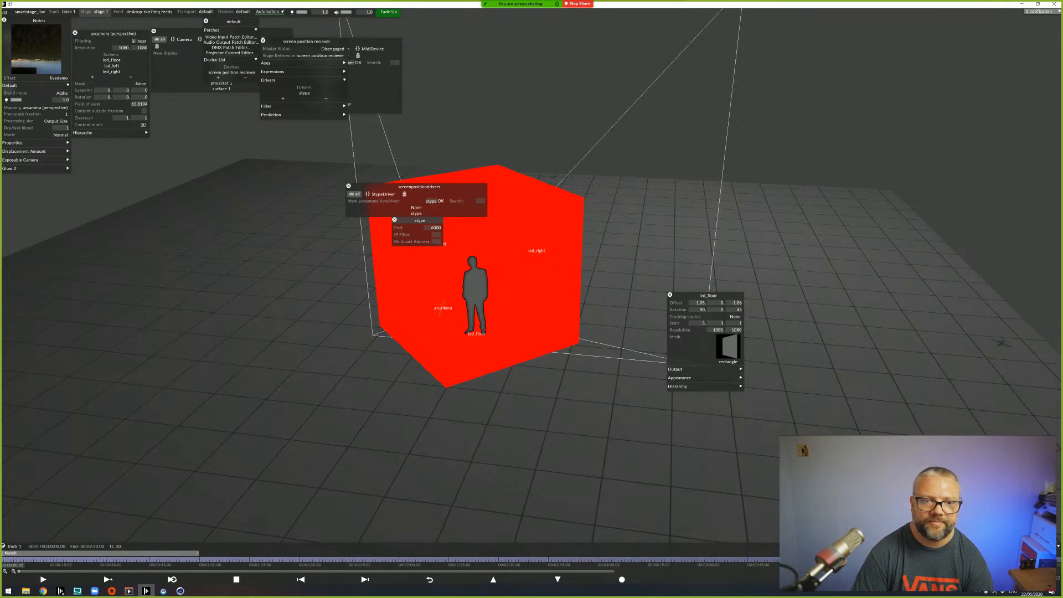
left_click_drag(419, 186, 232, 185)
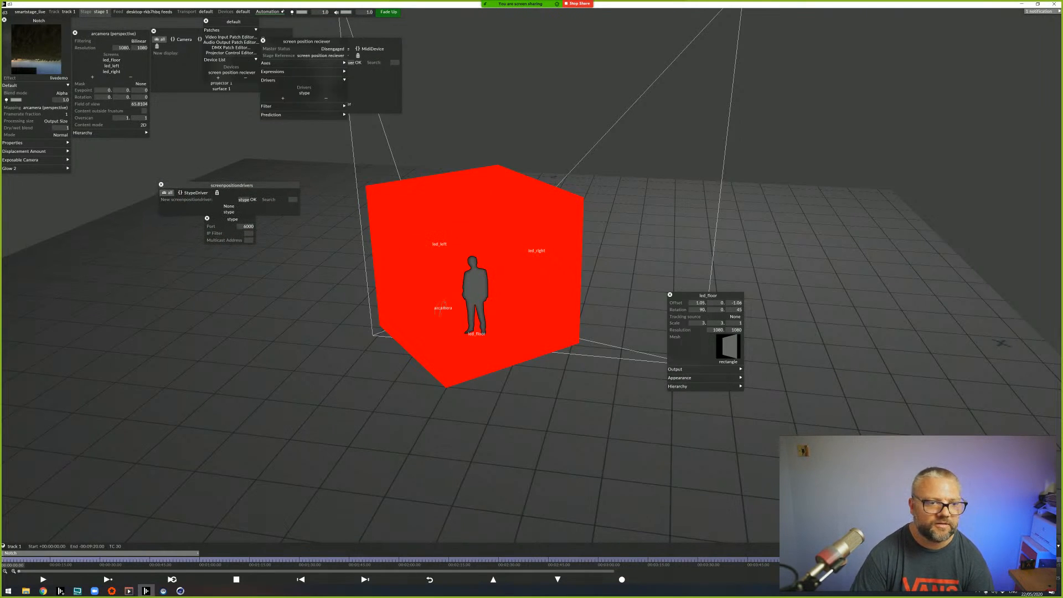
left_click(161, 184)
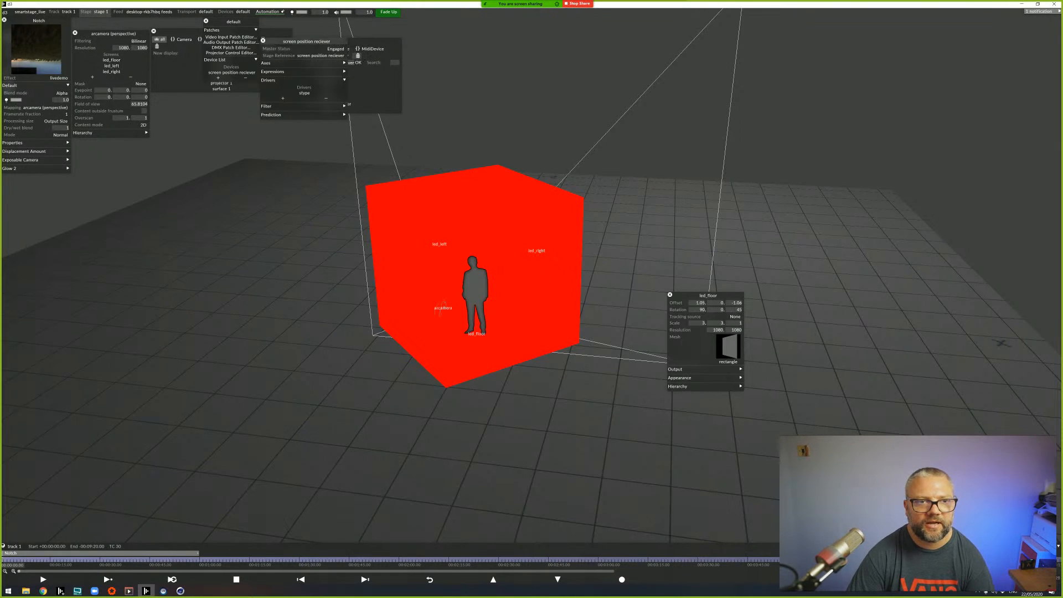
left_click_drag(306, 41, 184, 103)
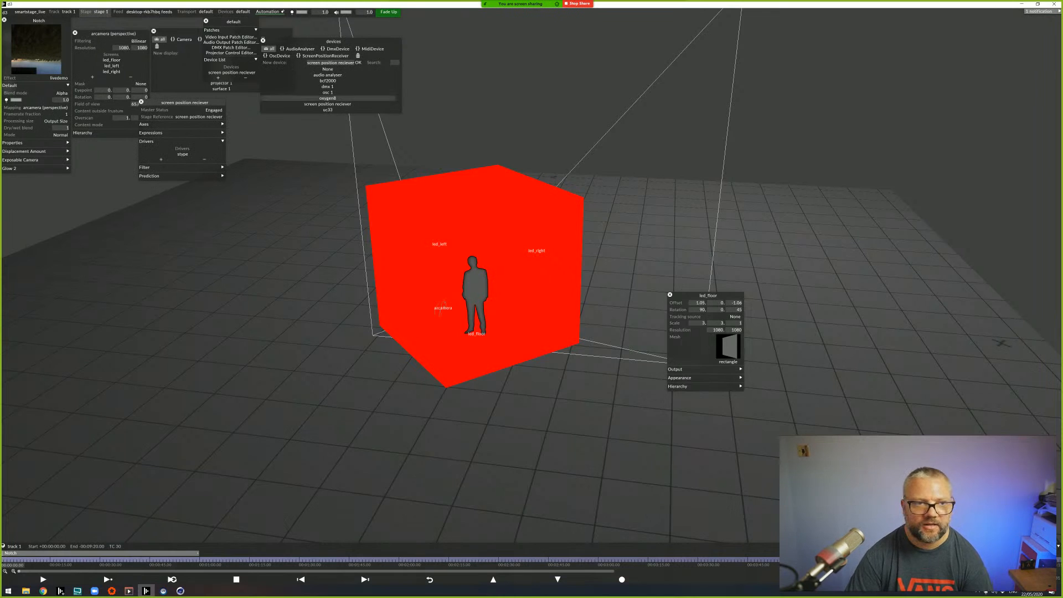
- Open the arcamera from the stage's camera list and set its tracking source to stype
left_click(95, 12)
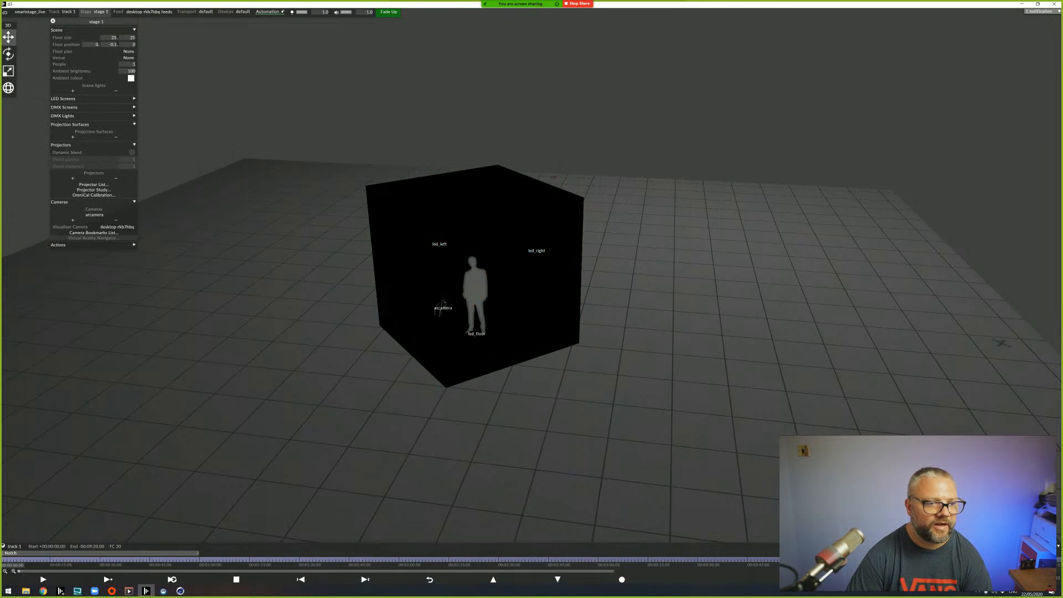
left_click(94, 214)
left_click(299, 144)
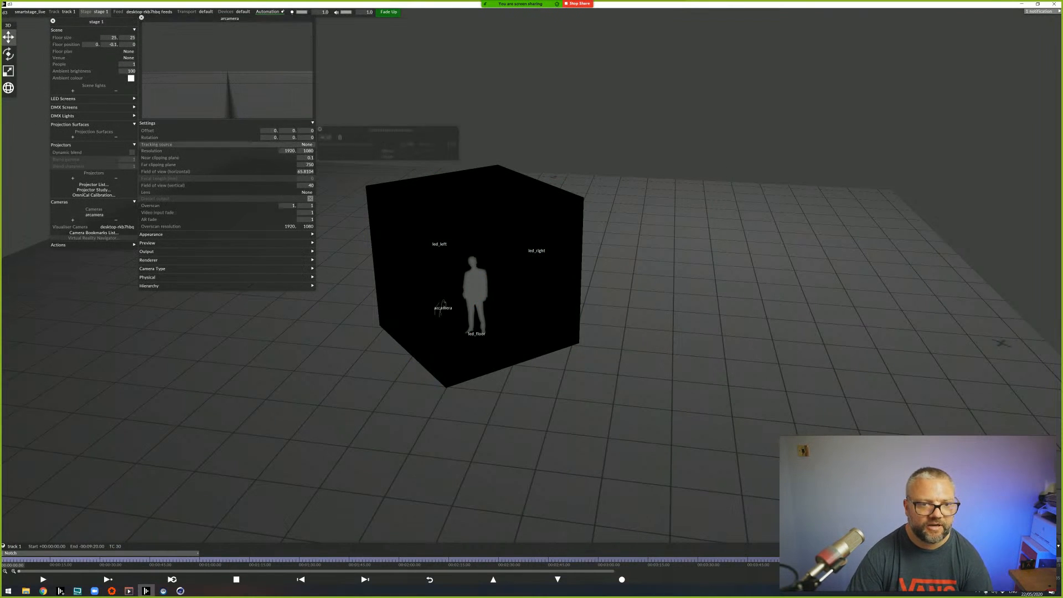
left_click(388, 157)
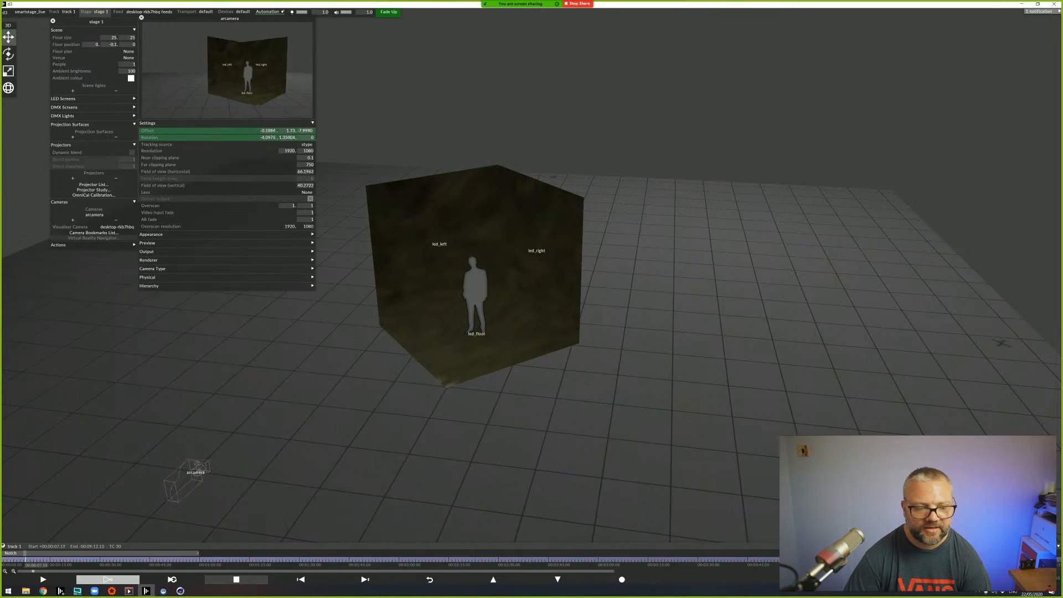
- Switch to Notch Builder and view the audio-reactive scene from a free viewpoint outside the exposed camera
key("alt+Tab")
key("alt+Tab")
key("alt+Tab")
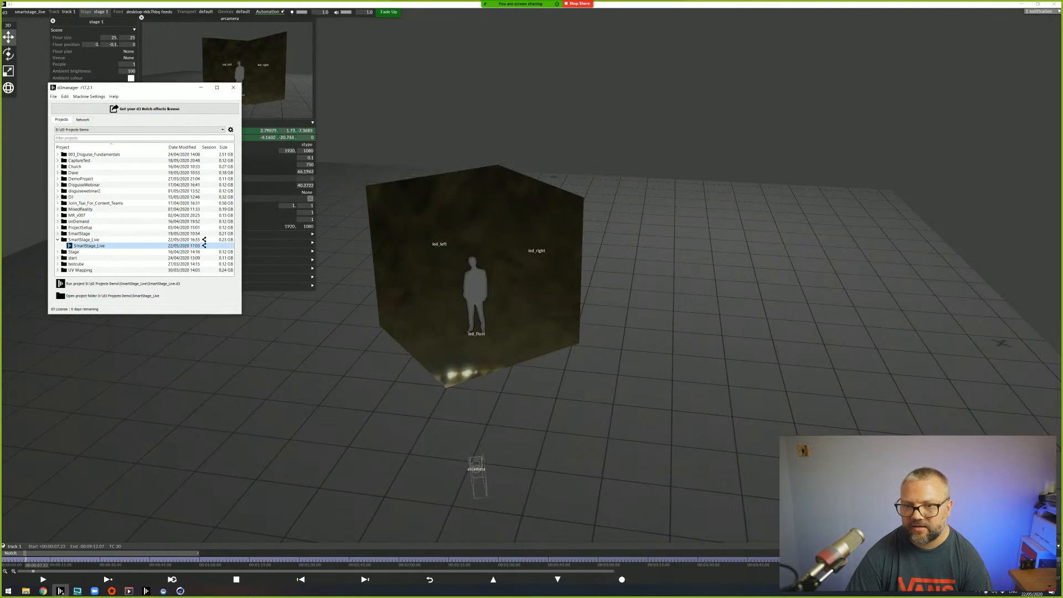
key("alt+Tab")
key("alt+Tab")
key("alt+Tab")
key("alt+Tab")
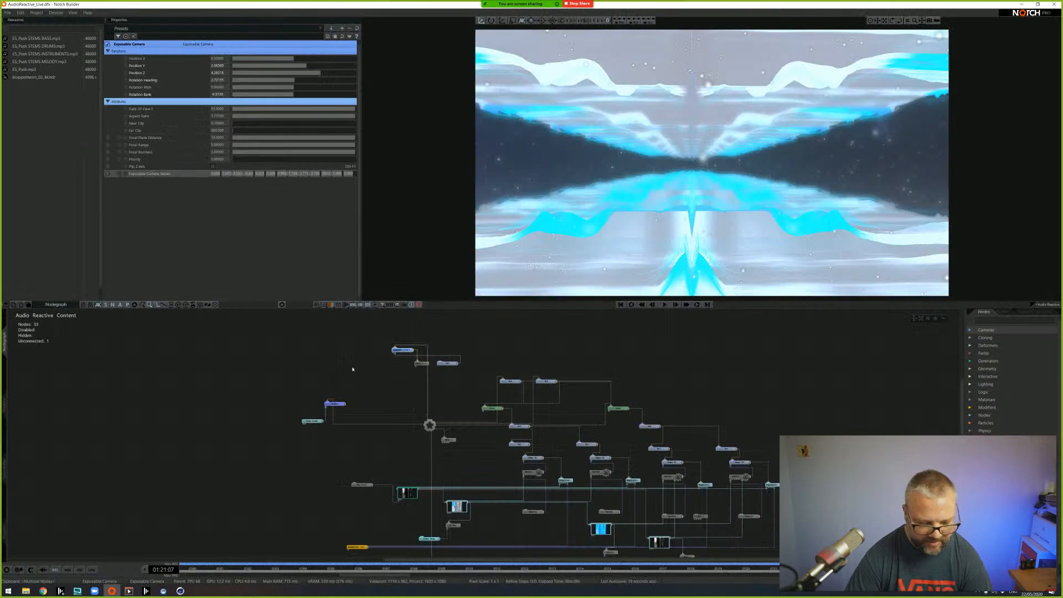
key("c")
middle_click_drag(630, 199, 408, 322)
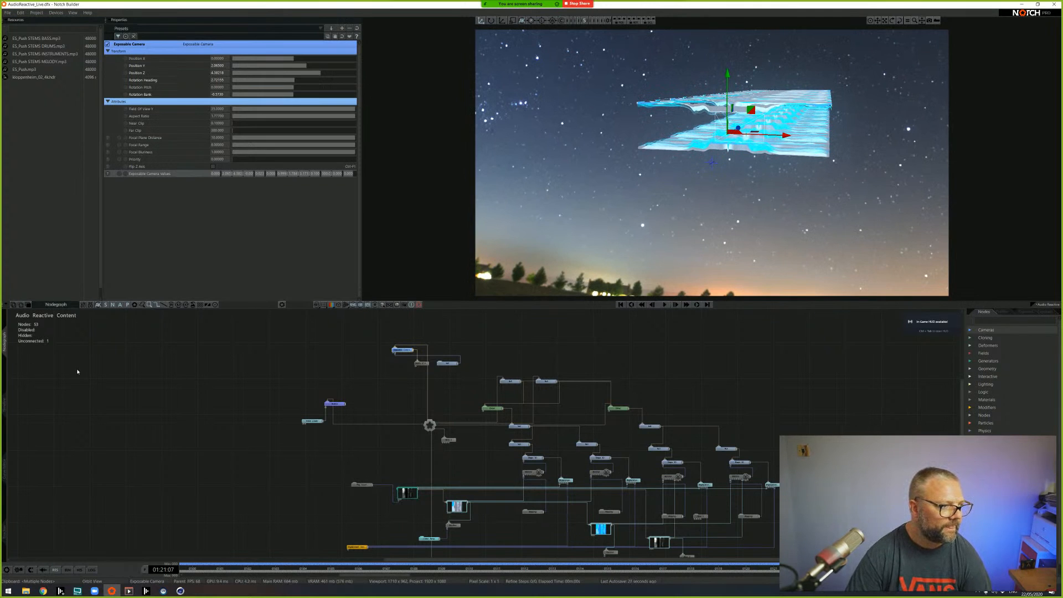
- Switch back to disguise and close the arcamera editor
key("alt+Tab")
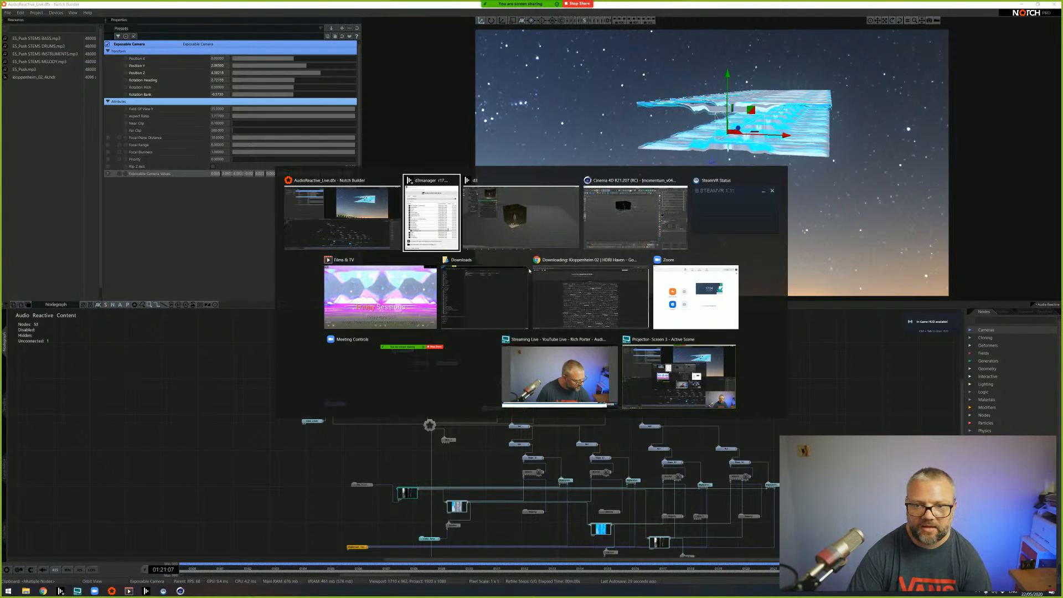
key("alt+Tab")
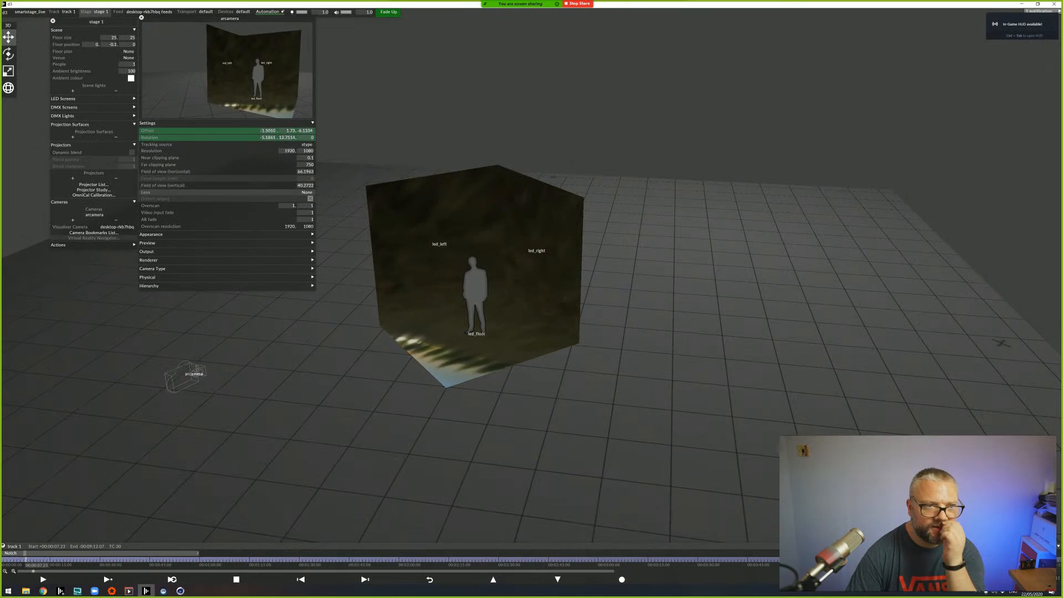
left_click_drag(229, 18, 257, 128)
left_click(169, 128)
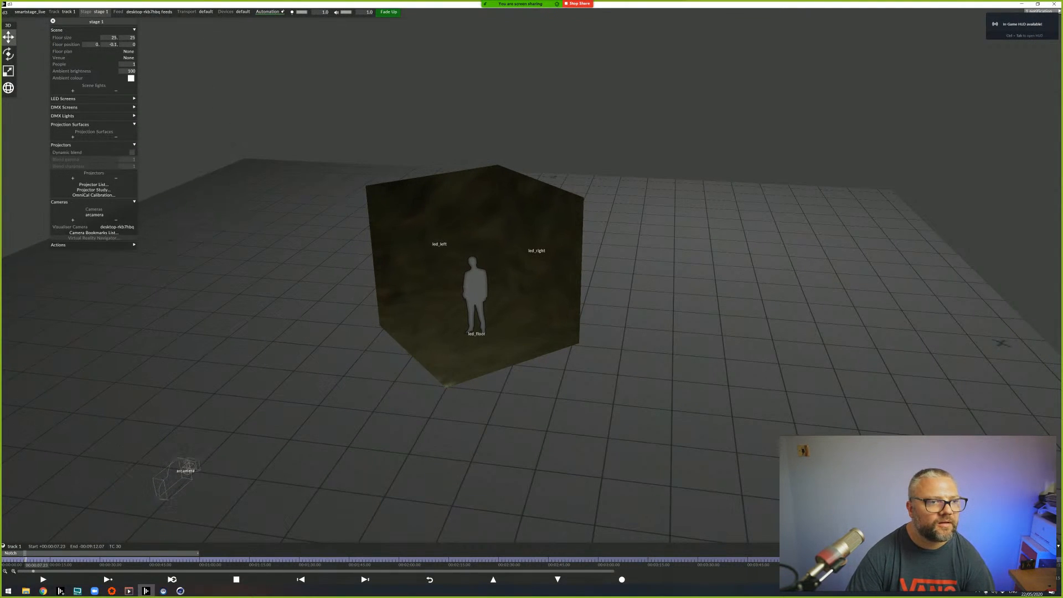
- Close the stage editor, switch to Cinema 4D, and maximise its window on this screen
left_click(52, 21)
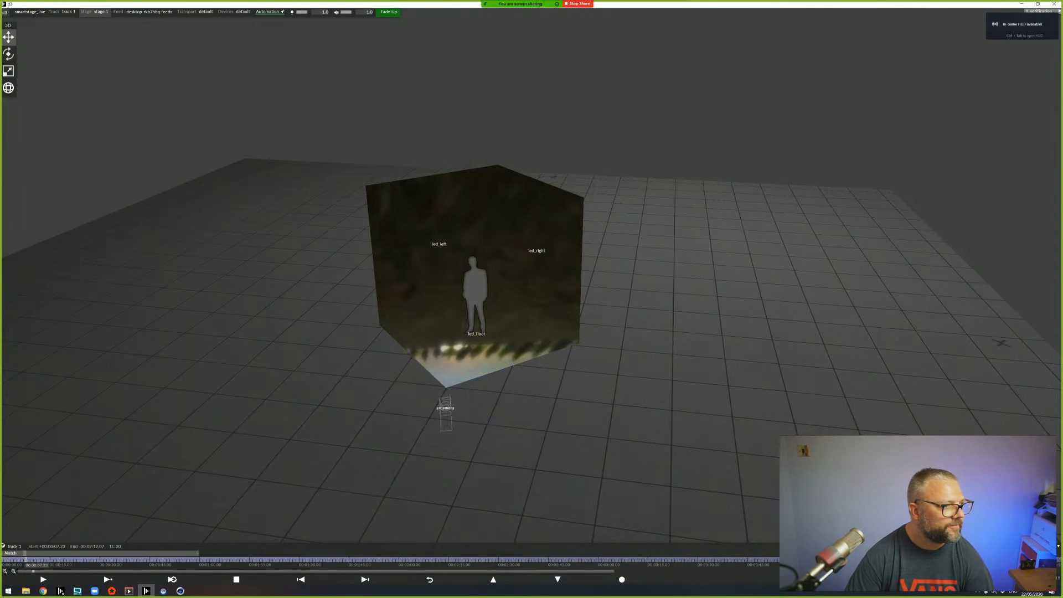
key("alt+Tab")
left_click_drag(1, 127, 559, 111)
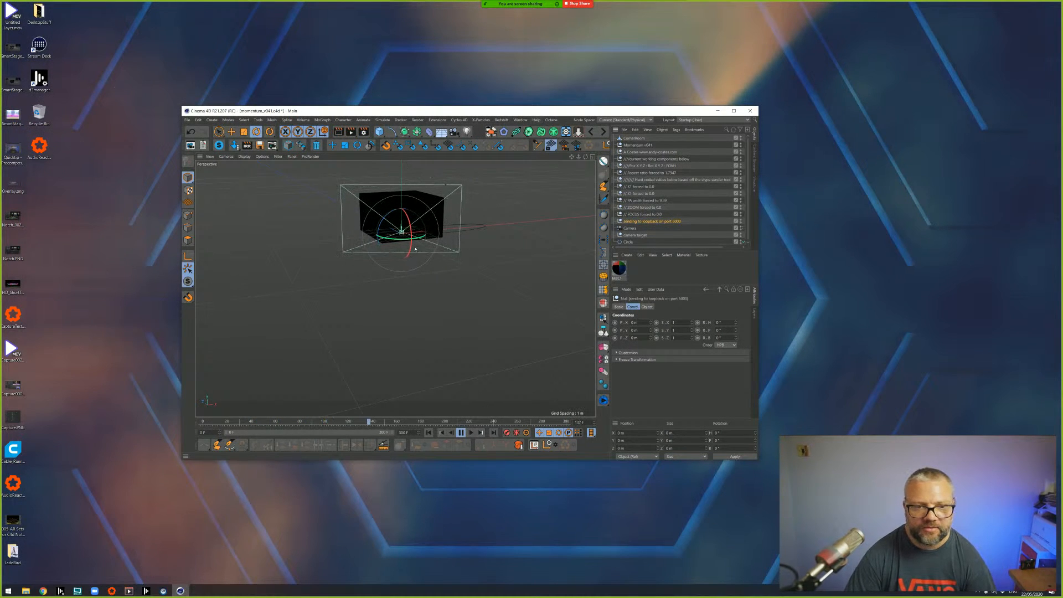
double_click(422, 113)
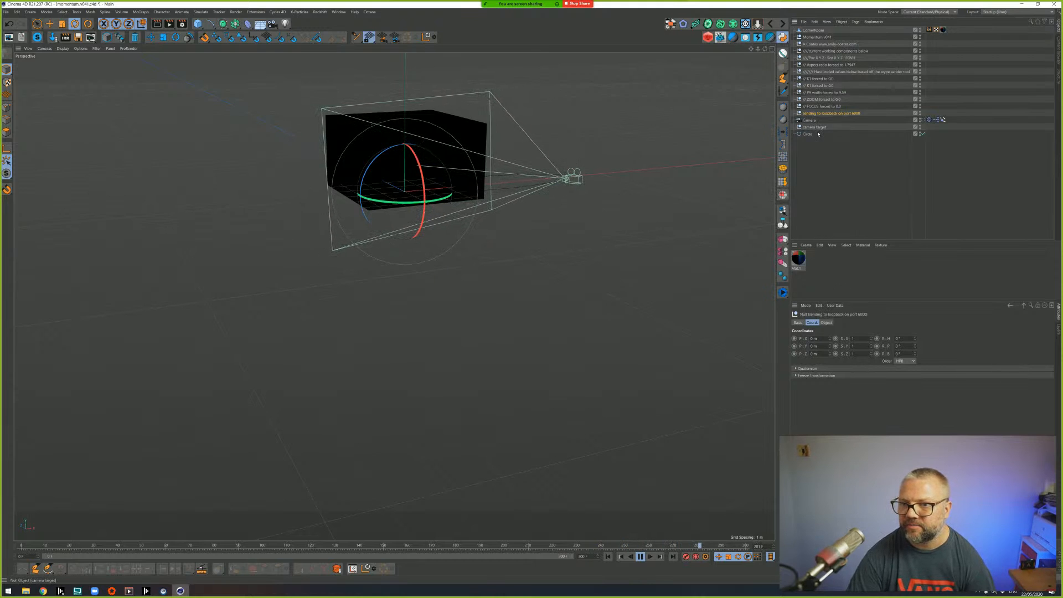
- Move the camera target null well away from the LED corner and switch to disguise to view the tracked camera
left_click(815, 127)
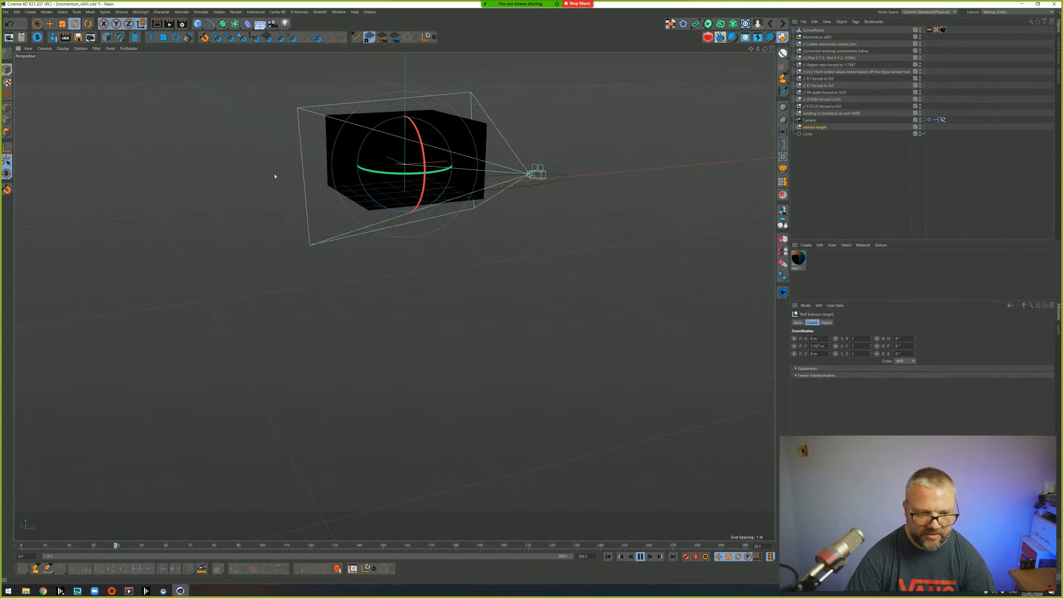
key("e")
left_click_drag(395, 141, 569, 224)
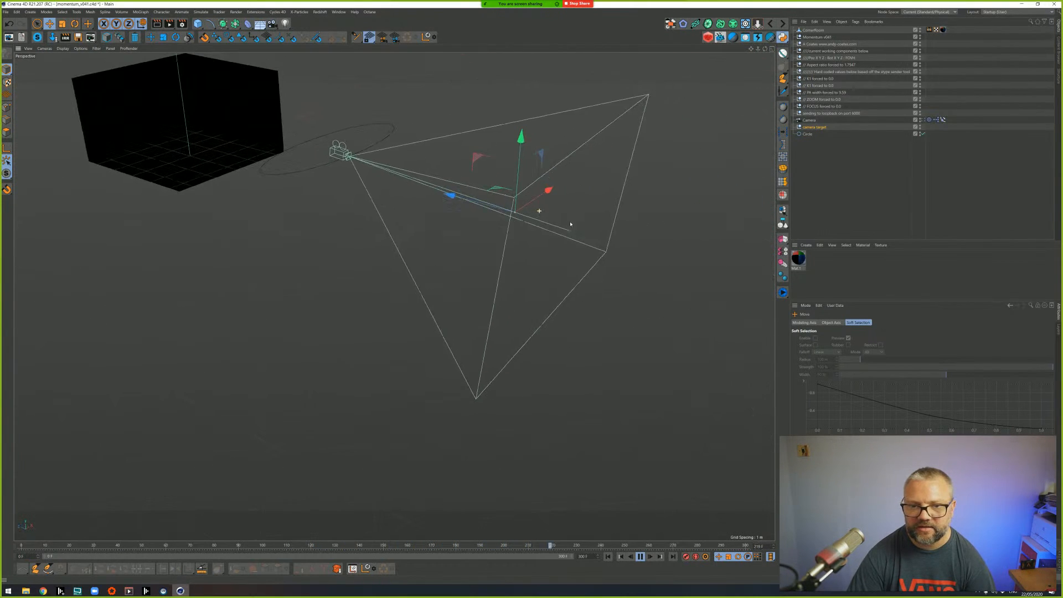
key("alt+Tab")
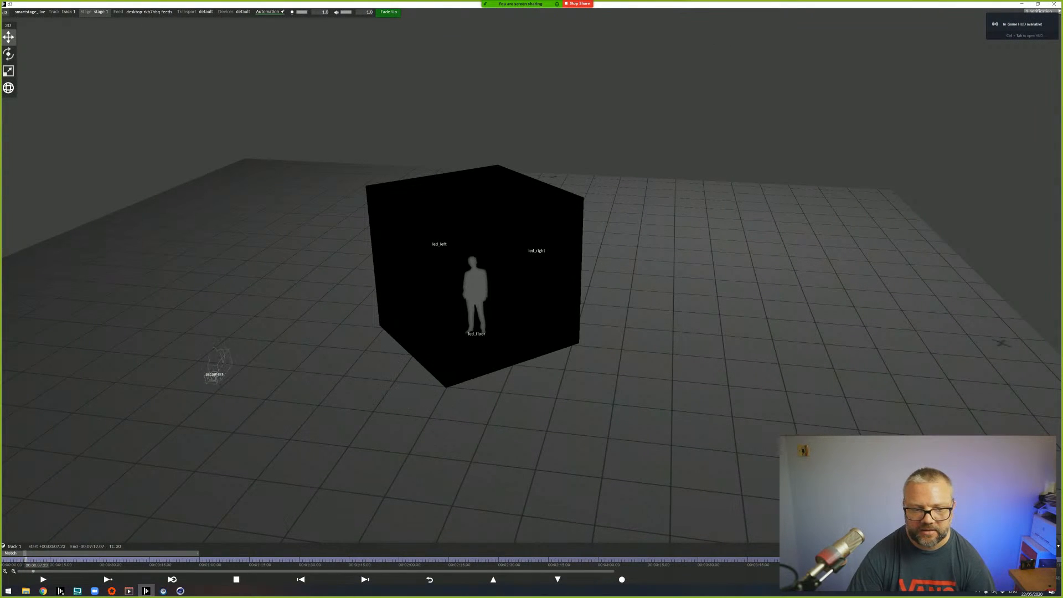
- Switch to Notch Builder, view the audio-reactive scene from another angle, and return to disguise
key("alt+Tab")
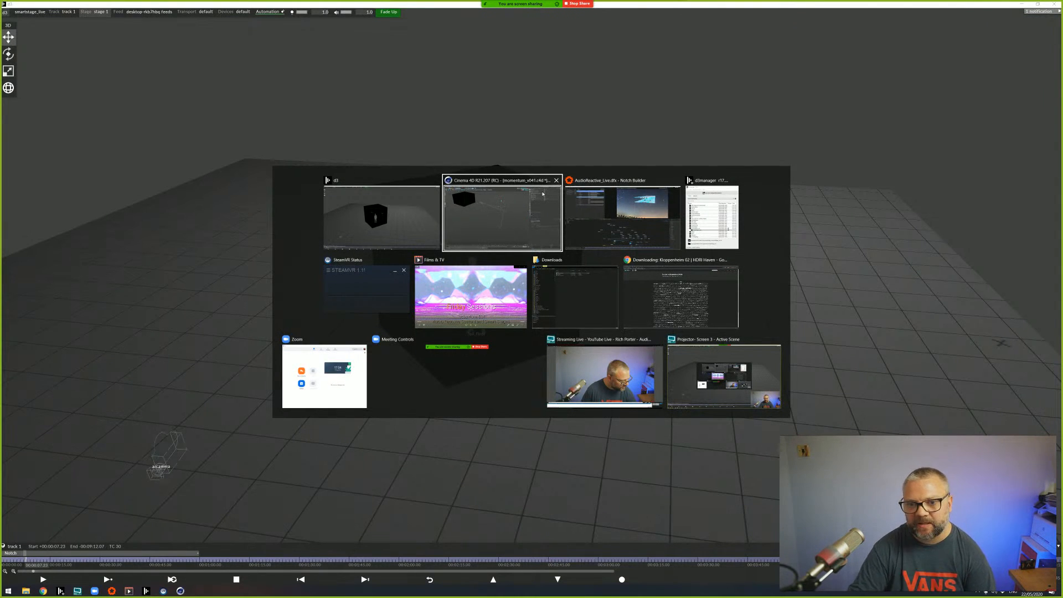
key("alt+Tab")
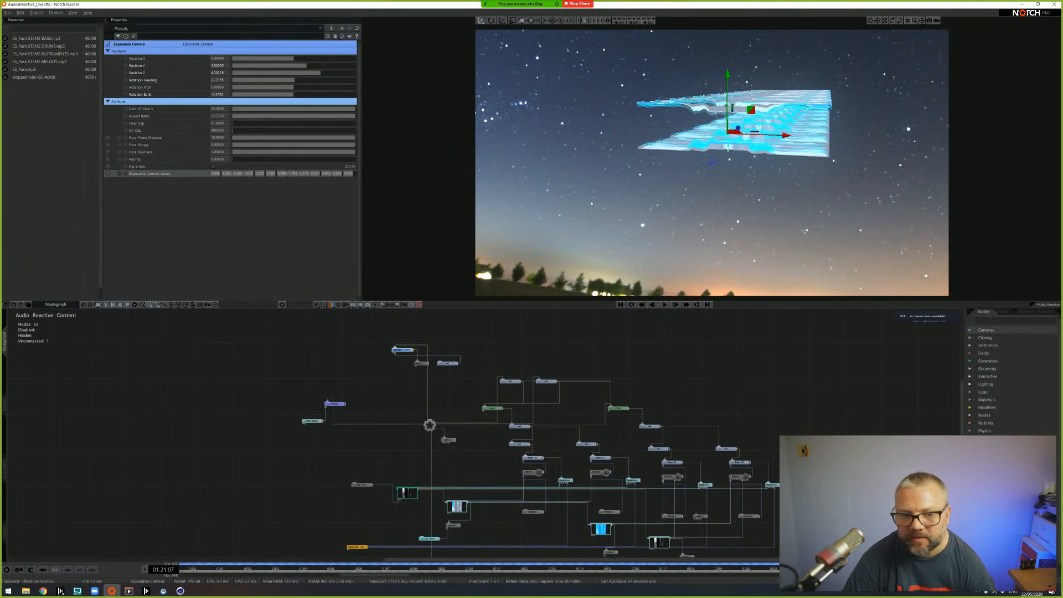
left_click_drag(758, 134, 682, 152, "alt")
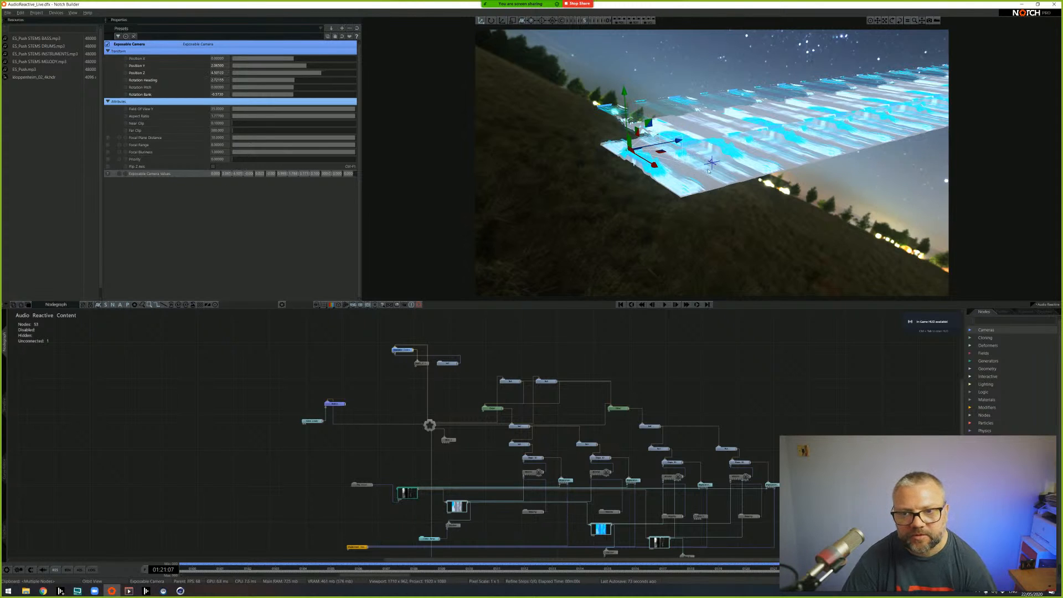
key("alt+Tab")
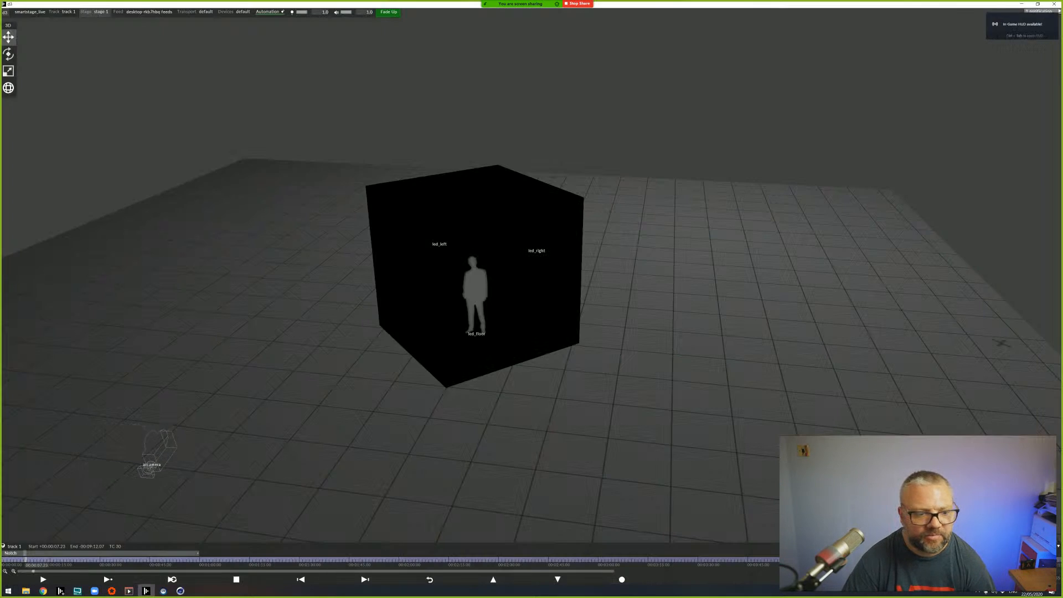
- In Cinema 4D, set the camera target's Z position to 0 m, and view the disguise stage from a lower angle
key("alt+Tab")
key("alt+Tab")
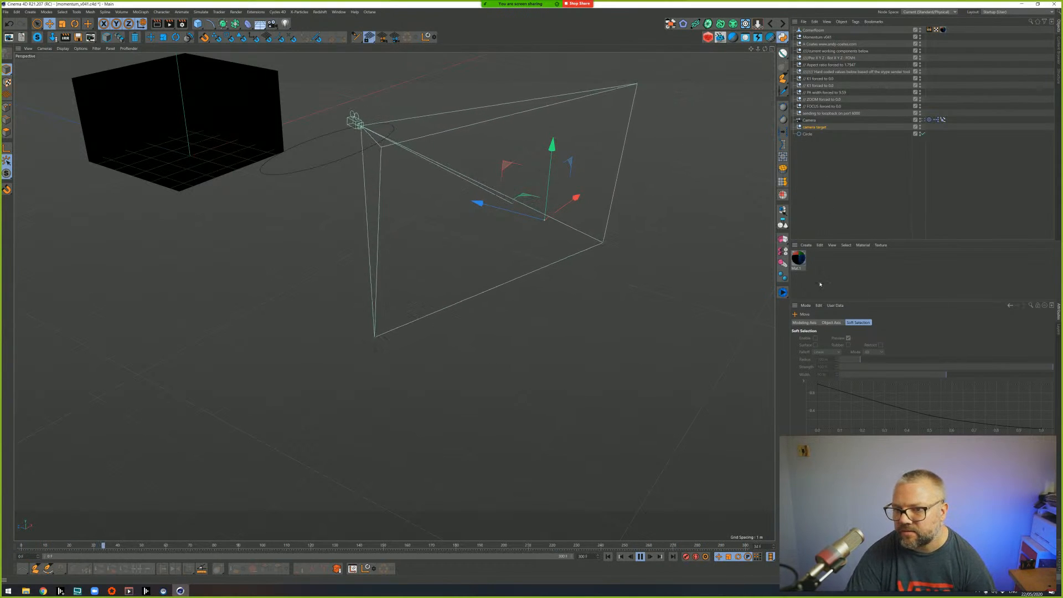
left_click(831, 322)
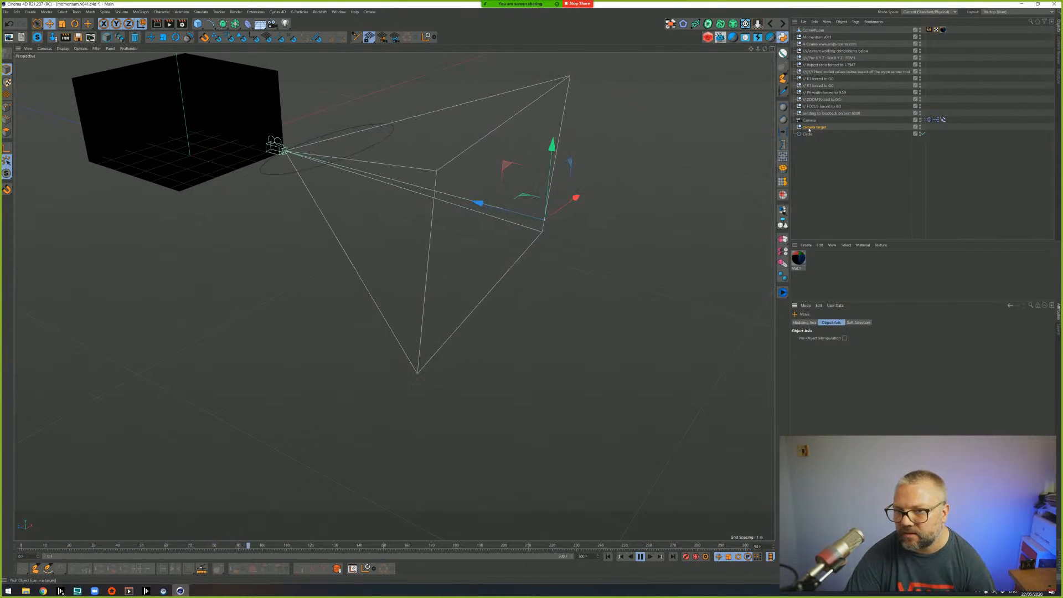
left_click(814, 127)
double_click(819, 354)
type("0")
key("Return")
key("alt+Tab")
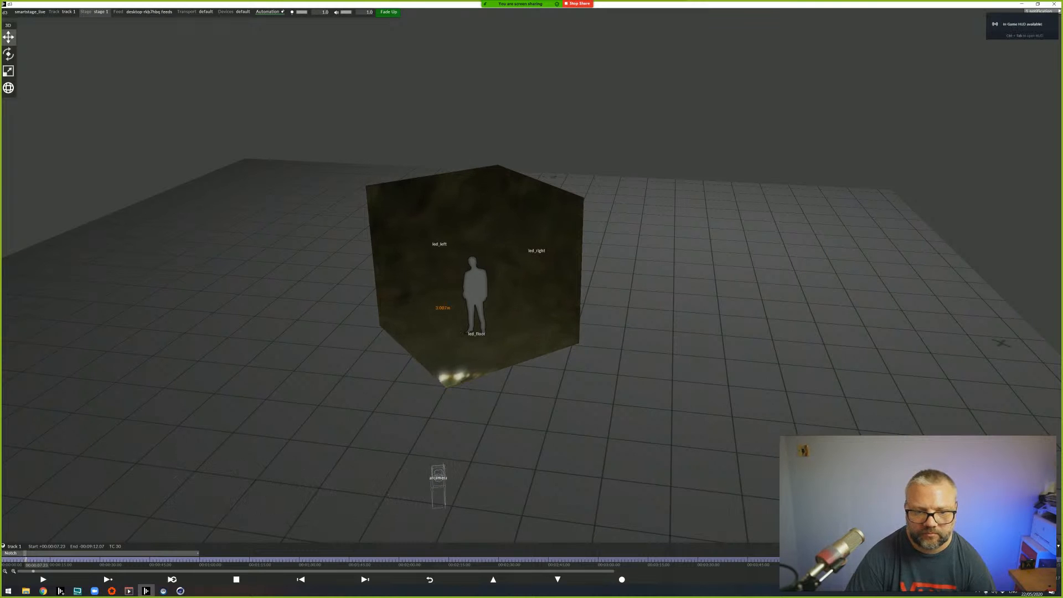
left_click_drag(621, 266, 604, 238)
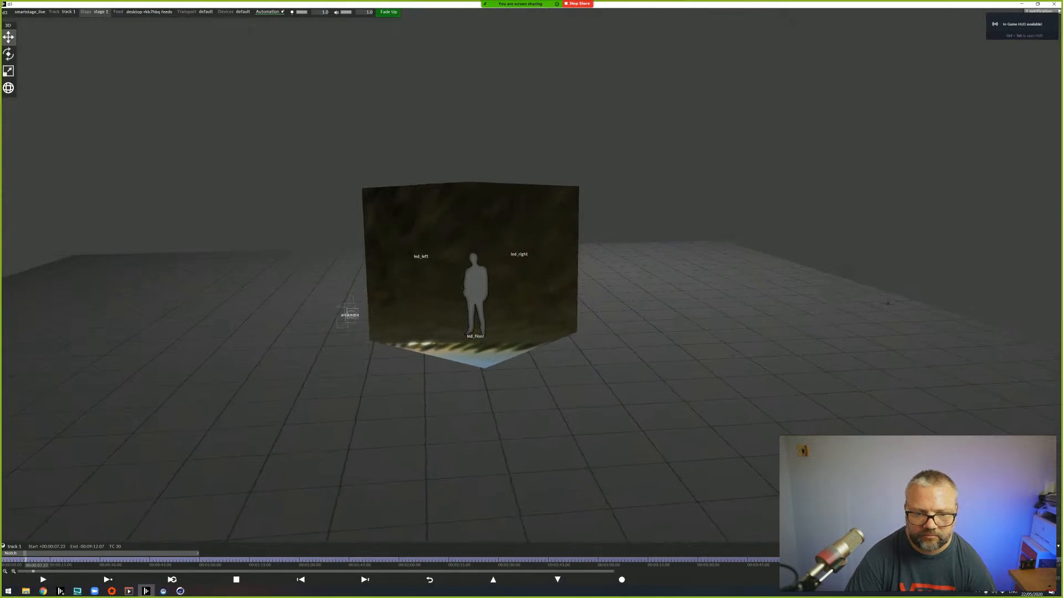
- Switch to Notch Builder, toggle the timeline playback, and return to disguise
key("alt+Tab")
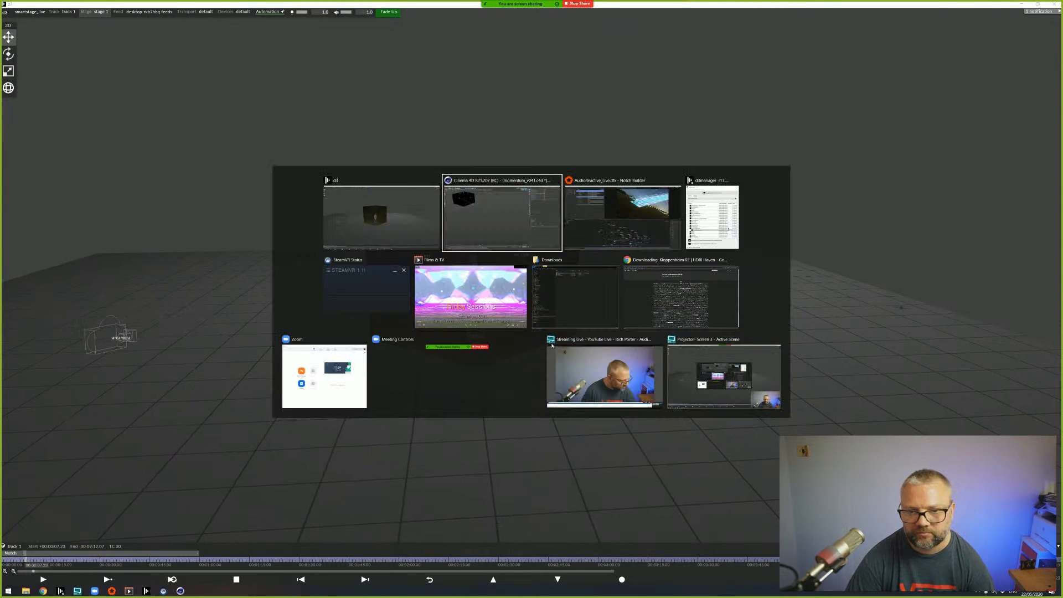
key("alt+Tab")
left_click(665, 304)
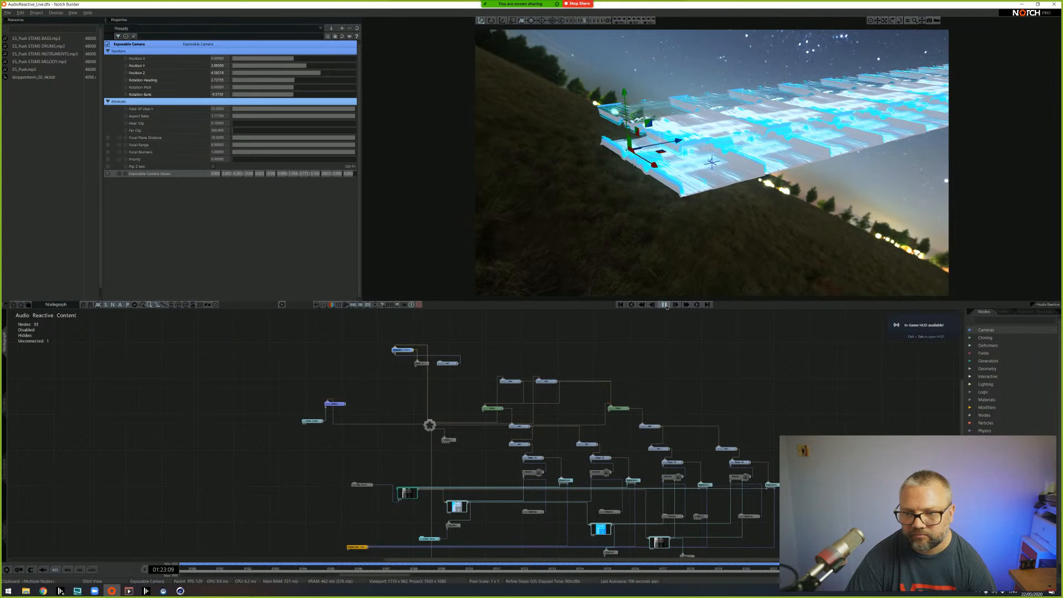
key("alt+Tab")
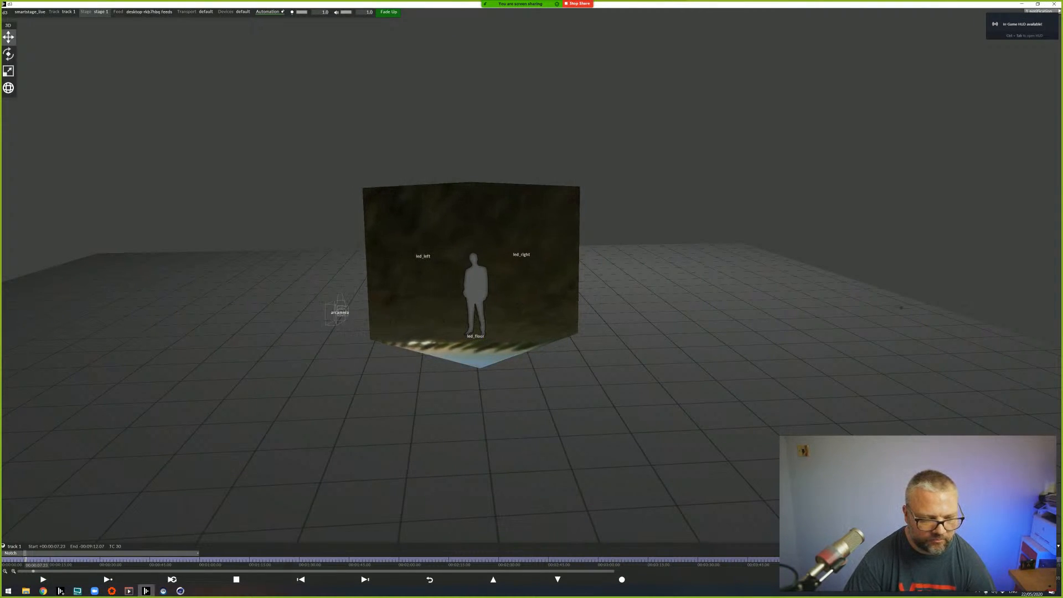
- Pause the camera animation in Cinema 4D and return to disguise
key("alt+Tab")
key("alt+Tab")
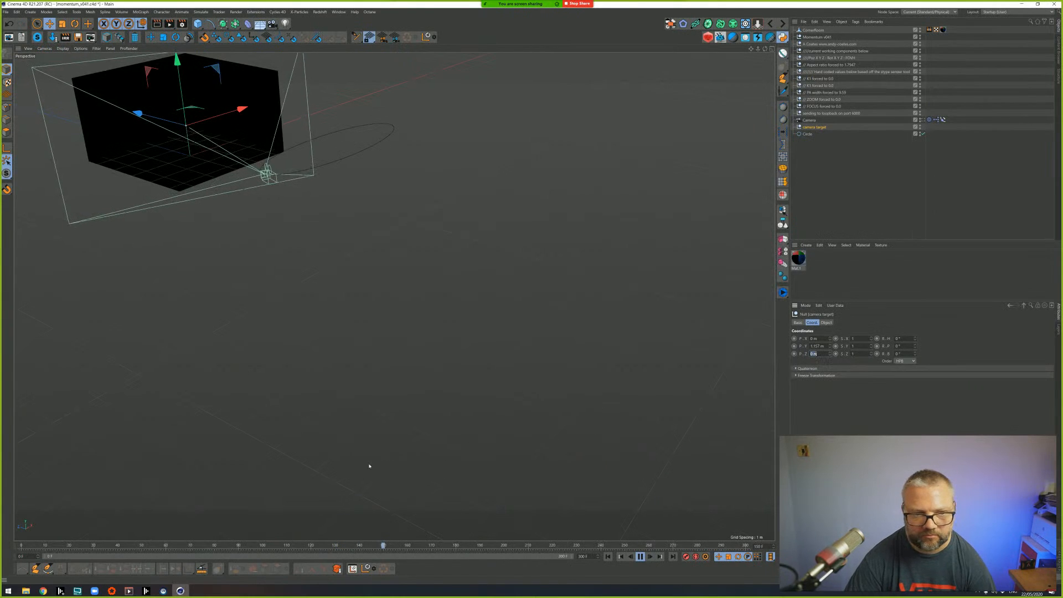
left_click(641, 556)
key("alt+Tab")
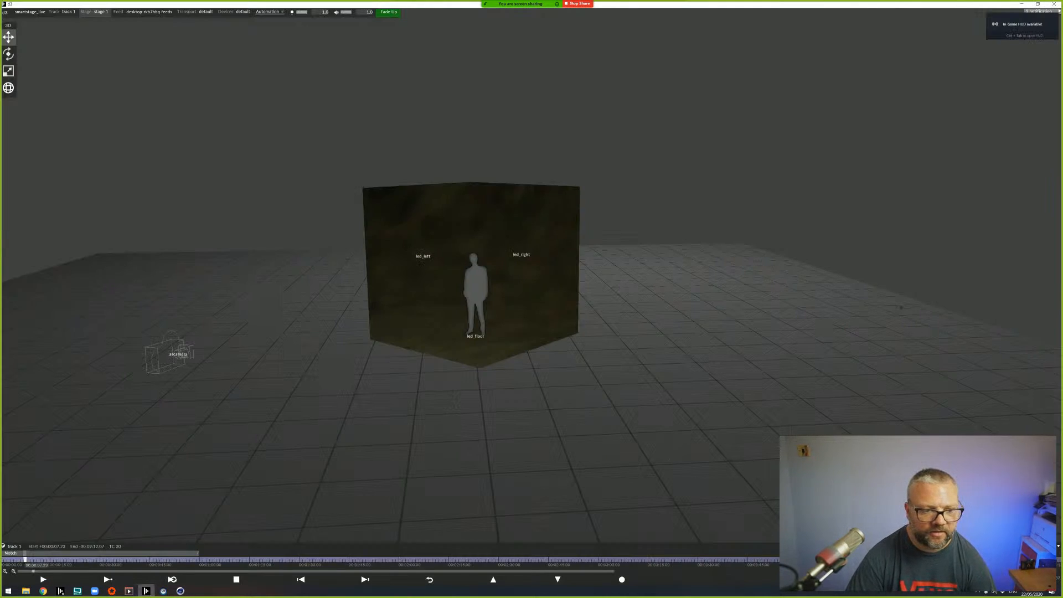
- Open the arcamera editor, set the Notch layer's arcamera perspective mapping resolution to 1920 x 1080, and arrange the editors clear of the LED stage
right_click(177, 354)
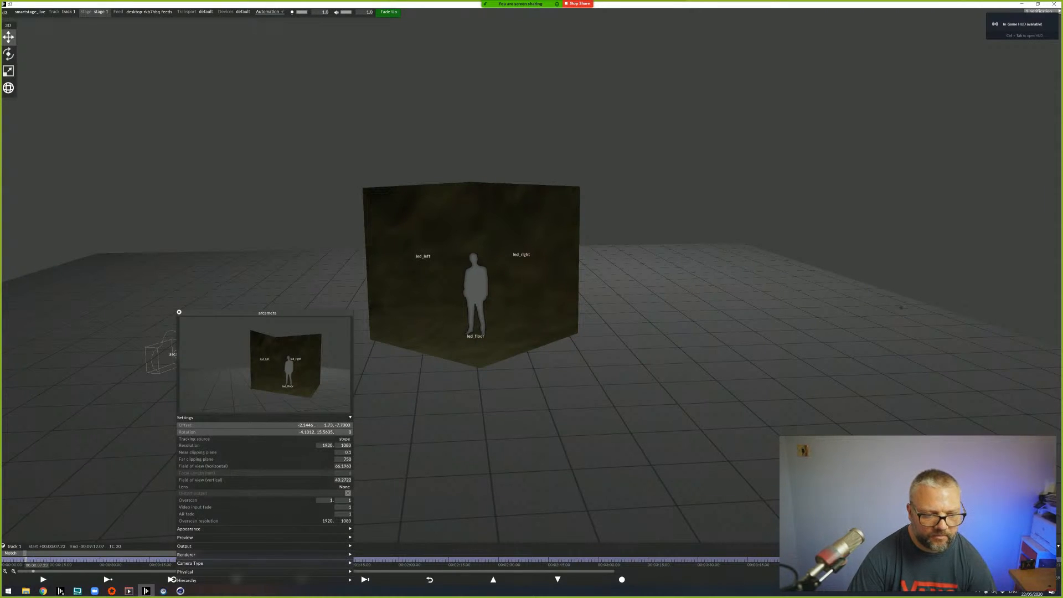
left_click(88, 554)
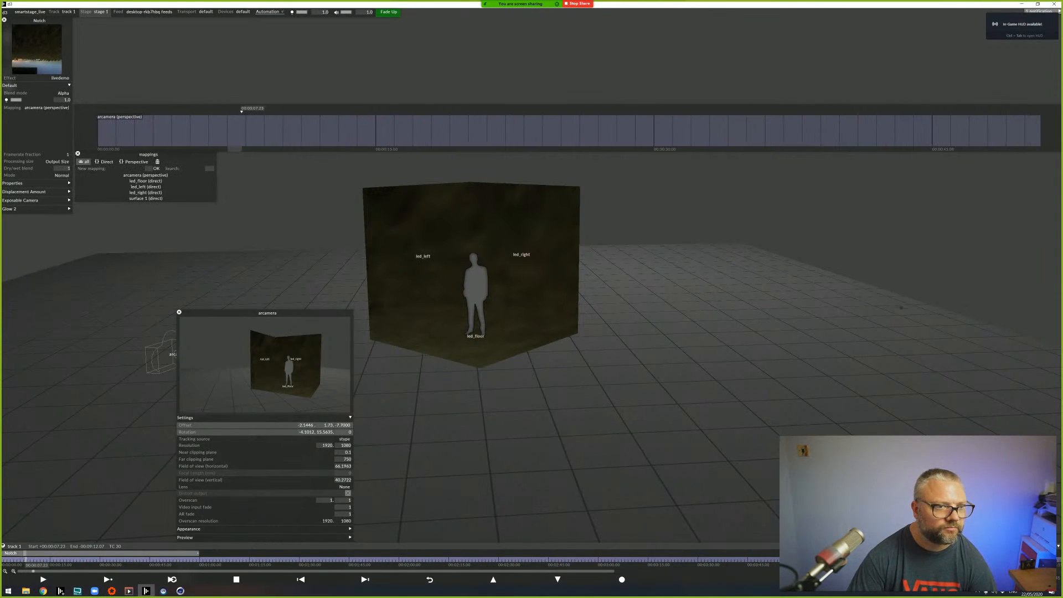
right_click(45, 108)
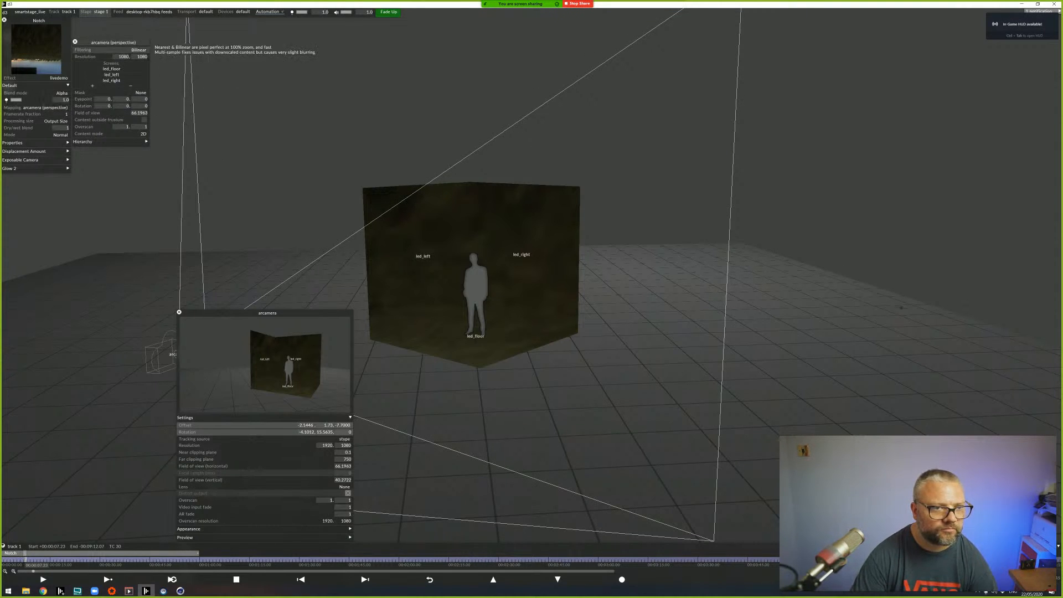
type("19")
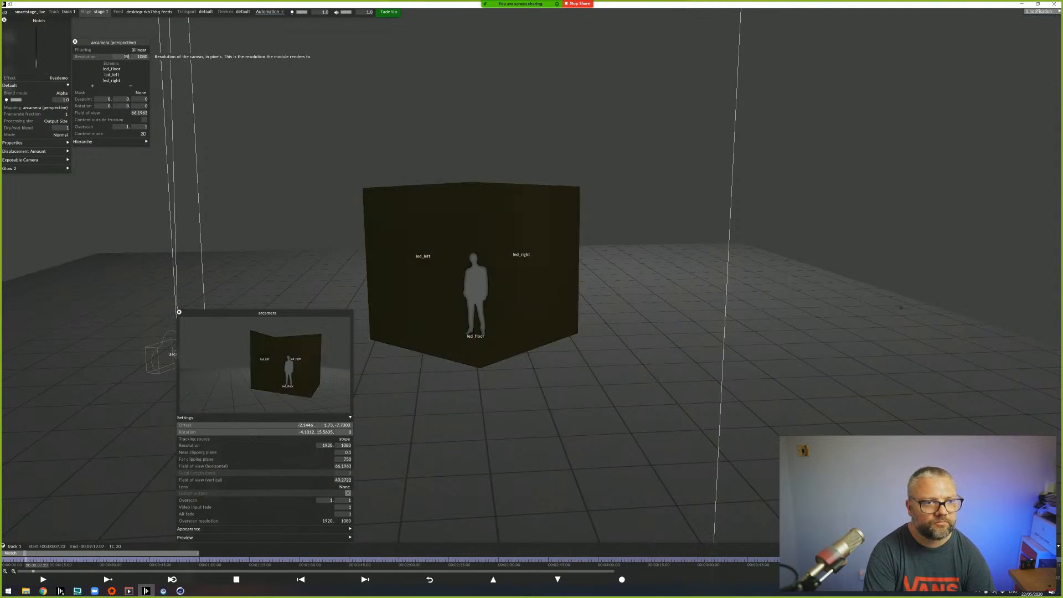
type("20")
key("Tab")
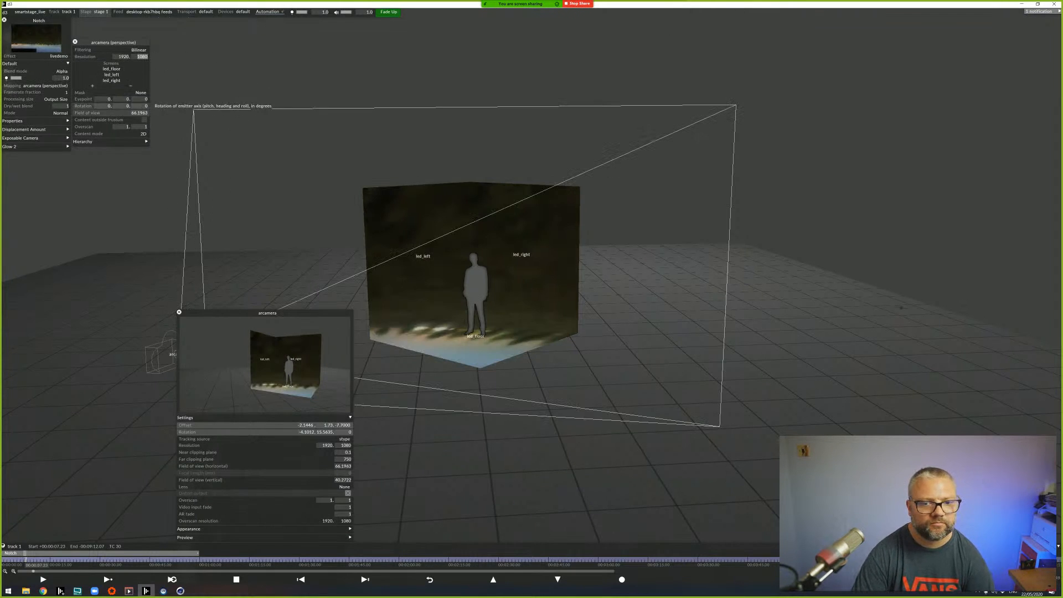
left_click_drag(38, 20, 696, 152)
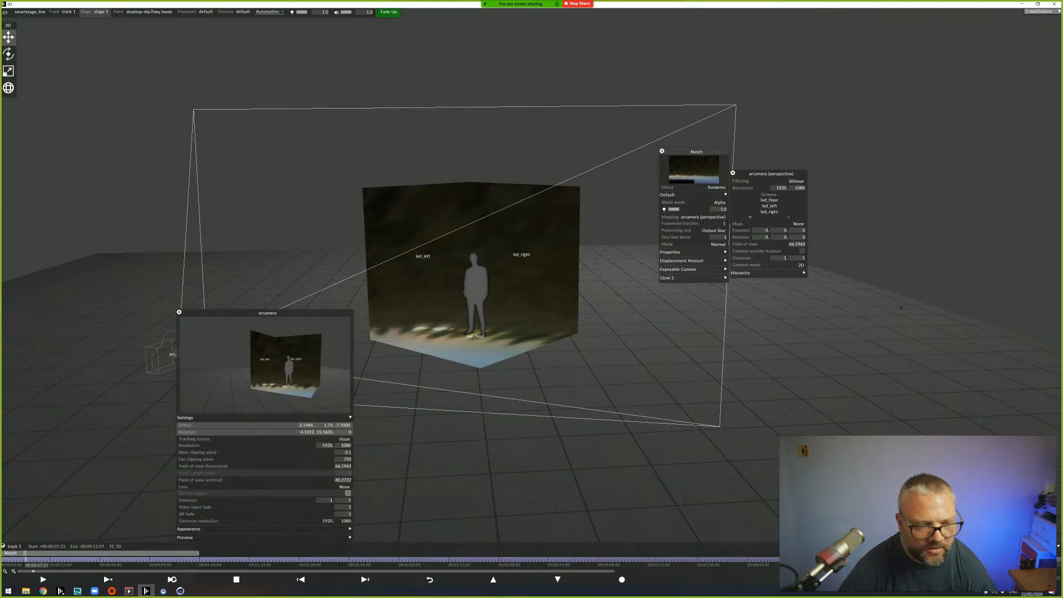
left_click_drag(267, 313, 111, 64)
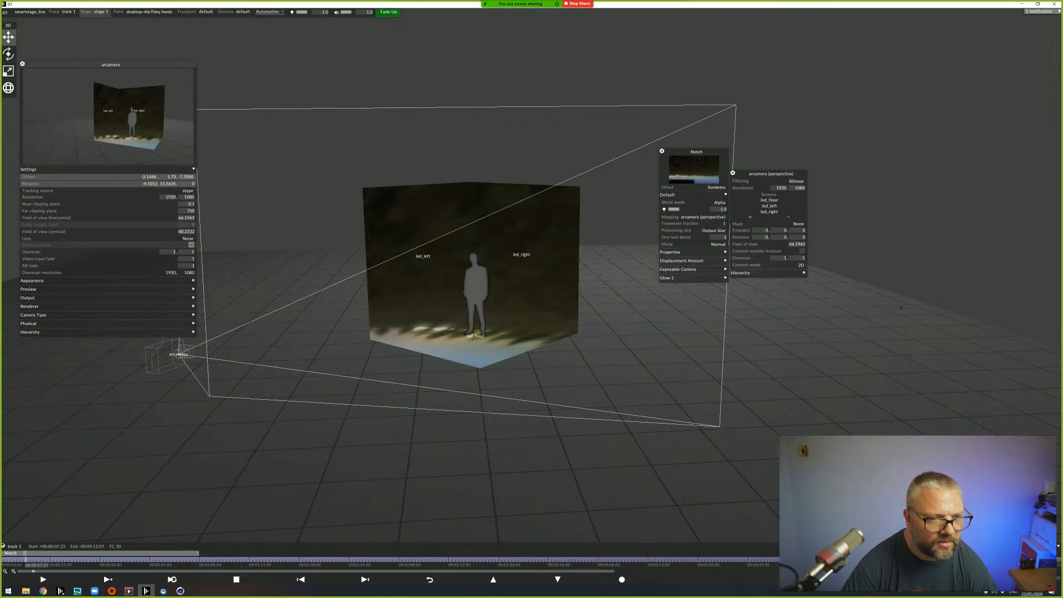
- Switch to Notch Builder and connect it over the network to the block running on localhost
key("alt+Tab")
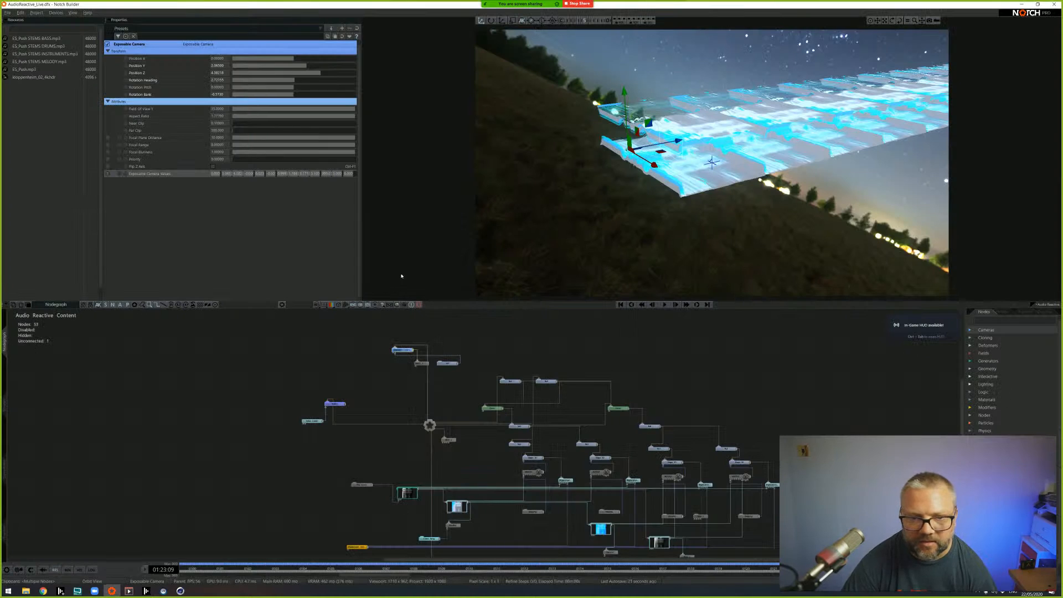
left_click(56, 13)
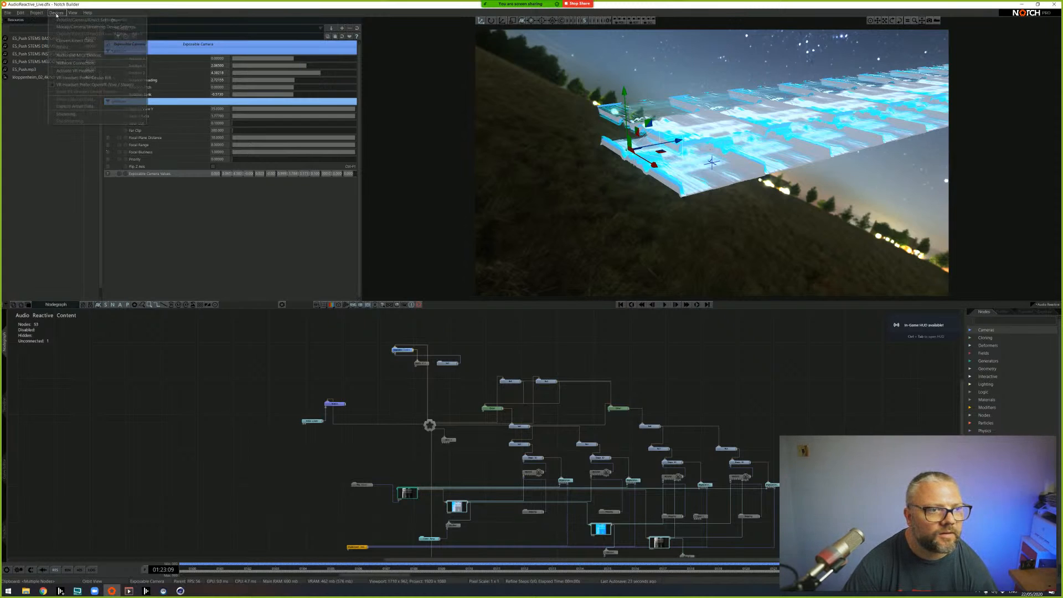
mouse_move(42, 13)
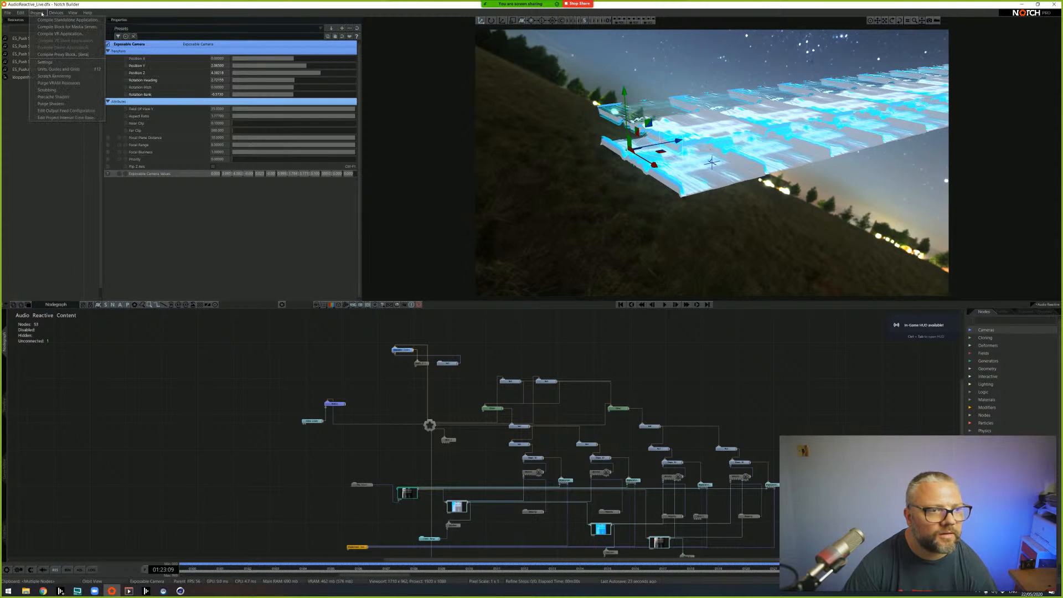
left_click(109, 62)
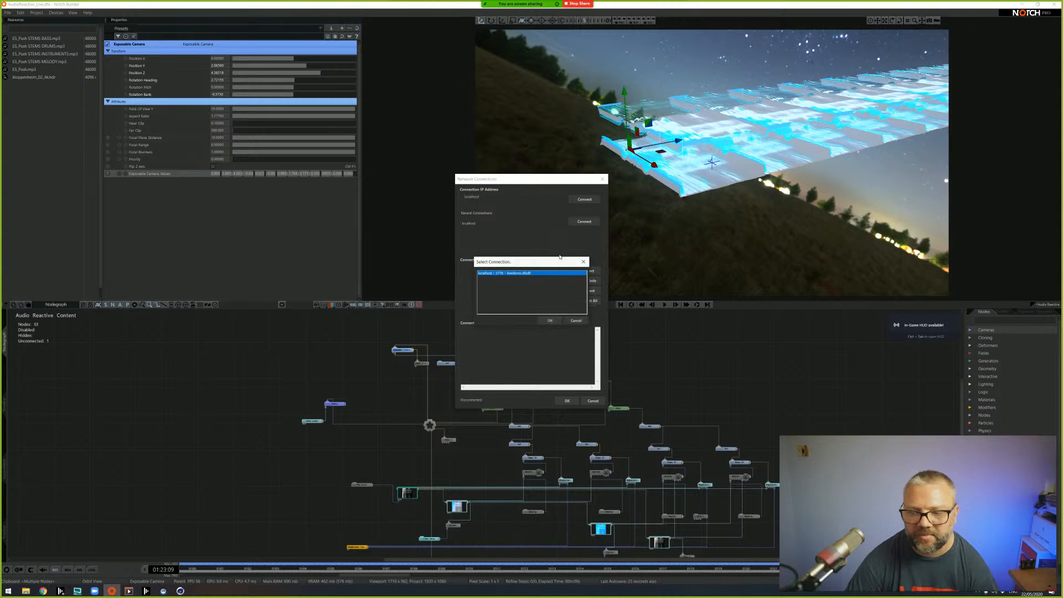
left_click(549, 321)
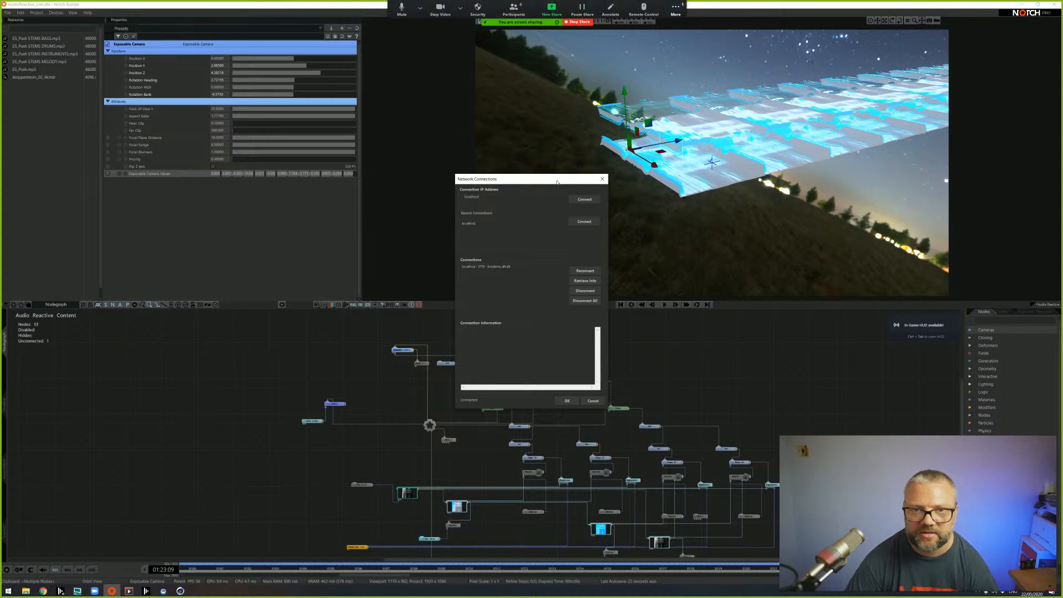
left_click_drag(542, 184, 266, 142)
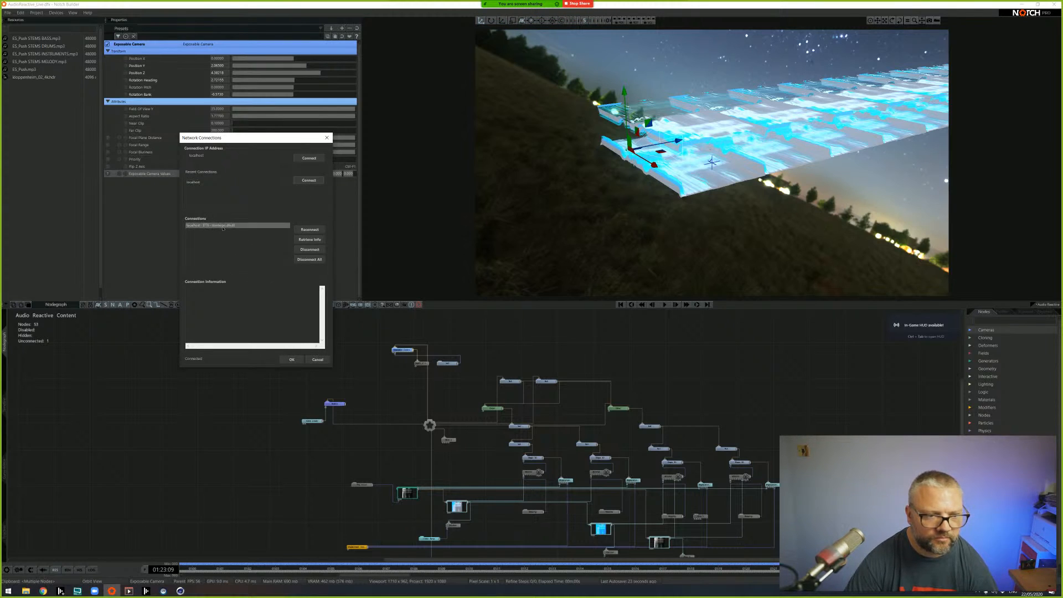
left_click(292, 360)
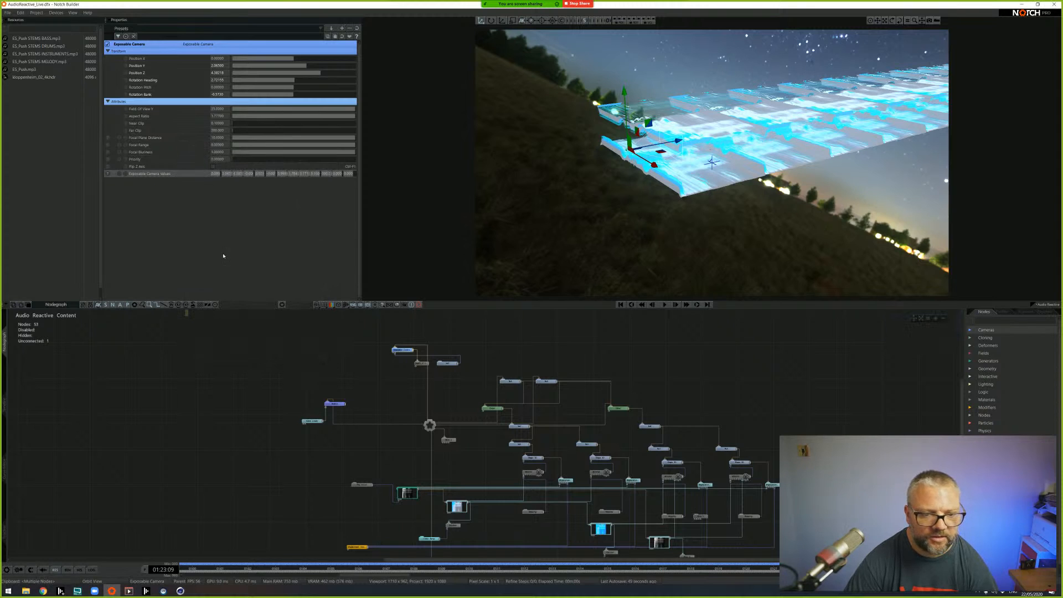
- Switch back to disguise and close the Notch layer and perspective mapping editors
key("alt+Tab")
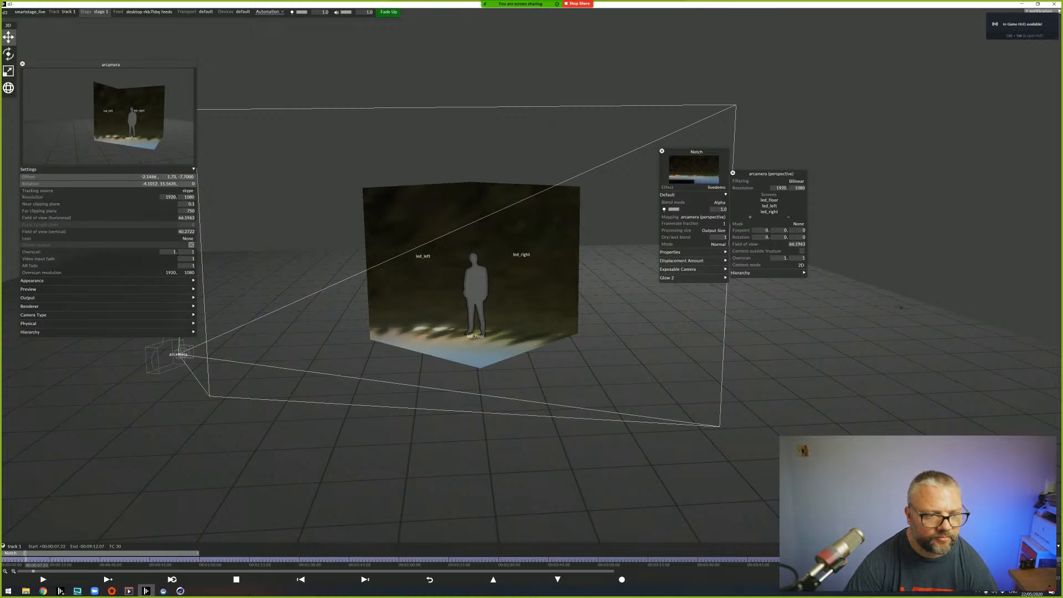
key("Escape")
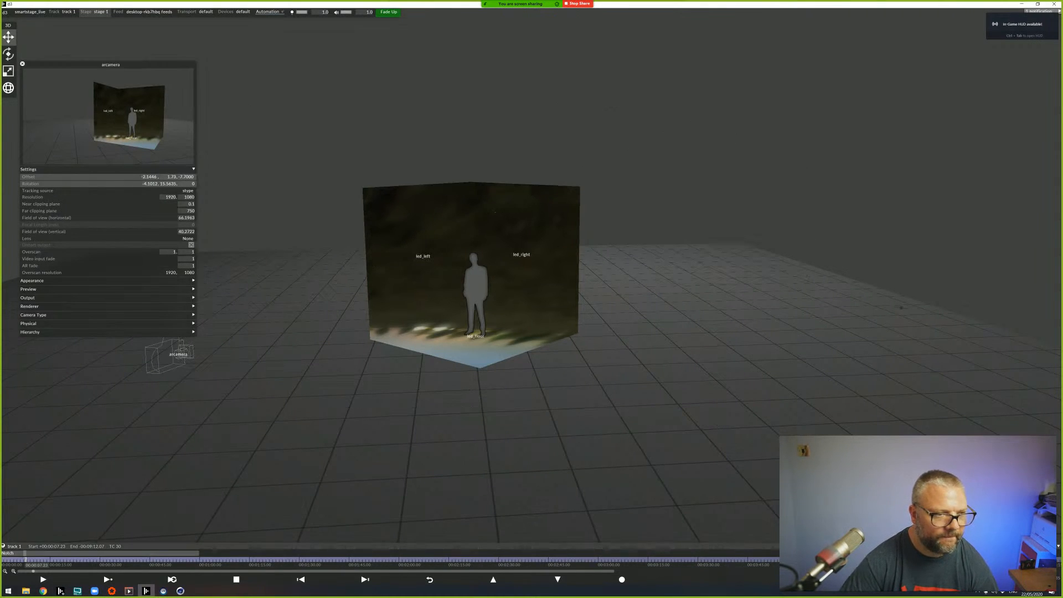
- Move the arcamera editor aside, open the Notch layer, and set its Exposable Camera Values to arcamera from the track's start
left_click_drag(111, 65, 305, 63)
left_click(111, 554)
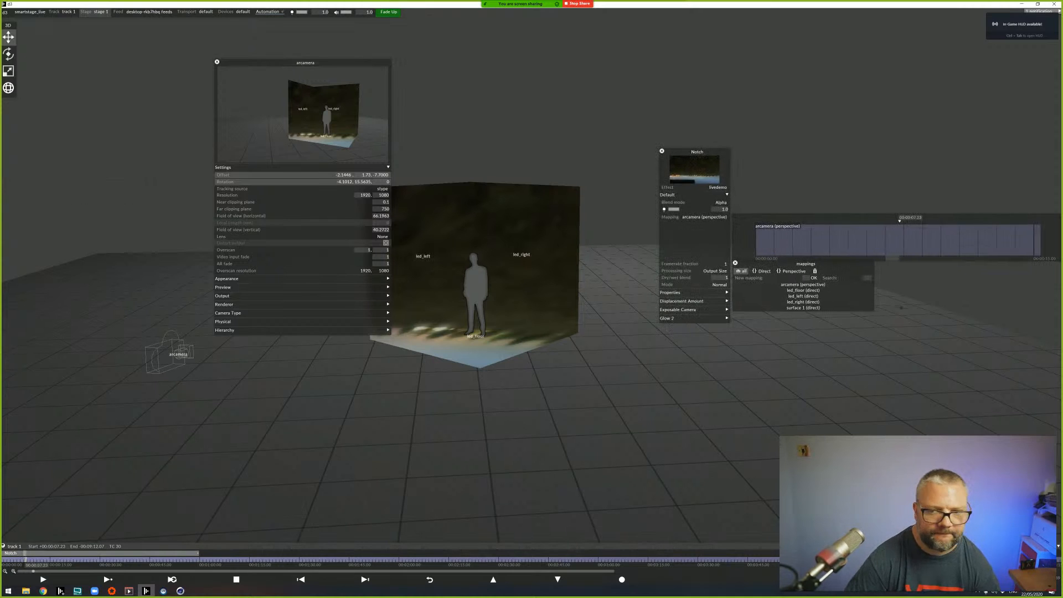
left_click(725, 310)
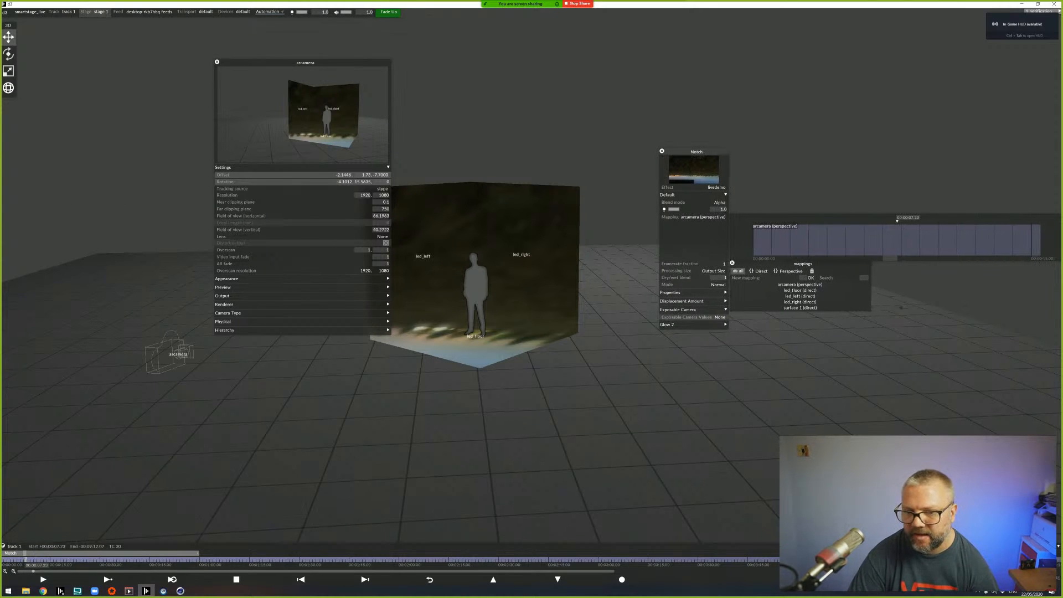
left_click(719, 318)
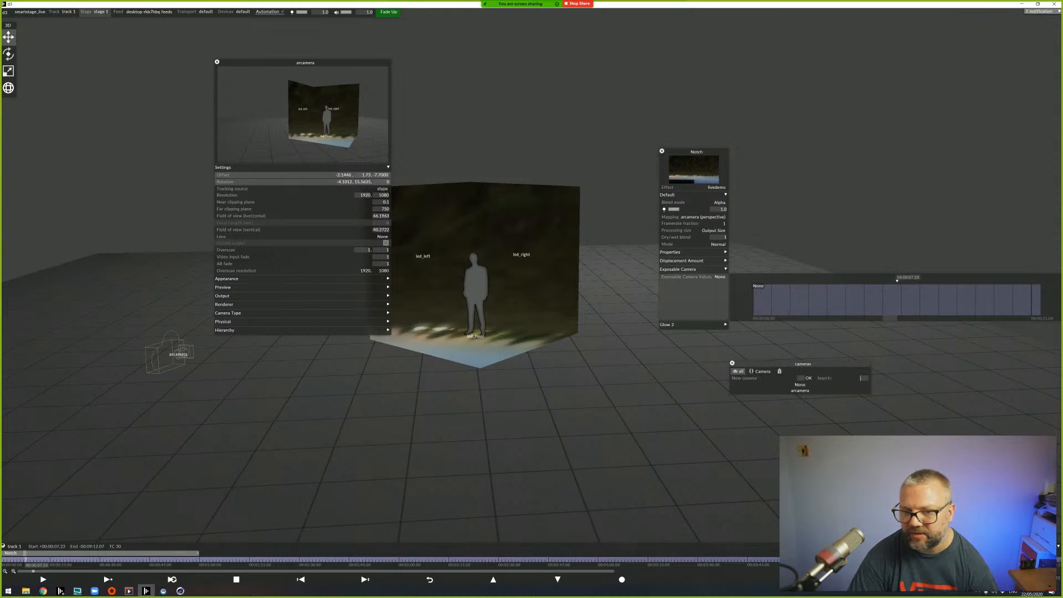
left_click(800, 390)
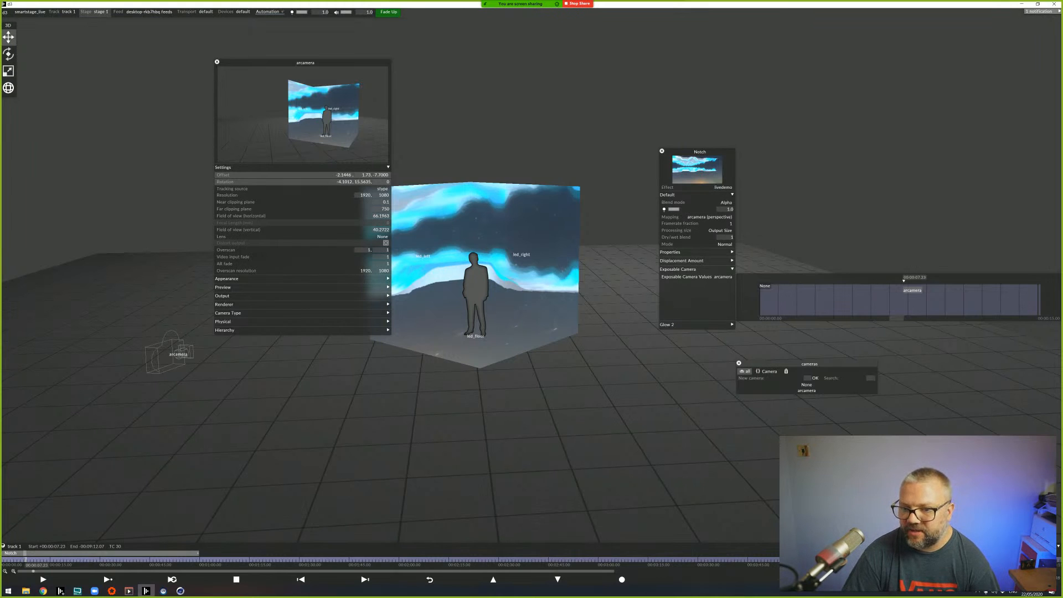
key("Home")
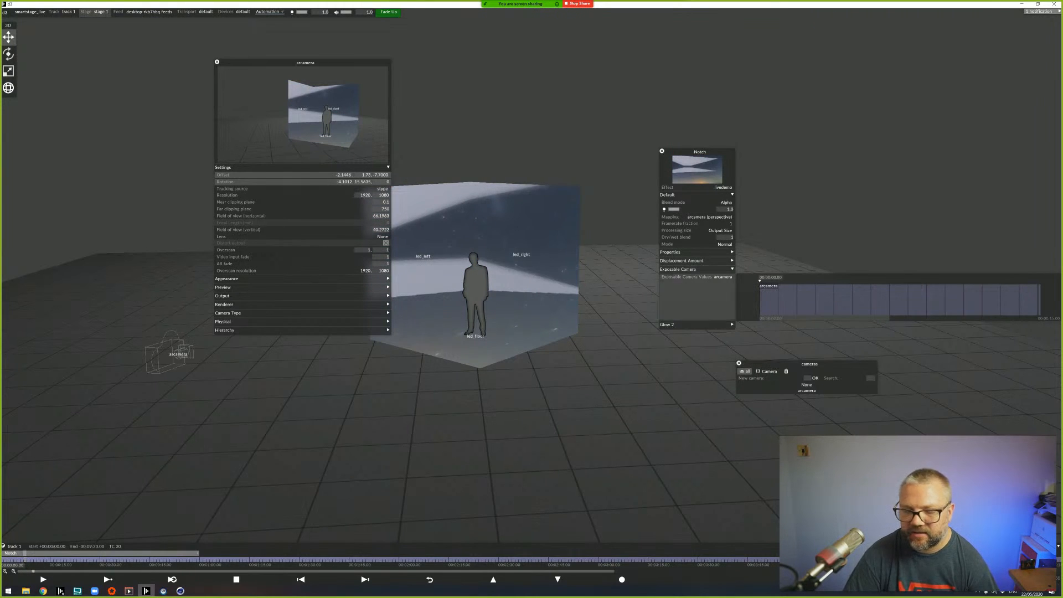
- Play the track, check the running camera animation in Cinema 4D, and return to disguise to place the arcamera editor clear of the stage
left_click(108, 579)
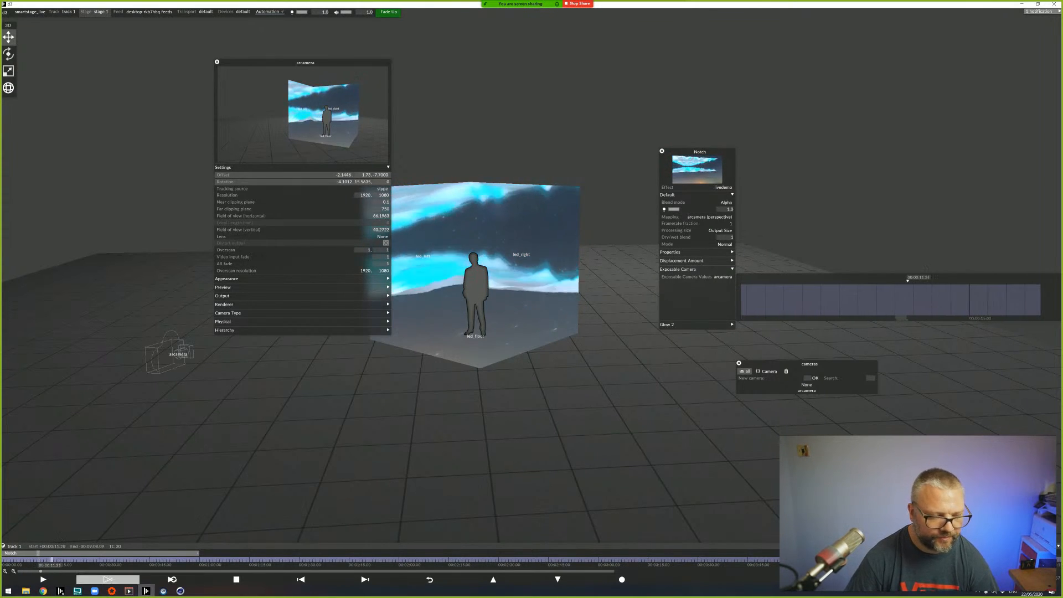
key("alt+Tab")
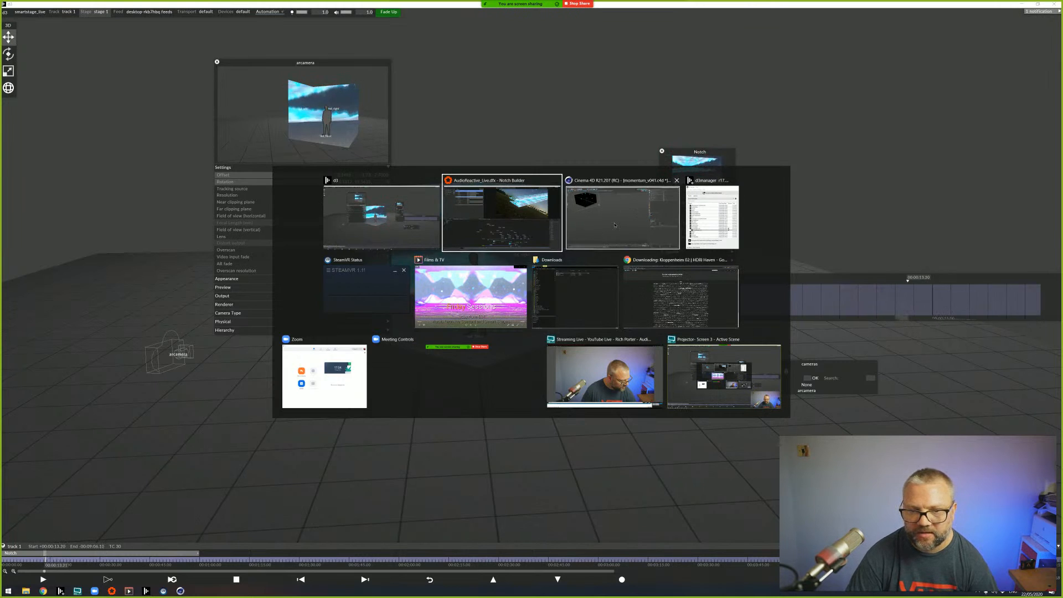
left_click(603, 219)
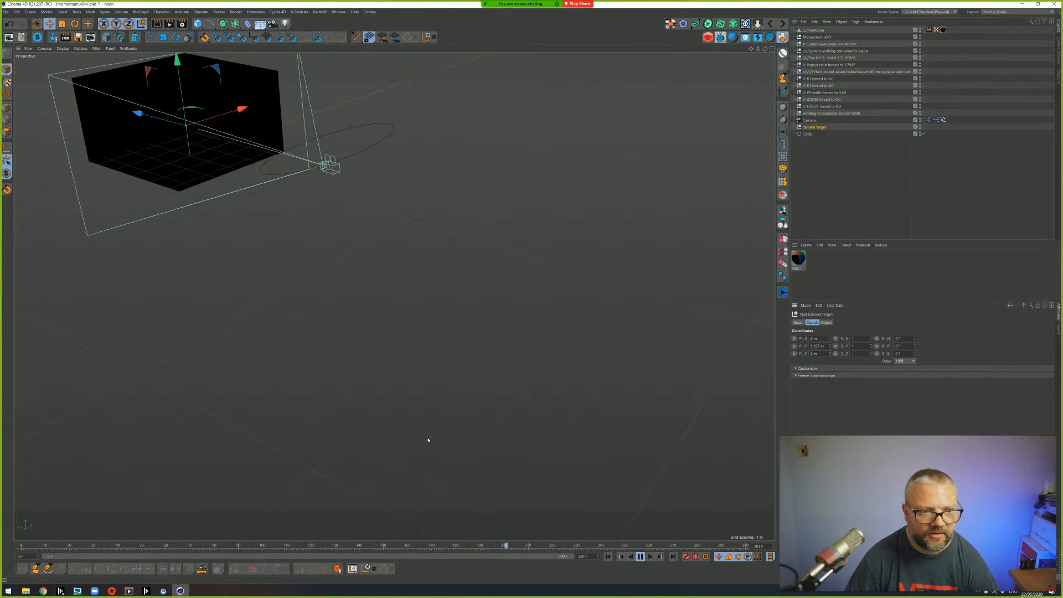
key("alt+Tab")
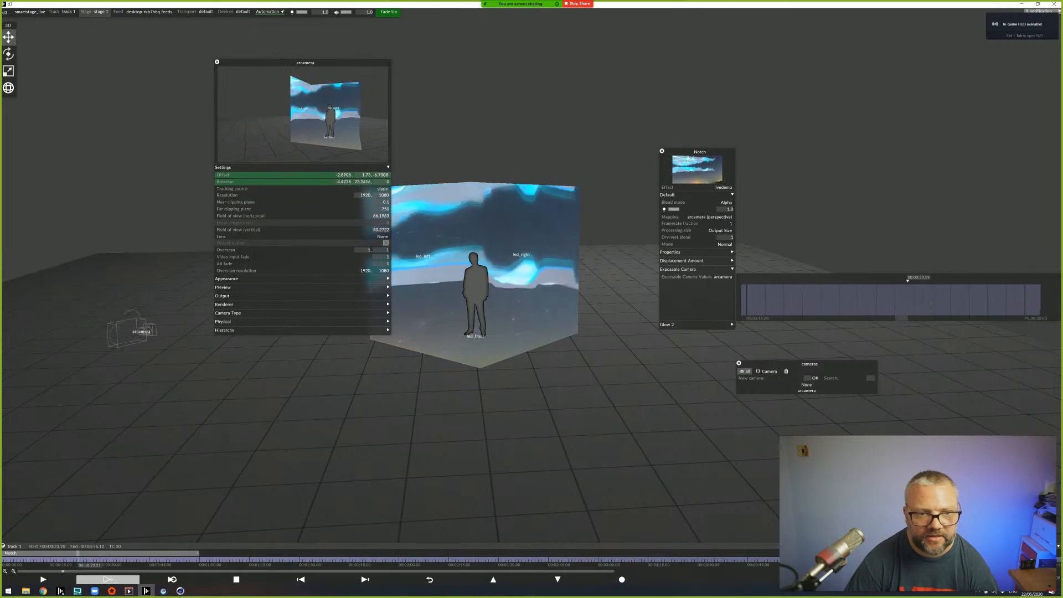
left_click_drag(305, 63, 158, 58)
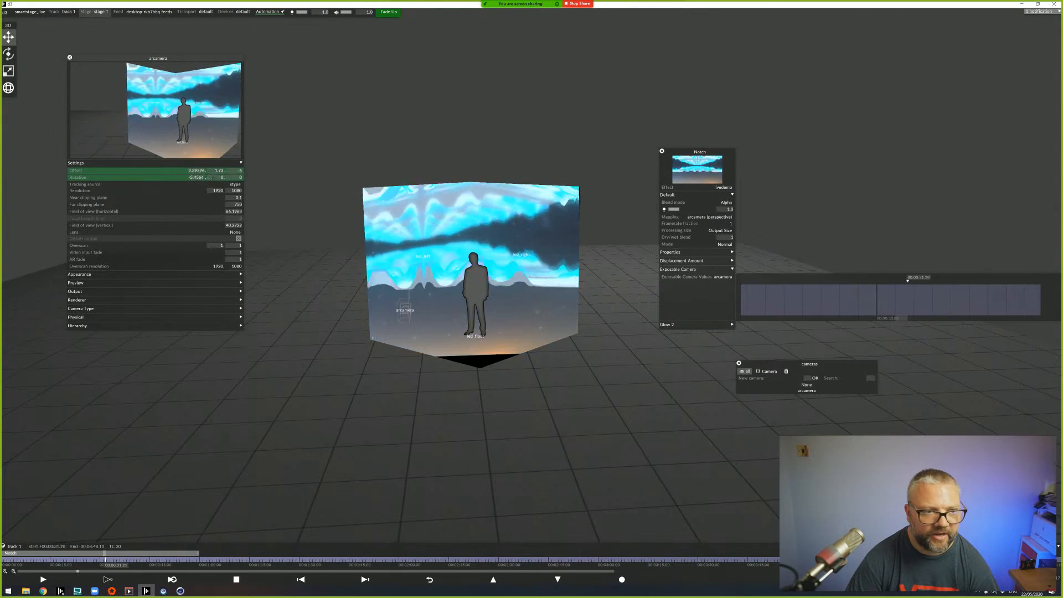
- Check the Exposable Camera node and its scene in Notch Builder, and return to disguise
key("alt+Tab")
key("alt+Tab")
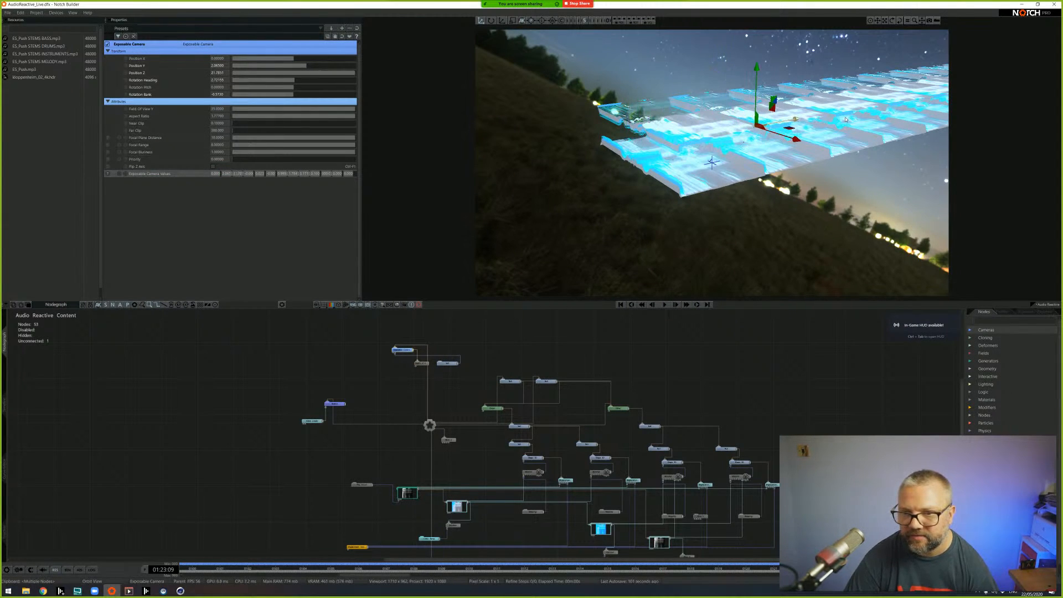
key("alt+Tab")
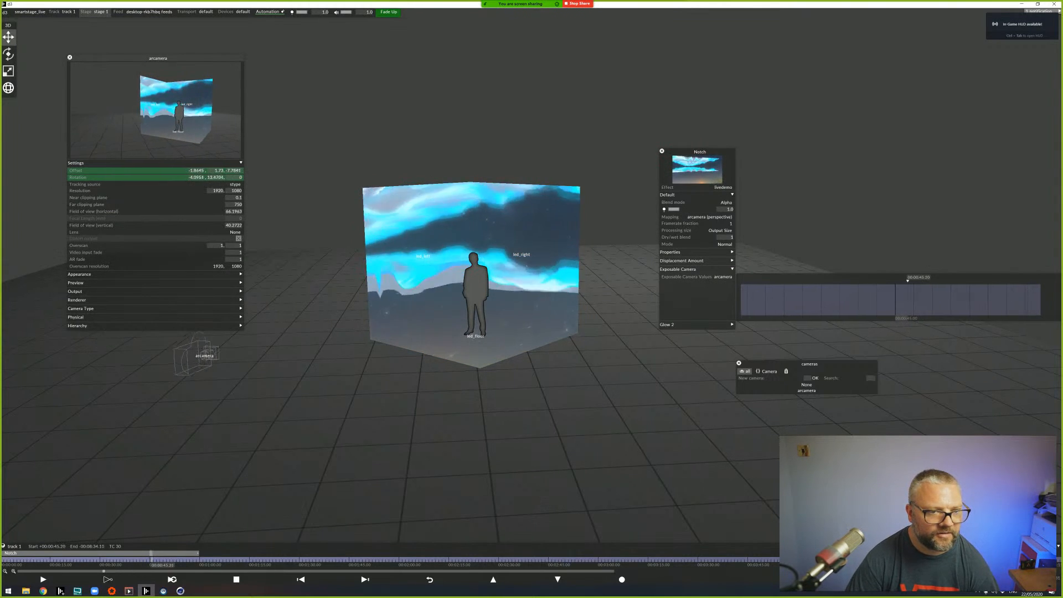
- Open arcamera's stype tracking source and set its Frame of Reference to screen position reciever
right_click(236, 184)
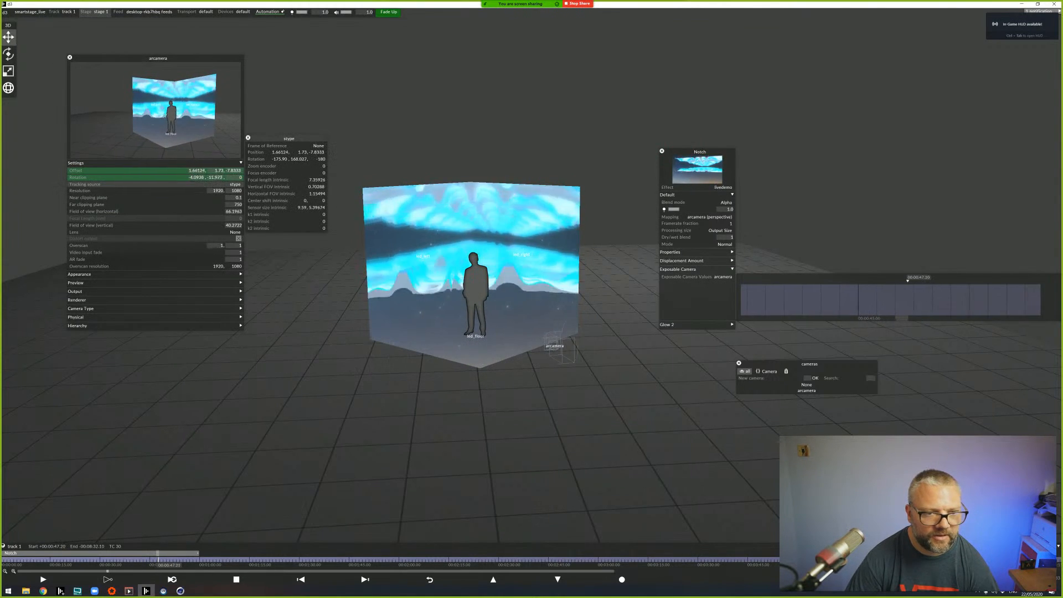
left_click(318, 146)
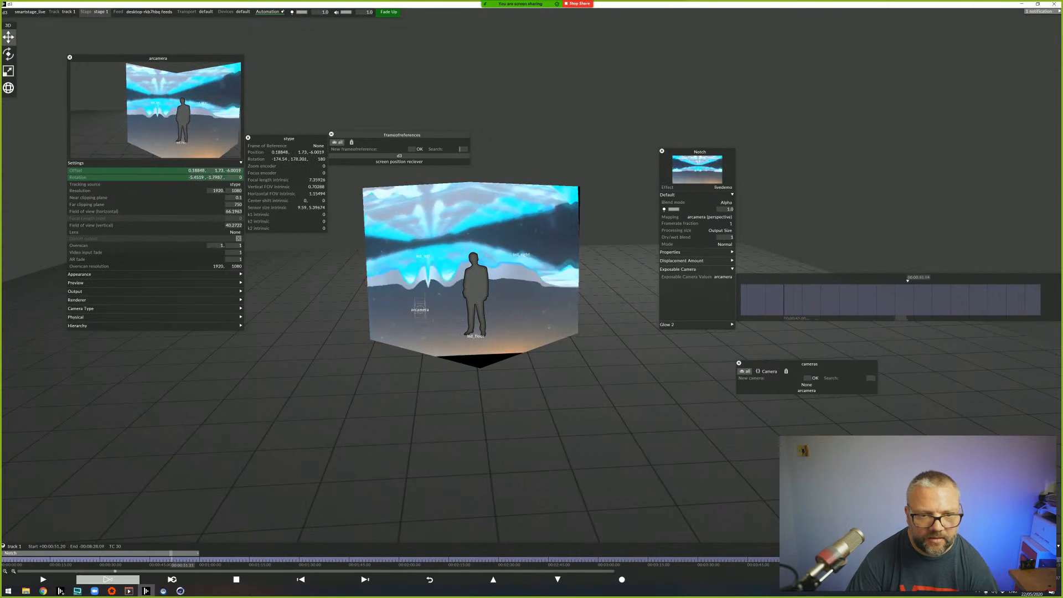
left_click(399, 162)
left_click(319, 146)
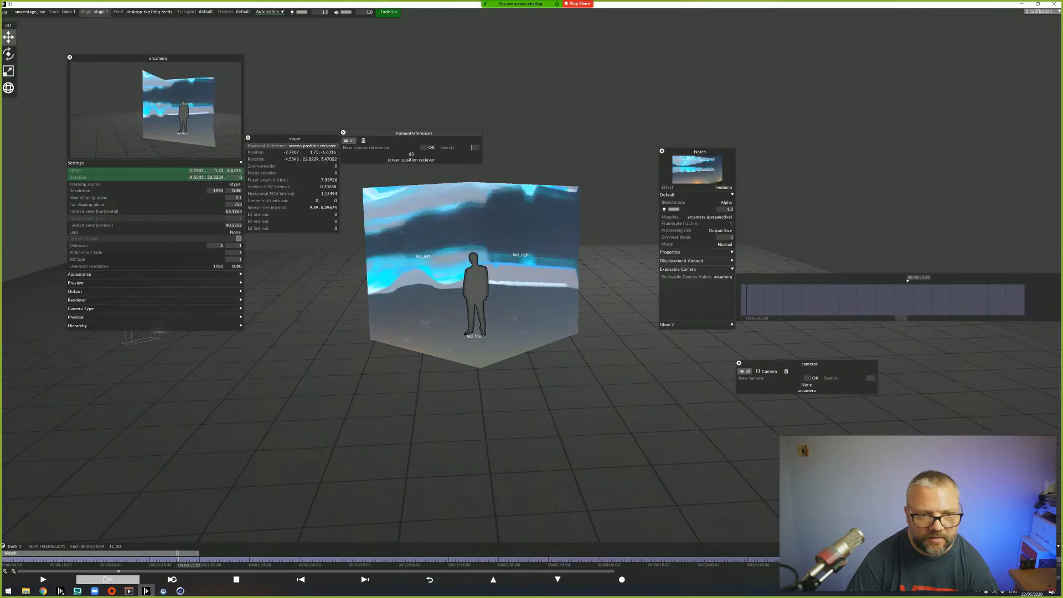
- Set the screen position reciever's third Stage Center value to 7 and try larger and smaller offsets
right_click(318, 147)
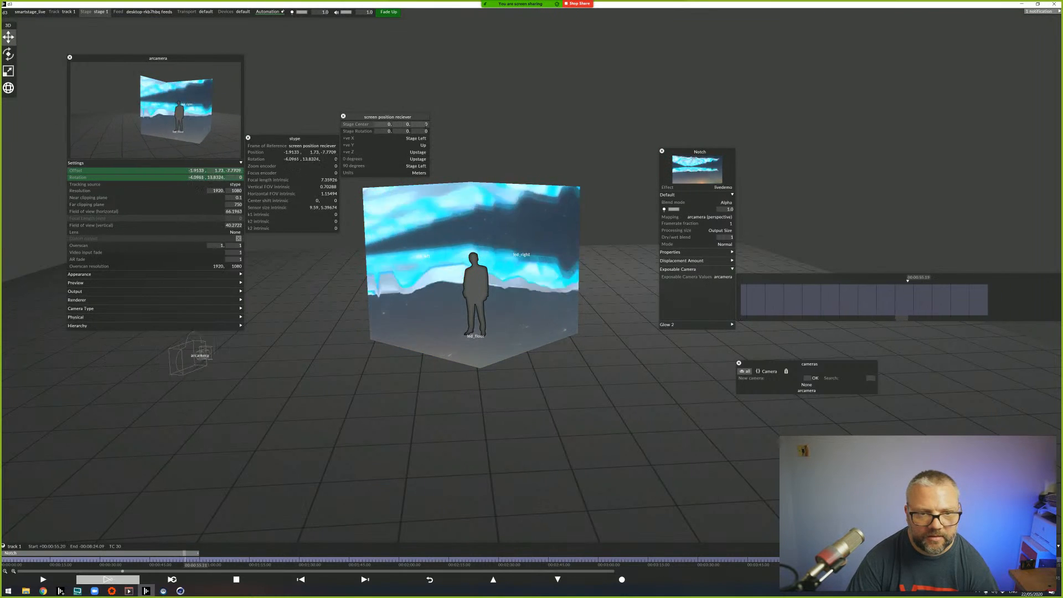
left_click(426, 125)
type("7")
key("Return")
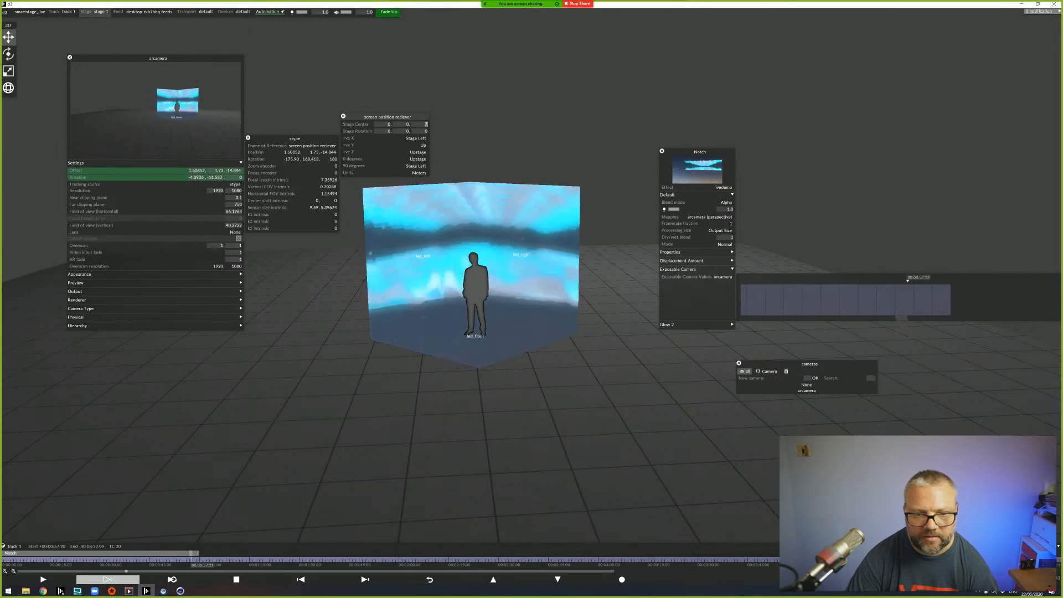
scroll(425, 125, "up", 20)
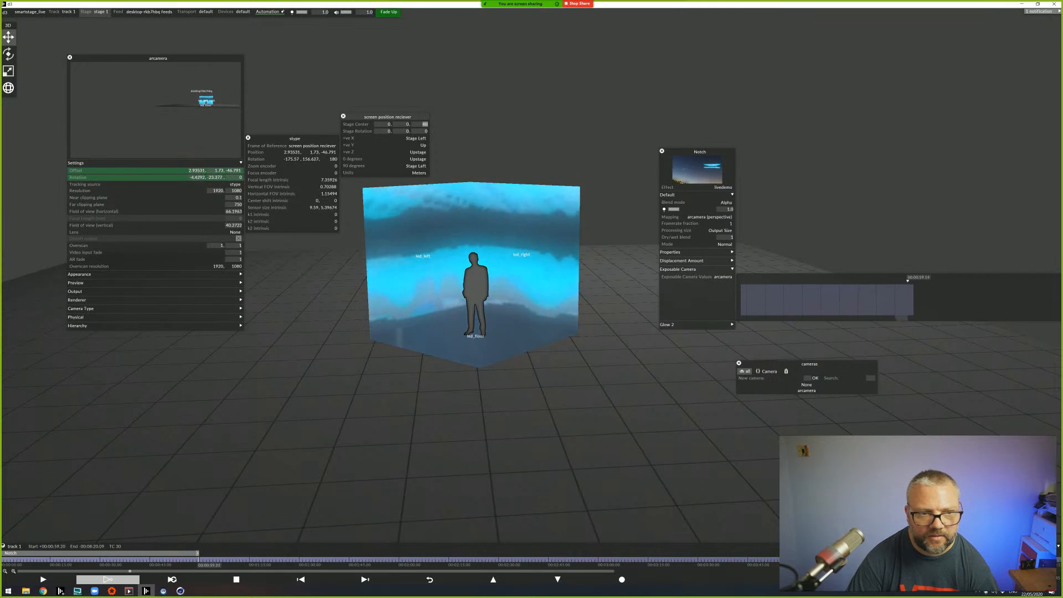
scroll(425, 125, "down", 4)
scroll(426, 124, "down", 20)
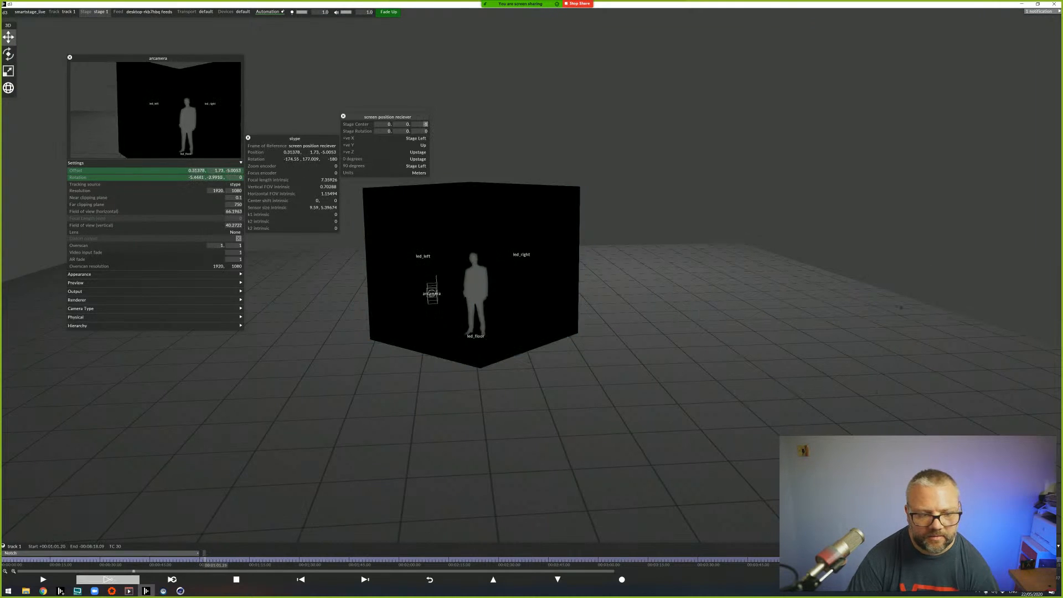
- Restart the track from its beginning, reset the third Stage Center value to 0, and close the frame of reference and stype editors
left_click(236, 579)
left_click(236, 579)
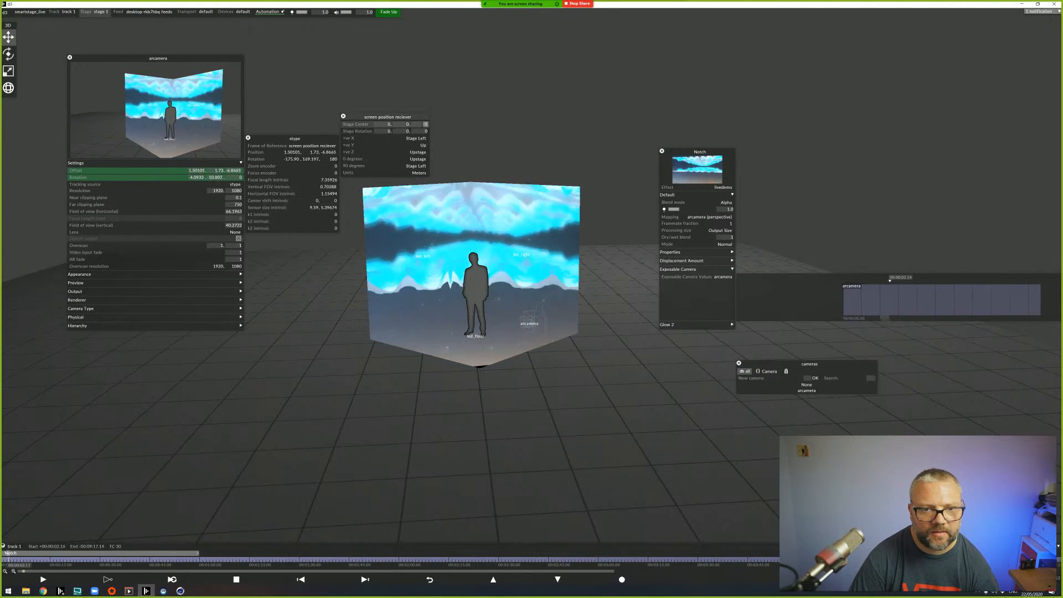
scroll(425, 124, "down", 5)
scroll(425, 124, "down", 20)
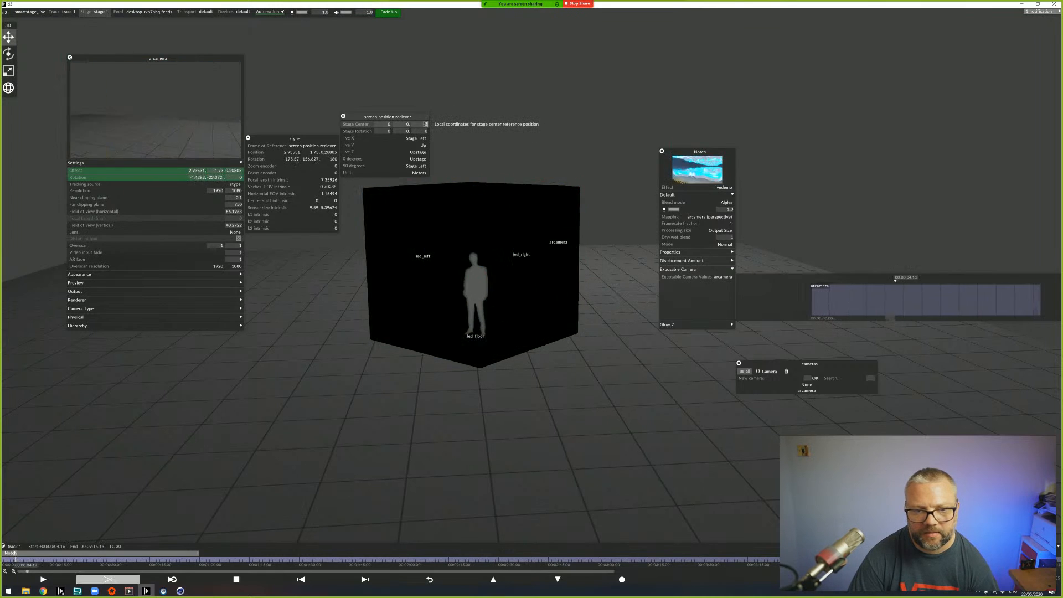
scroll(425, 125, "up", 20)
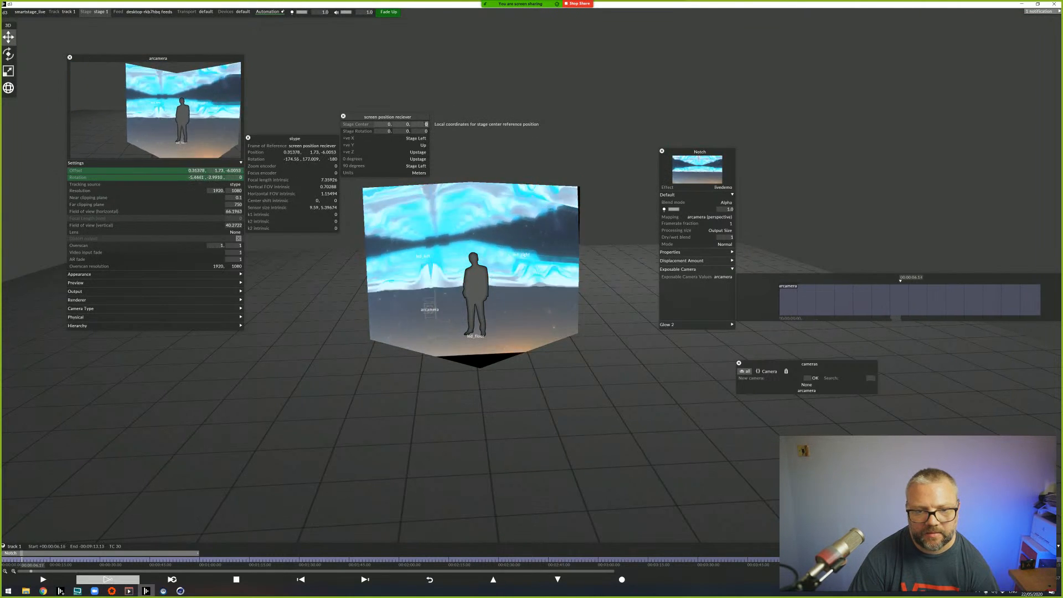
type("0")
key("Return")
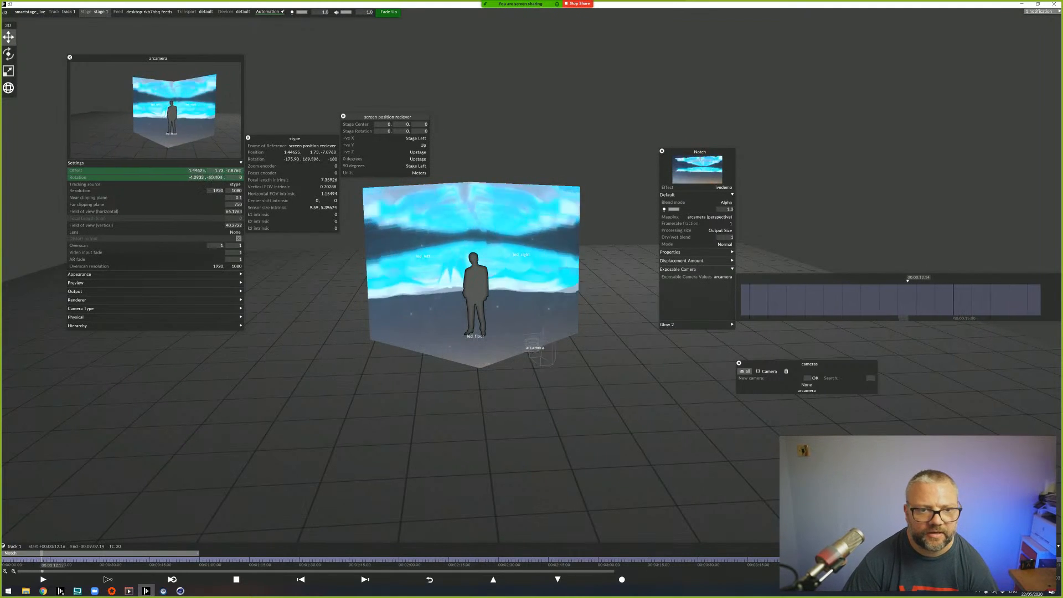
left_click(343, 117)
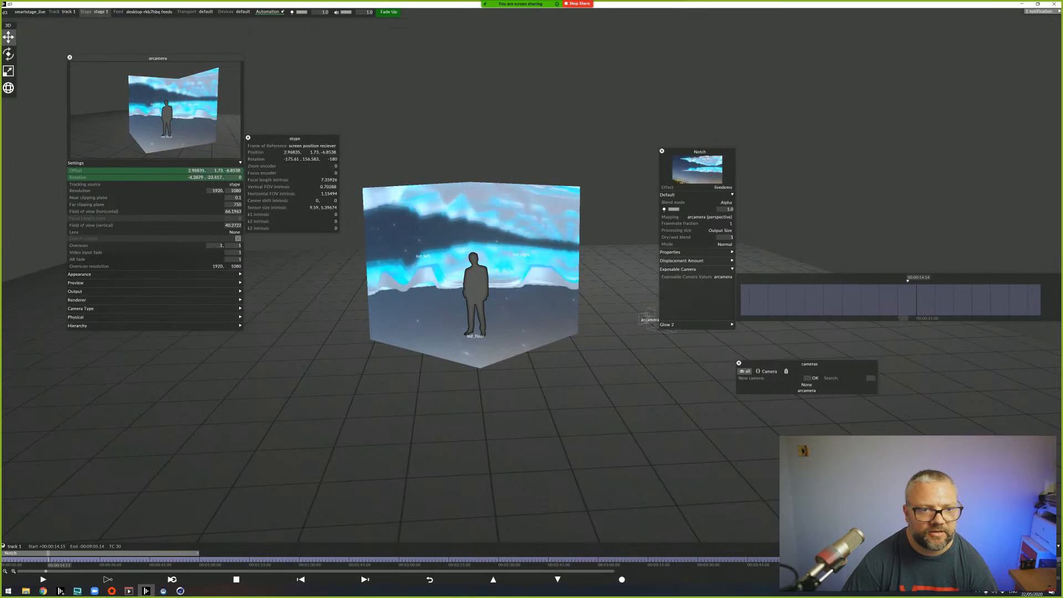
left_click(248, 138)
- Switch to Notch Builder, select the two neighbouring Null nodes, and move them together in the negative Z direction
key("alt+Tab")
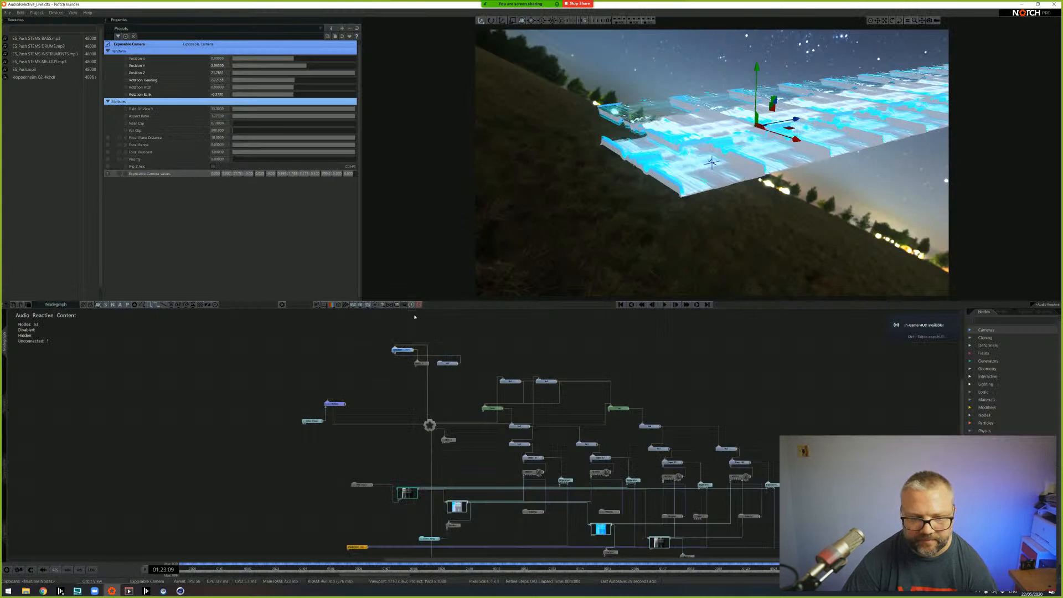
left_click_drag(501, 358, 574, 395)
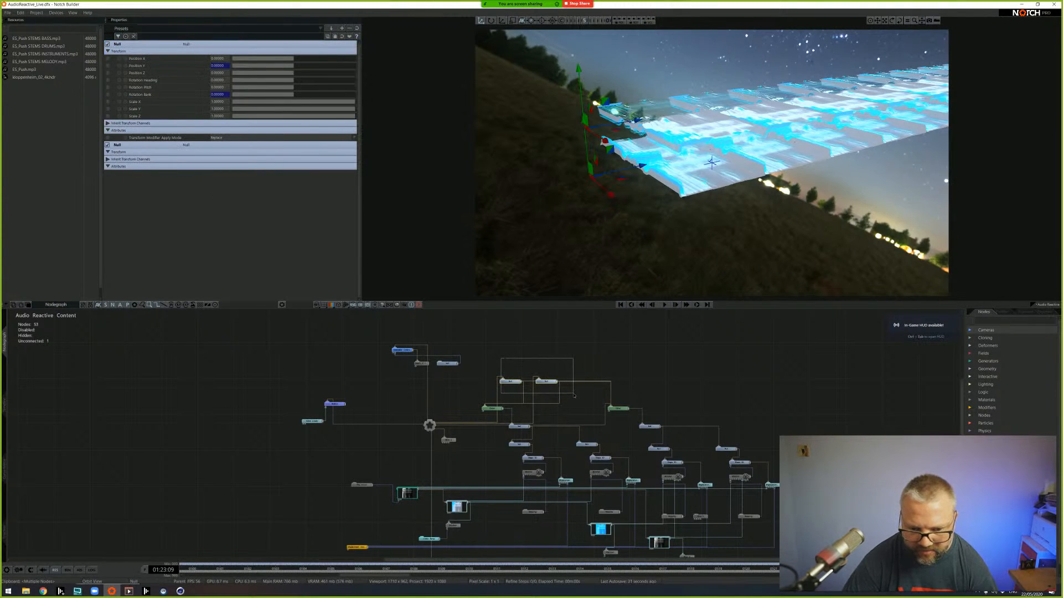
left_click_drag(644, 167, 615, 170)
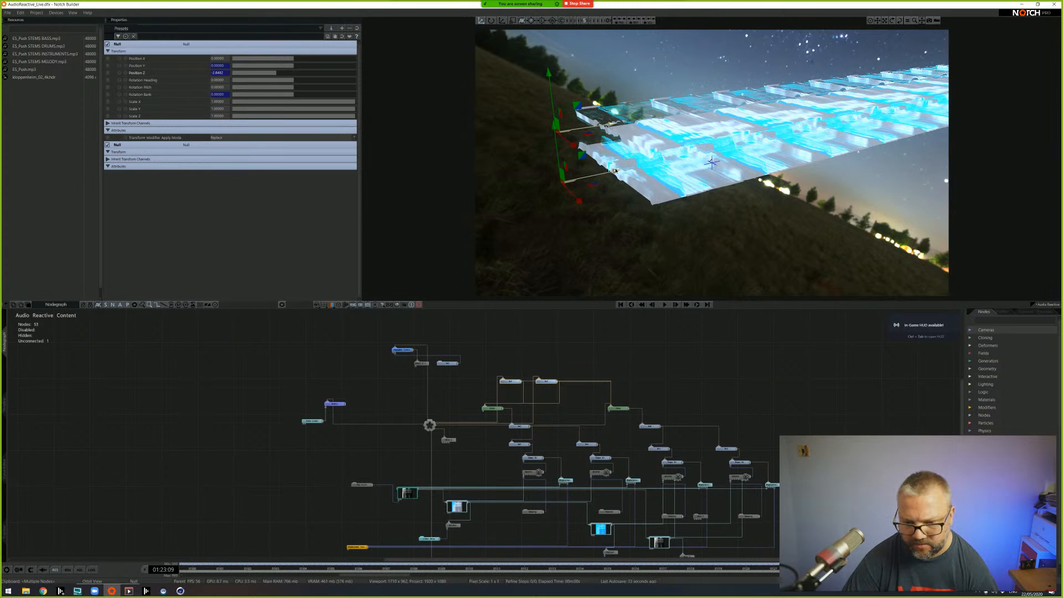
left_click_drag(615, 171, 536, 205)
- Replay the Notch timeline from its start, view the scene through its camera, and switch to disguise to check the stage
left_click(620, 304)
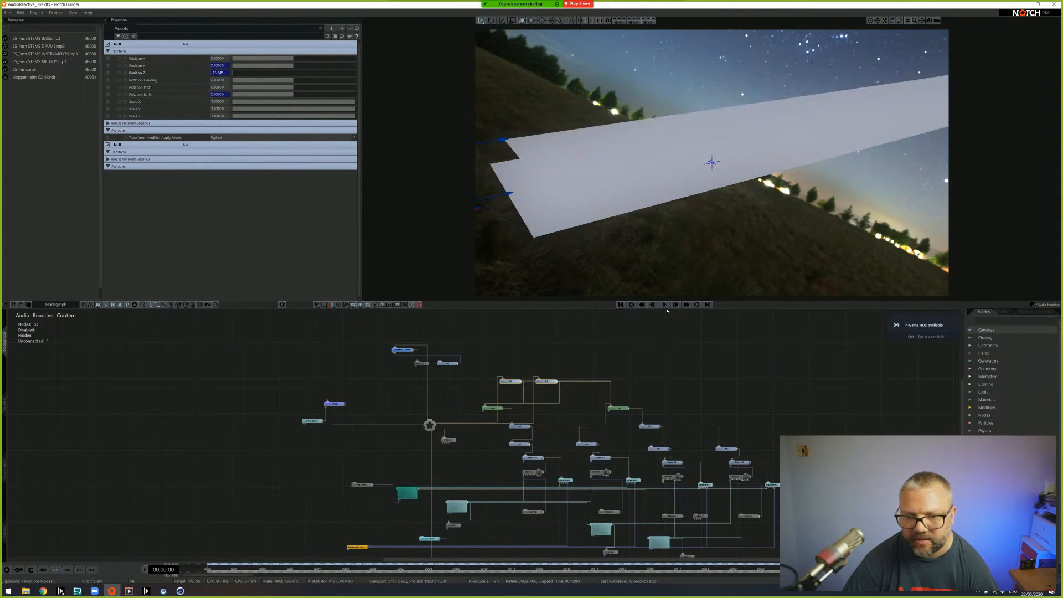
left_click(665, 305)
left_click_drag(515, 243, 569, 203)
key("0")
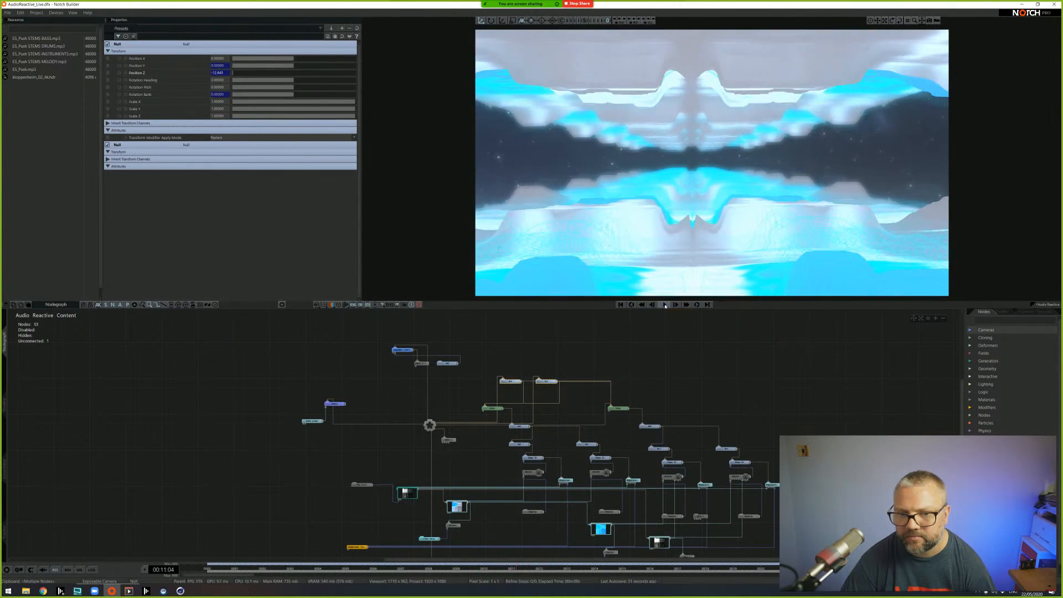
key("alt+Tab")
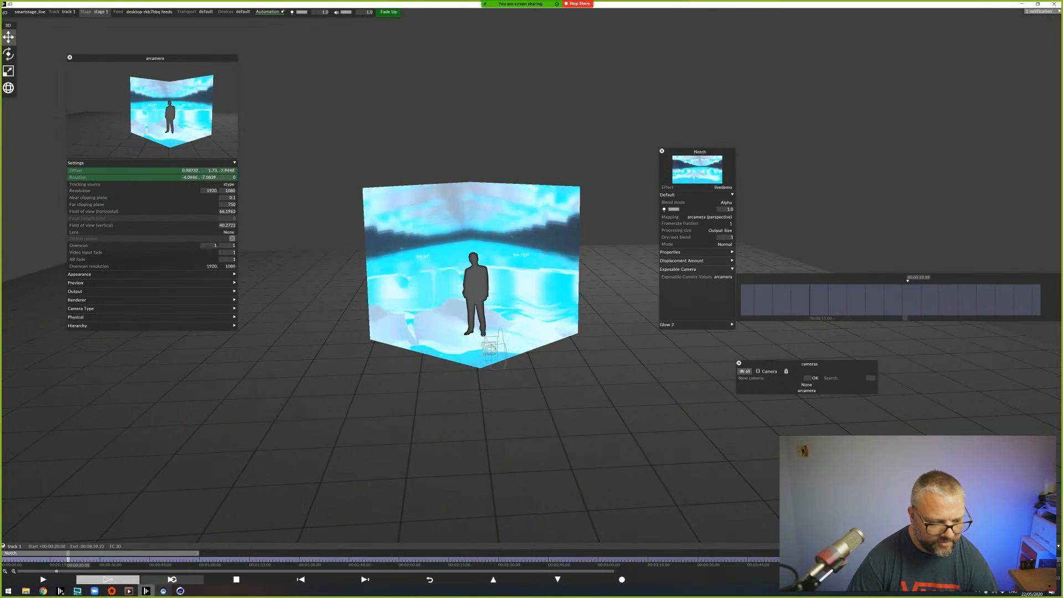
- Check the camera in Cinema 4D, return to Notch Builder, and replay the timeline from the start in an orbited free view
left_click(180, 590)
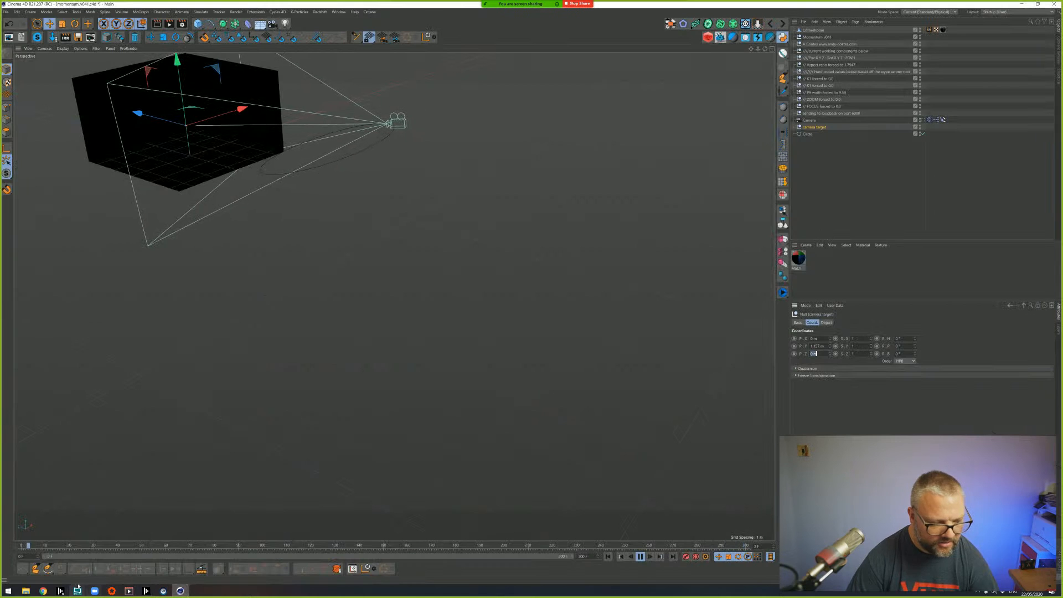
left_click(113, 590)
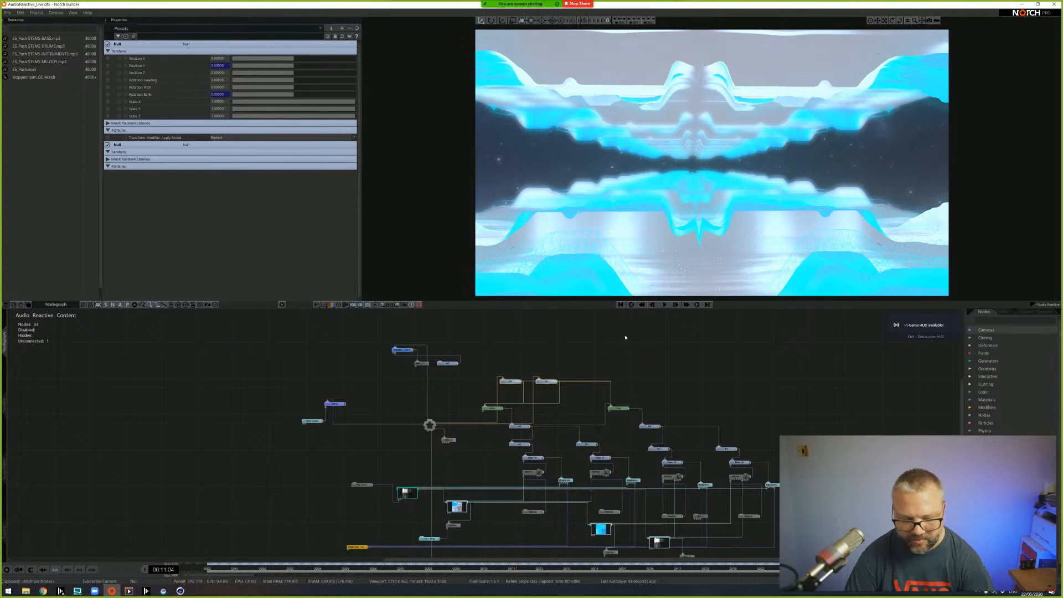
key("5")
right_click_drag(782, 276, 755, 196)
scroll(680, 194, "up", 3)
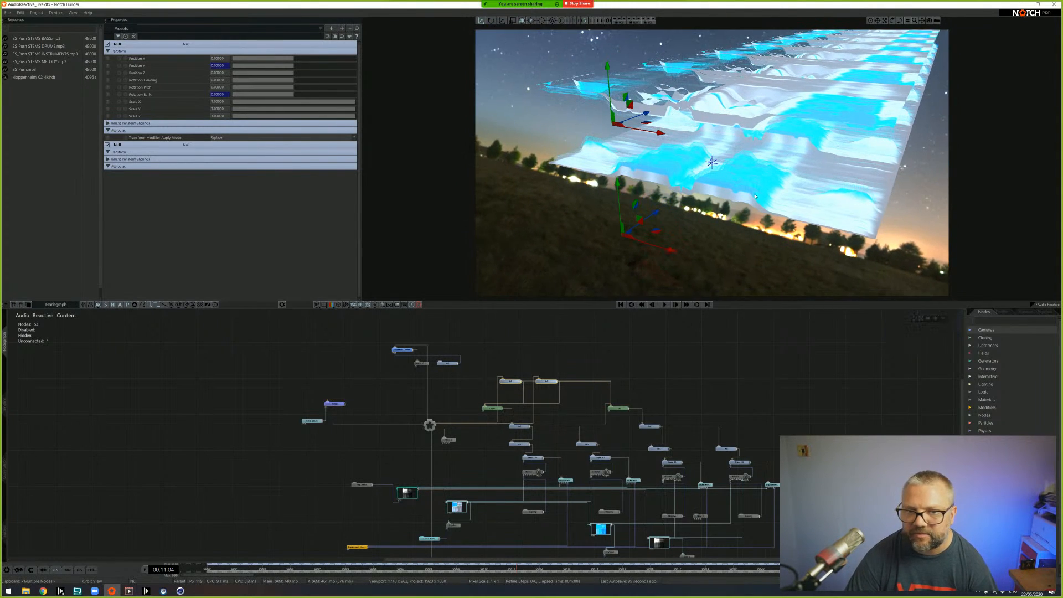
left_click(620, 304)
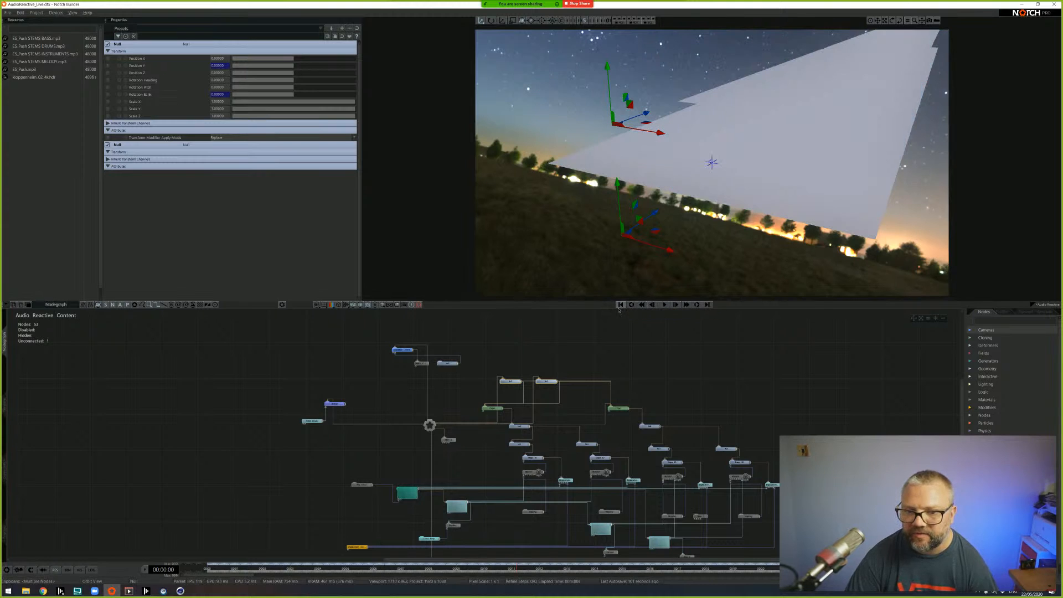
left_click(665, 304)
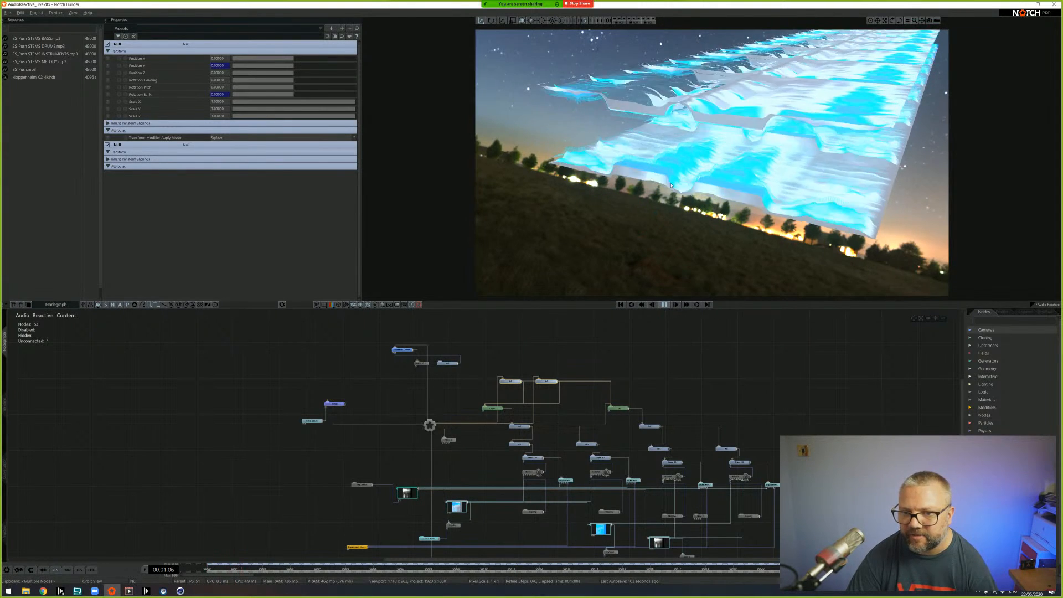
- Switch from Notch Builder to disguise and restart the track from its beginning
right_click_drag(693, 181, 614, 168)
key("alt+Tab")
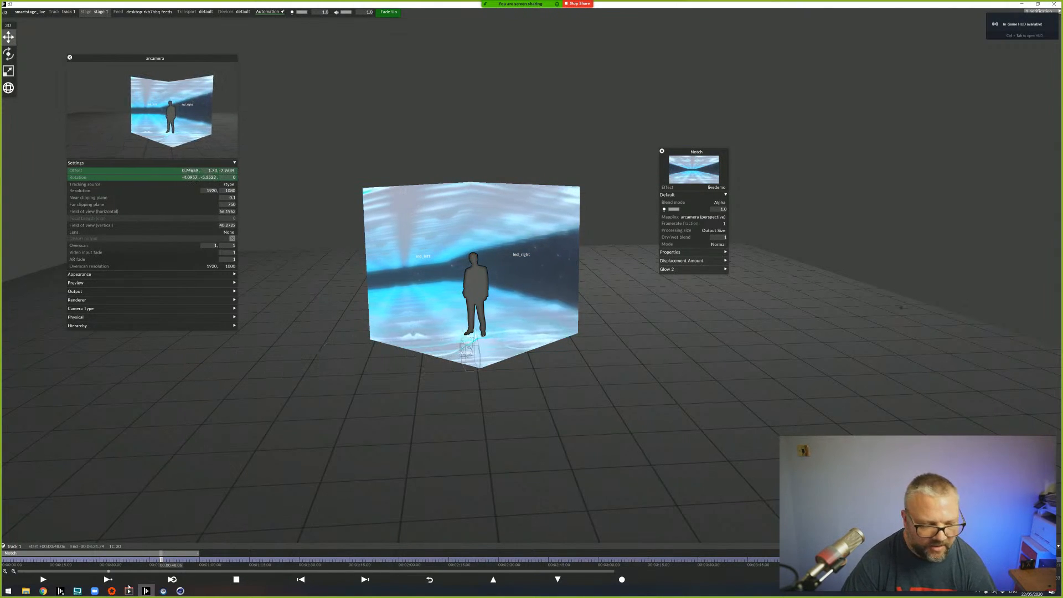
left_click(235, 581)
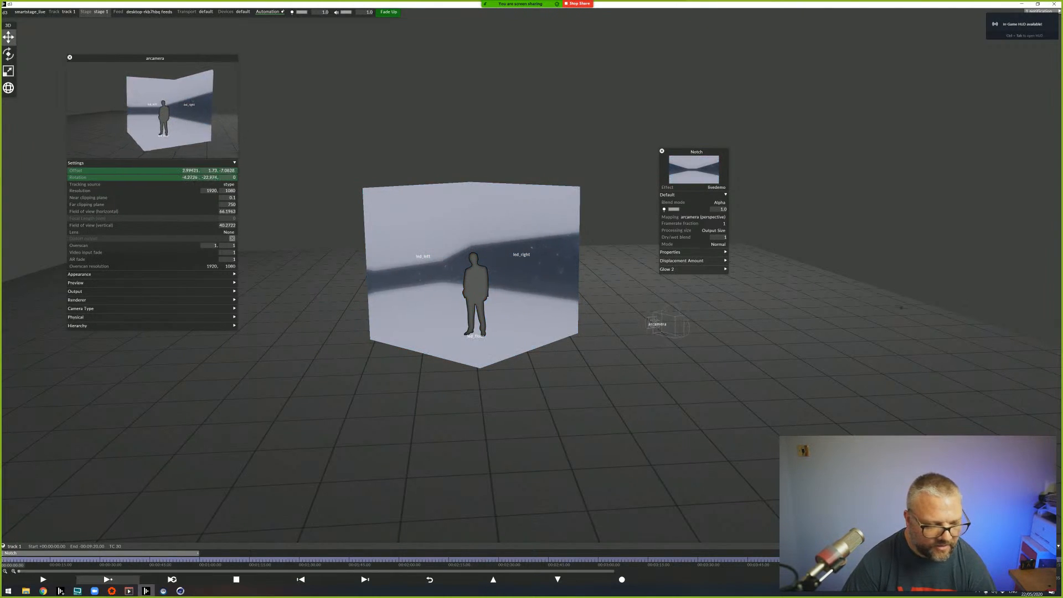
- Switch to Notch Builder, pause its timeline playback, and return to the disguise stage
key("alt+Tab")
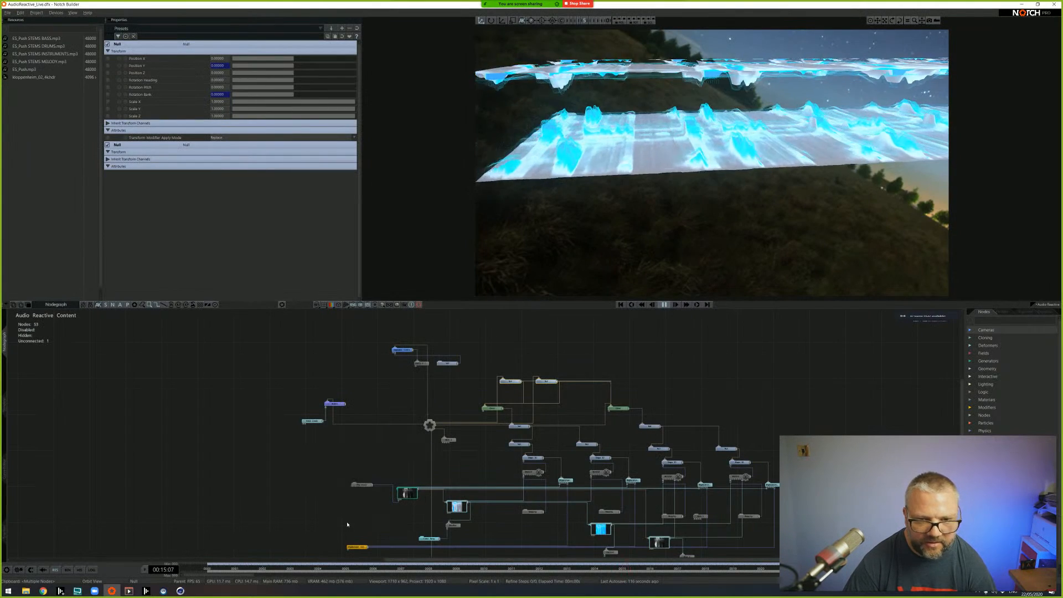
left_click(666, 306)
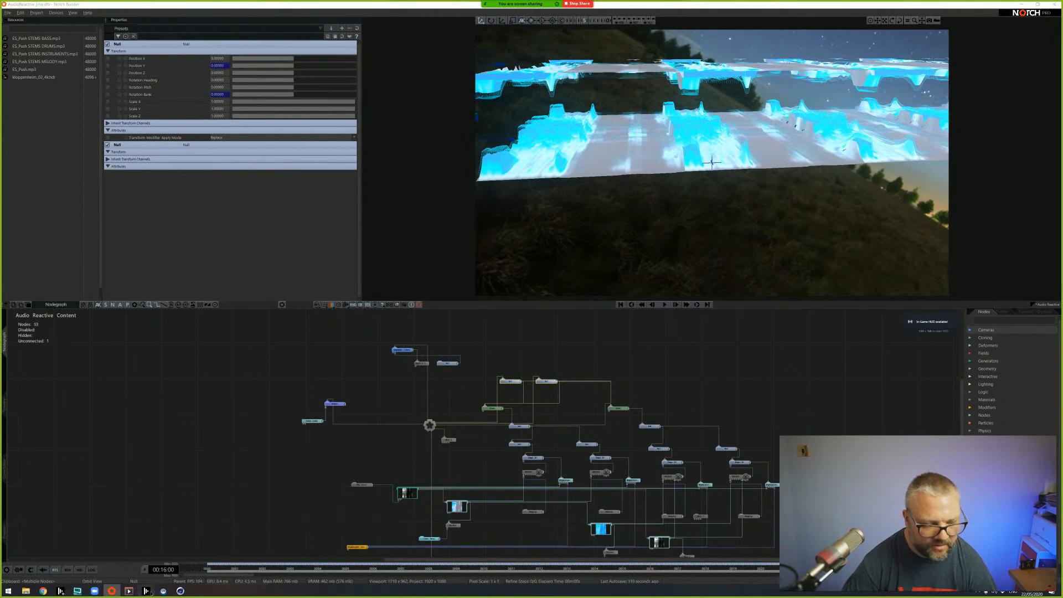
left_click(148, 591)
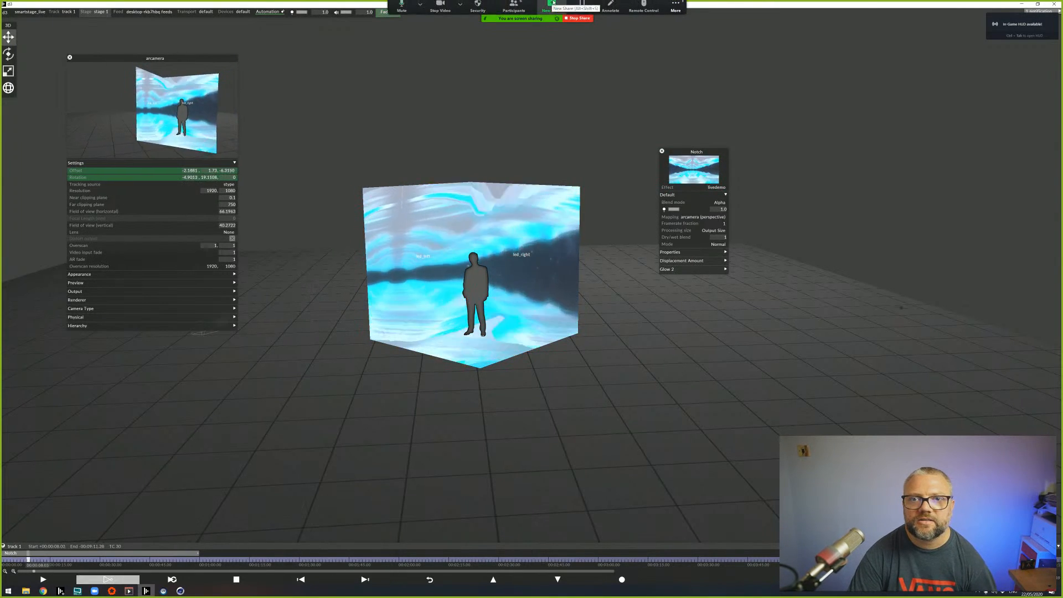
- Open the Zoom group chat to read the participants' messages, and move the chat window clear of the stage view
left_click(460, 7)
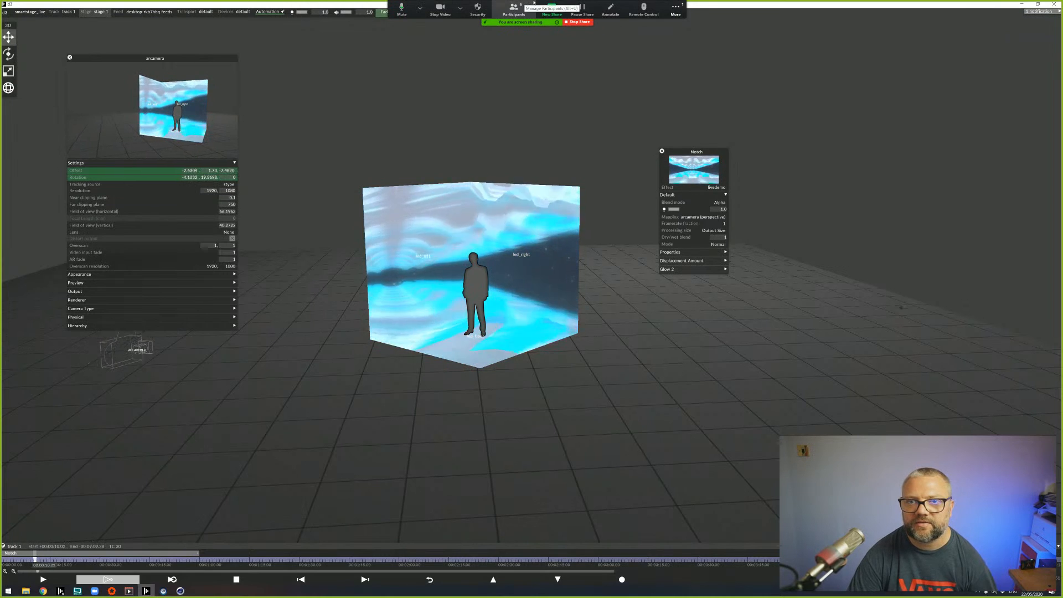
left_click(676, 10)
left_click(676, 10)
left_click(676, 10)
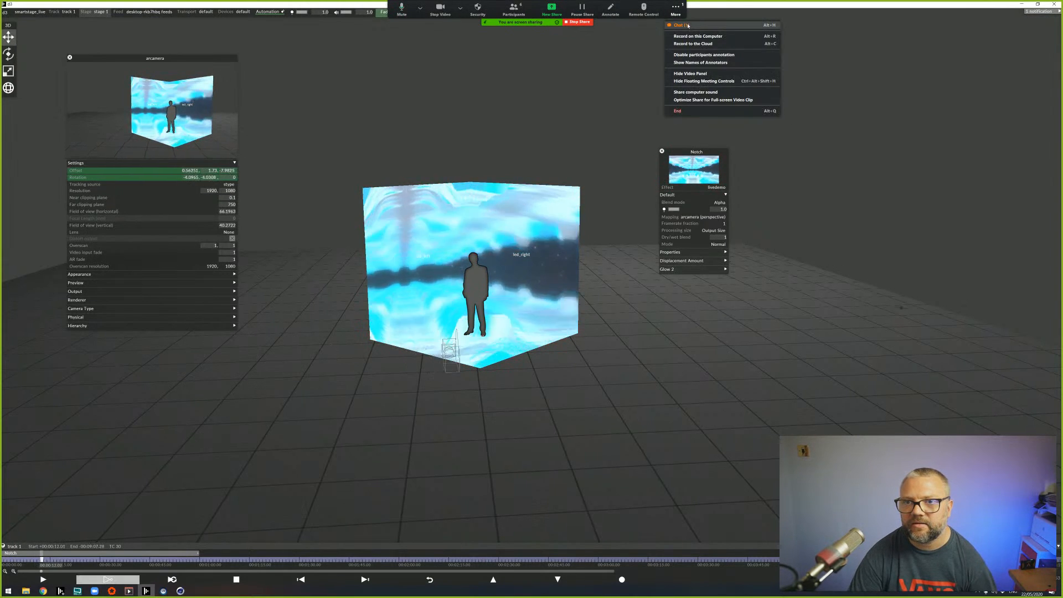
left_click(681, 25)
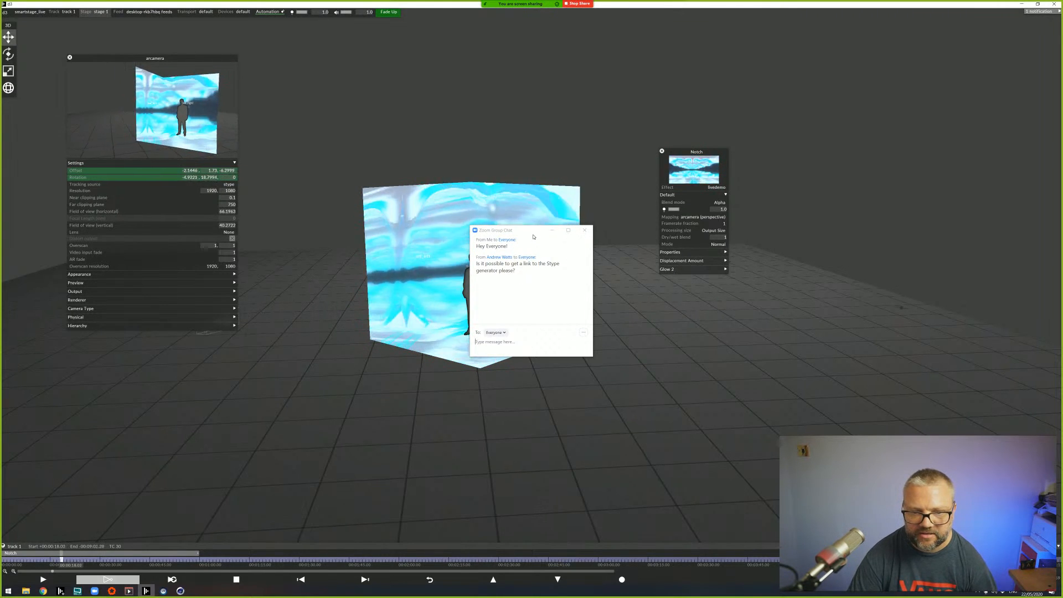
left_click_drag(531, 233, 0, 205)
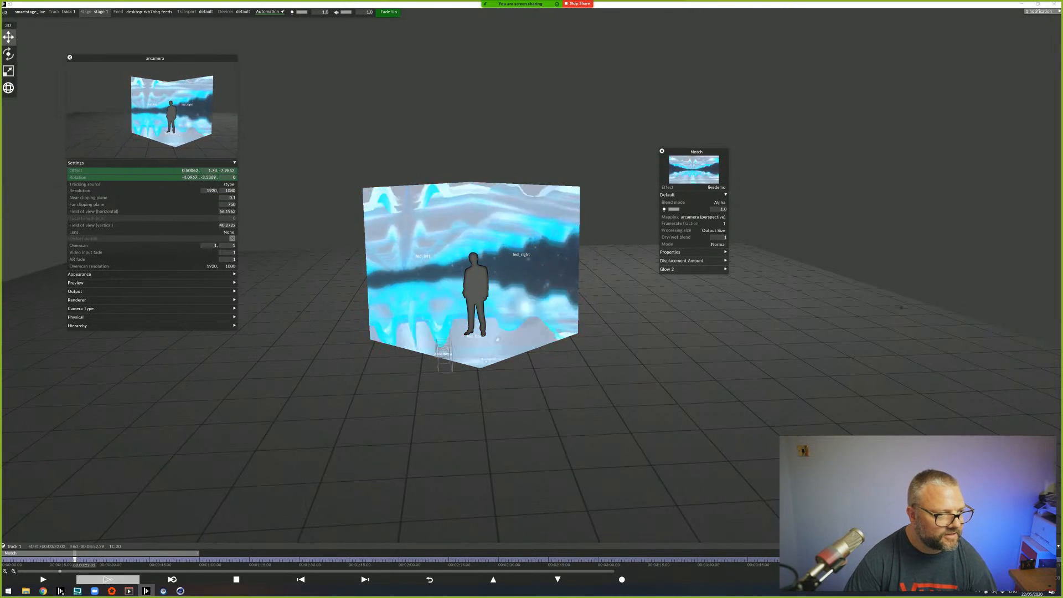